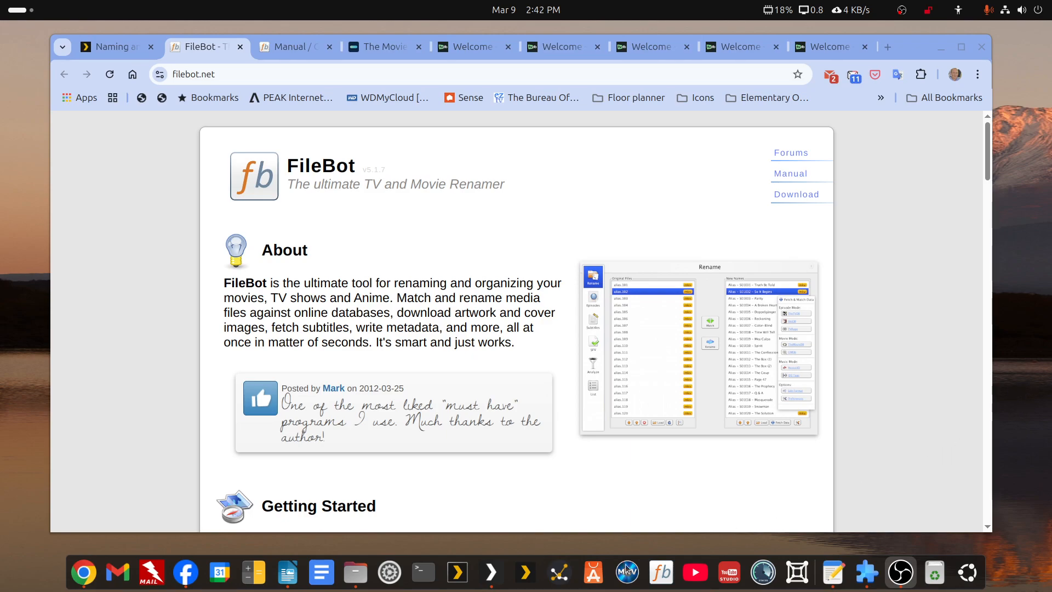
- Switch to the LibreOffice Writer document and look over its movie renaming expressions from the beginning
click(287, 572)
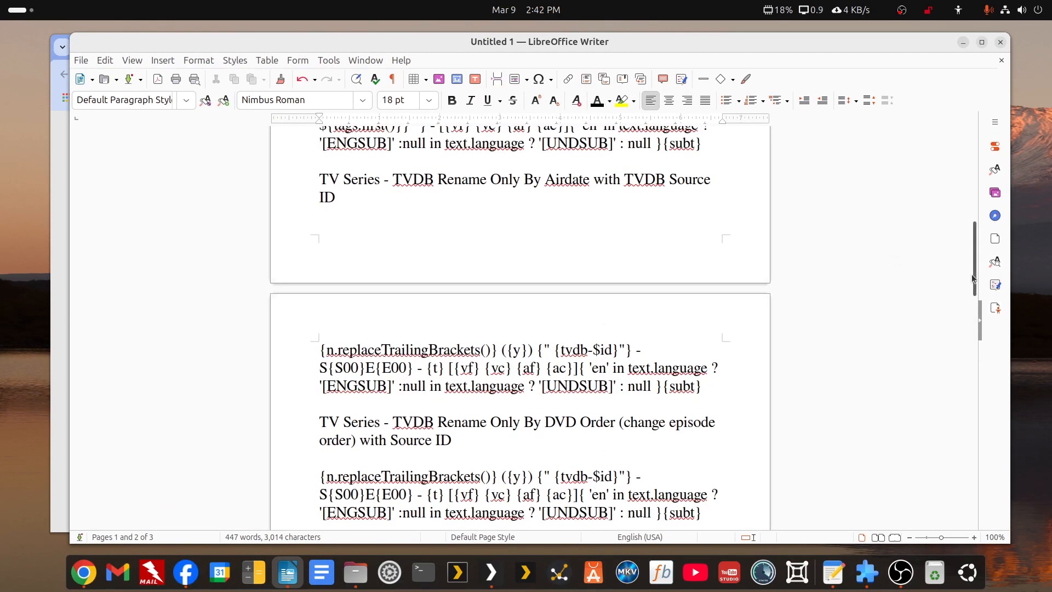
drag(972, 277, 989, 132)
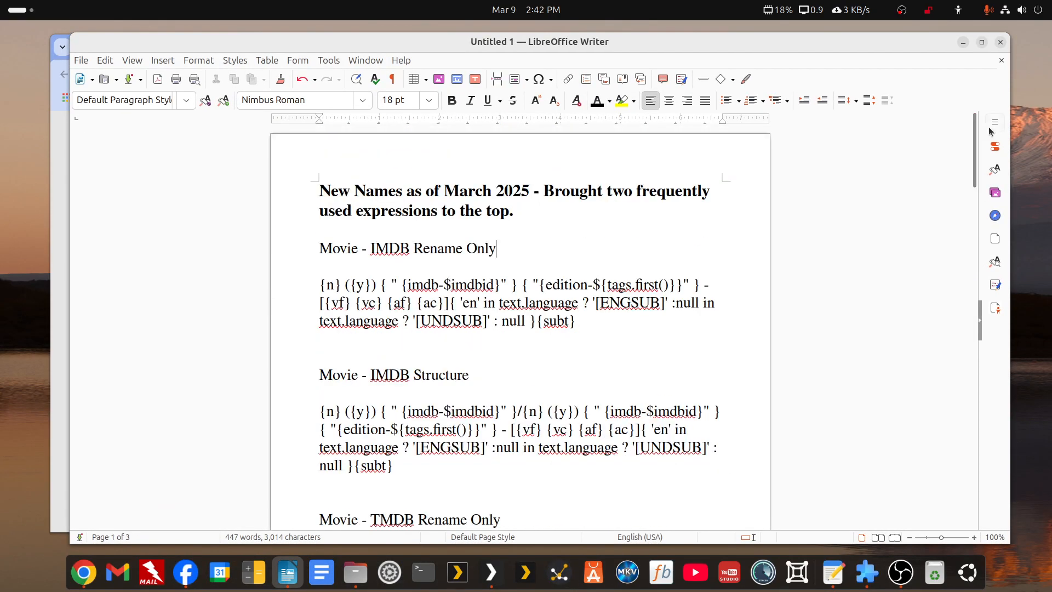
drag(974, 153, 973, 214)
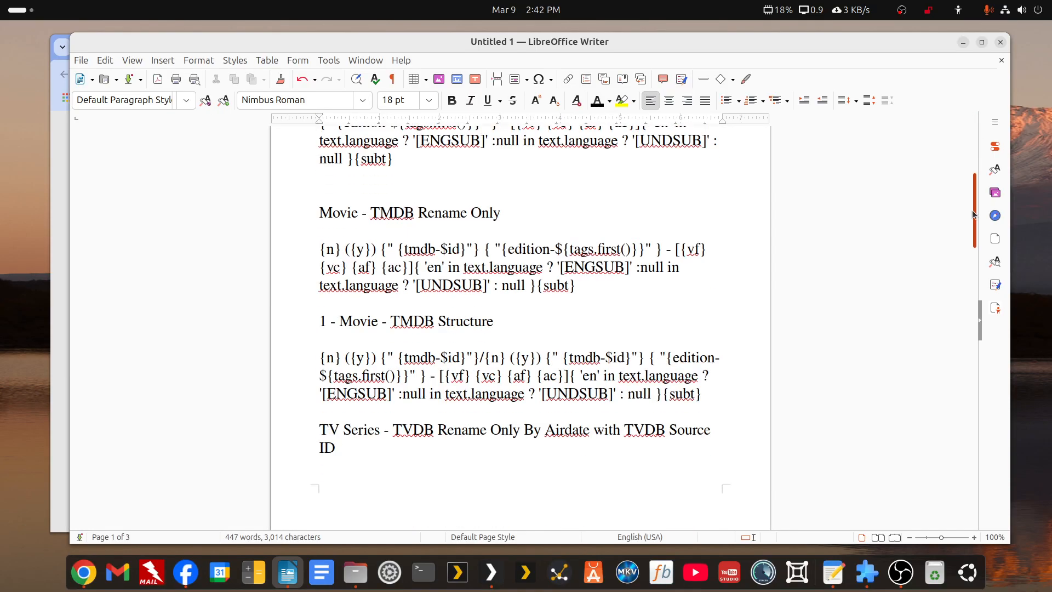
- Switch to Chrome and find the "Some important notes" section in Plex's TV show file naming article
click(84, 572)
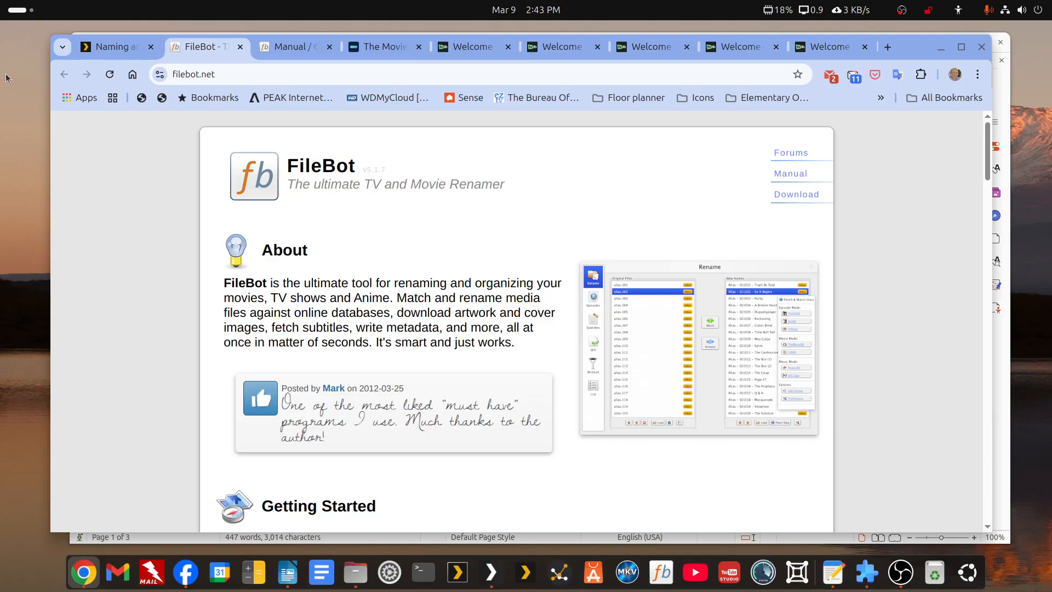
click(101, 49)
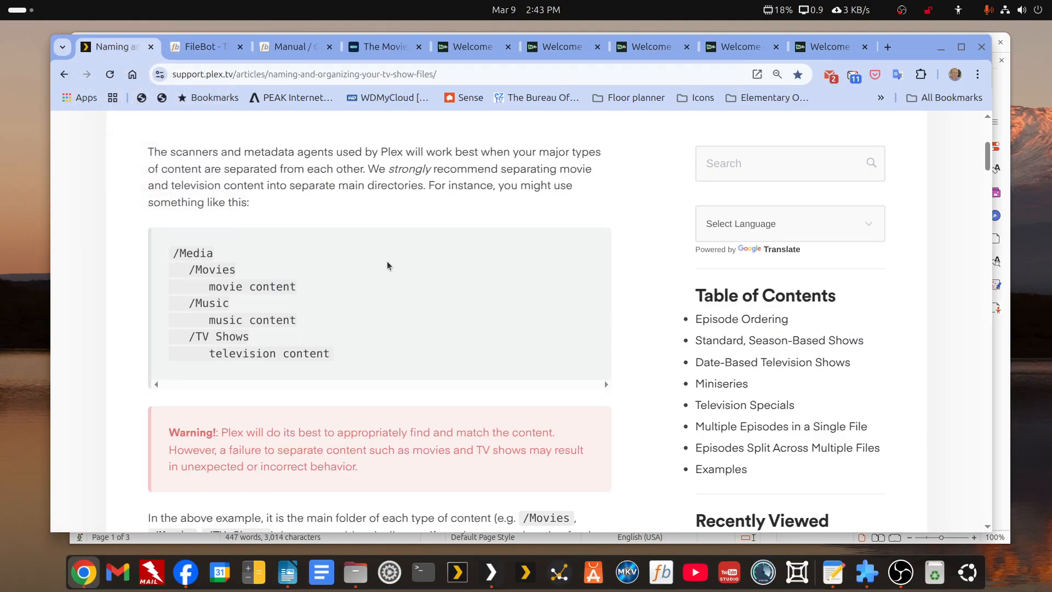
scroll(407, 290, up, 3)
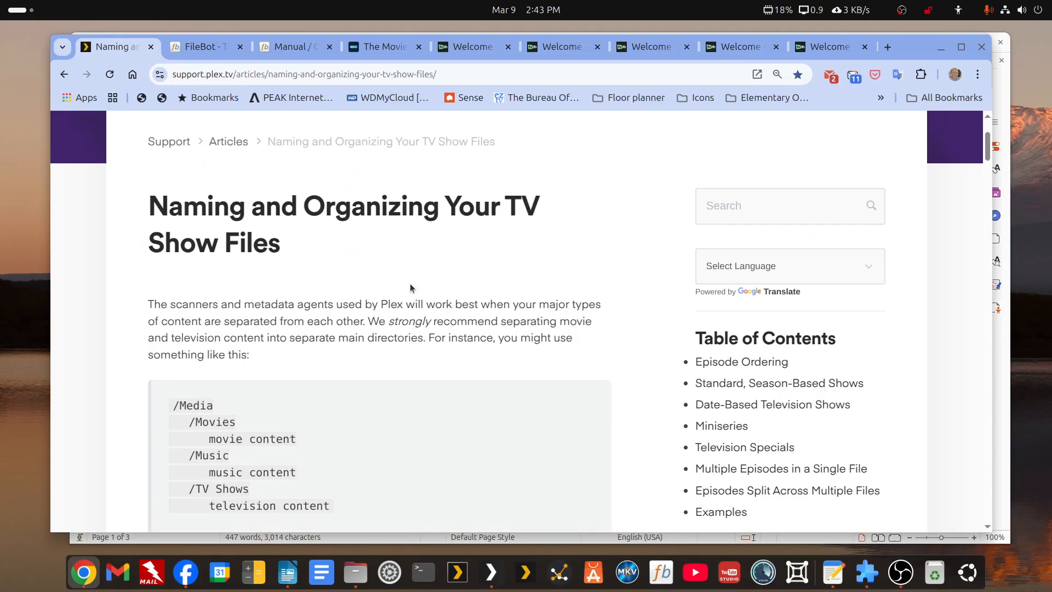
scroll(411, 278, down, 12)
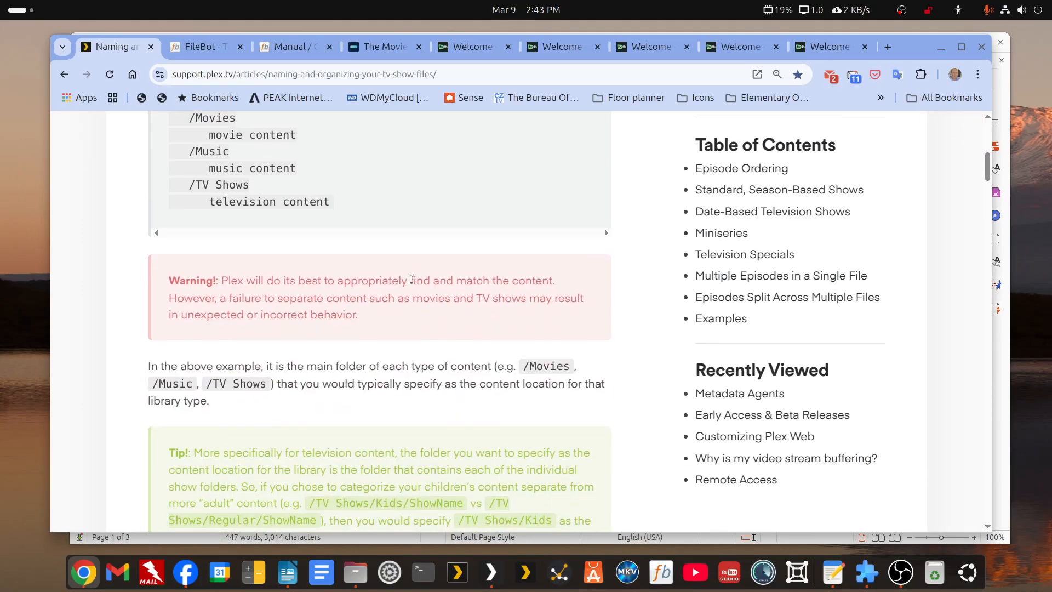
scroll(411, 278, down, 1)
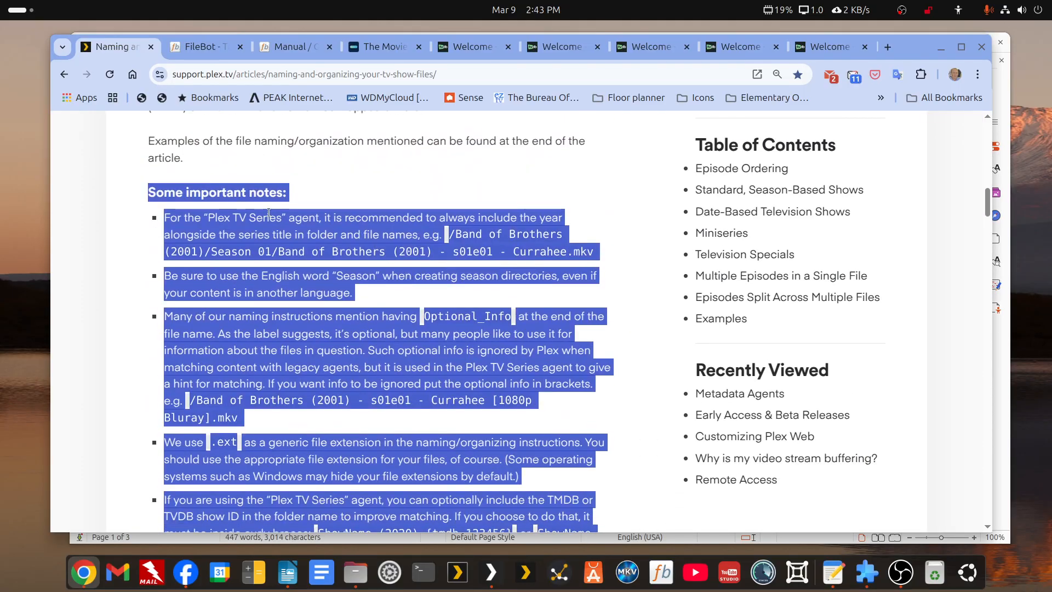
click(377, 190)
scroll(377, 219, down, 1)
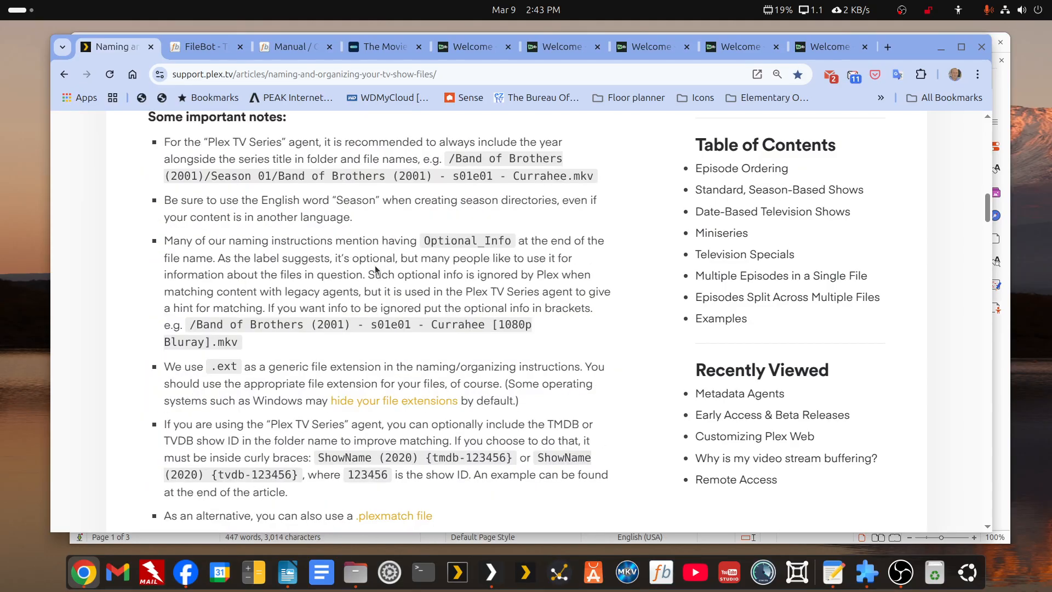
scroll(377, 261, up, 1)
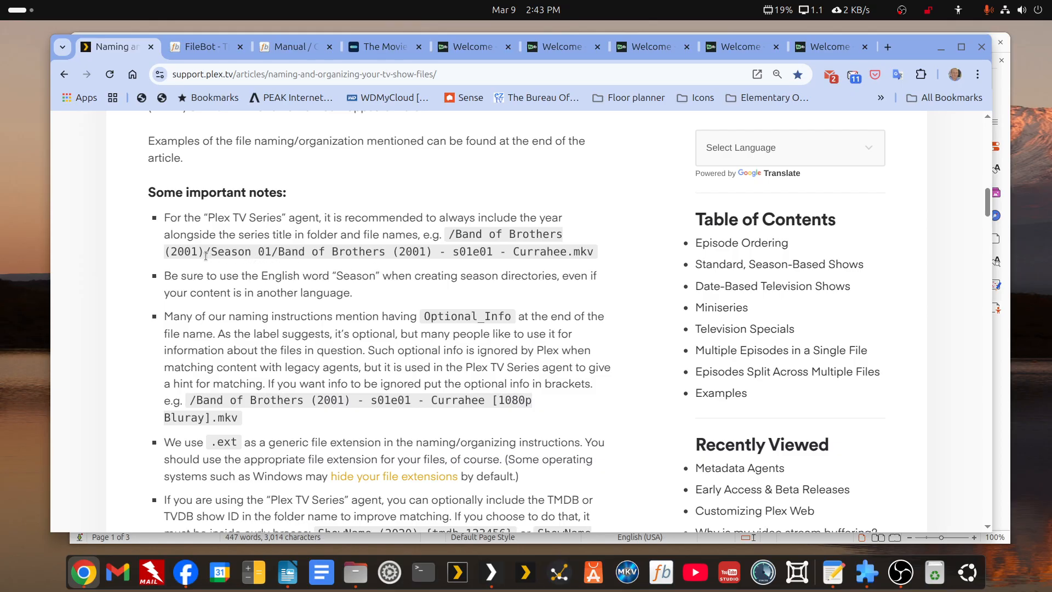
- Highlight the folder year "(2001)" and the agent name "Plex TV Series" in the first important note
drag(203, 254, 164, 255)
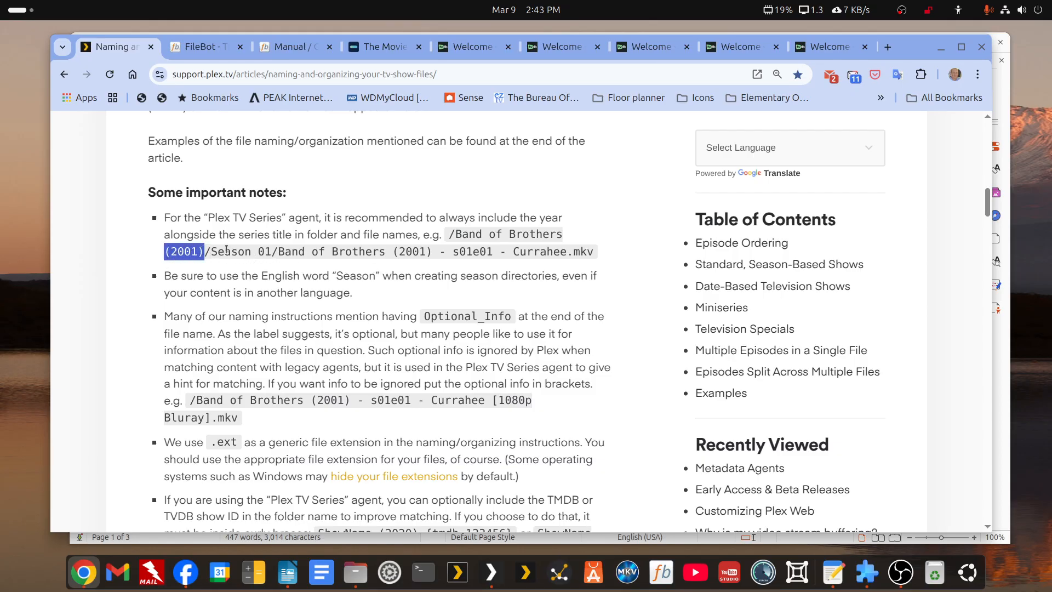
click(362, 228)
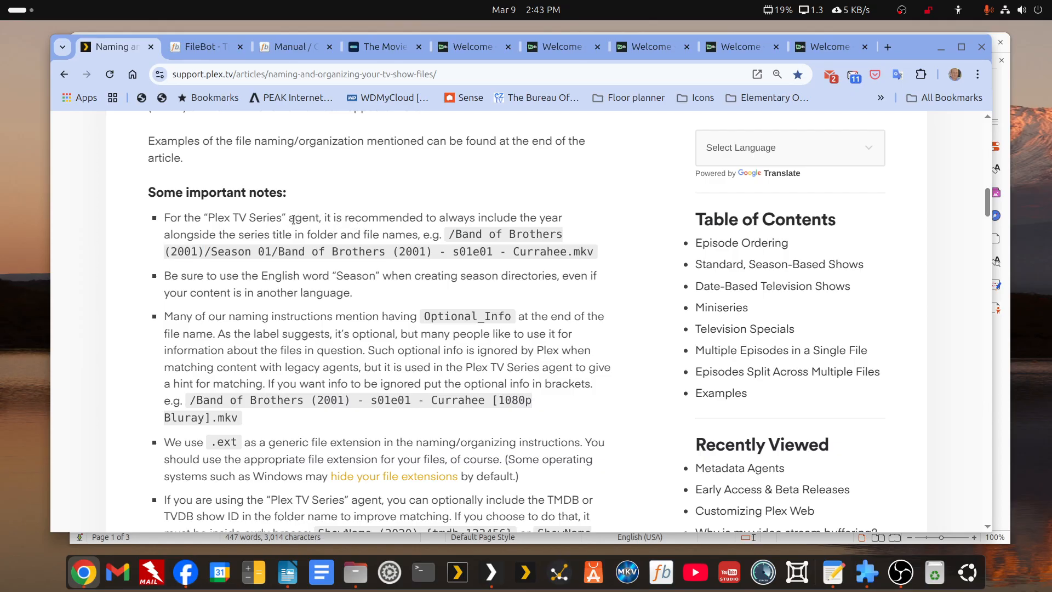
drag(209, 218, 280, 220)
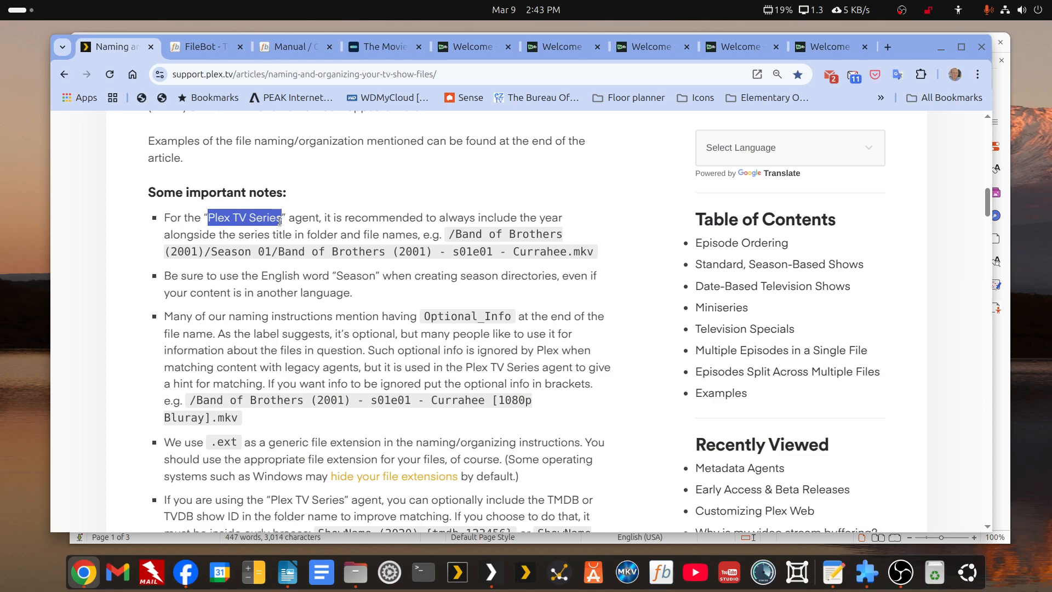
click(455, 218)
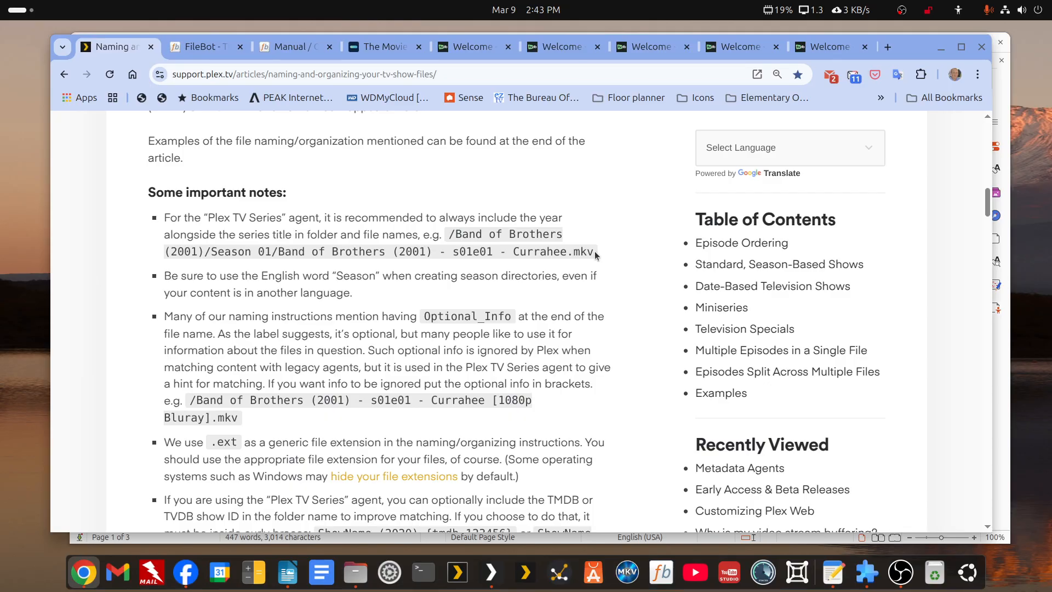
- Highlight the bracketed optional info "[1080p Bluray]" in the Optional_Info note's example file name
scroll(548, 315, down, 3)
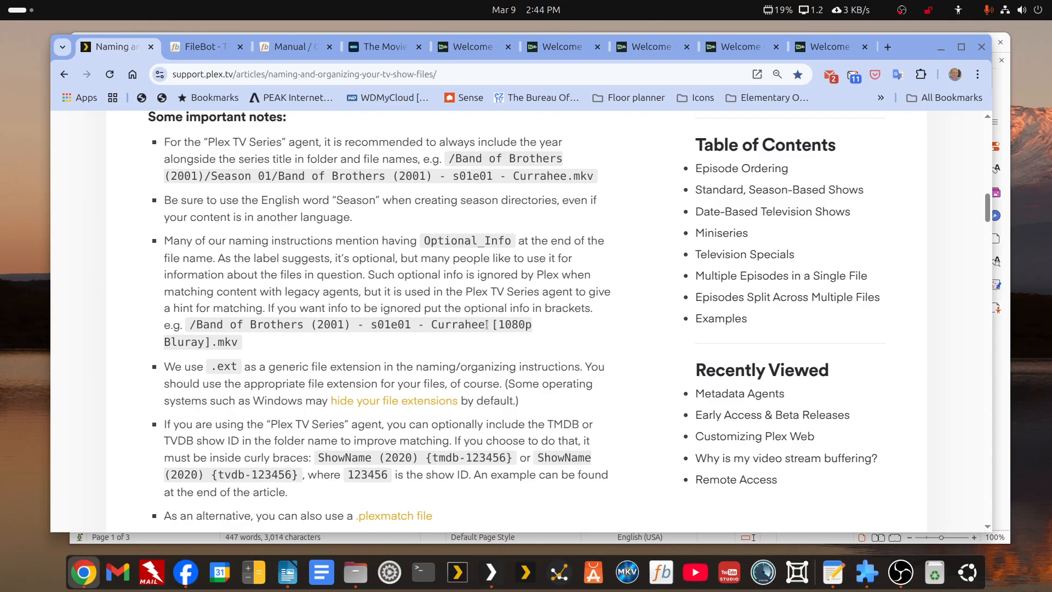
drag(491, 324, 211, 343)
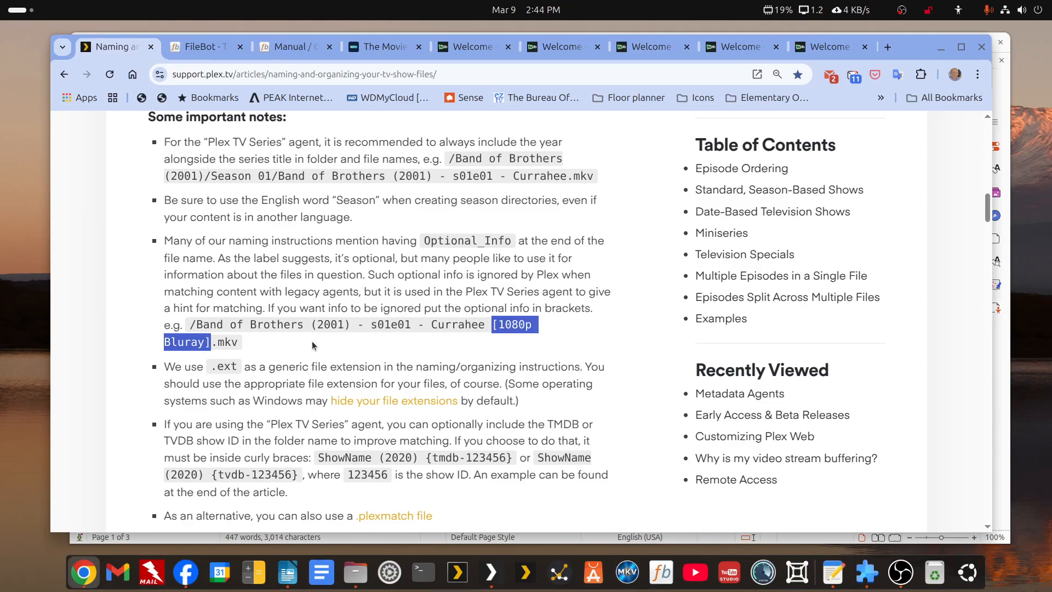
click(410, 346)
drag(492, 328, 210, 343)
click(210, 343)
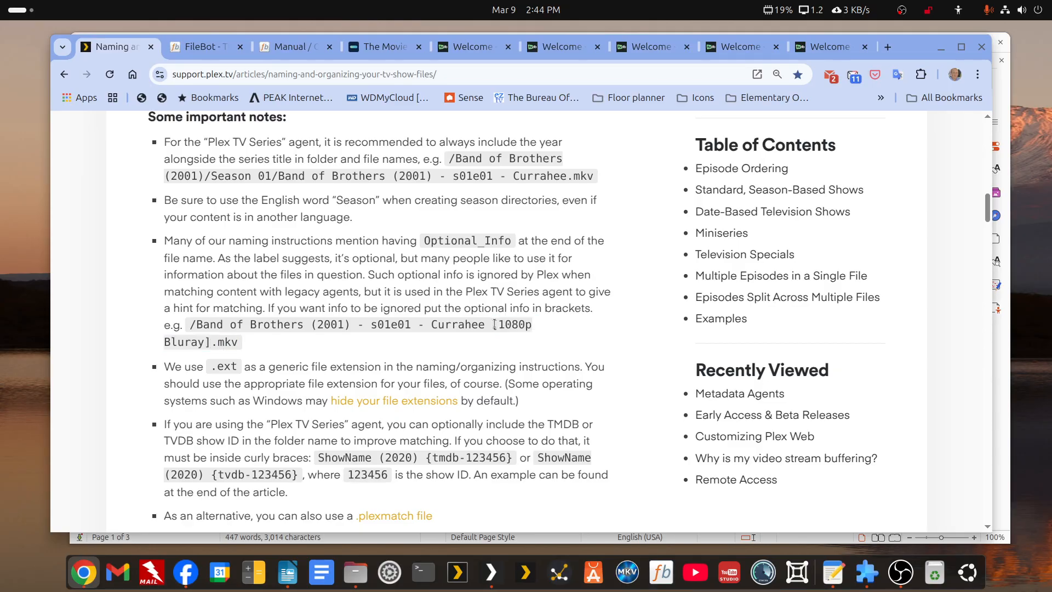
drag(494, 324, 208, 342)
drag(208, 342, 213, 342)
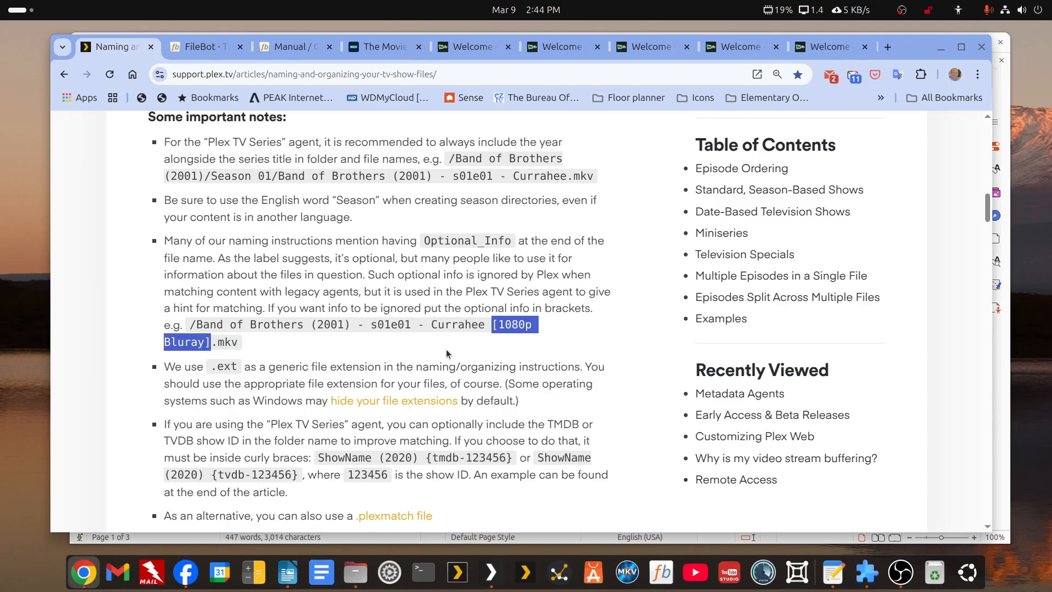
click(446, 353)
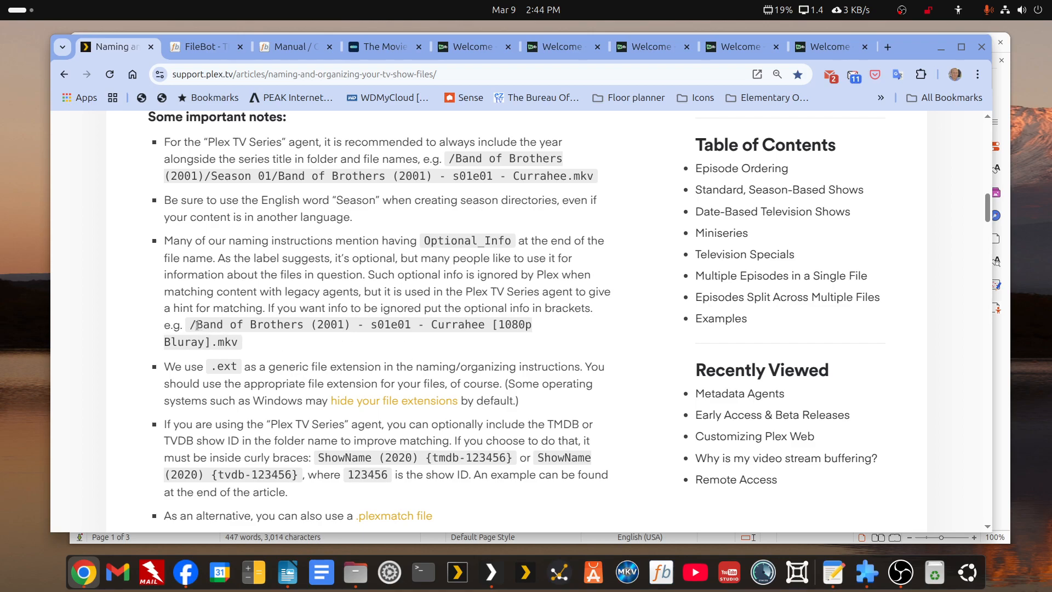
- Examine the example name "/Band of Brothers (2001) - s01e01 - Currahee [1080p Bluray].mkv" part by part, ending with the whole name highlighted
drag(197, 326, 484, 331)
click(354, 327)
click(372, 324)
click(423, 325)
click(432, 324)
click(484, 330)
drag(483, 329, 490, 327)
click(213, 343)
drag(240, 343, 193, 324)
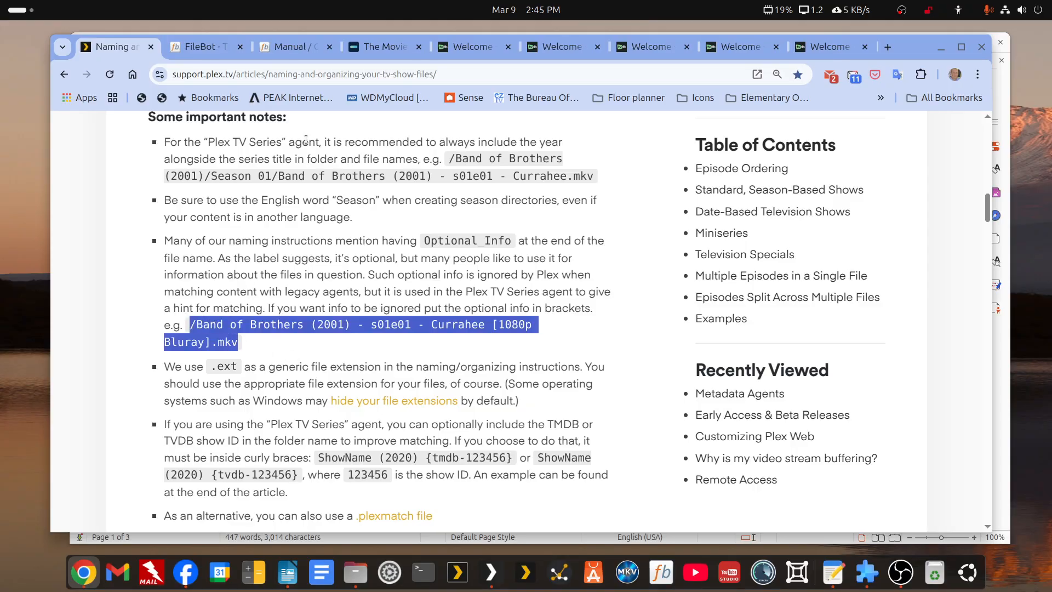
- Minimize the browser and return to the beginning of the Writer document with the renaming expressions
scroll(323, 214, up, 5)
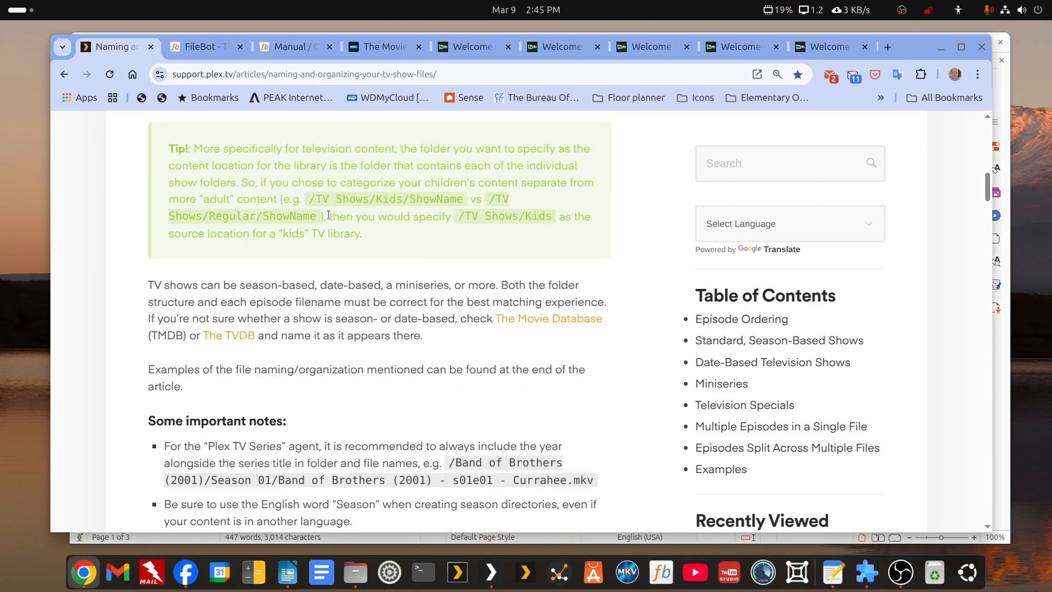
scroll(334, 236, up, 12)
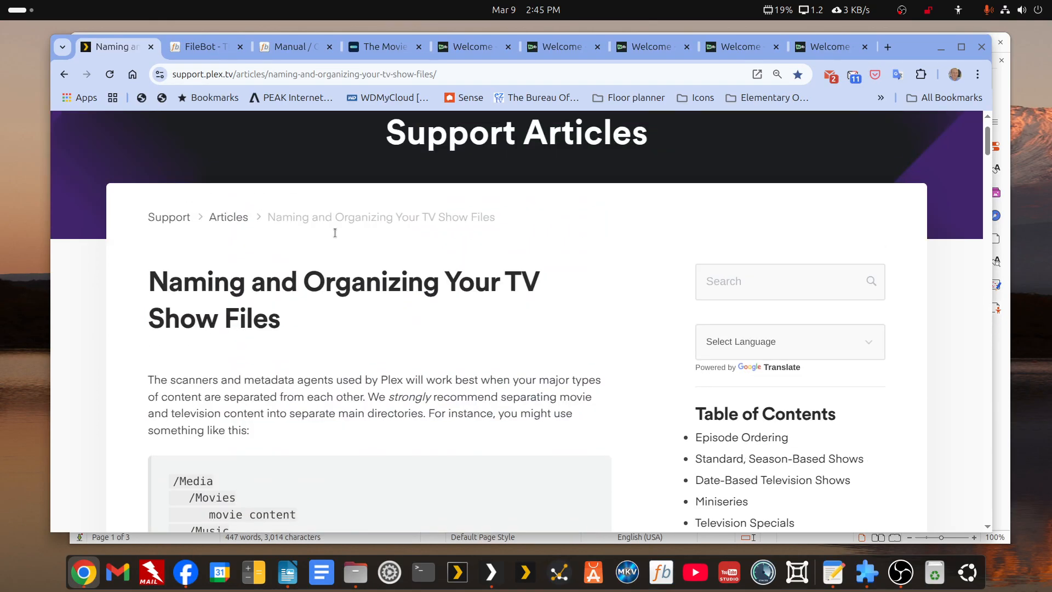
click(938, 48)
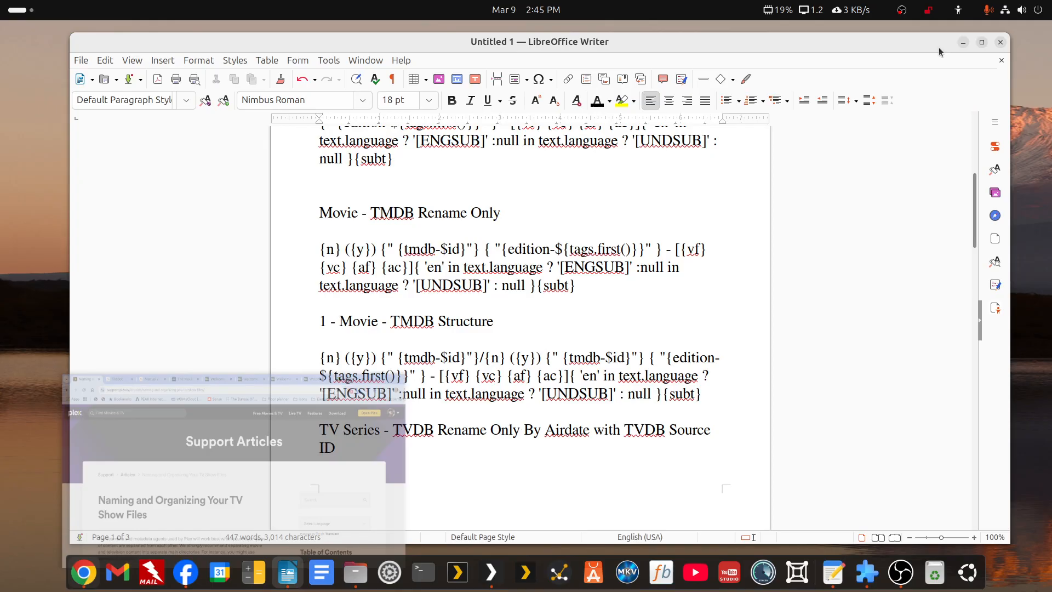
drag(974, 239, 974, 178)
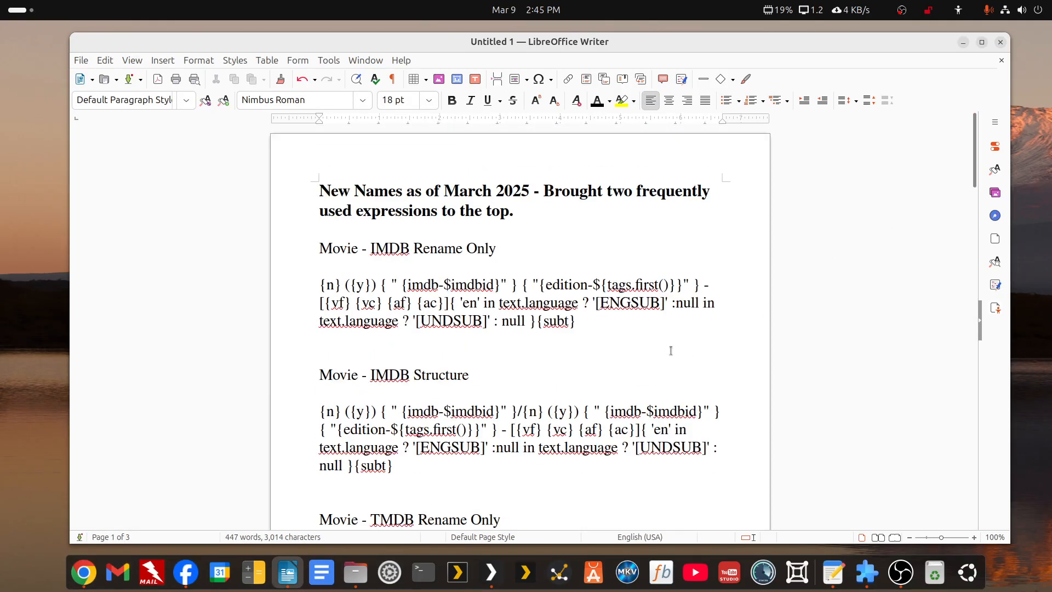
- Highlight the headings "Movie - IMDB Rename Only" and "Movie - IMDB Structure" while reviewing their expressions
click(319, 248)
drag(371, 249, 502, 249)
click(502, 249)
scroll(497, 316, down, 2)
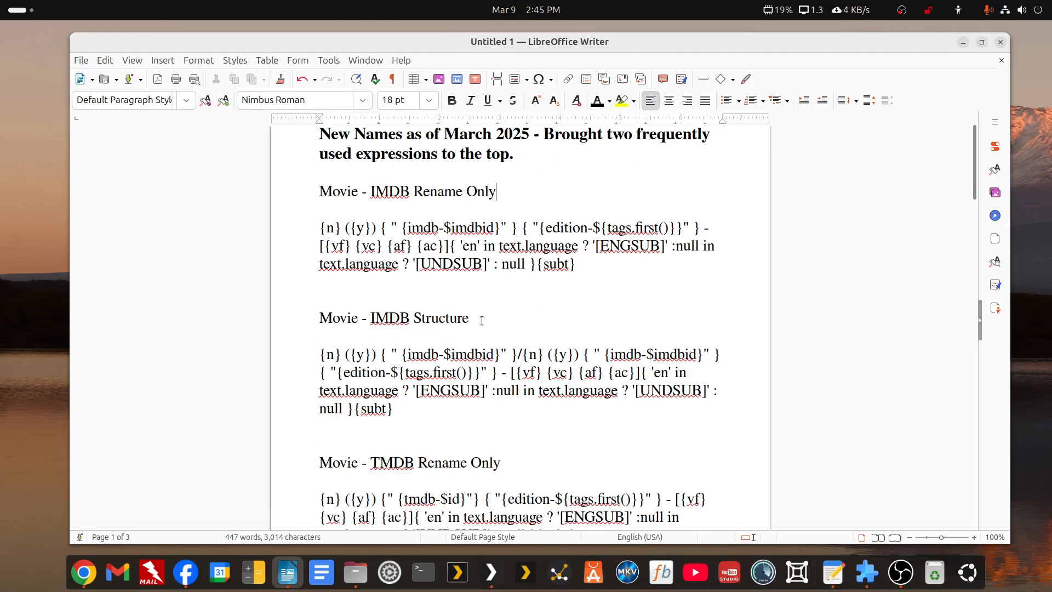
drag(472, 316, 314, 324)
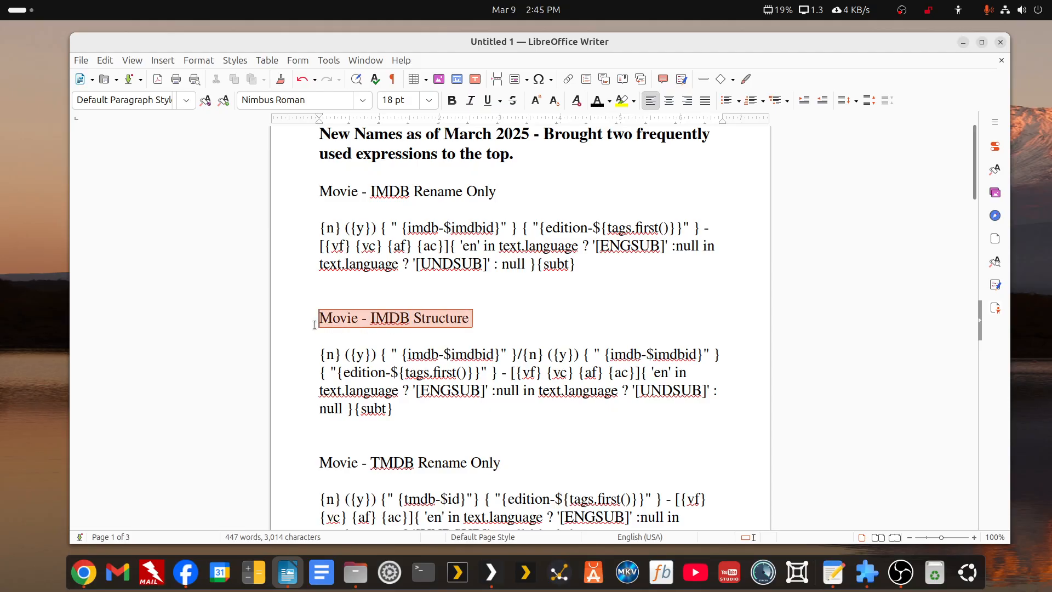
click(378, 318)
scroll(407, 309, down, 3)
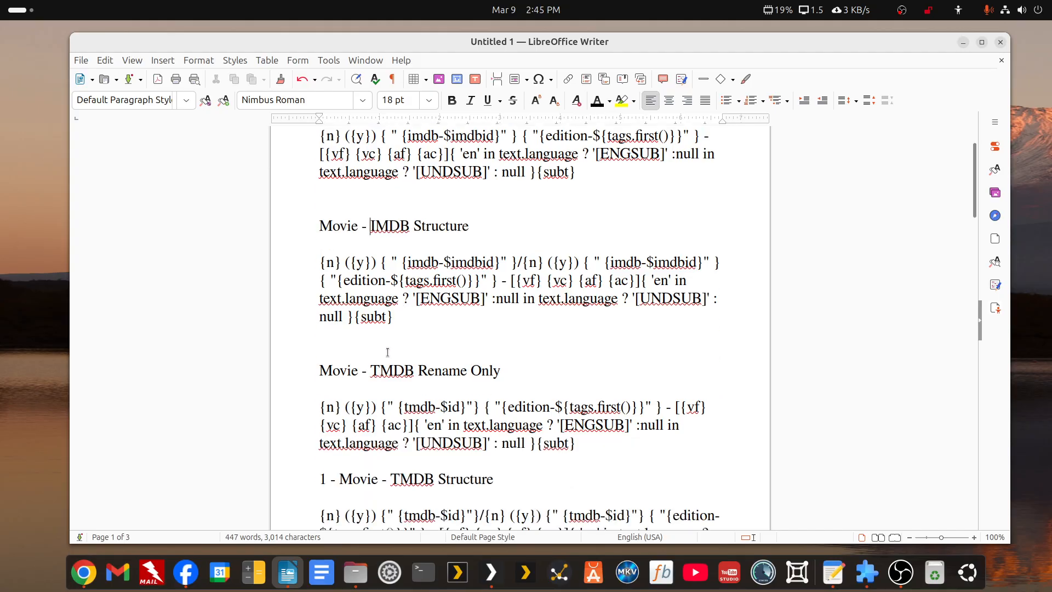
- Highlight the headings "Movie - TMDB Rename Only" and "1 - Movie - TMDB Structure" while reviewing their expressions
scroll(387, 352, down, 2)
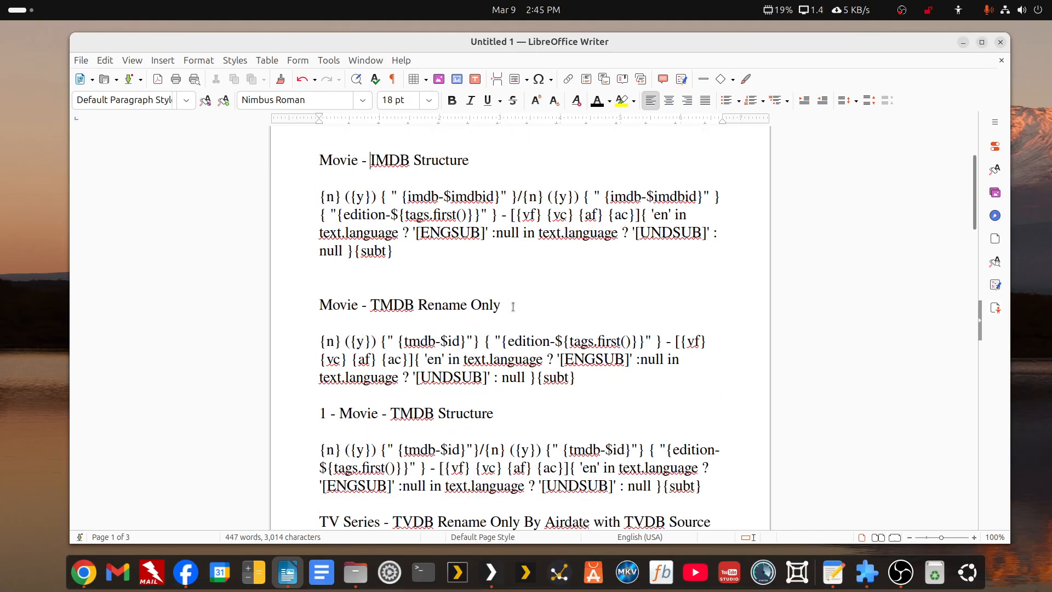
drag(501, 305, 324, 305)
scroll(325, 307, down, 1)
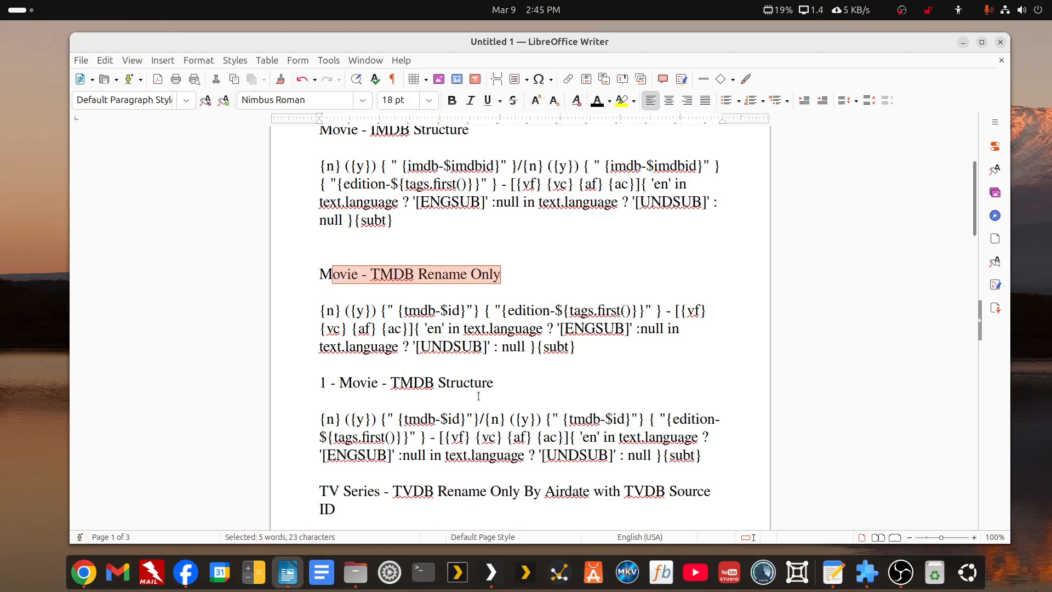
click(496, 383)
drag(494, 383, 315, 383)
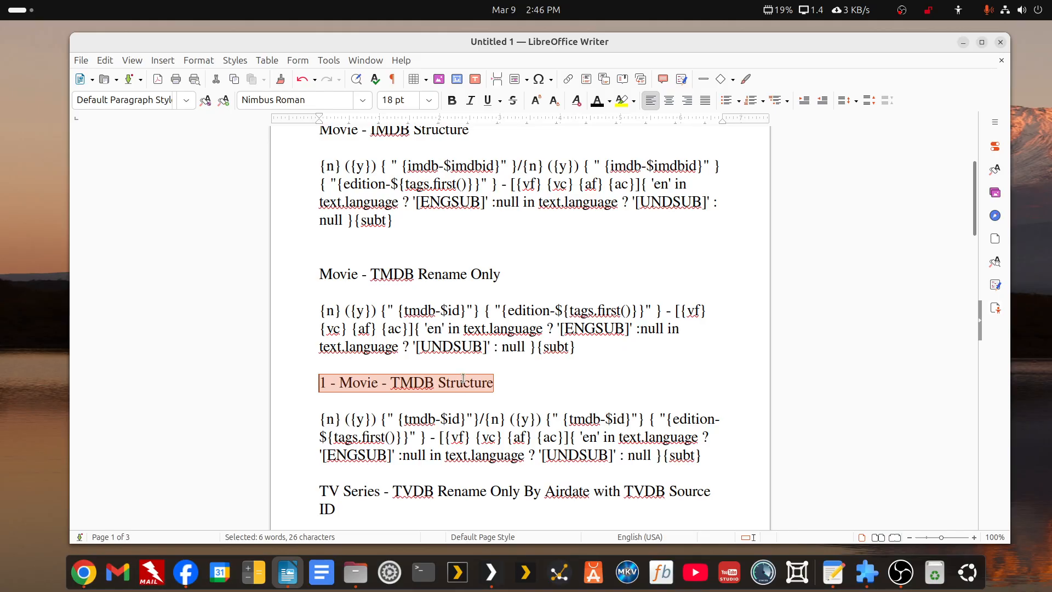
scroll(463, 377, down, 1)
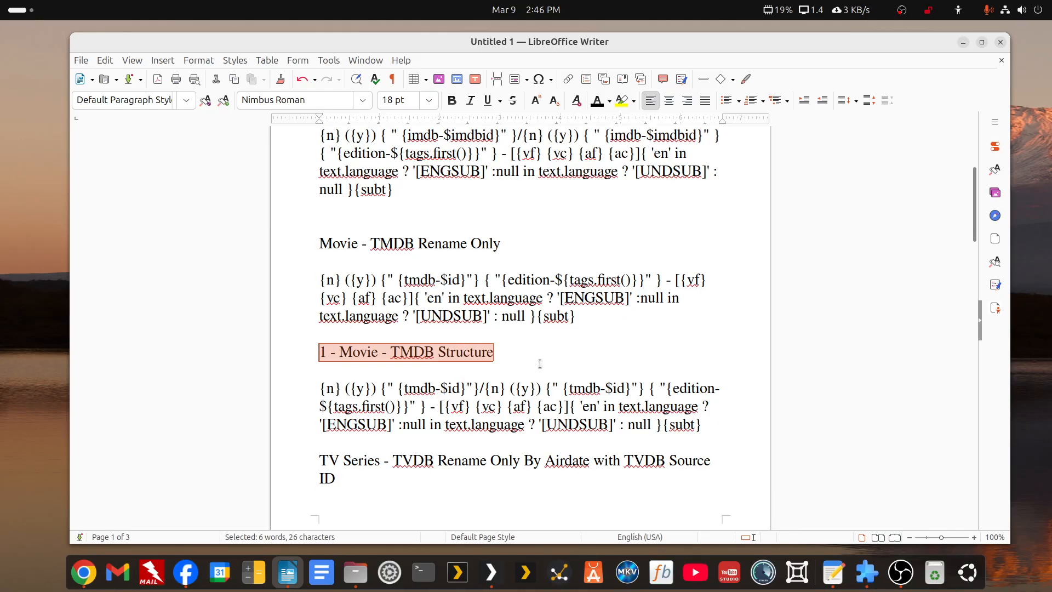
scroll(540, 362, down, 1)
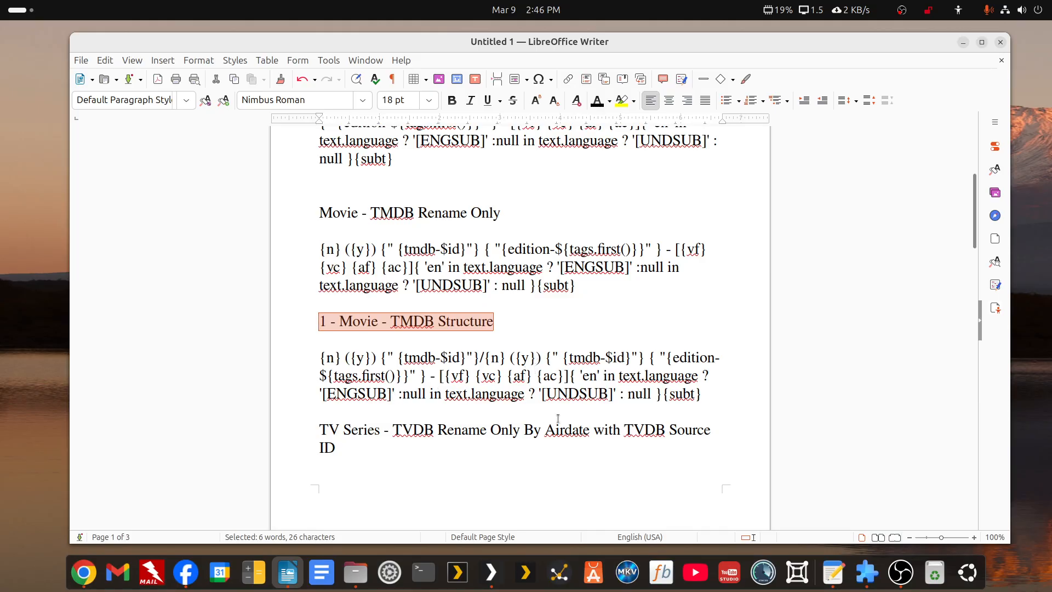
- Highlight the subtitle part and the "[{vf} {vc} {af} {ac}]" part of the TMDB Structure expression
drag(545, 394, 664, 395)
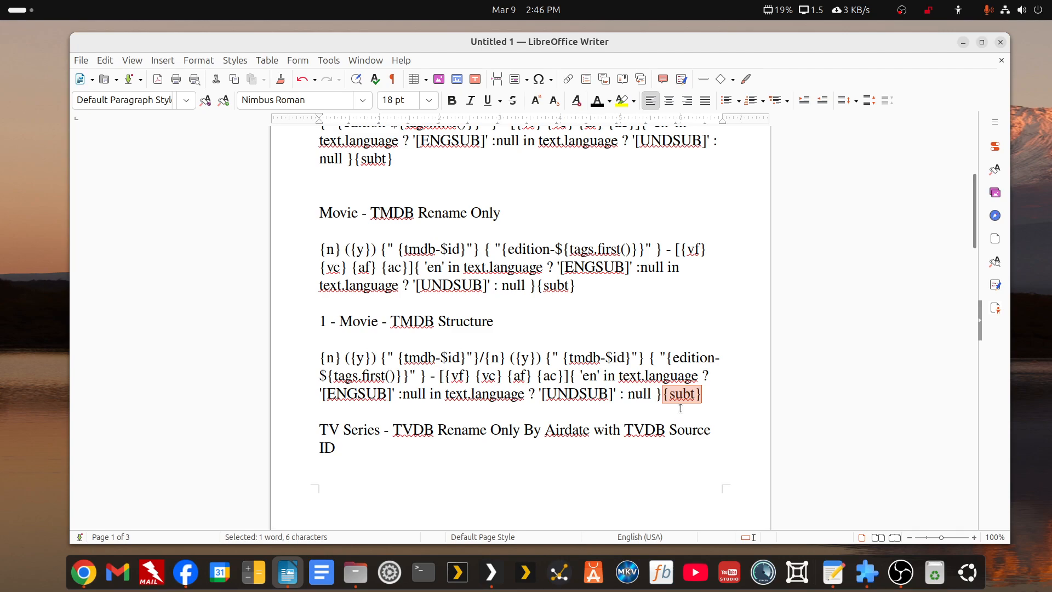
click(706, 400)
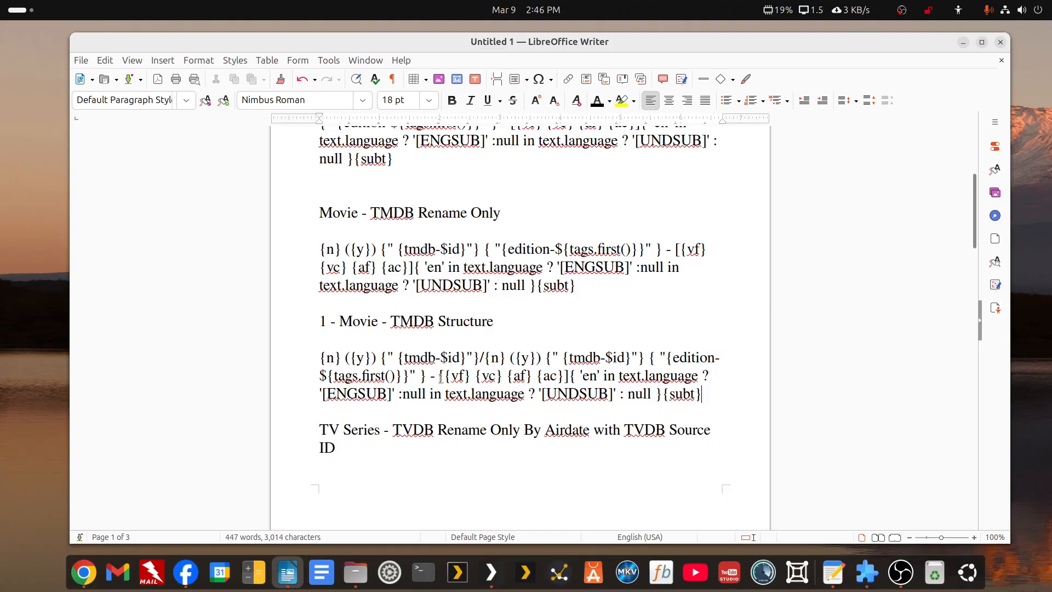
drag(438, 377, 567, 377)
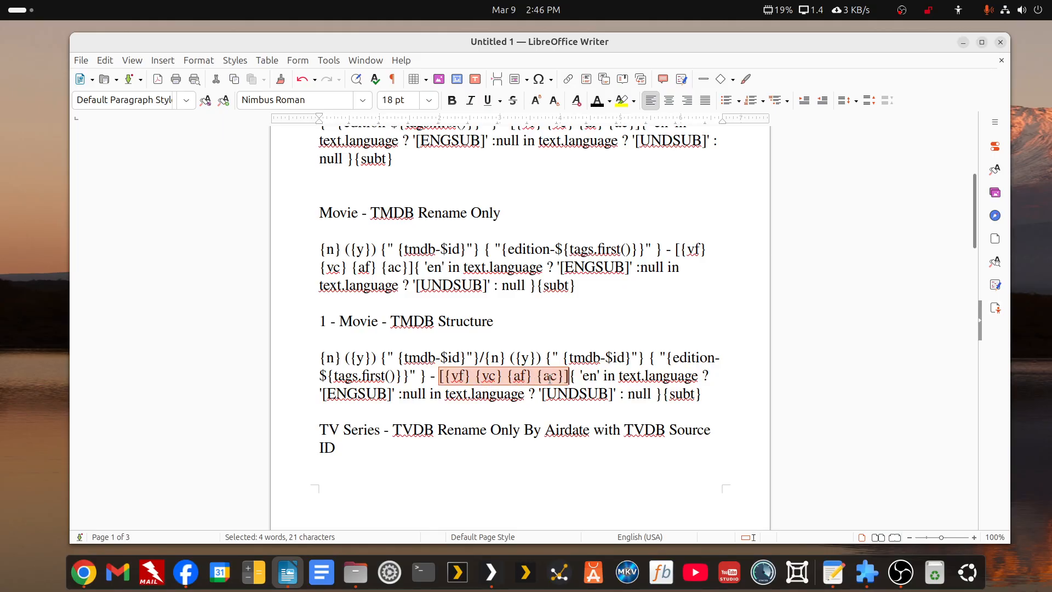
- Highlight the "{tmdb-$id}" and "{edition-${tags.first()}}" parts of the TMDB Structure expression
click(568, 358)
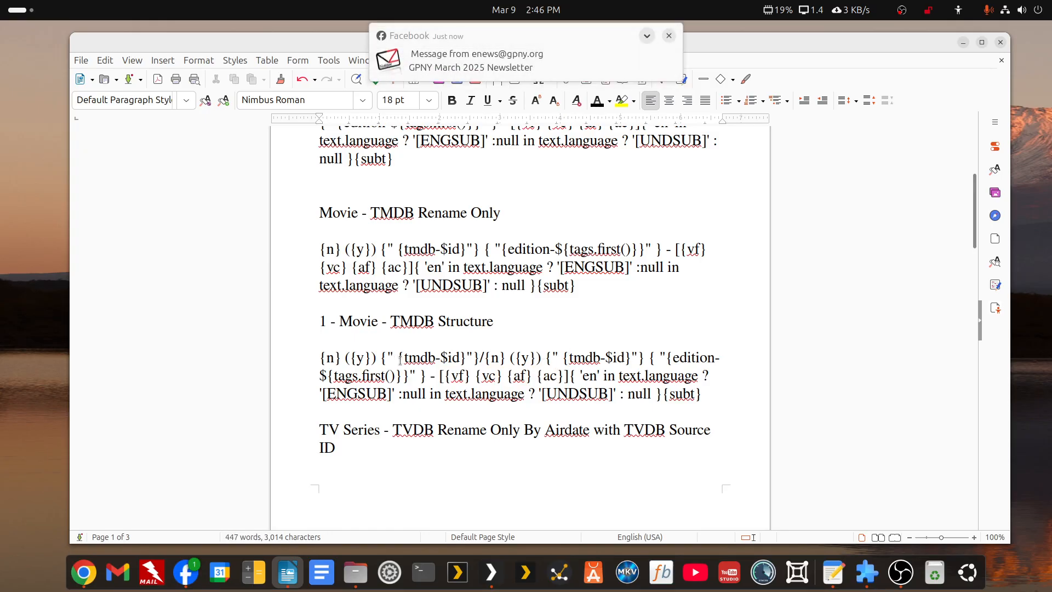
drag(397, 358, 460, 359)
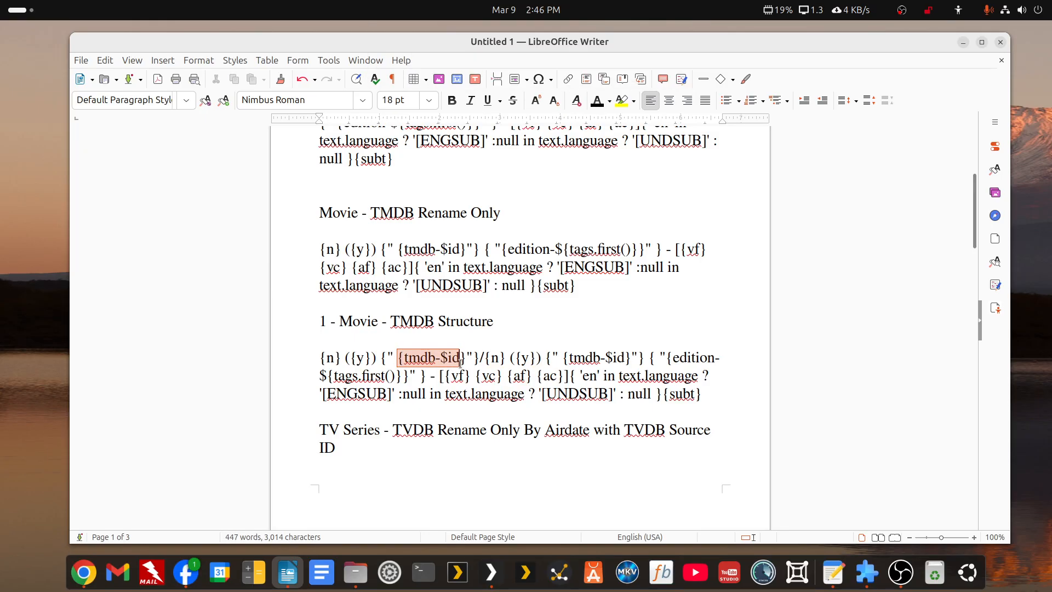
drag(545, 359, 422, 380)
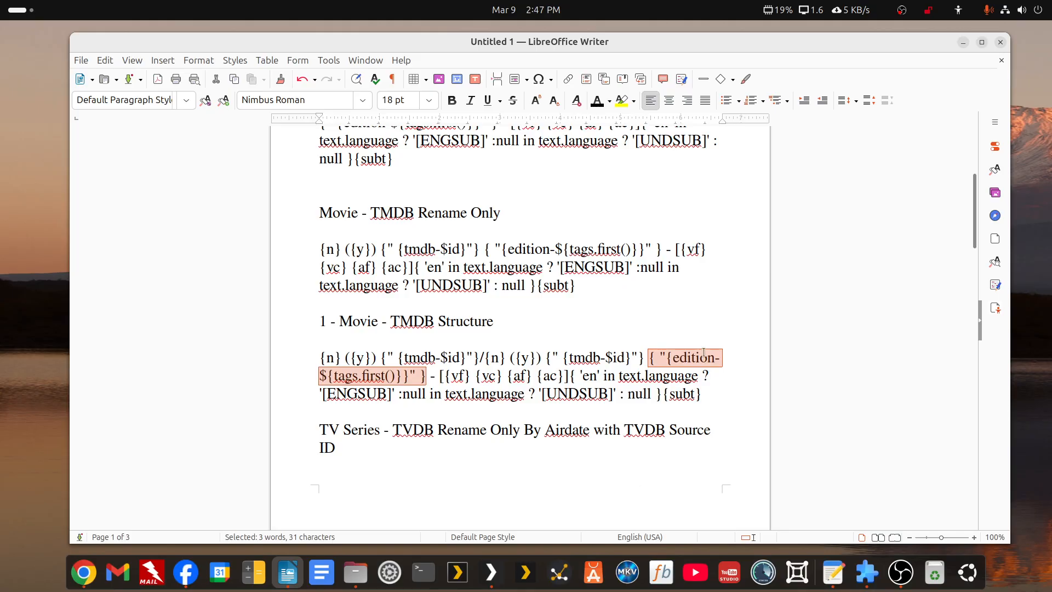
click(674, 358)
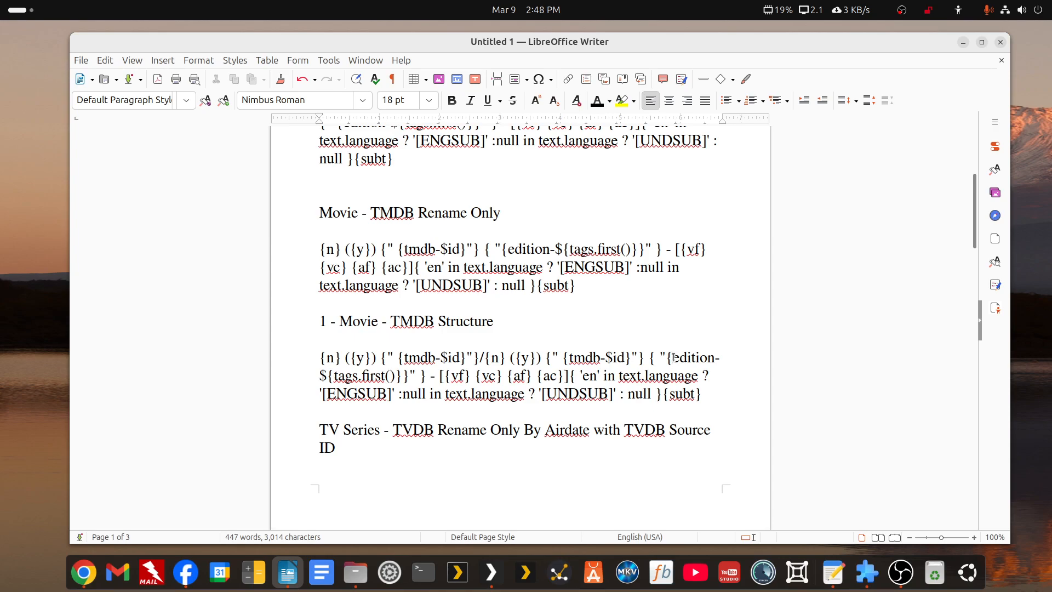
- Highlight the complete expression under "1 - Movie - TMDB Structure" and clear the selection
click(673, 357)
drag(705, 395, 287, 351)
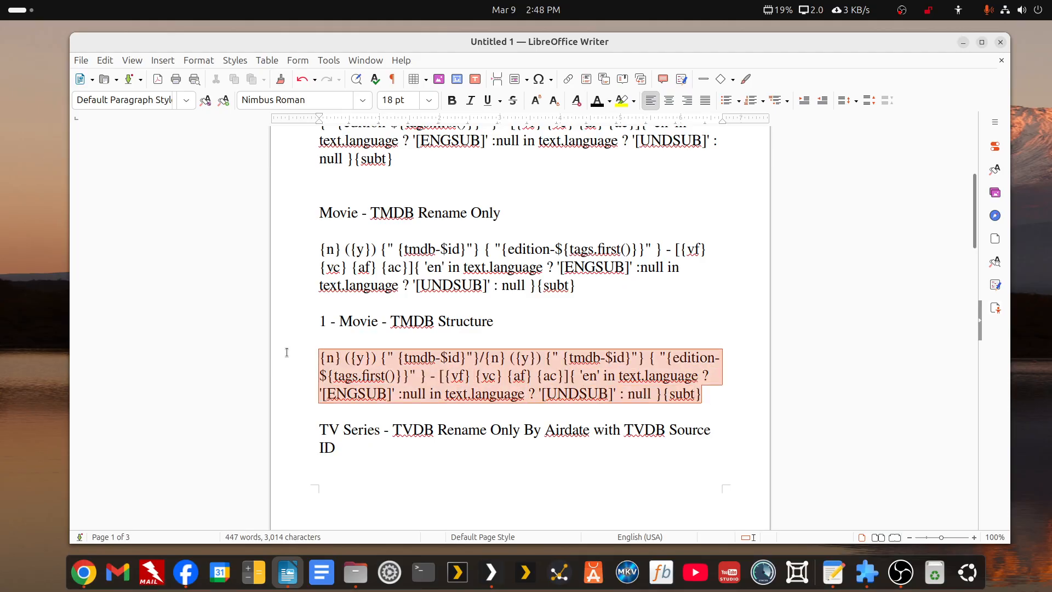
click(448, 357)
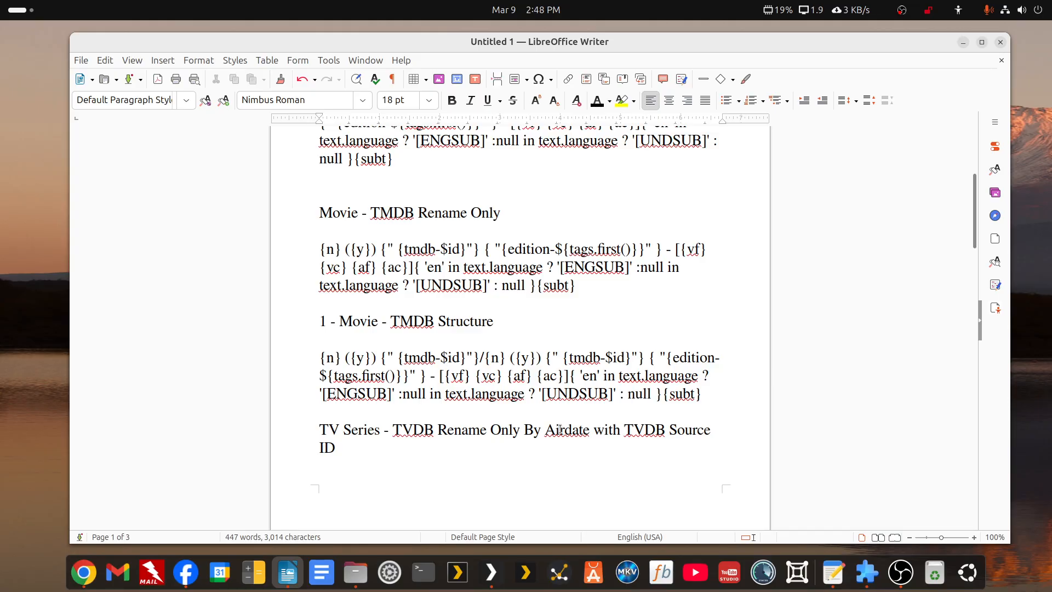
- Examine the TV Series TVDB Rename Only expressions for Airdate and DVD order with Source ID
scroll(561, 429, down, 3)
scroll(568, 428, down, 1)
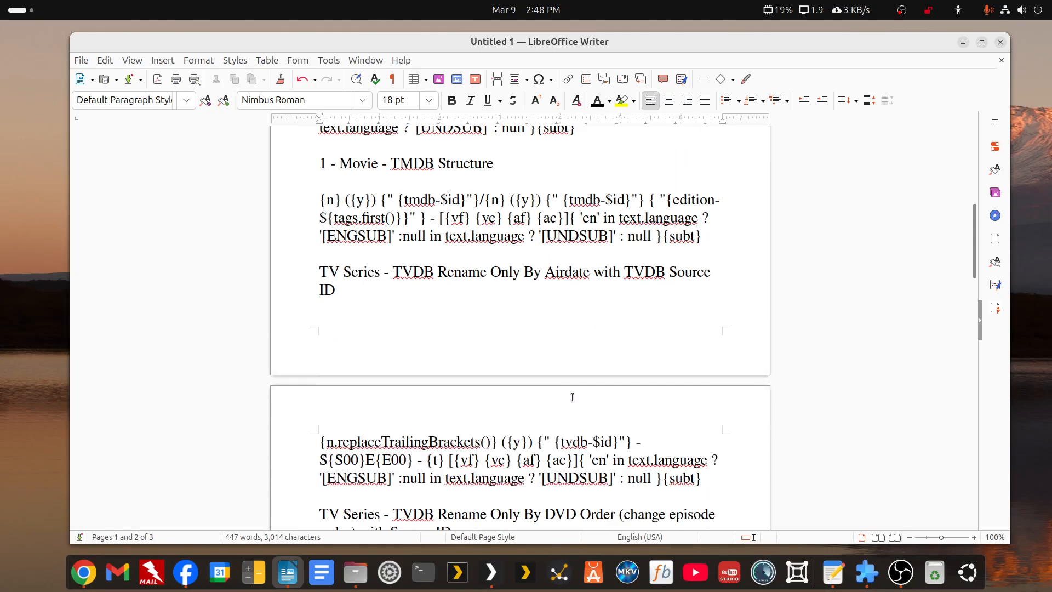
click(353, 271)
scroll(615, 286, down, 1)
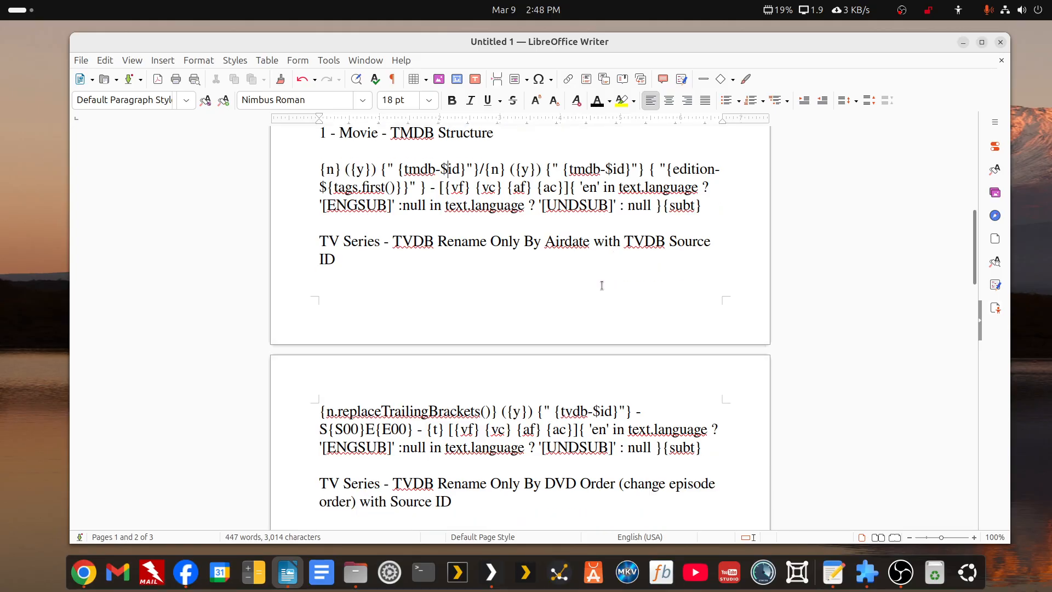
scroll(601, 286, up, 1)
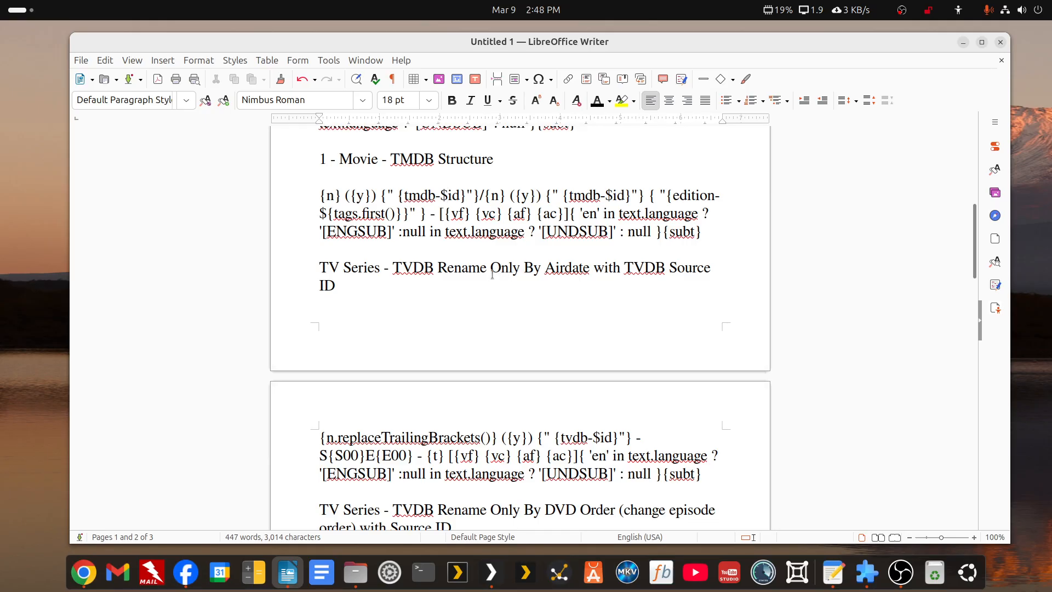
scroll(492, 274, down, 2)
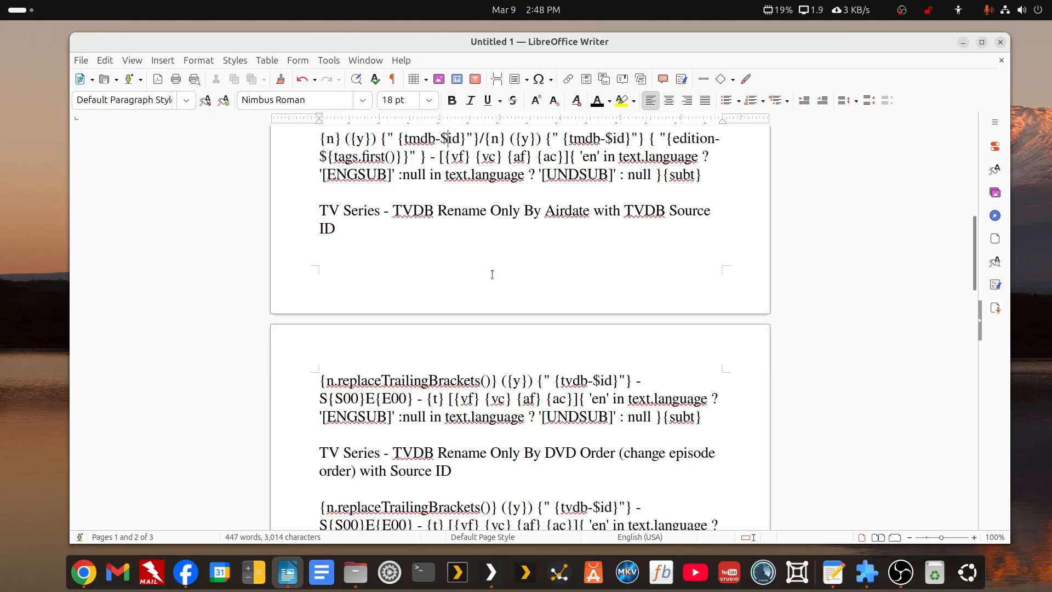
scroll(492, 273, down, 2)
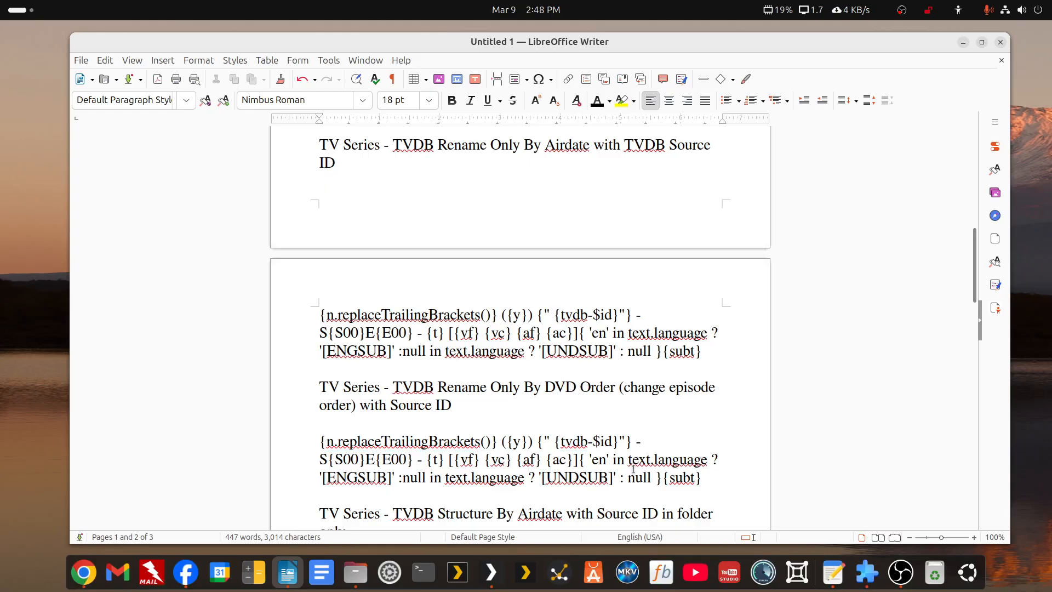
scroll(608, 403, up, 1)
scroll(606, 404, down, 1)
scroll(509, 394, down, 4)
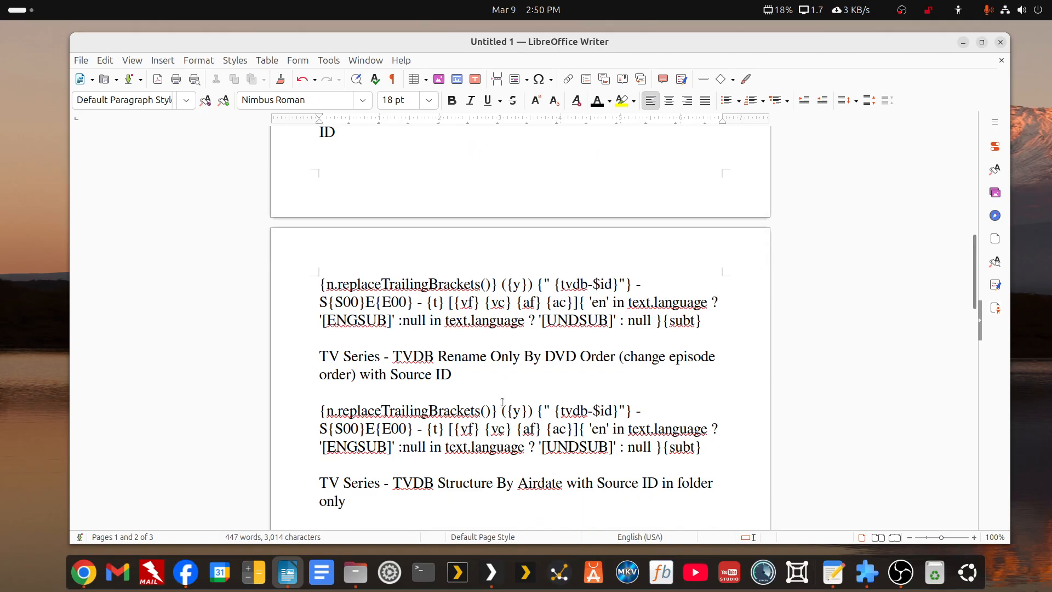
- Review the TV Series TVDB Structure, TMDB Structure and part1 split-file expressions, and return to the beginning of the document
scroll(502, 403, down, 20)
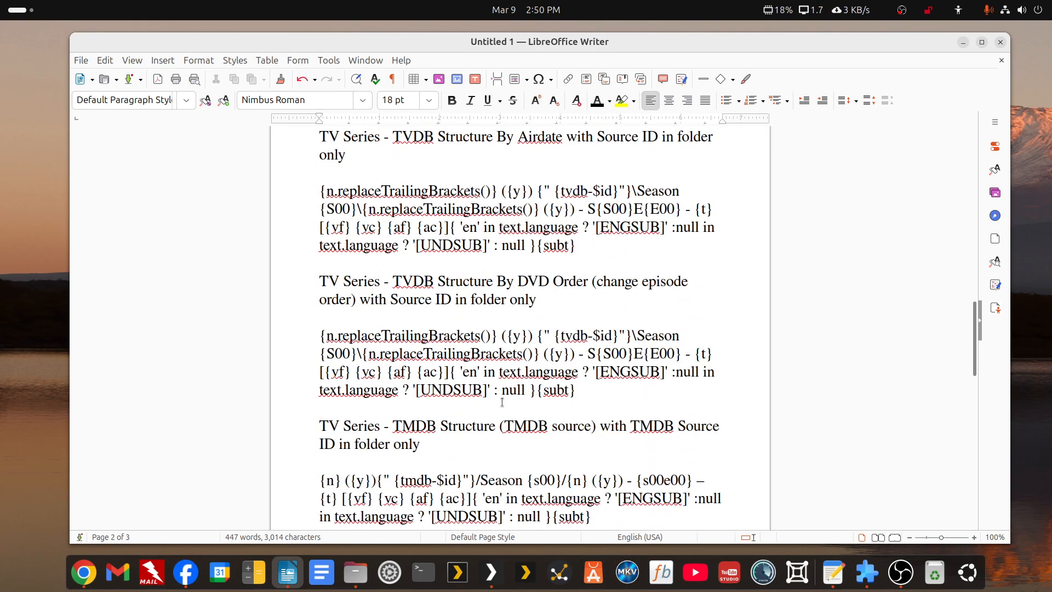
scroll(502, 403, down, 5)
scroll(501, 402, up, 6)
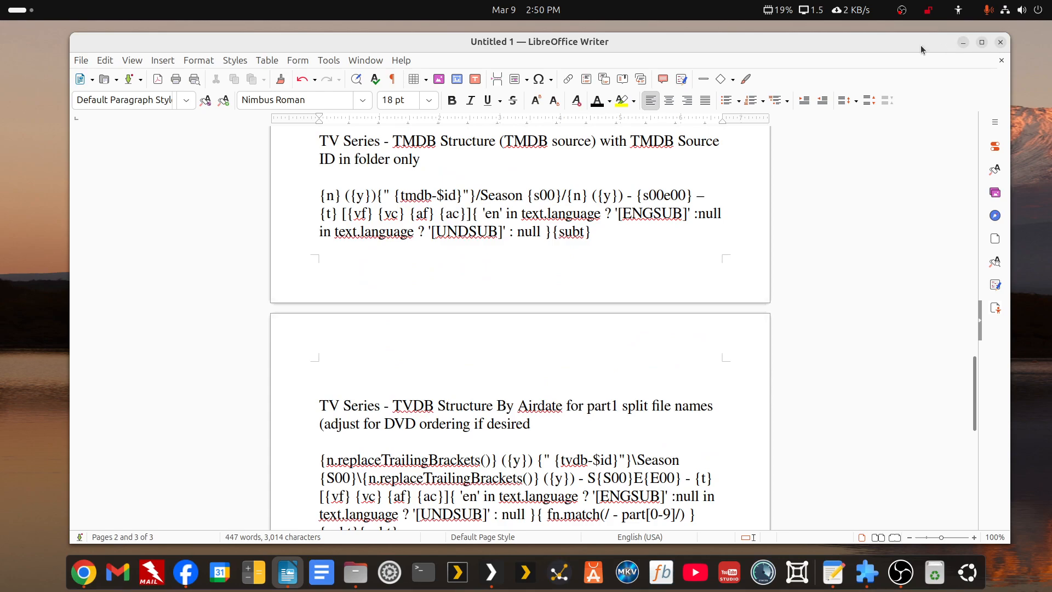
drag(920, 45, 924, 59)
drag(975, 382, 981, 140)
- Clear the Writer window from the desktop and switch to the text editor holding the plain-text copy of the expressions
drag(906, 58, 911, 61)
key(super+d)
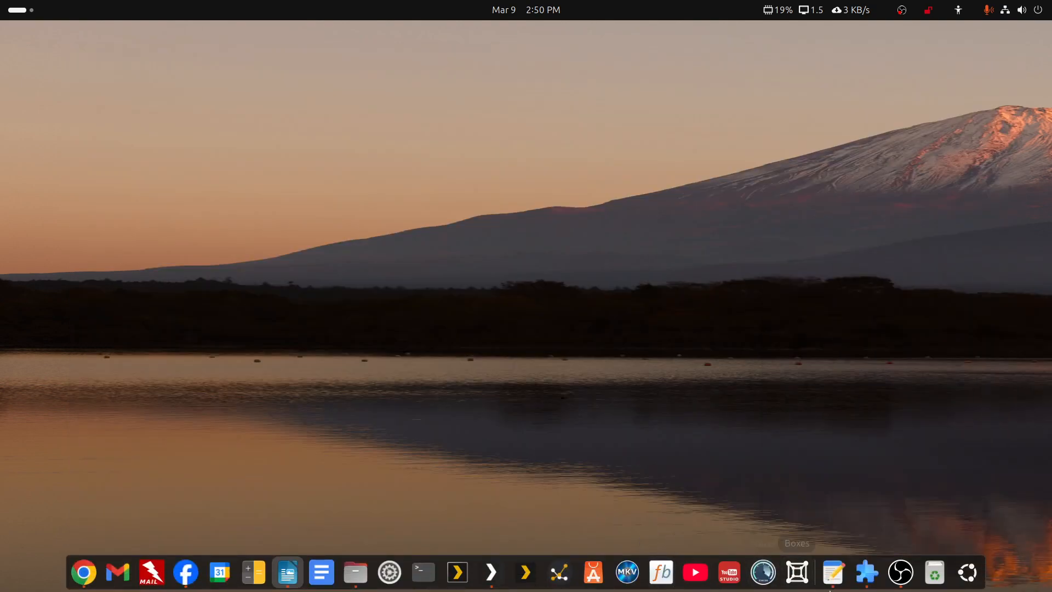
click(833, 573)
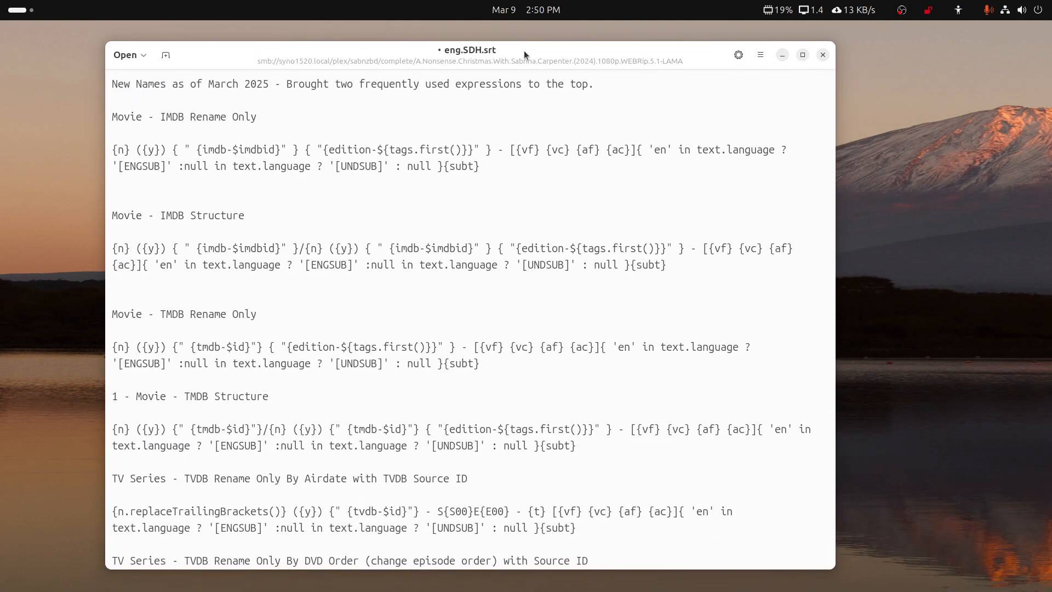
- Bring the Writer document back over the text editor copy to compare the expressions, and move both windows off this display
drag(1051, 137, 648, 66)
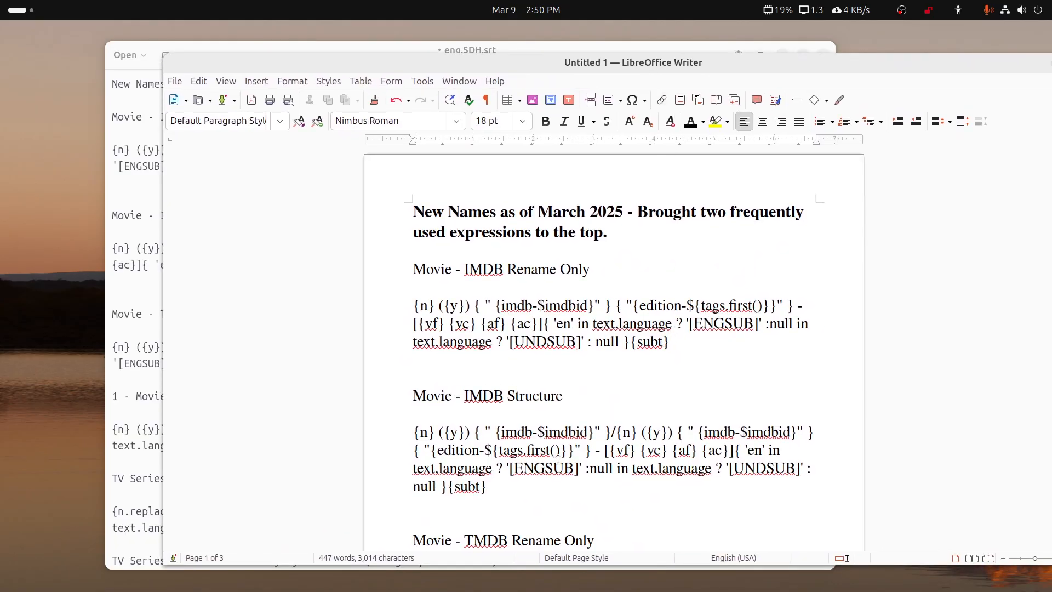
double_click(597, 452)
scroll(594, 458, down, 2)
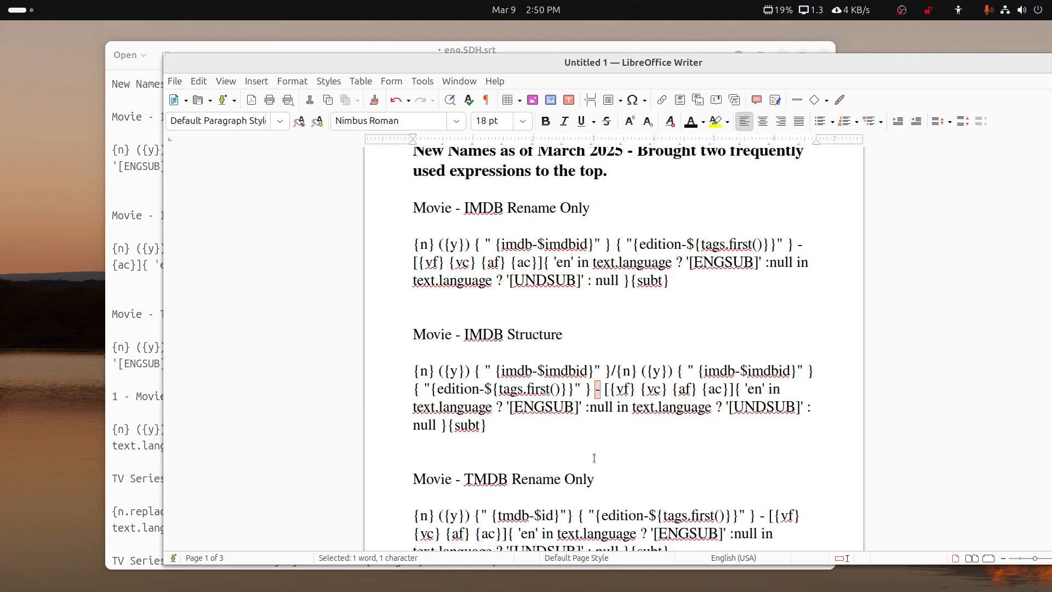
drag(725, 69, 1051, 87)
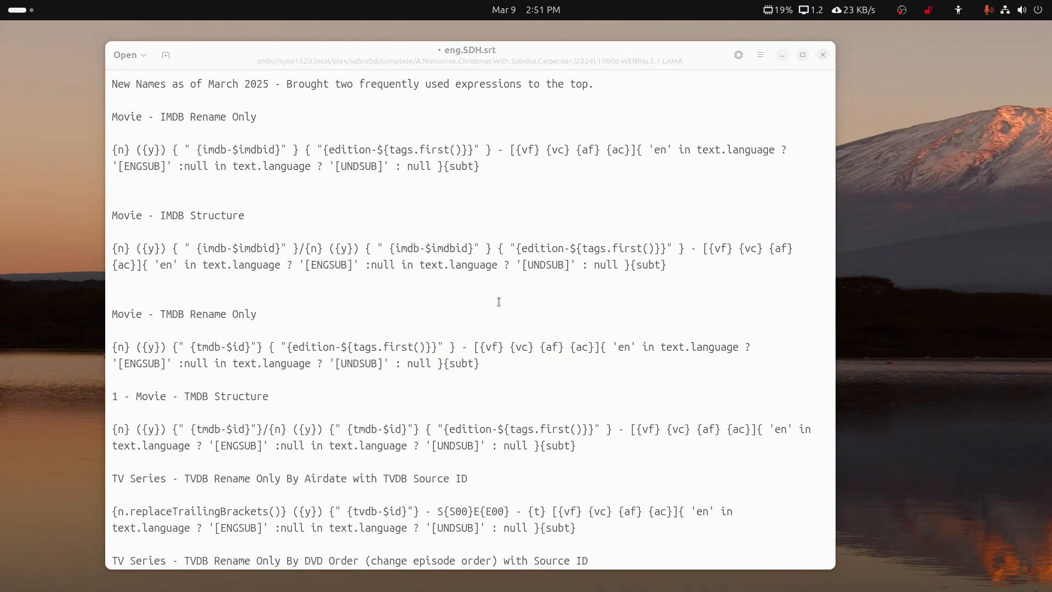
drag(559, 58, 1051, 64)
- Switch to Files, look inside the docker share on syno1019.local and return to the list of shares
click(353, 572)
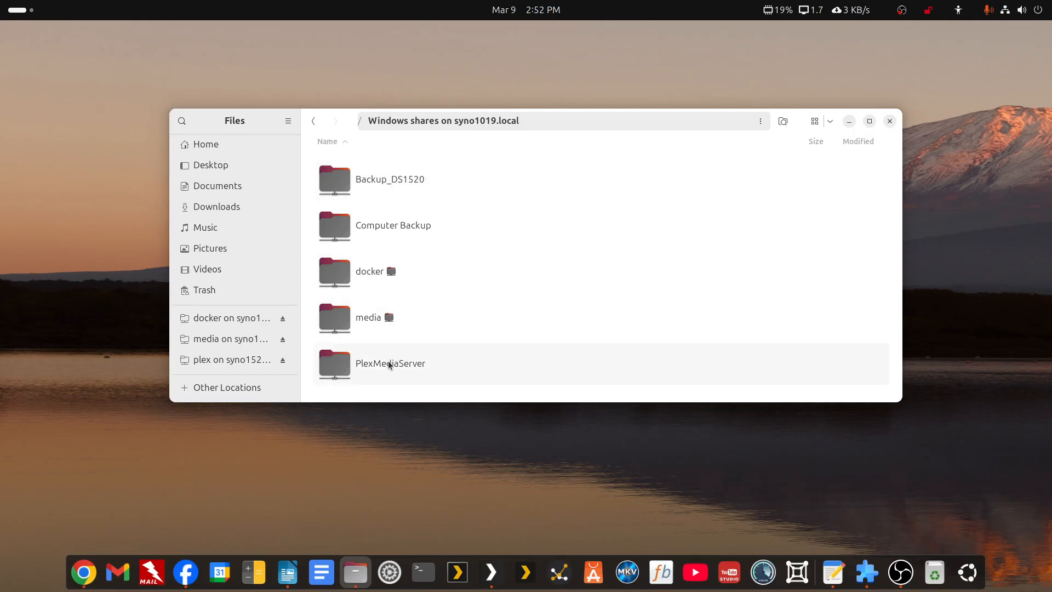
double_click(375, 276)
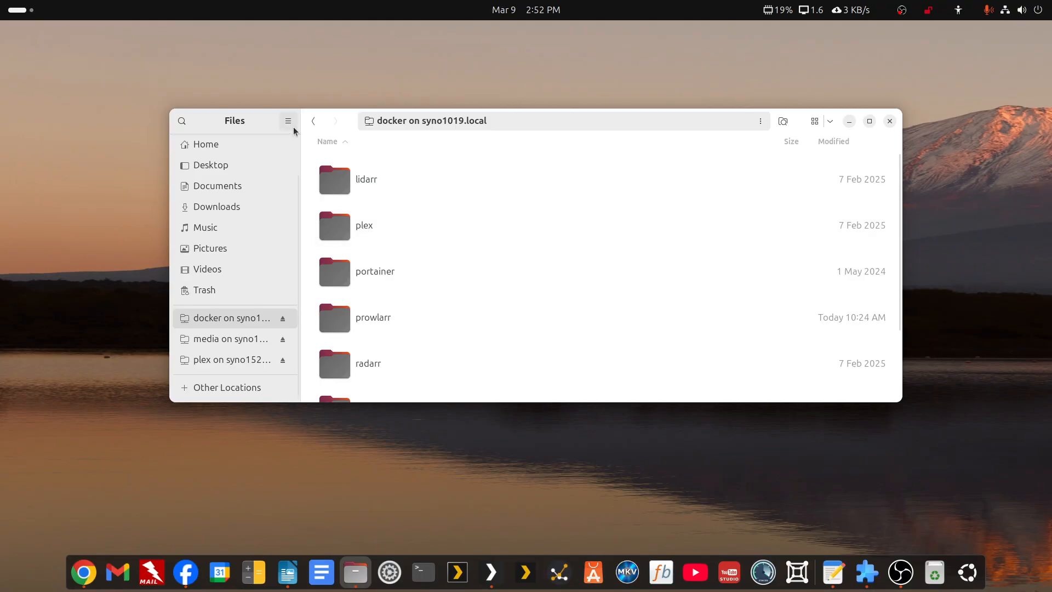
click(312, 120)
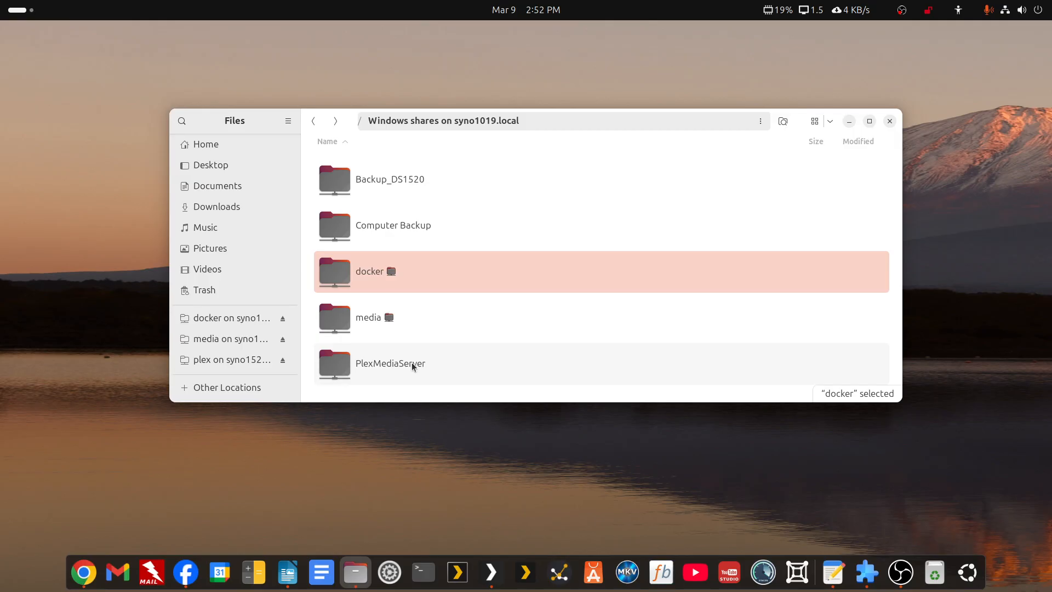
- Open the media share on syno1019.local and delete its "Media" folder
double_click(374, 321)
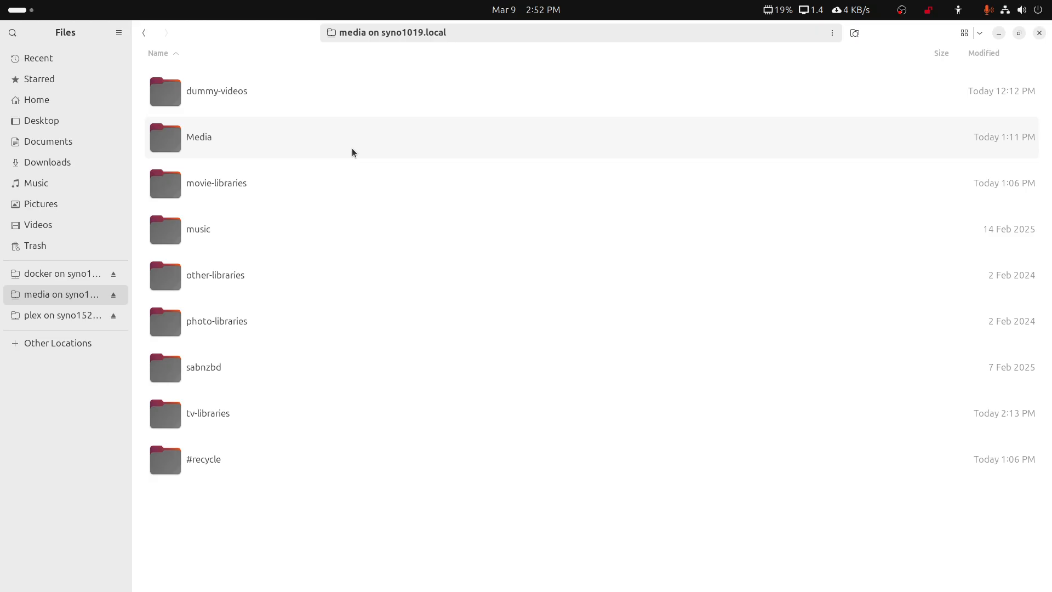
right_click(196, 142)
click(232, 308)
click(588, 330)
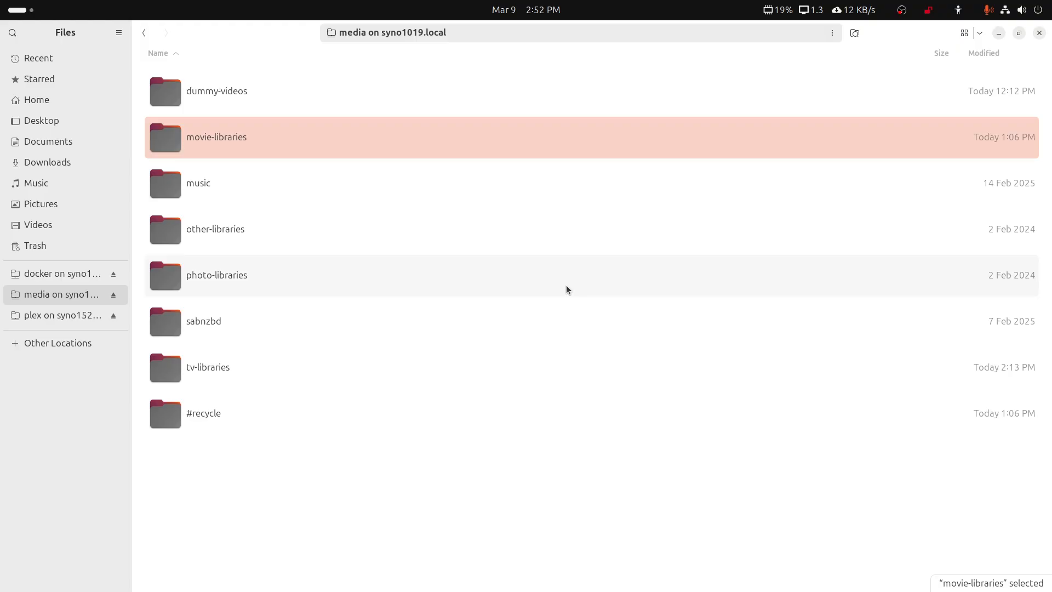
- Look through the artist folders inside the music folder and return to the media share
double_click(206, 187)
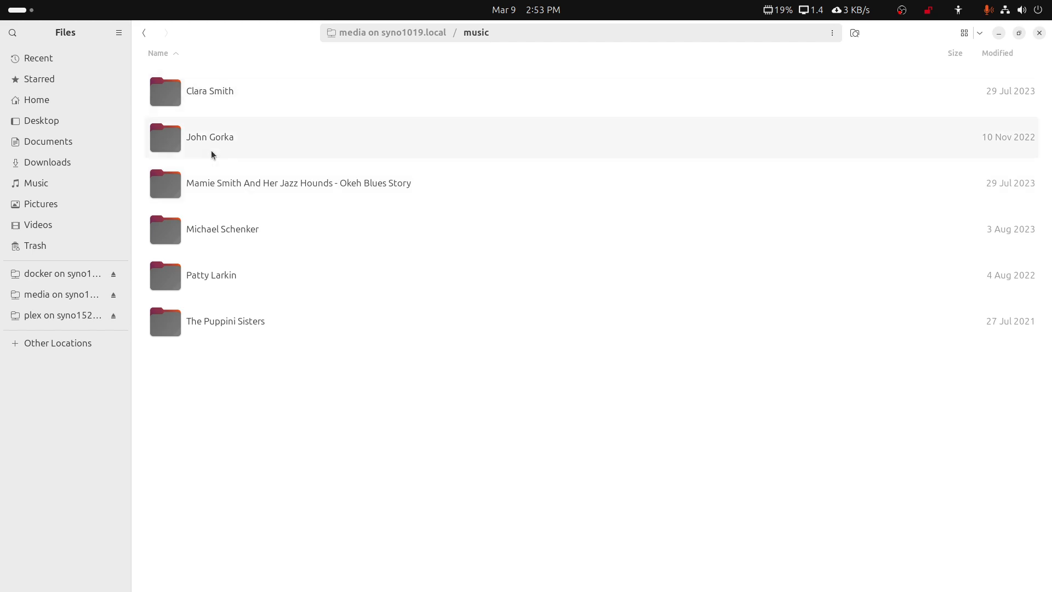
click(144, 34)
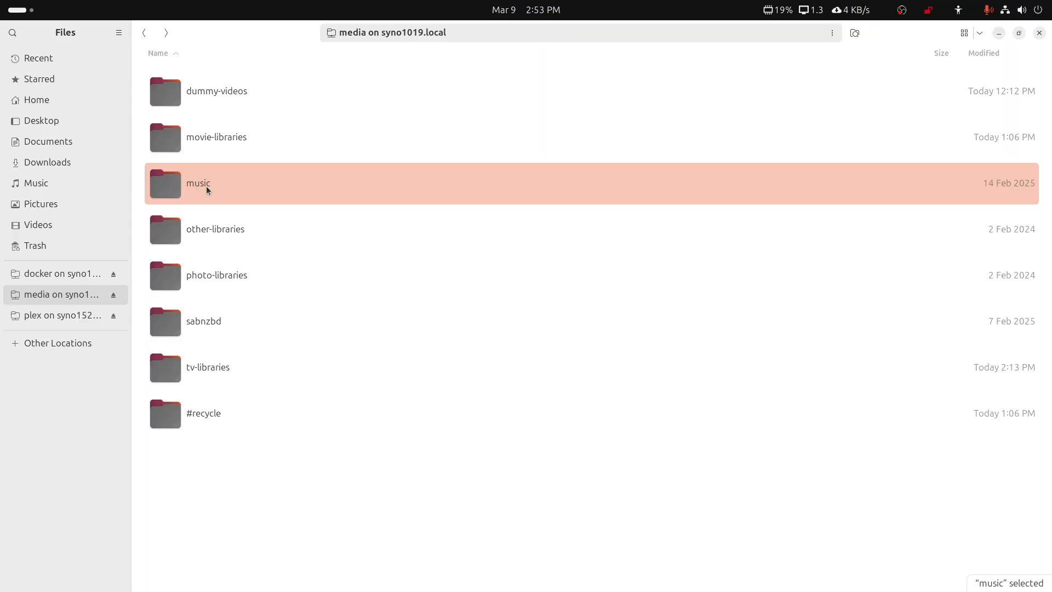
double_click(206, 184)
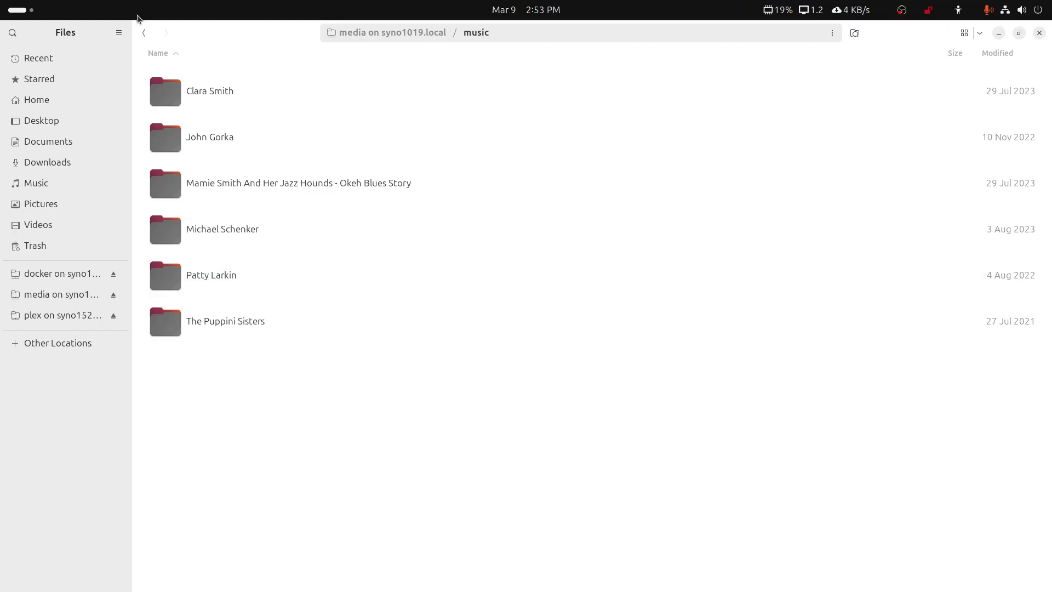
click(144, 32)
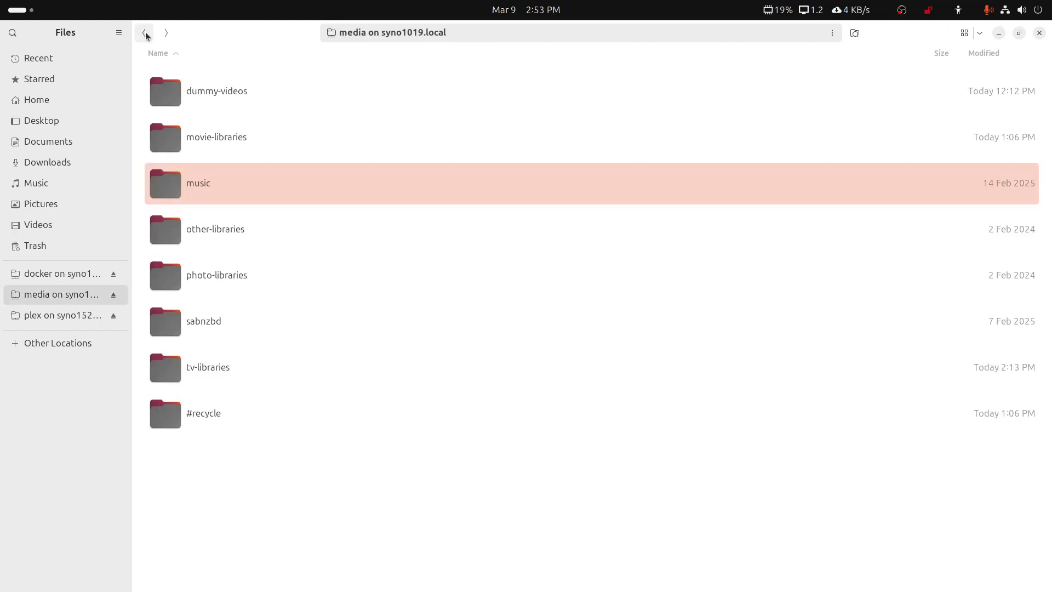
- Open the movie-libraries folder, highlight movie-4k, movie-documentary, movie-kids and movie-main together, and clear the selection
double_click(226, 139)
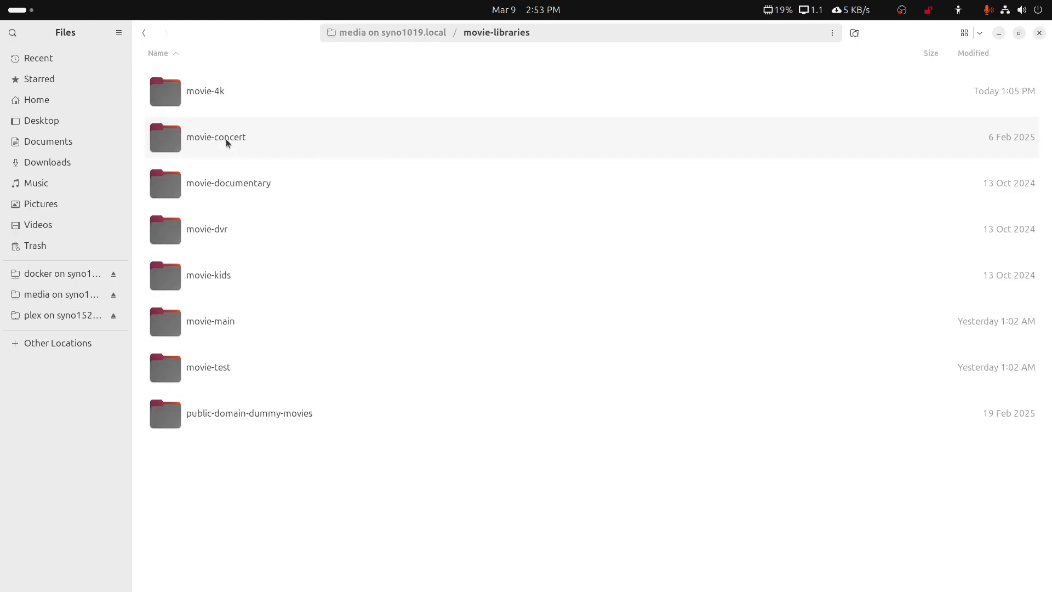
click(204, 102)
ctrl+click(222, 181)
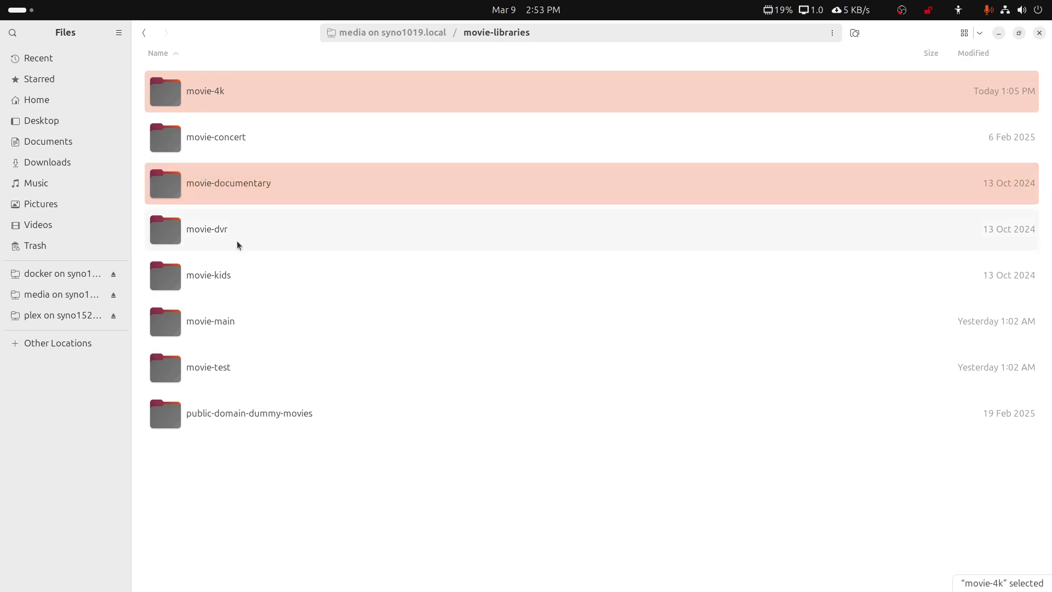
ctrl+click(223, 276)
ctrl+click(225, 324)
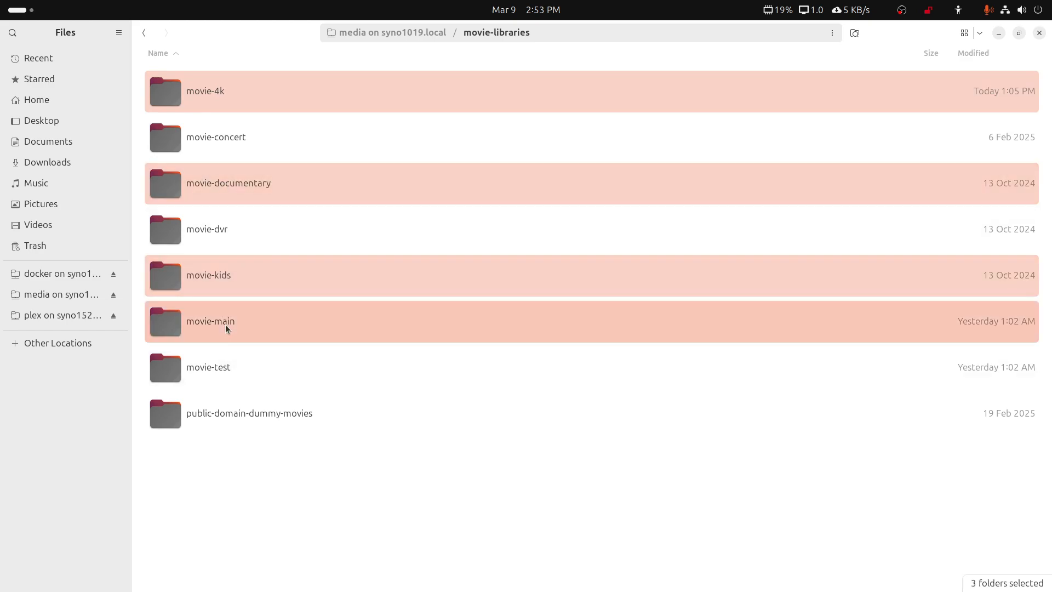
click(237, 468)
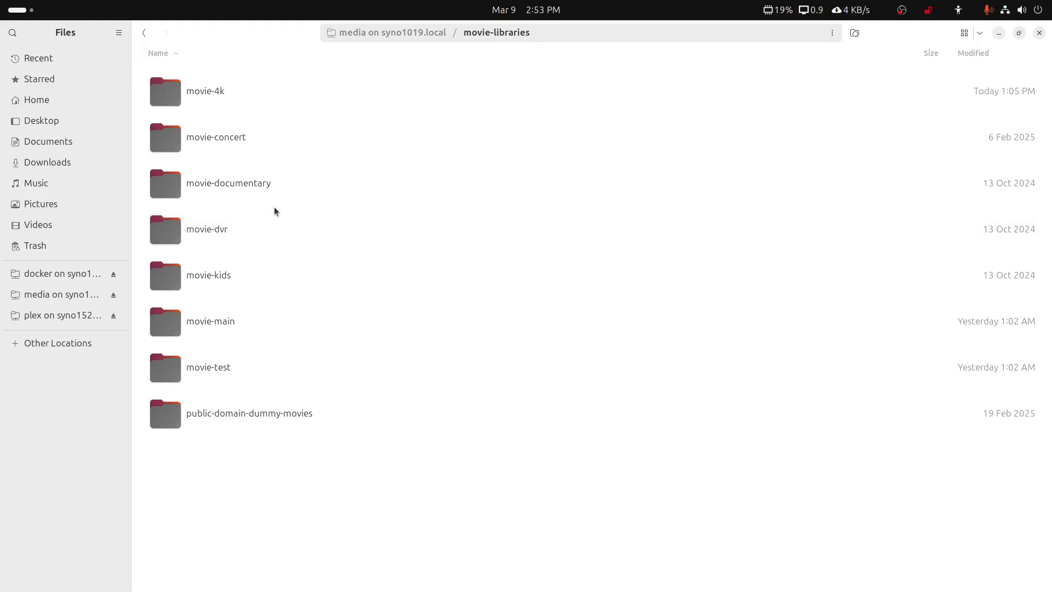
- Highlight the movie-documentary, movie-concert and movie-4k folders one after another
click(243, 184)
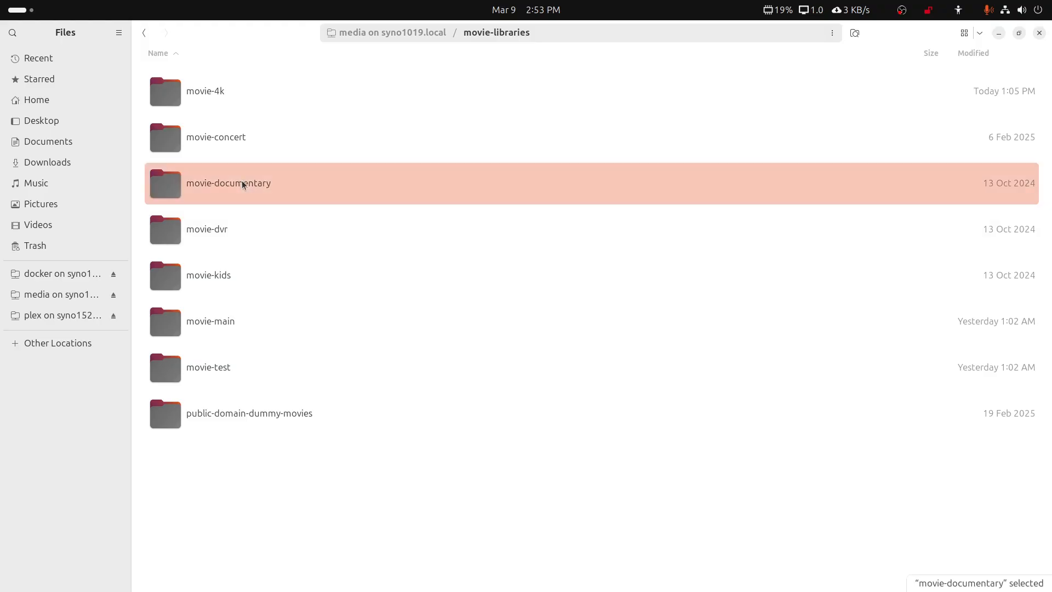
click(222, 136)
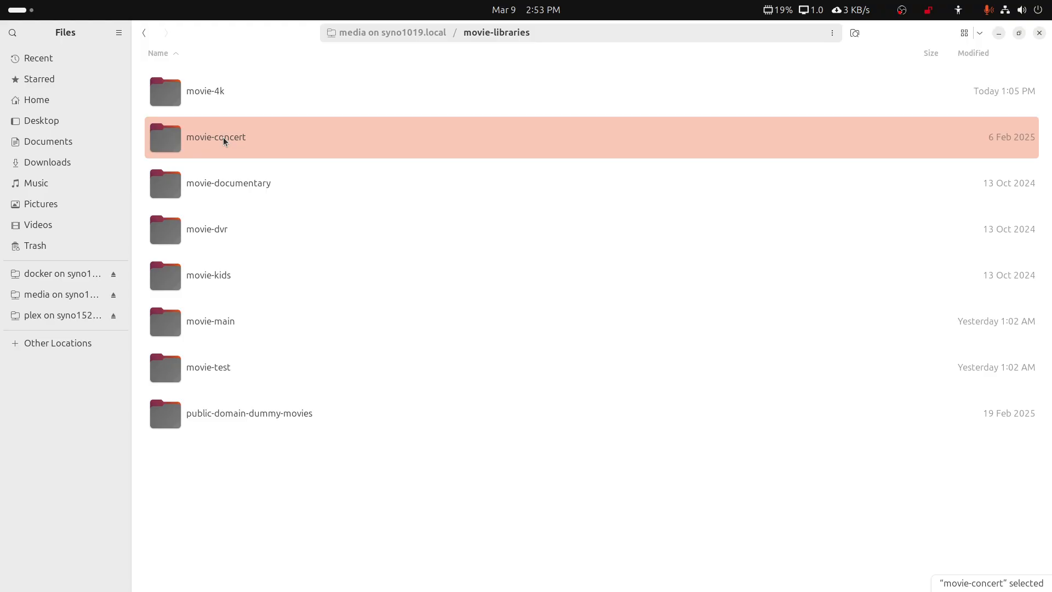
click(217, 96)
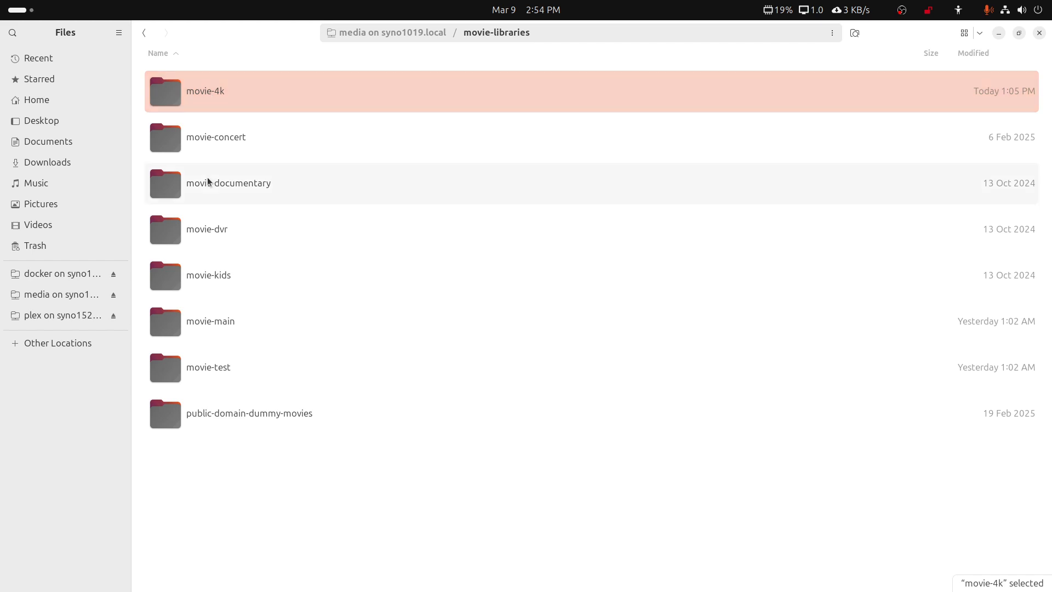
- Highlight movie-main, go to the tv-libraries folder, and briefly highlight The Bear and Seinfeld together
click(217, 323)
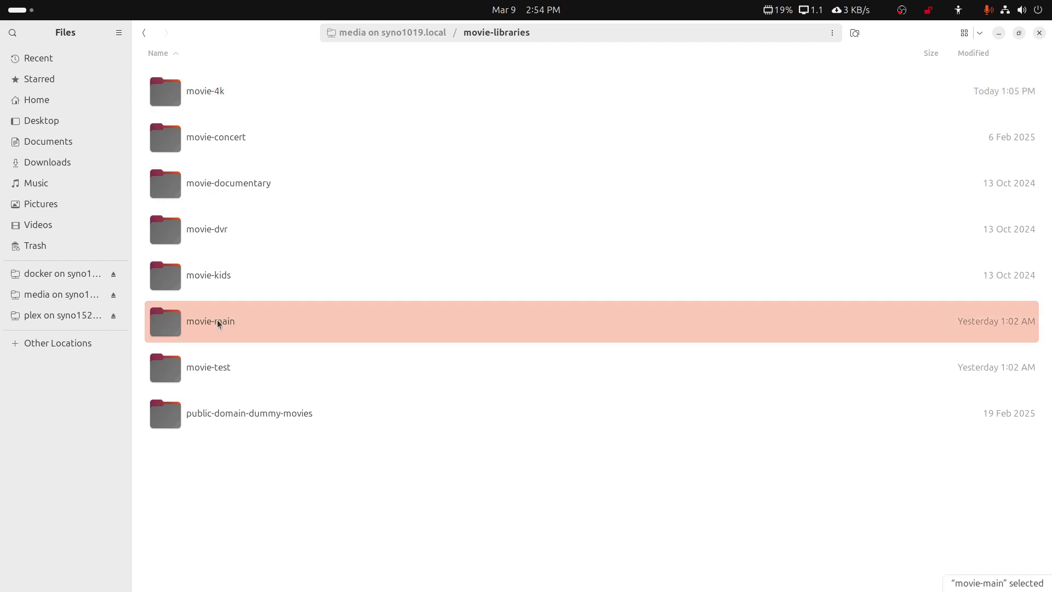
click(146, 34)
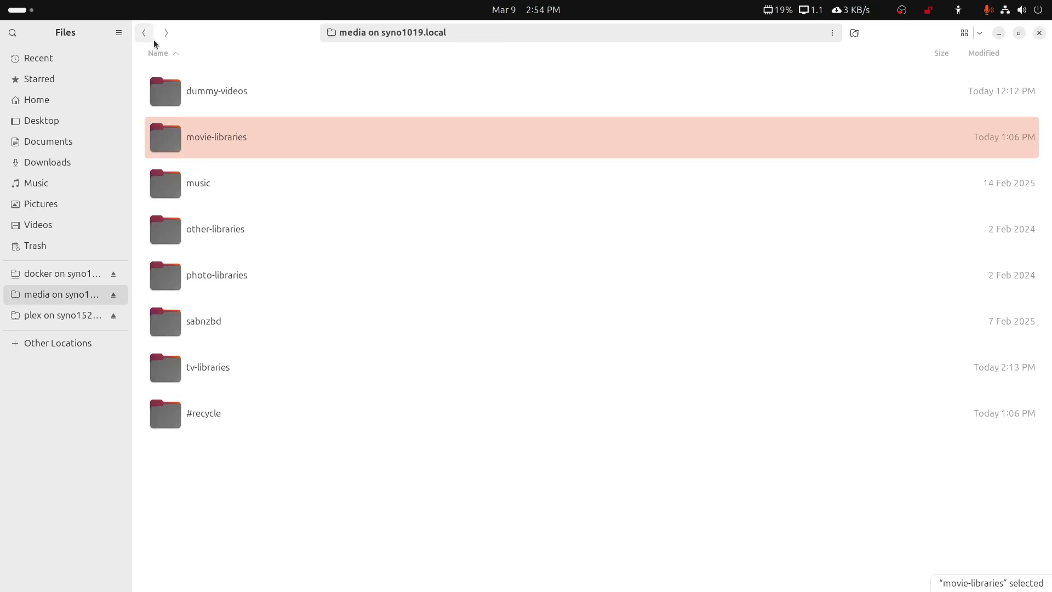
double_click(212, 368)
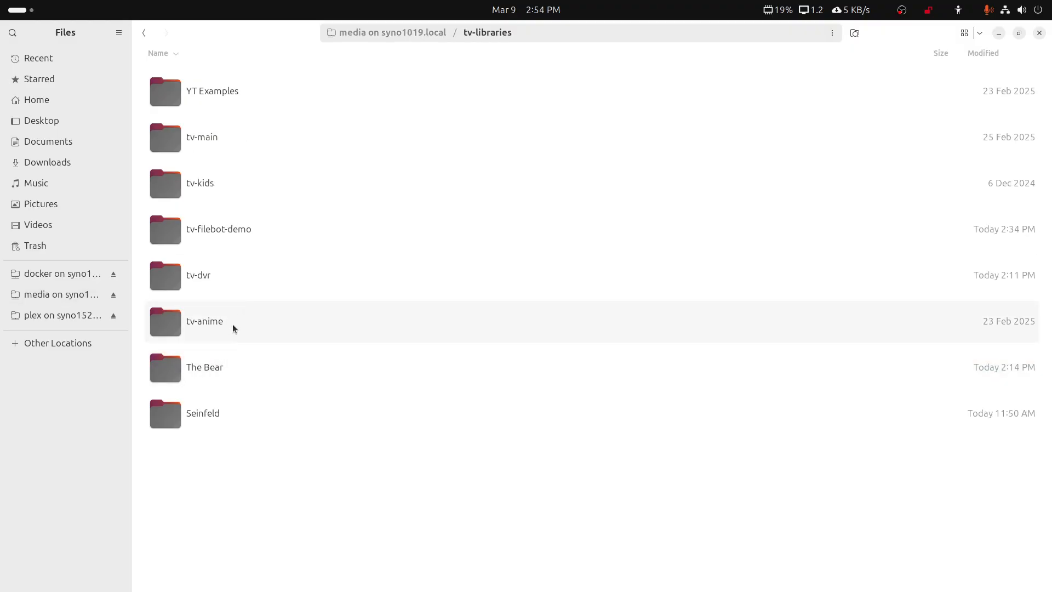
click(207, 368)
ctrl+click(204, 413)
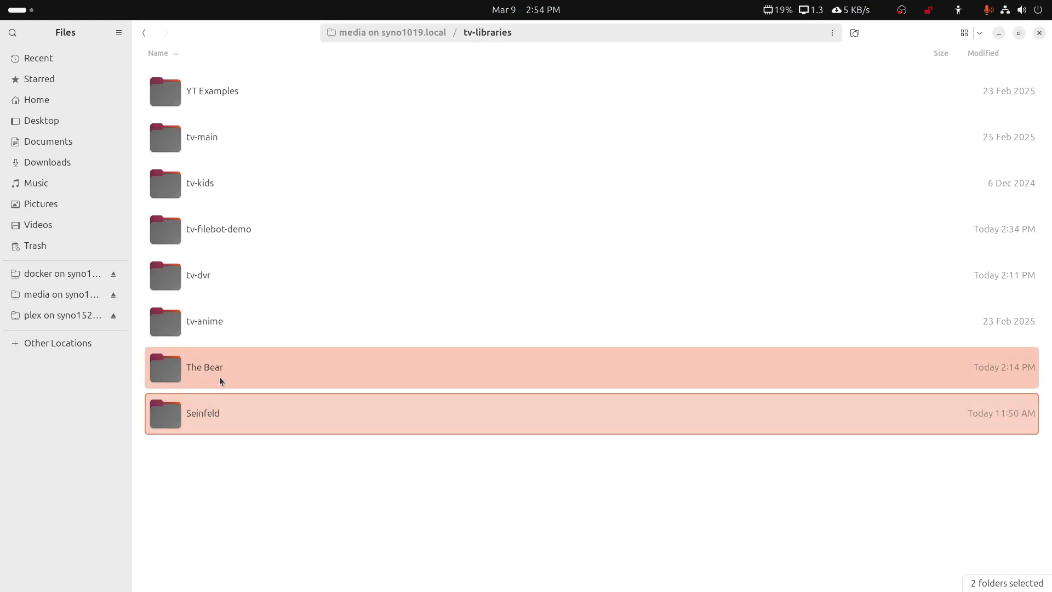
click(218, 458)
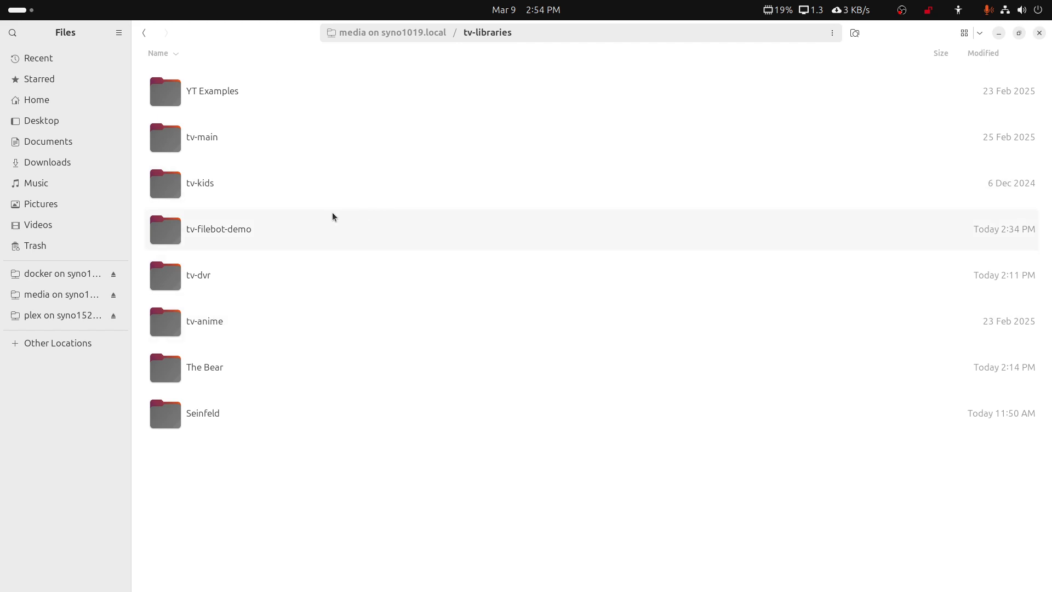
- Look into the photo-libraries and movie-libraries folders, go up to the syno1019.local share list, and reopen the media share
click(143, 34)
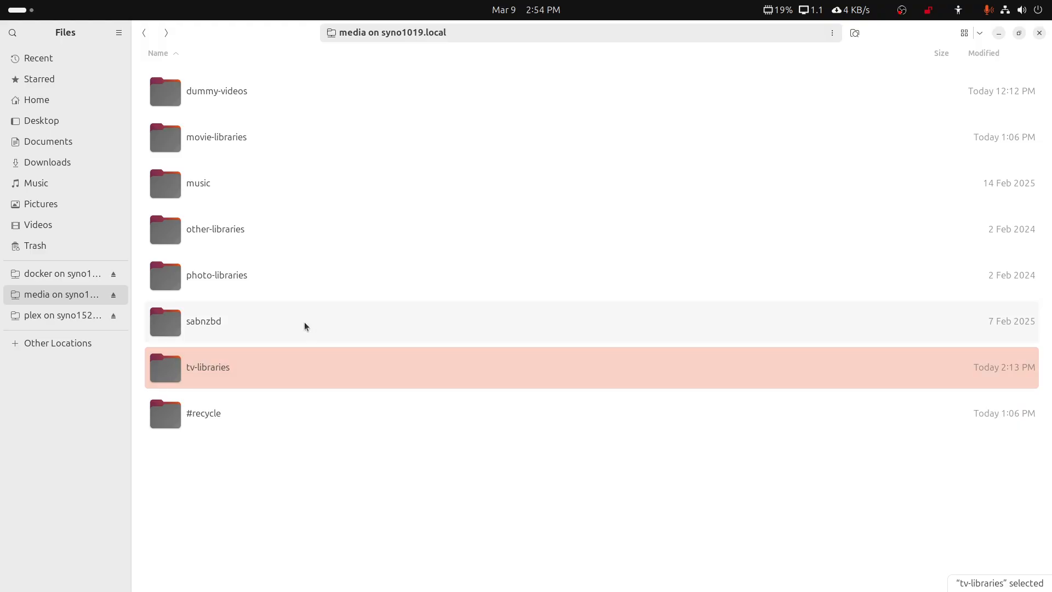
double_click(230, 274)
key(alt+Left)
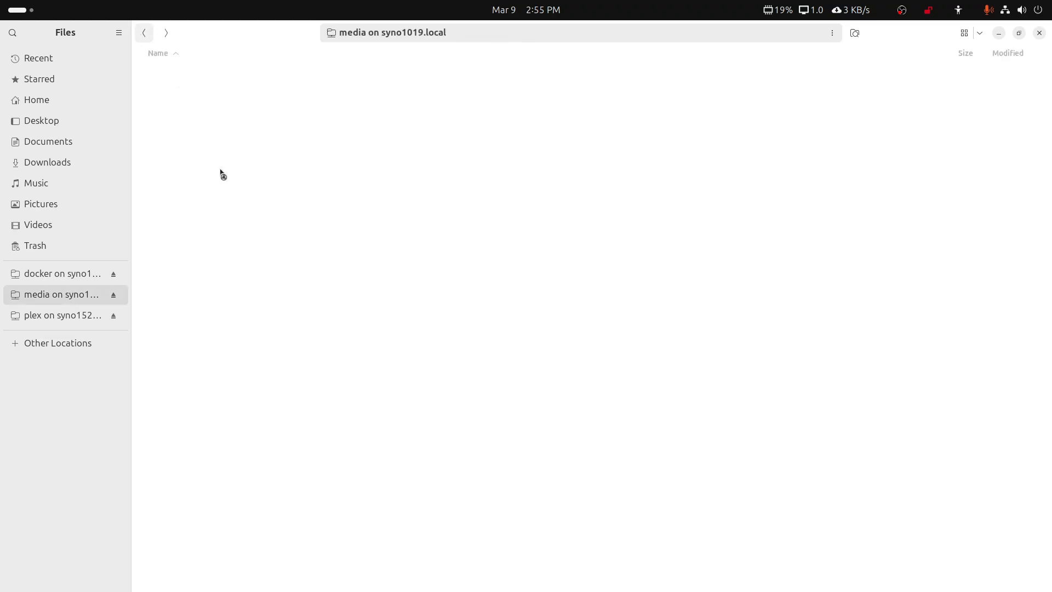
double_click(226, 143)
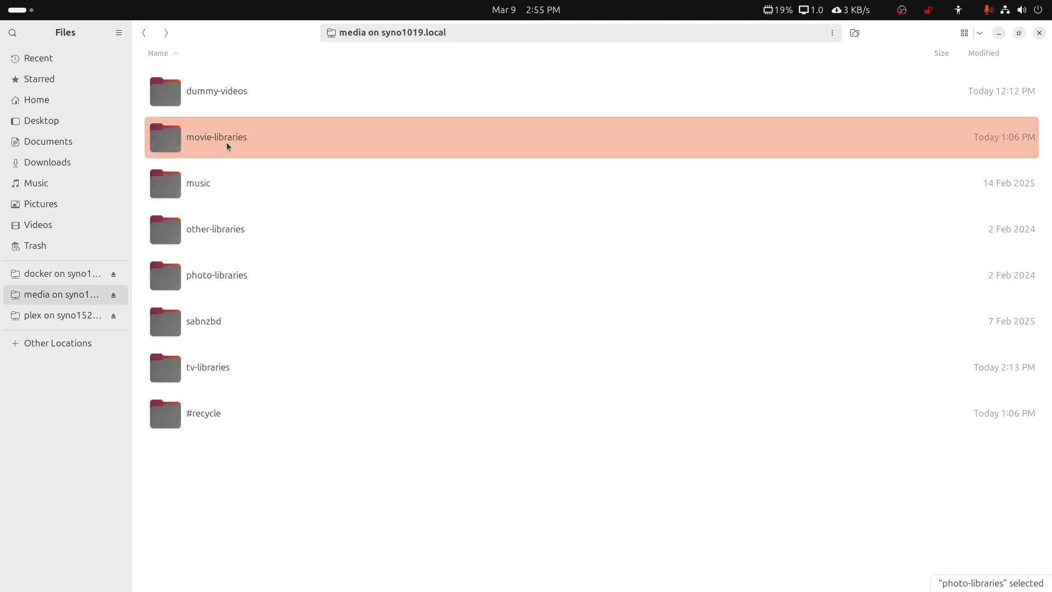
click(144, 33)
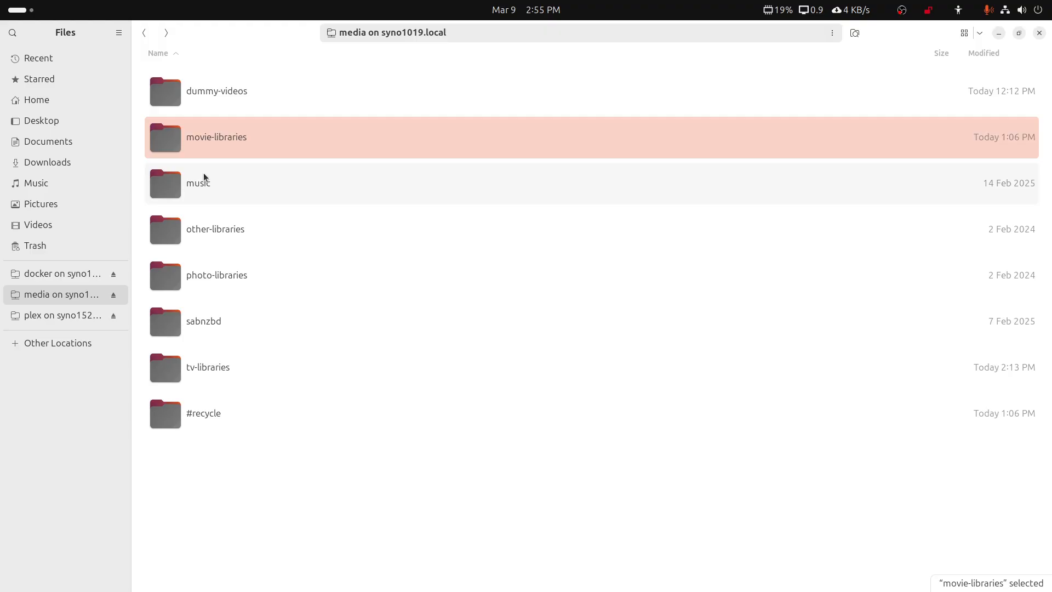
click(145, 35)
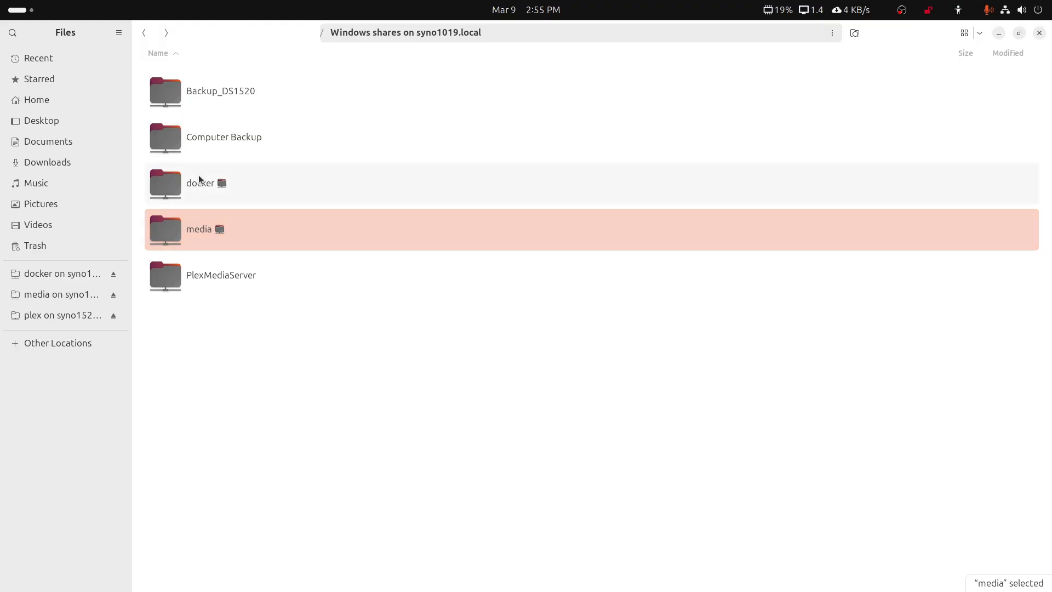
double_click(198, 228)
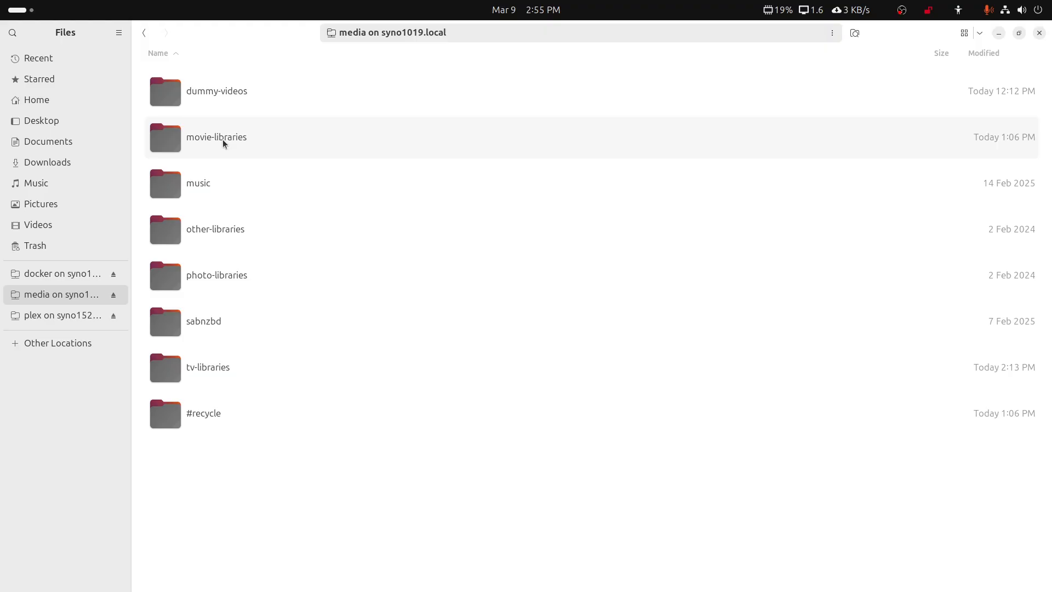
- Open movie-libraries, look inside its movie-concert folder, and return to the movie-libraries list
double_click(222, 139)
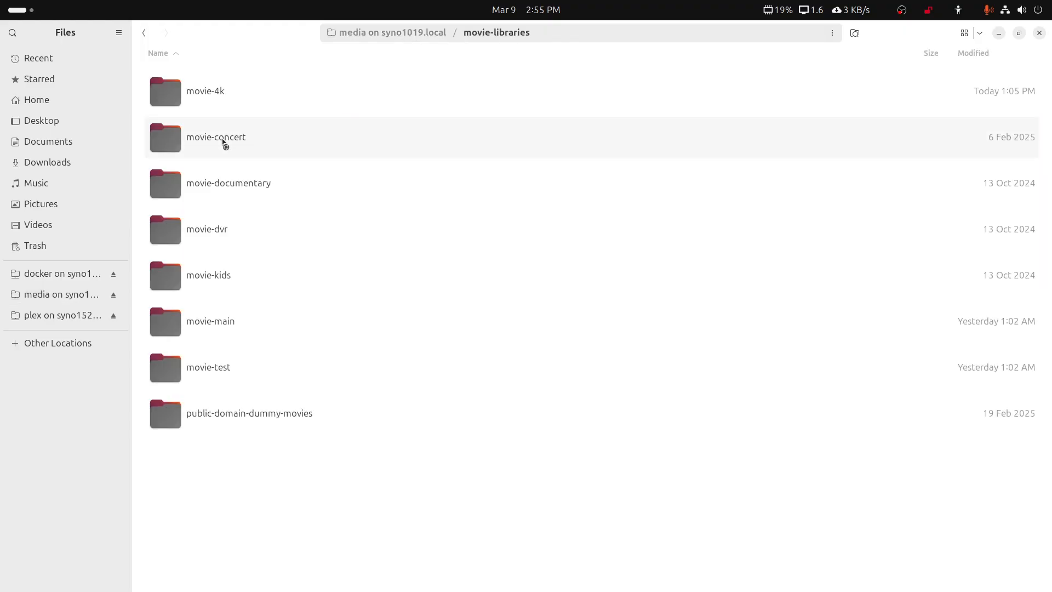
click(224, 139)
double_click(223, 141)
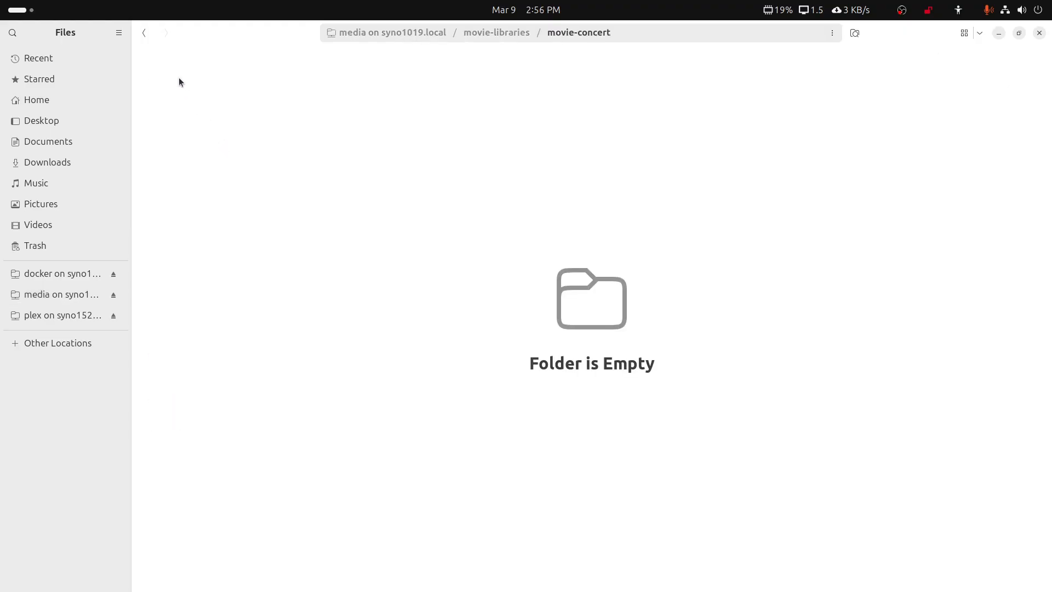
click(151, 37)
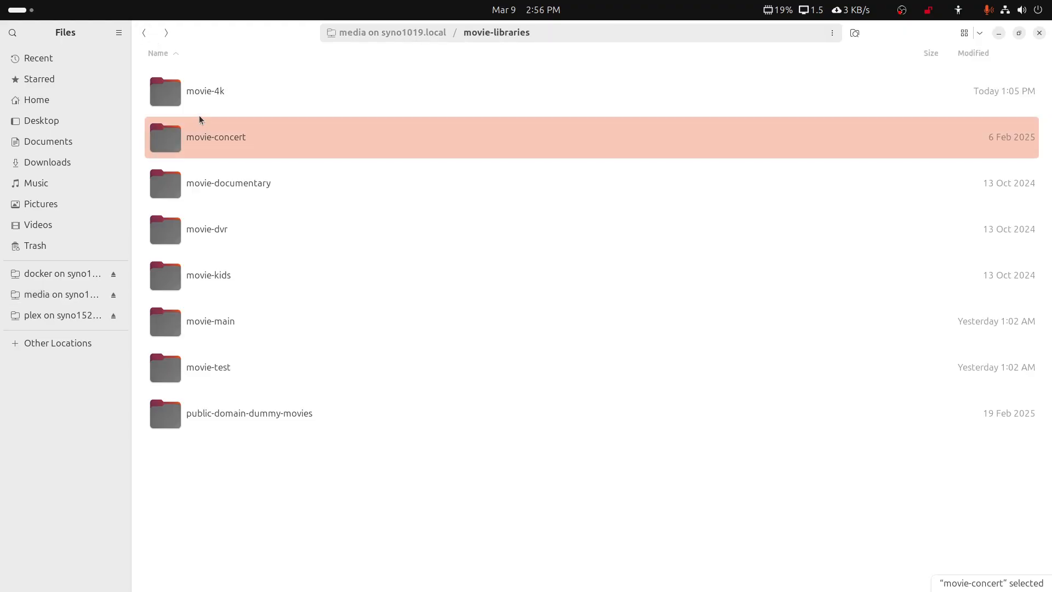
- Examine the A Christmas Story (1983) folder inside movie-4k and return to the media share
click(196, 90)
double_click(197, 91)
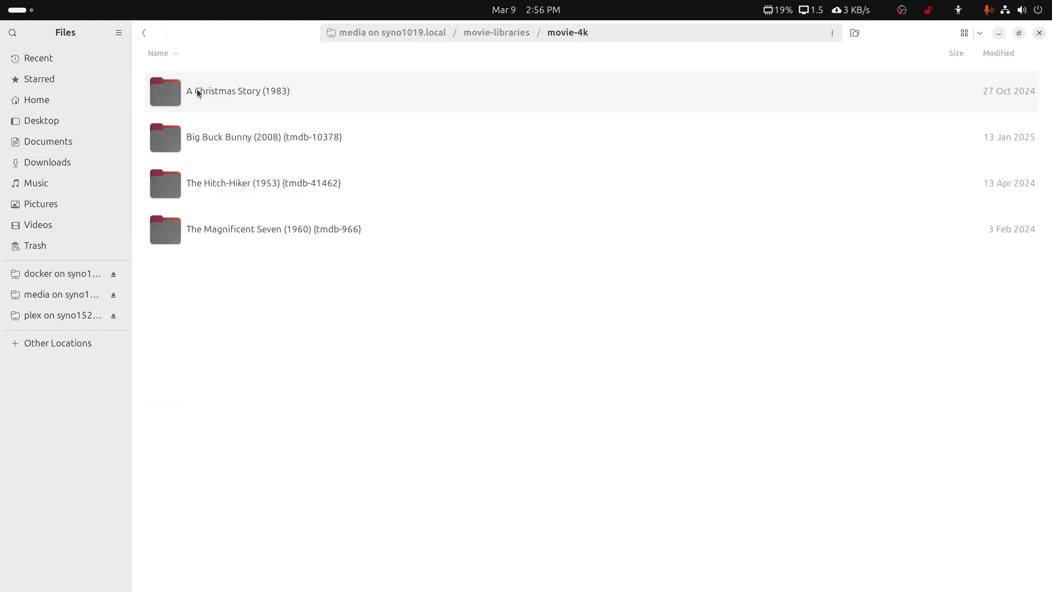
double_click(255, 93)
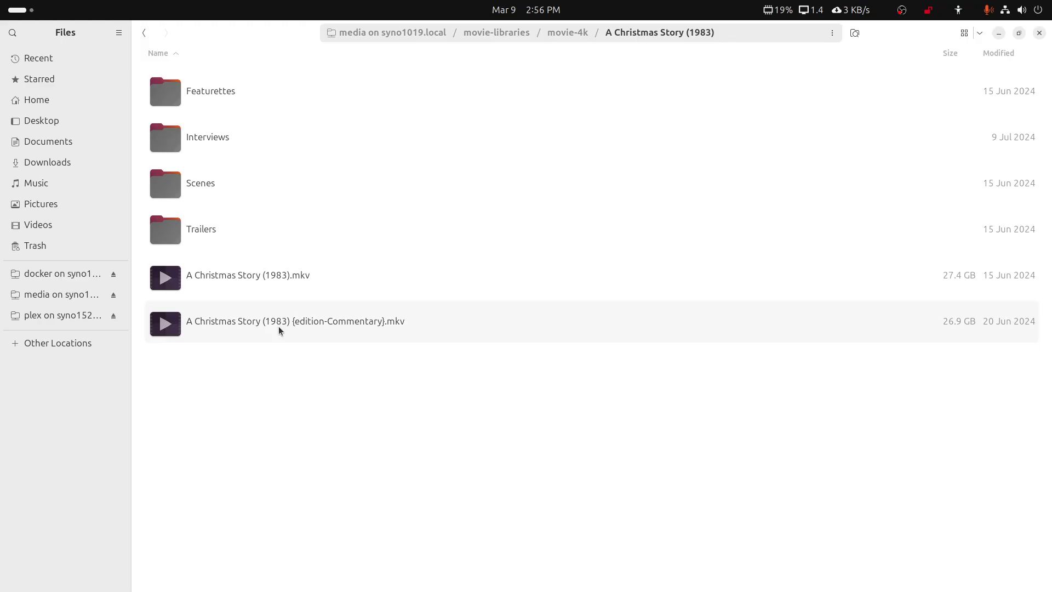
click(143, 32)
click(143, 33)
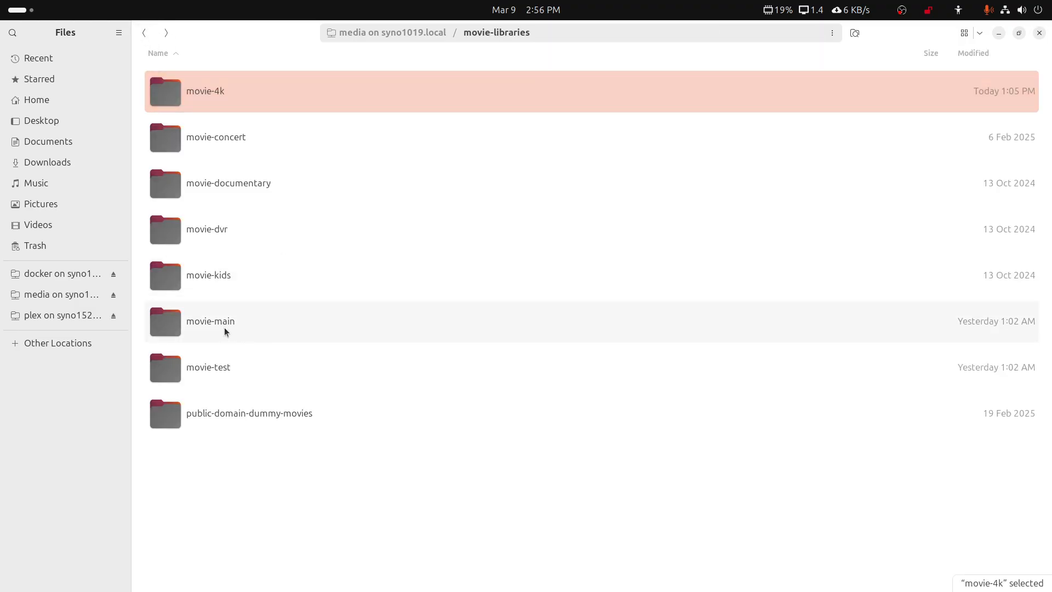
click(143, 33)
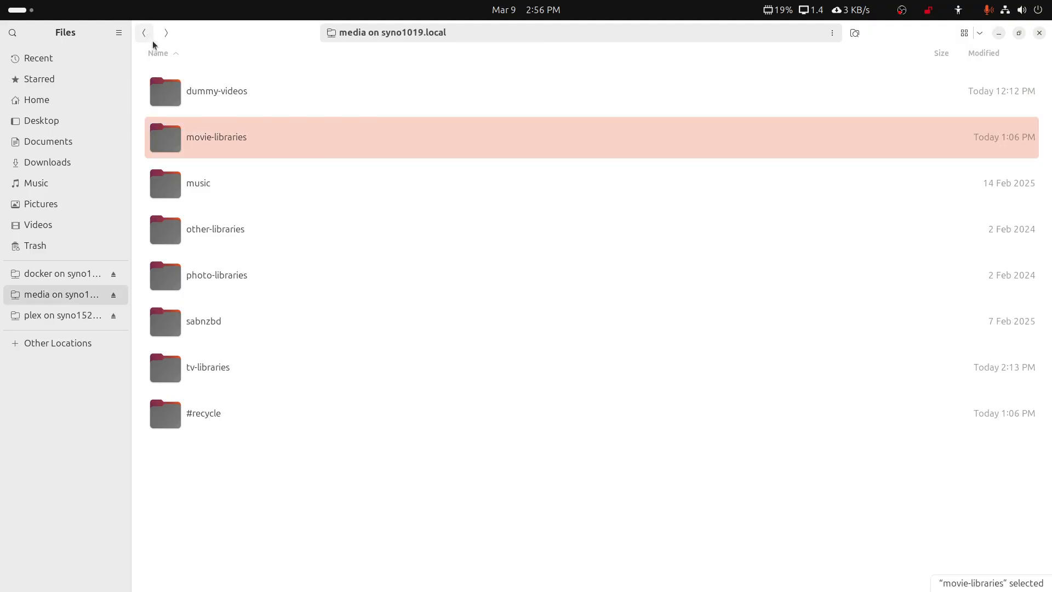
- Browse tv-libraries to Ken Burns Films (1981) in tv-filebot-demo and examine the episode file name in Season 1990
double_click(224, 369)
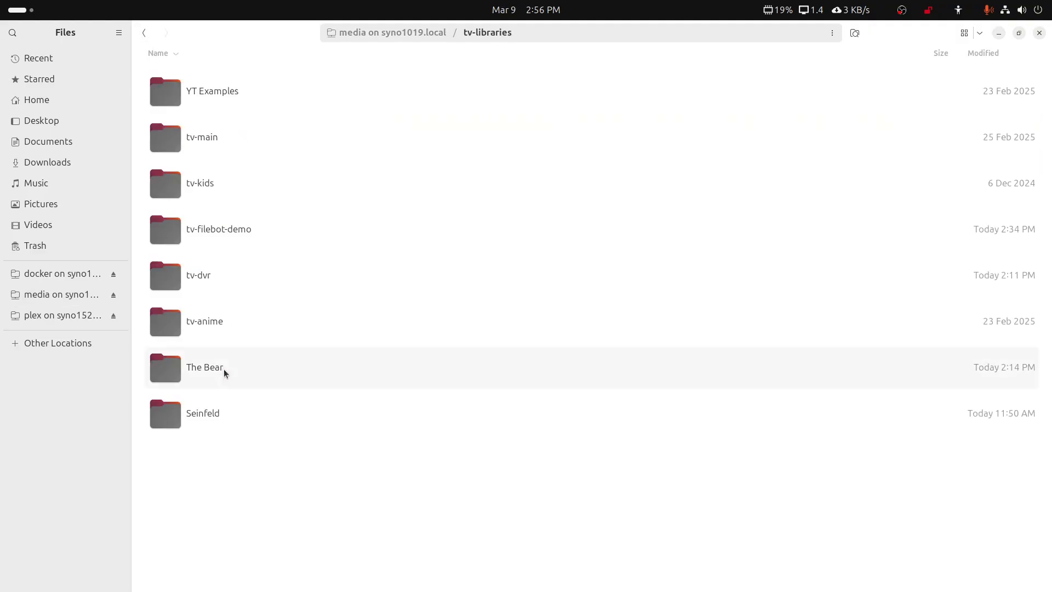
double_click(219, 231)
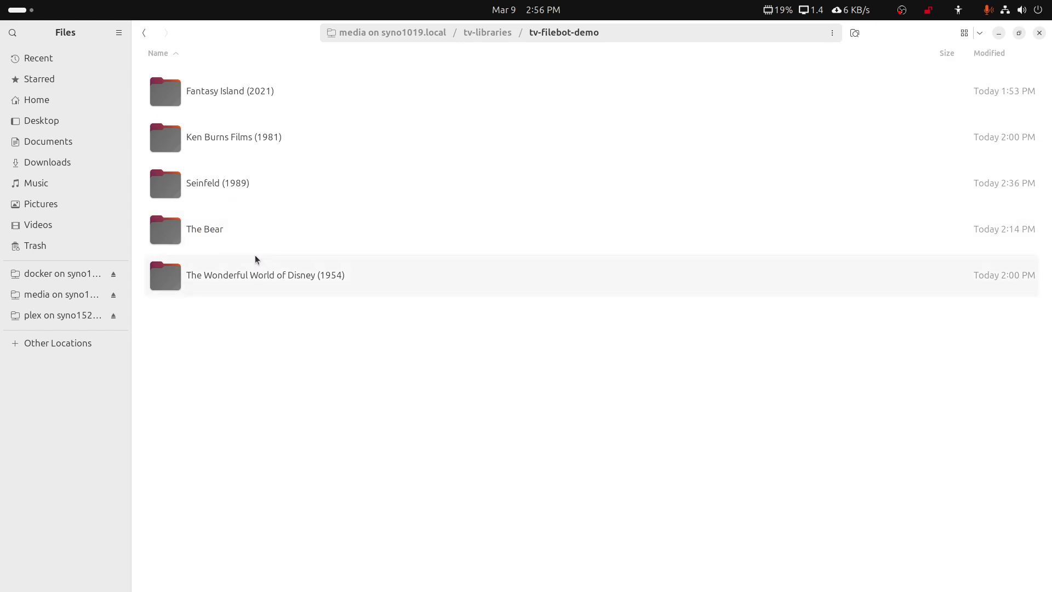
double_click(233, 138)
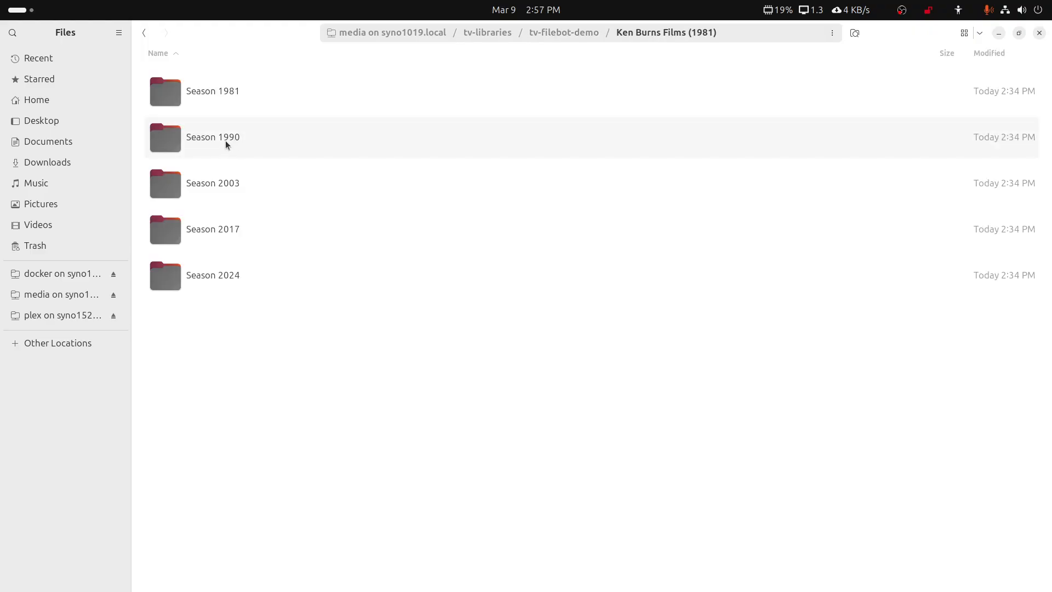
double_click(225, 139)
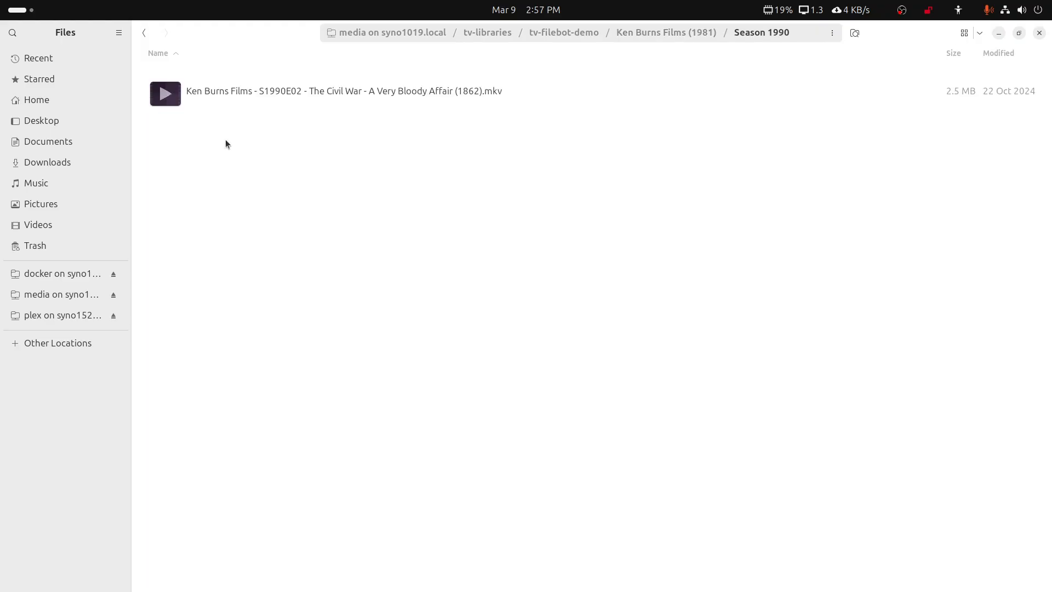
click(150, 38)
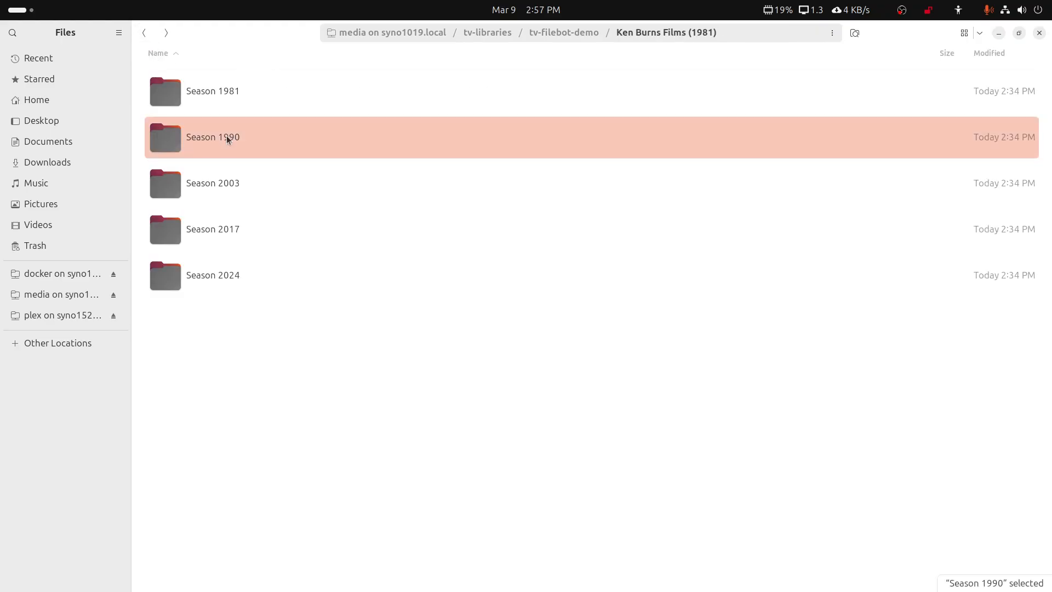
double_click(226, 136)
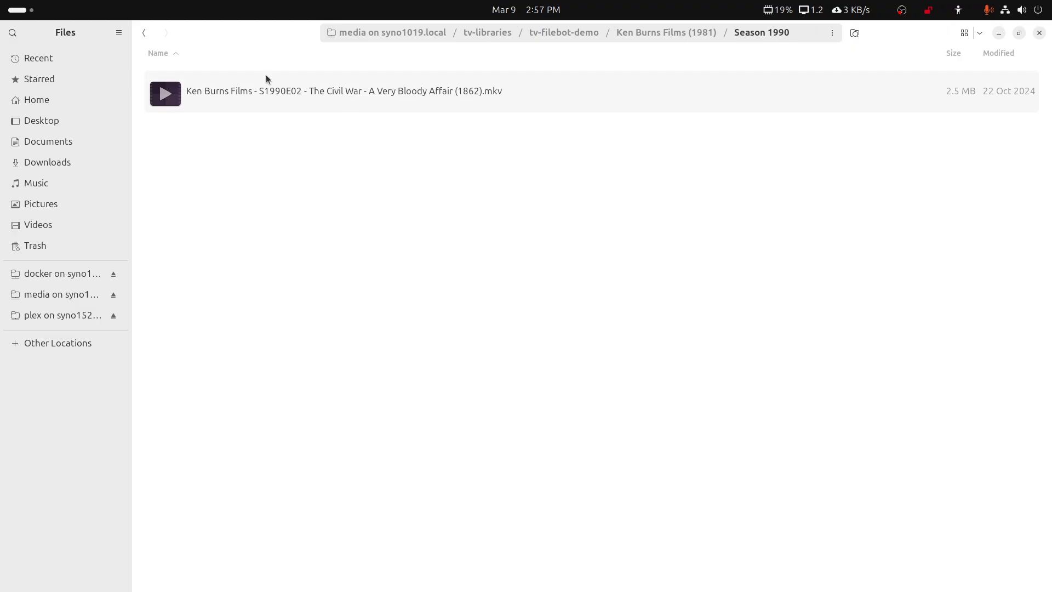
click(145, 37)
- Examine the episode file names in the Season 1981, 2003, 2017 and 2024 folders and return to tv-filebot-demo
double_click(212, 89)
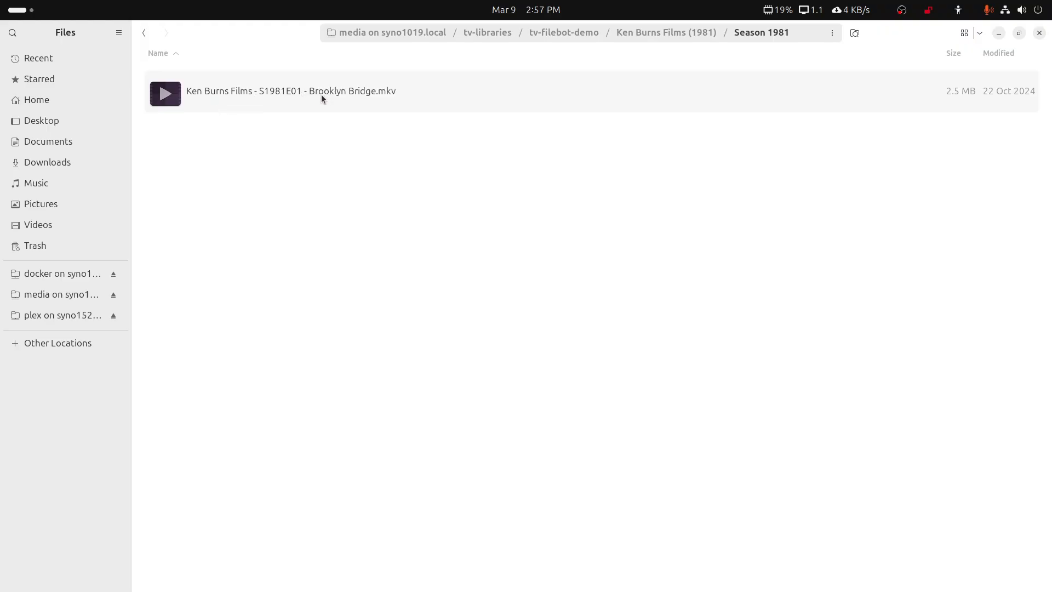
click(144, 33)
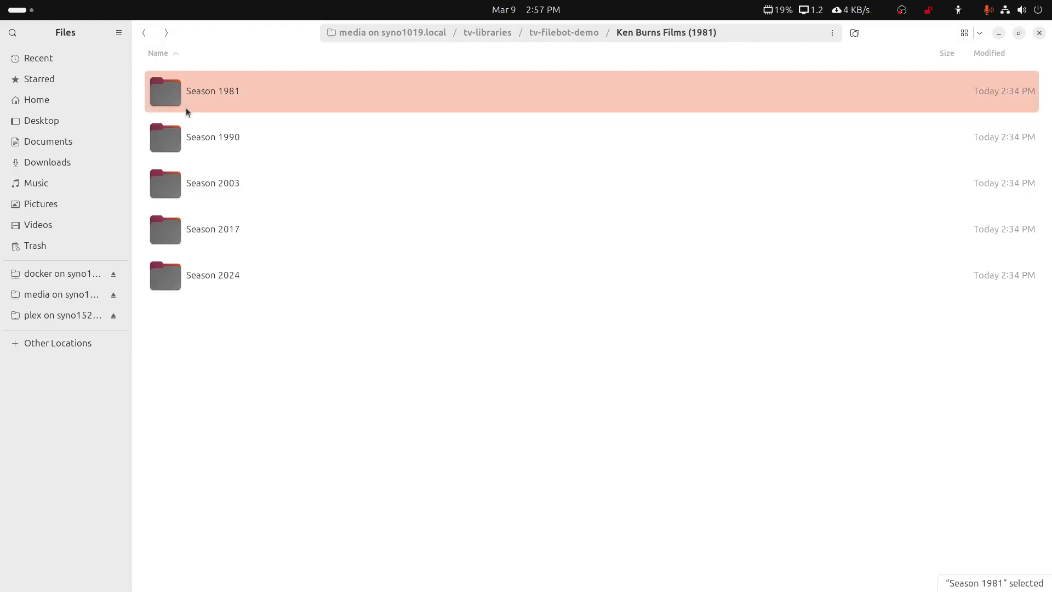
double_click(206, 183)
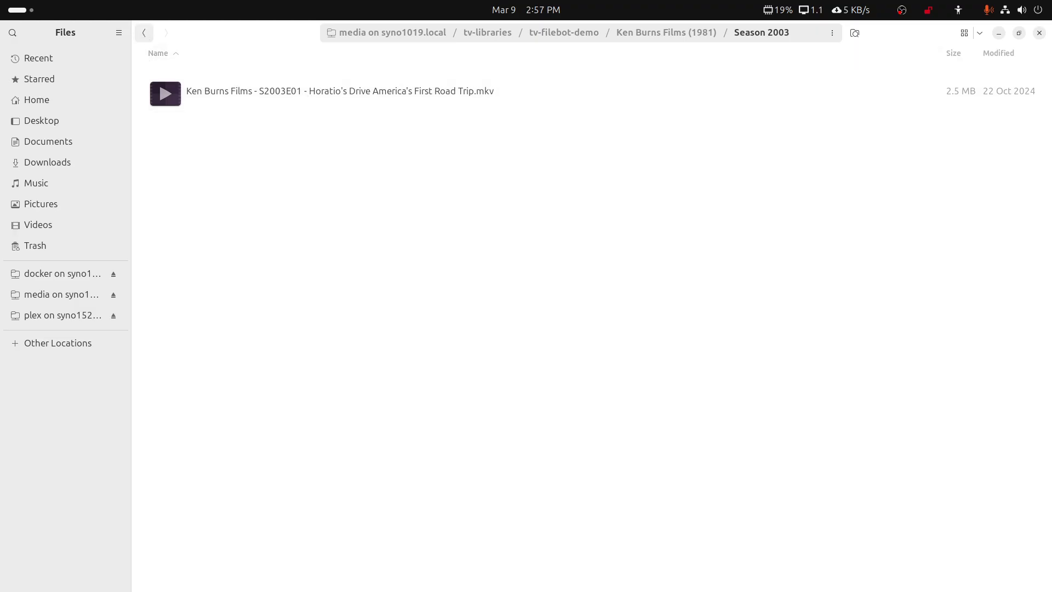
click(144, 33)
double_click(205, 235)
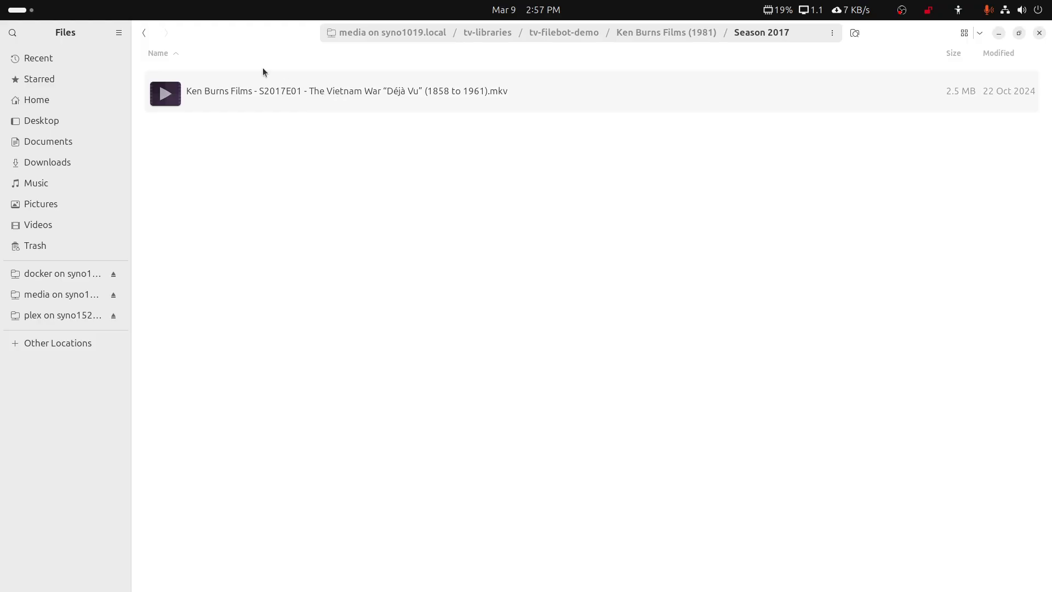
click(144, 34)
double_click(216, 275)
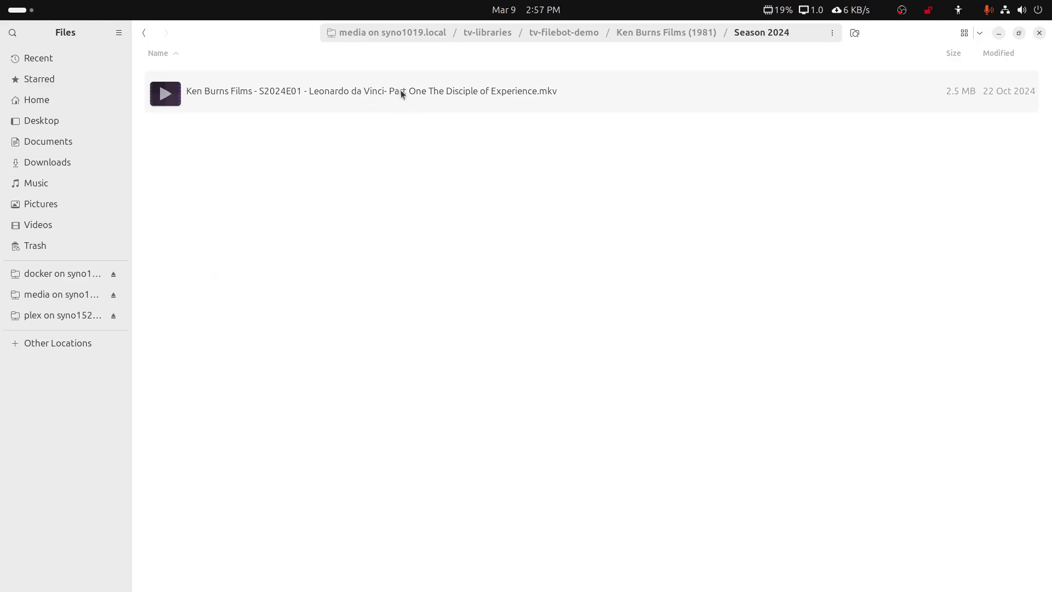
click(144, 34)
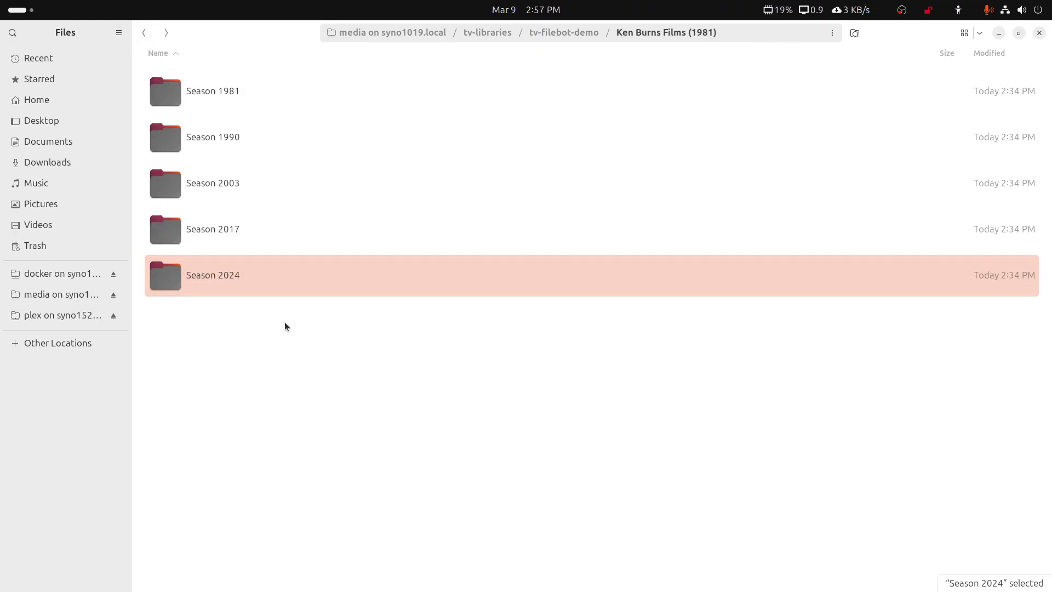
click(144, 32)
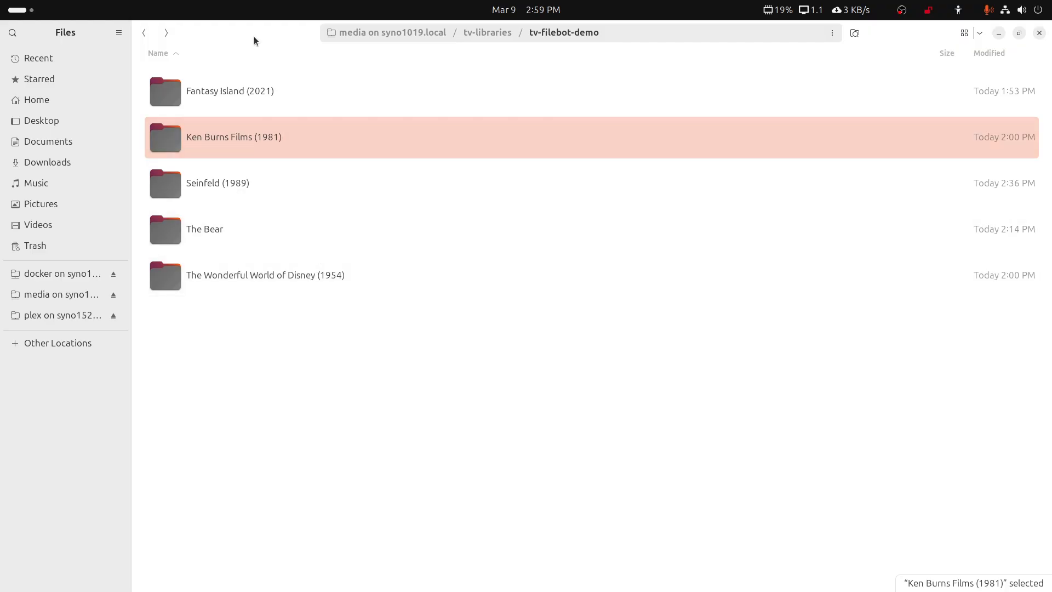
- Reopen tv-filebot-demo from tv-libraries and open its Seinfeld (1989) folder with FileBot
click(143, 32)
double_click(195, 233)
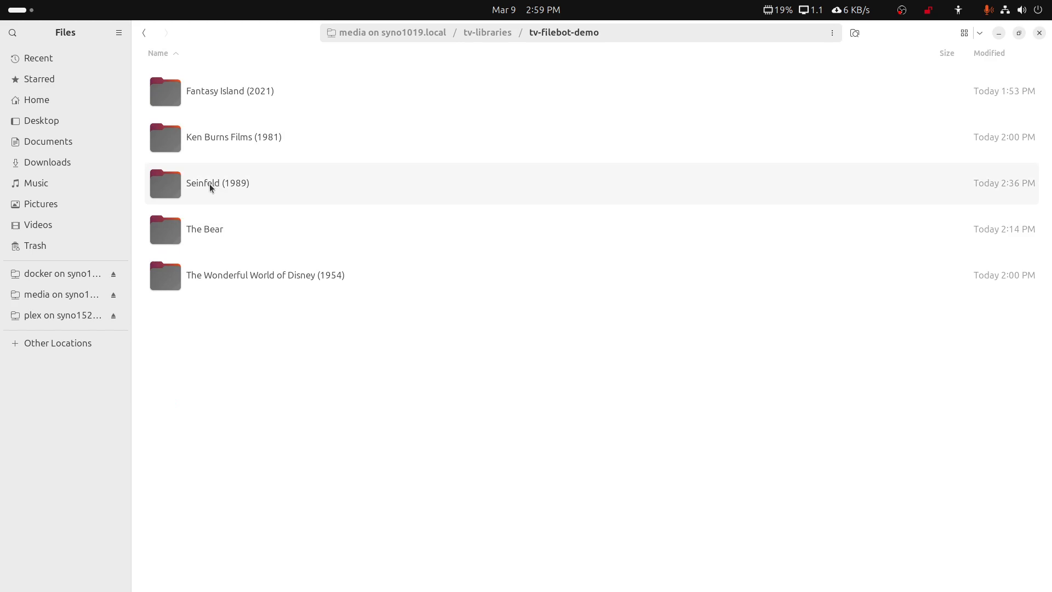
right_click(209, 183)
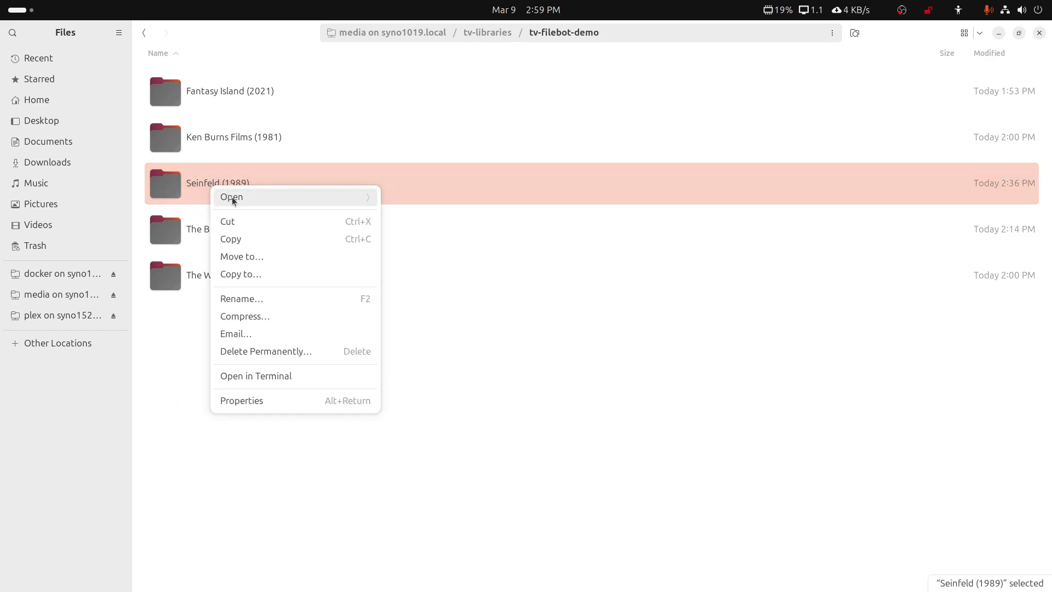
click(232, 196)
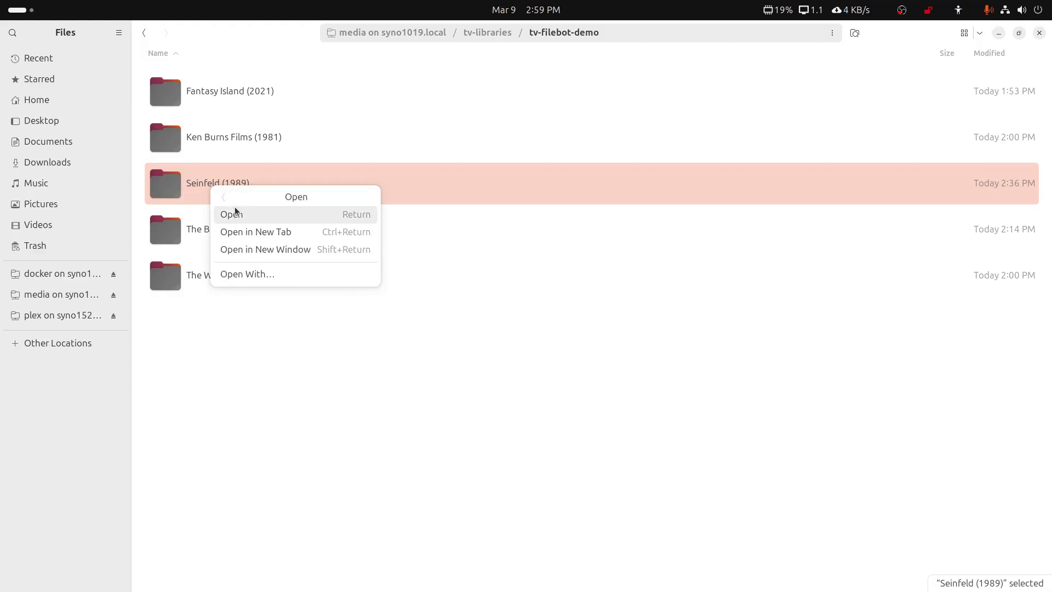
click(244, 274)
click(475, 281)
click(616, 168)
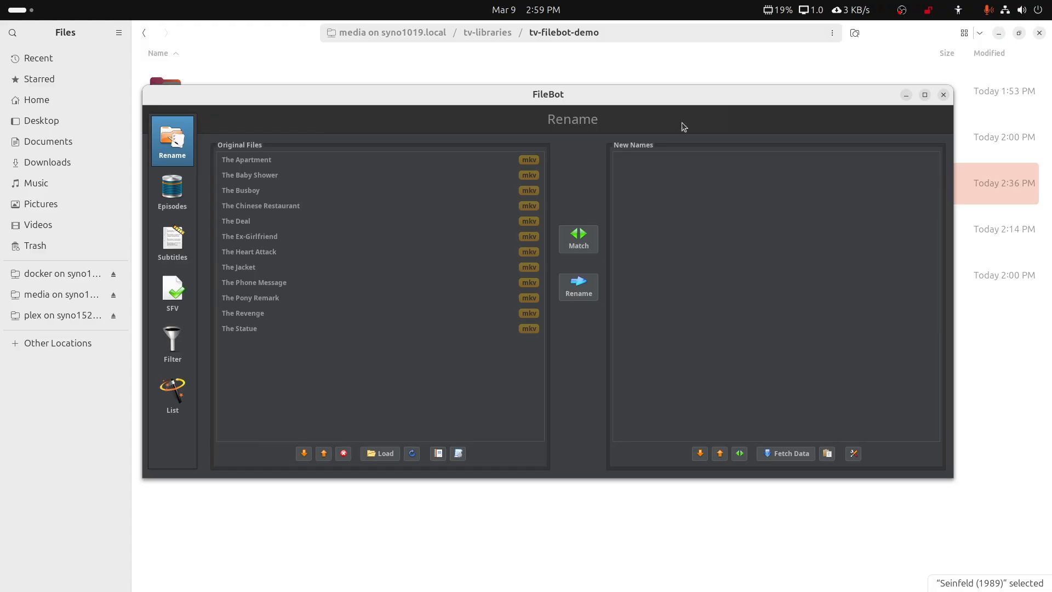
- Maximize the window and match the loaded Seinfeld files against TheMovieDB in episode mode
double_click(818, 97)
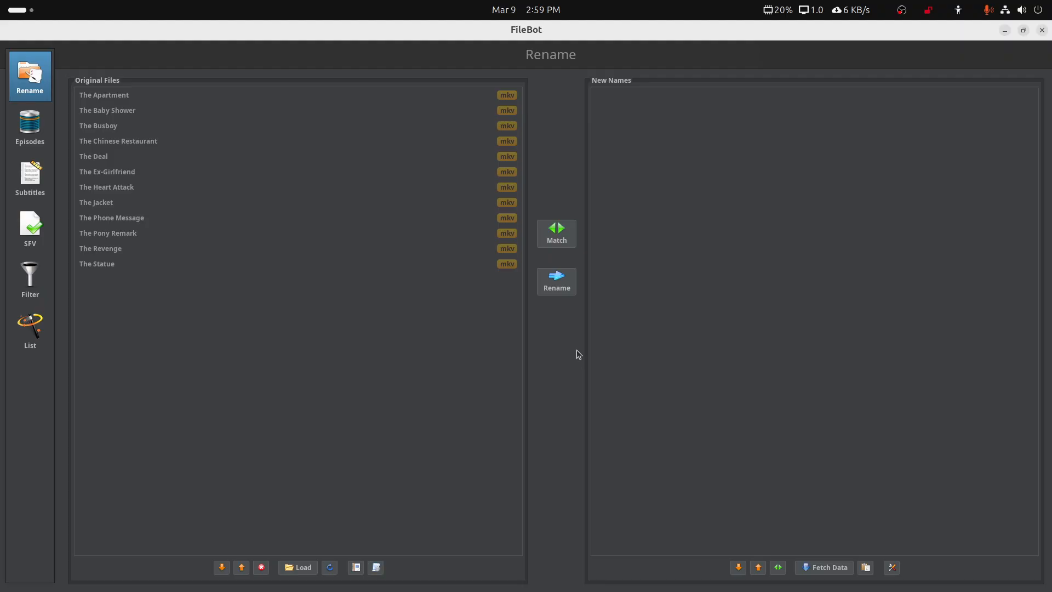
click(573, 241)
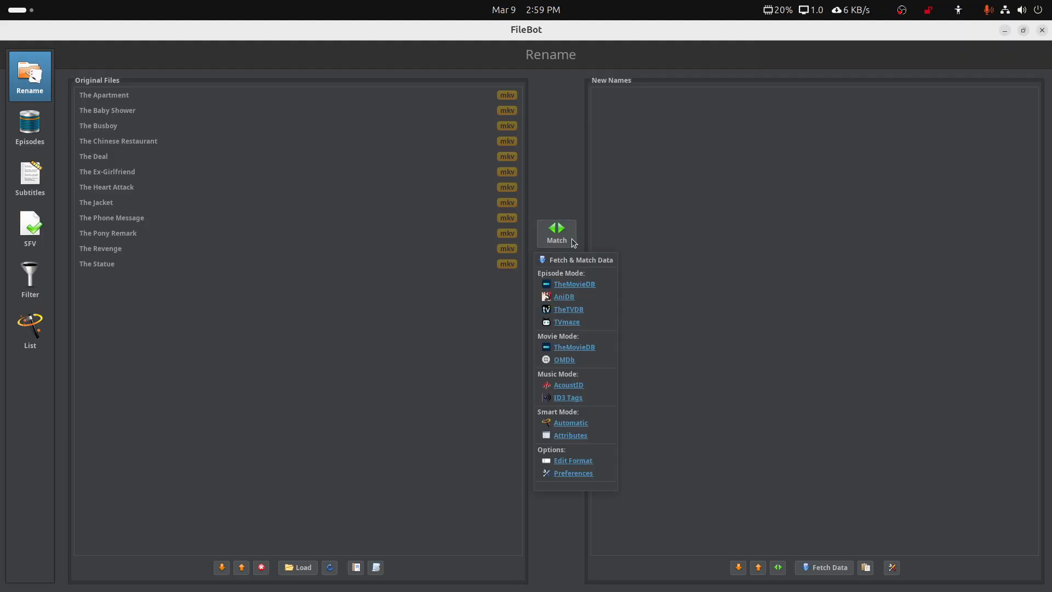
click(577, 284)
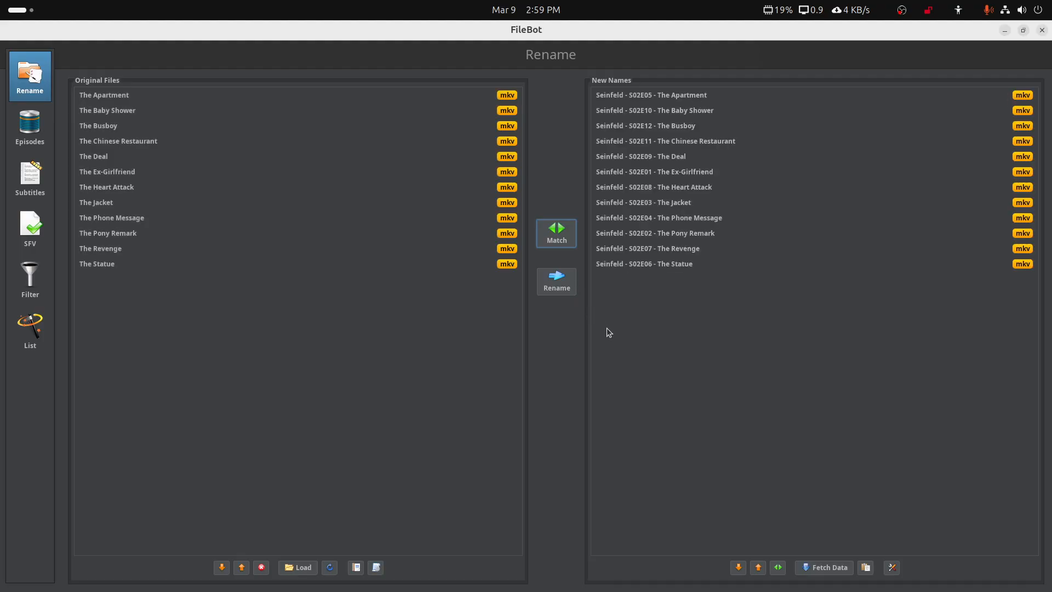
- Compare original and proposed names for The Apartment, The Baby Shower, The Chinese Restaurant, The Heart Attack and The Busboy
click(121, 93)
click(124, 111)
click(125, 144)
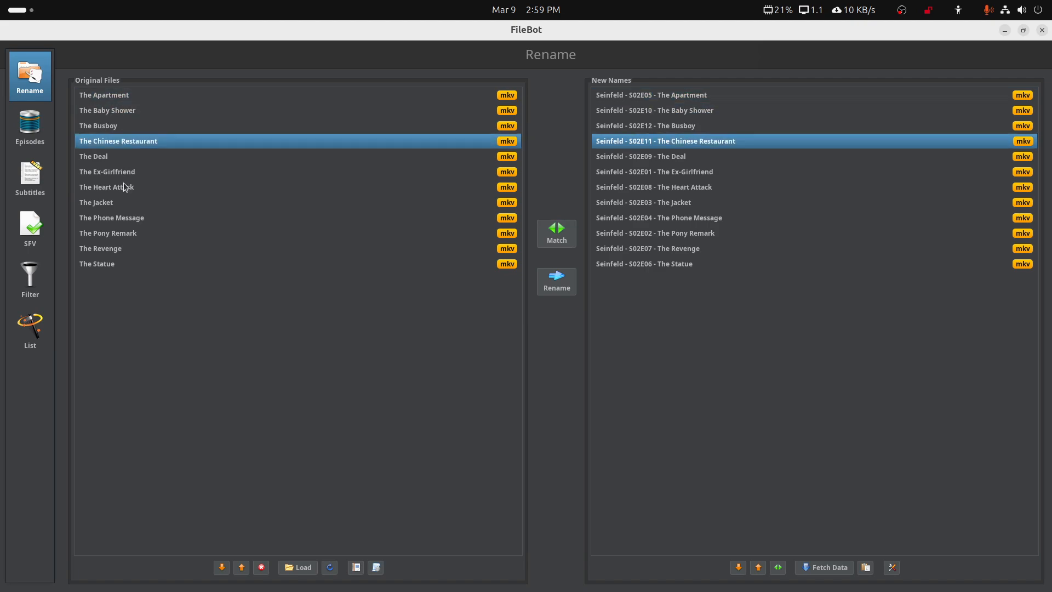
click(126, 187)
click(111, 127)
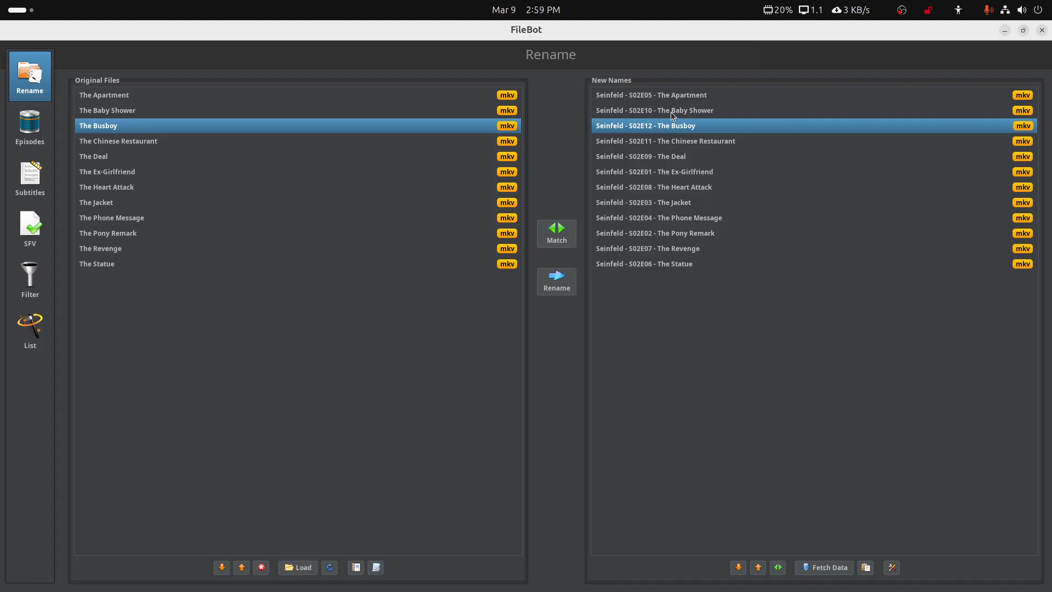
- Rematch the Seinfeld episodes with TheTVDB in episode mode, and examine the episode format expression examples without changing the format
right_click(662, 128)
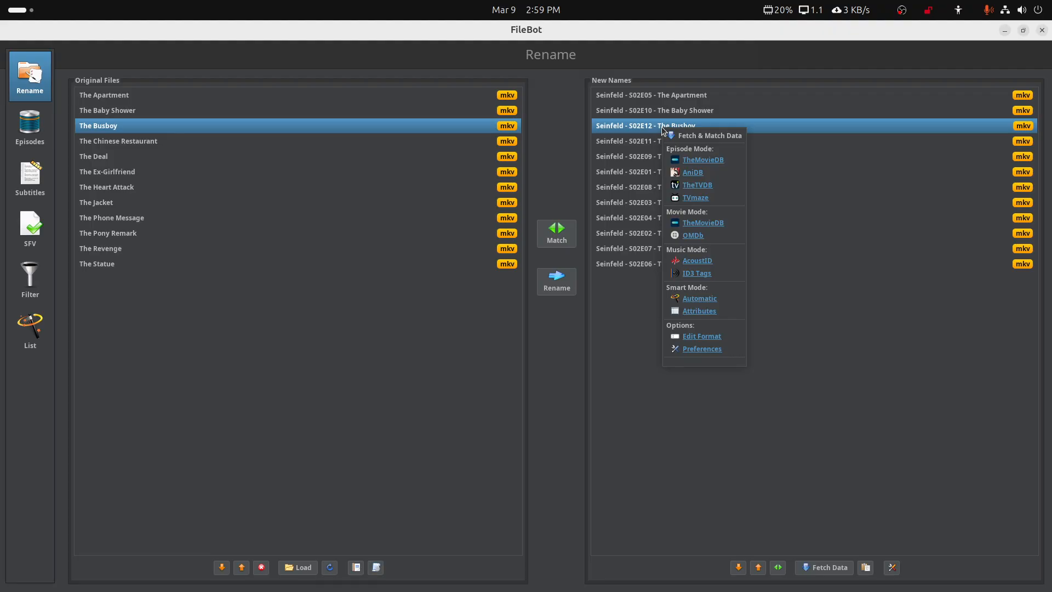
click(688, 186)
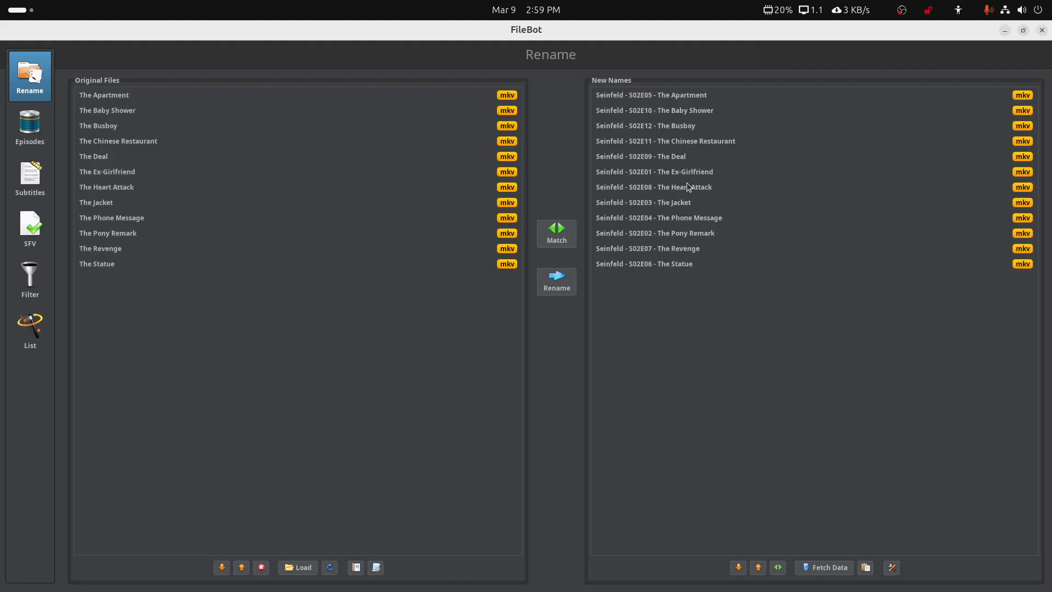
right_click(669, 130)
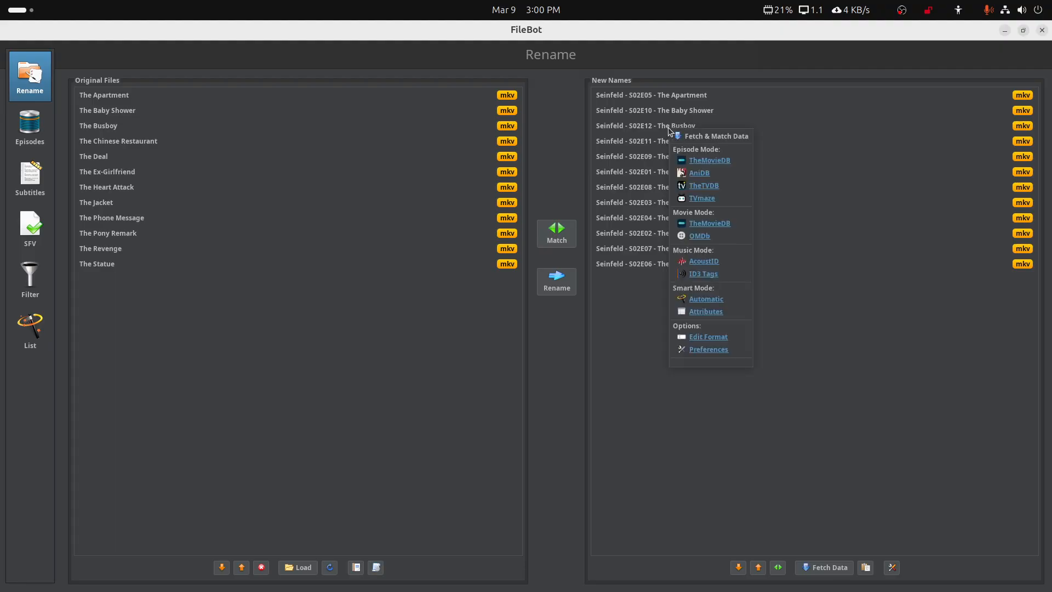
click(706, 338)
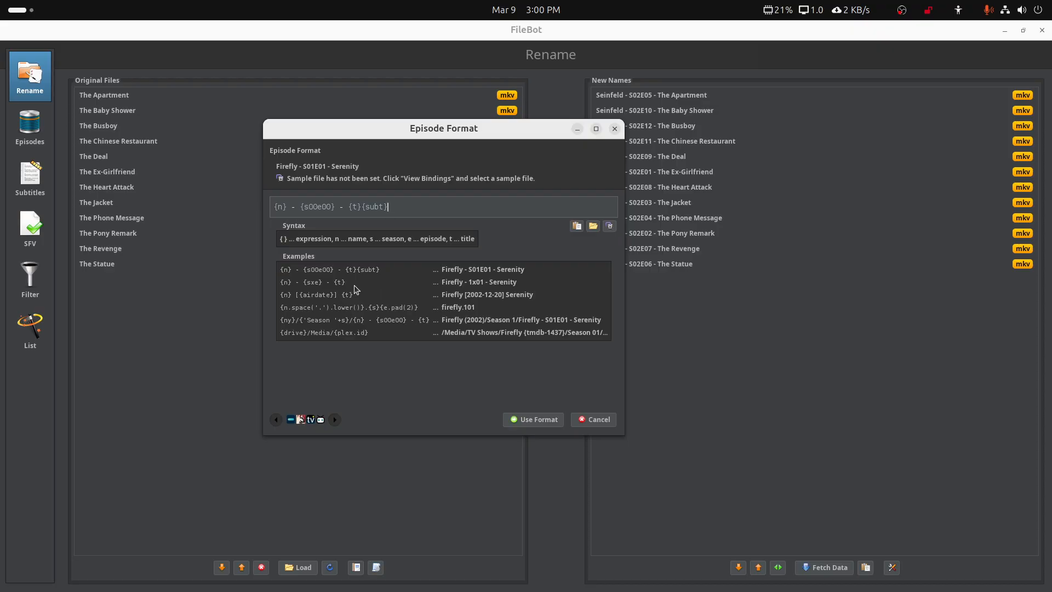
click(616, 130)
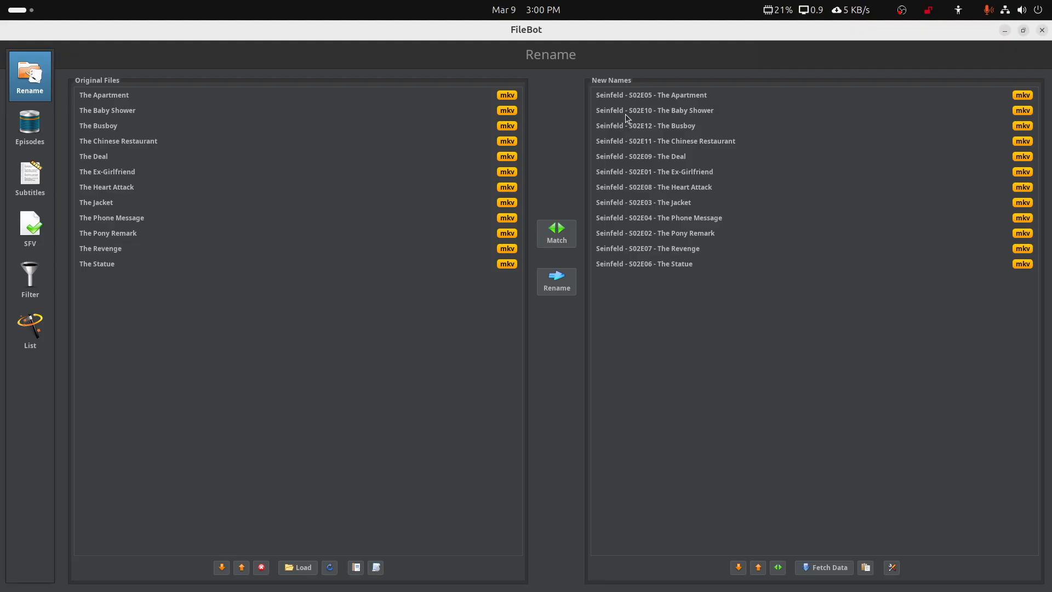
- Try the Match by Episode Title and Organize Episodes for Plex presets on the Seinfeld files and examine the full proposed paths
click(376, 567)
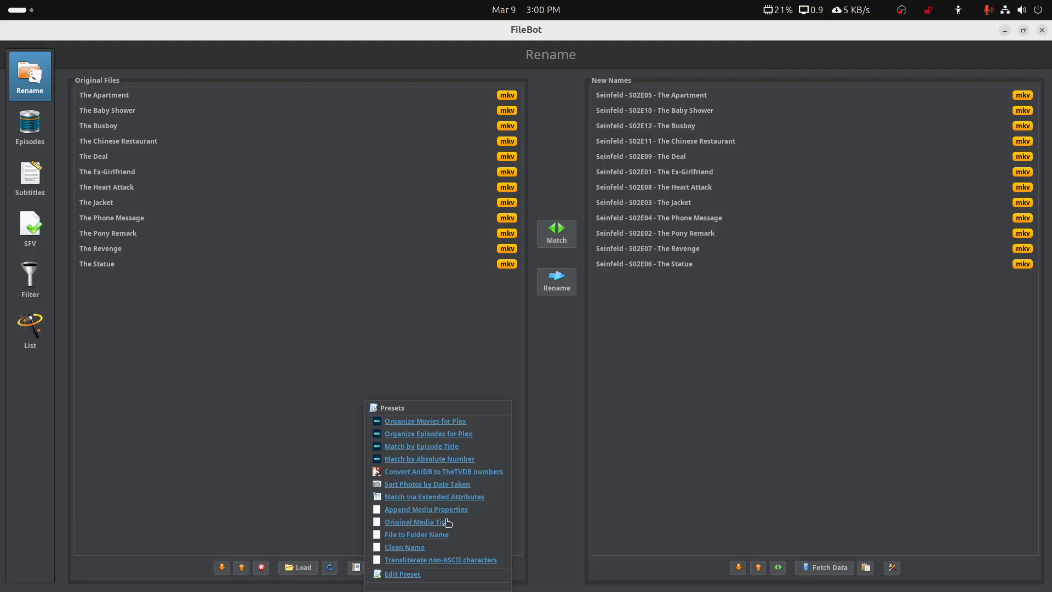
click(425, 447)
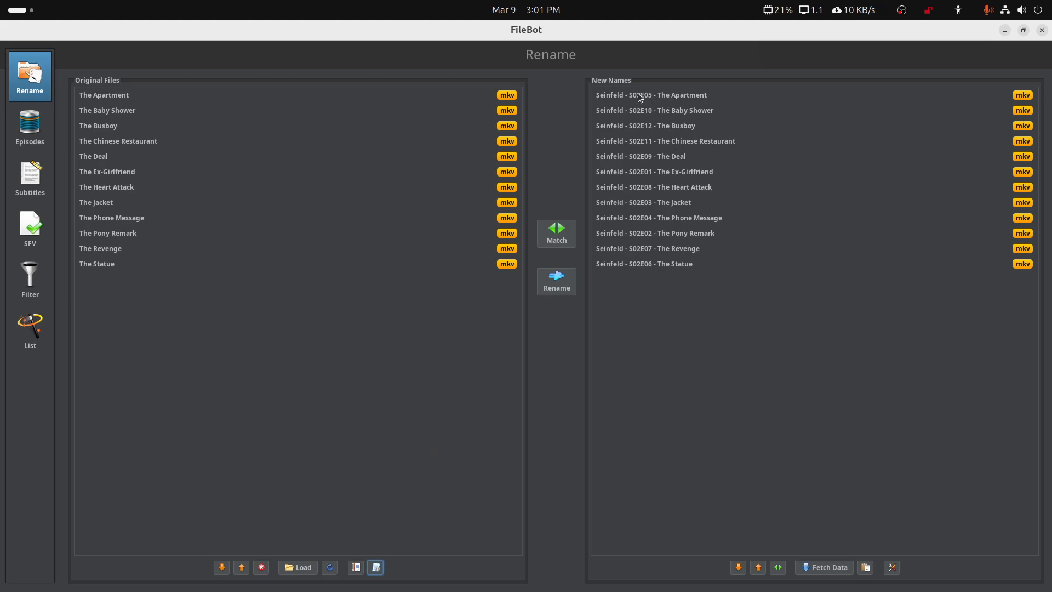
click(376, 568)
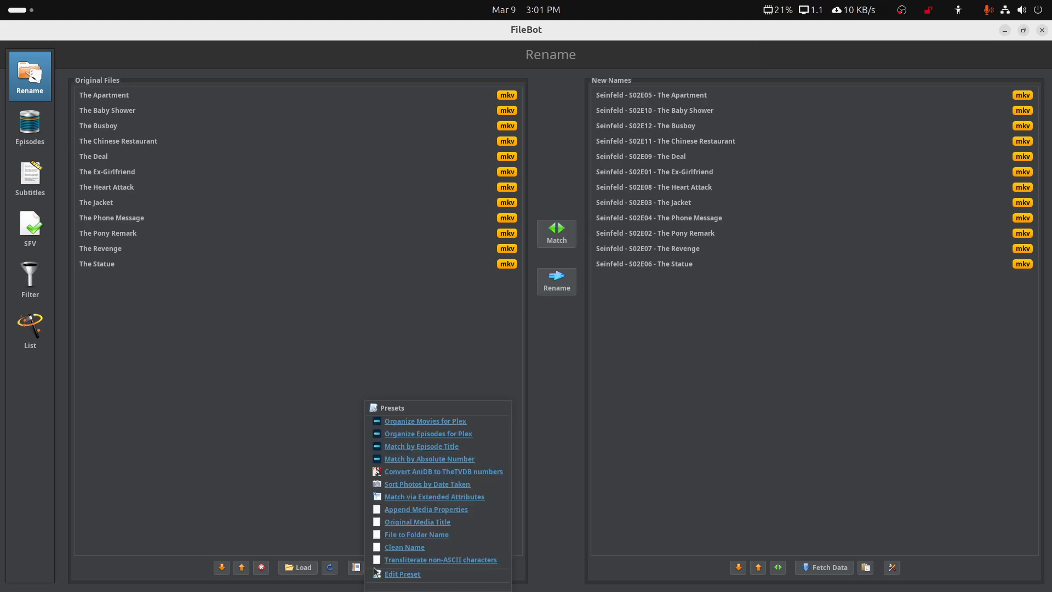
click(435, 435)
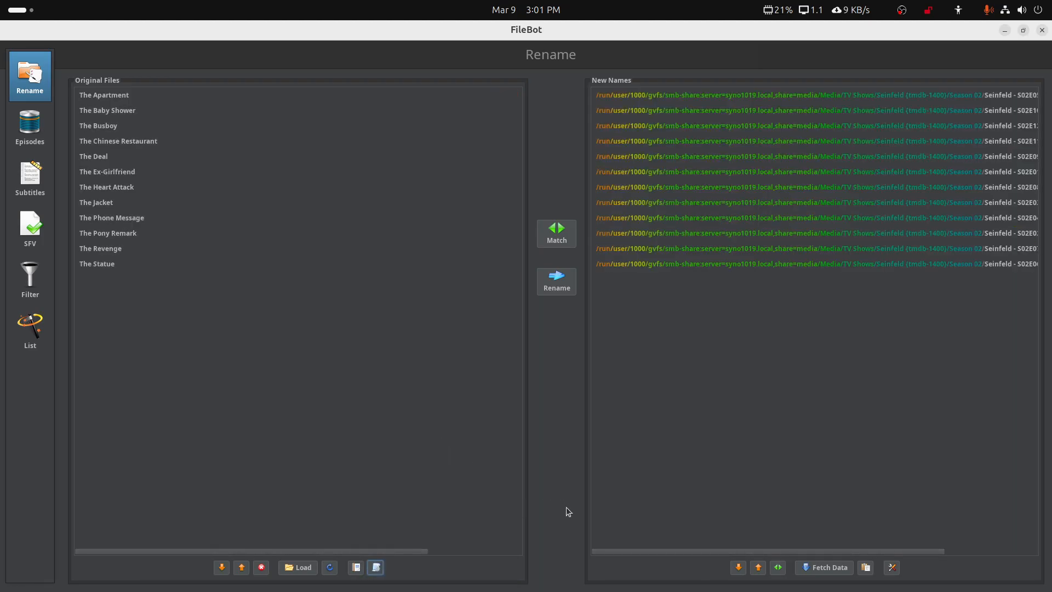
drag(607, 552, 746, 547)
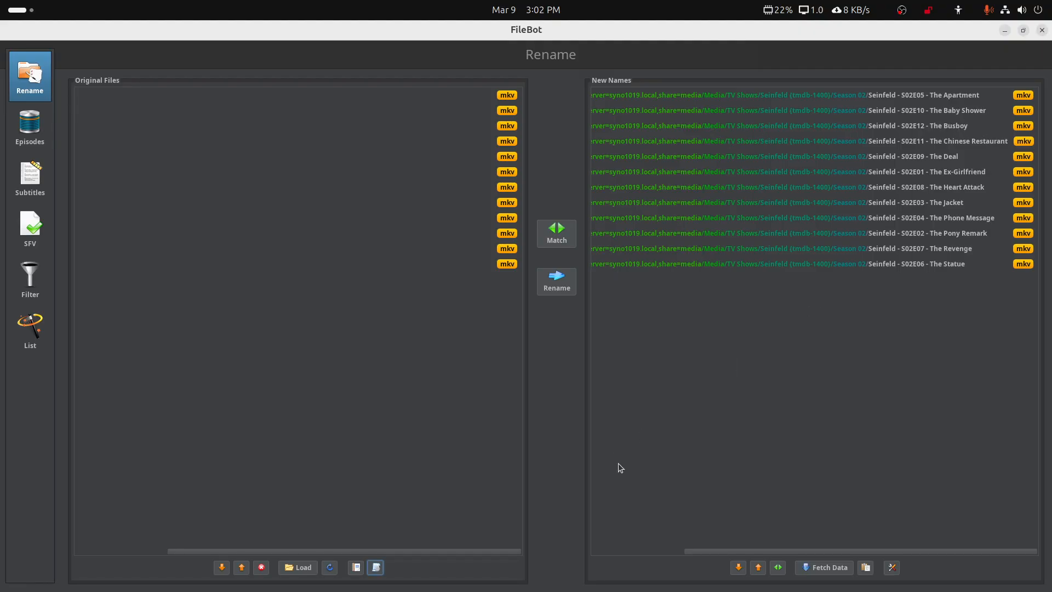
scroll(616, 458, left, 3)
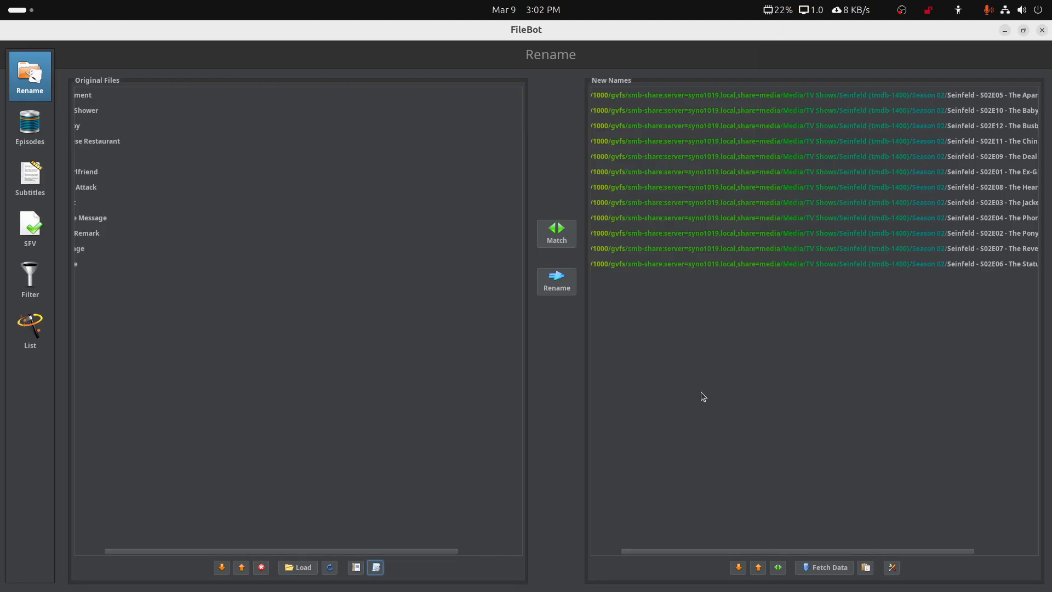
- Close FileBot and relaunch it with empty file lists by searching the installed applications for "file"
click(1042, 32)
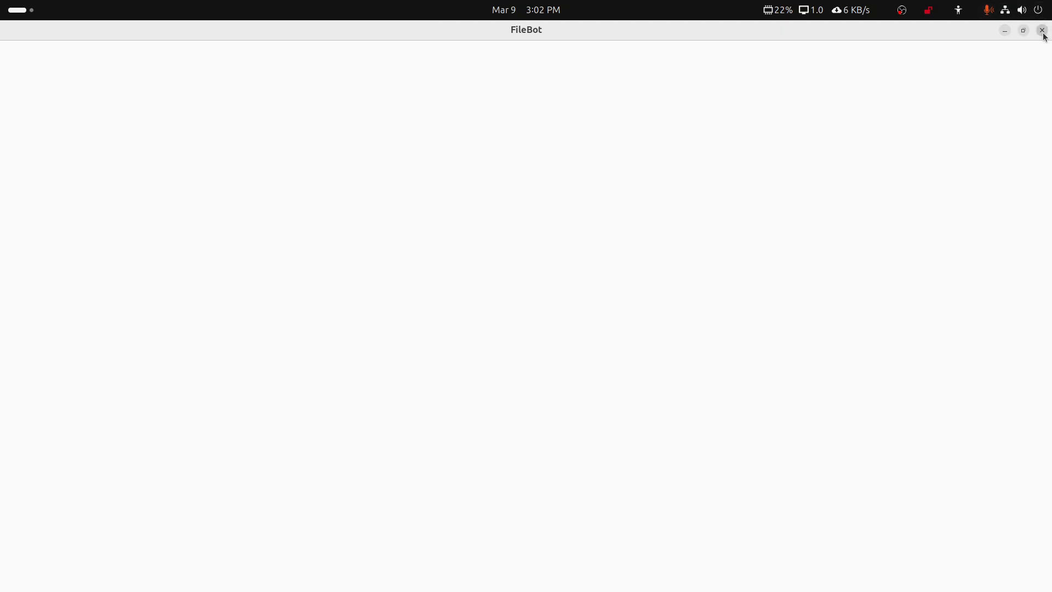
click(26, 12)
text(fi)
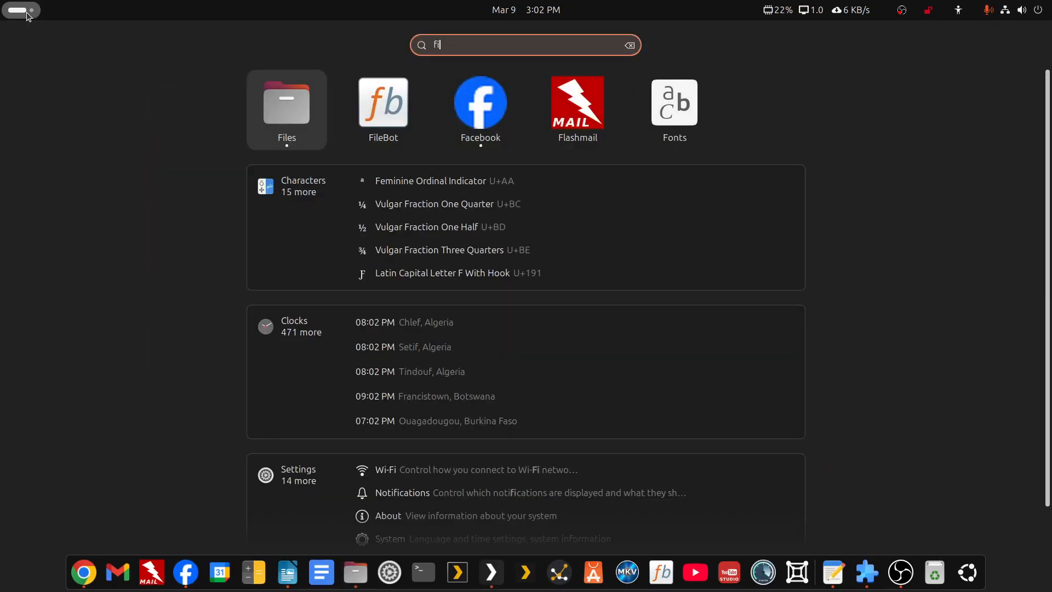
text(le)
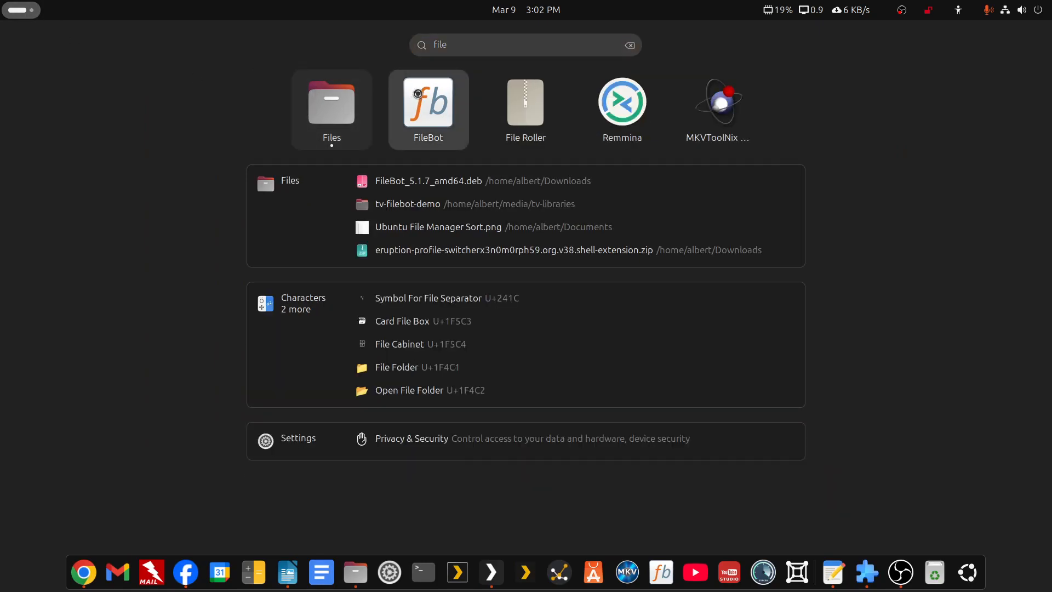
click(417, 93)
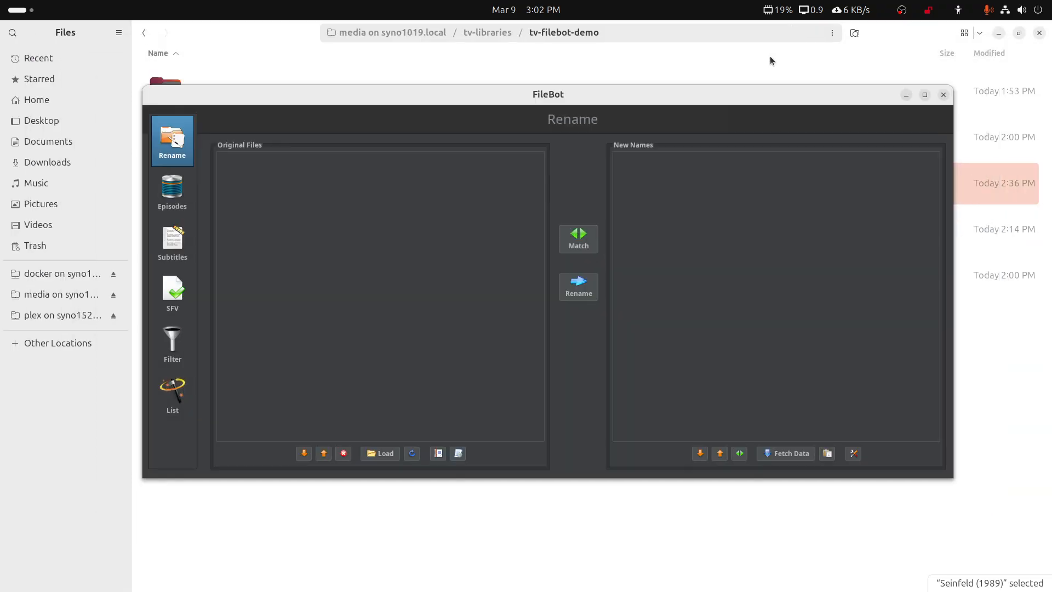
- Minimize the file manager and arrange the FileBot window side by side with the text editor holding the naming expressions
drag(730, 96, 669, 124)
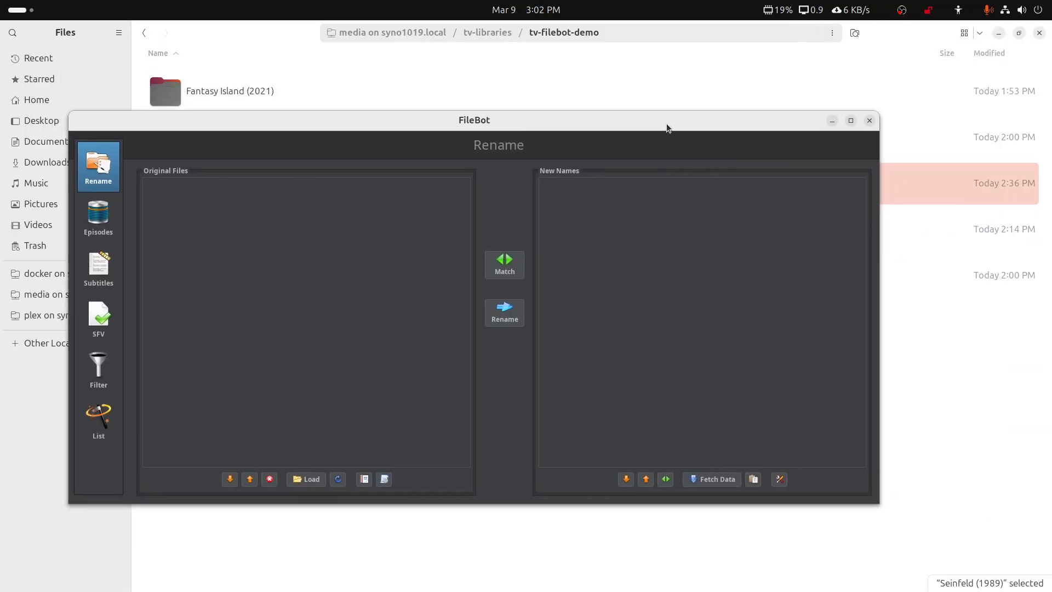
click(999, 32)
drag(766, 120, 703, 39)
drag(816, 425, 545, 551)
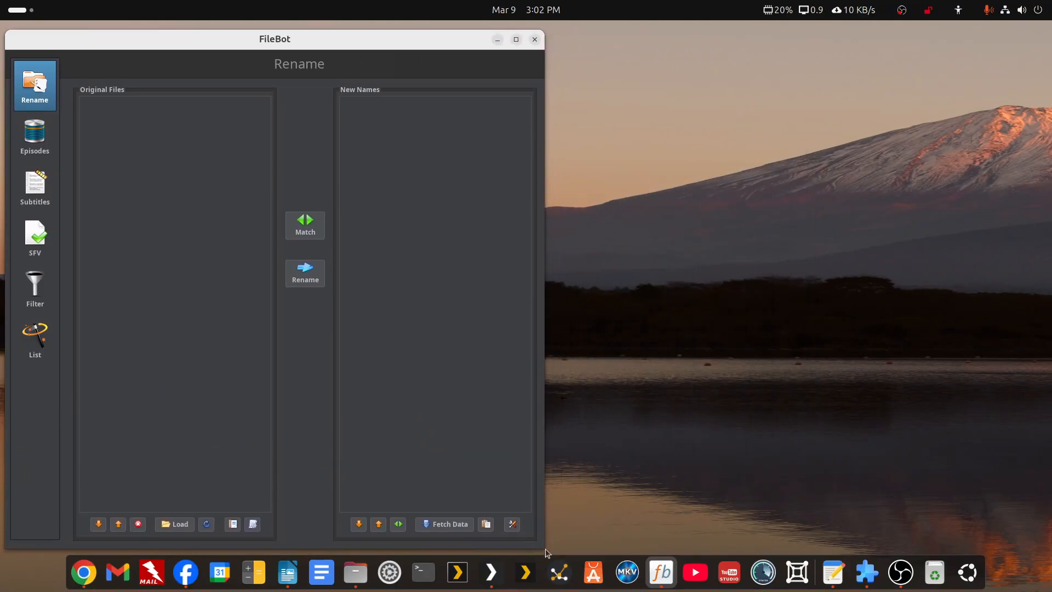
drag(1051, 164, 917, 39)
drag(317, 508, 548, 509)
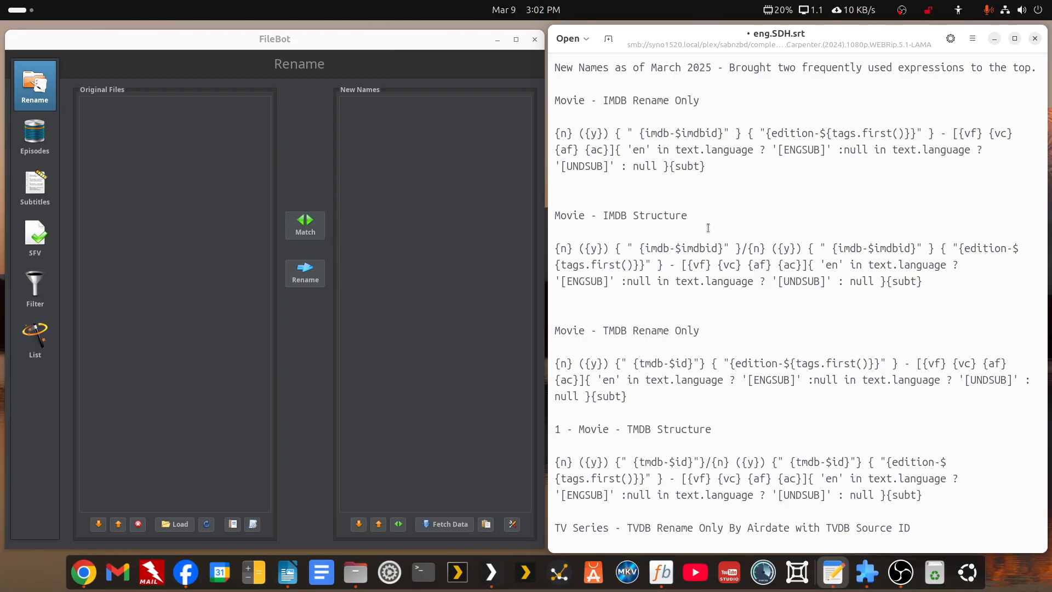
- Copy the heading "Movie - IMDB Rename Only" from the naming expression notes
drag(557, 435, 570, 432)
drag(700, 101, 541, 97)
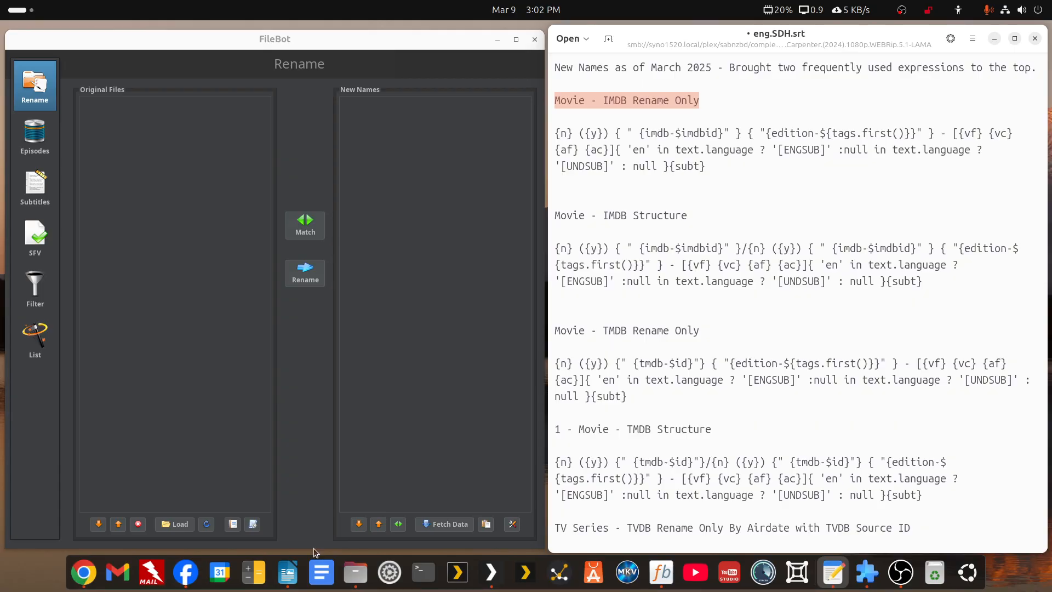
click(233, 523)
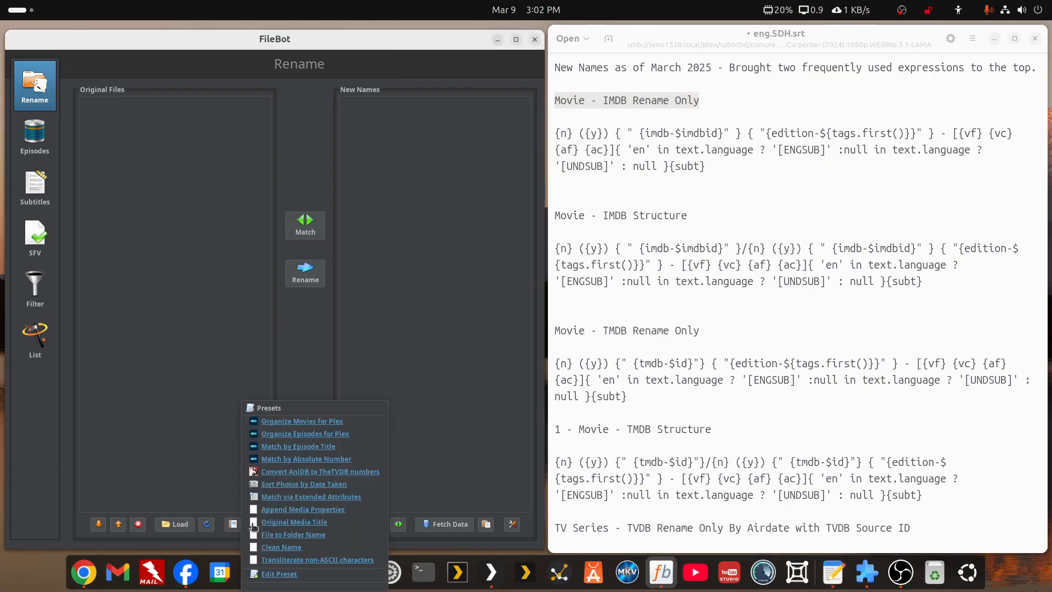
click(270, 574)
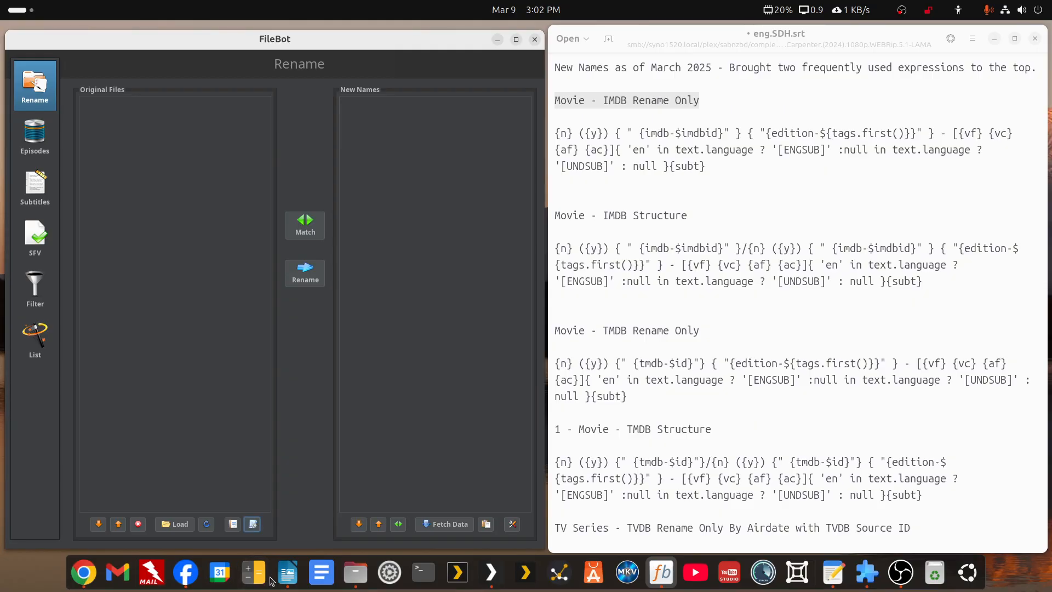
click(255, 526)
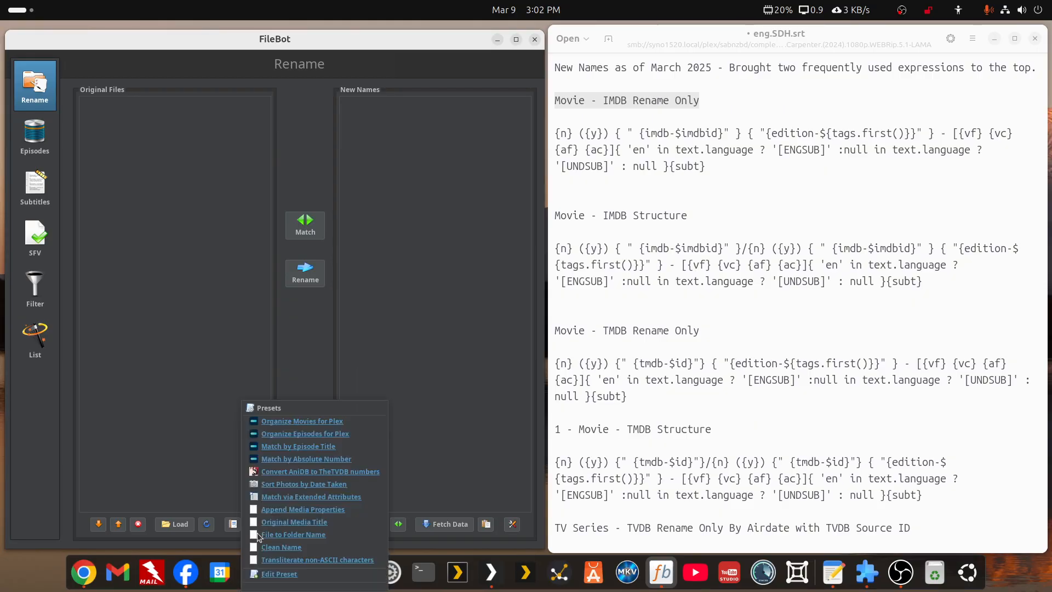
click(270, 575)
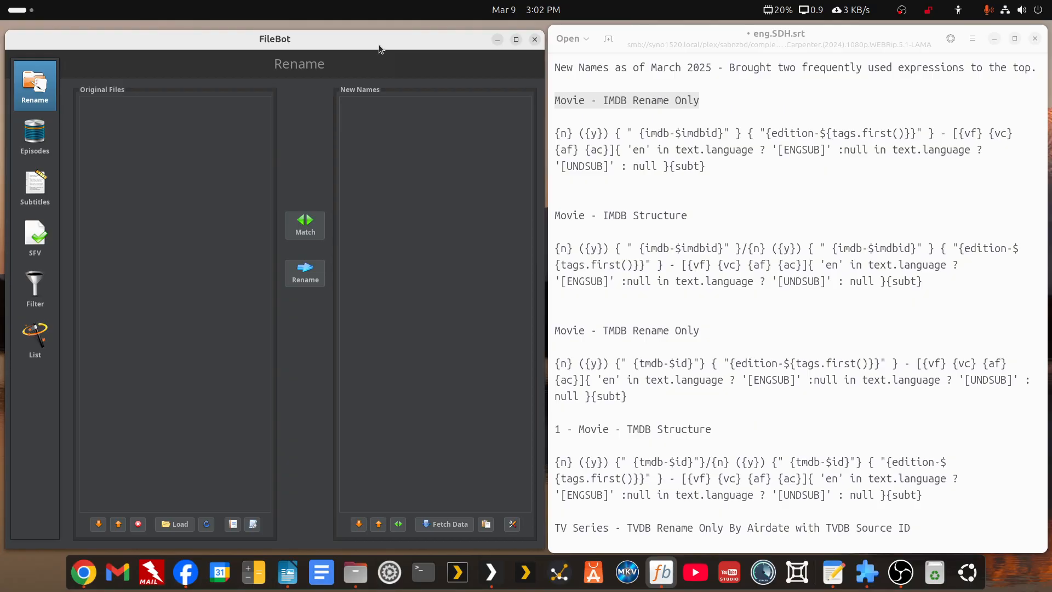
- Maximize FileBot and create a new preset named "Movie - IMDB Rename Only"
drag(378, 48, 379, 44)
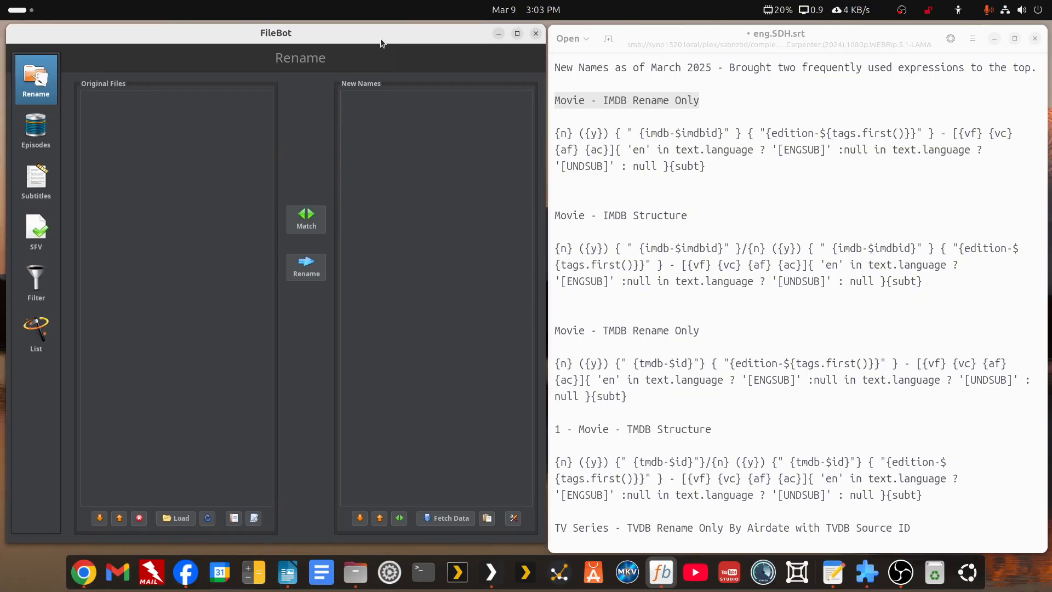
double_click(379, 43)
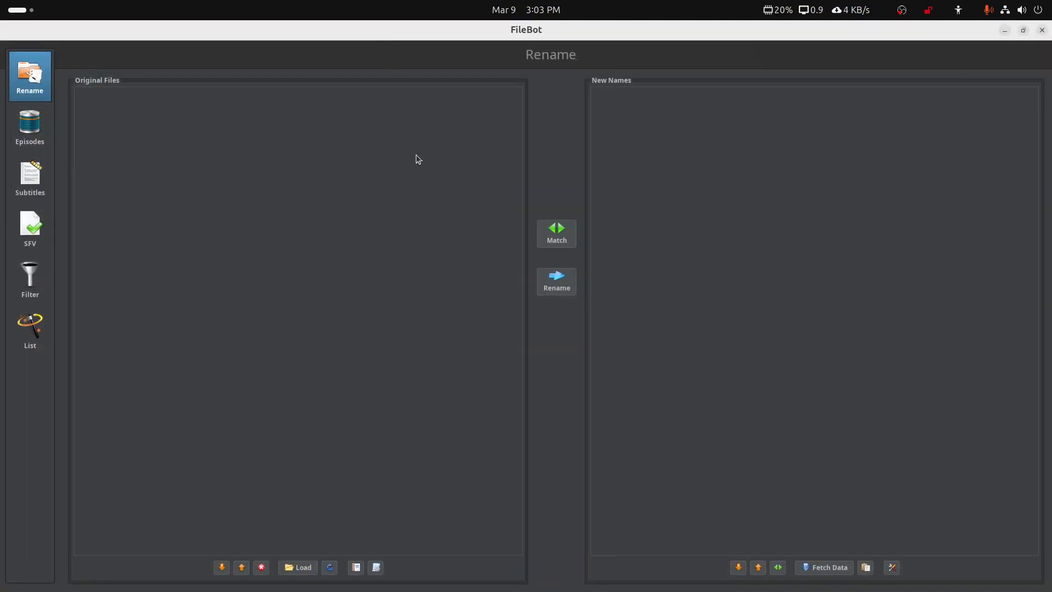
click(376, 566)
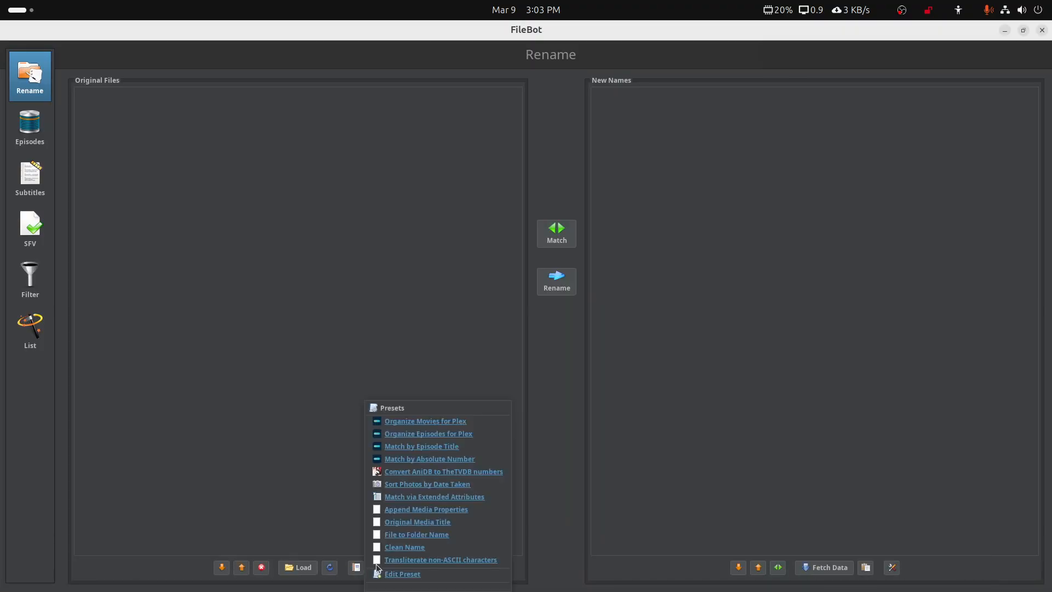
click(397, 575)
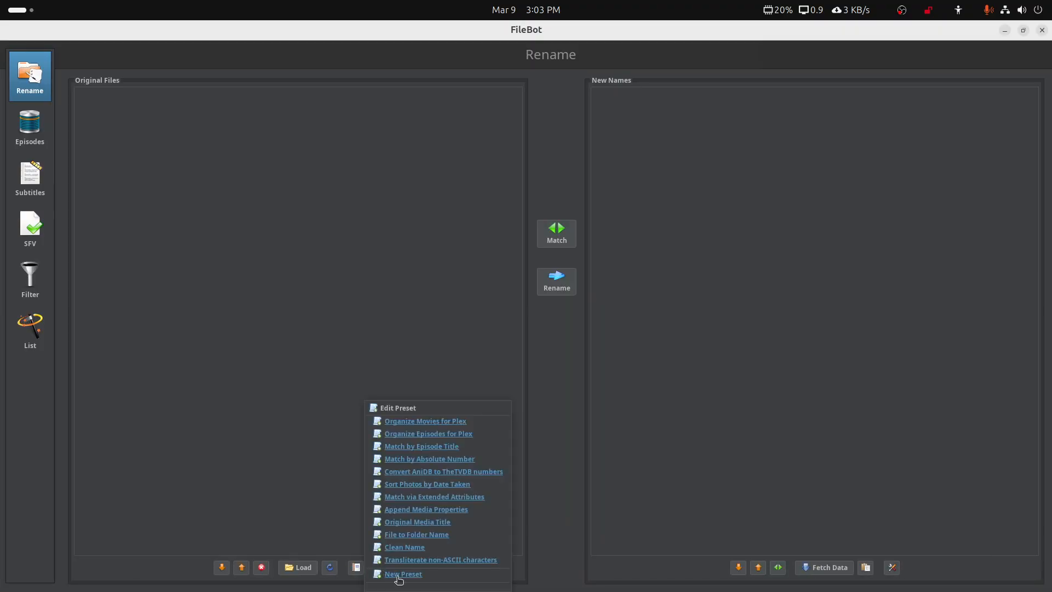
click(398, 575)
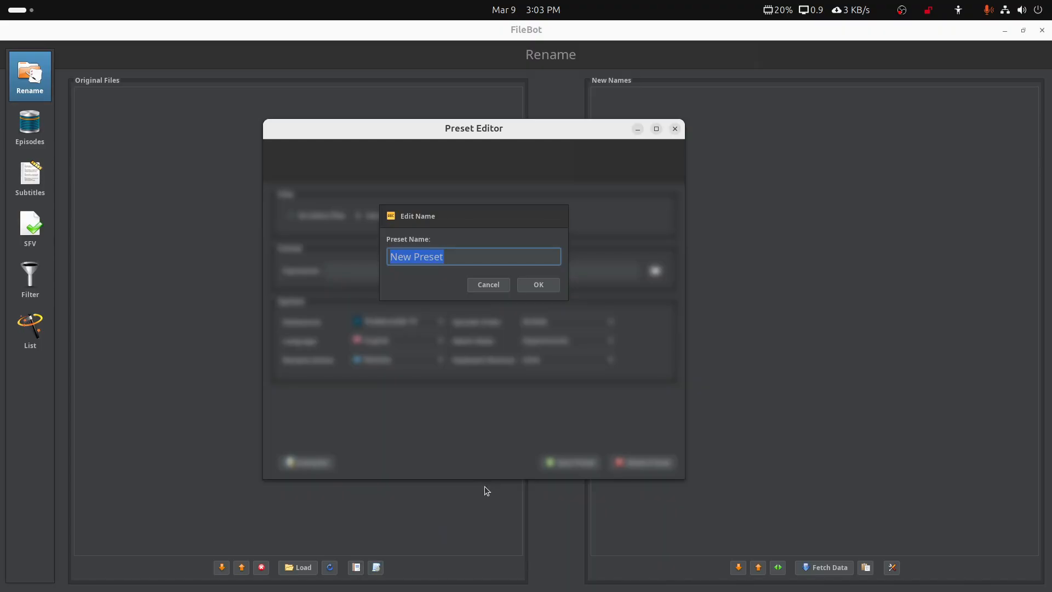
text(Movie - IMDB Rename Only)
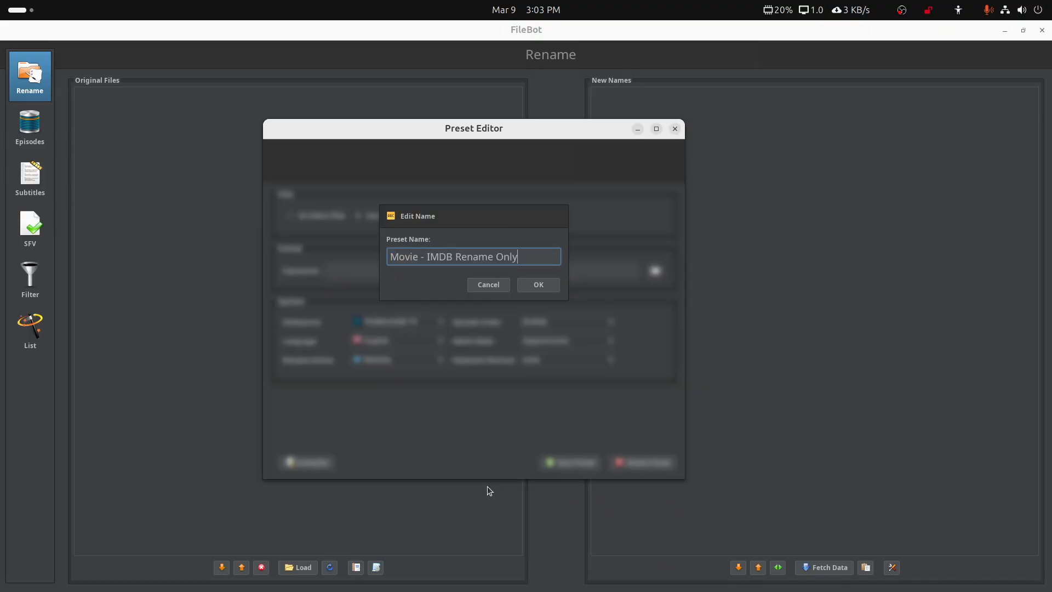
click(539, 285)
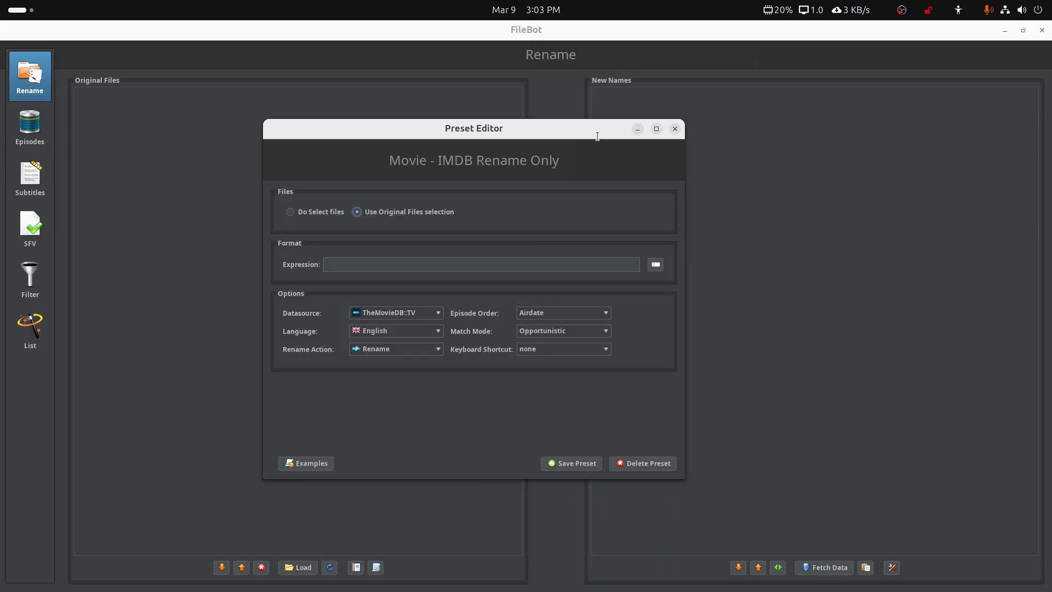
- Copy the naming expression under "Movie - IMDB Rename Only" from the notes into the preset's format expression
double_click(709, 35)
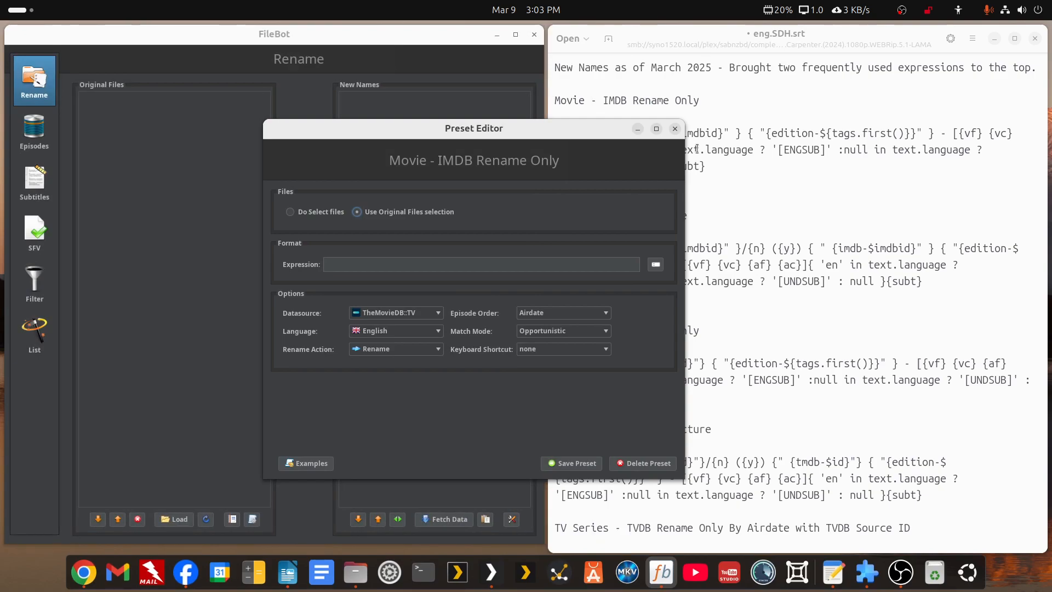
click(848, 80)
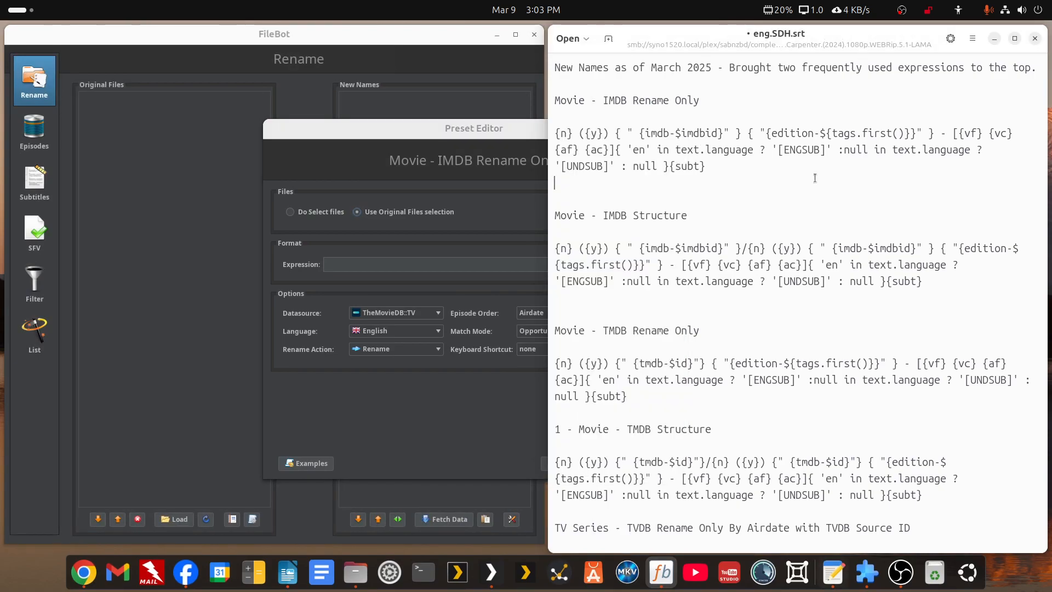
drag(705, 168, 548, 139)
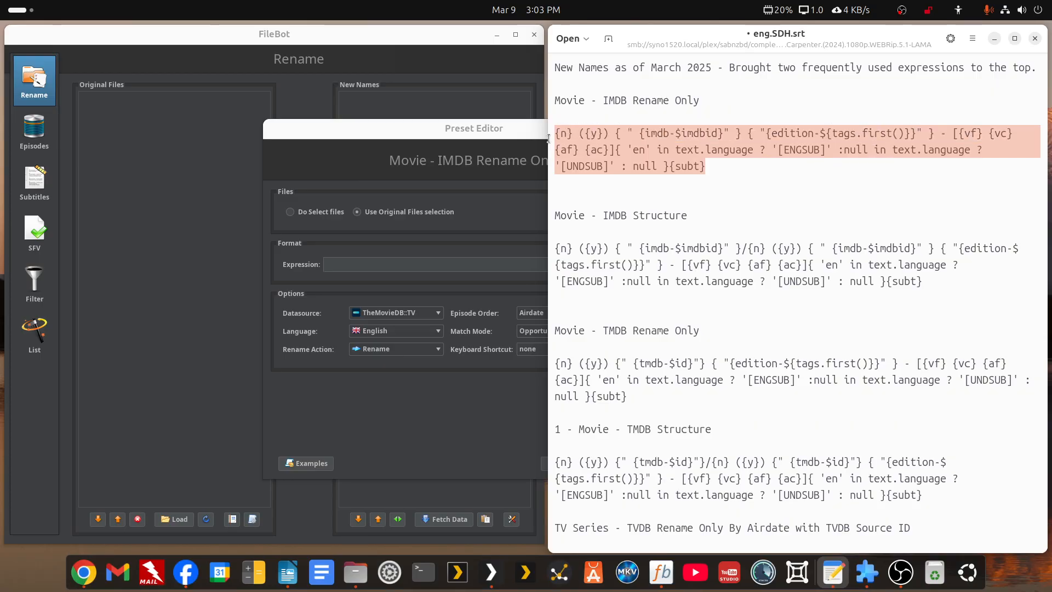
click(353, 148)
click(353, 265)
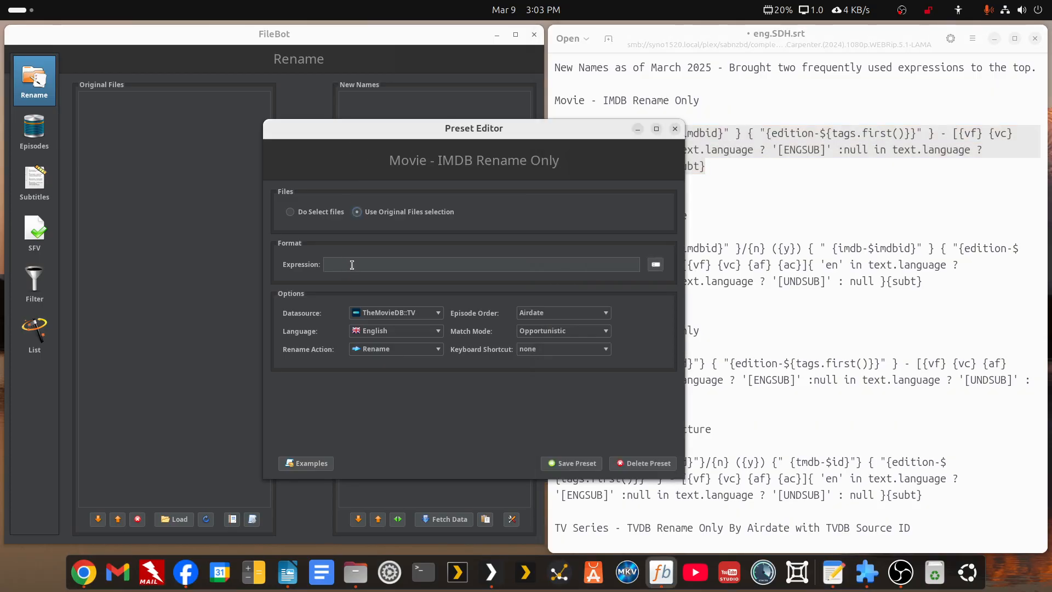
key(ctrl+v)
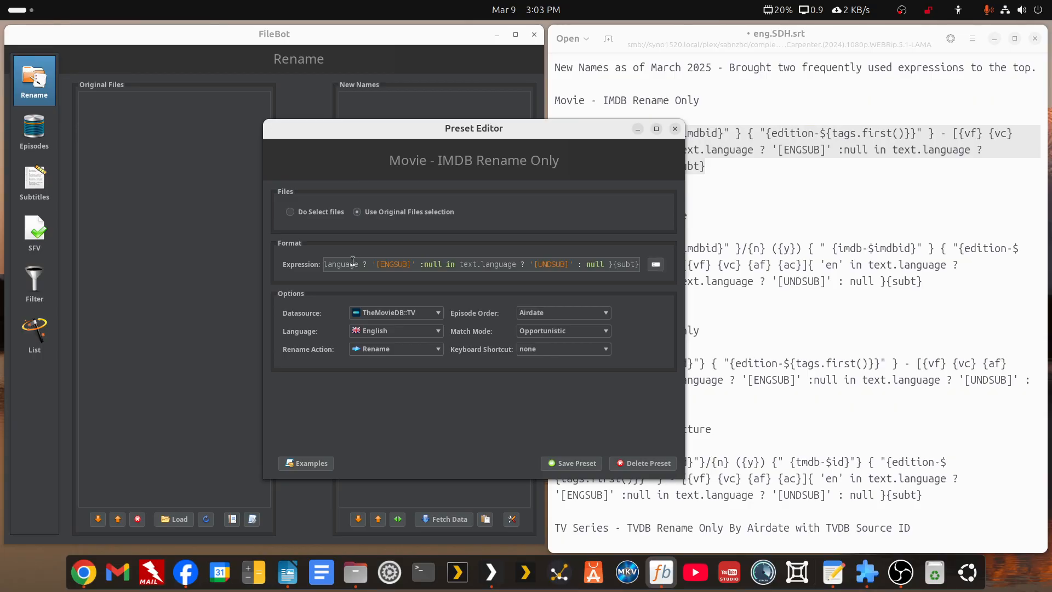
- Set the preset's datasource to TheMovieDB, compare the editor with the notes, and save the Movie - IMDB Rename Only preset
click(438, 316)
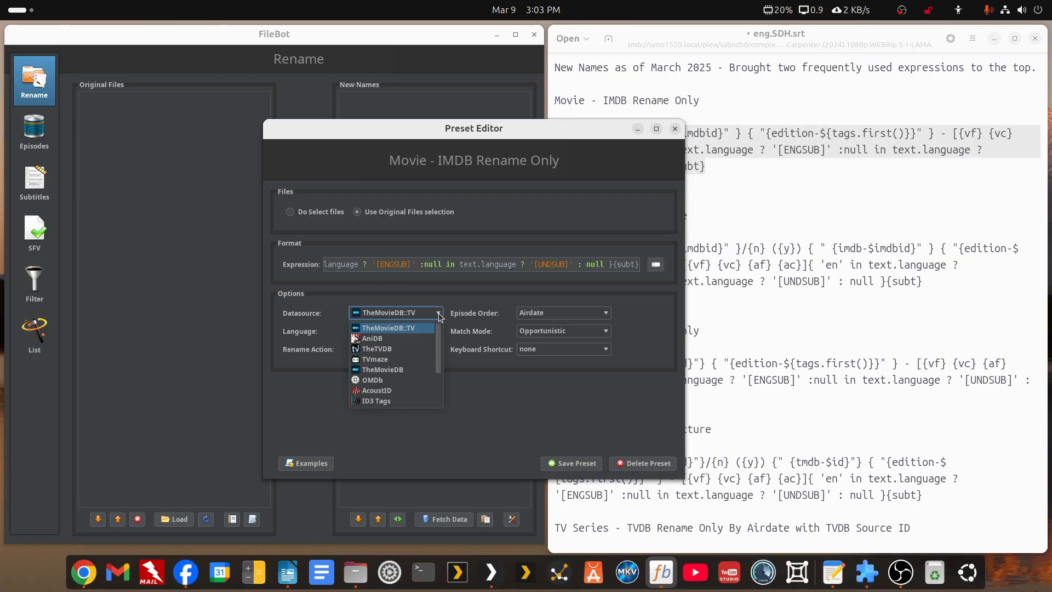
click(411, 369)
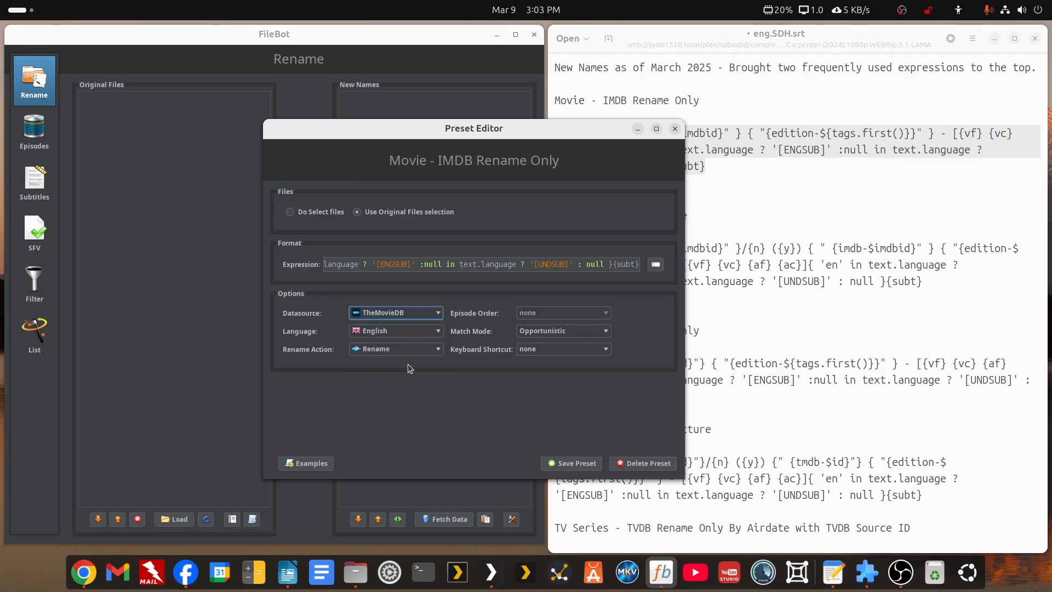
click(439, 314)
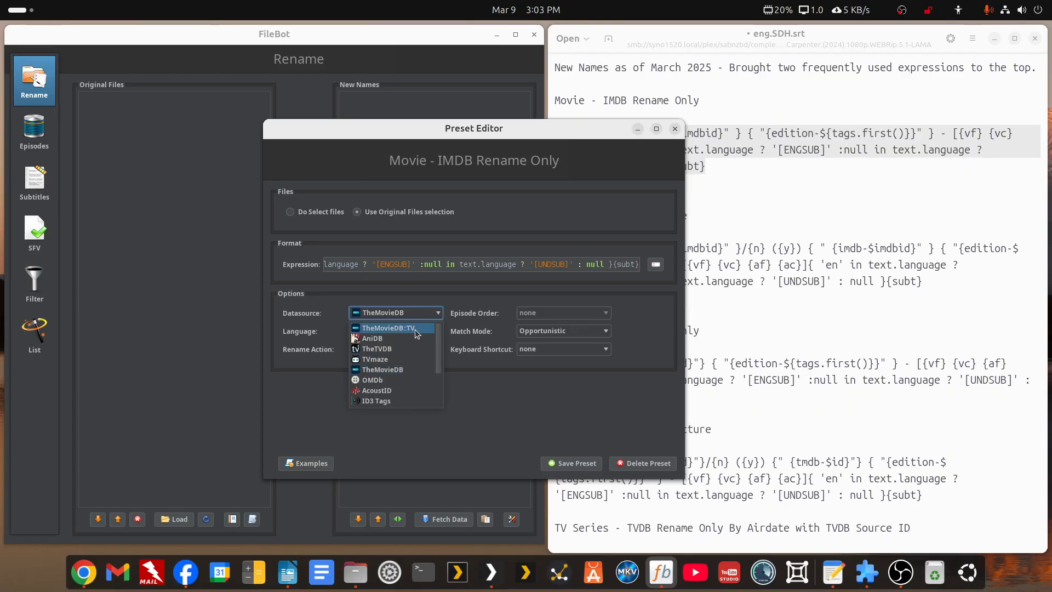
click(396, 368)
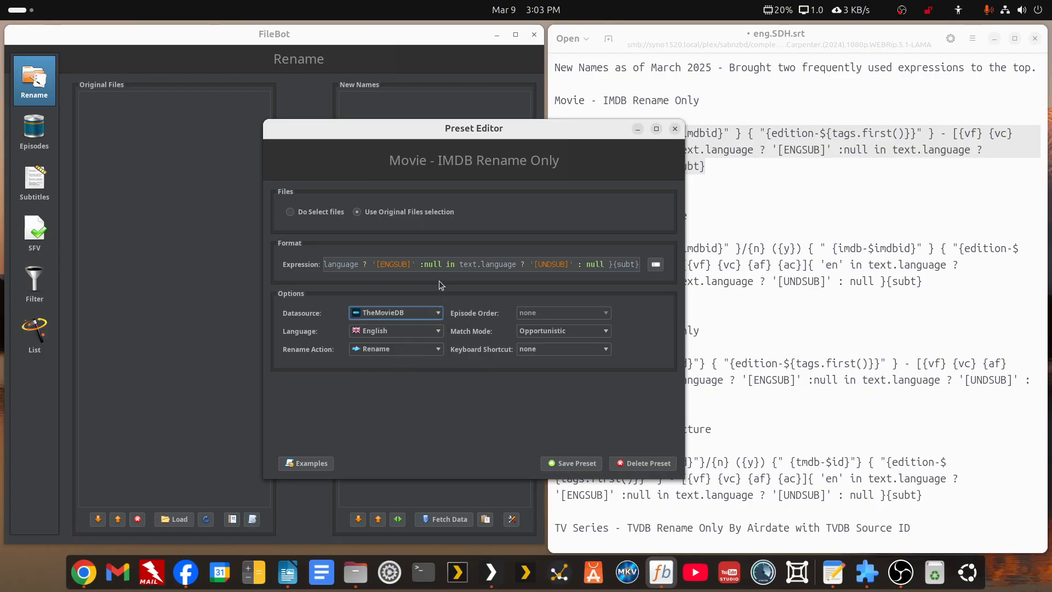
drag(602, 132, 392, 132)
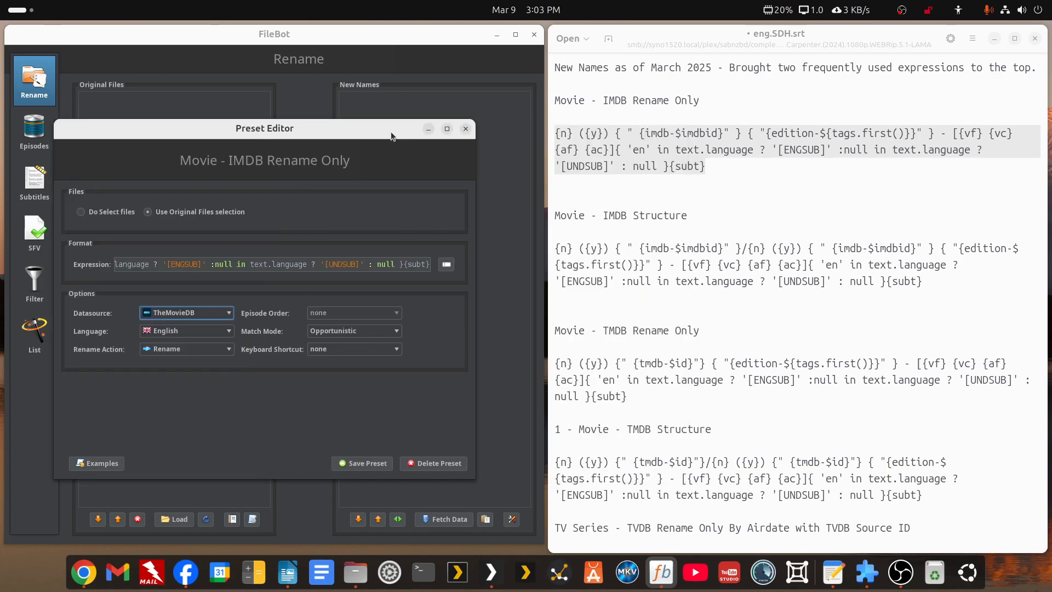
triple_click(643, 136)
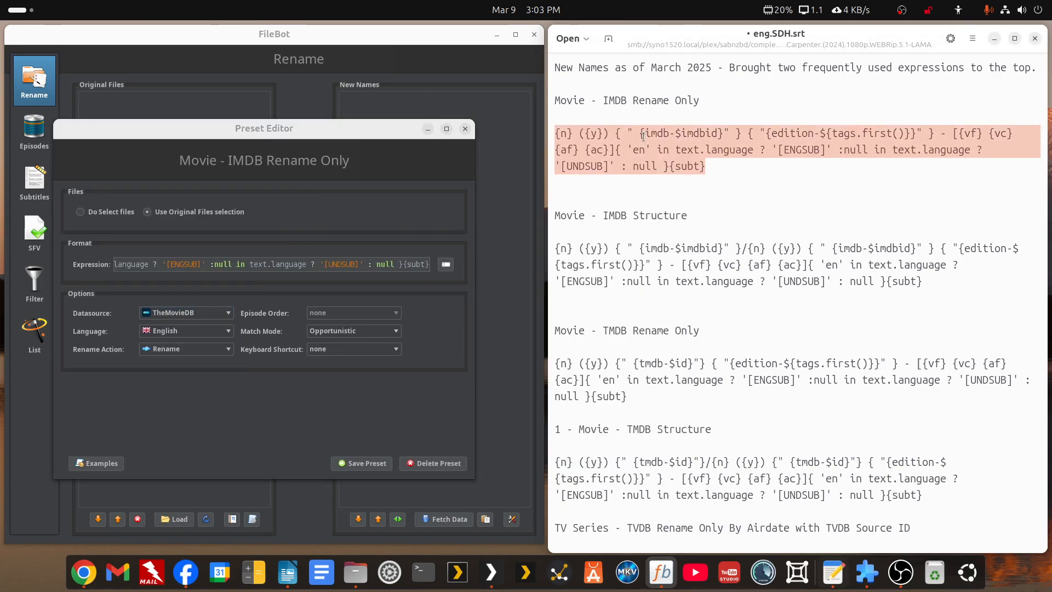
click(714, 133)
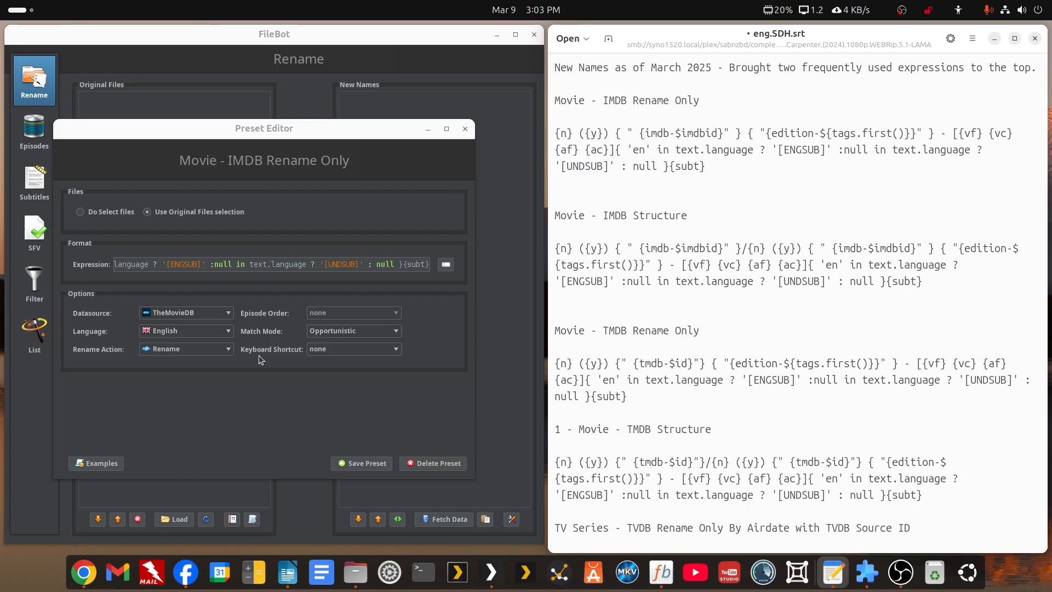
click(362, 464)
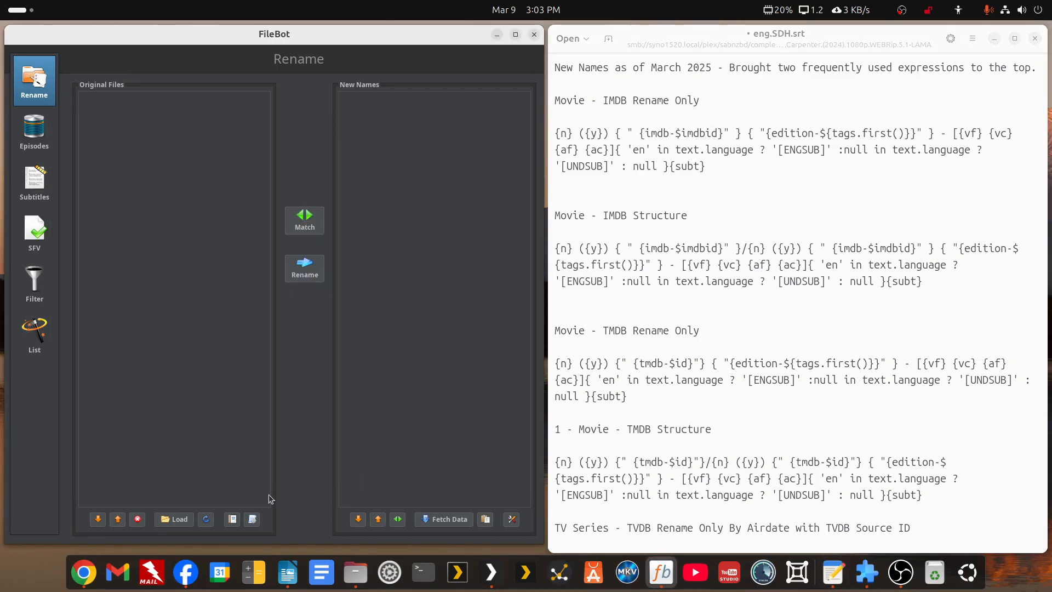
- Check the presets list for the saved Movie - IMDB Rename Only preset
click(252, 519)
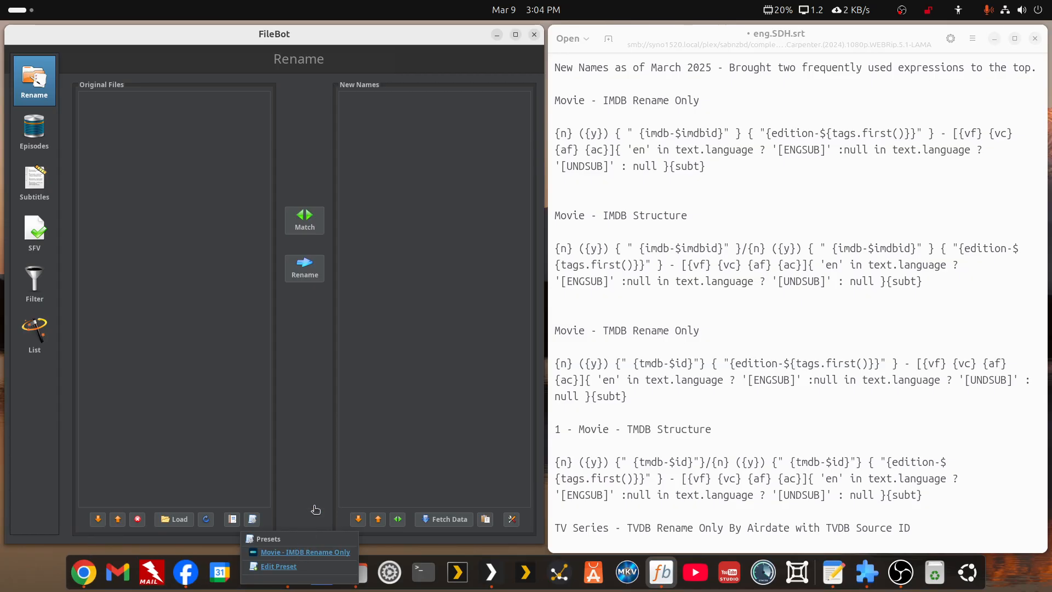
click(316, 508)
click(253, 519)
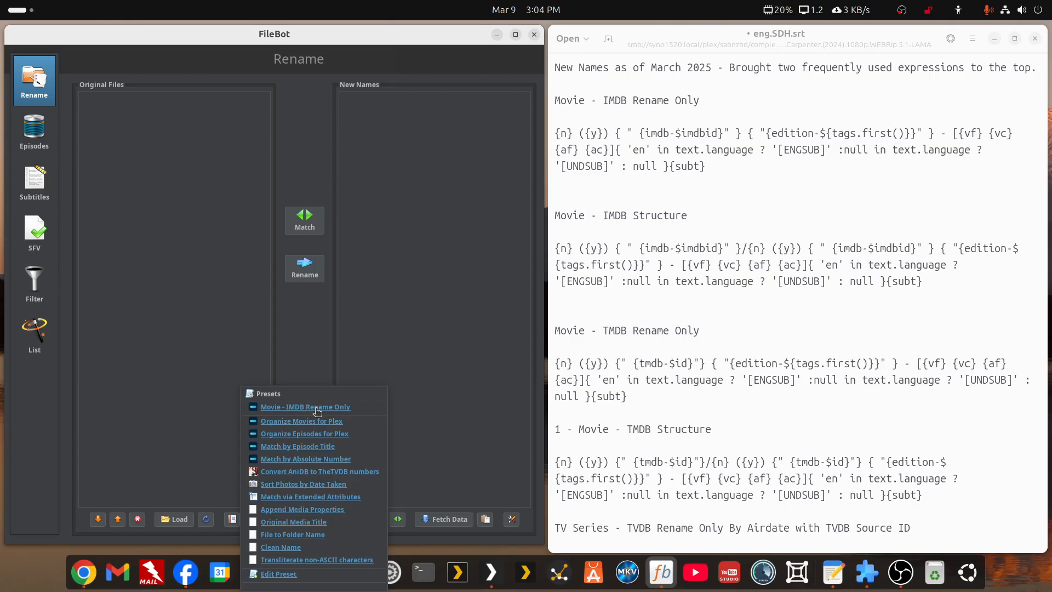
click(434, 391)
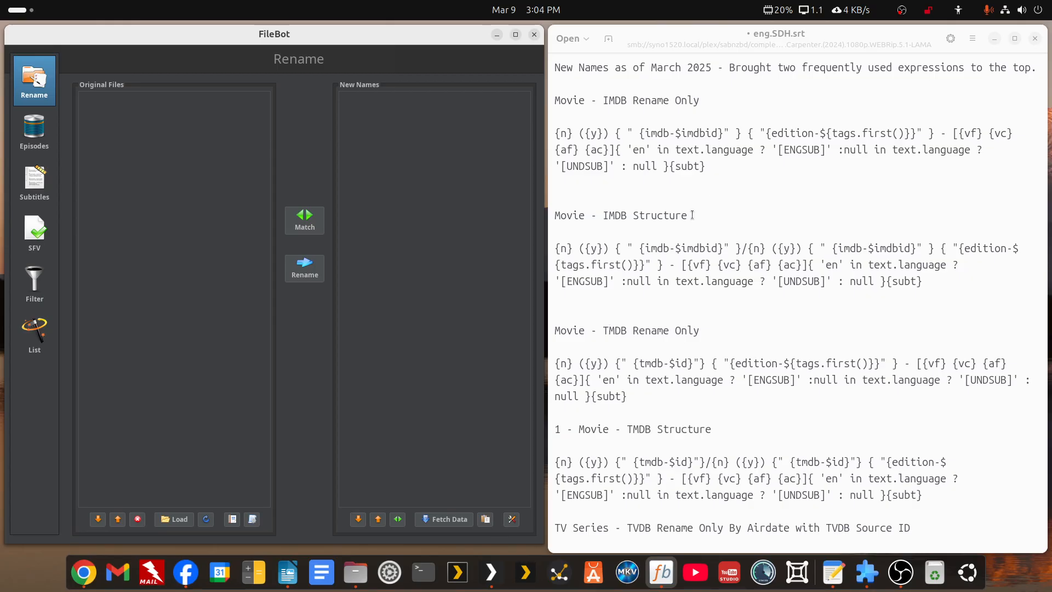
- Copy the heading "Movie - IMDB Structure" from the notes and create a new preset with that name in the maximized FileBot window
drag(693, 215, 554, 219)
key(ctrl+c)
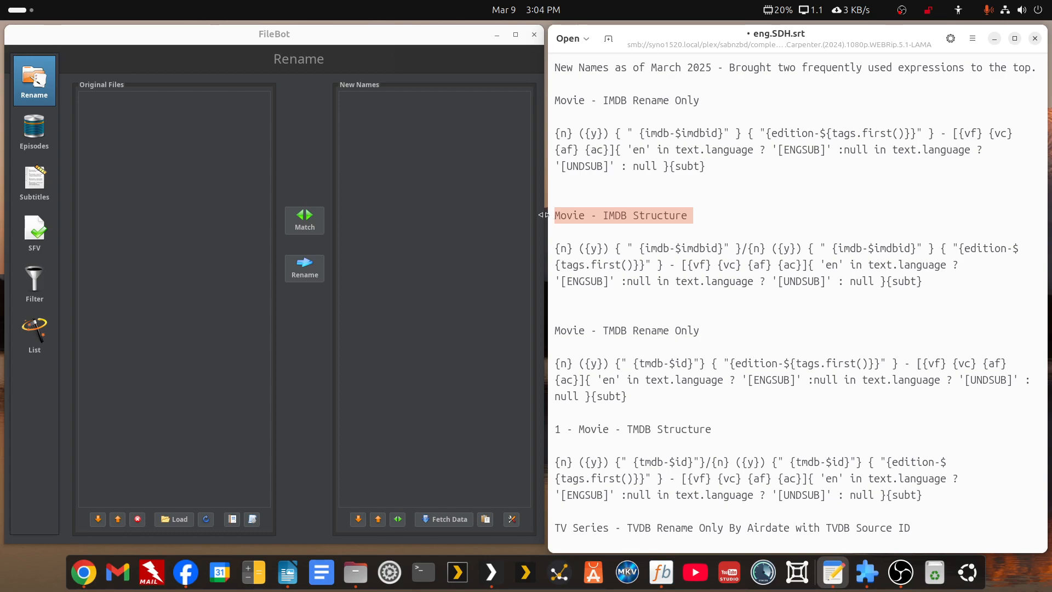
click(254, 518)
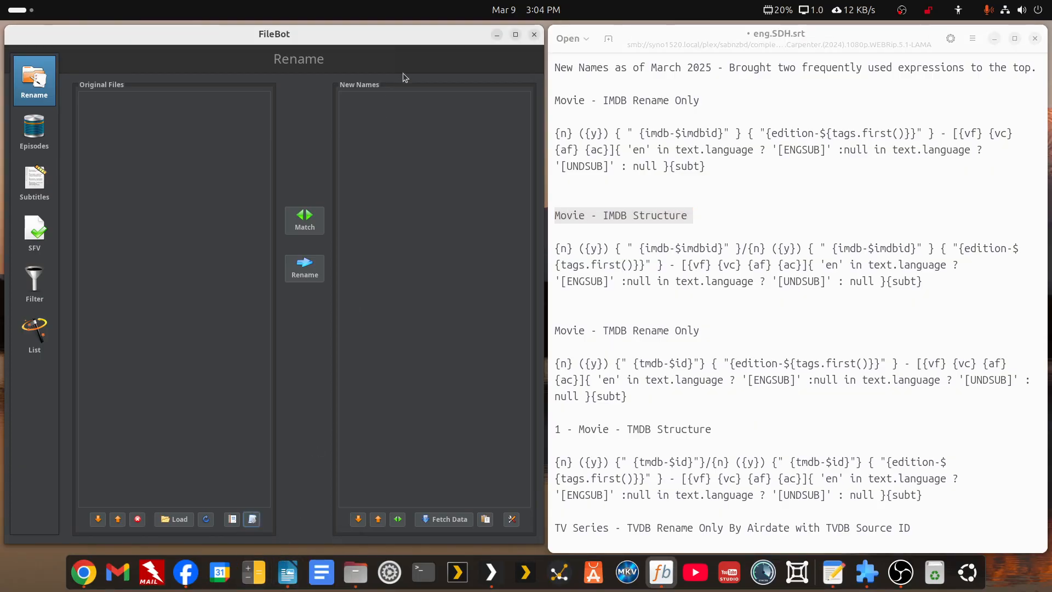
double_click(421, 32)
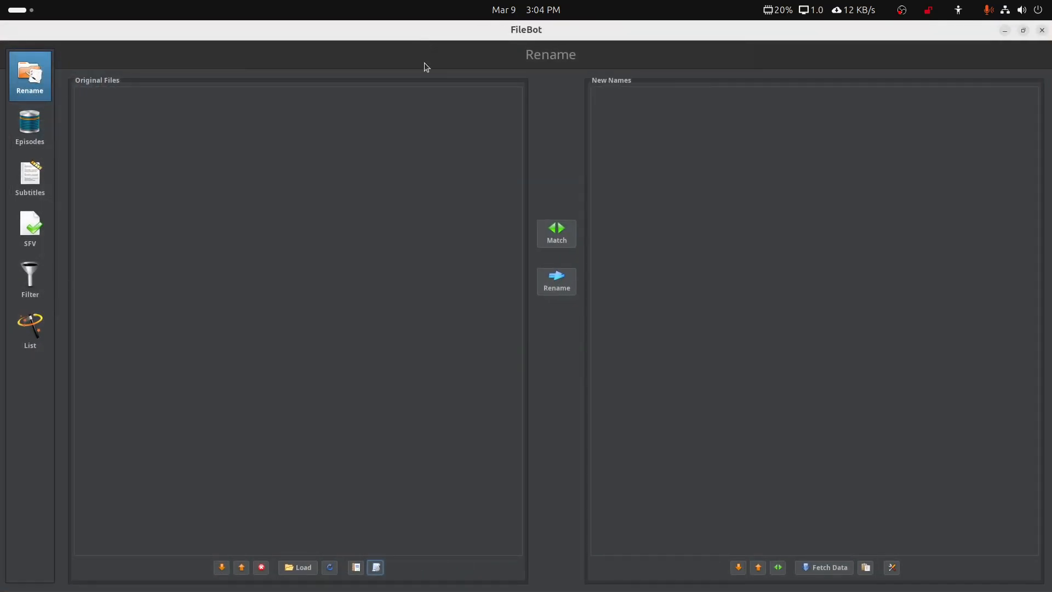
click(376, 568)
click(391, 575)
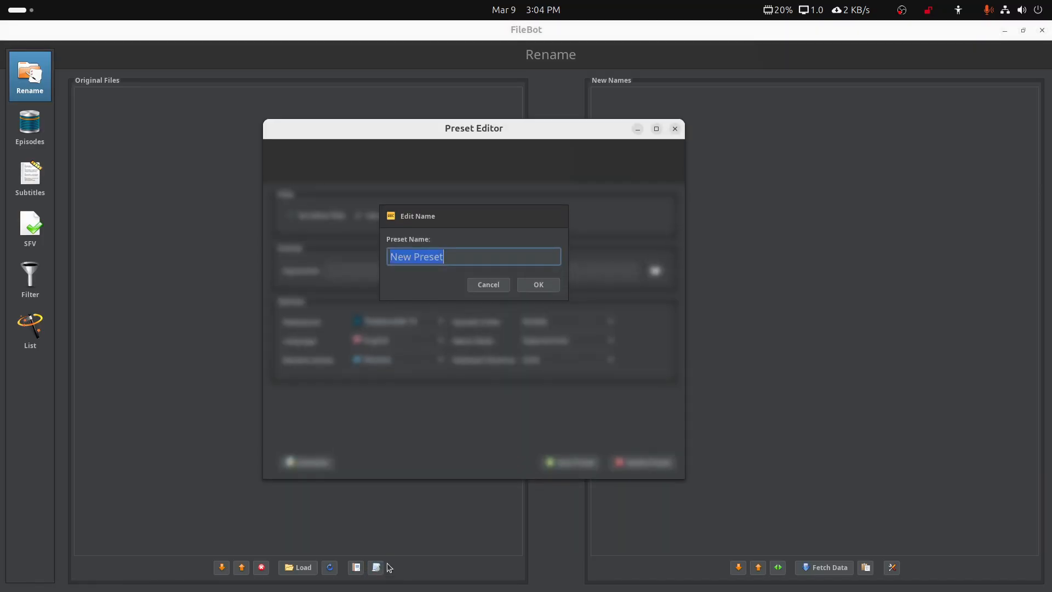
key(ctrl+v)
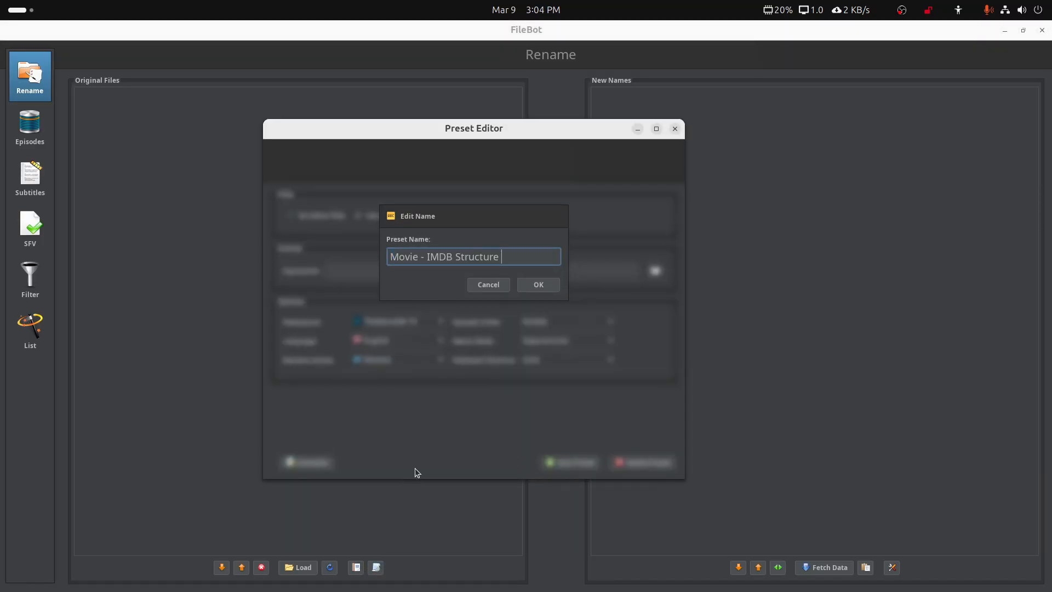
click(538, 284)
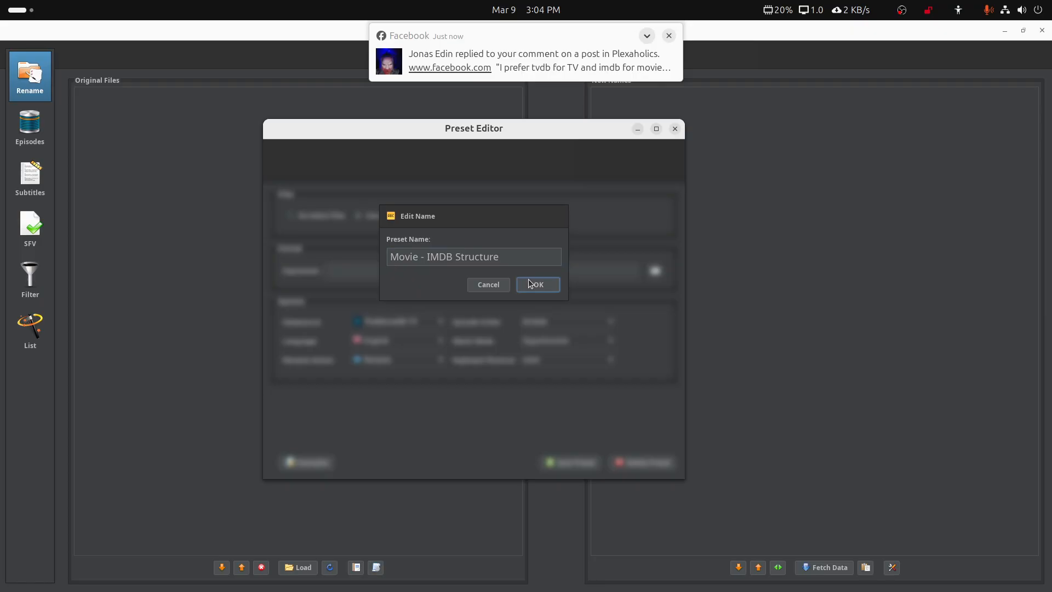
click(674, 34)
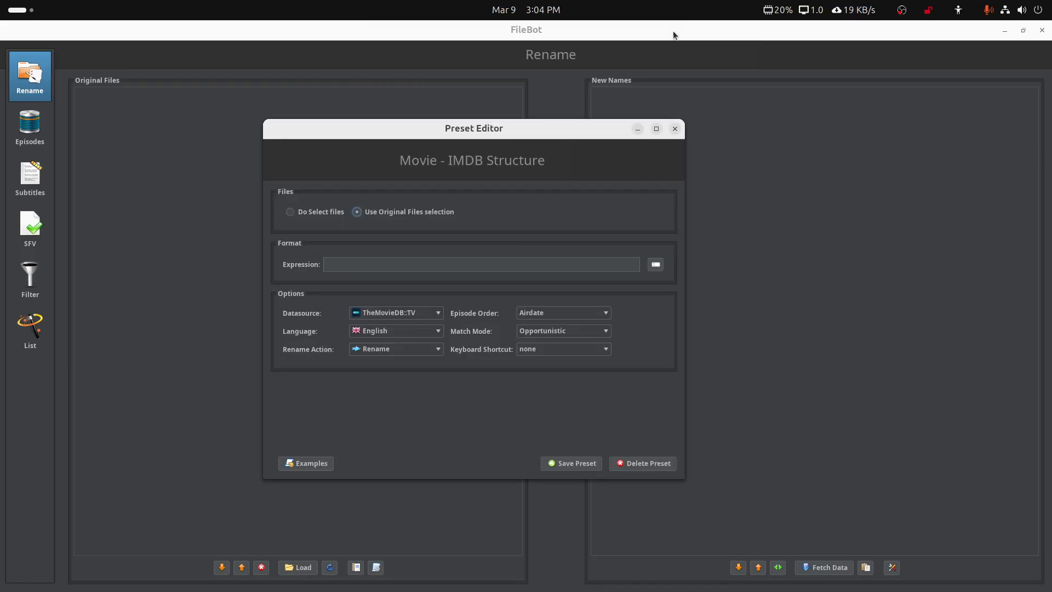
- Restore the side-by-side layout and copy the expression under "Movie - IMDB Structure" from the notes into the new preset's format expression
double_click(683, 34)
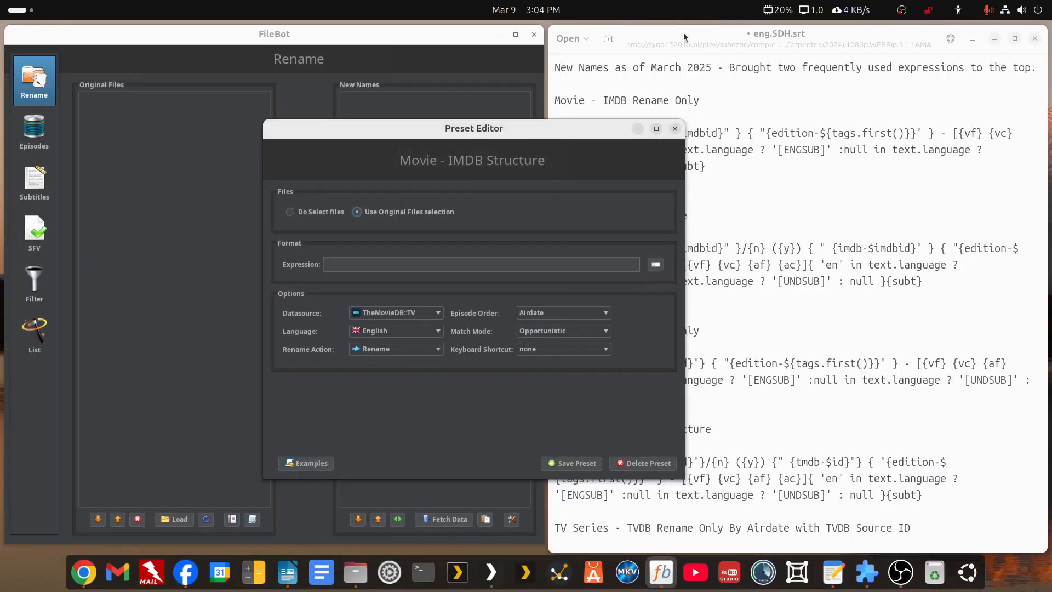
click(767, 196)
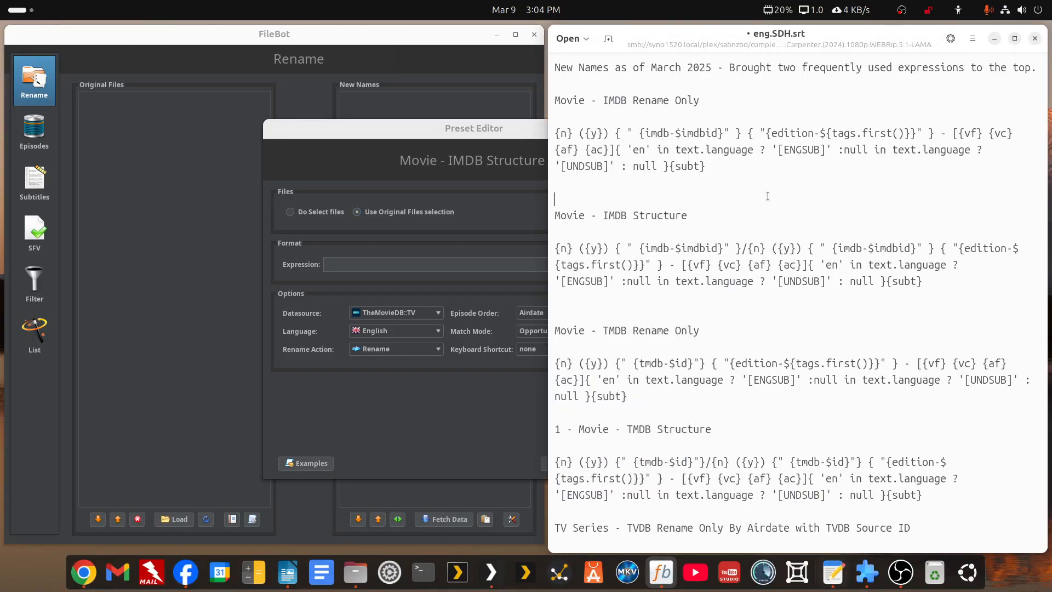
triple_click(544, 250)
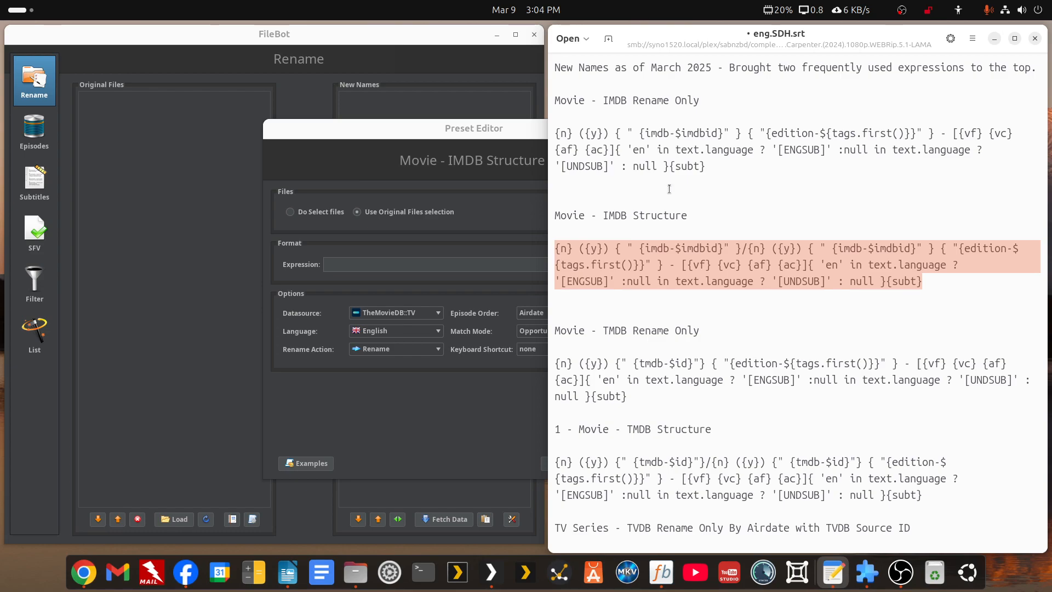
click(456, 130)
click(398, 264)
key(ctrl+v)
- Set the Movie - IMDB Structure preset's datasource to TheMovieDB and save the preset
click(438, 313)
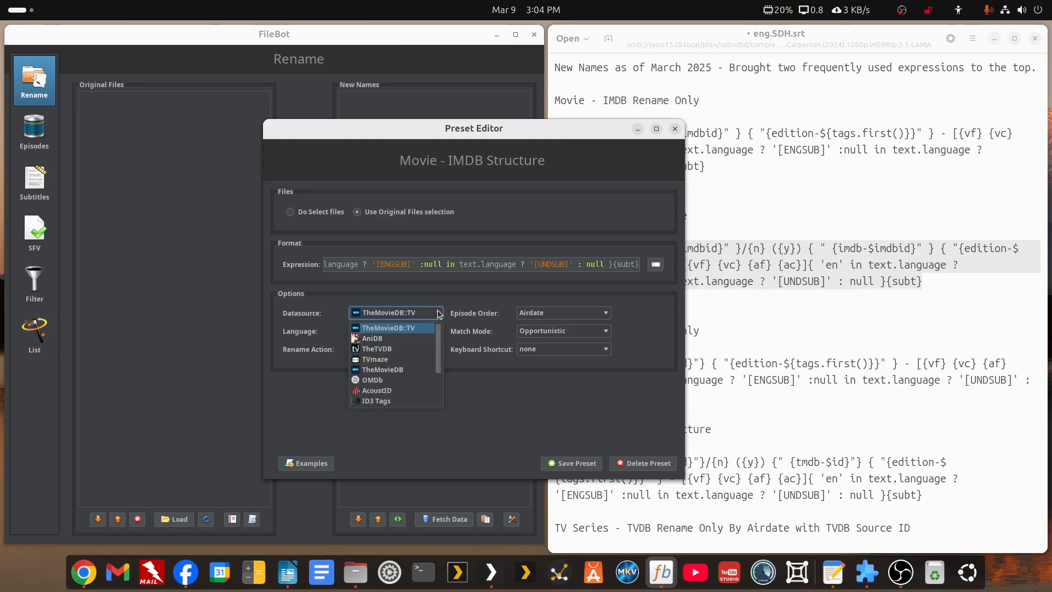
click(396, 369)
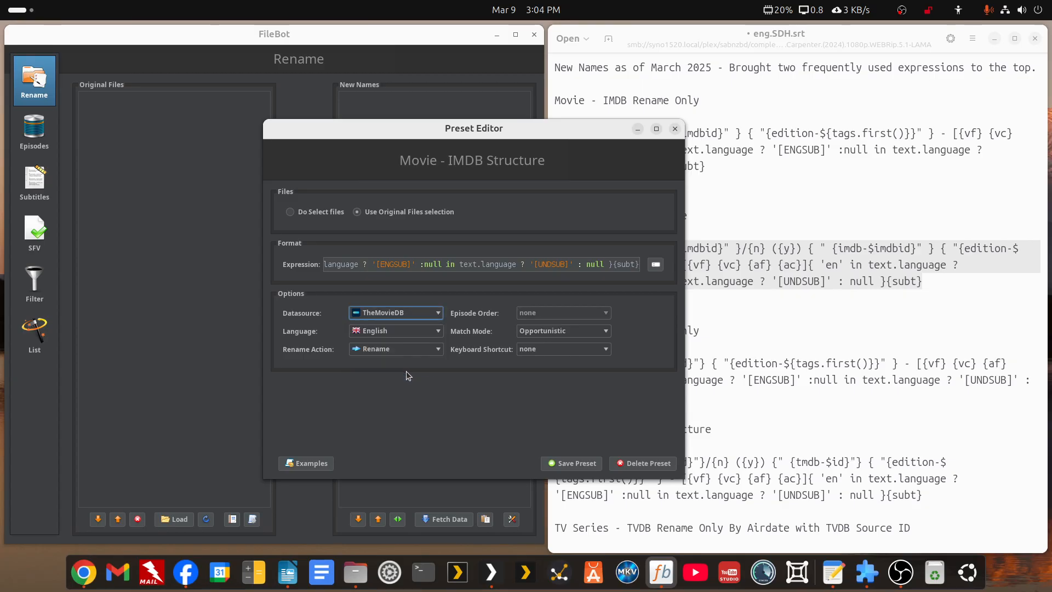
click(595, 463)
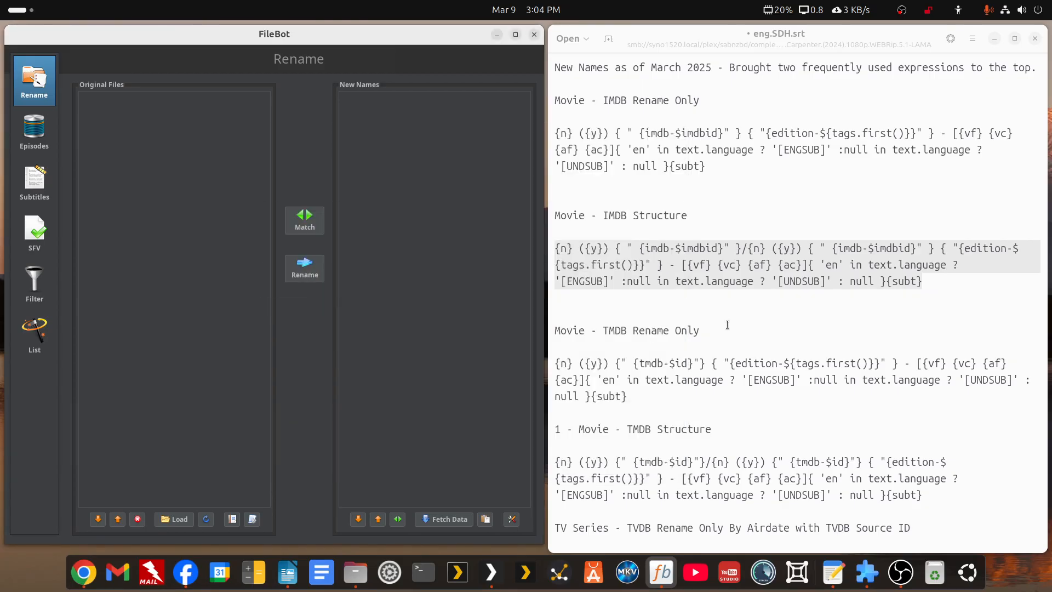
- Examine the folder part before the slash in the Movie - IMDB Structure expression in the notes
click(727, 324)
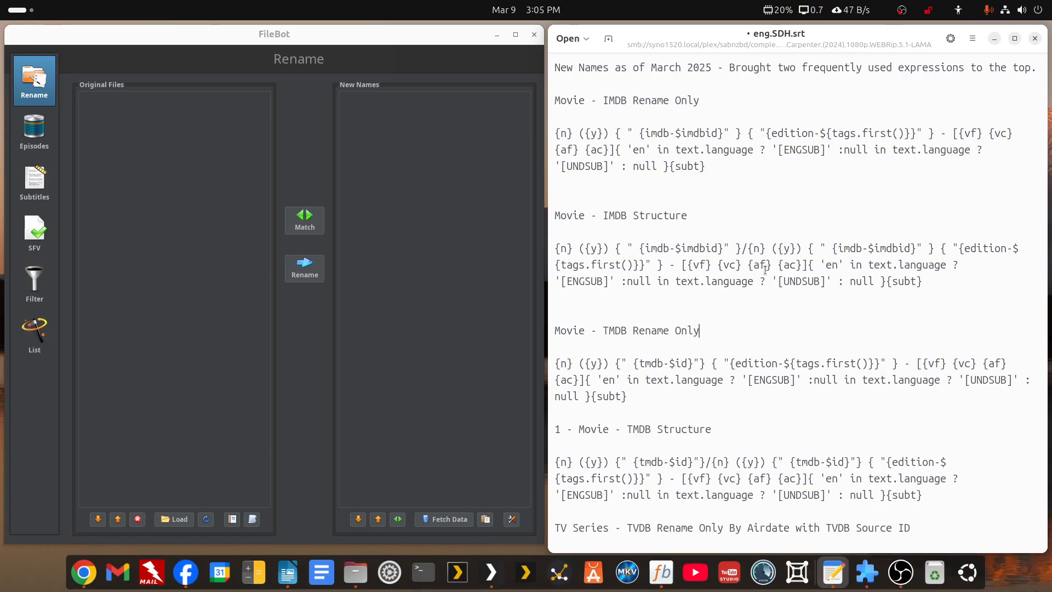
drag(741, 250, 553, 253)
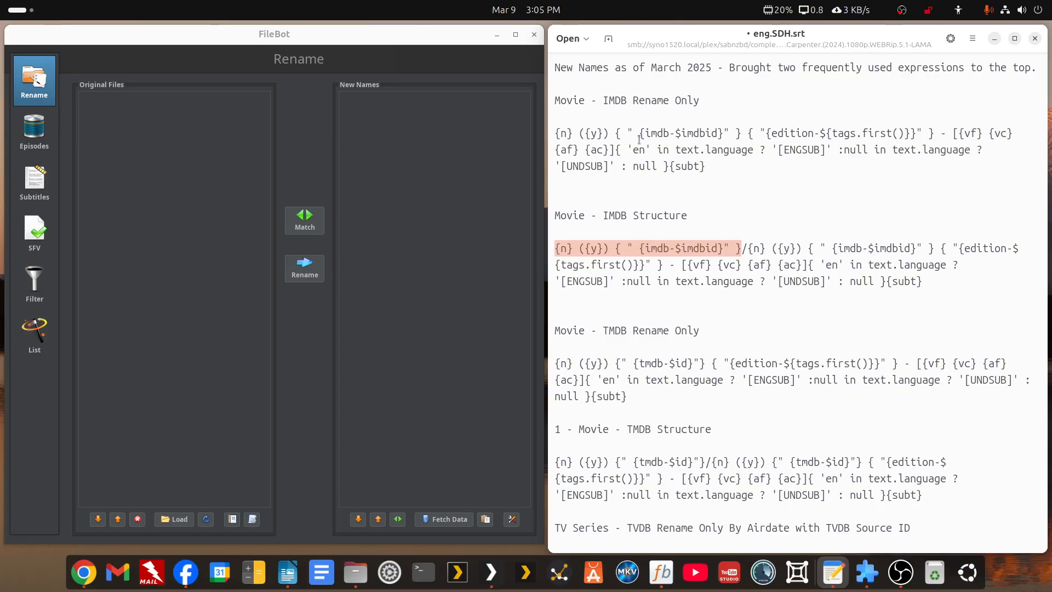
click(741, 250)
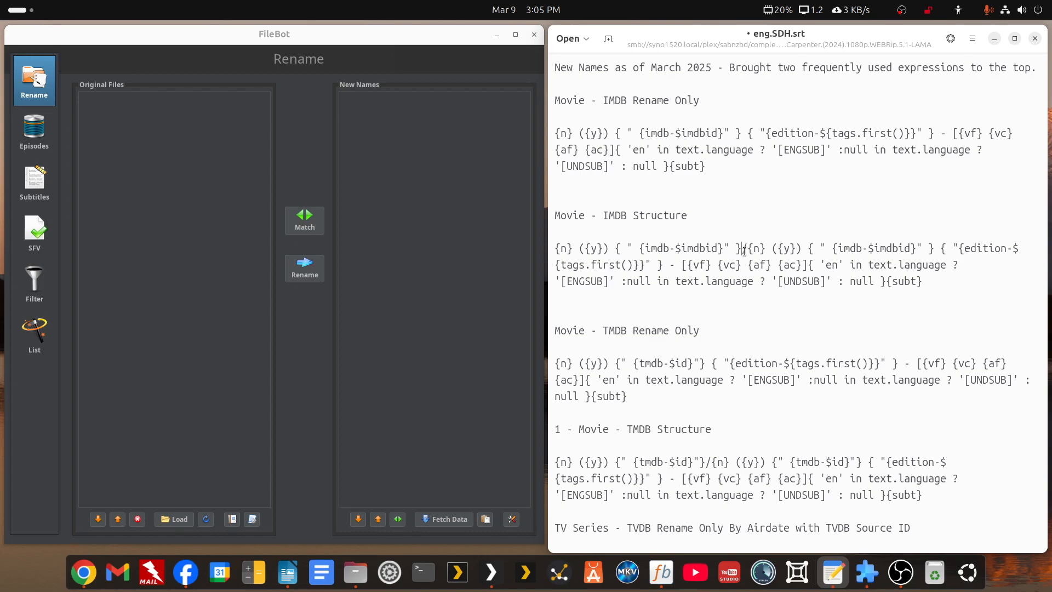
- Copy the heading "Movie - TMDB Rename Only" from the notes and create a new preset with that name in the maximized FileBot window
drag(699, 331, 536, 327)
key(ctrl+c)
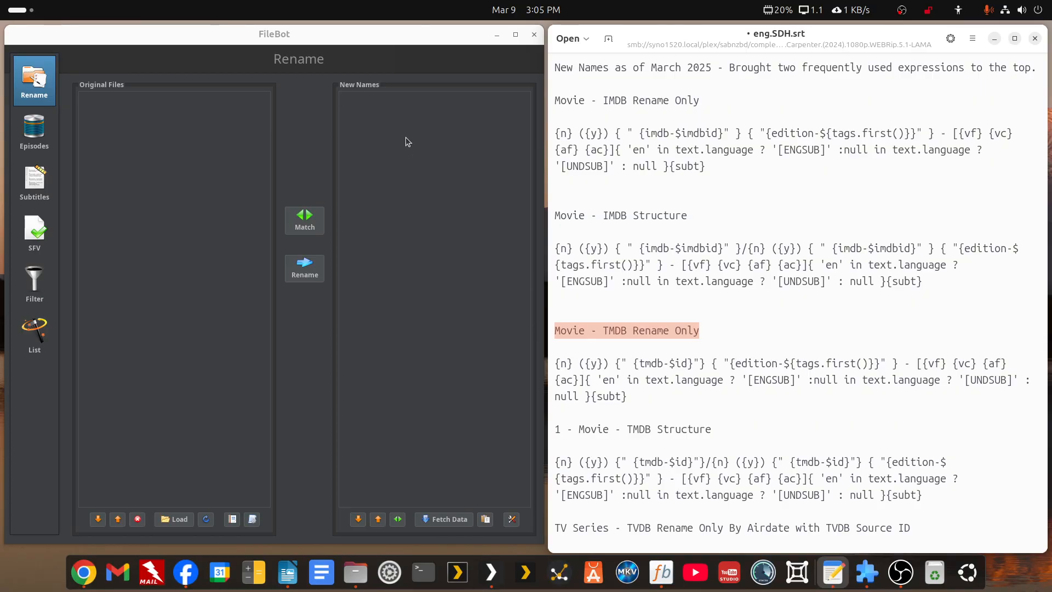
click(448, 34)
double_click(446, 45)
click(376, 567)
click(404, 574)
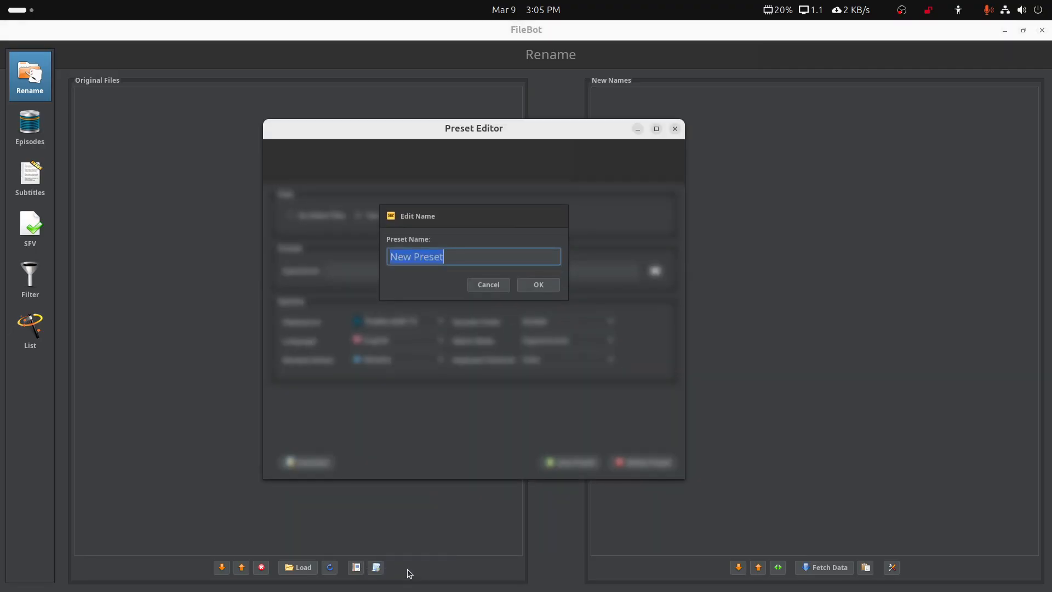
key(ctrl+v)
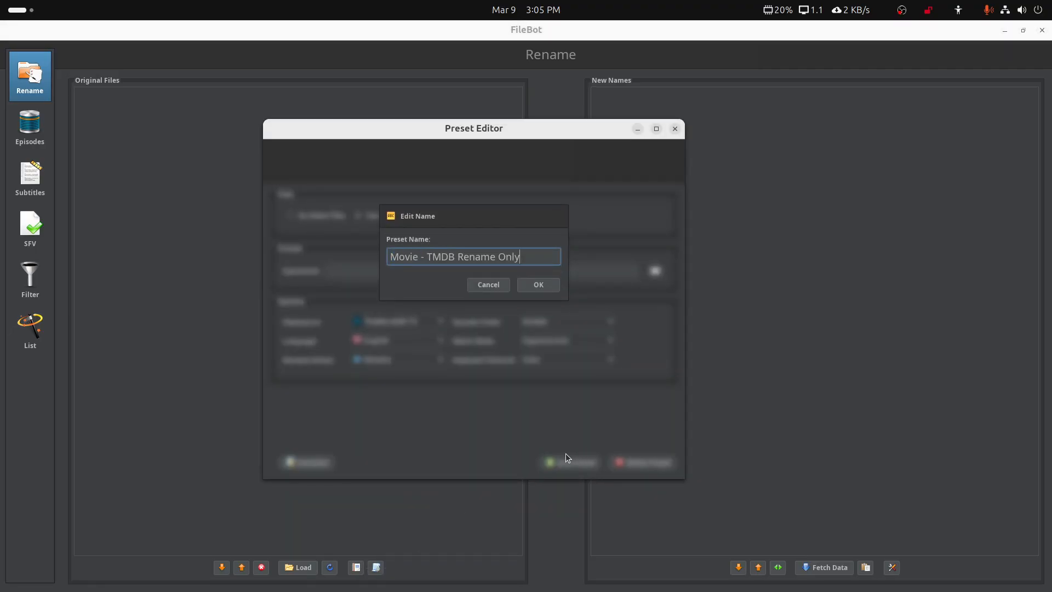
click(554, 287)
- Restore the side-by-side layout and copy the expression under "Movie - TMDB Rename Only" from the notes into the new preset's format expression
double_click(716, 27)
click(753, 328)
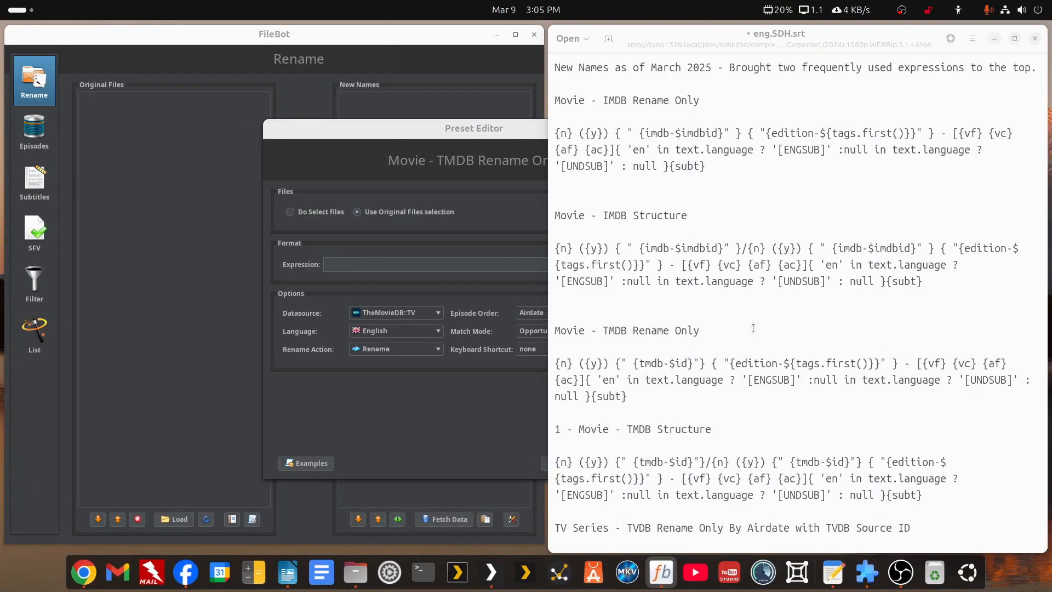
drag(627, 396, 557, 355)
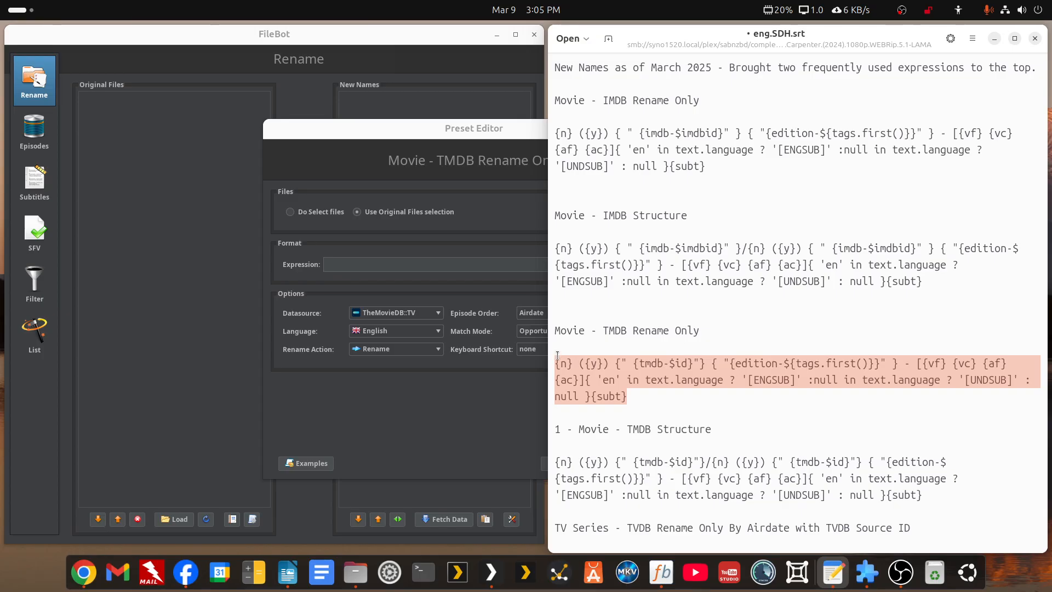
key(ctrl+c)
click(375, 264)
key(ctrl+v)
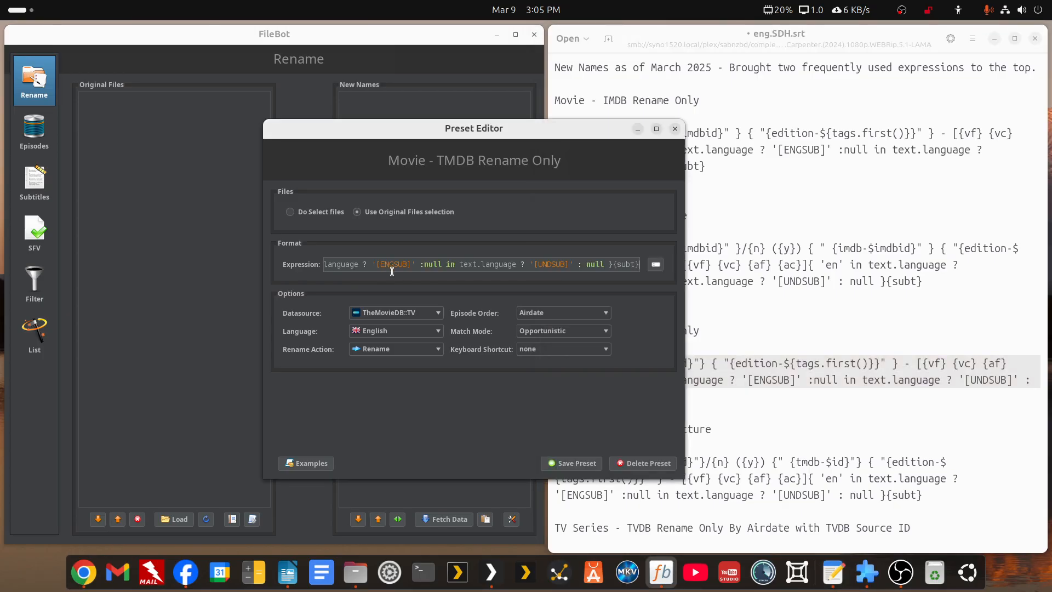
- Set the Movie - TMDB Rename Only preset's datasource to TheMovieDB and save the preset
click(438, 313)
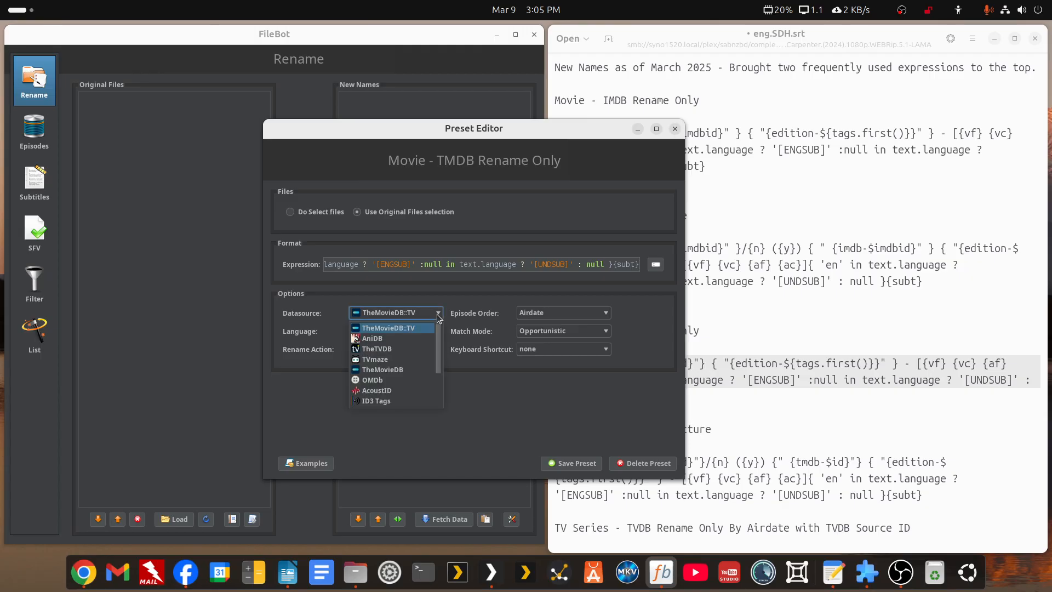
click(385, 370)
click(567, 461)
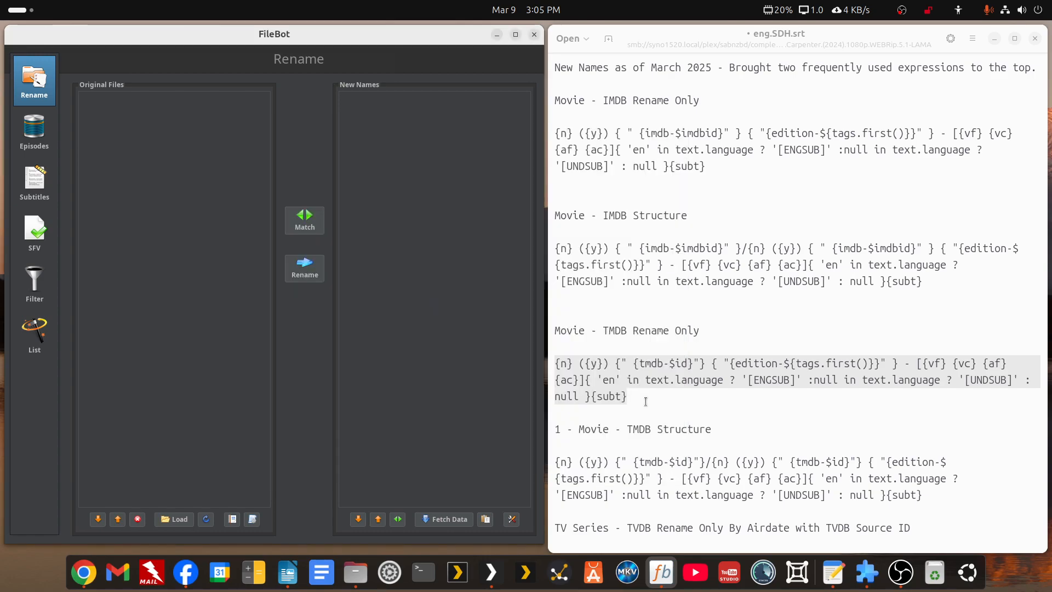
- Copy the heading "1 - Movie - TMDB Structure" from the notes and create a new preset with that name in the maximized FileBot window
drag(714, 432, 551, 432)
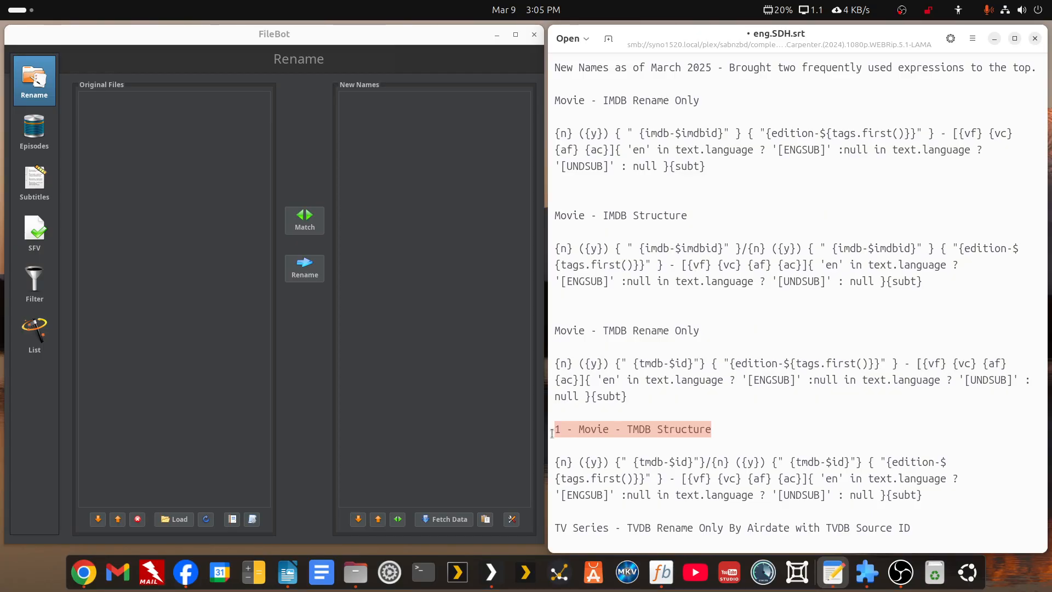
click(252, 519)
click(426, 32)
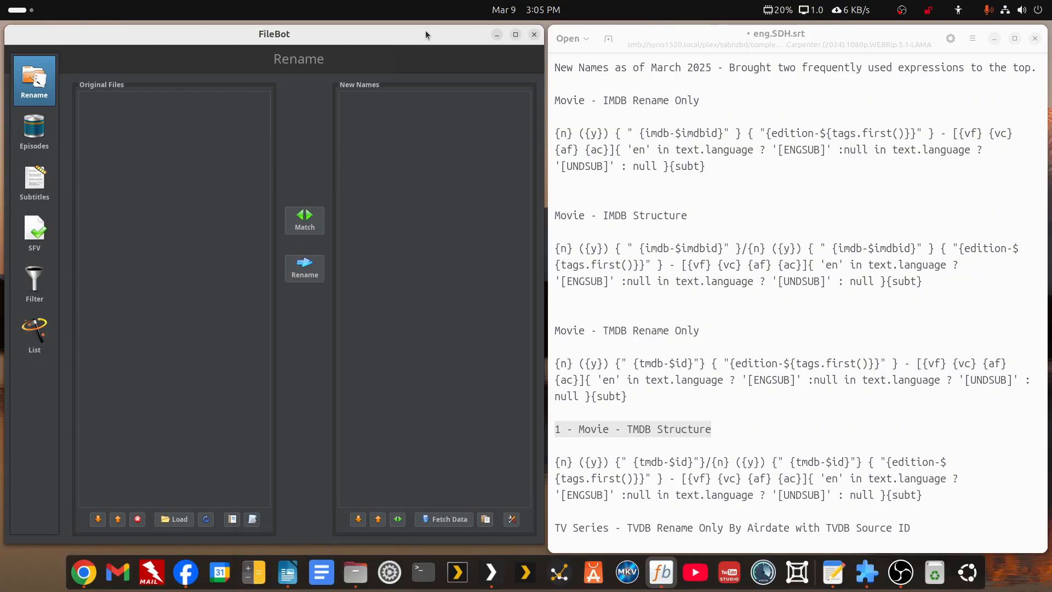
double_click(425, 34)
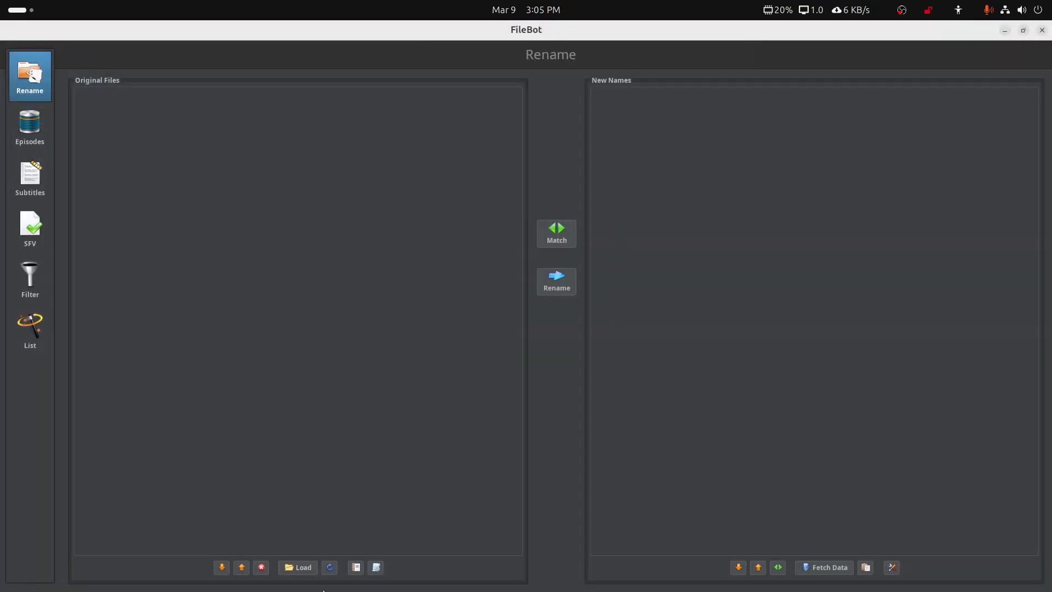
click(375, 568)
click(390, 574)
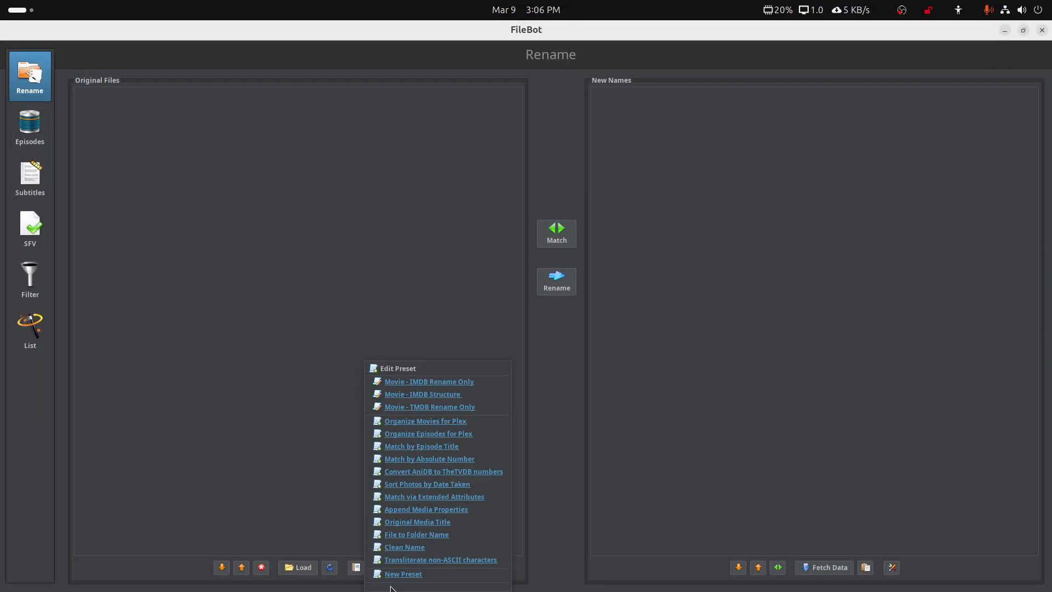
click(403, 579)
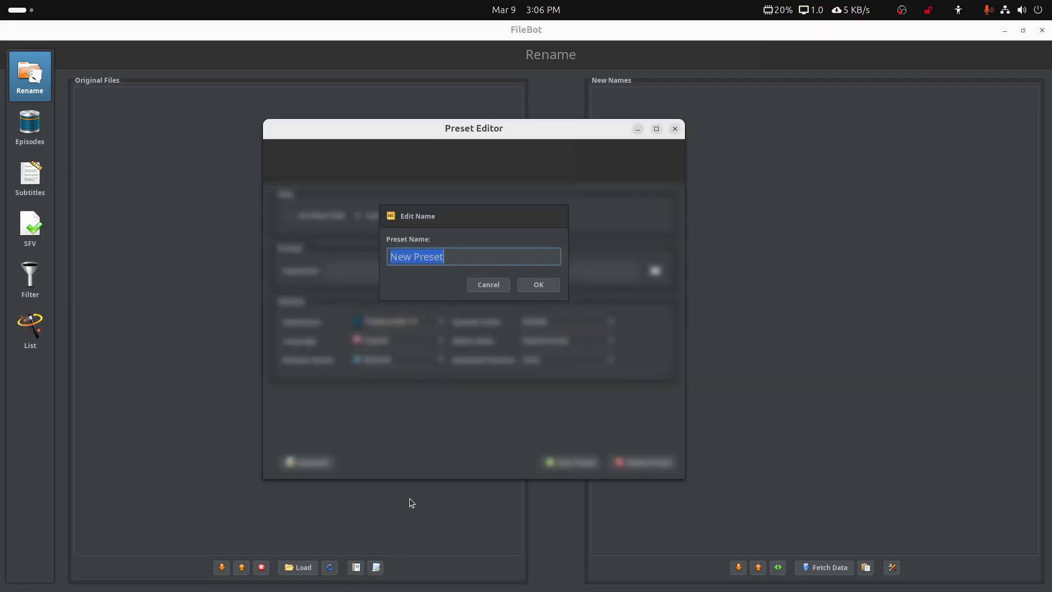
key(ctrl+v)
click(547, 283)
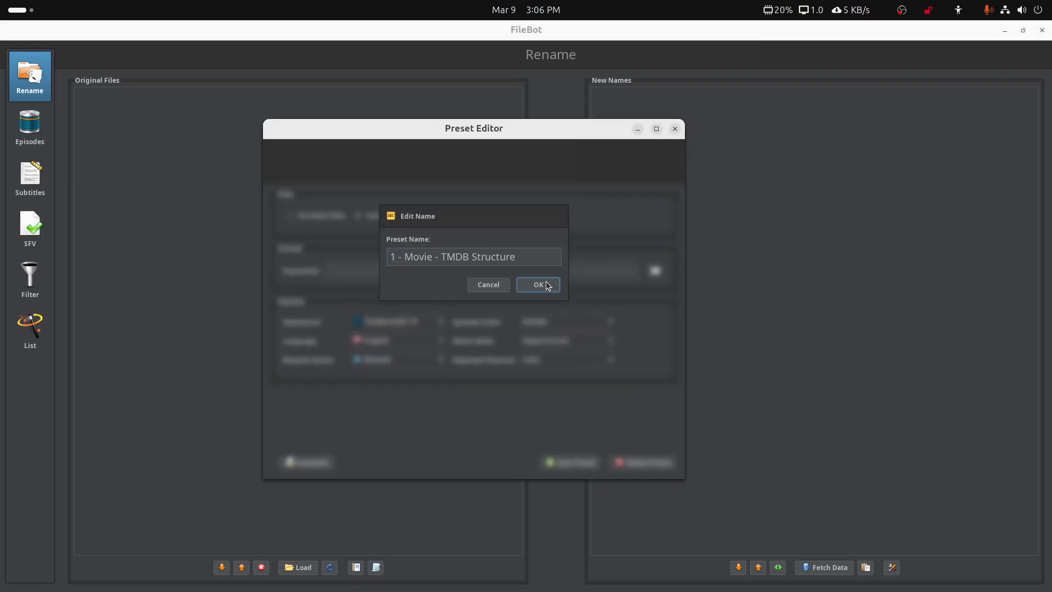
- Restore the side-by-side layout and copy the expression under "1 - Movie - TMDB Structure" from the notes into the new preset's format expression
double_click(761, 31)
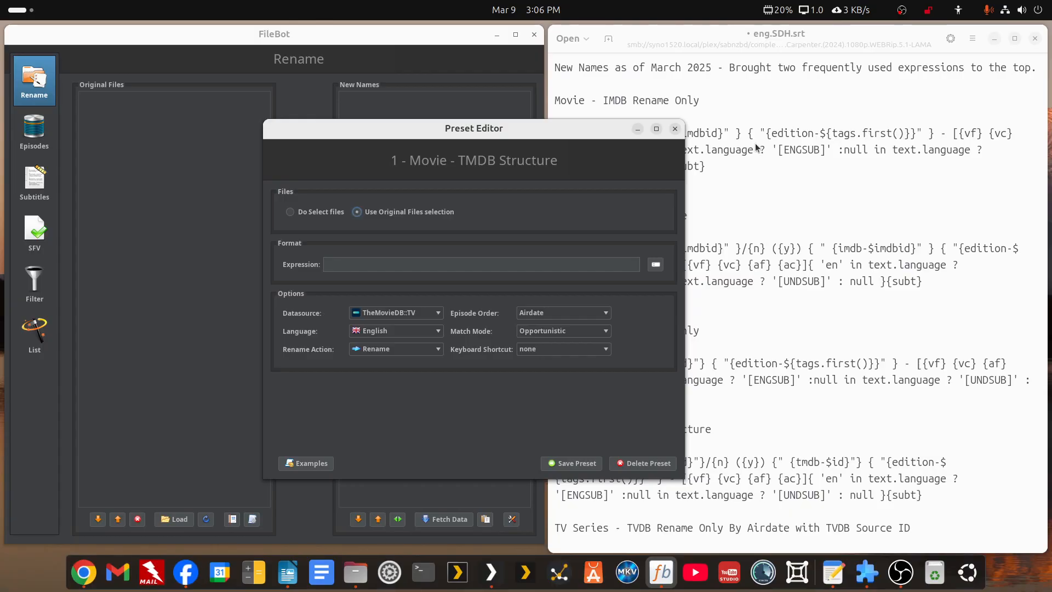
click(756, 148)
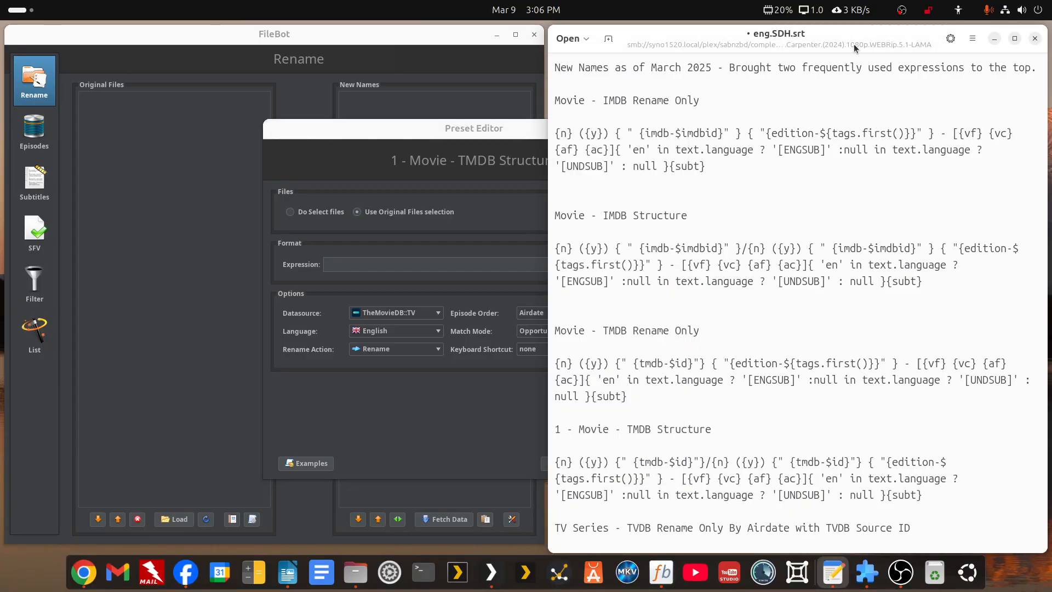
scroll(726, 404, down, 4)
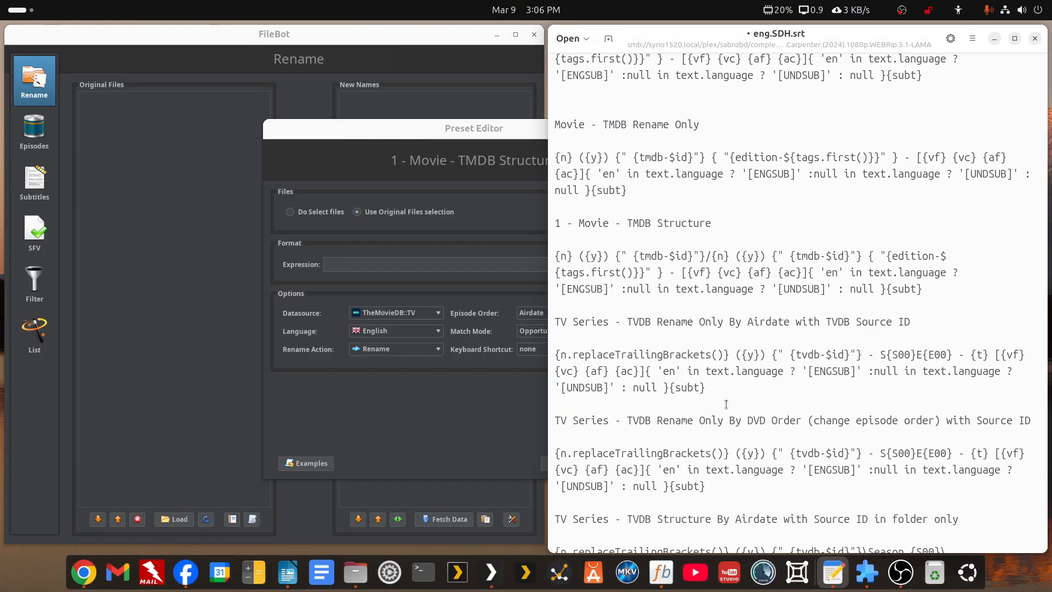
drag(923, 288, 551, 258)
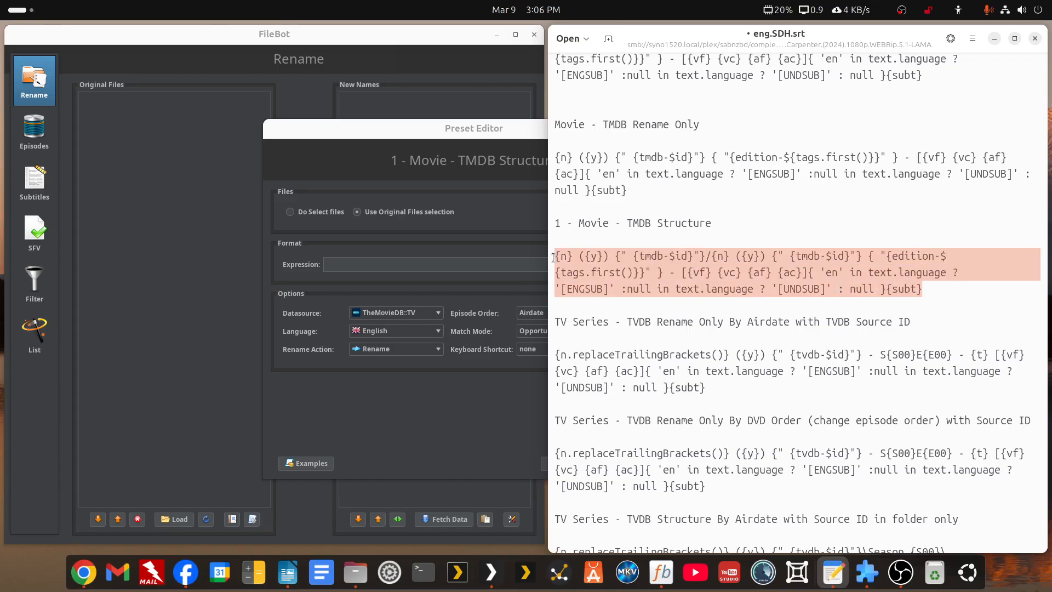
click(430, 265)
key(ctrl+v)
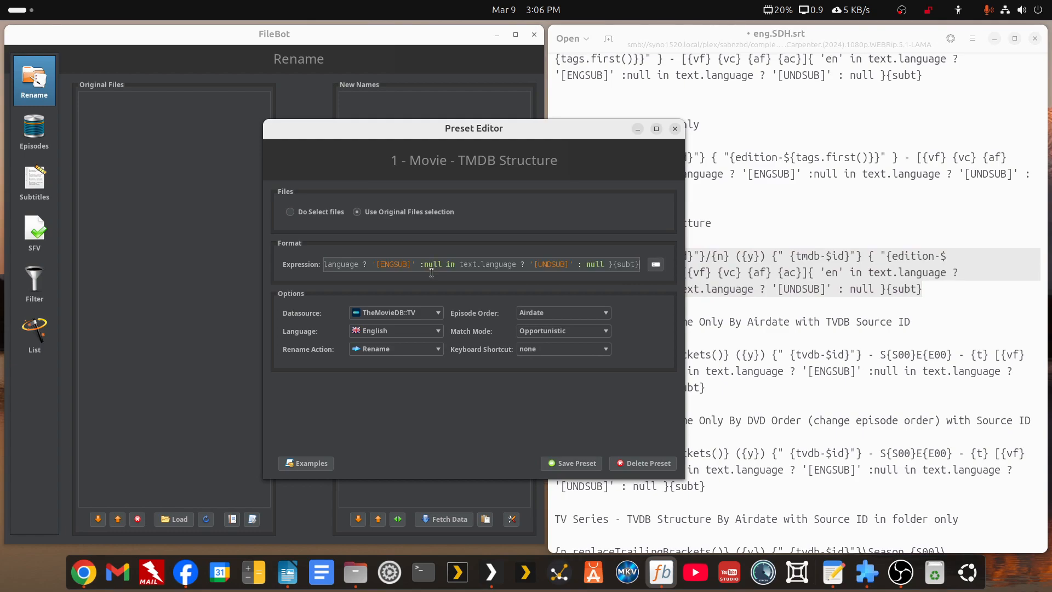
- Set the 1 - Movie - TMDB Structure preset's datasource to TheMovieDB, save the preset and display the list of presets
click(433, 315)
click(390, 370)
click(584, 464)
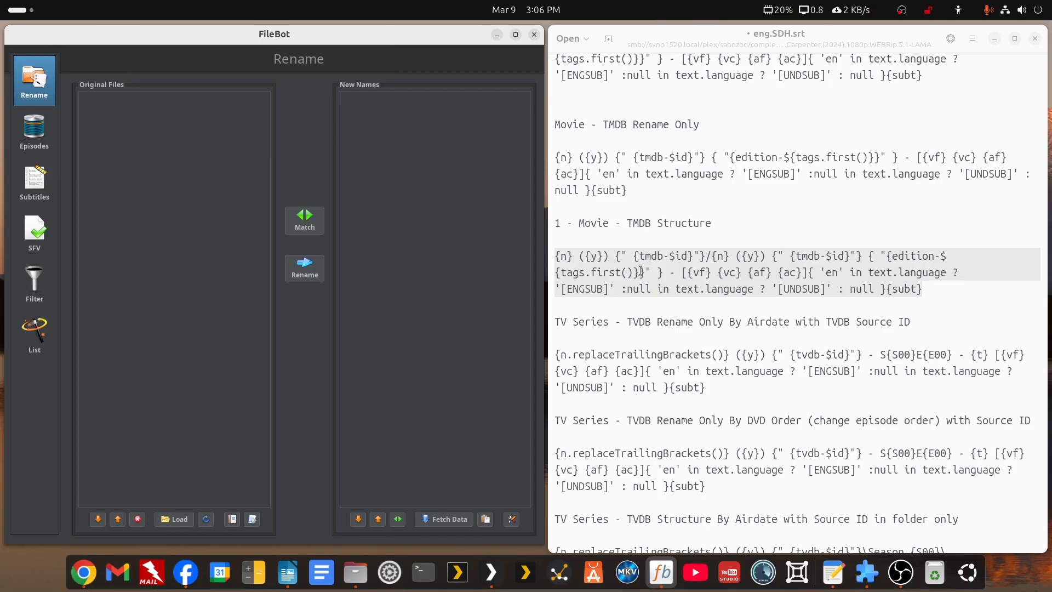
click(252, 521)
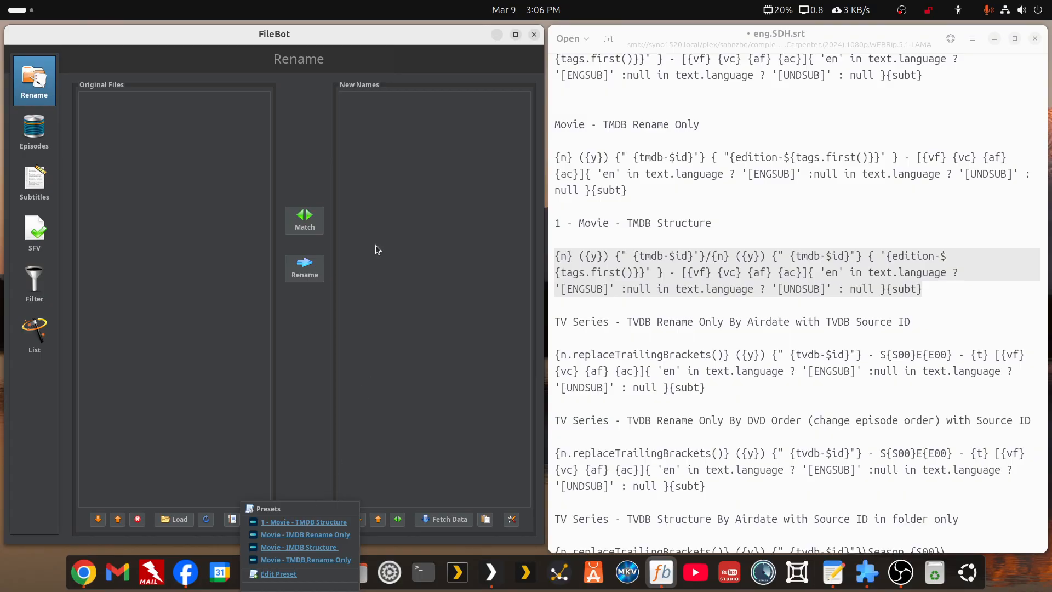
- Switch to Files, browse to Season 03 of The White Lotus (2021) in tv-libraries/tv-main and briefly play episode S03E01
click(993, 39)
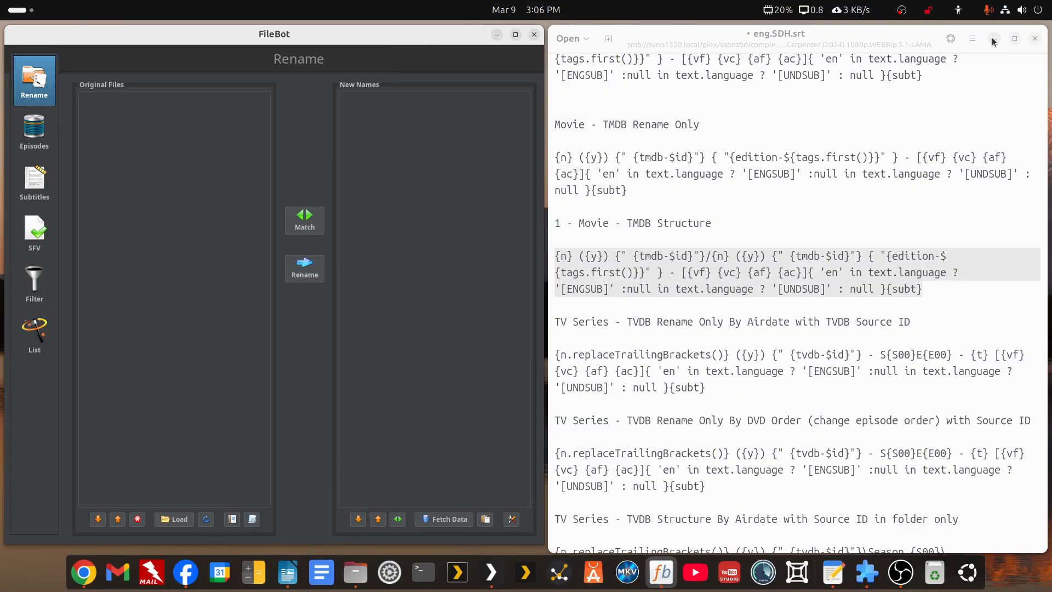
click(356, 572)
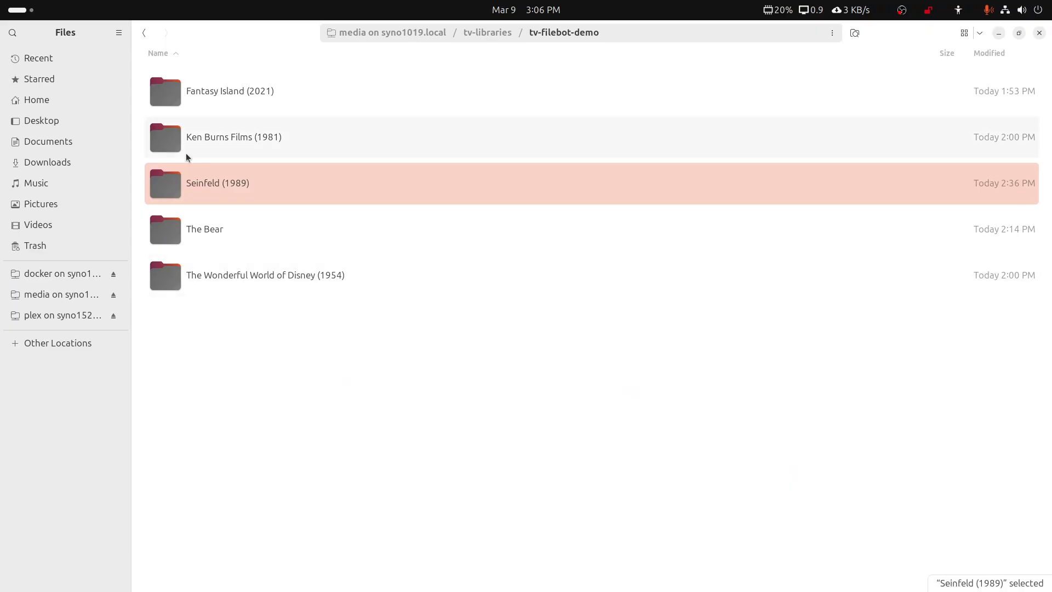
click(144, 33)
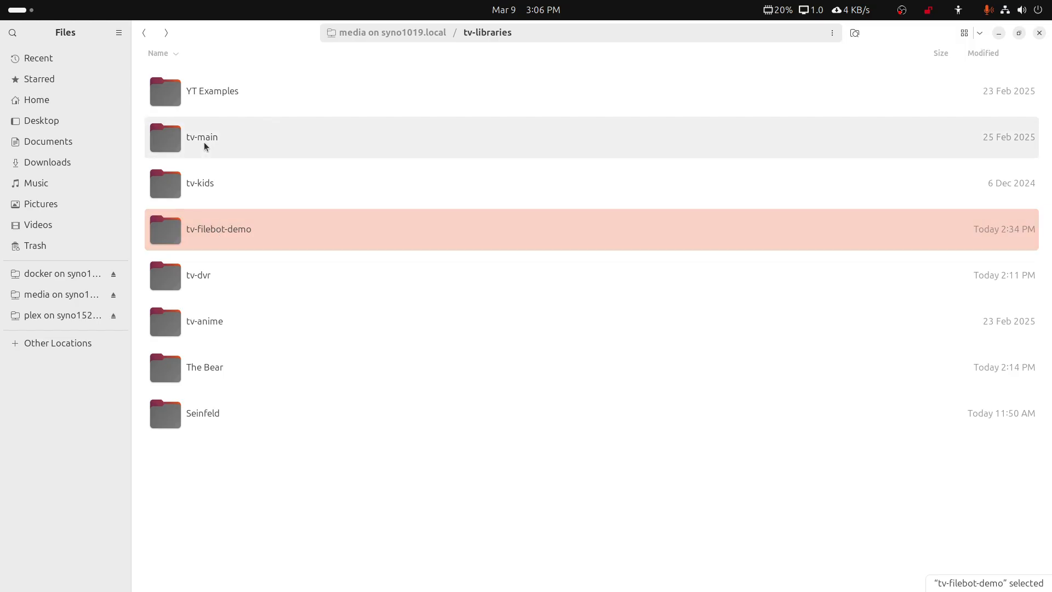
double_click(204, 142)
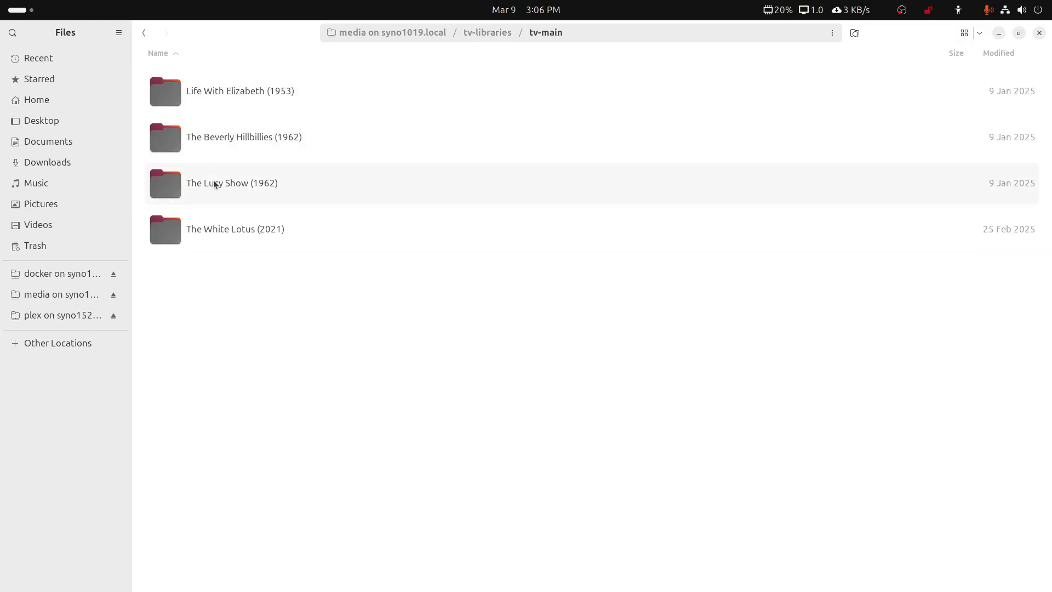
double_click(222, 229)
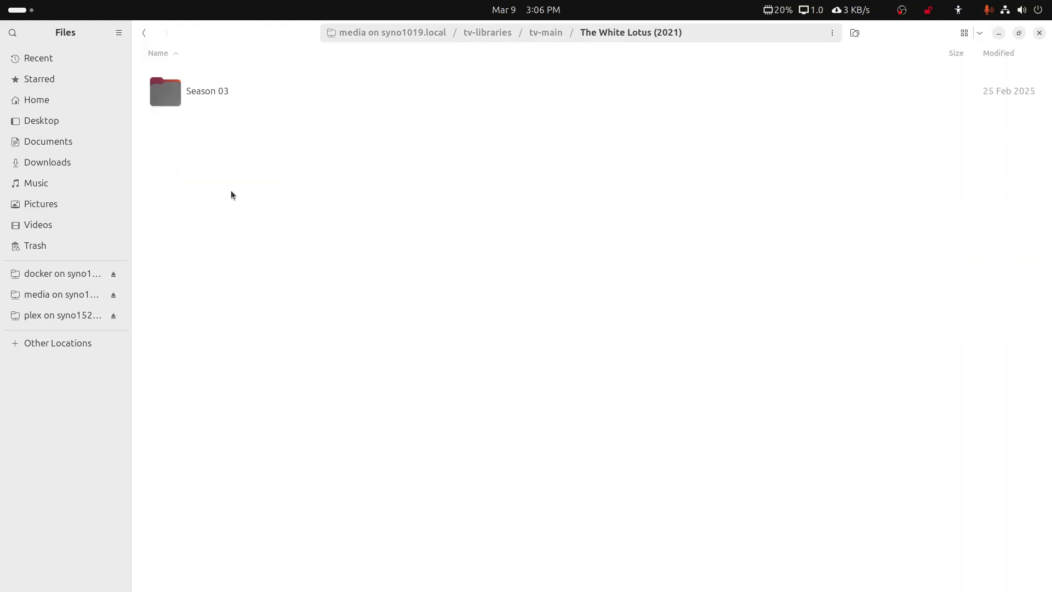
double_click(219, 93)
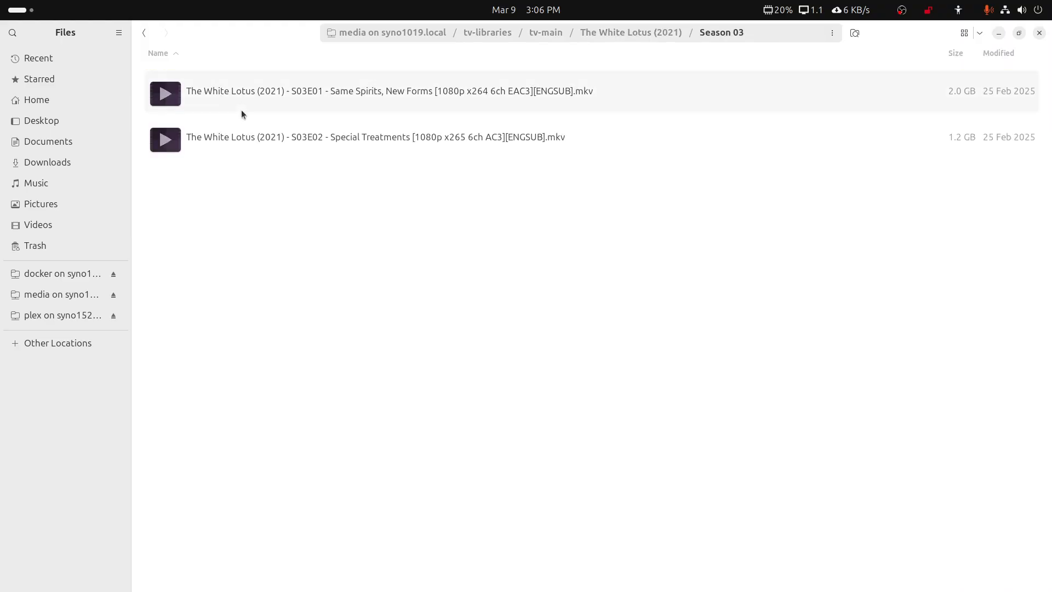
double_click(256, 94)
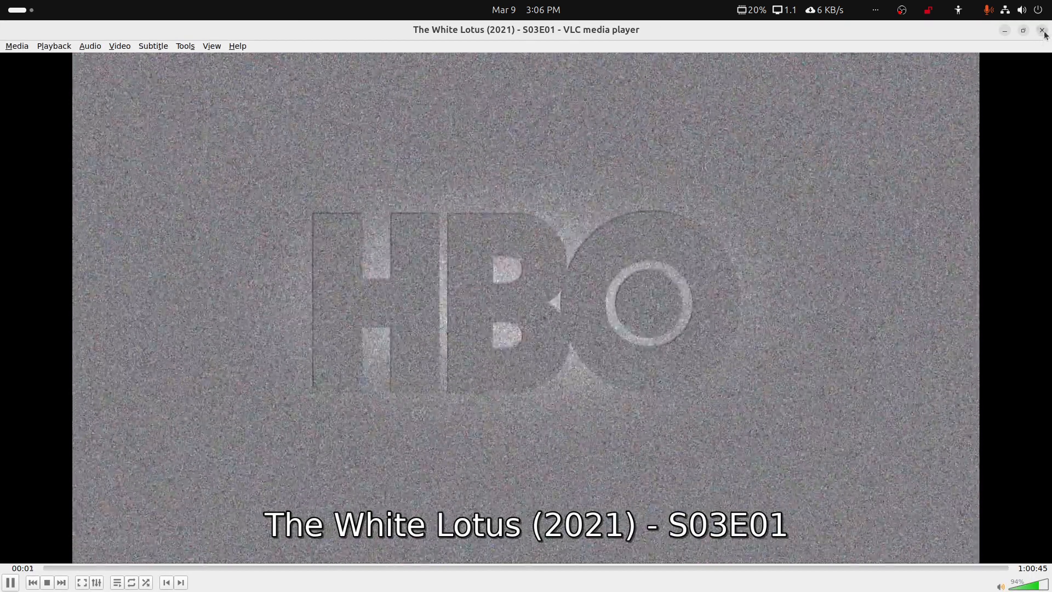
click(1041, 30)
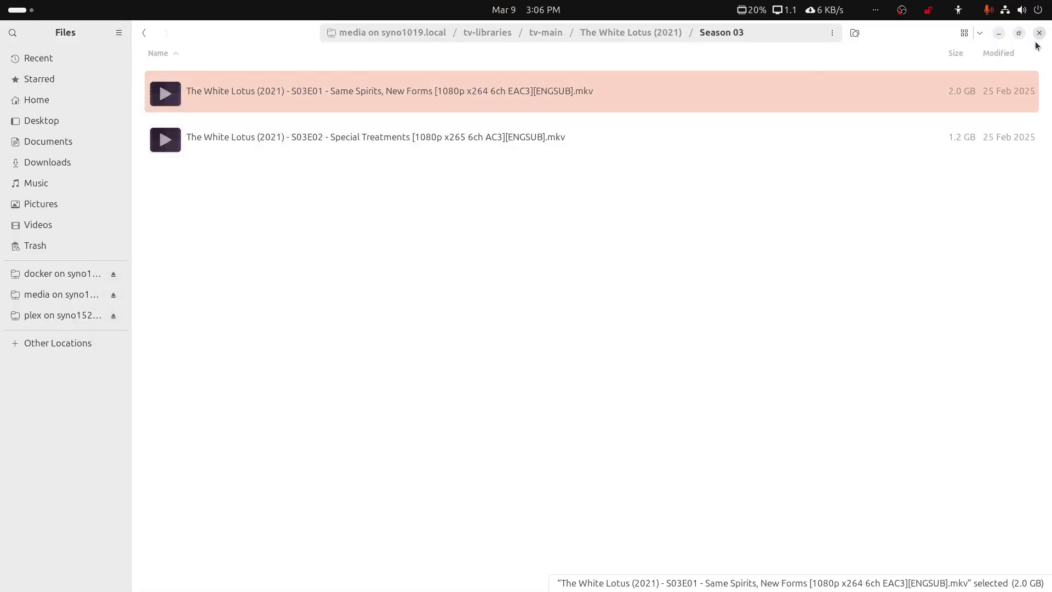
- Permanently delete the folder "The White Lotus (2021)" from tv-main
click(144, 33)
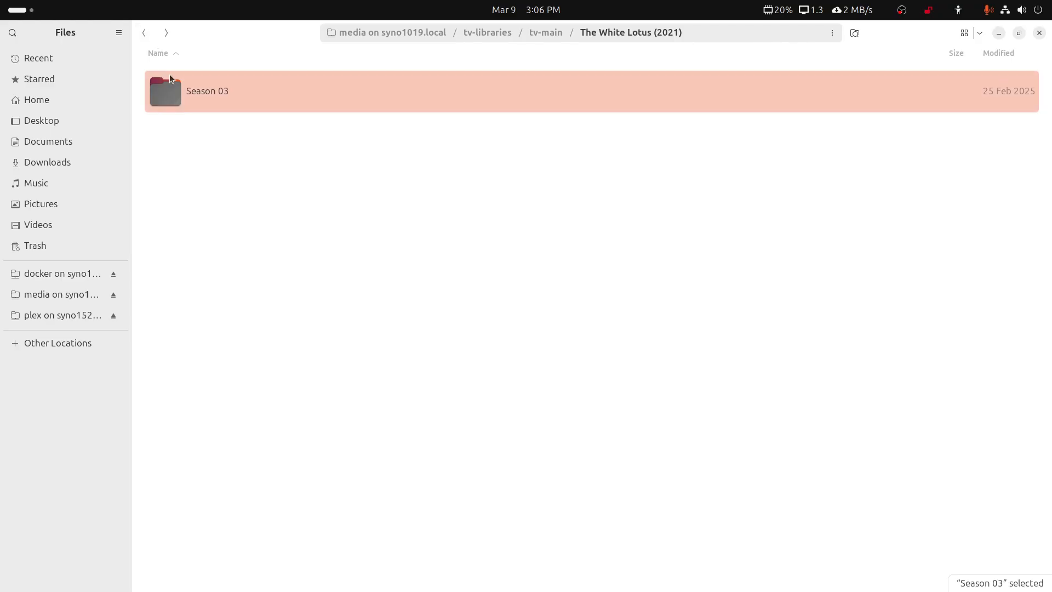
click(144, 32)
right_click(209, 233)
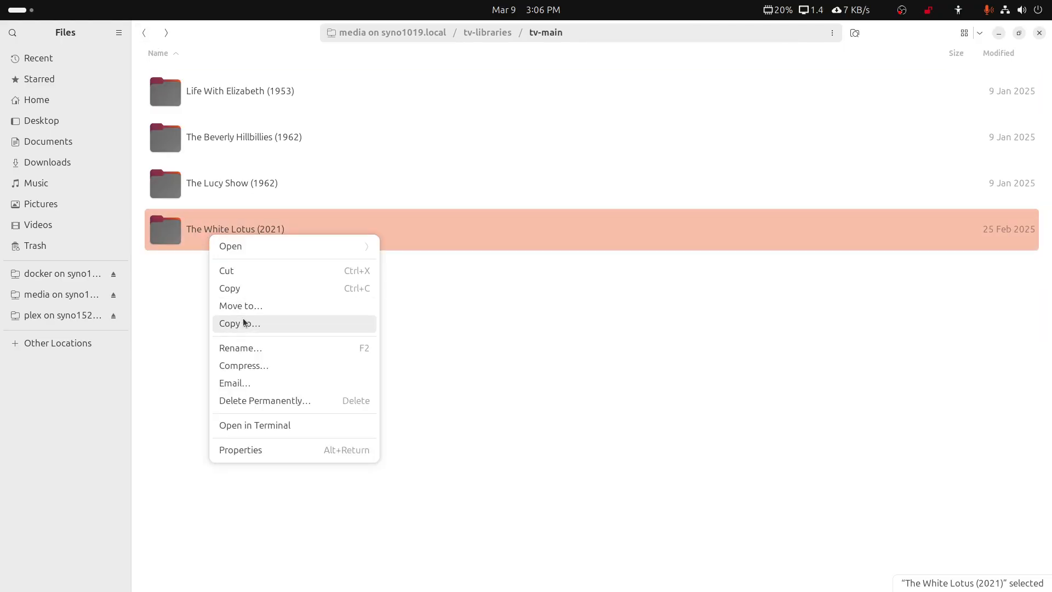
click(242, 400)
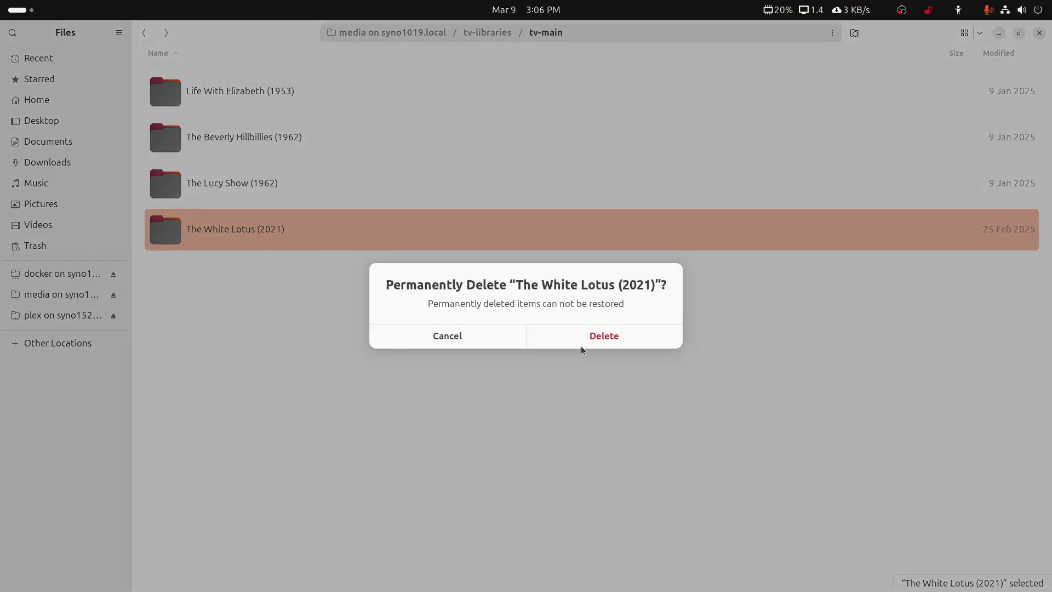
click(582, 347)
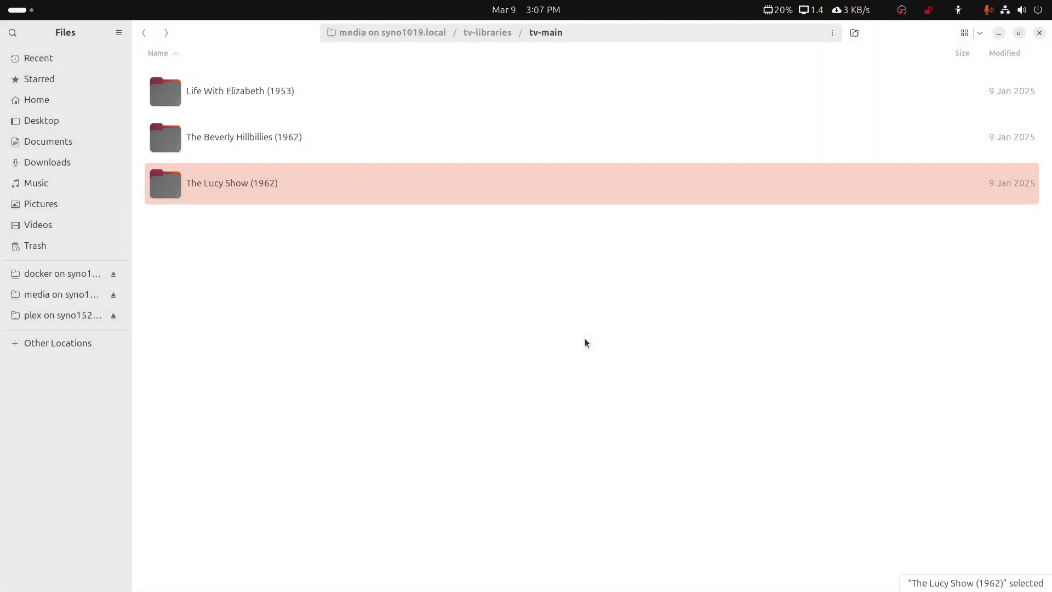
- Browse to Season 01 of The Lucy Show (1962) in tv-main and play episode S01E02
double_click(241, 181)
double_click(217, 92)
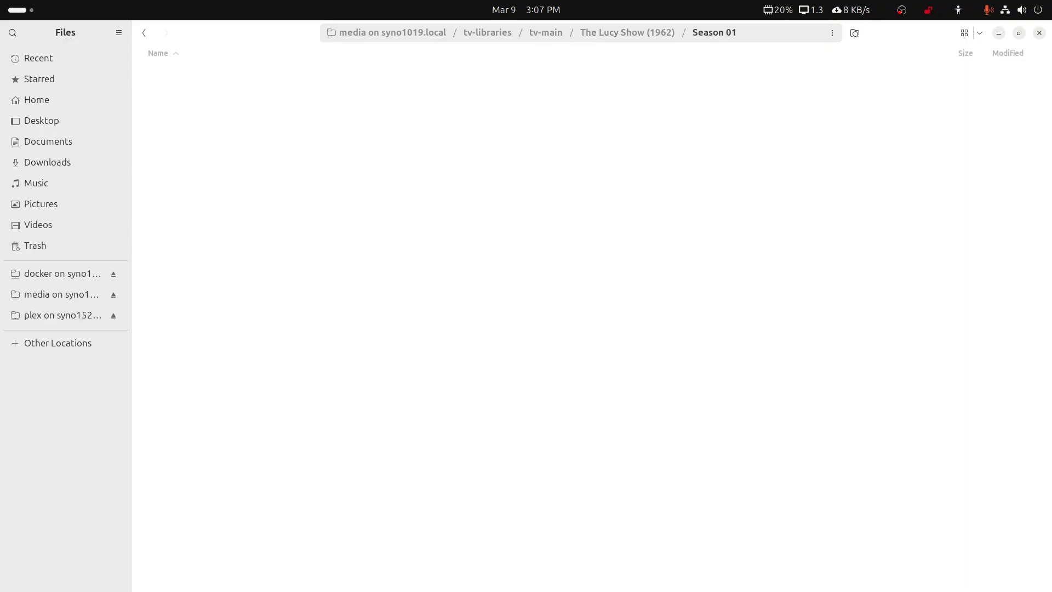
double_click(253, 137)
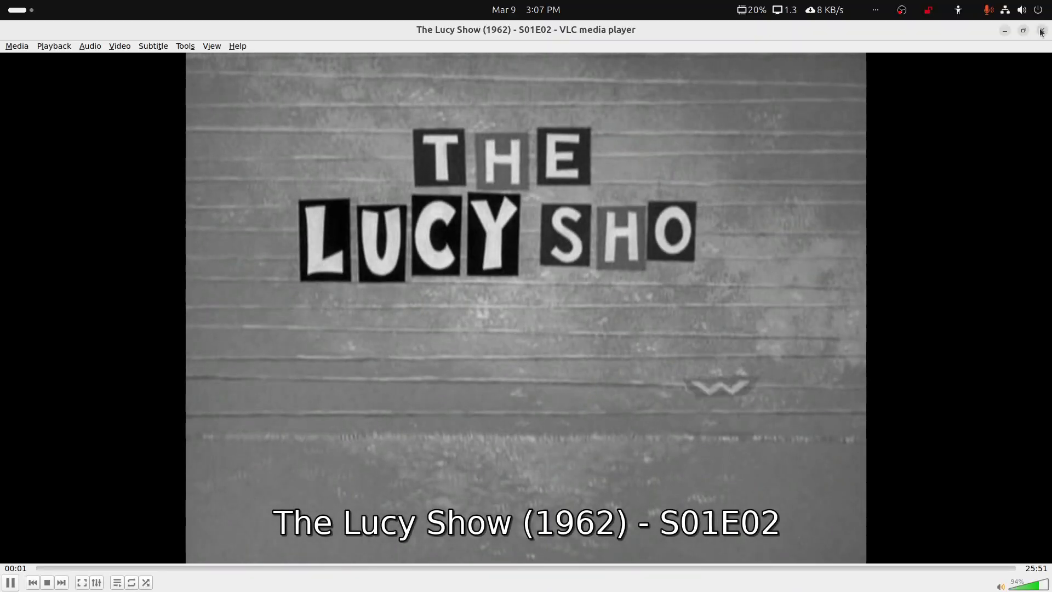
- Close the playing Lucy Show video, return to tv-libraries and open the tv-main folder with FileBot
key(ctrl+q)
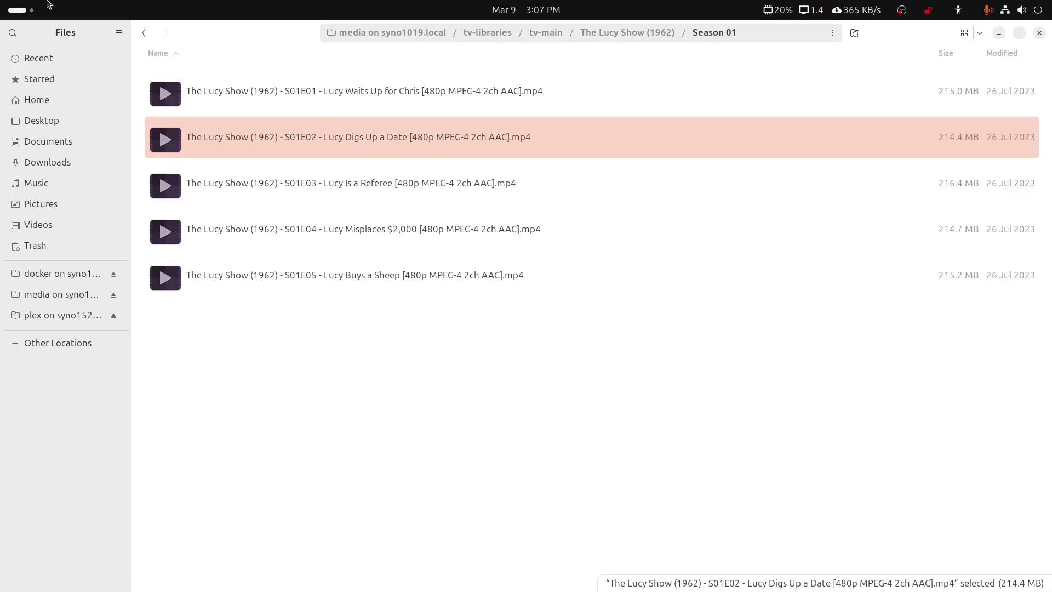
click(143, 34)
click(143, 33)
click(143, 33)
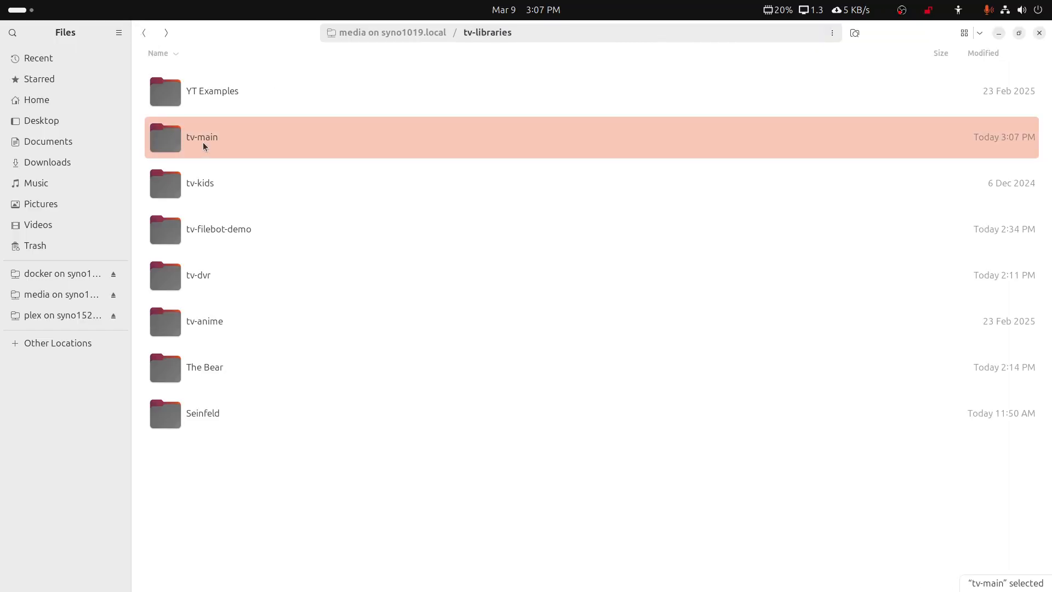
right_click(203, 145)
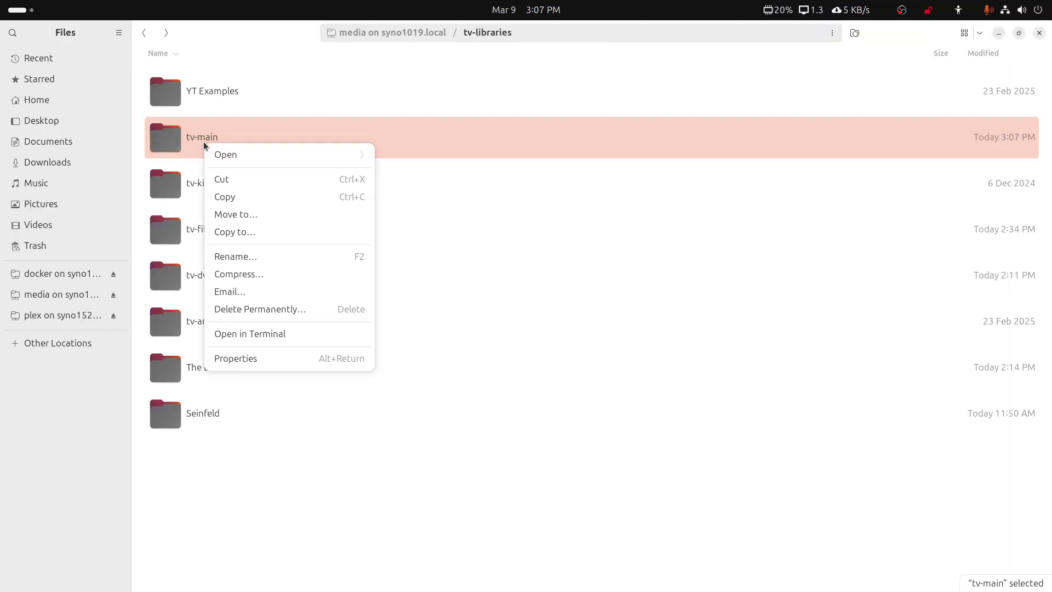
click(243, 157)
click(243, 237)
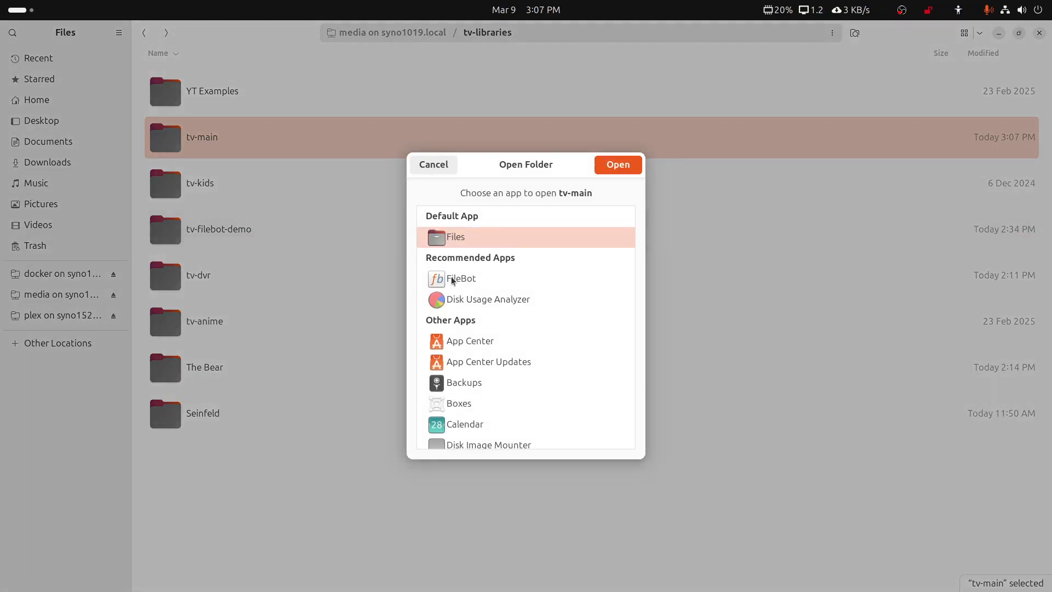
click(451, 278)
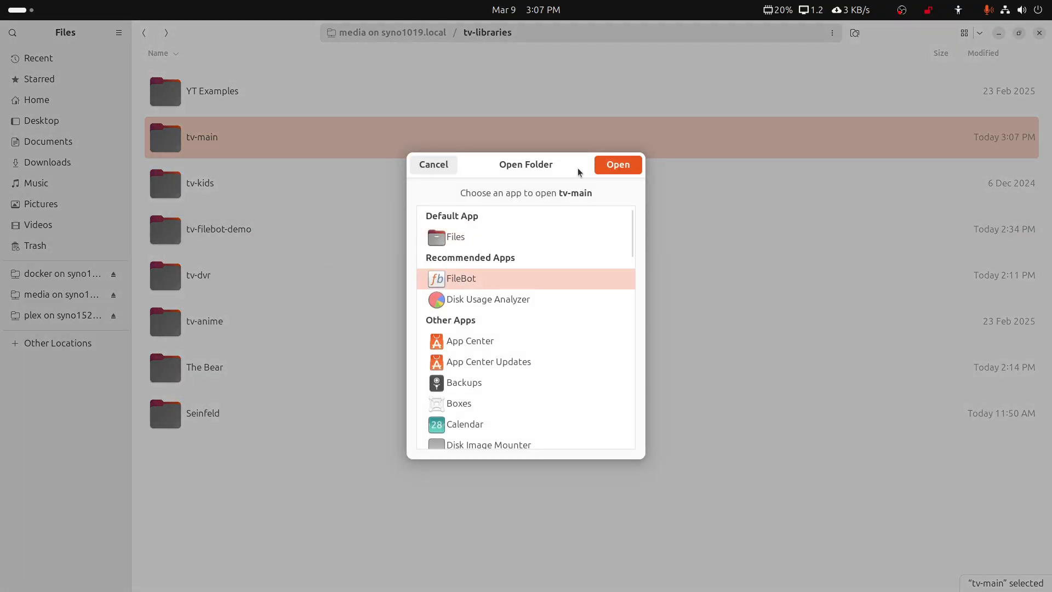
click(623, 163)
double_click(604, 37)
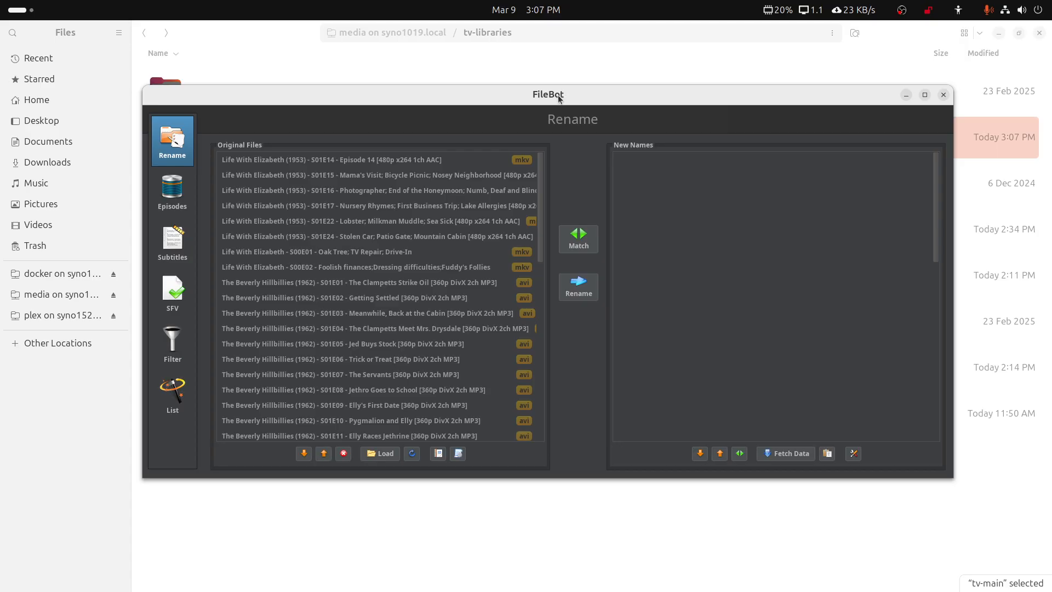
- Minimize Files, review the tv-main episodes in the Original Files list and close that FileBot window
click(997, 33)
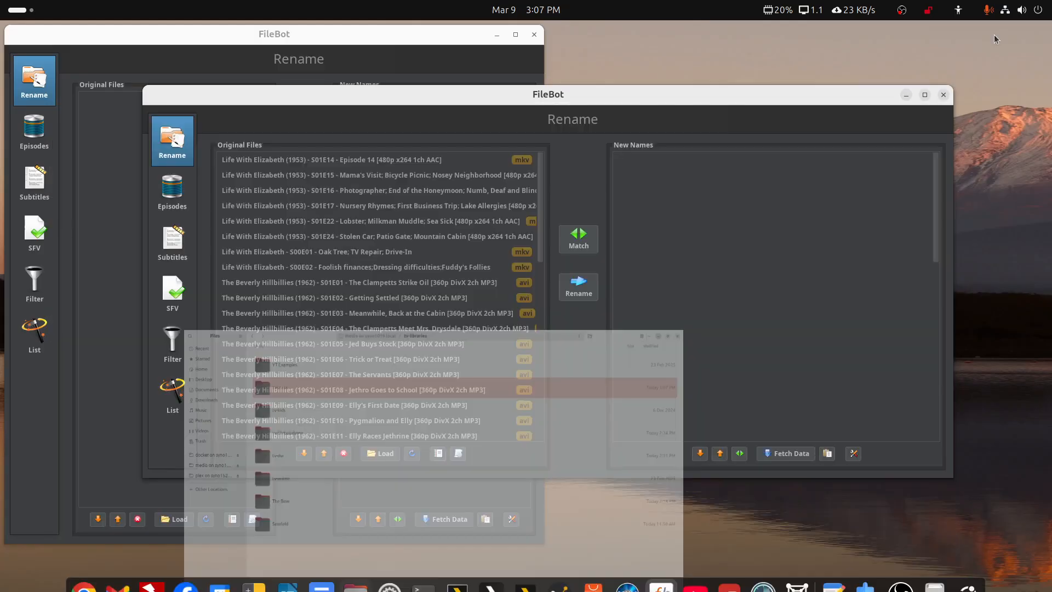
scroll(327, 404, down, 4)
scroll(326, 399, down, 2)
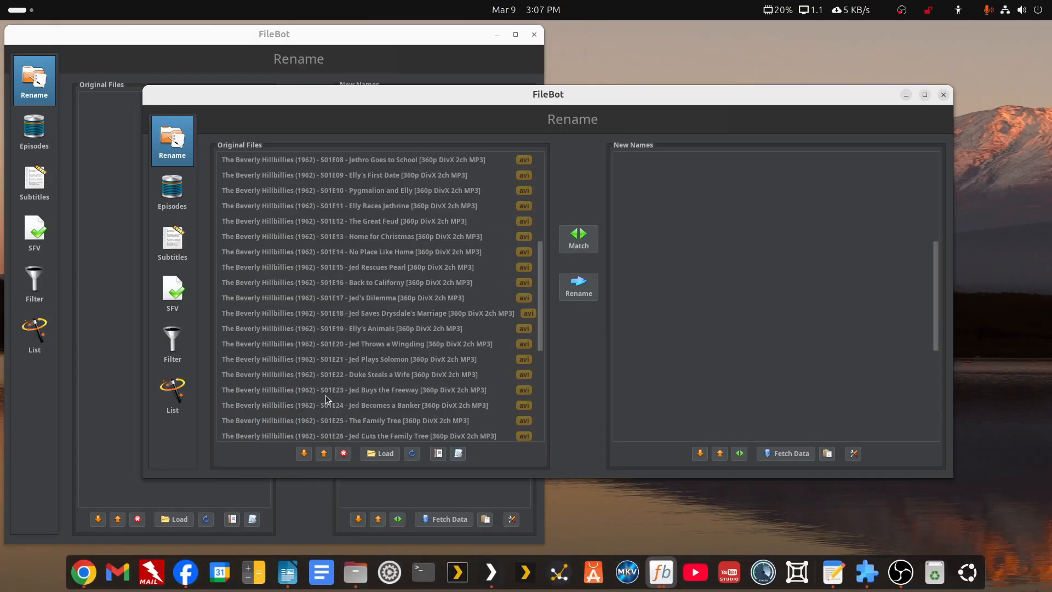
scroll(326, 399, up, 4)
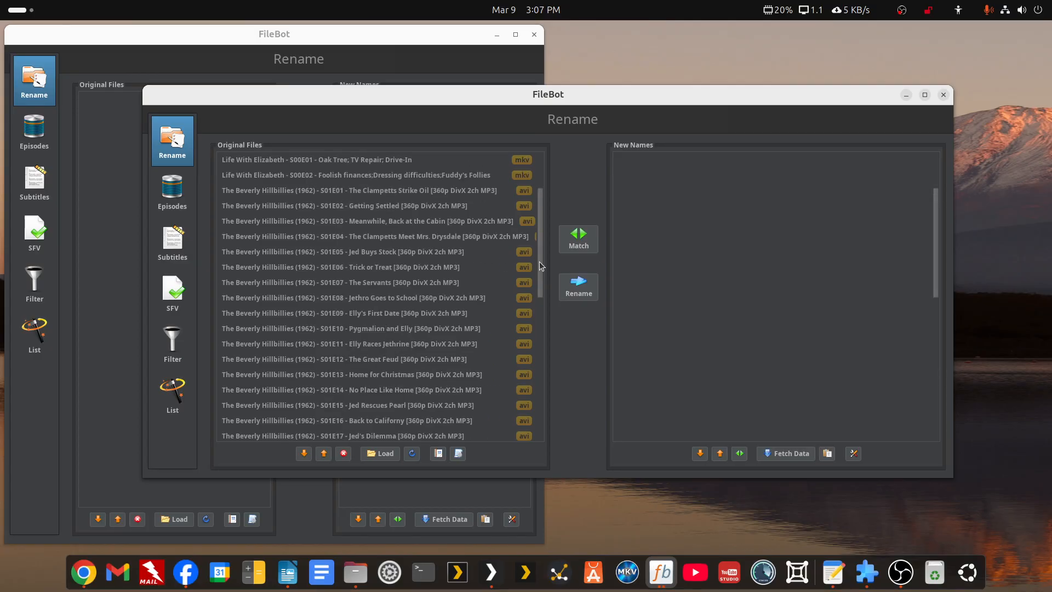
click(943, 95)
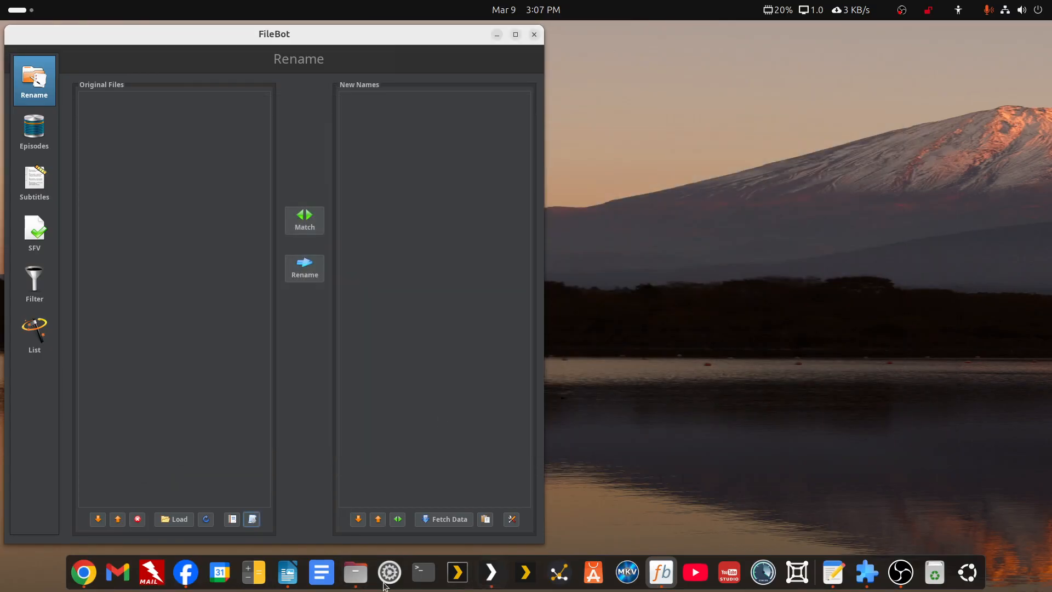
- Return to Files, browse to movie-main in movie-libraries and check the contents of The Magnificent Seven (1960) folder
click(355, 572)
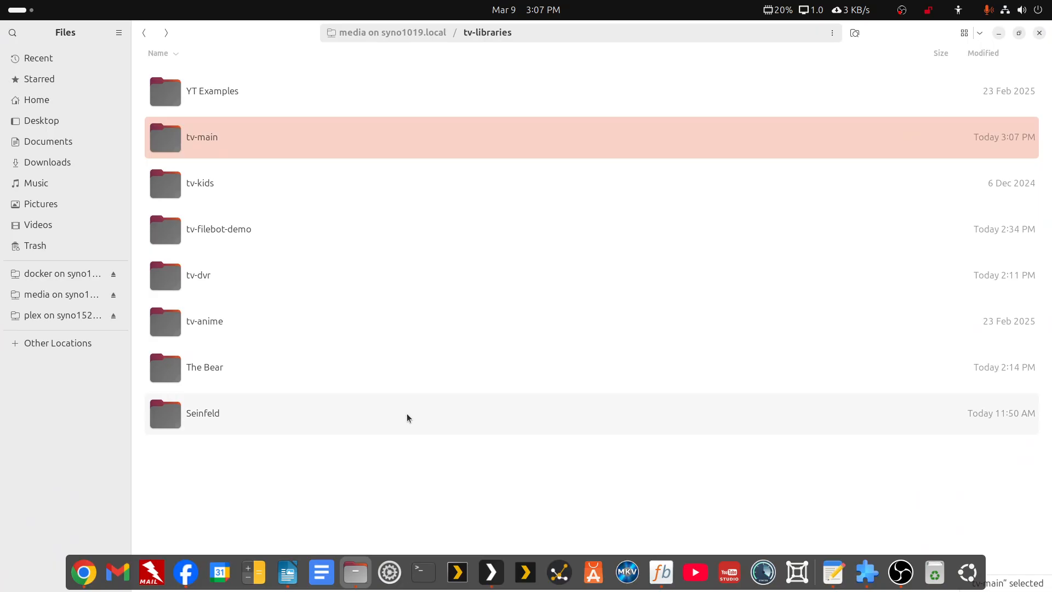
click(143, 34)
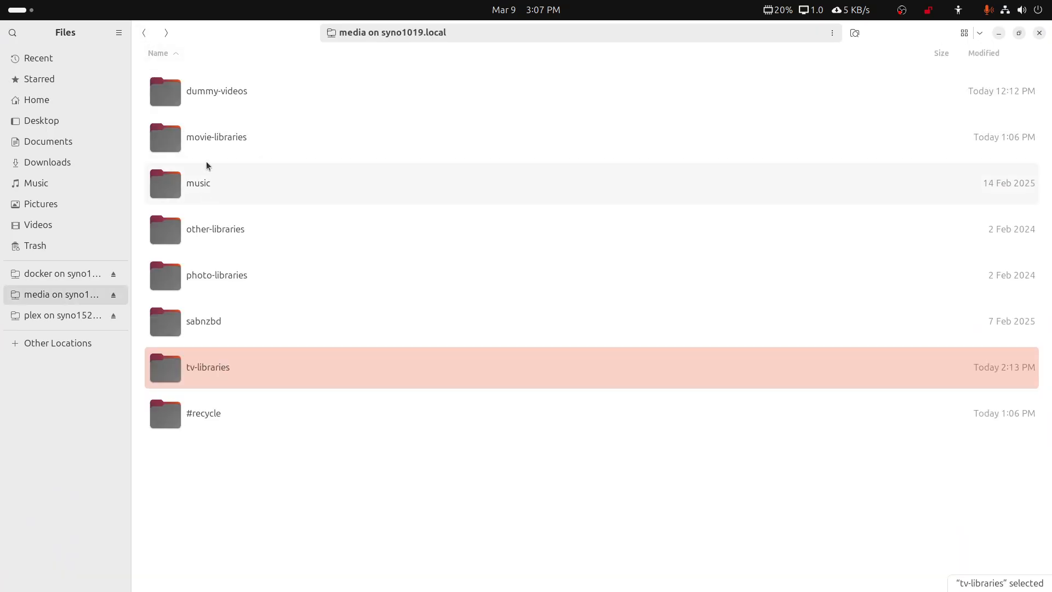
double_click(216, 137)
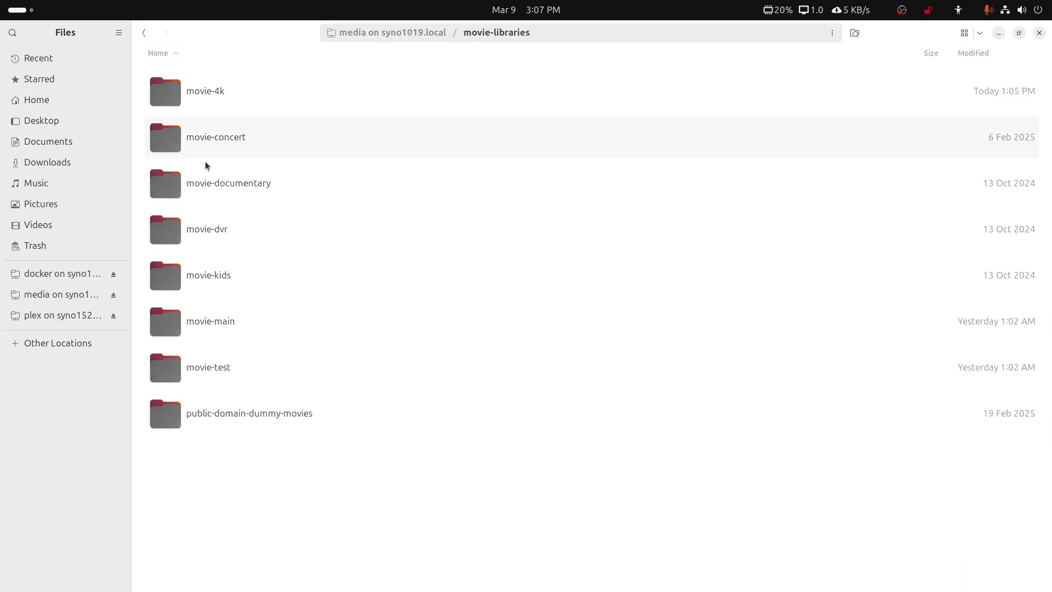
double_click(201, 319)
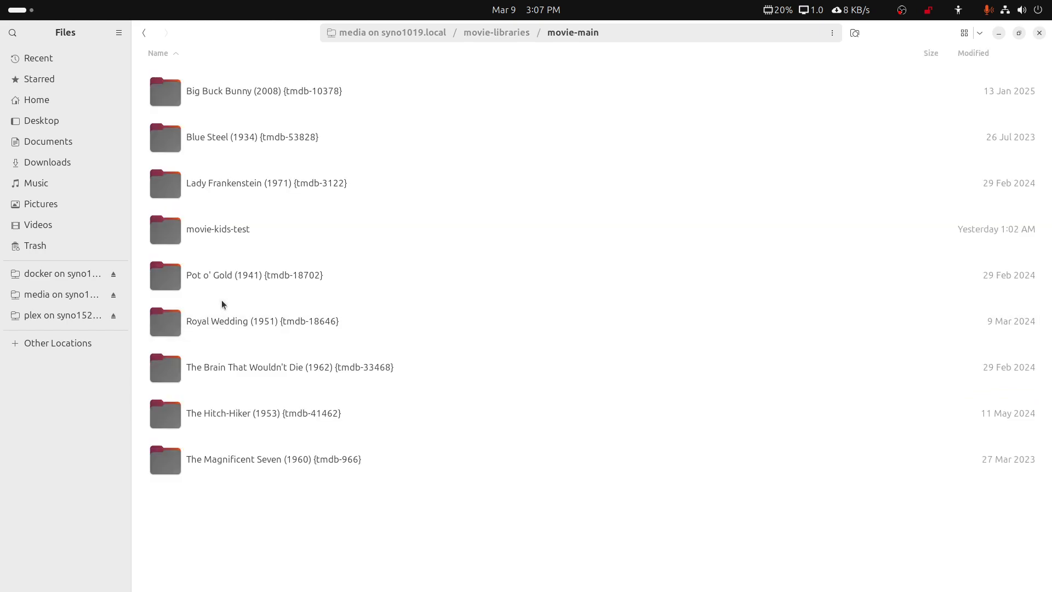
double_click(233, 465)
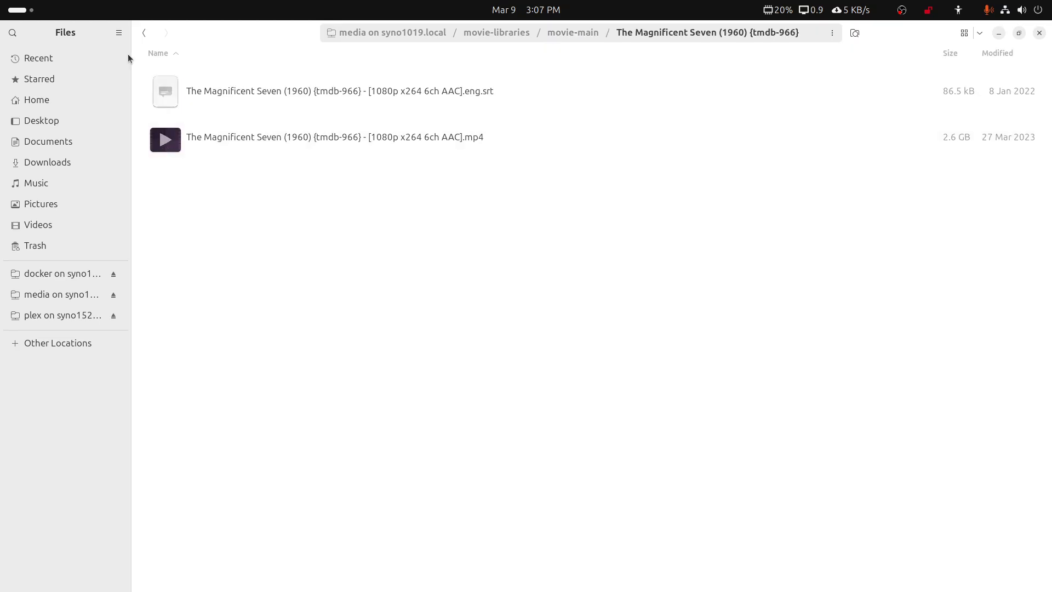
click(146, 37)
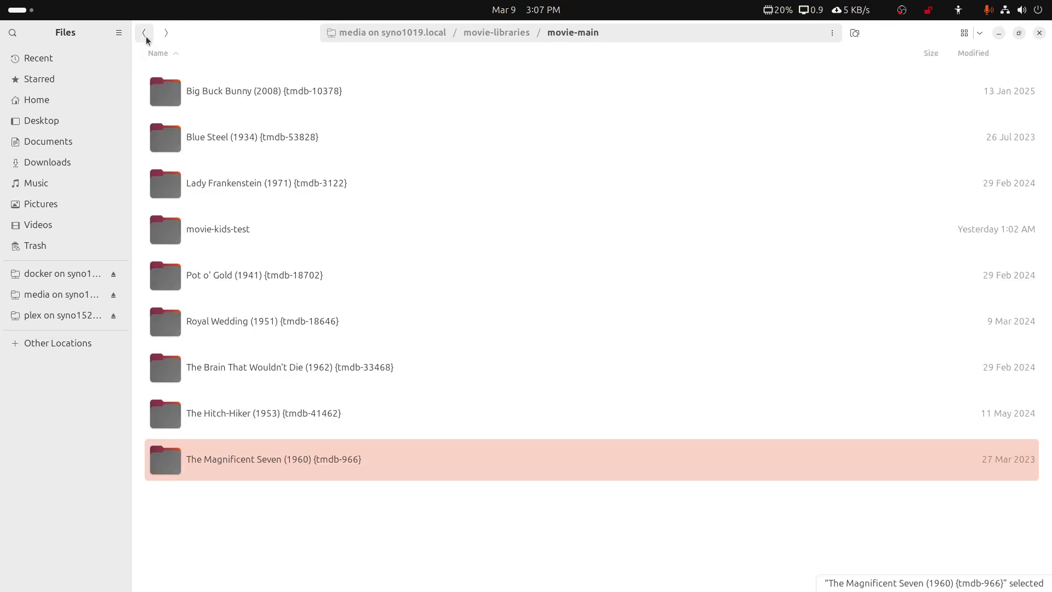
- Open the movie-main folder from movie-libraries with FileBot and maximize its window
click(145, 36)
right_click(227, 324)
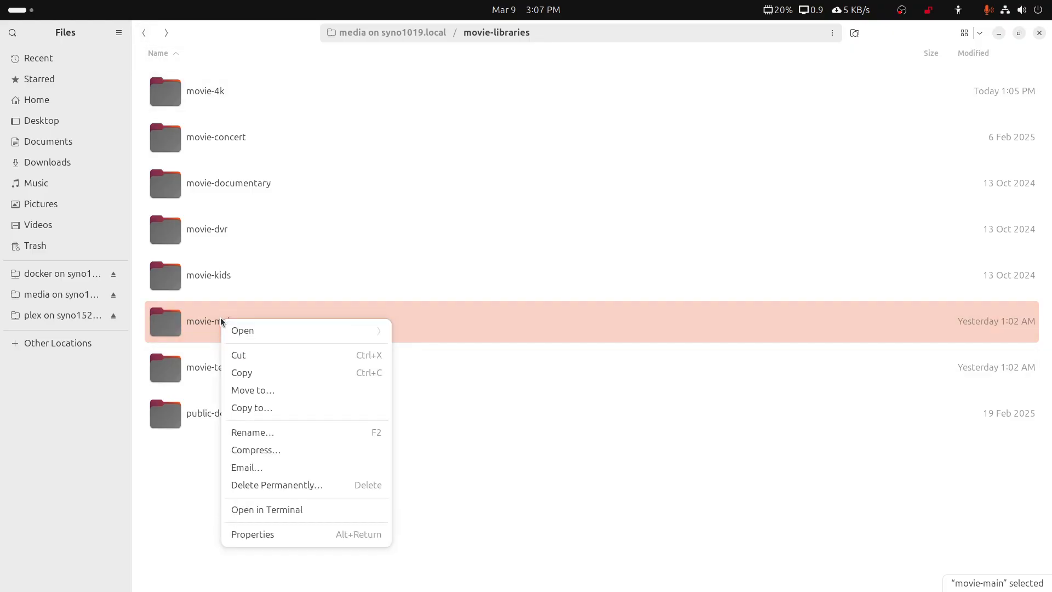
click(264, 330)
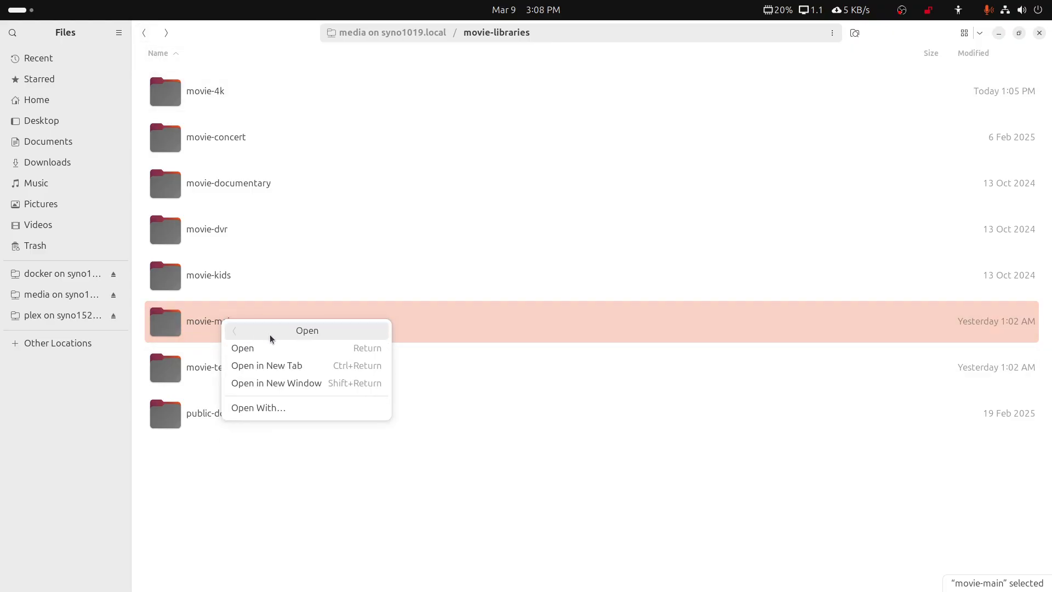
click(246, 408)
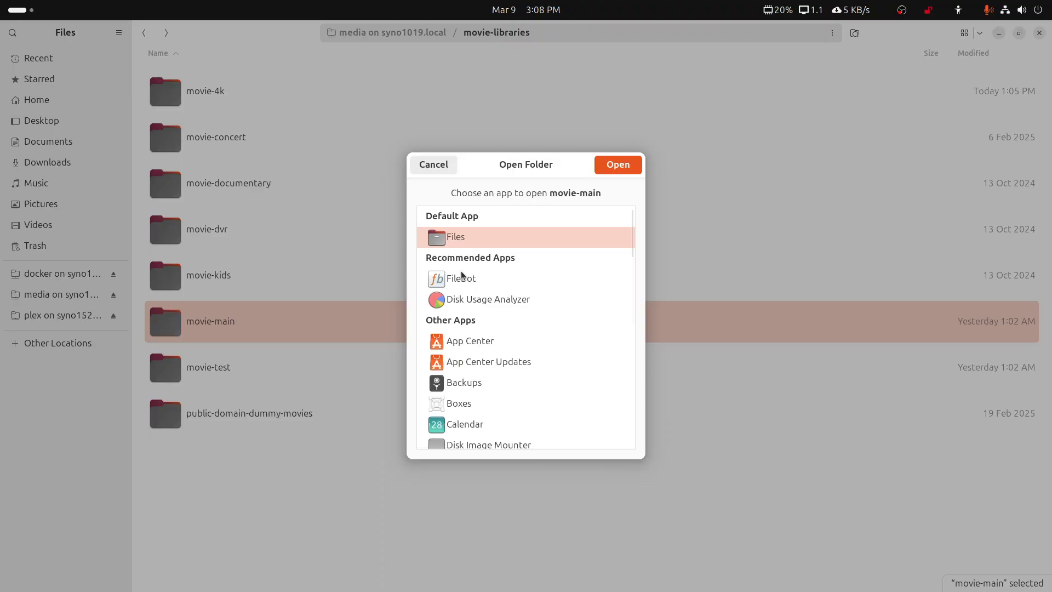
key(Down)
click(617, 170)
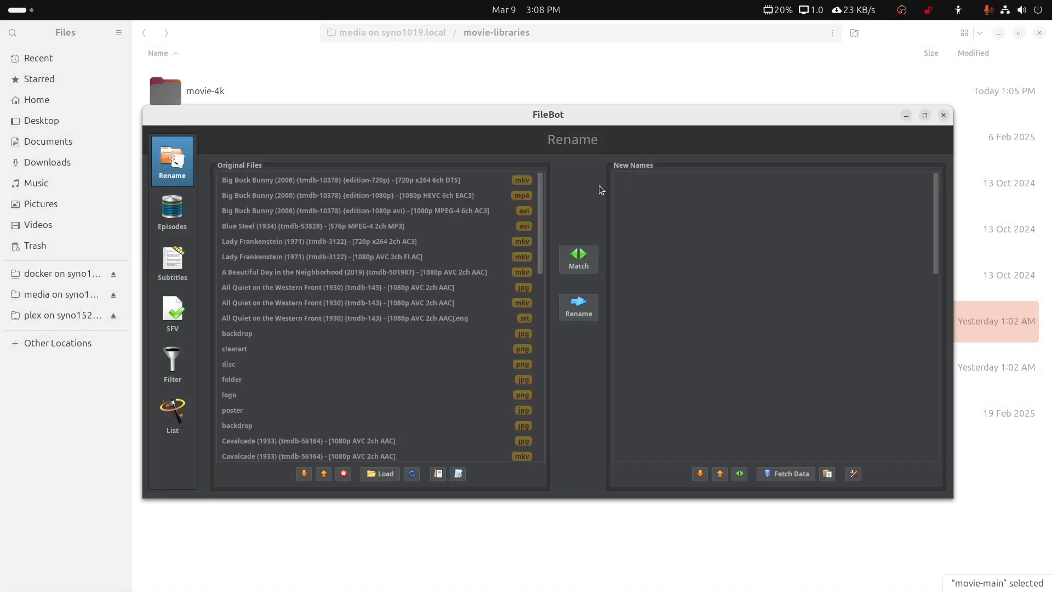
double_click(554, 119)
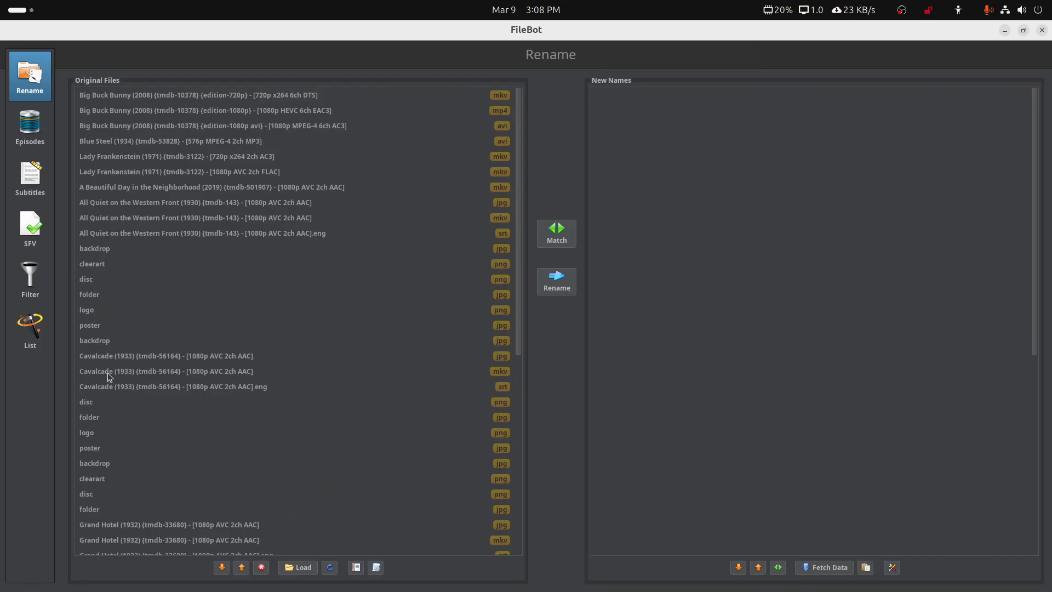
- Inspect the artwork entries such as clearart, backdrop and logo among the original files, and close this FileBot window
click(98, 265)
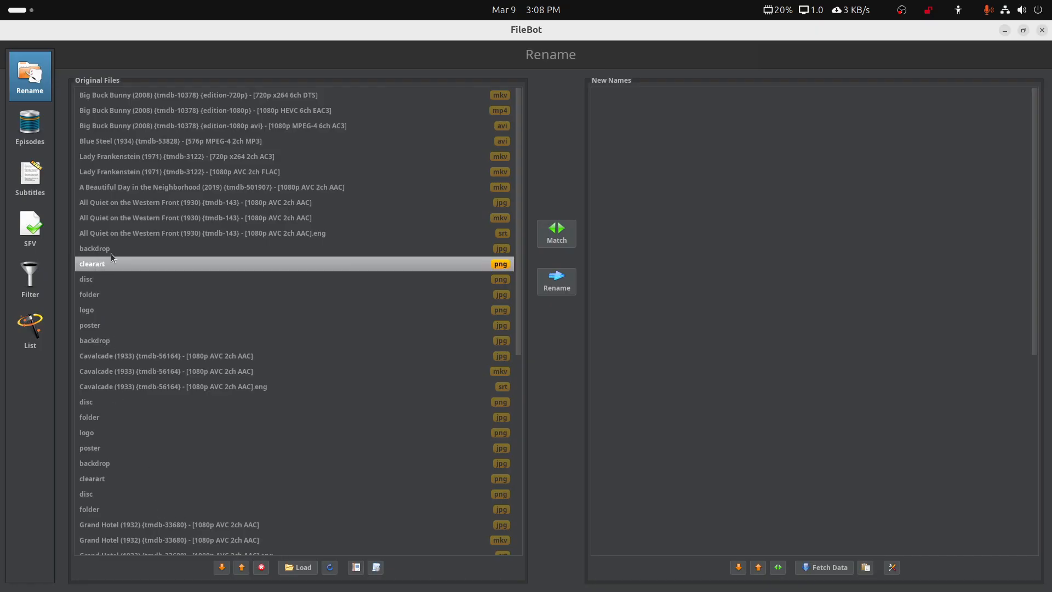
click(114, 247)
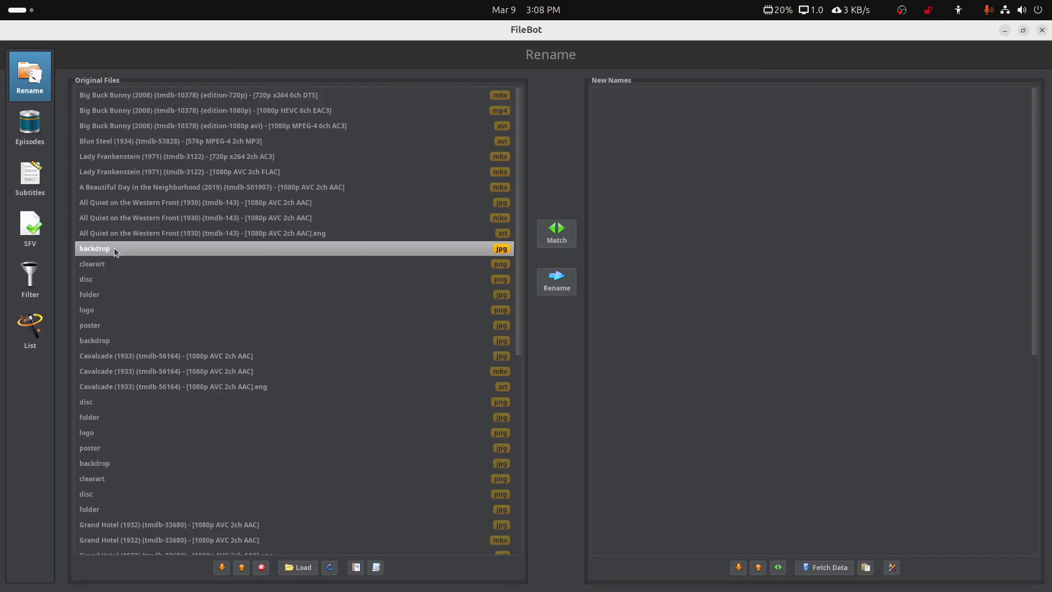
click(93, 448)
click(91, 436)
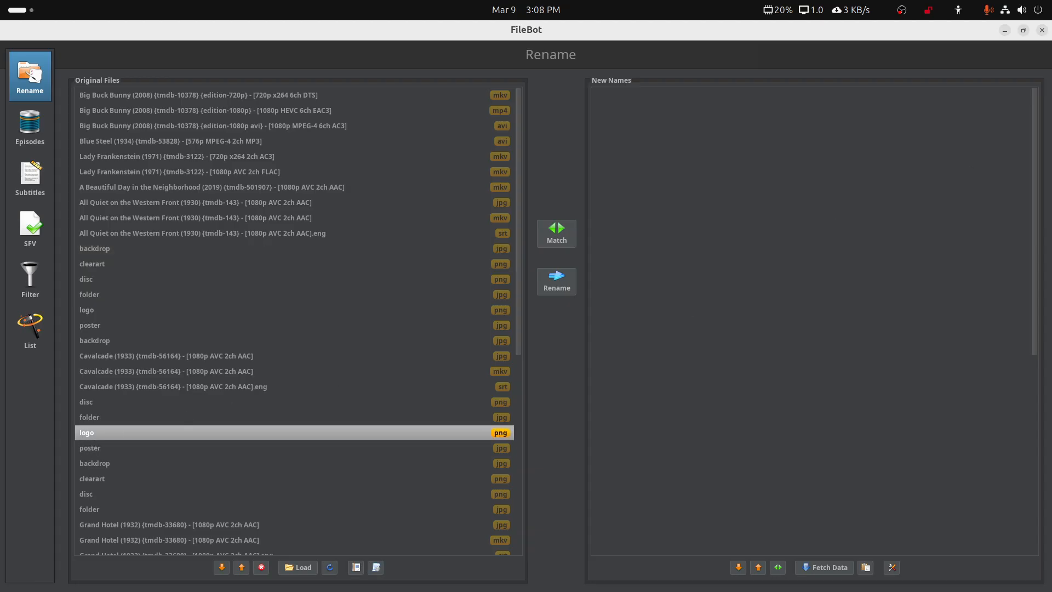
click(1041, 30)
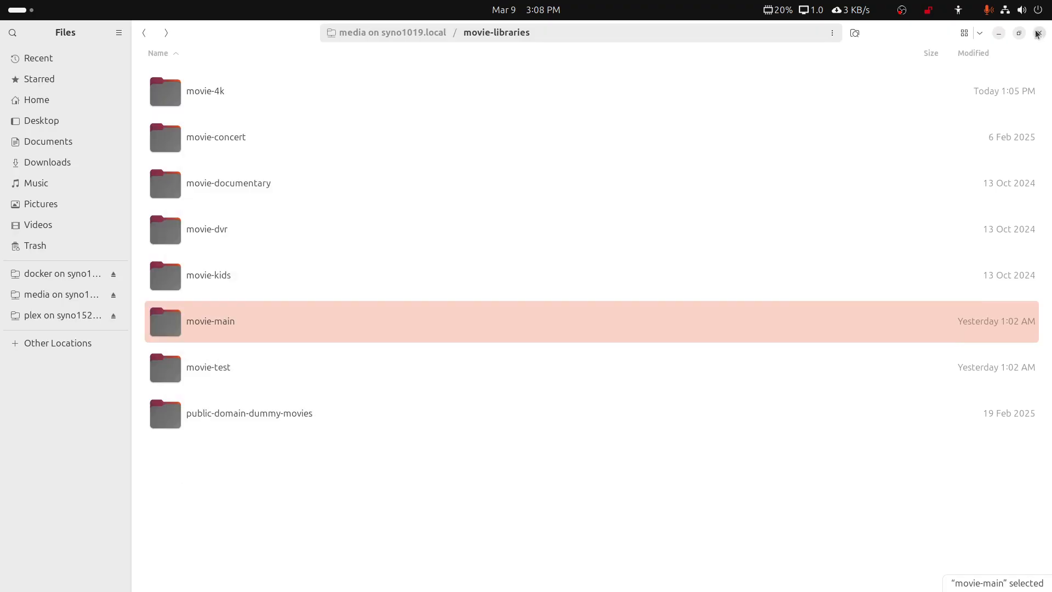
- Check the Big Buck Bunny, Blue Steel and Lady Frankenstein folders in movie-main for artwork files
double_click(211, 320)
double_click(247, 91)
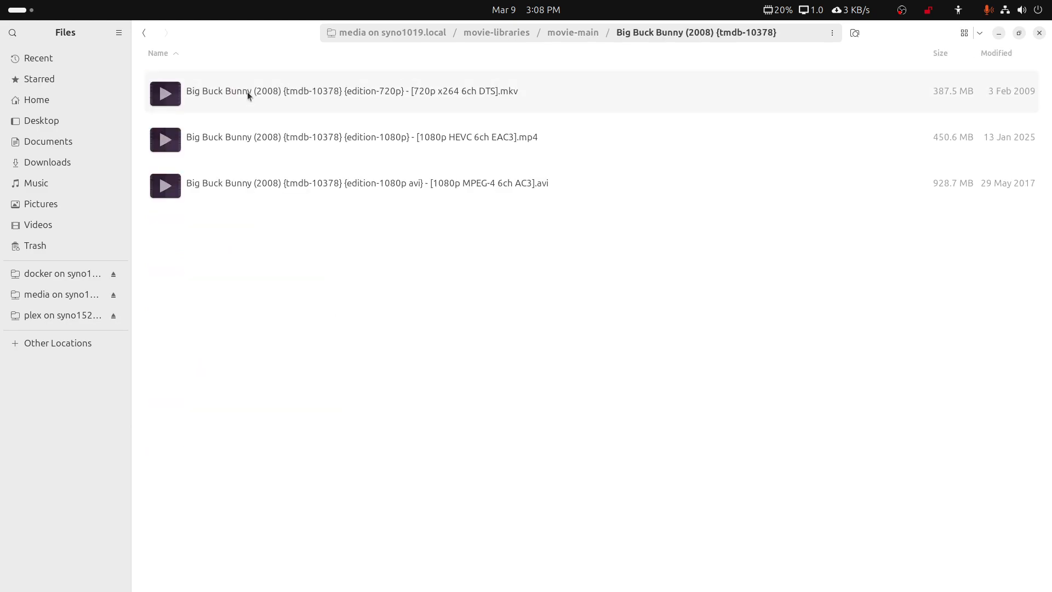
click(145, 33)
click(215, 140)
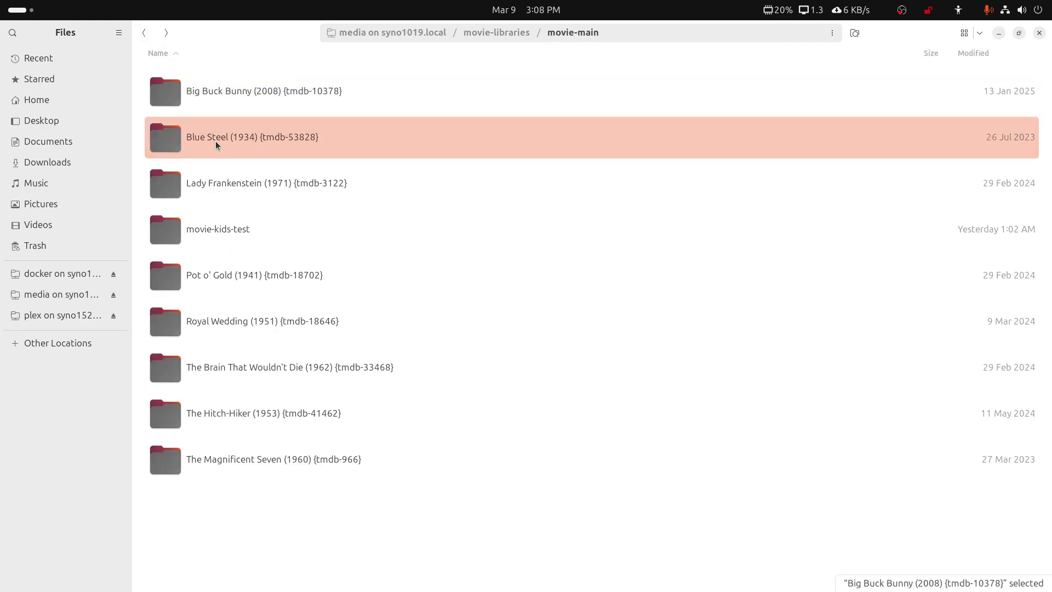
double_click(216, 140)
click(145, 34)
click(198, 185)
double_click(198, 185)
click(141, 35)
- Examine the All Quiet on the Western Front (1930) folder inside movie-kids-test and return to movie-kids-test
click(234, 238)
double_click(233, 241)
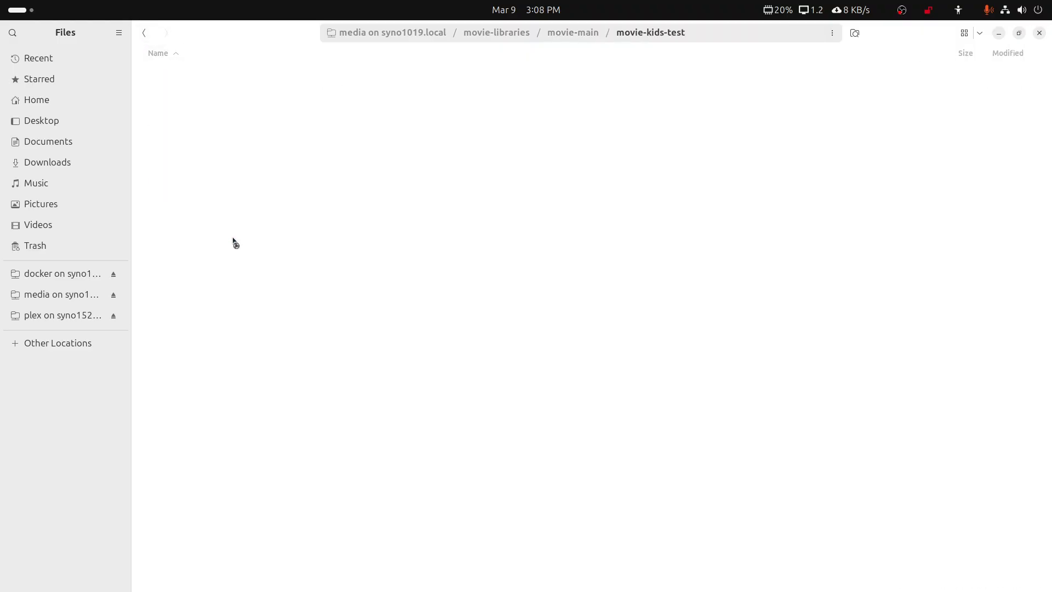
double_click(230, 136)
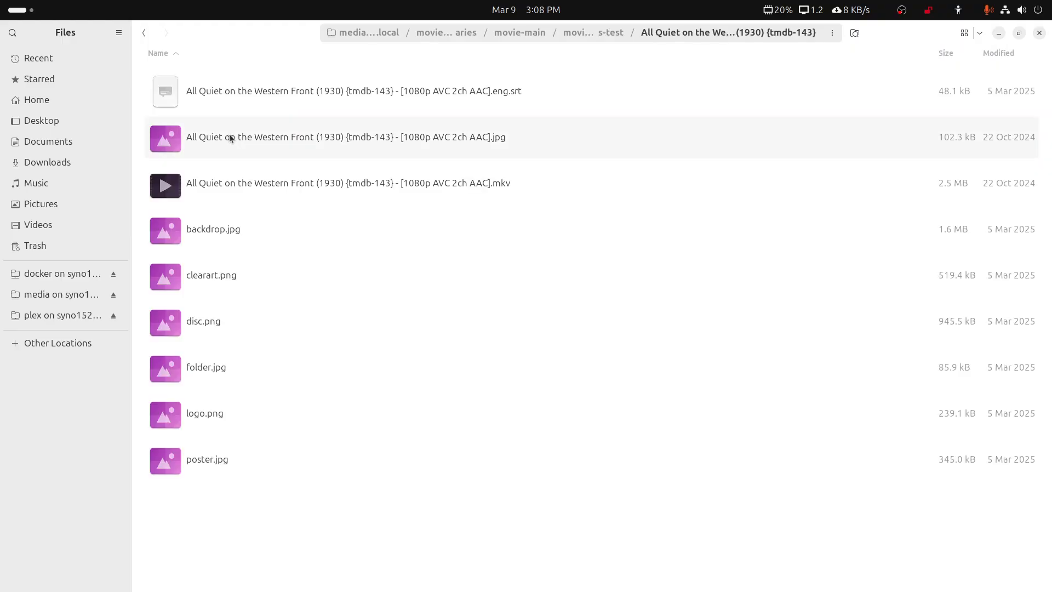
click(146, 35)
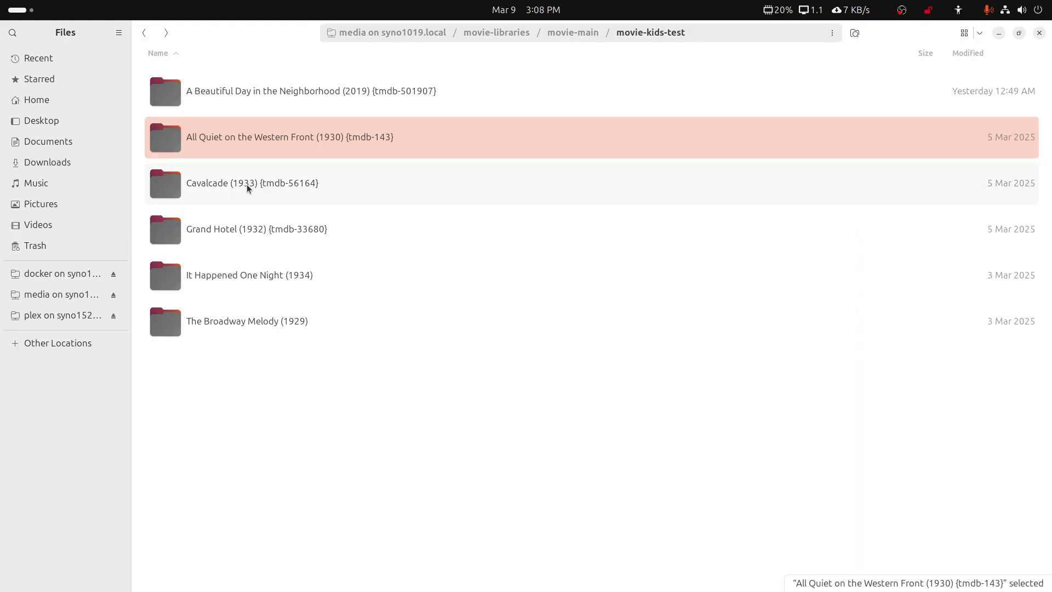
- Permanently delete the movie-kids-test folder from movie-main
click(144, 33)
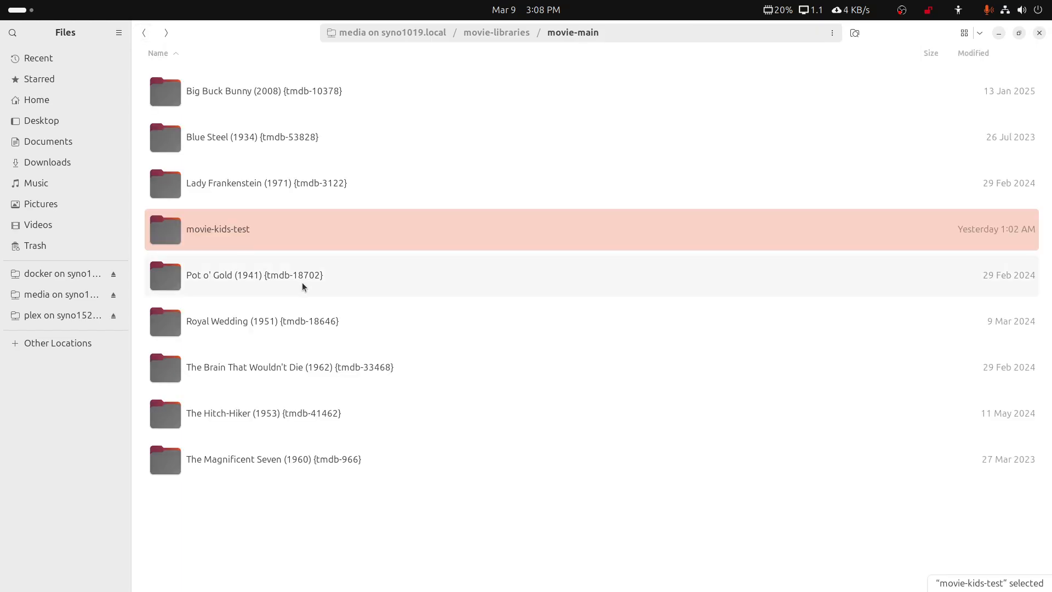
key(shift+Delete)
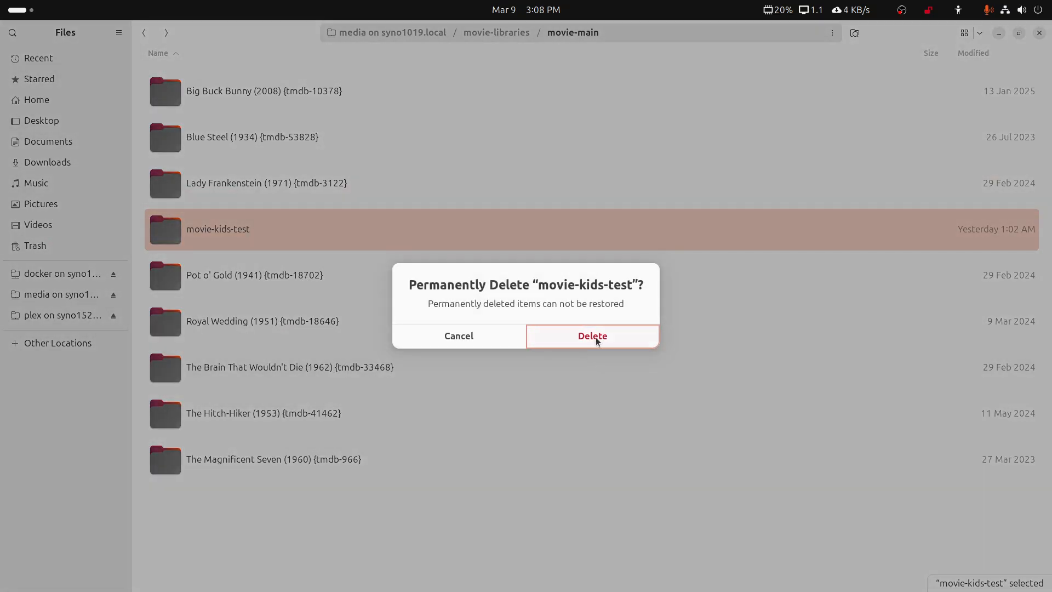
click(596, 334)
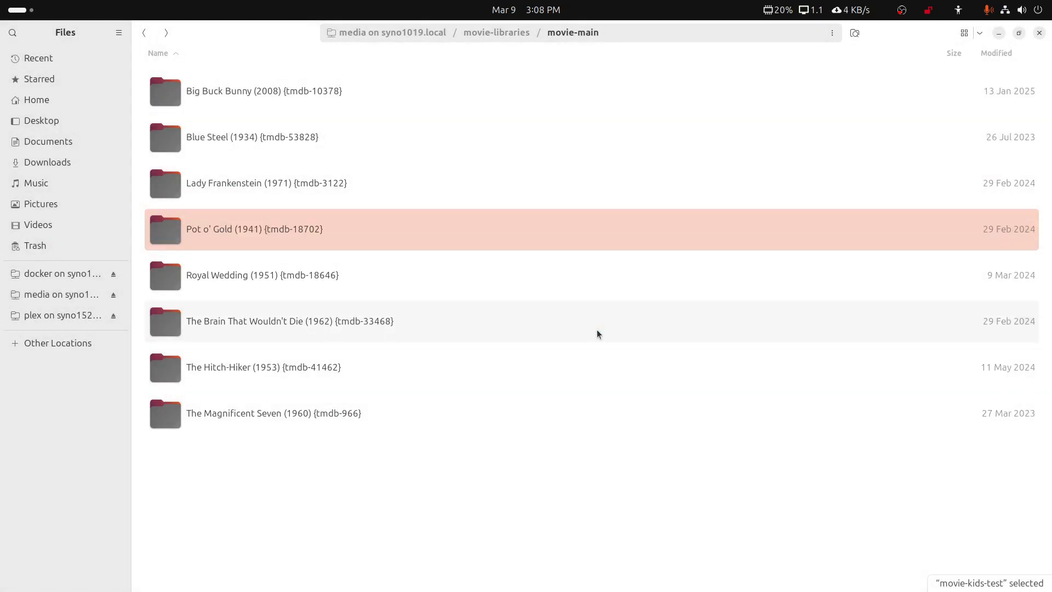
- Return to the movie-libraries folder and open the movie-main folder in FileBot
click(146, 33)
right_click(200, 325)
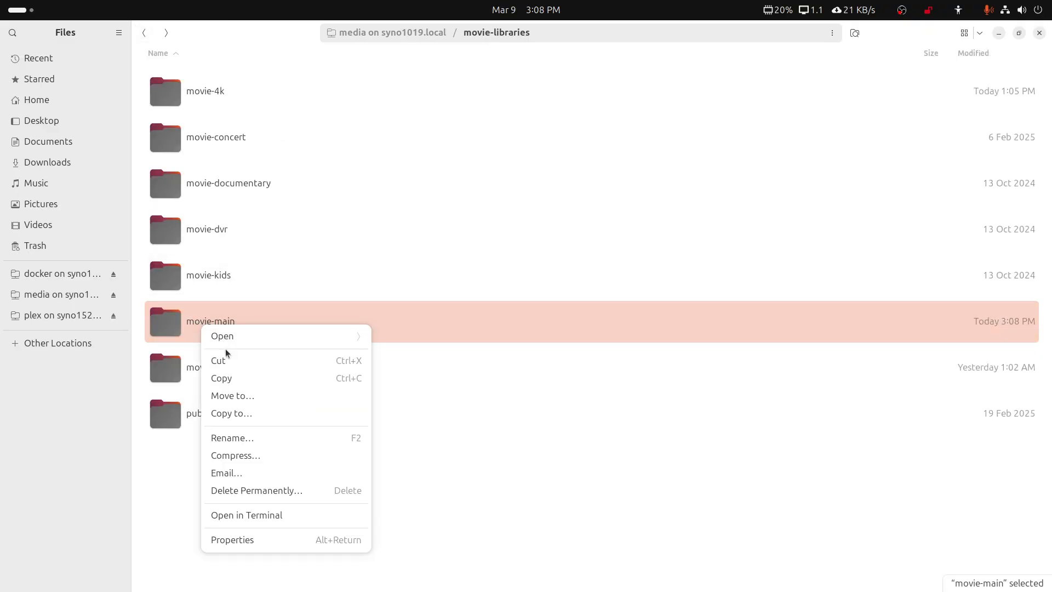
click(229, 344)
click(235, 410)
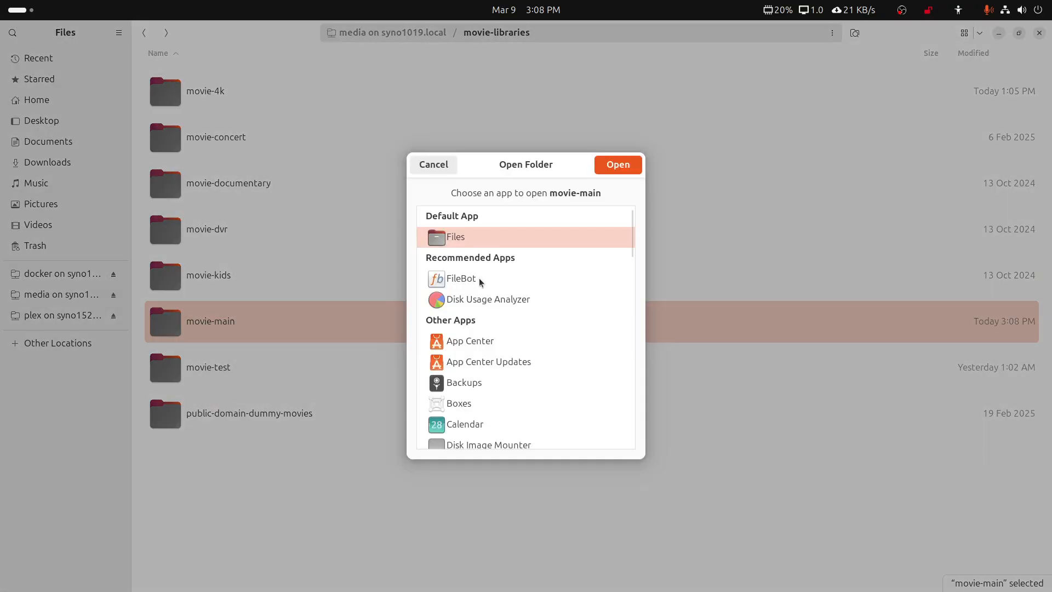
click(479, 278)
click(606, 162)
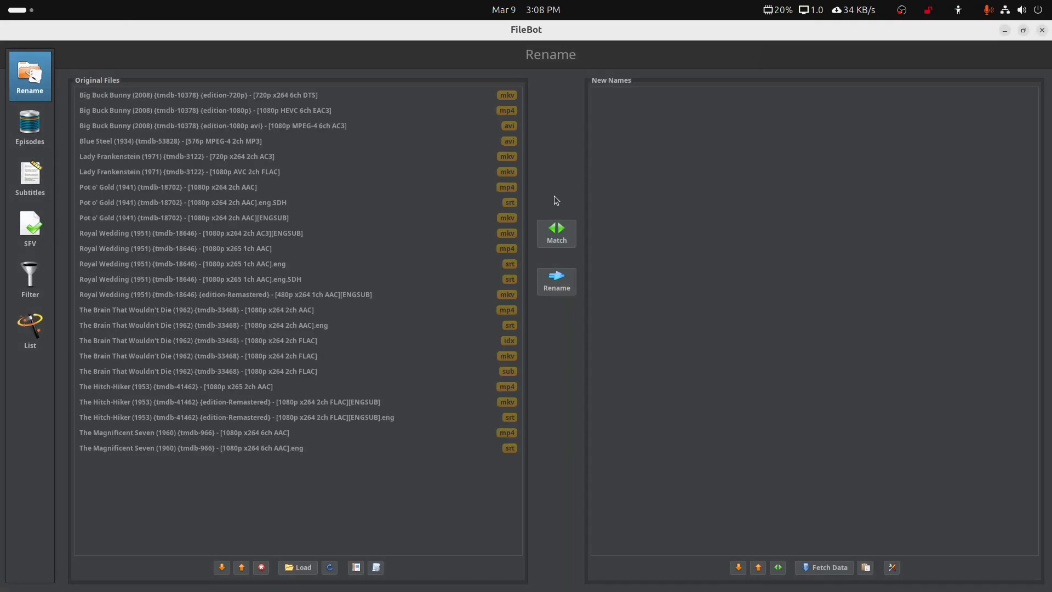
- Apply the Movie - TMDB Rename Only preset and compare original and new names for Big Buck Bunny, The Brain That Wouldn't Die, The Hitch-Hiker and Royal Wedding
click(376, 568)
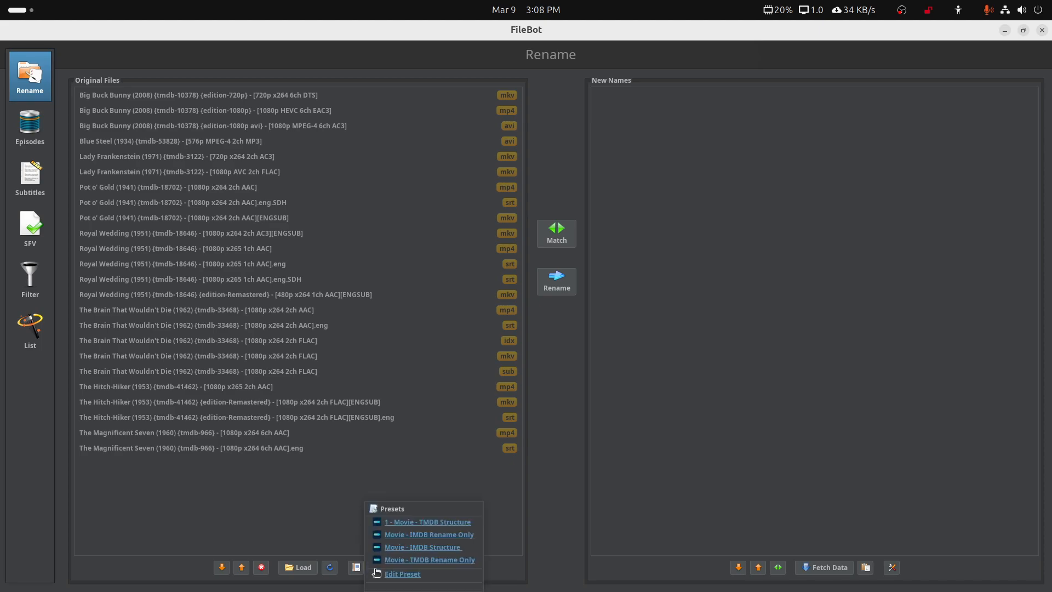
click(432, 560)
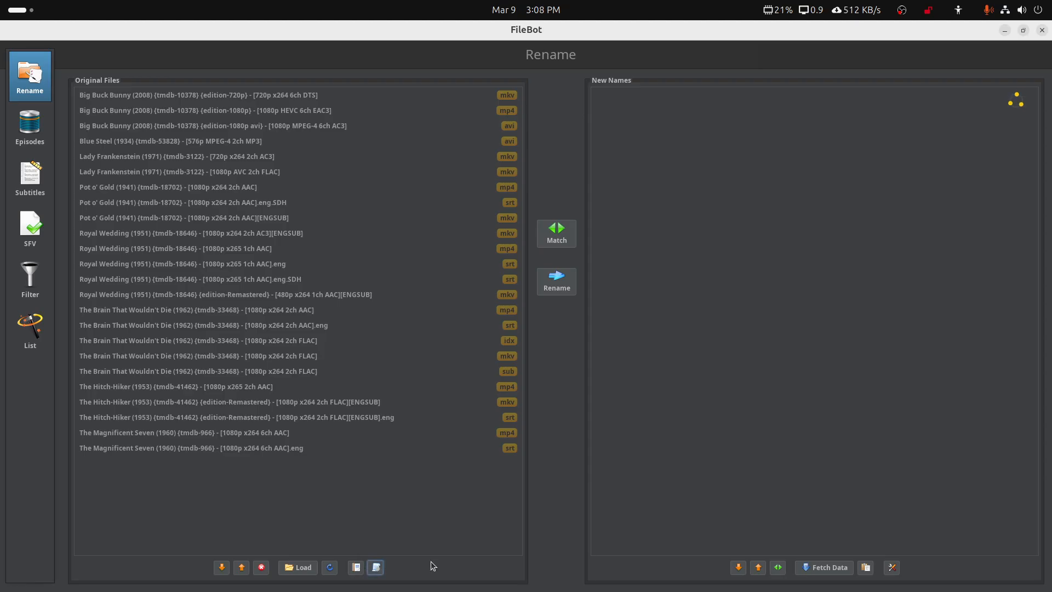
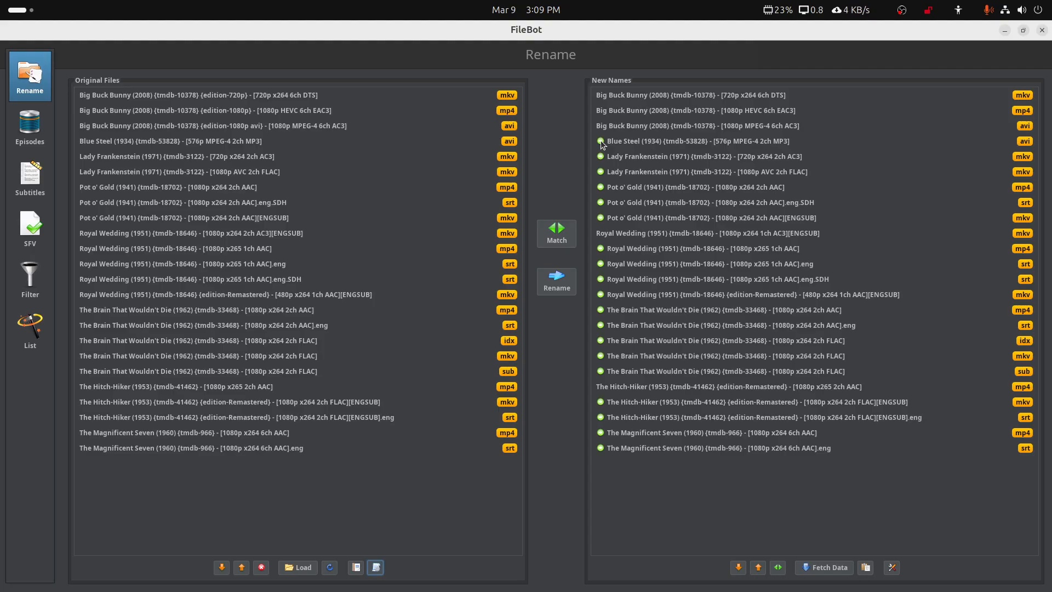
click(212, 127)
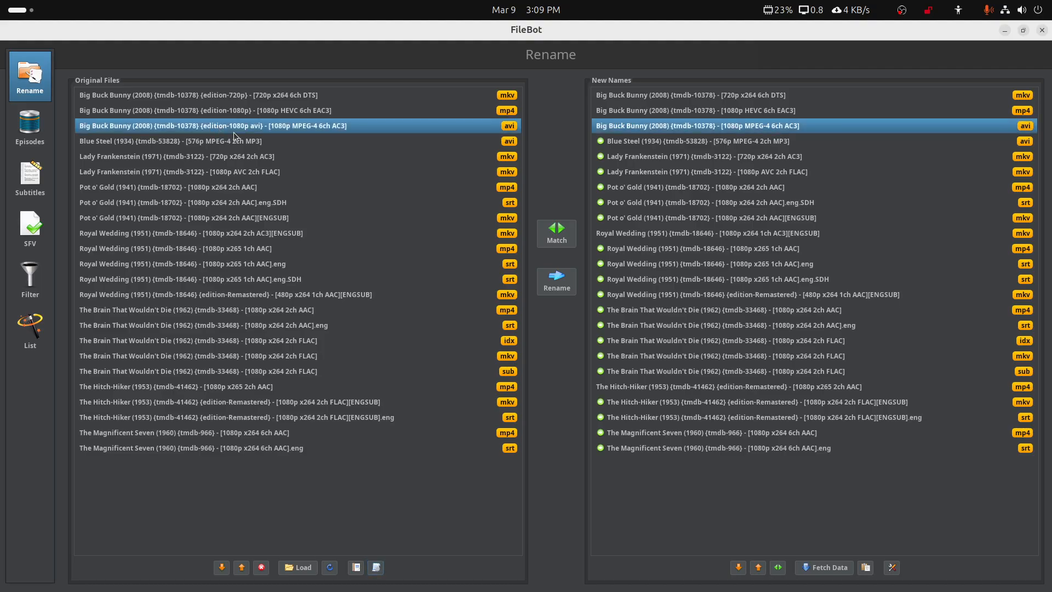
click(212, 95)
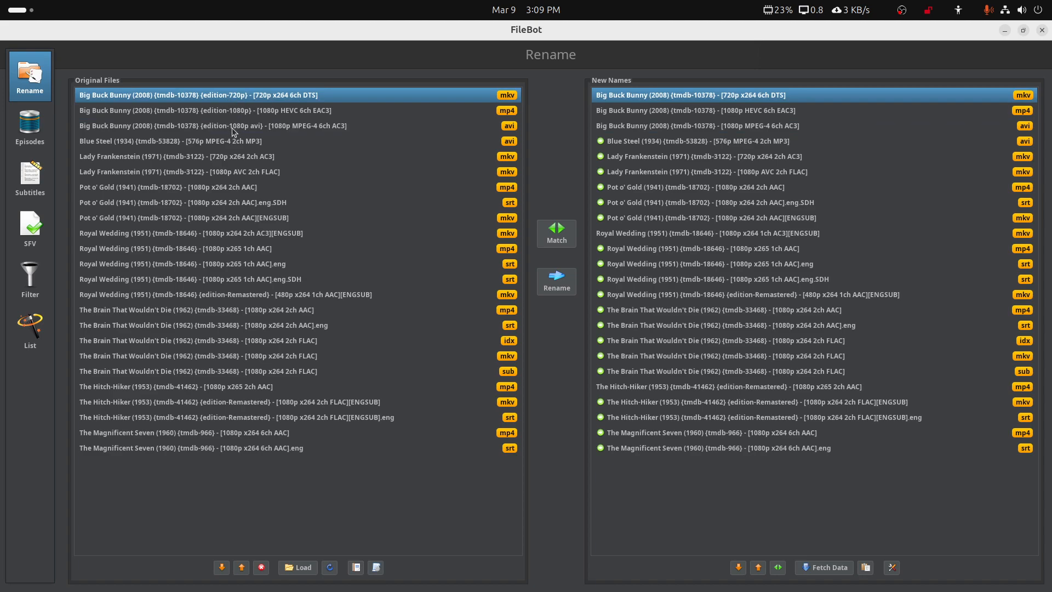
click(685, 127)
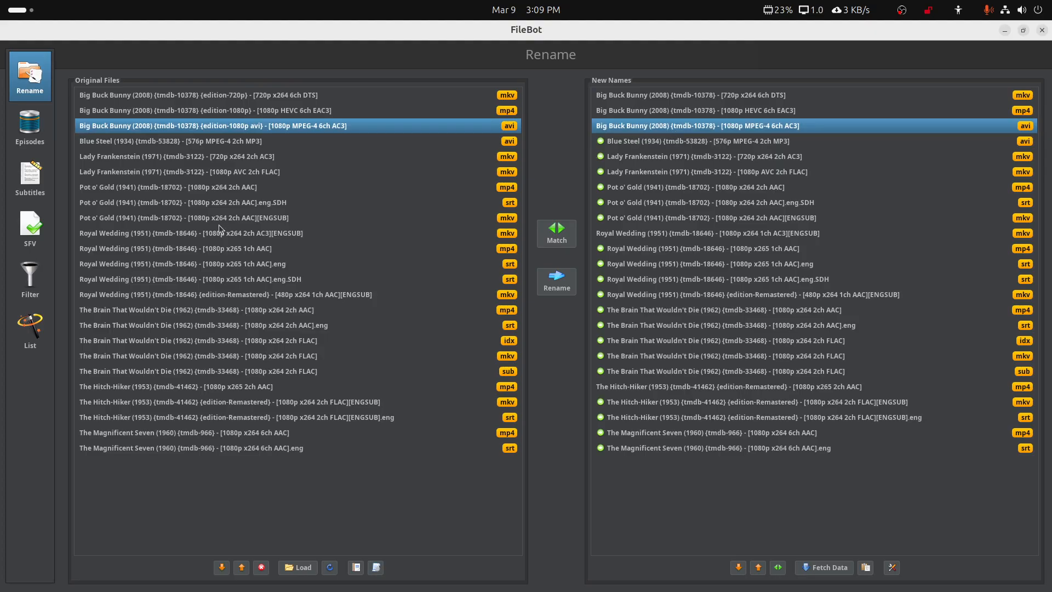
click(292, 375)
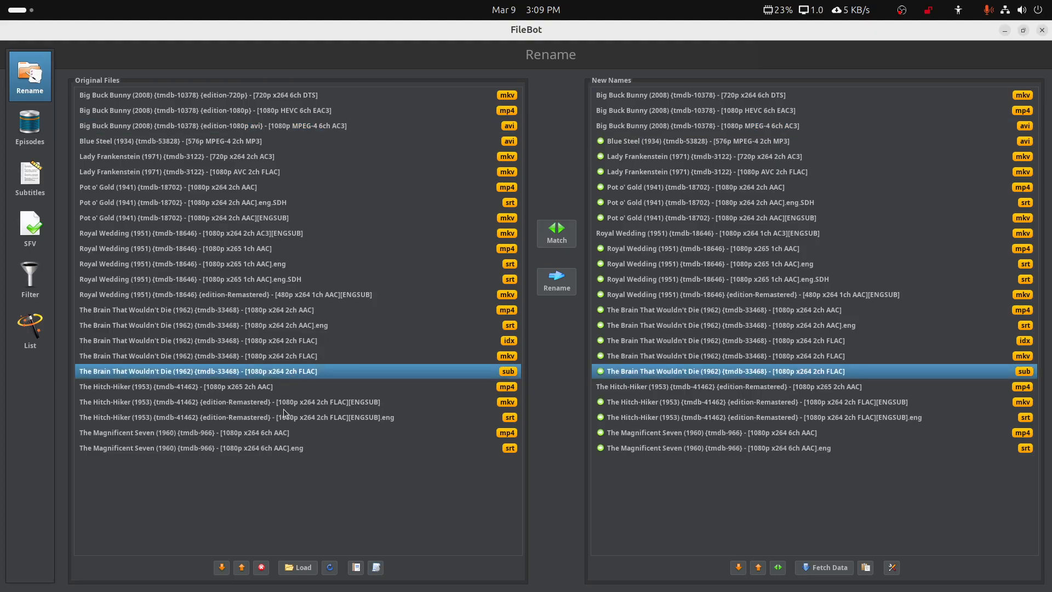
click(269, 388)
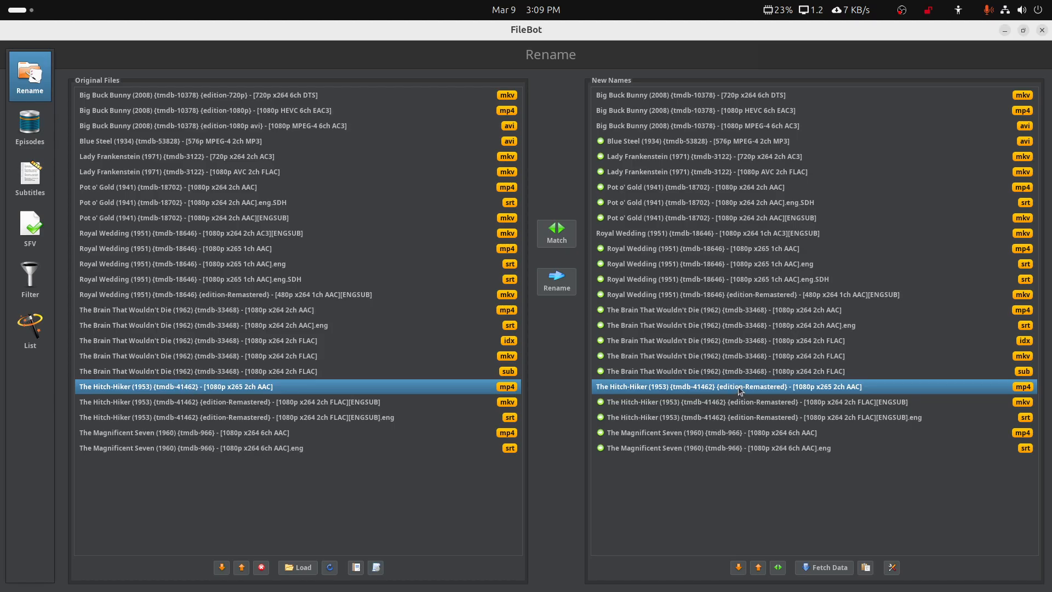
click(214, 295)
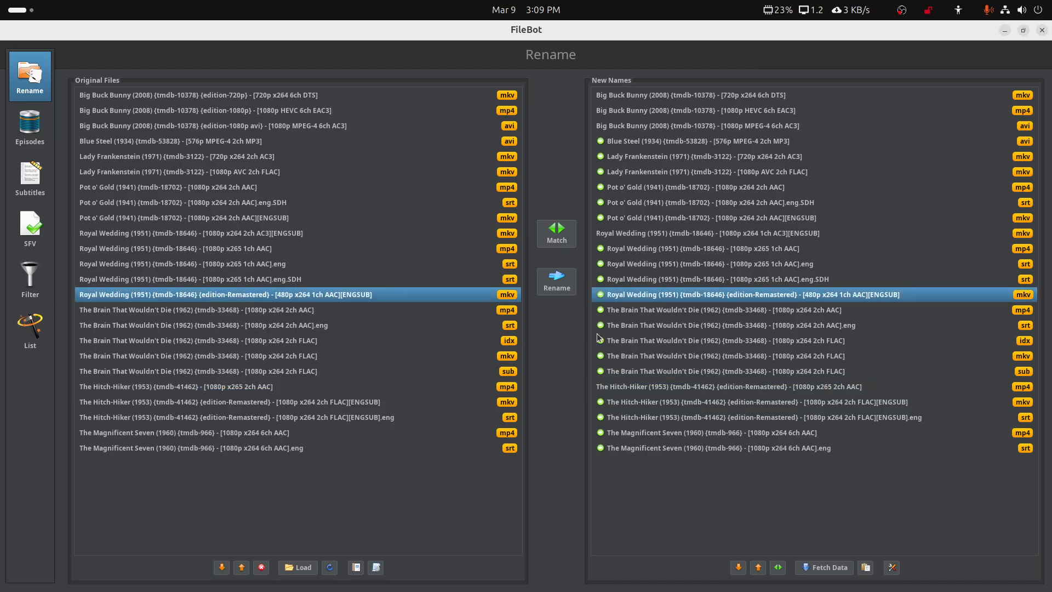
- Apply the Movie - IMDB Structure preset and examine the full folder paths and file names proposed for the movies
click(377, 567)
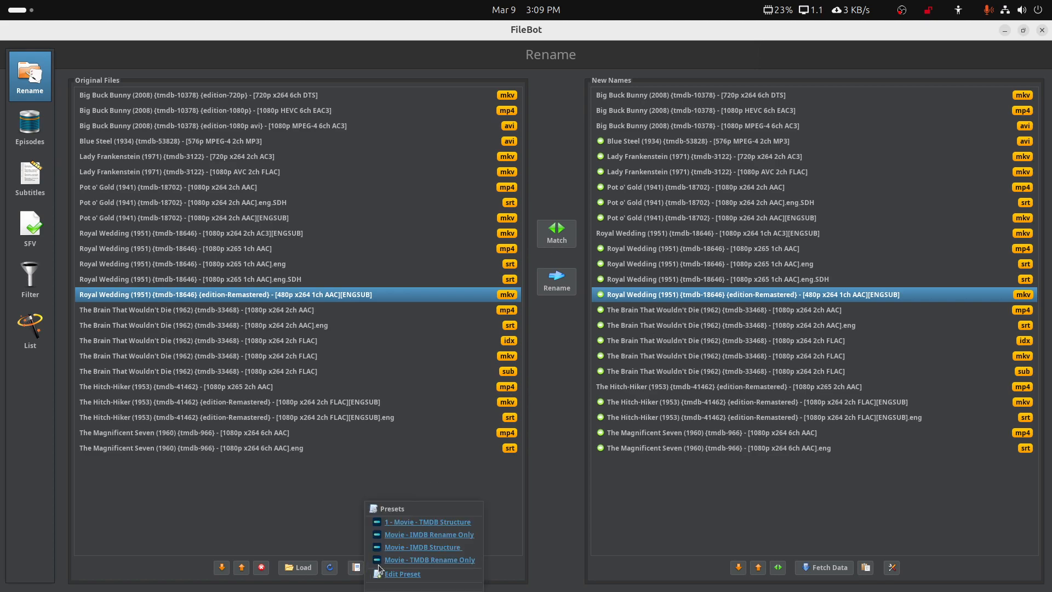
click(419, 547)
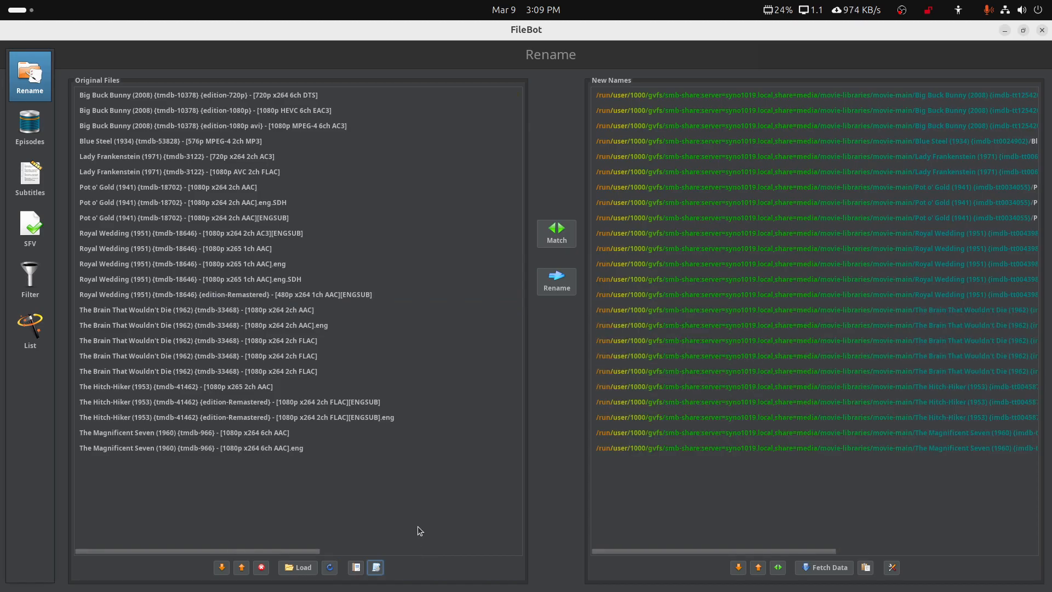
drag(615, 551, 653, 521)
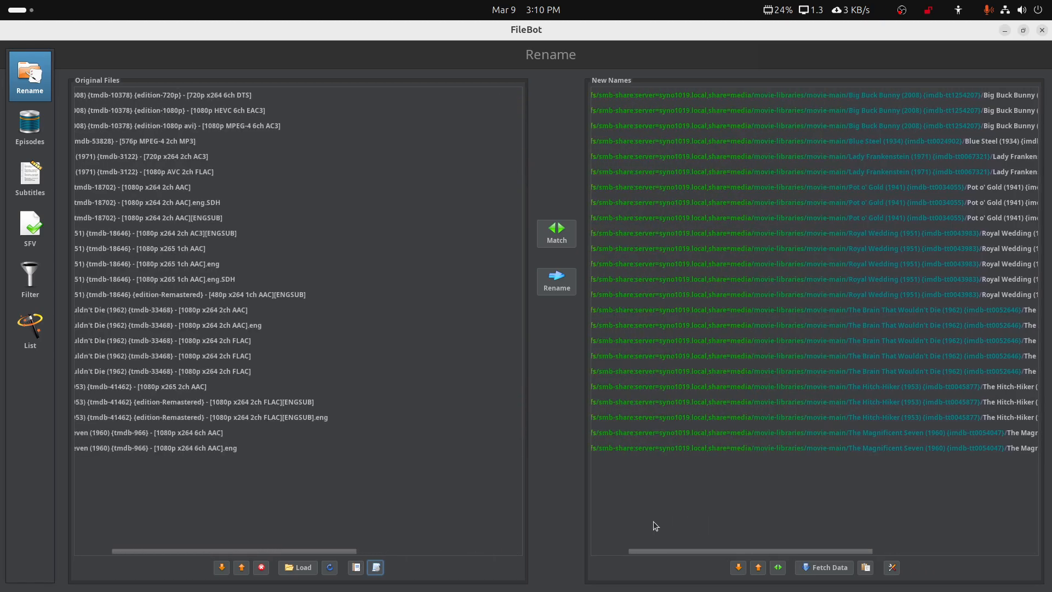
click(146, 124)
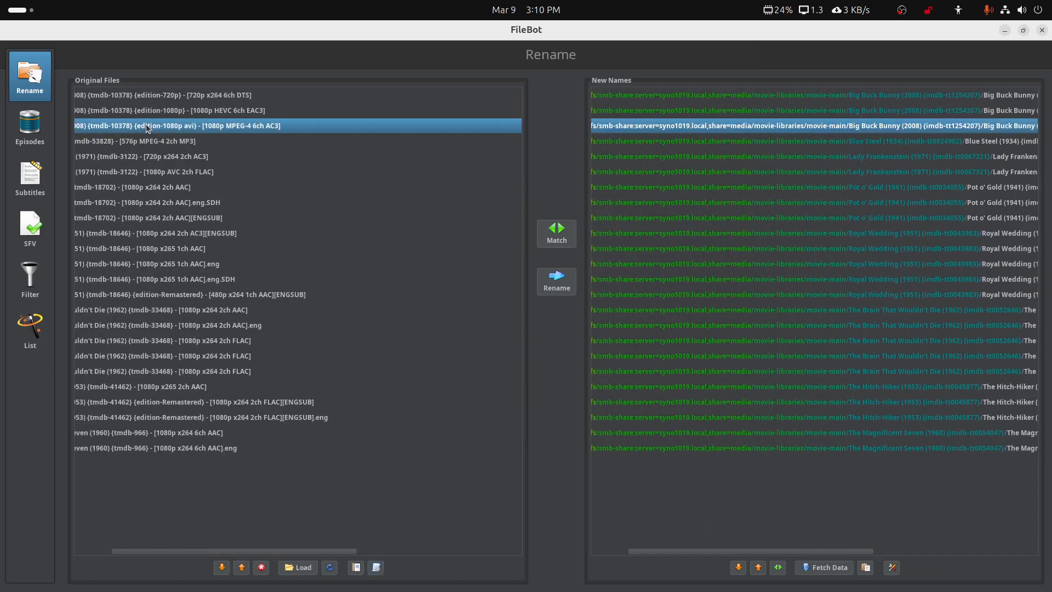
click(176, 418)
drag(675, 551, 815, 534)
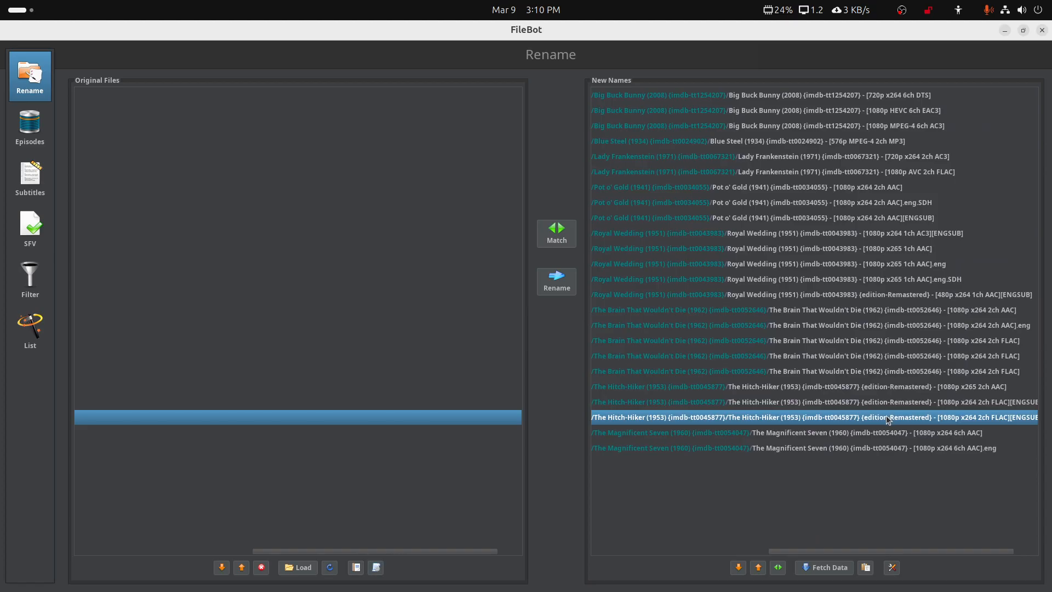
drag(845, 550, 790, 547)
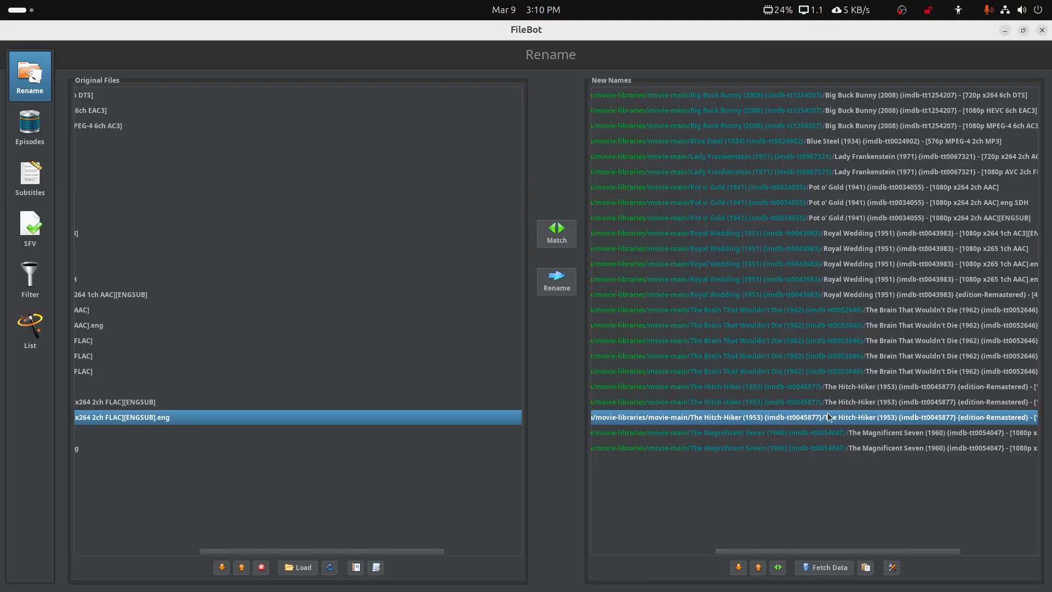
drag(875, 550, 927, 547)
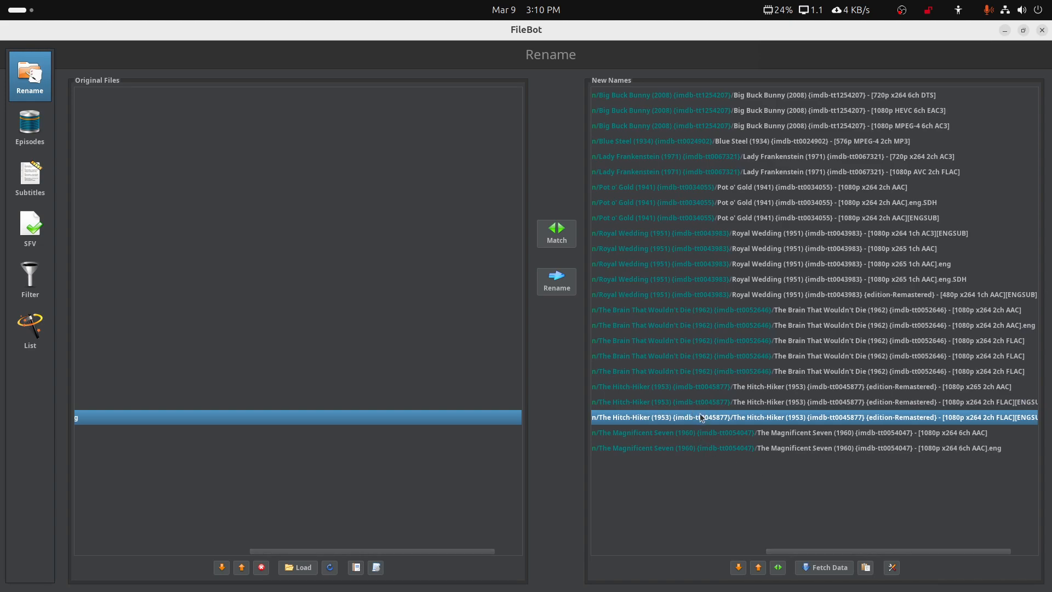
drag(833, 551, 661, 551)
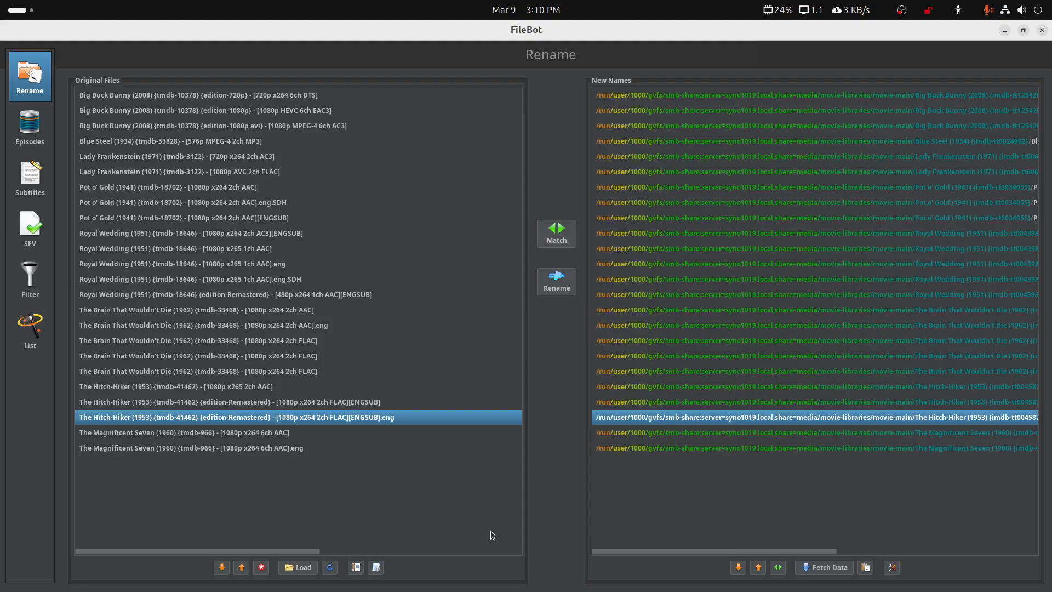
- Apply the Movie - IMDB Rename Only preset and compare the original and new names of The Hitch-Hiker's mkv and srt files
click(374, 567)
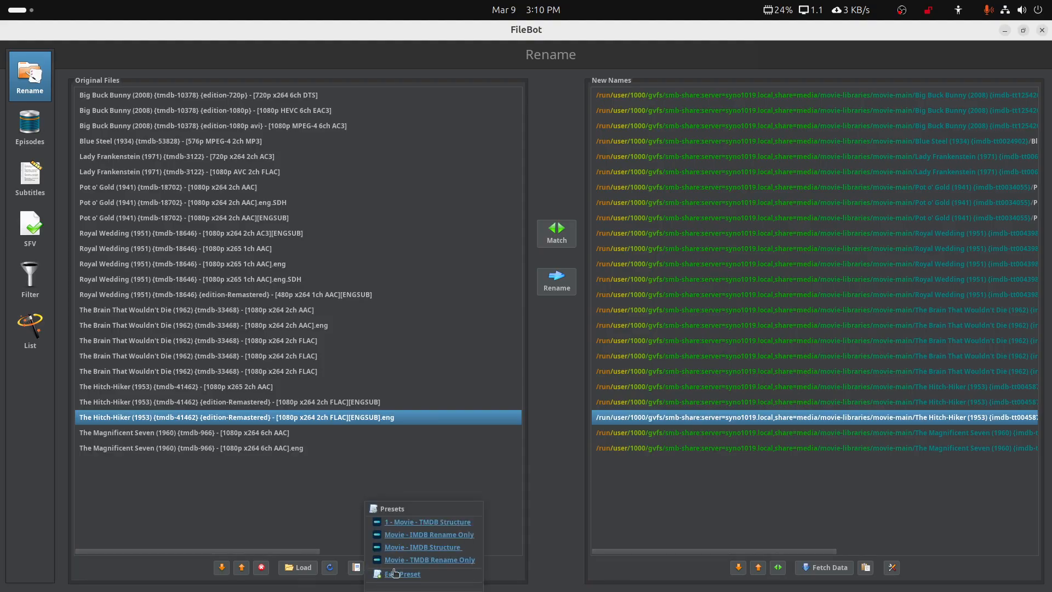
click(435, 535)
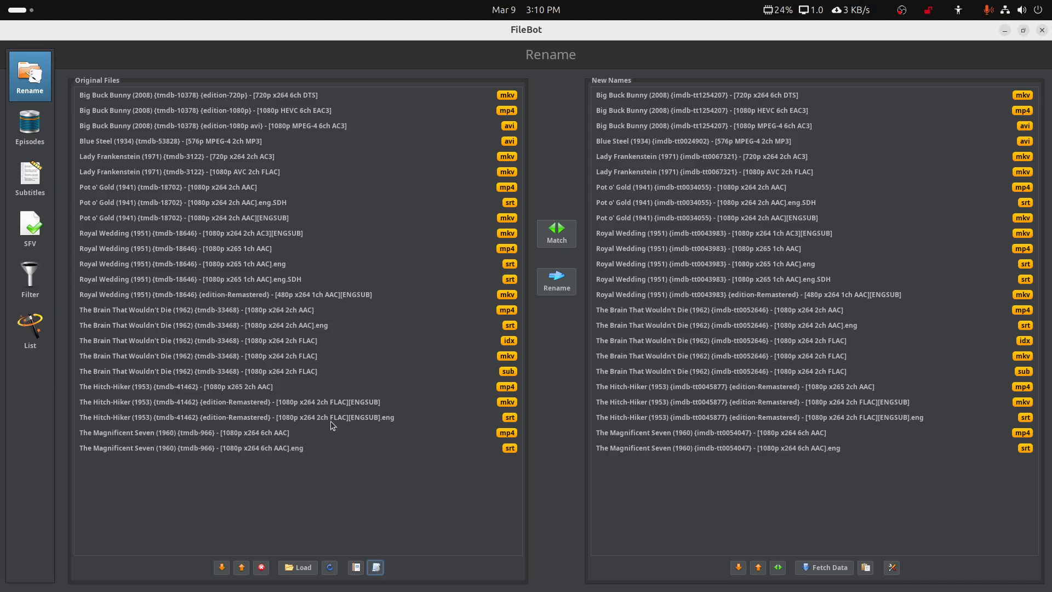
click(262, 419)
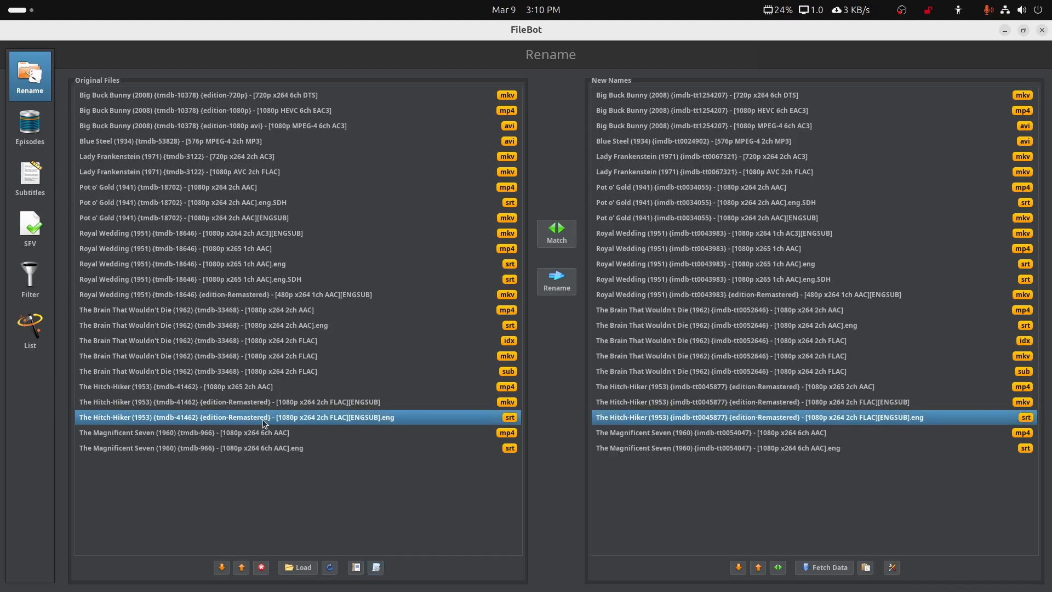
click(265, 403)
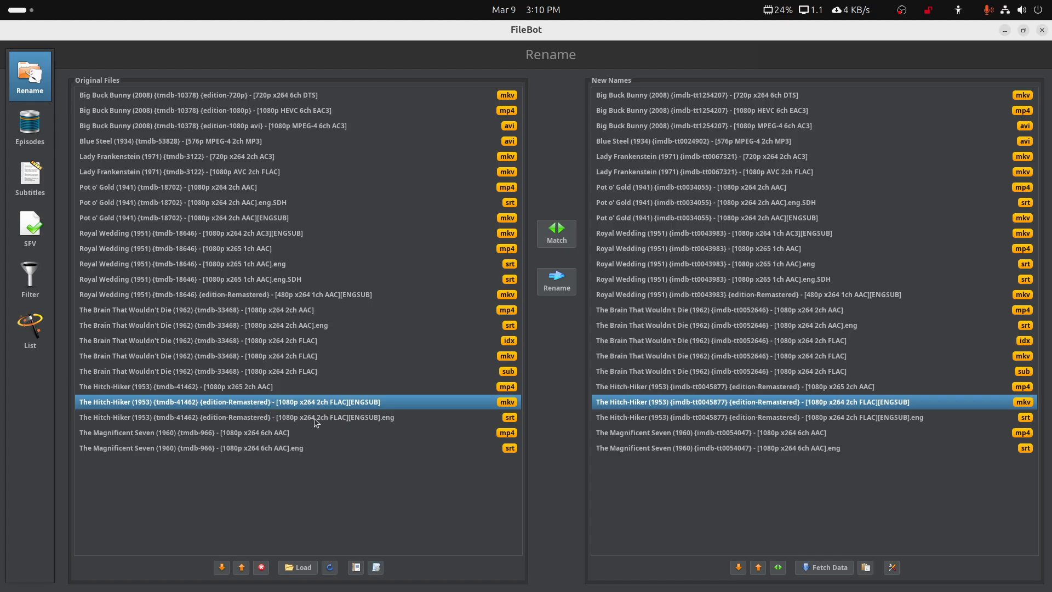
click(344, 417)
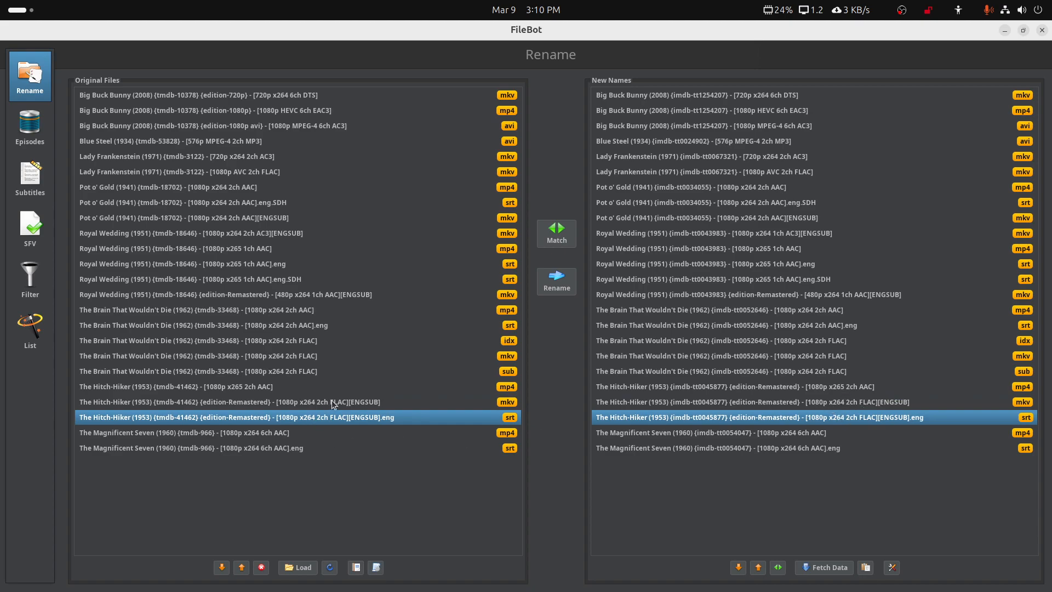
click(353, 405)
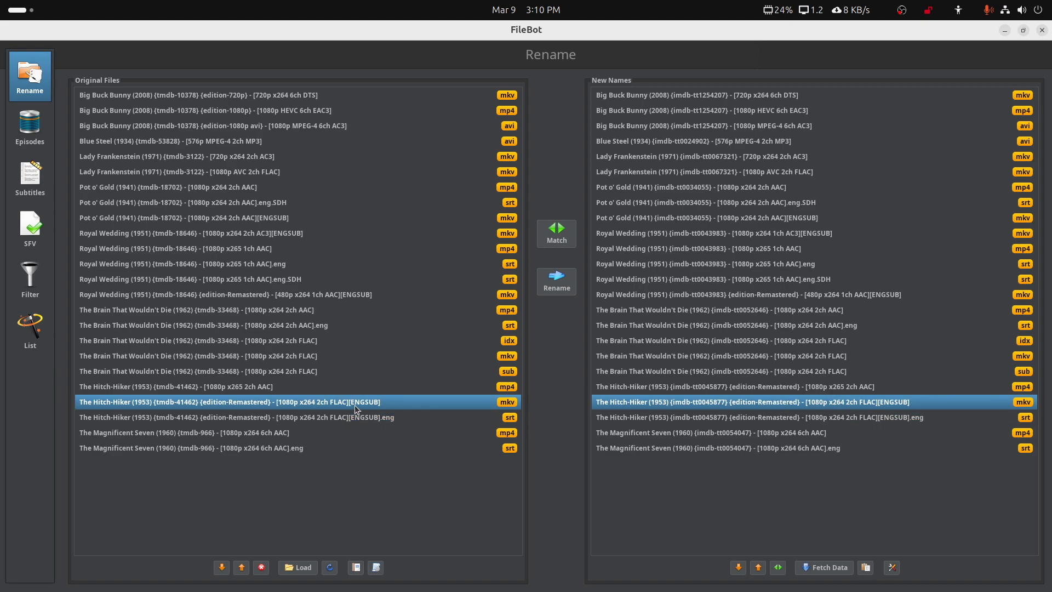
click(372, 418)
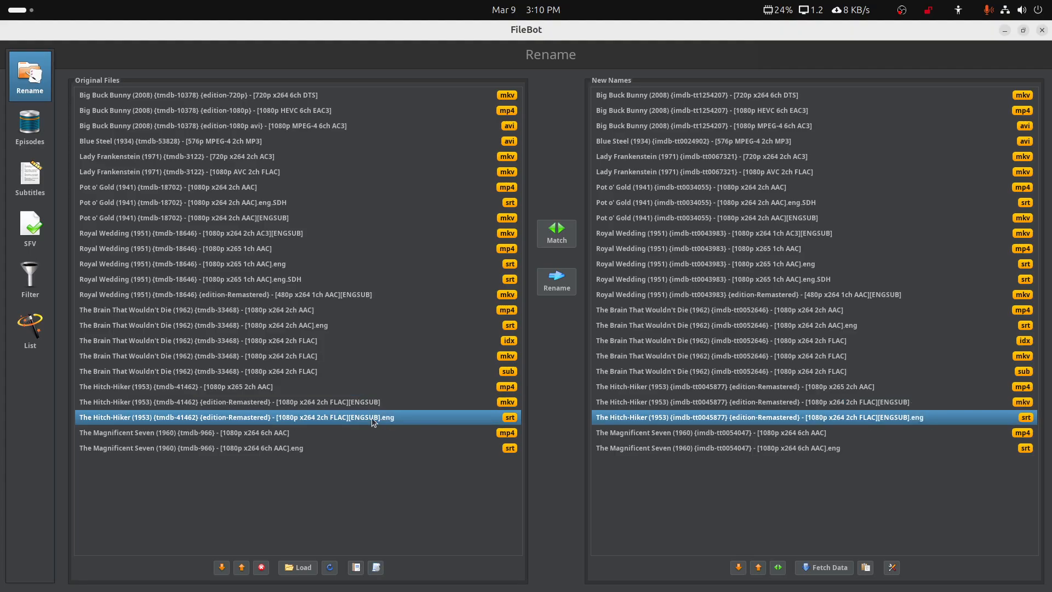
click(359, 405)
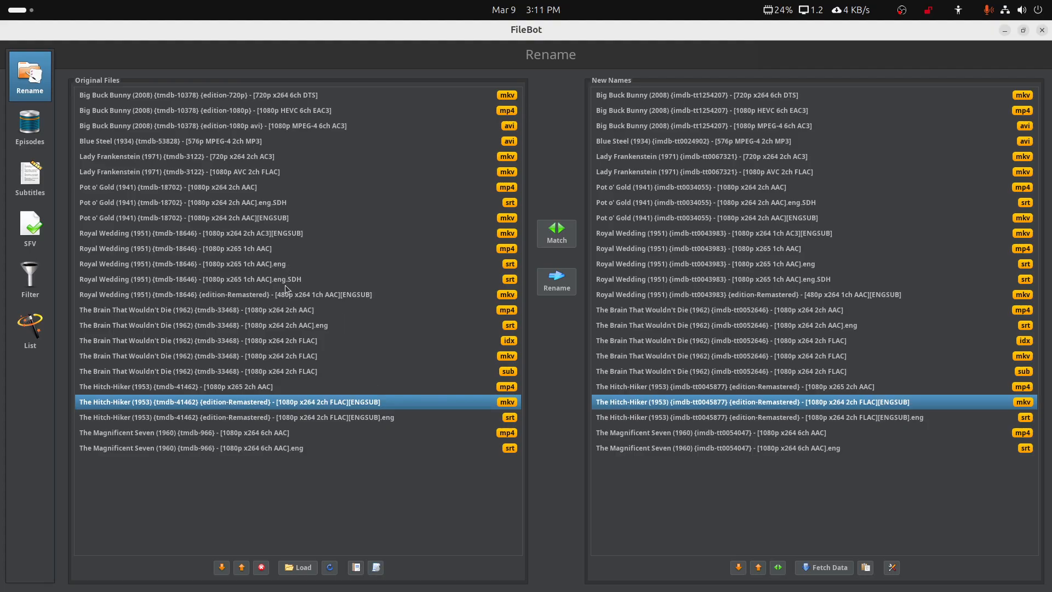
- Compare the edition tags in the original and new names of the remastered Royal Wedding and the three Big Buck Bunny files
click(265, 294)
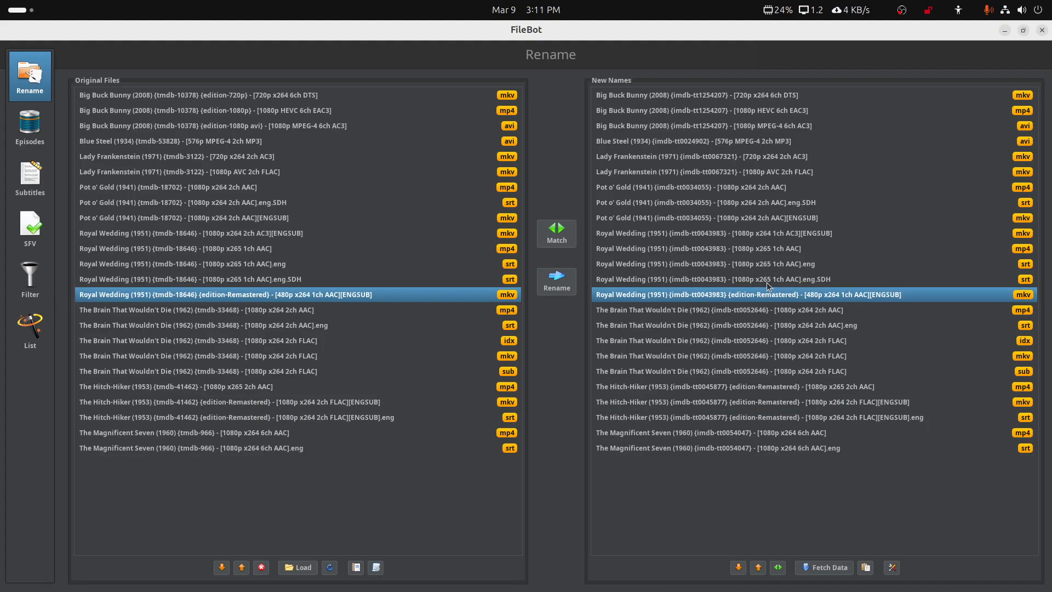
click(246, 127)
click(235, 113)
click(235, 100)
click(234, 125)
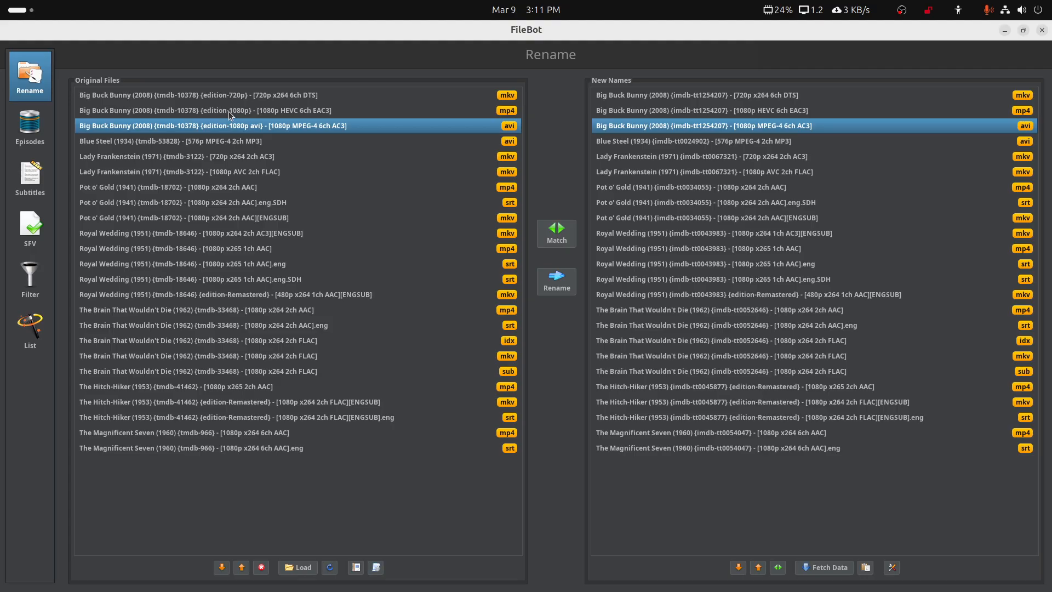
click(229, 110)
click(230, 98)
click(229, 124)
- Apply the 1 - Movie - TMDB Structure preset and check the new name of The Hitch-Hiker's mp4 file
click(376, 567)
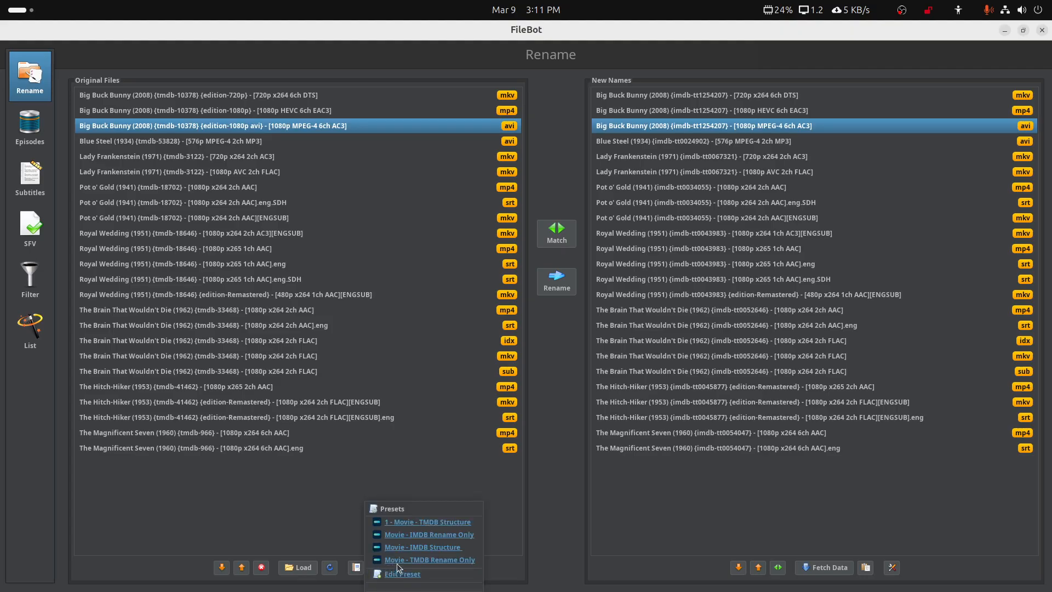
click(431, 522)
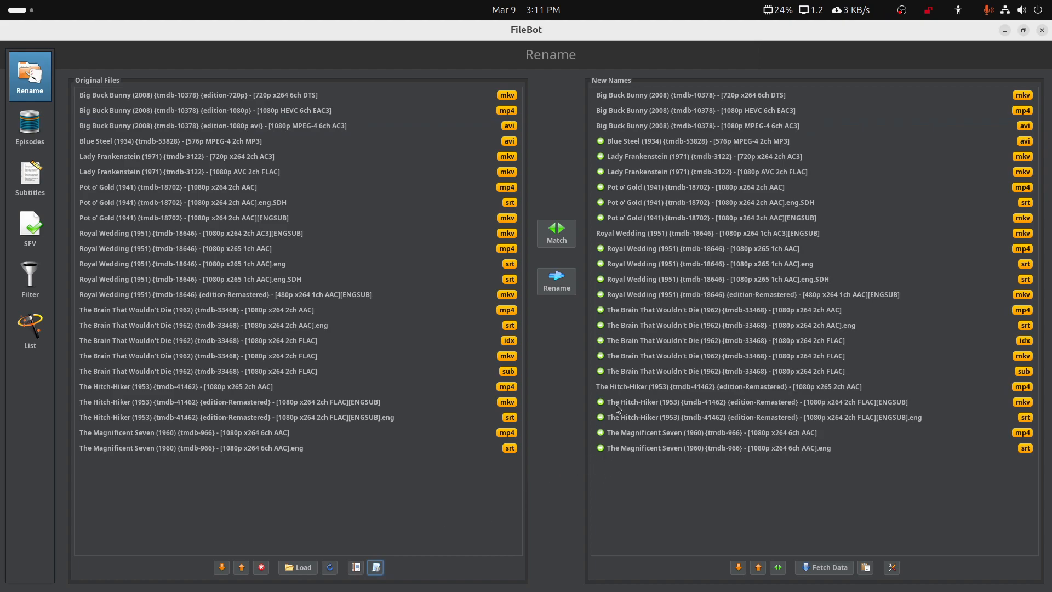
click(222, 387)
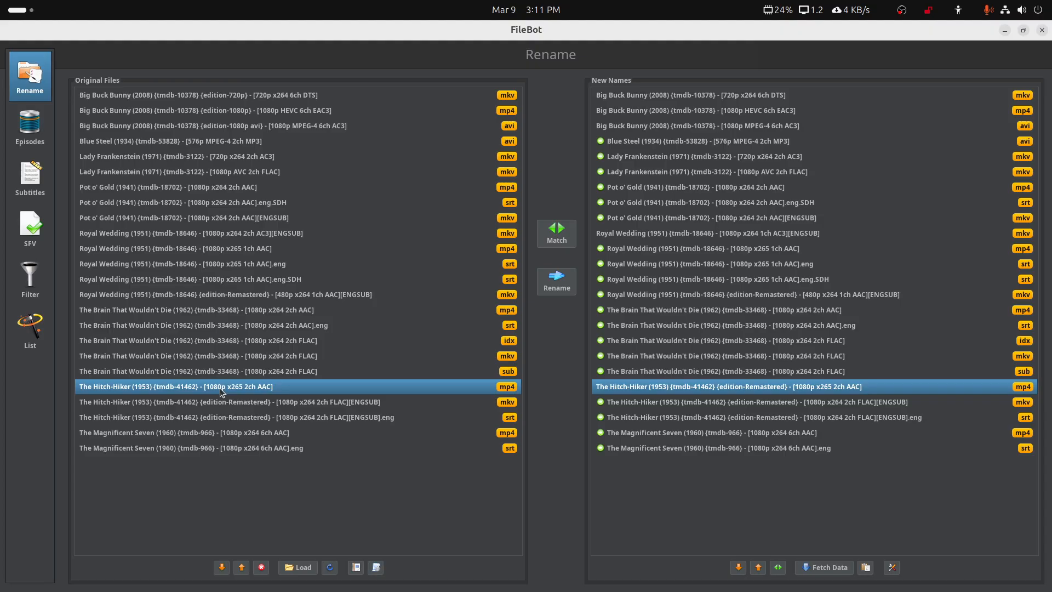
- Open The Hitch-Hiker folder inside movie-main in Files to check its actual file names, and return to FileBot
mouse_move(434, 578)
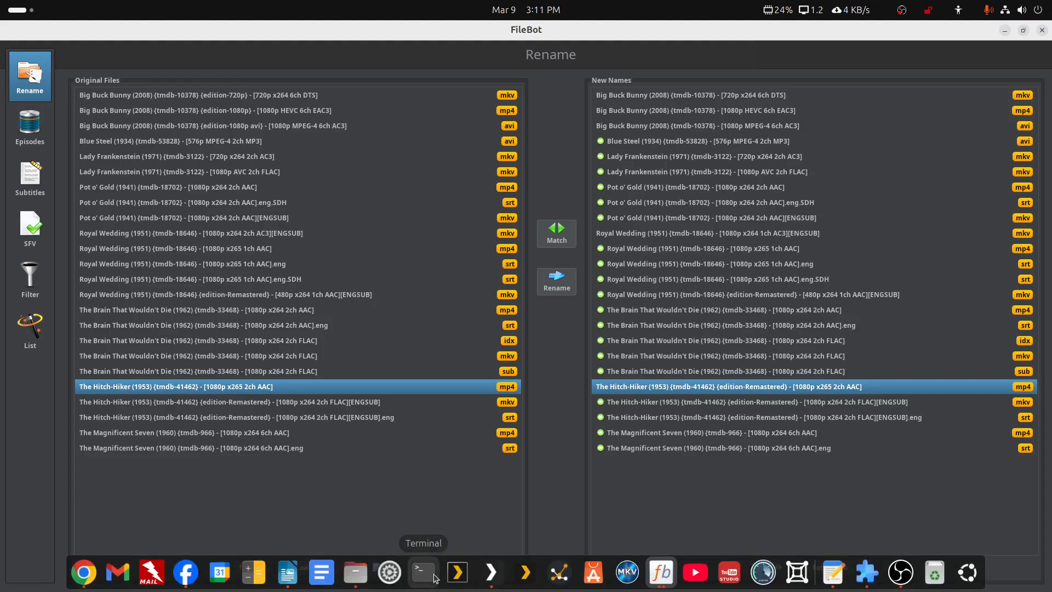
click(355, 572)
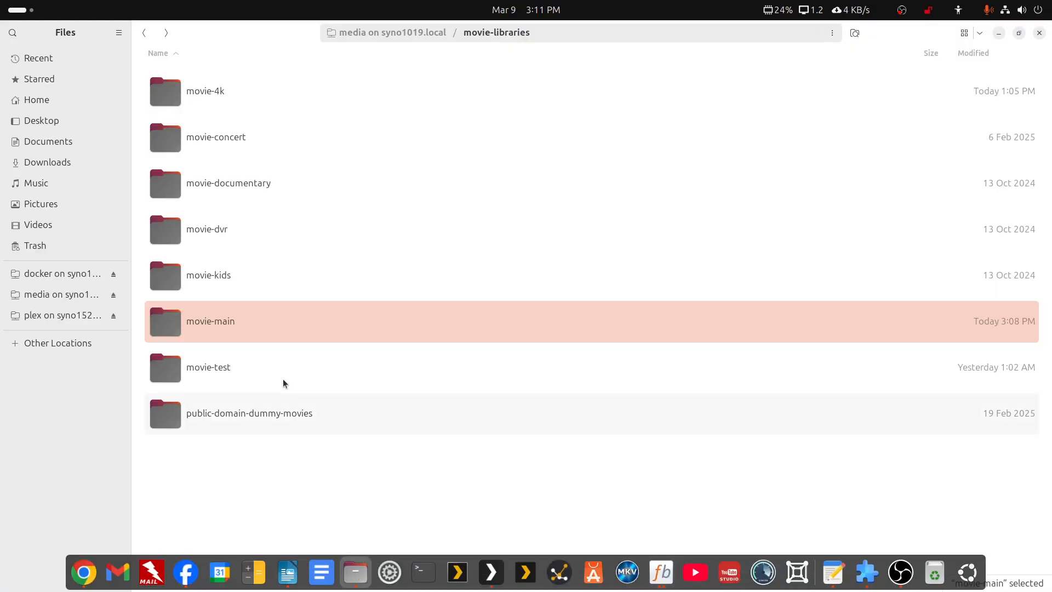
double_click(213, 305)
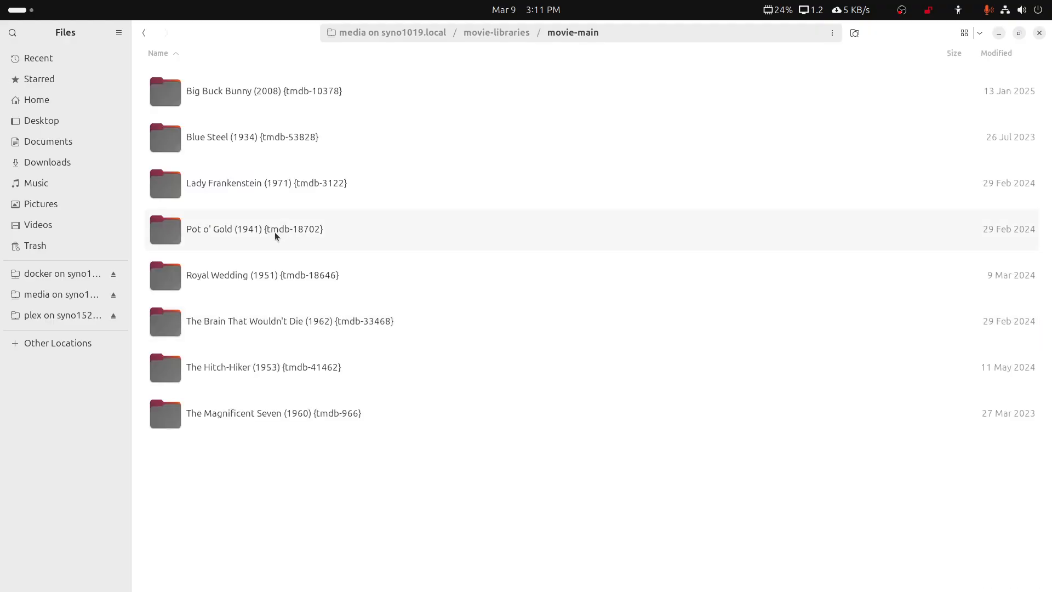
double_click(243, 368)
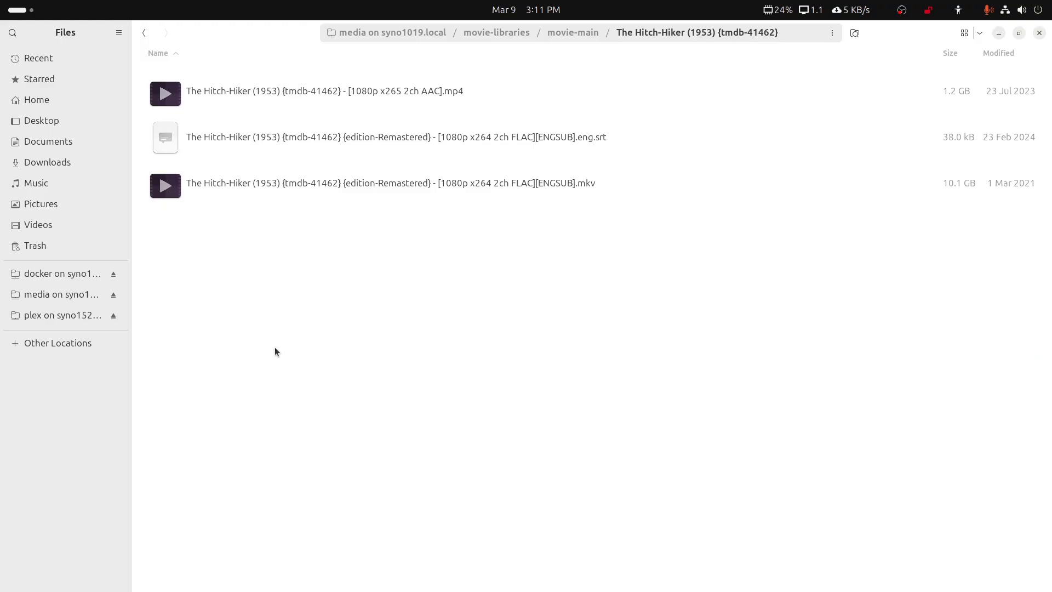
mouse_move(370, 589)
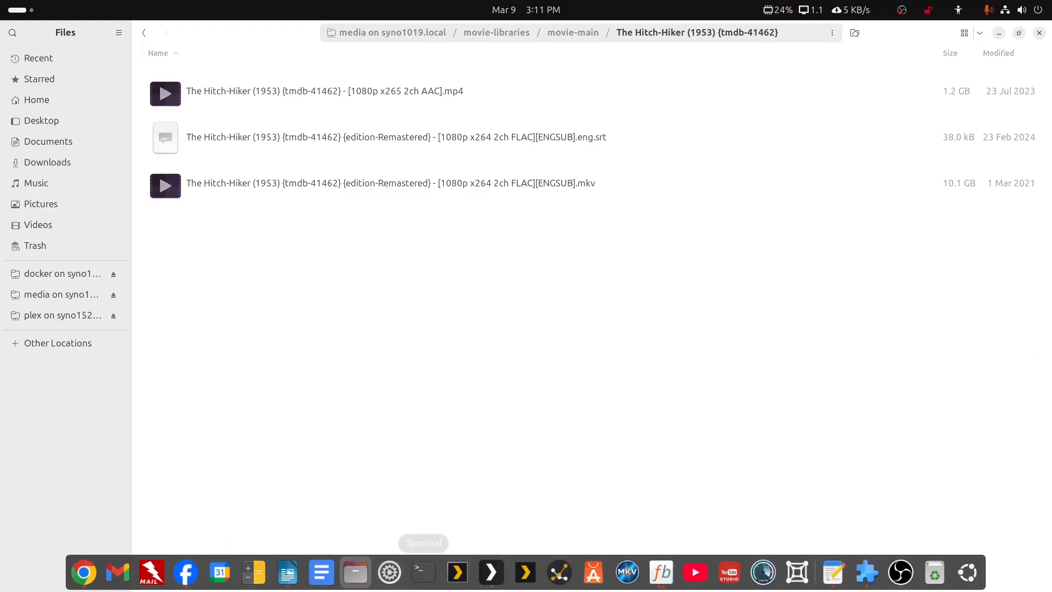
click(661, 572)
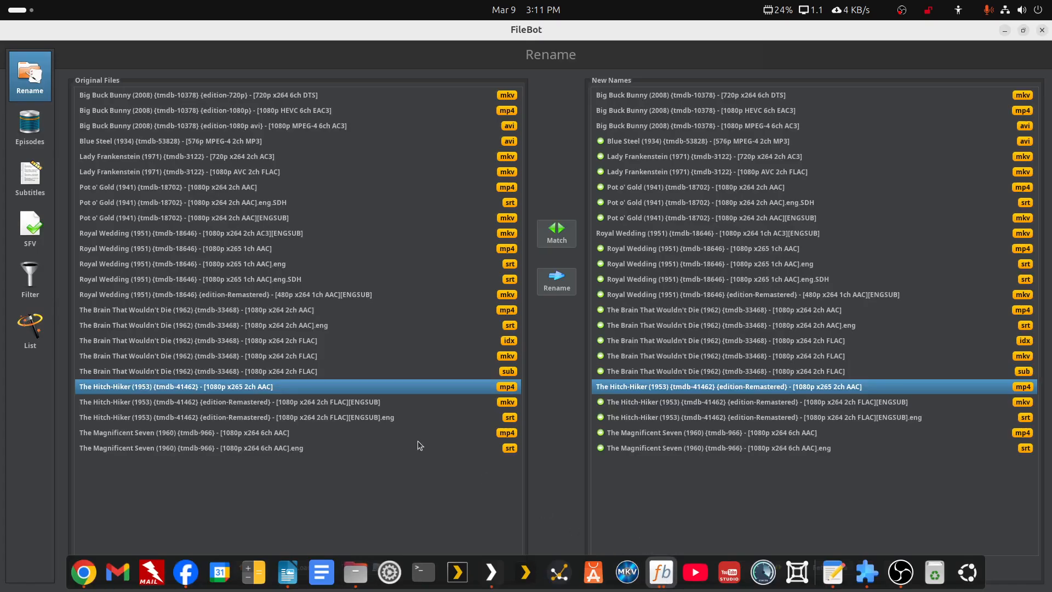
- Compare the edition tags in the original and new names of The Hitch-Hiker's srt, mkv and mp4 files
mouse_move(534, 589)
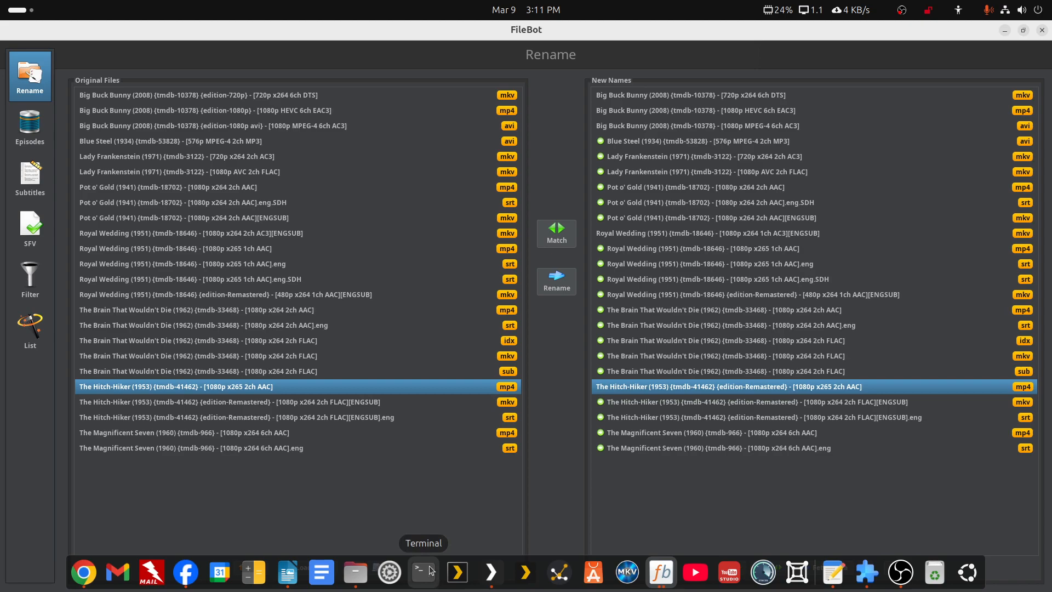
click(274, 417)
click(273, 405)
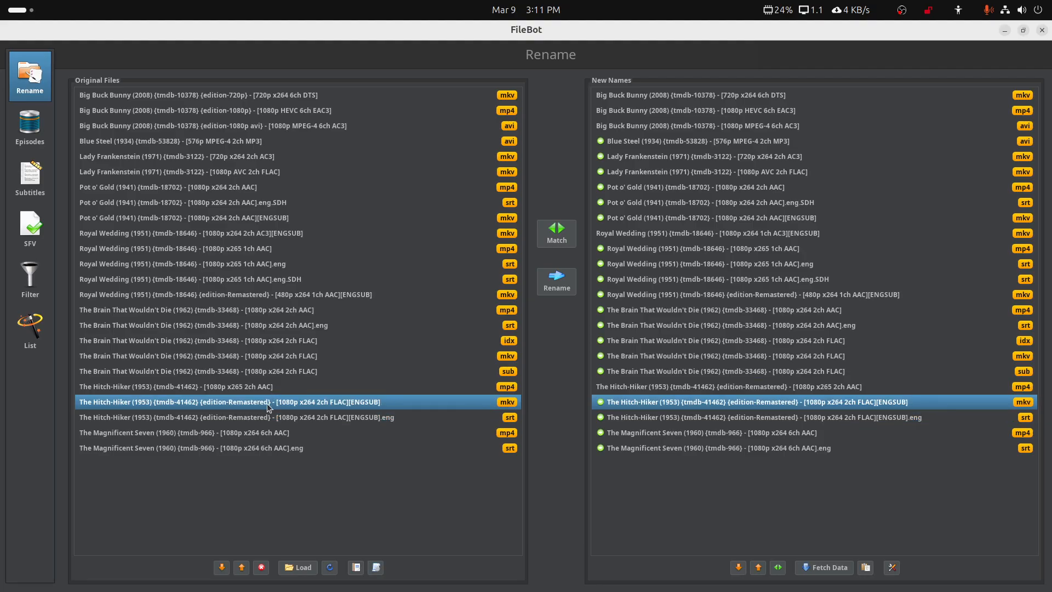
click(269, 417)
click(271, 402)
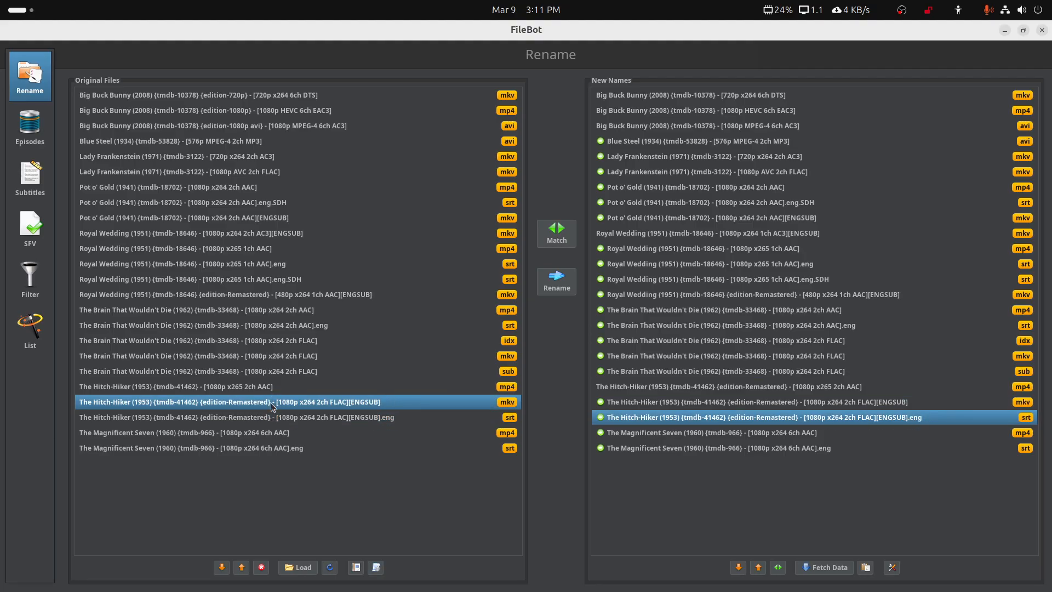
click(241, 387)
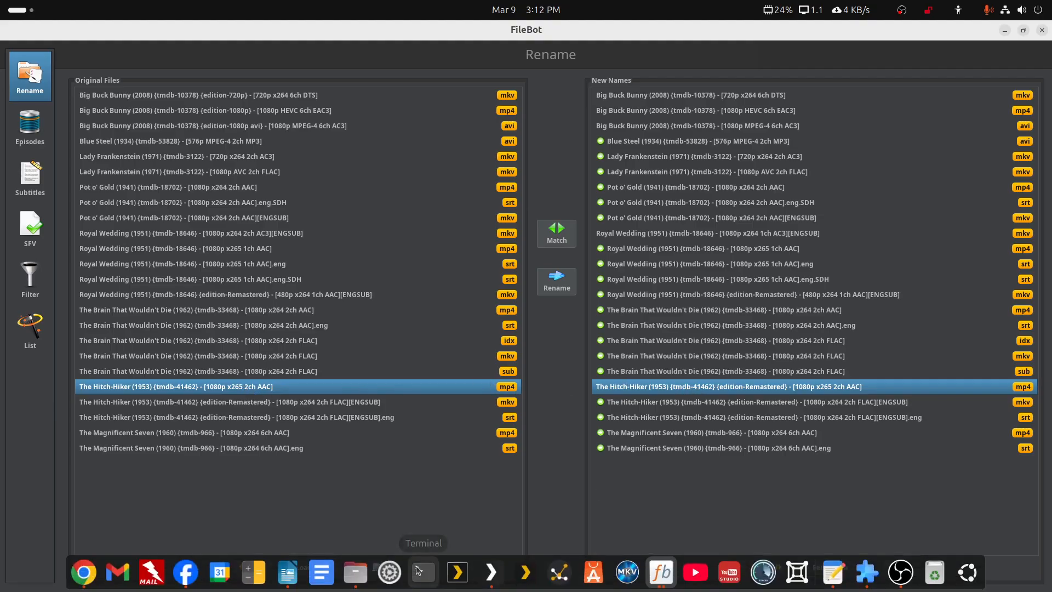
- Switch to Files to compare The Hitch-Hiker's mp4 and mkv files, then restore the Files window to its smaller size
click(356, 571)
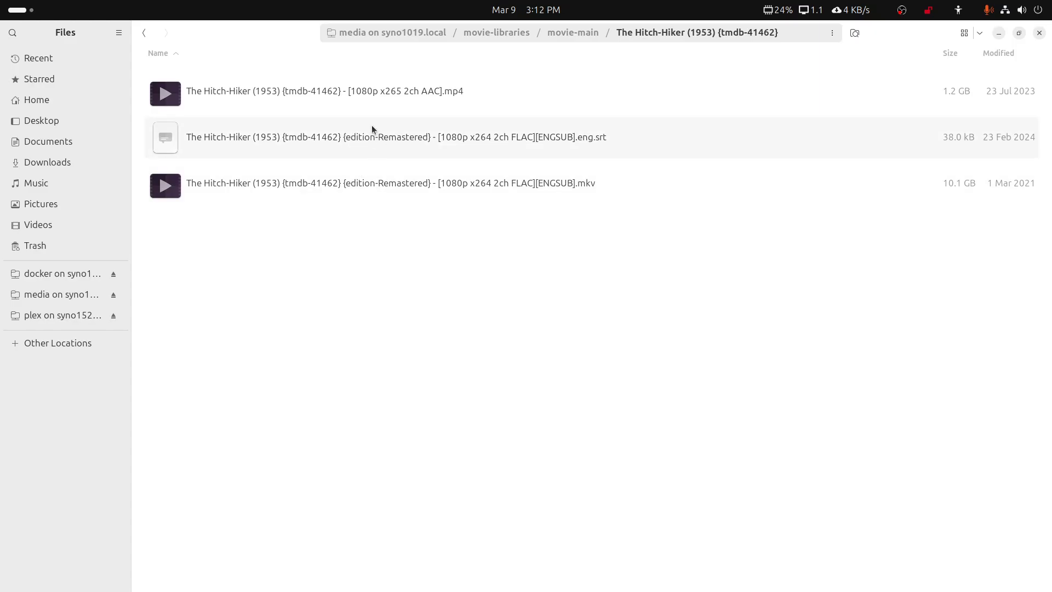
click(363, 90)
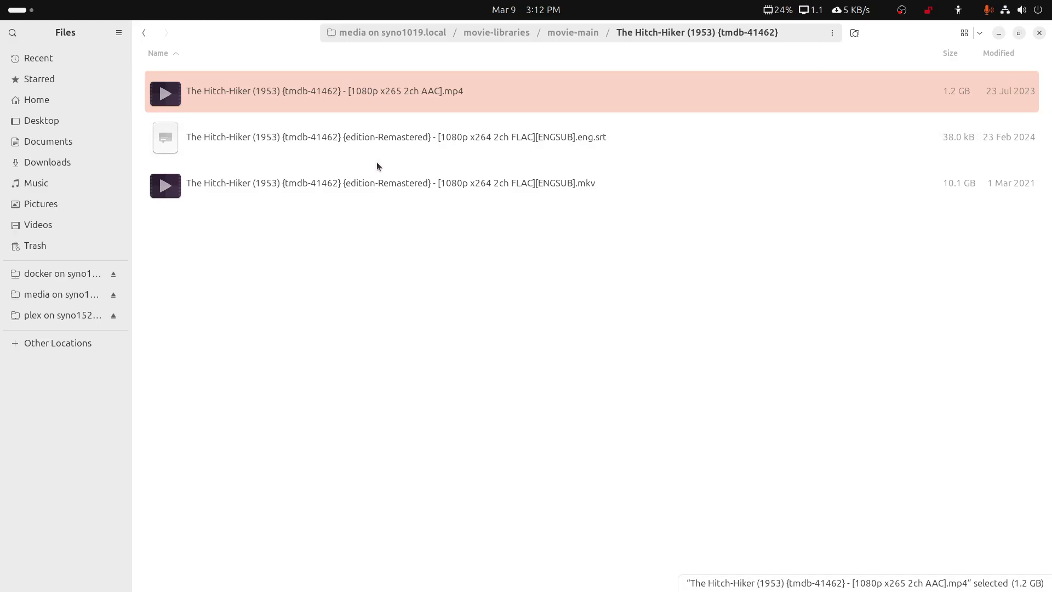
click(439, 184)
click(400, 90)
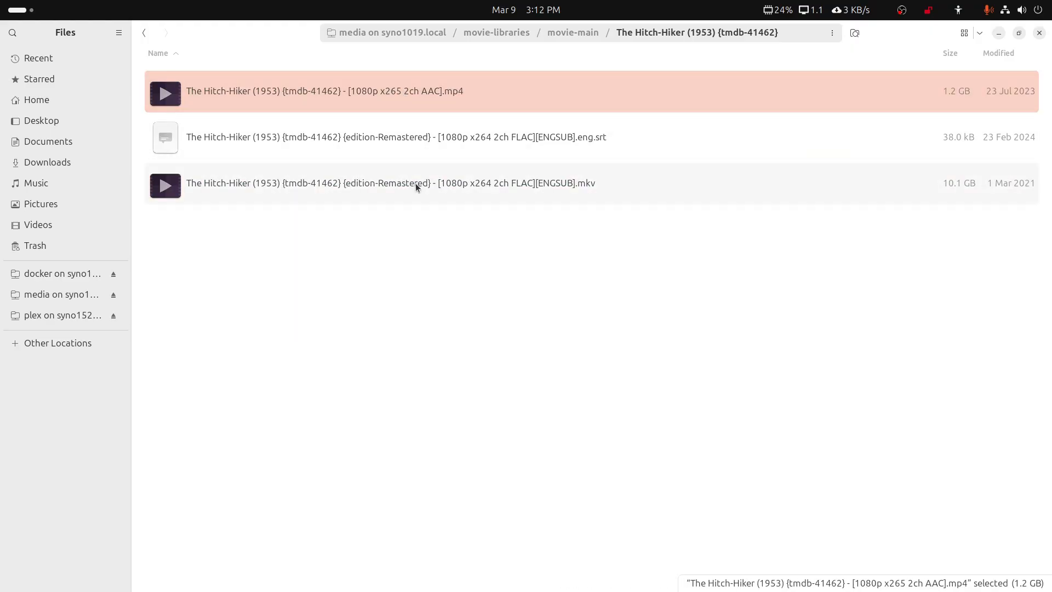
double_click(883, 30)
click(862, 32)
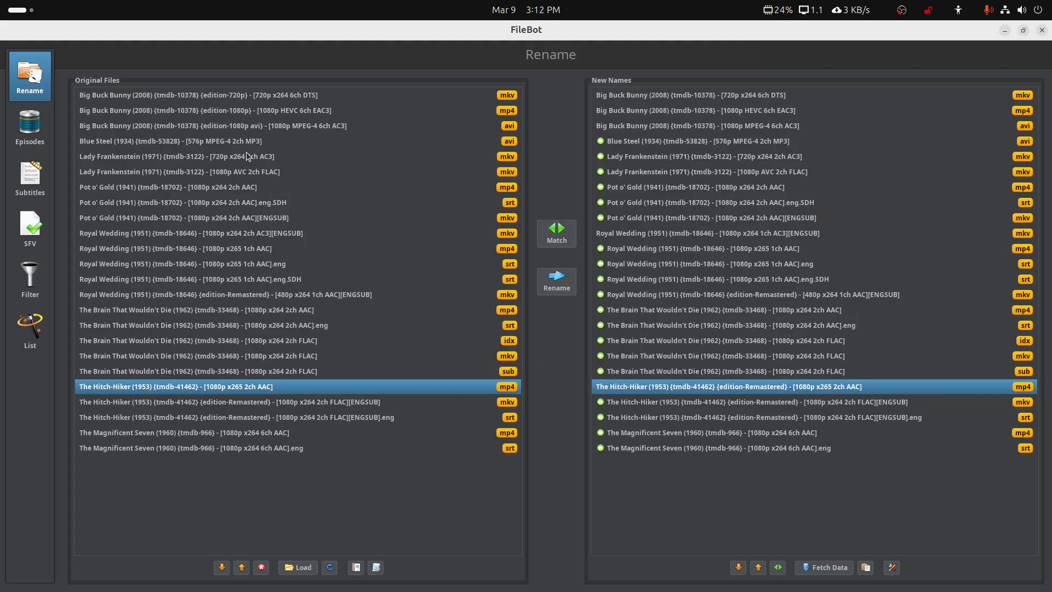
- Check the new name of Big Buck Bunny's 1080p avi file in FileBot and view the list of saved presets
click(243, 127)
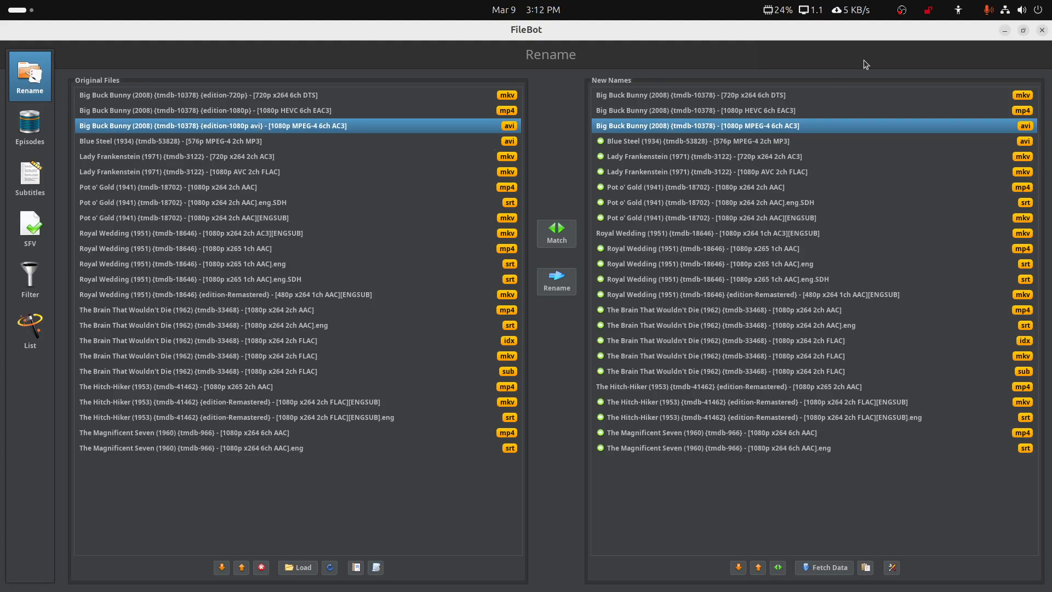
click(376, 568)
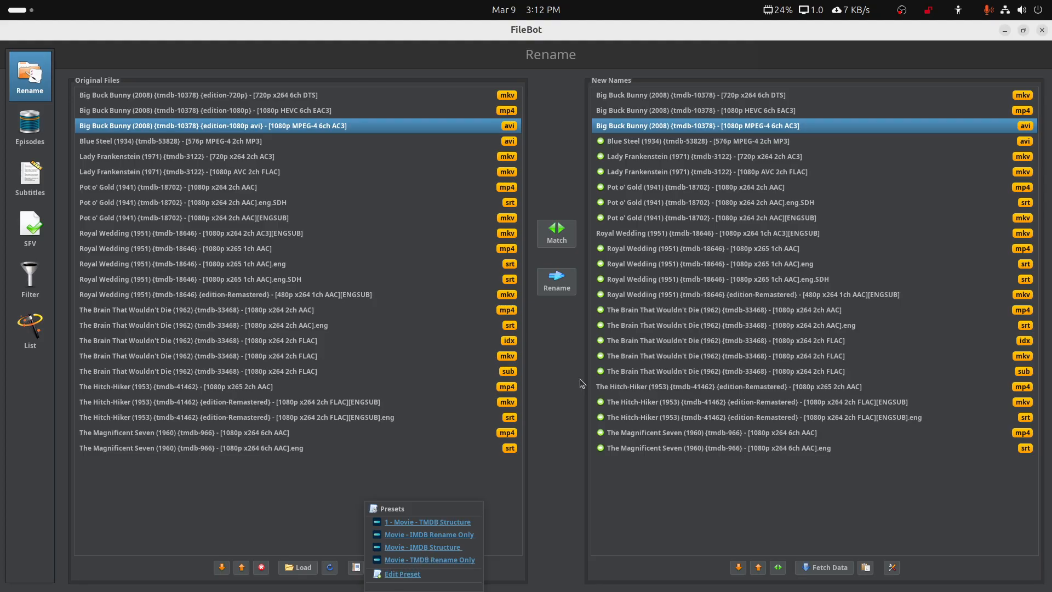
click(950, 32)
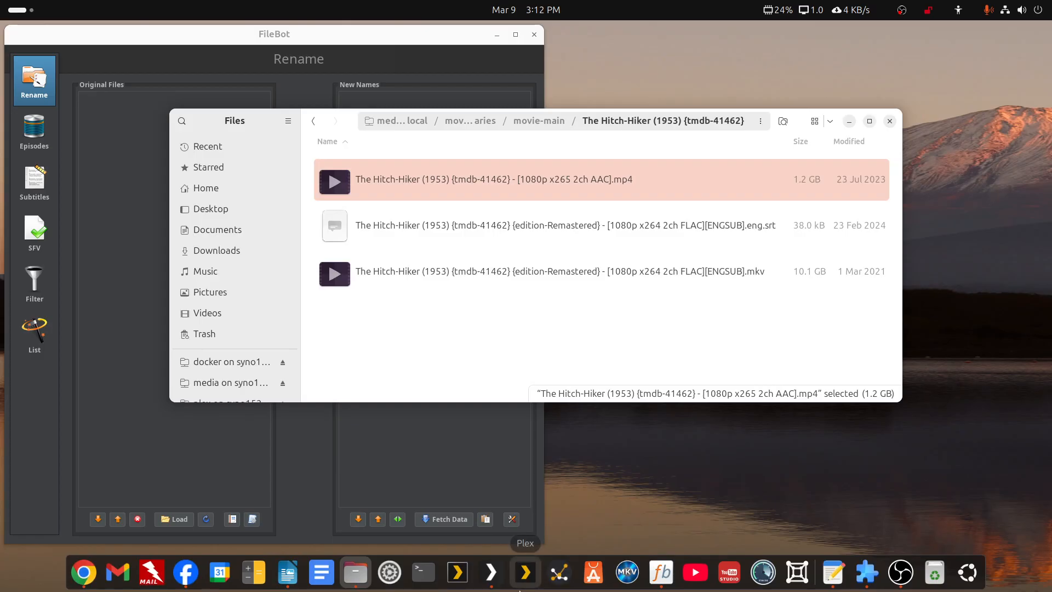
- Switch to LibreOffice Writer and highlight each part of the Movie - IMDB Rename Only expression, from the edition tag to {subt} and the name with IMDB ID
click(289, 574)
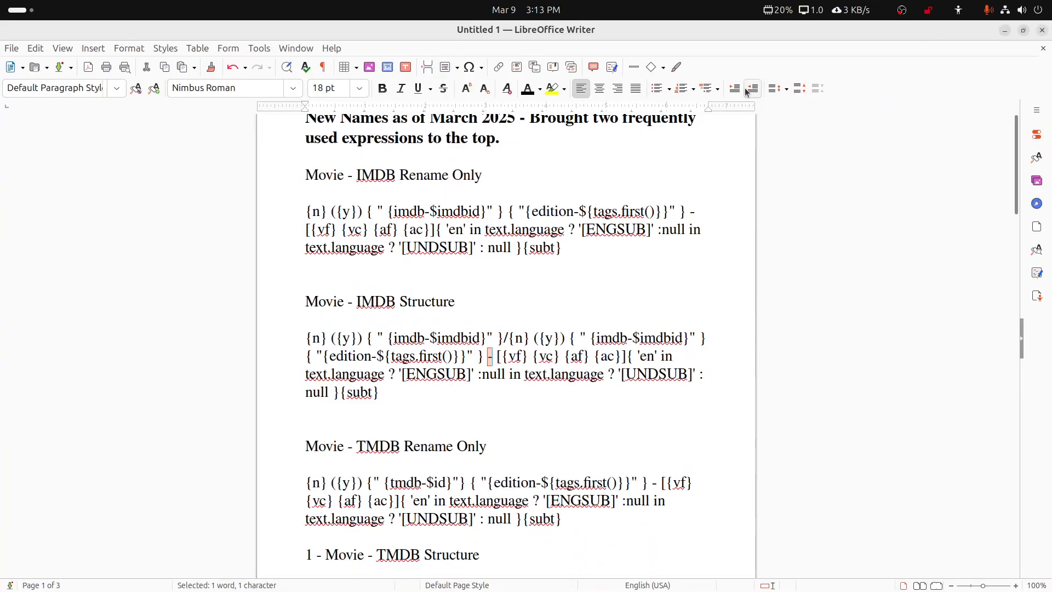
scroll(466, 303, up, 1)
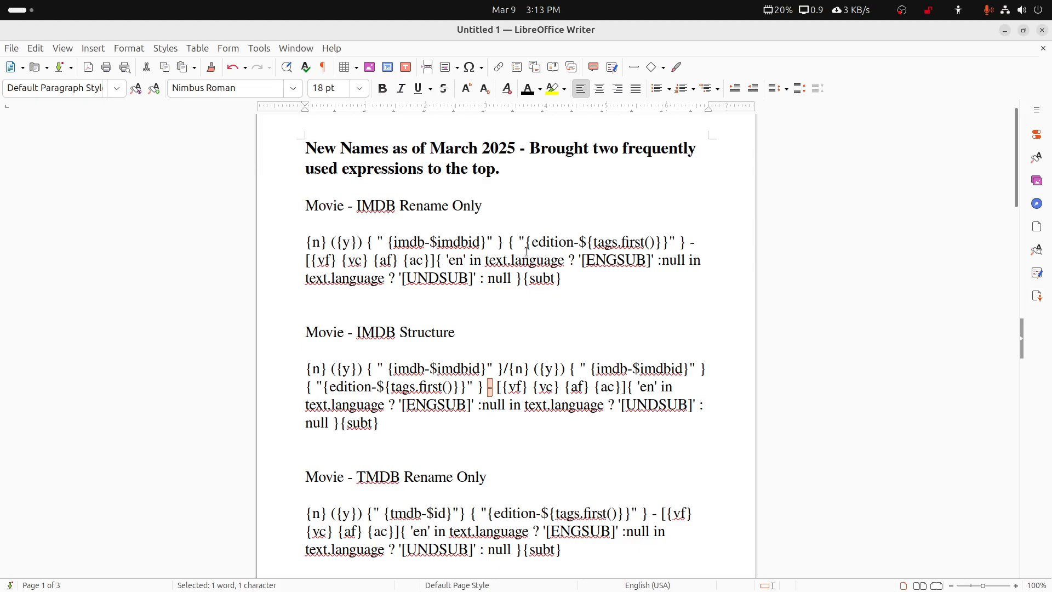
drag(508, 243, 686, 243)
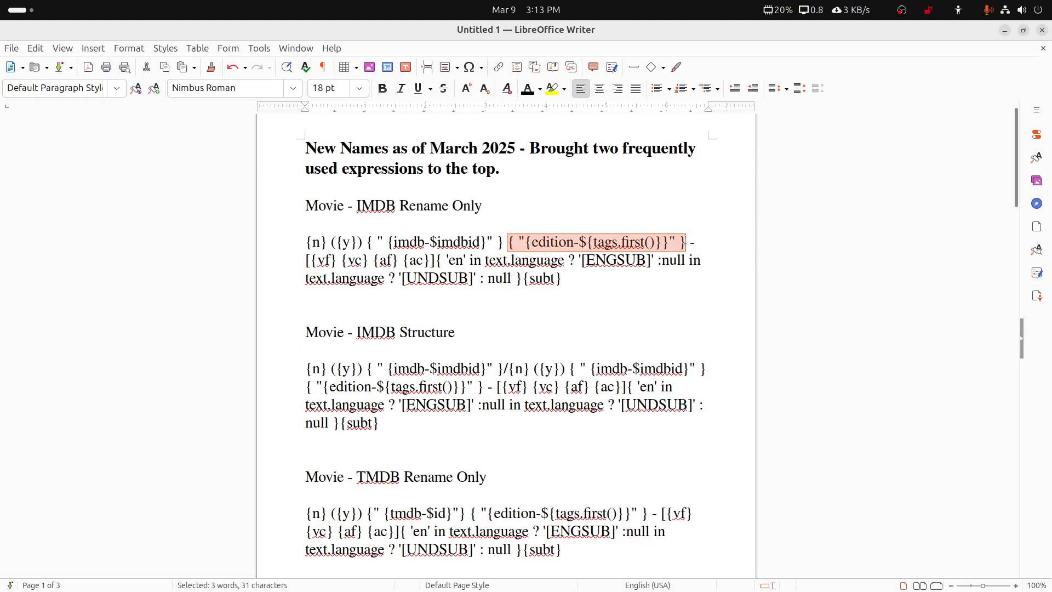
drag(305, 261, 506, 262)
click(437, 262)
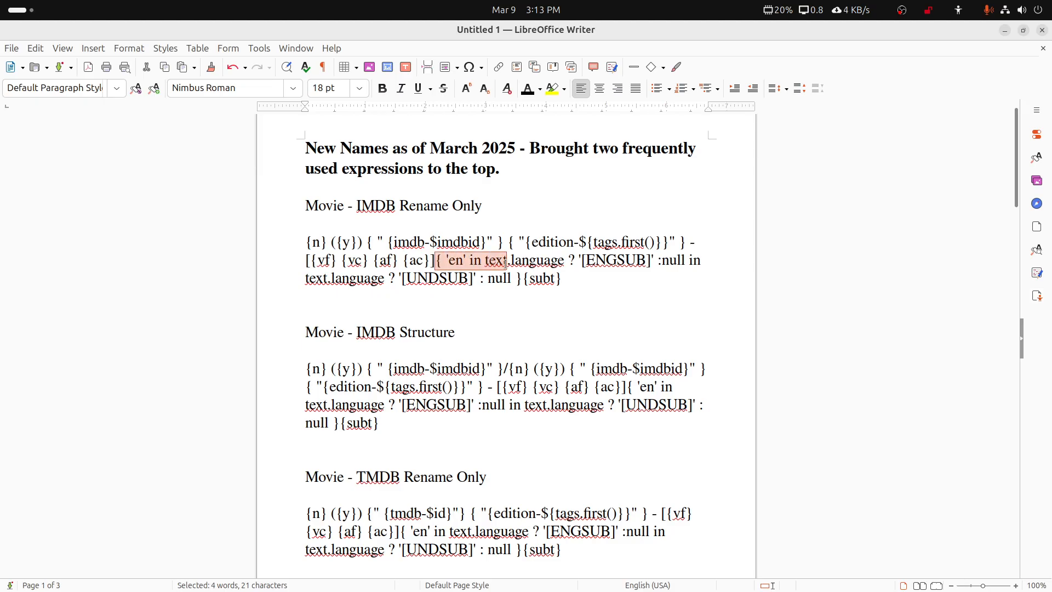
drag(506, 262, 524, 280)
click(563, 279)
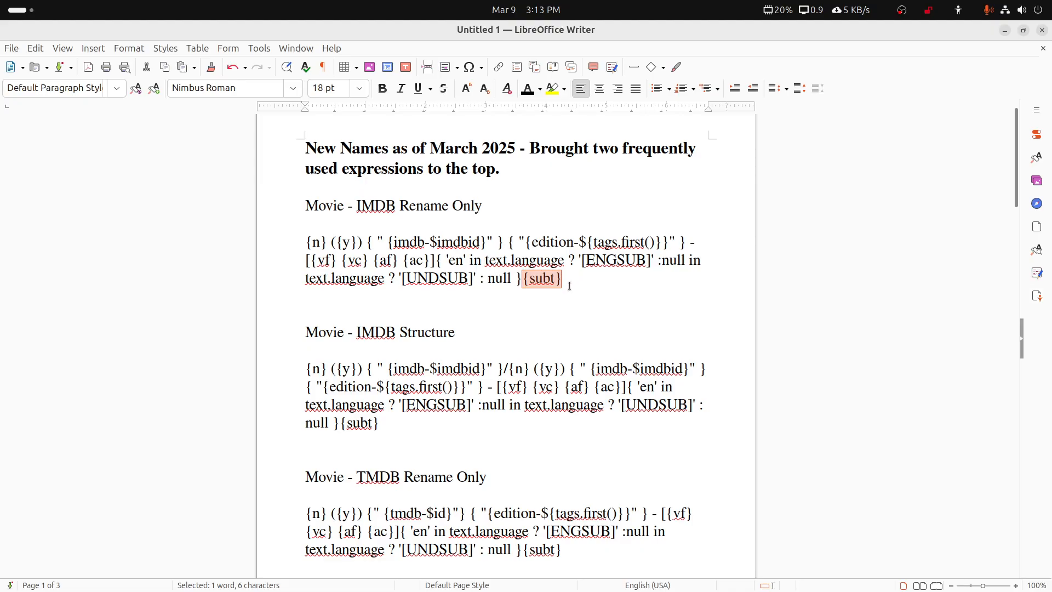
click(513, 313)
drag(303, 242, 499, 242)
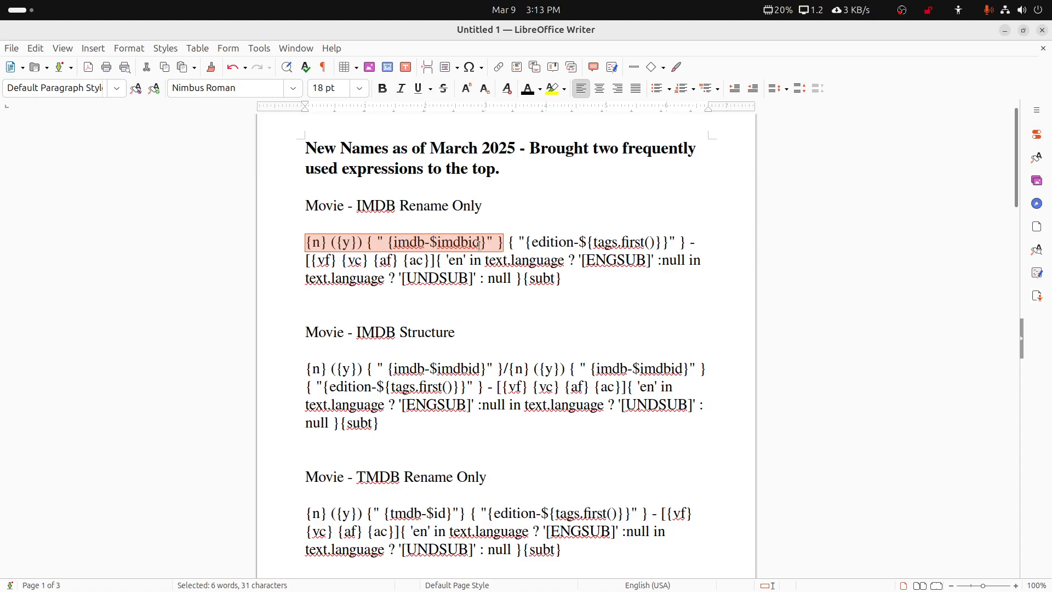
click(445, 316)
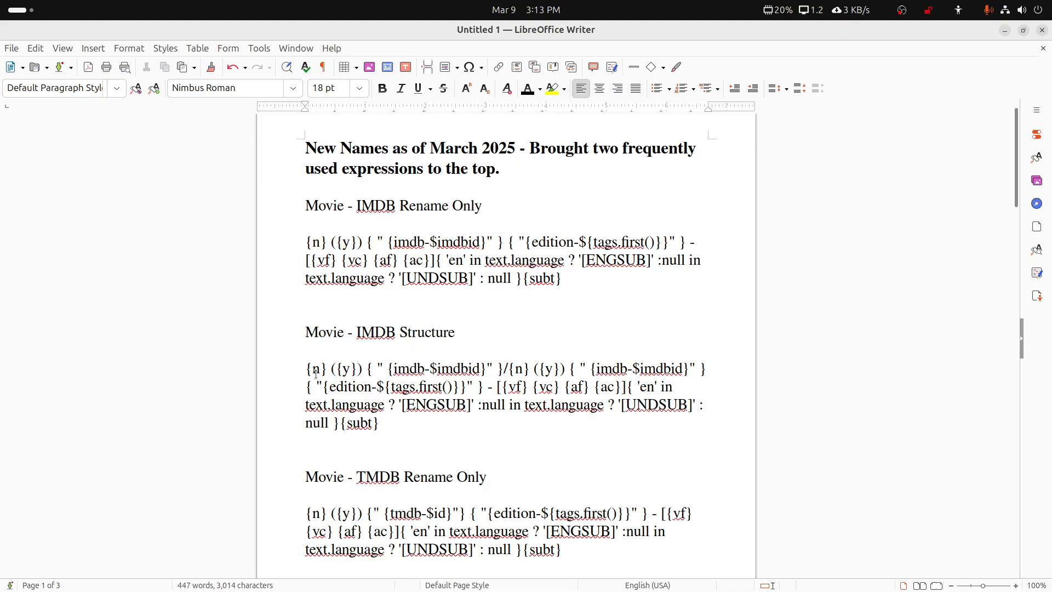
- Highlight the folder part and the file name part around the slash in the Movie - IMDB Structure expression
drag(311, 369, 503, 369)
click(504, 369)
drag(506, 369, 706, 370)
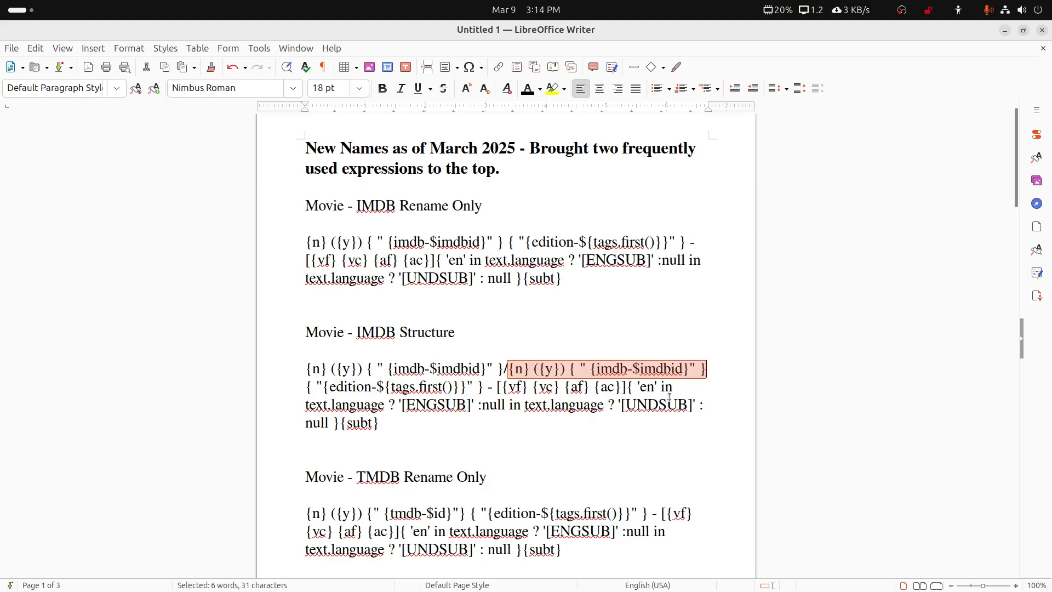
click(730, 350)
- Review the movie expressions and the TV Series naming expressions further down the document
scroll(684, 353, down, 3)
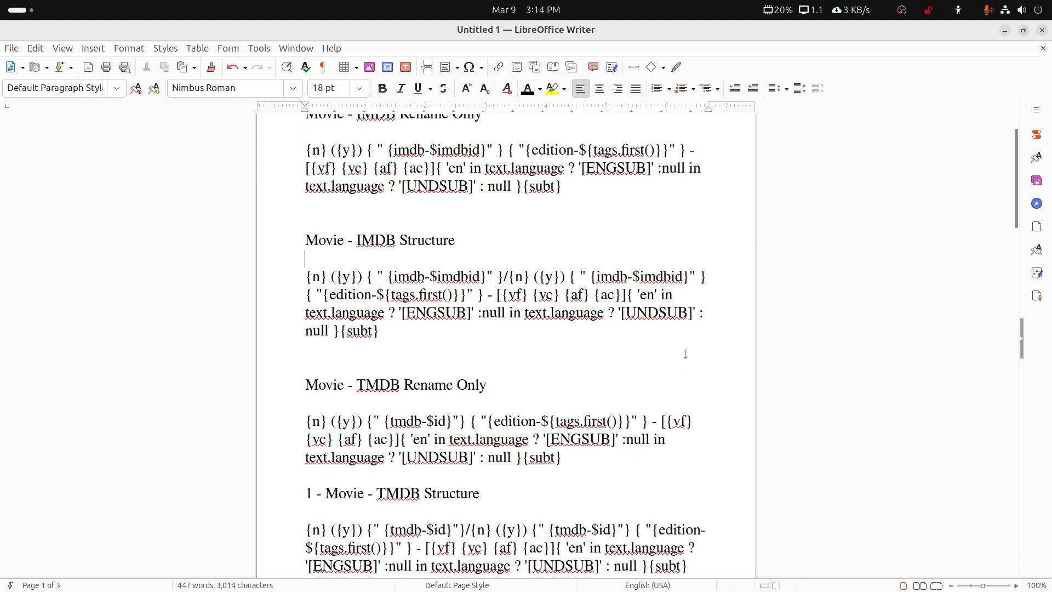
scroll(667, 378, up, 4)
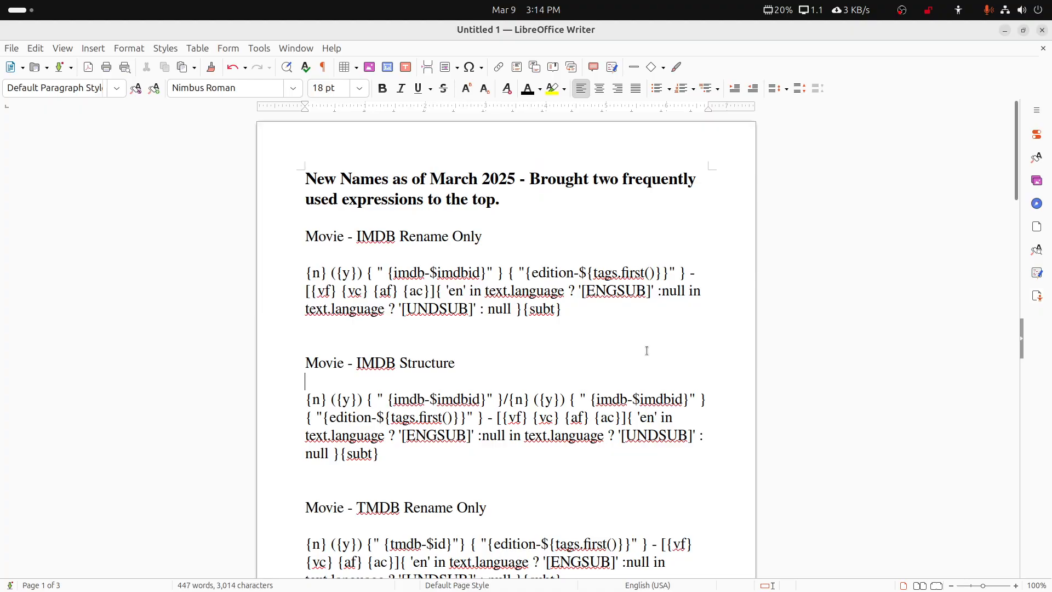
scroll(646, 350, down, 13)
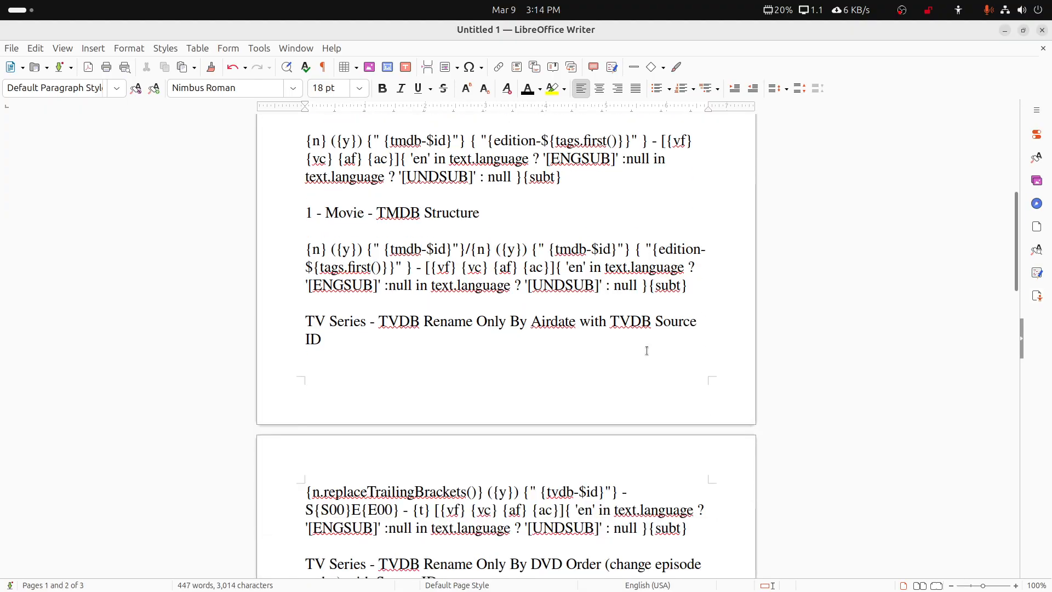
scroll(647, 350, down, 14)
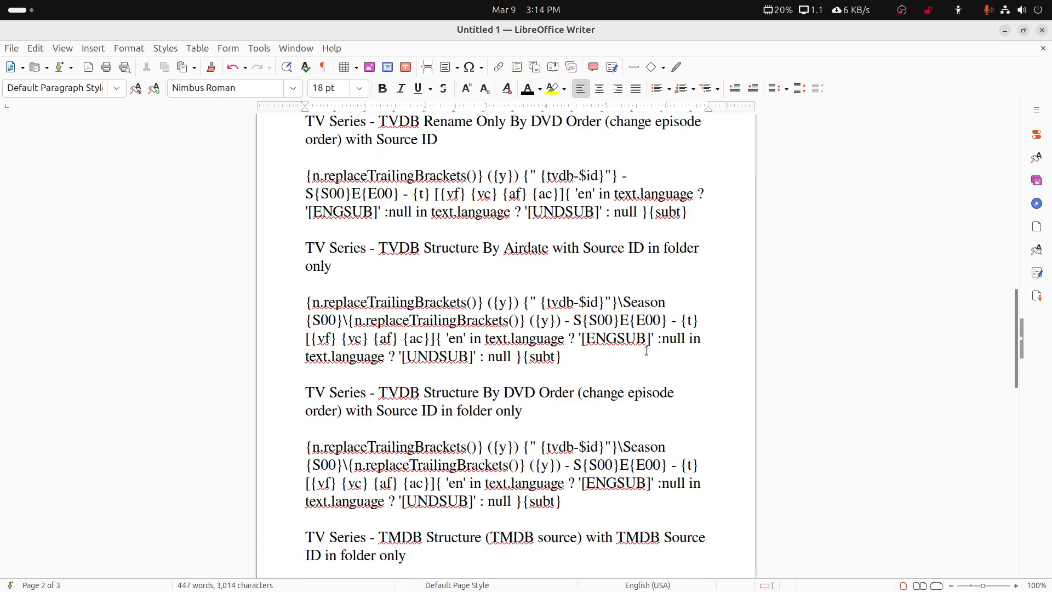
scroll(646, 350, up, 3)
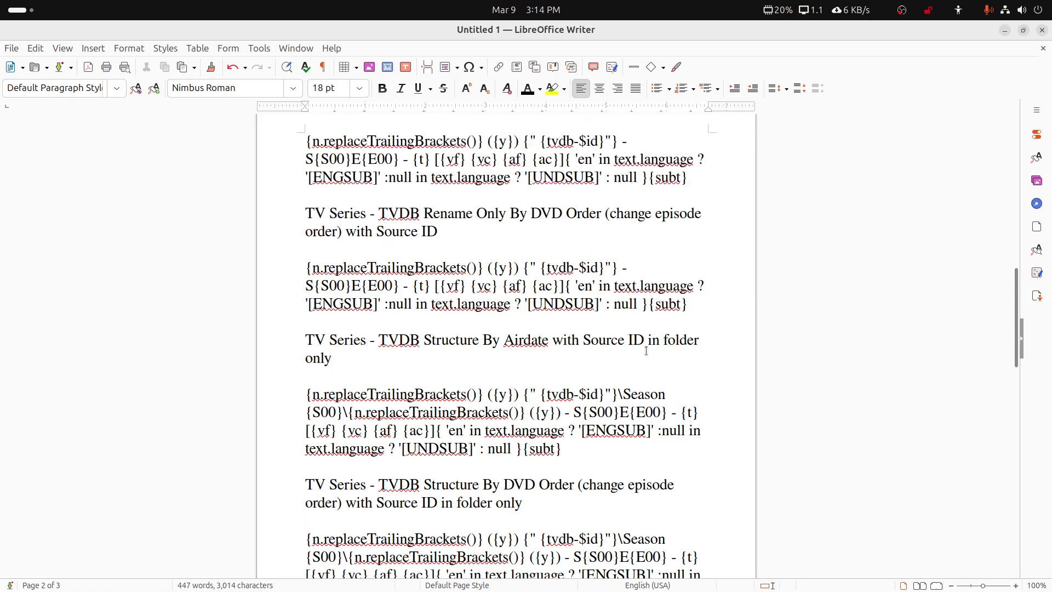
scroll(646, 351, up, 7)
scroll(646, 350, up, 4)
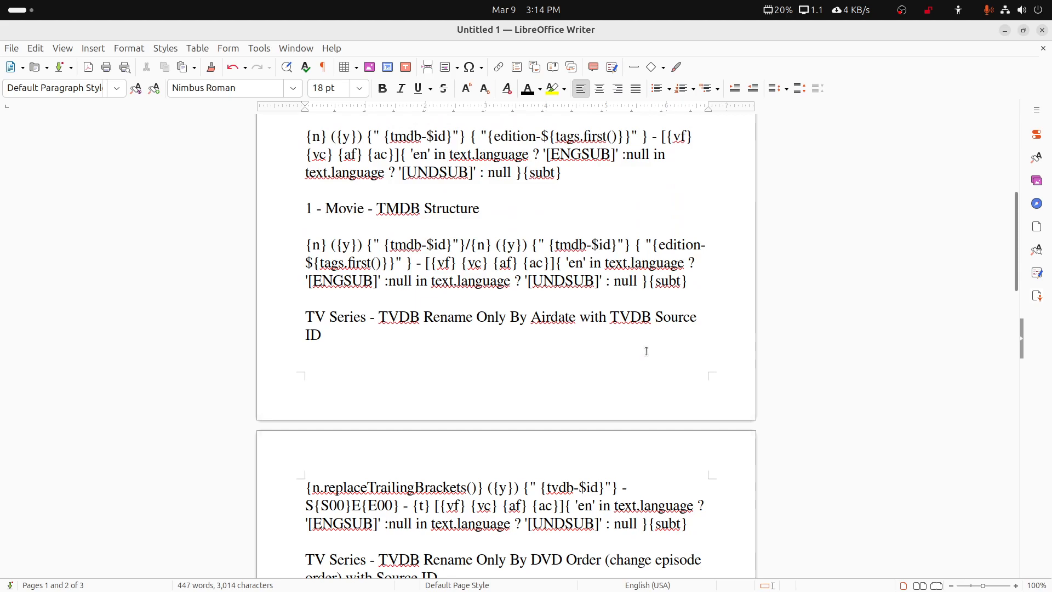
scroll(647, 351, down, 10)
scroll(646, 350, down, 3)
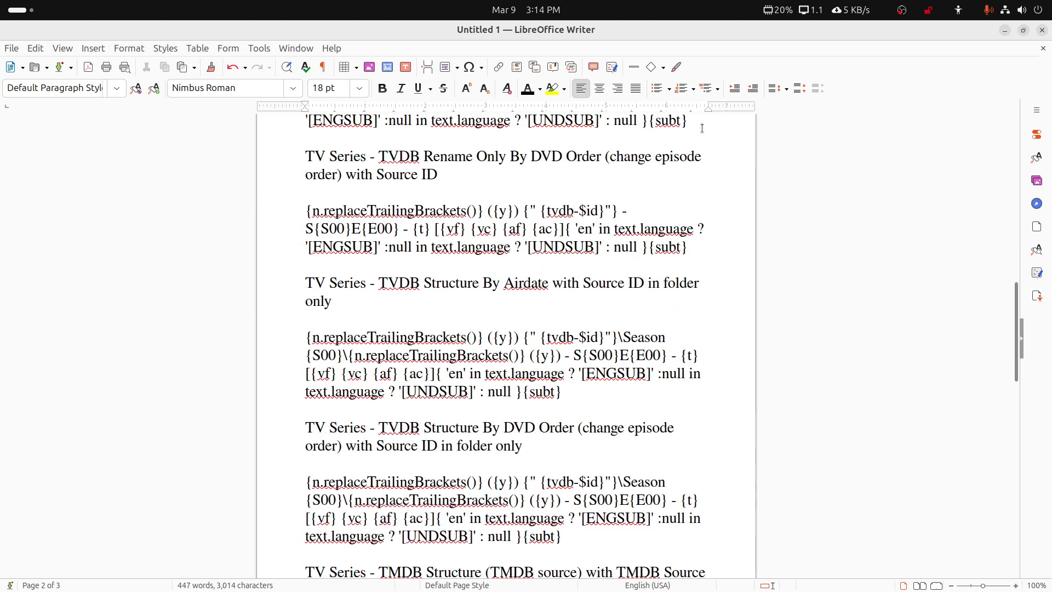
drag(702, 128, 763, 126)
click(618, 260)
- Insert three blank lines after the TV Series - TVDB Rename Only By Airdate expression
scroll(602, 263, up, 3)
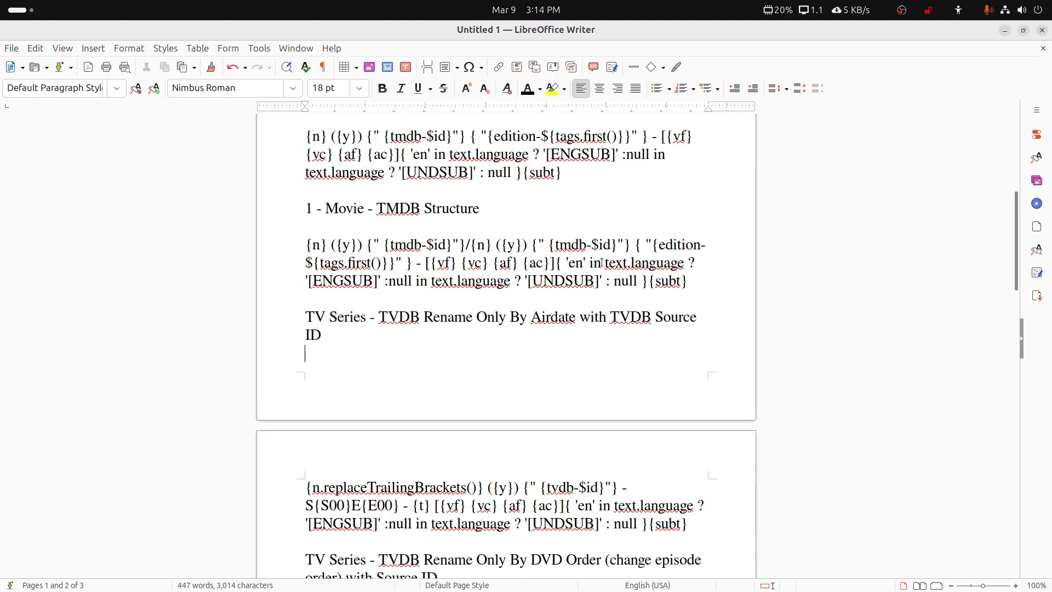
scroll(602, 262, down, 4)
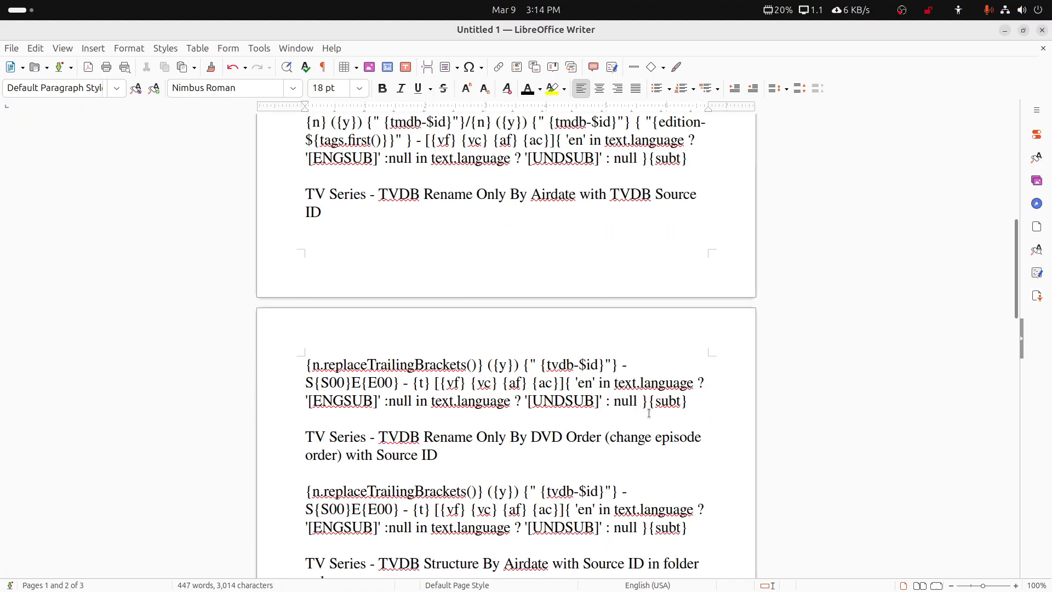
click(688, 401)
key(Return)
key(Return)
key(Return)
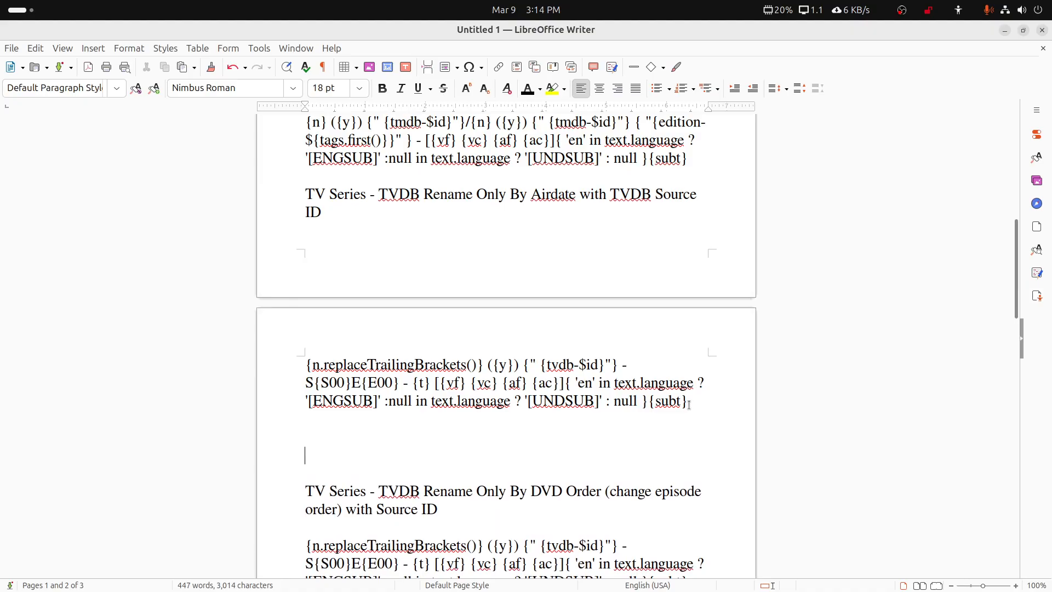
- Insert two more blank lines above the TV Series - TVDB Rename Only By DVD Order heading and highlight that heading
scroll(686, 401, down, 3)
scroll(687, 402, down, 3)
key(Return)
key(Return)
scroll(685, 399, down, 7)
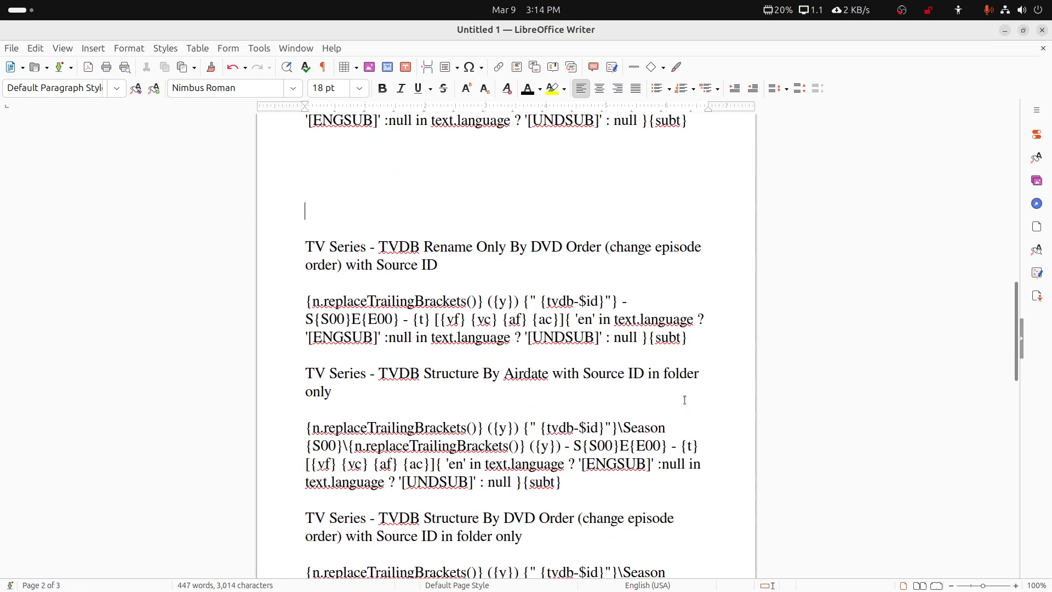
scroll(683, 395, up, 1)
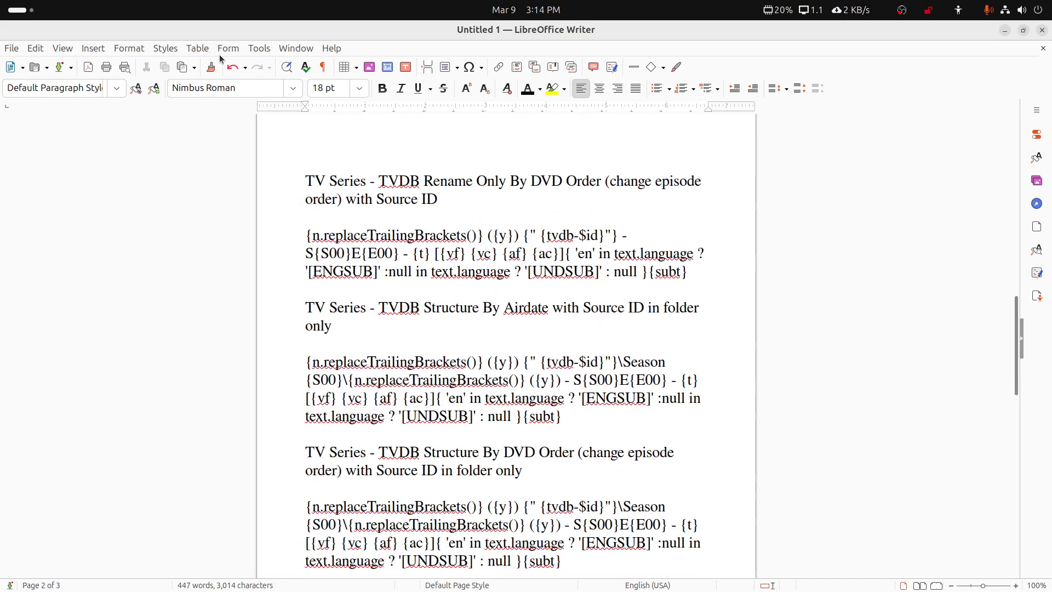
drag(436, 199, 306, 183)
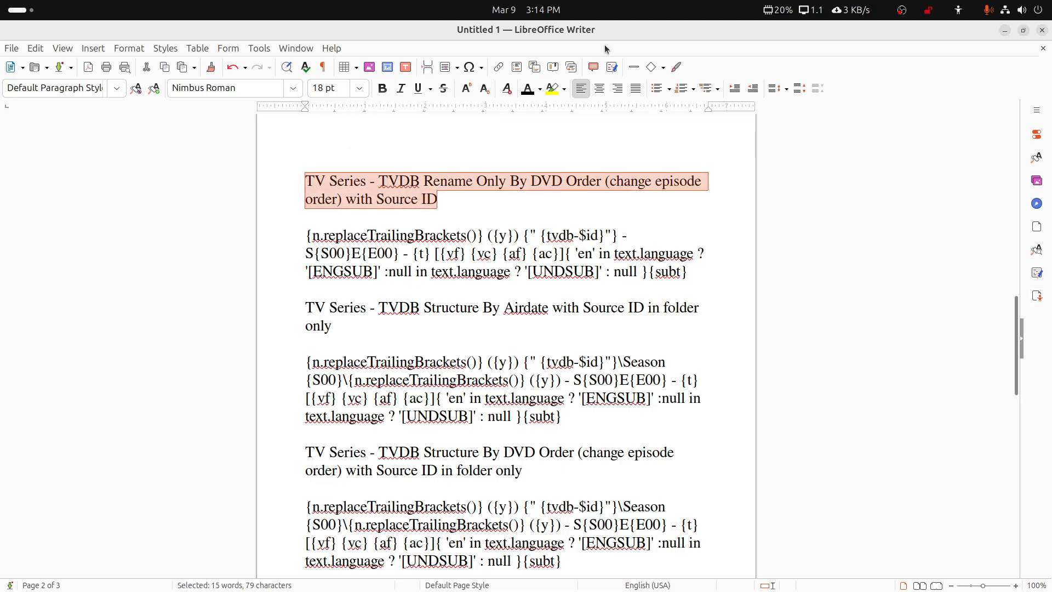
- Switch to the text editor with eng.SDH.srt and insert three blank lines after the 1 - Movie - TMDB Structure expression
drag(617, 35, 684, 99)
key(super+h)
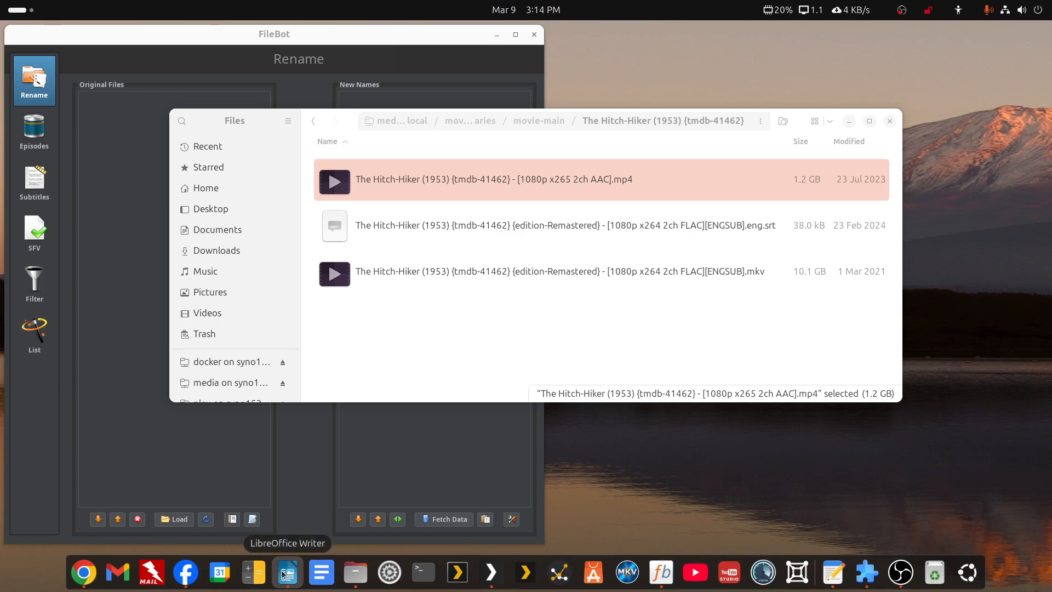
click(828, 575)
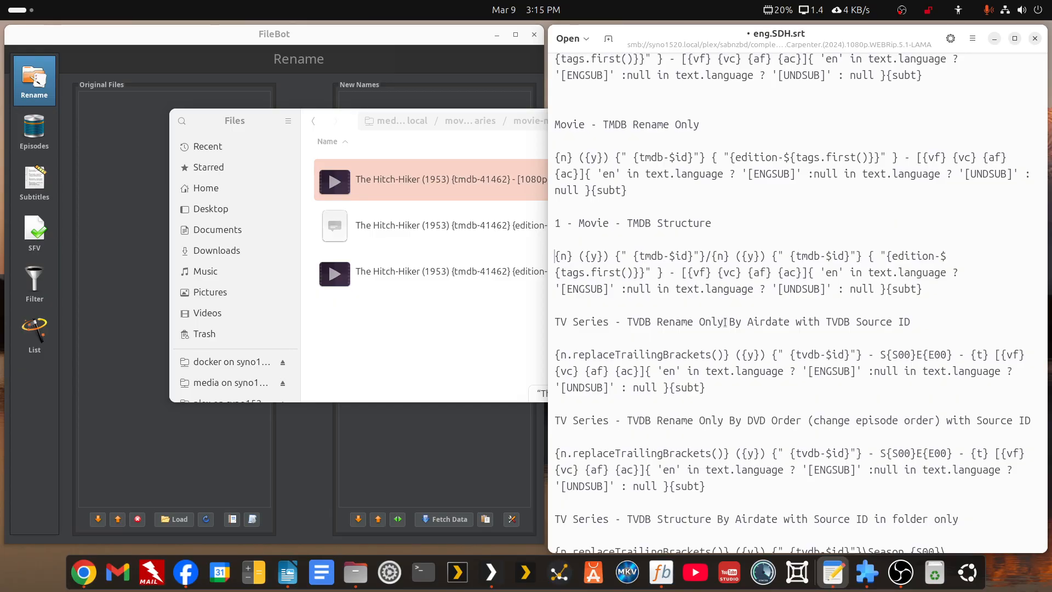
click(932, 299)
key(Return)
key(Return)
key(Return)
key(Up)
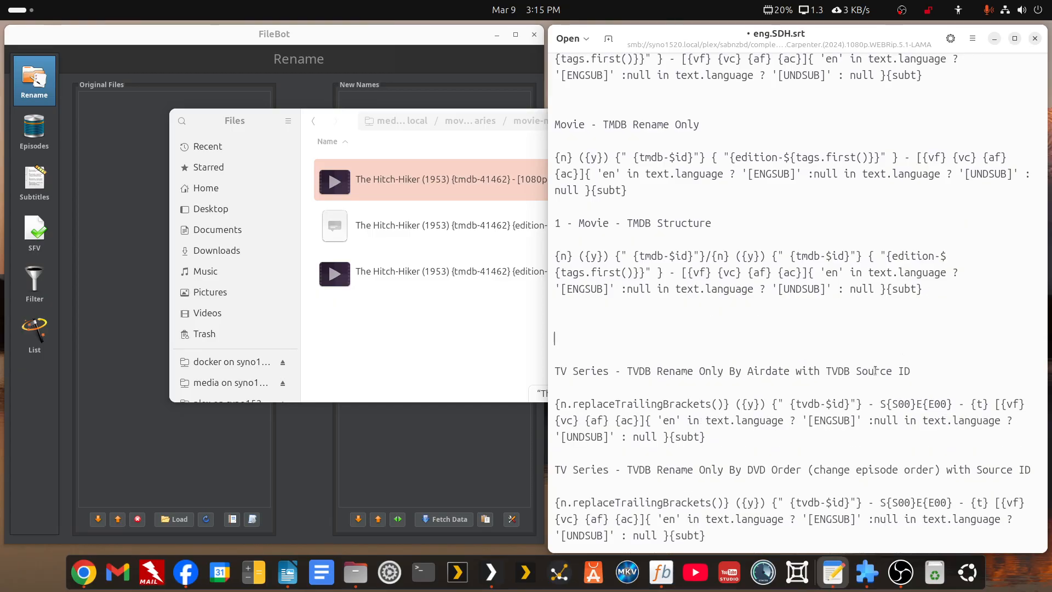
- Copy the first TV Series heading and create a FileBot preset named TV Series - TVDB Rename Only By Airdate with TVDB Source ID
triple_click(550, 373)
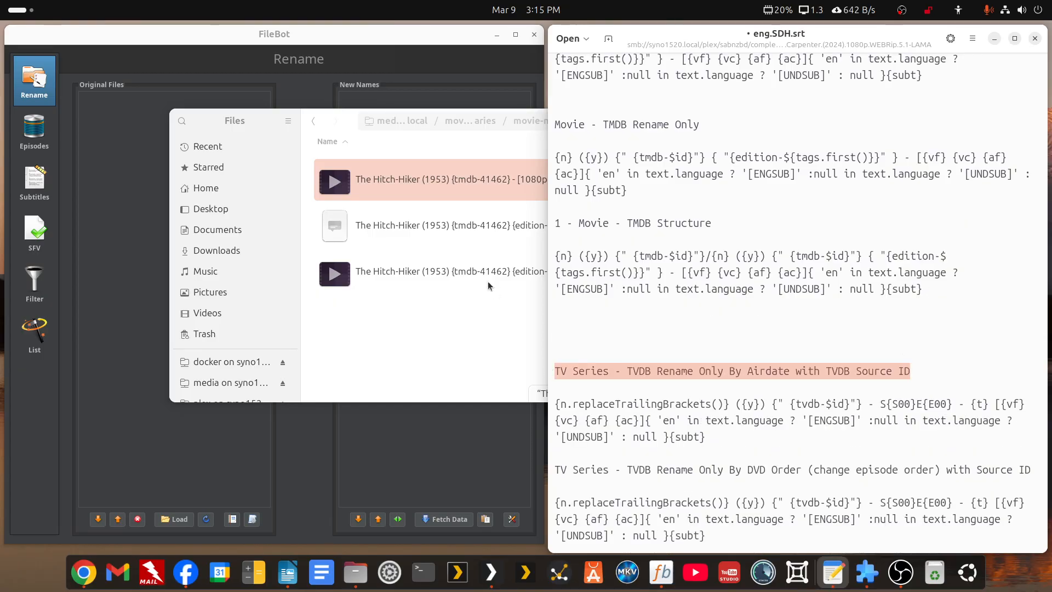
click(376, 48)
double_click(383, 41)
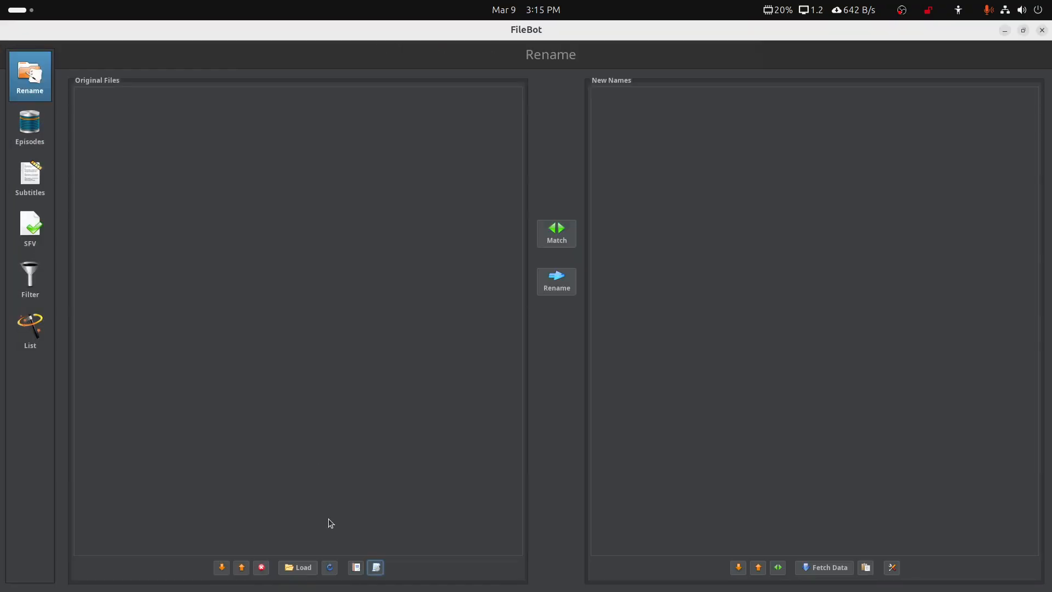
click(378, 570)
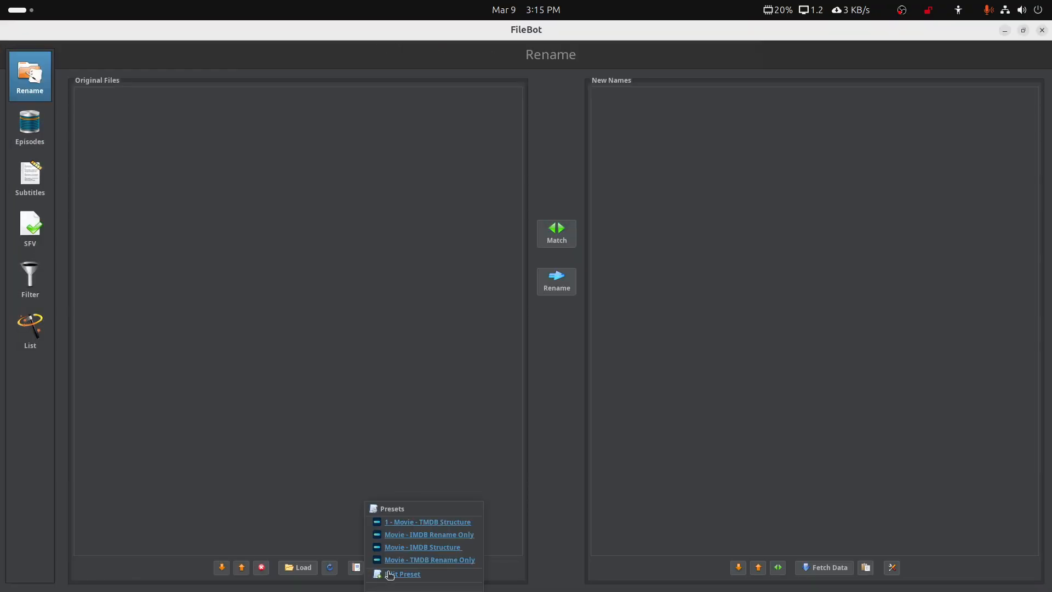
click(401, 574)
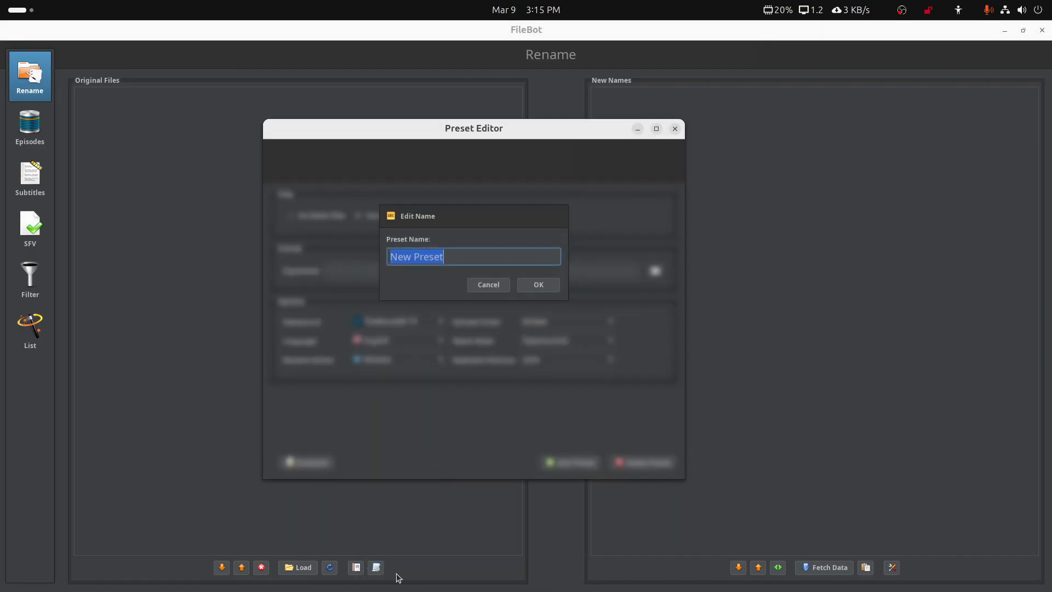
key(ctrl+v)
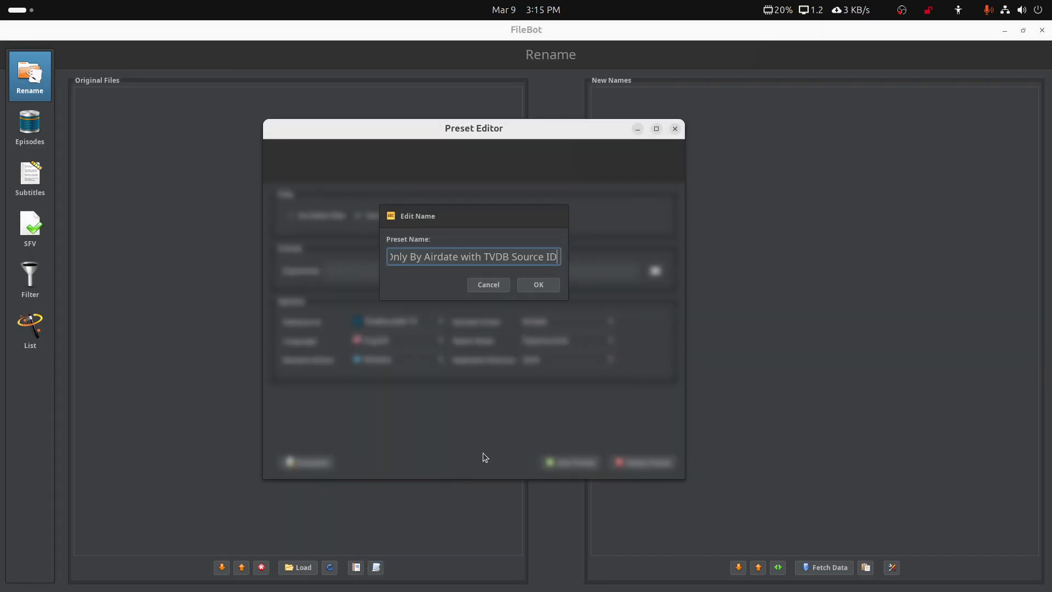
click(535, 287)
- Copy the TVDB Rename Only By Airdate expression from the text file into the new preset's format expression
double_click(692, 27)
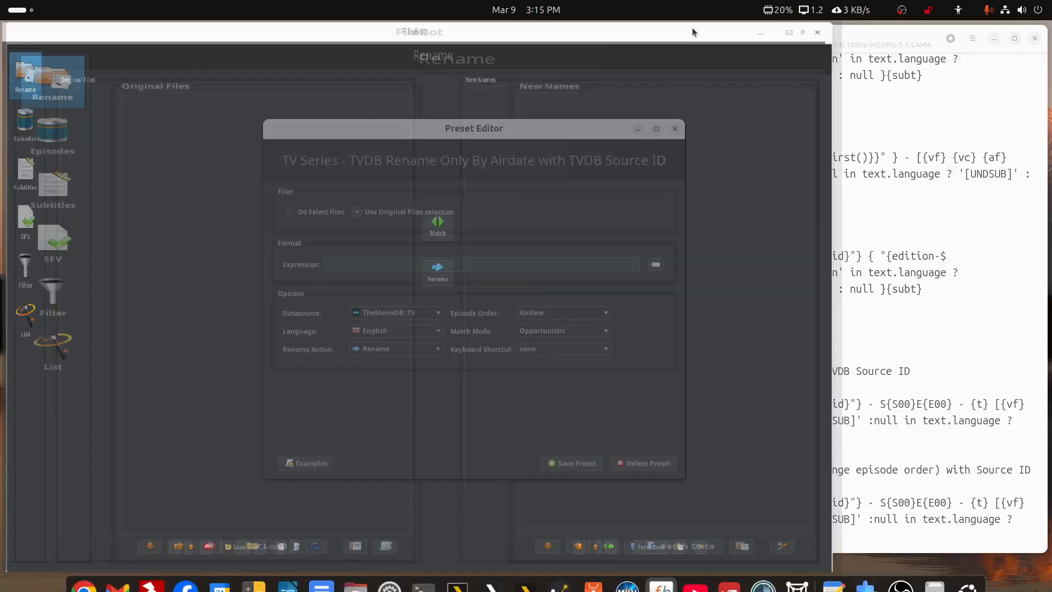
click(912, 38)
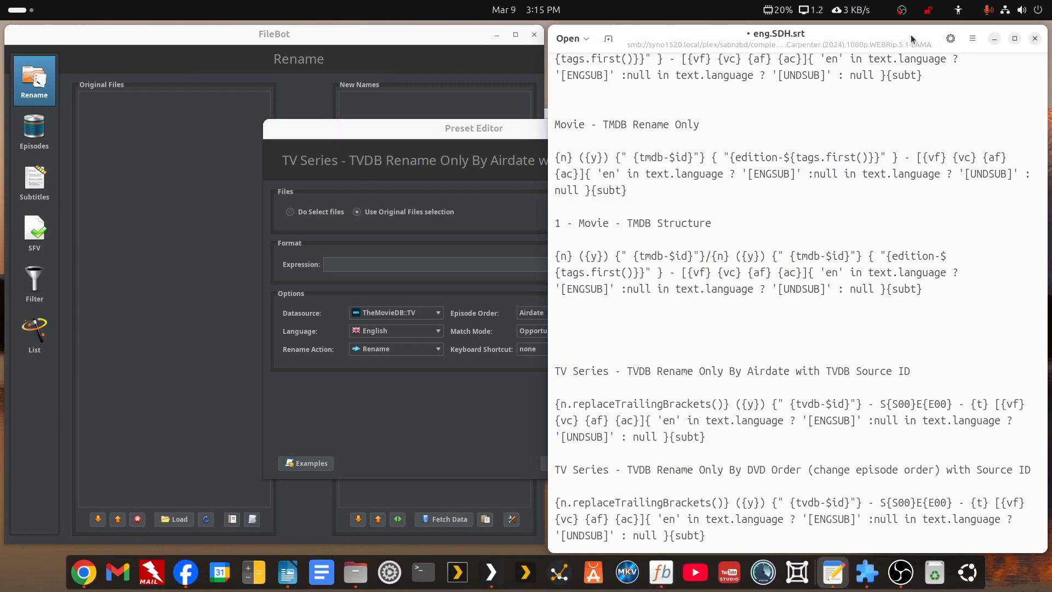
scroll(552, 307, down, 3)
triple_click(553, 307)
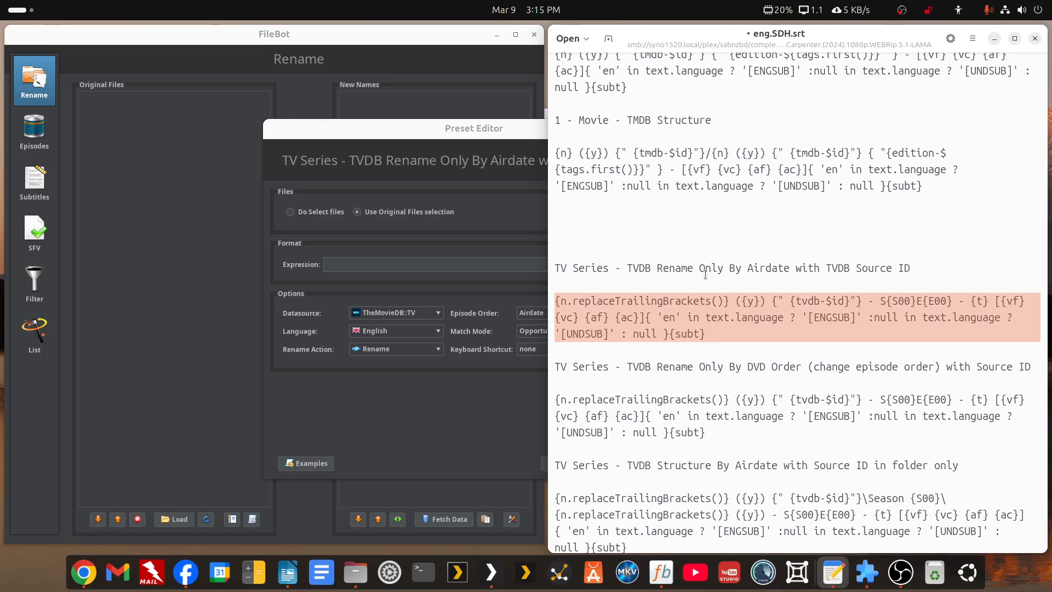
click(353, 126)
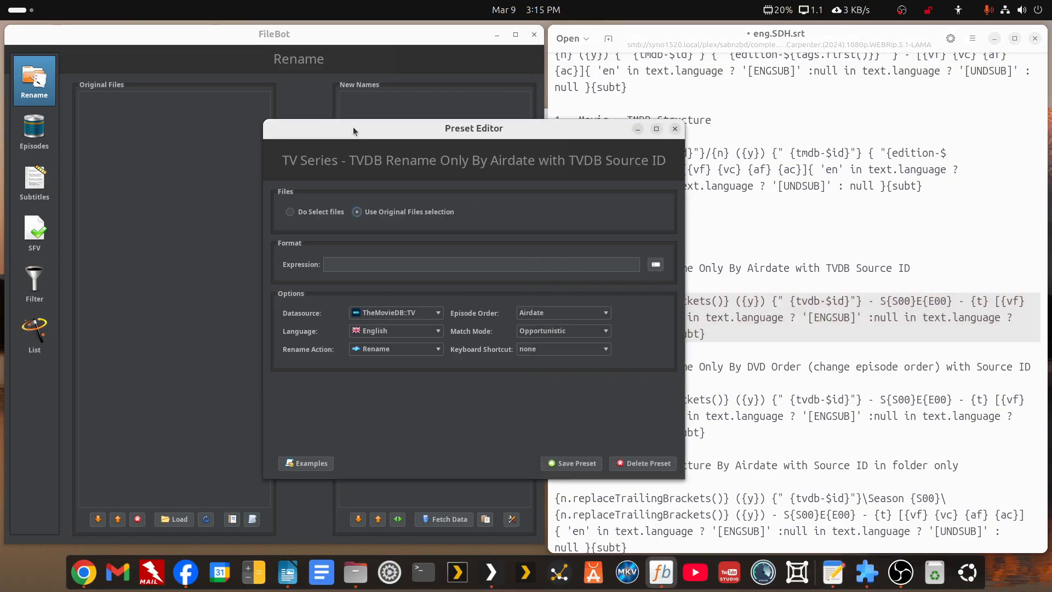
click(345, 261)
key(ctrl+v)
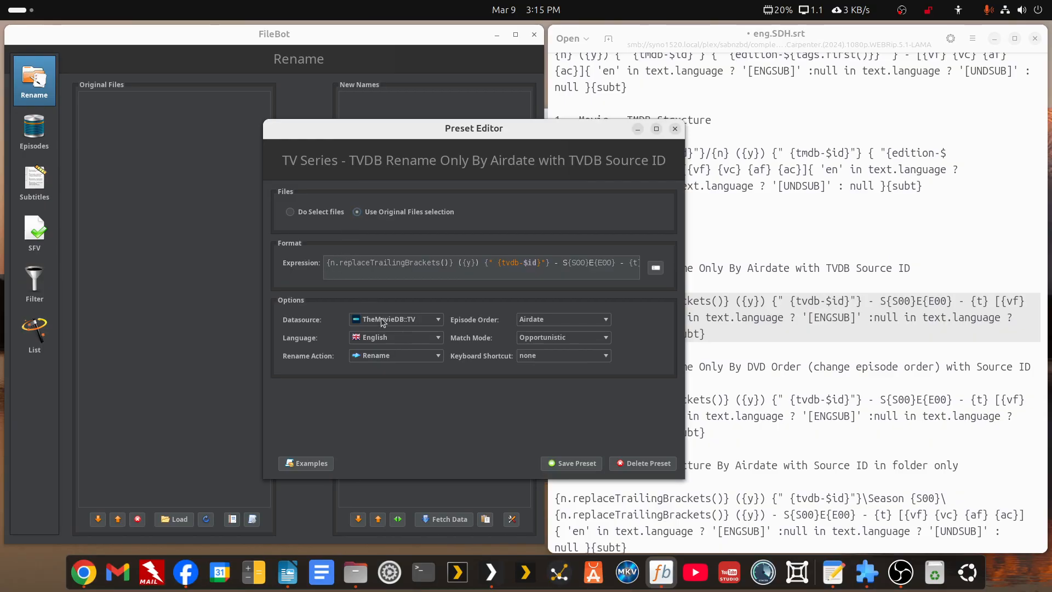
- Set the Airdate preset's datasource to TheTVDB and save the preset
click(437, 320)
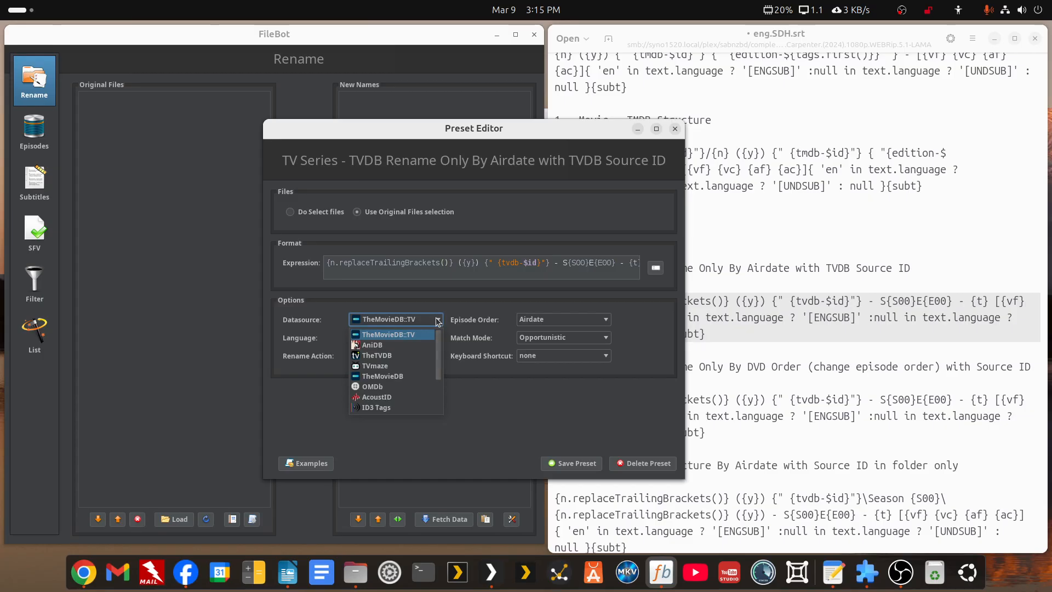
click(438, 320)
drag(524, 125, 358, 100)
click(274, 294)
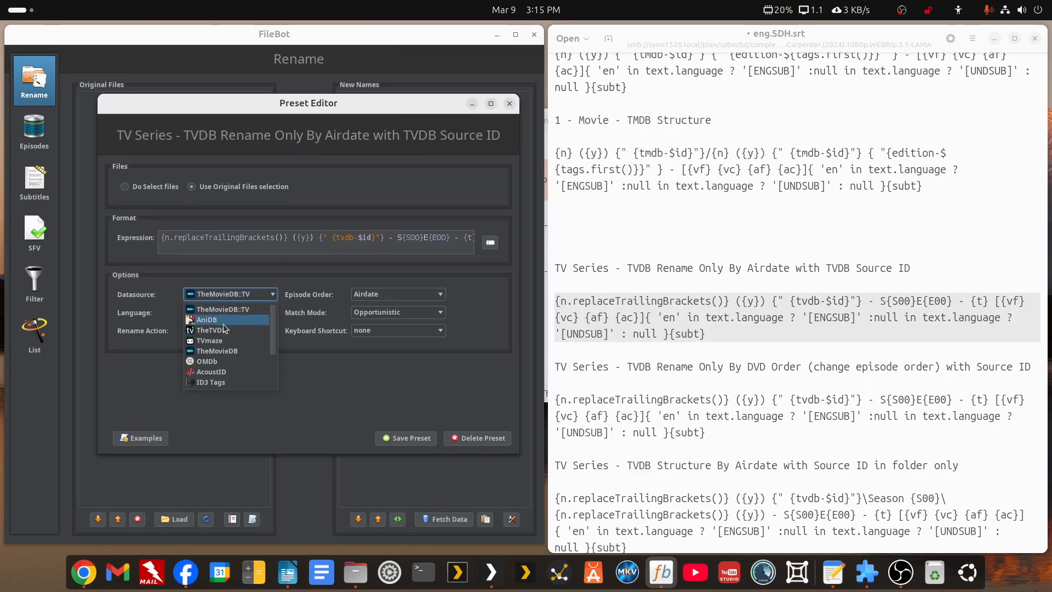
click(213, 330)
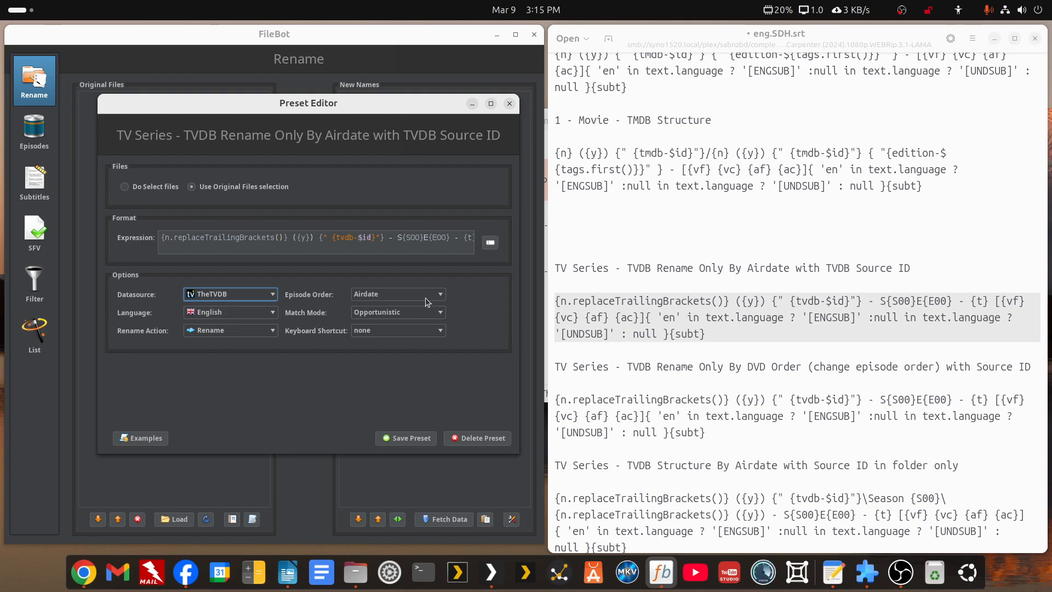
click(411, 438)
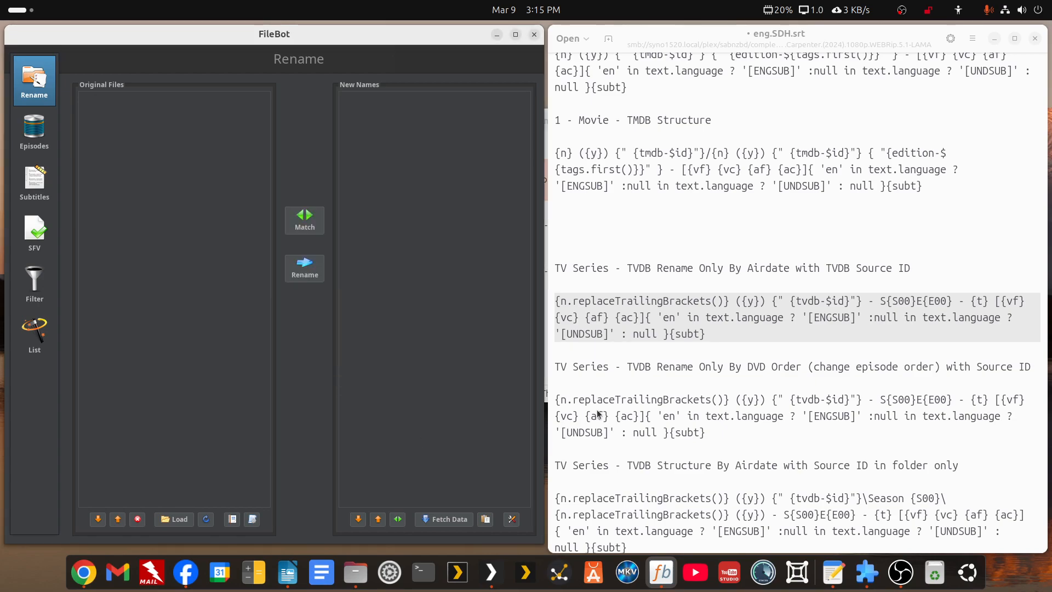
- Create another preset named TV Series - TVDB Rename Only By DVD Order (change episode order) with Source ID, using the heading copied from the text file
drag(555, 368, 1027, 368)
key(ctrl+c)
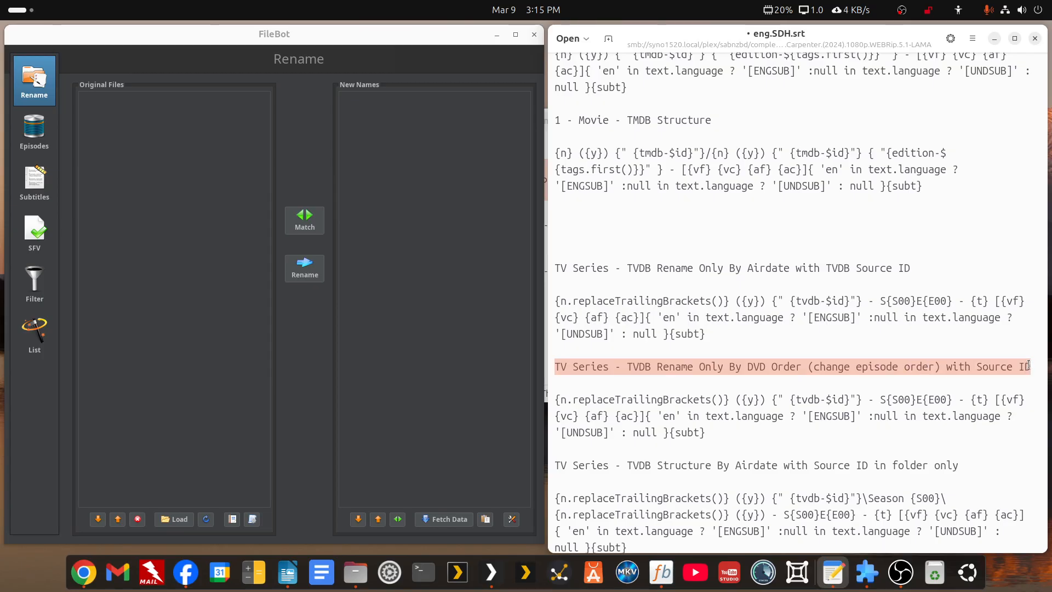
click(252, 519)
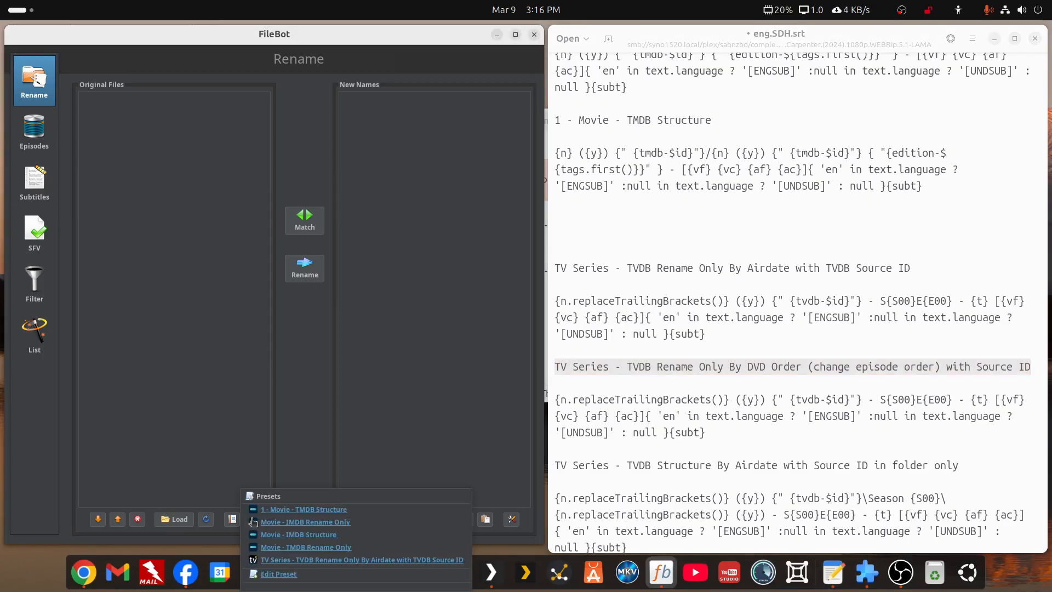
double_click(320, 34)
click(377, 567)
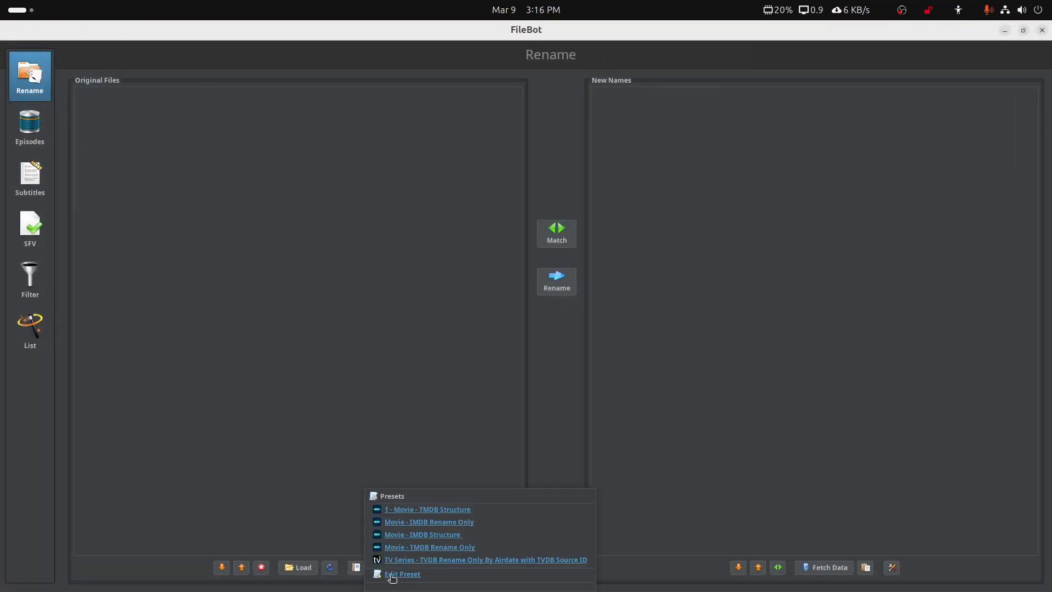
click(397, 574)
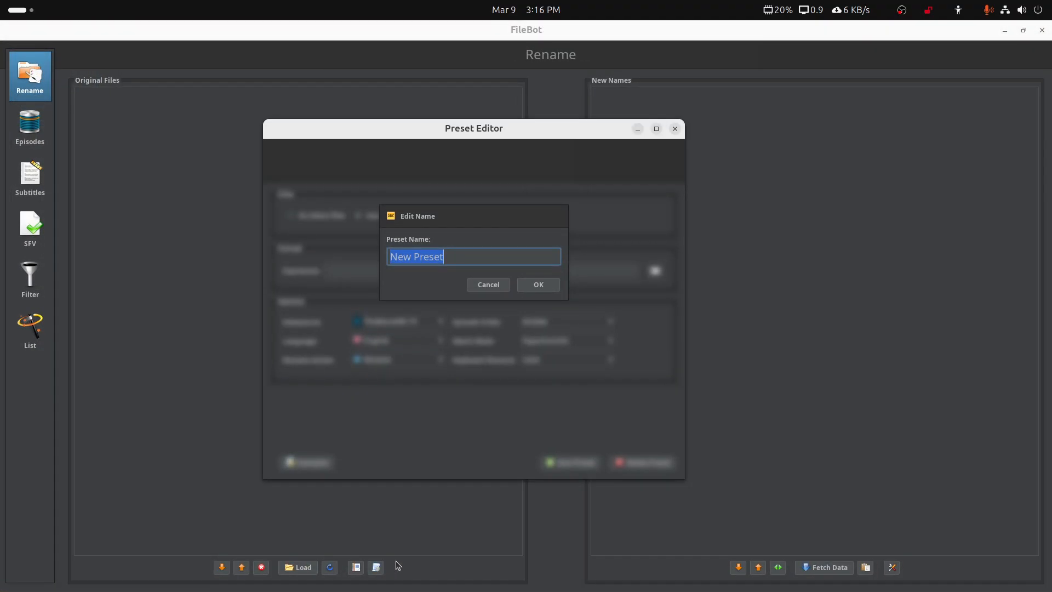
key(ctrl+v)
click(526, 285)
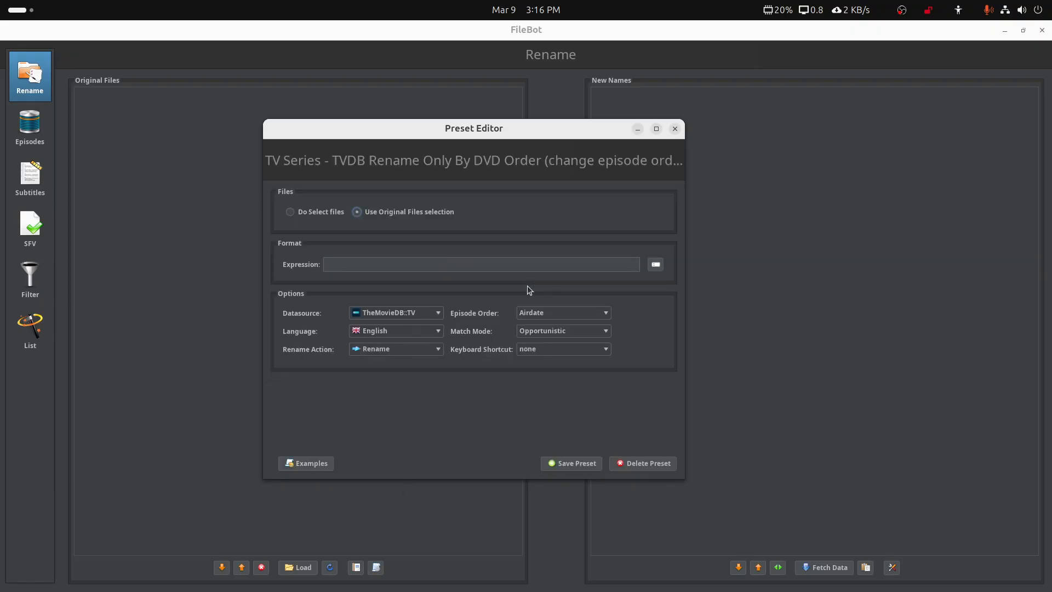
- Copy the TVDB Rename Only By DVD Order expression from the text file into the preset's format expression
double_click(642, 31)
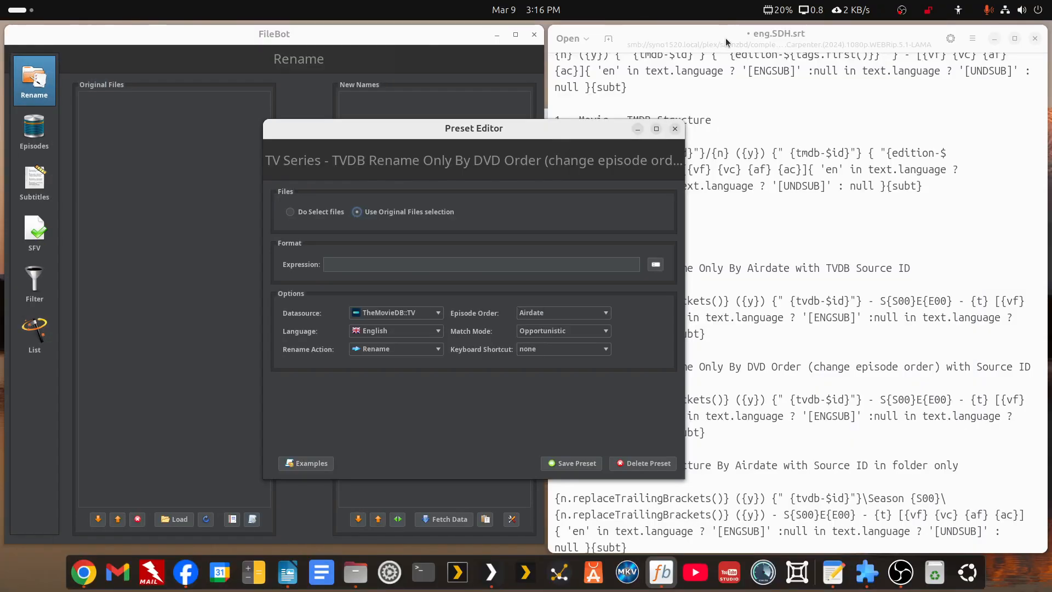
click(923, 133)
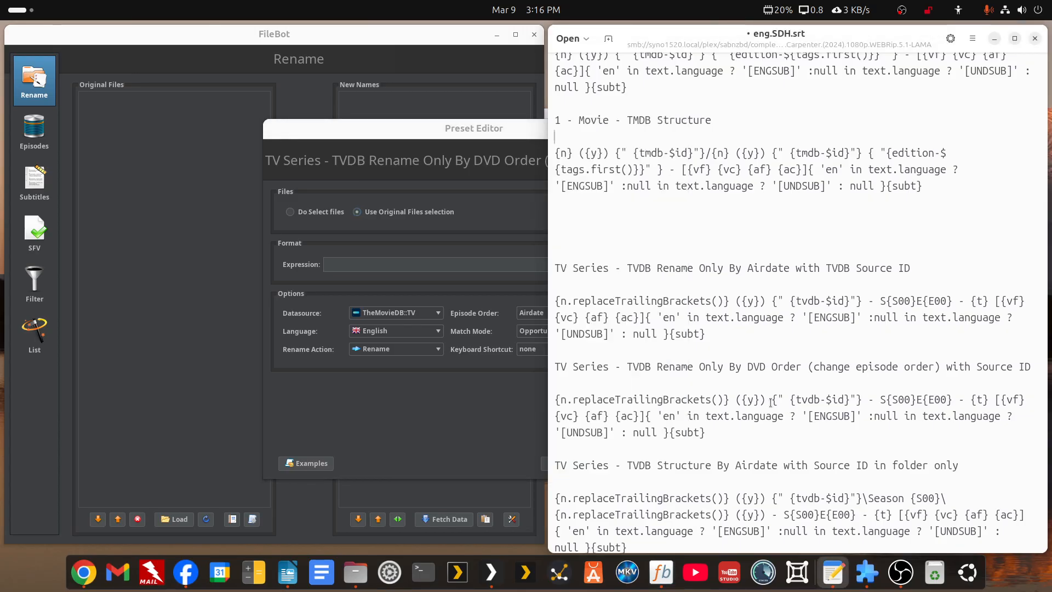
drag(705, 432, 556, 406)
key(ctrl+c)
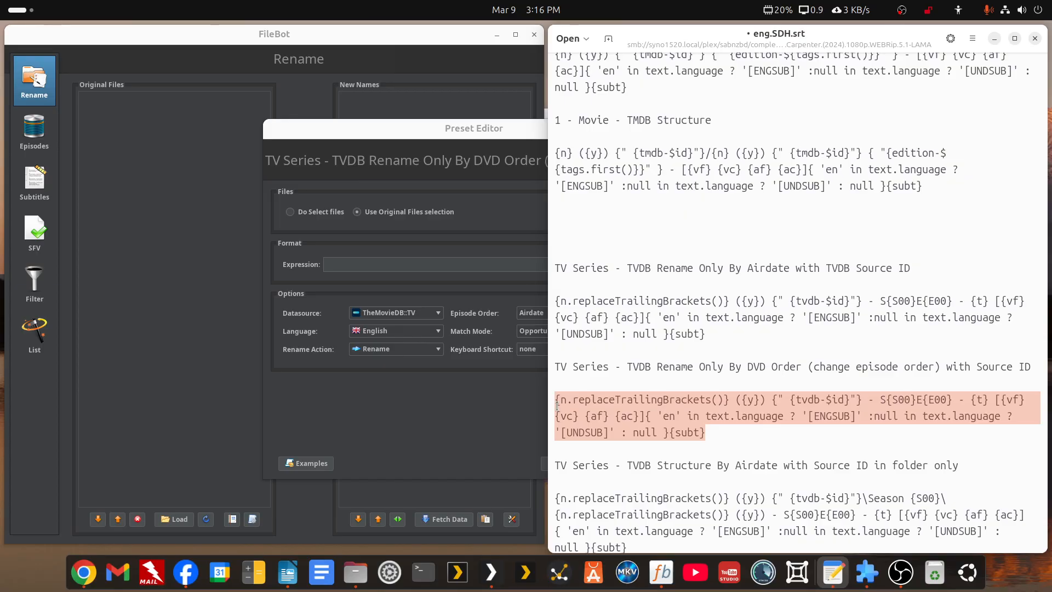
click(399, 264)
key(ctrl+v)
- Set the DVD Order preset's datasource to TheTVDB, change its episode order to match, and save it
click(437, 316)
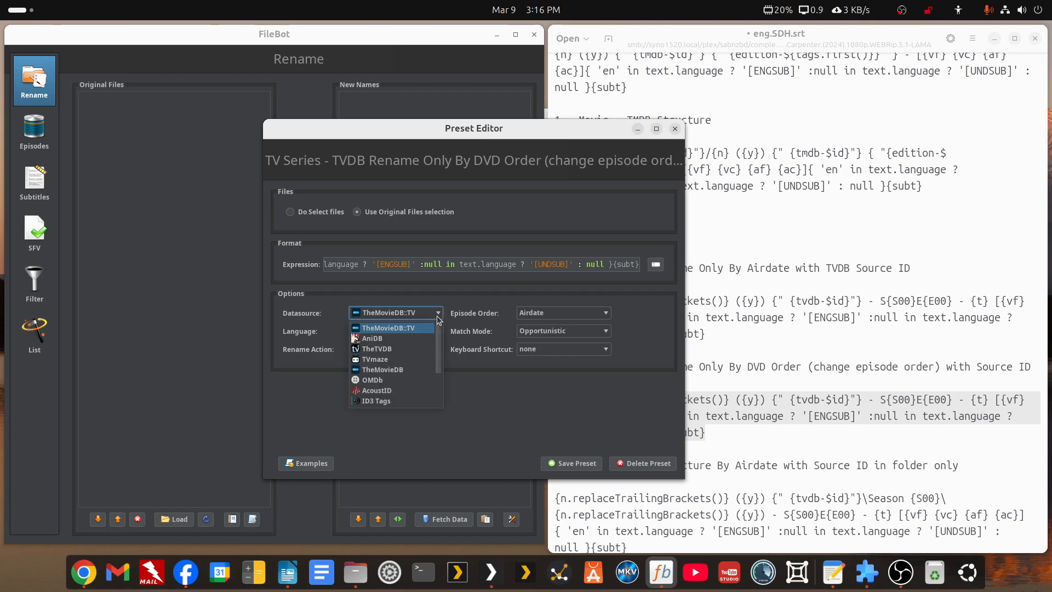
click(380, 349)
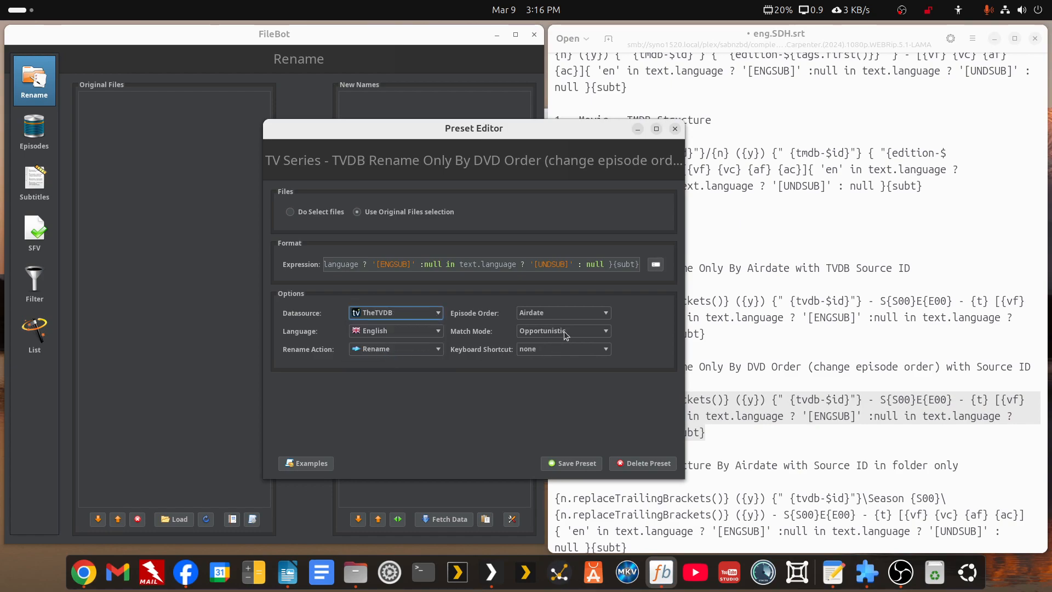
click(574, 317)
click(542, 341)
click(572, 462)
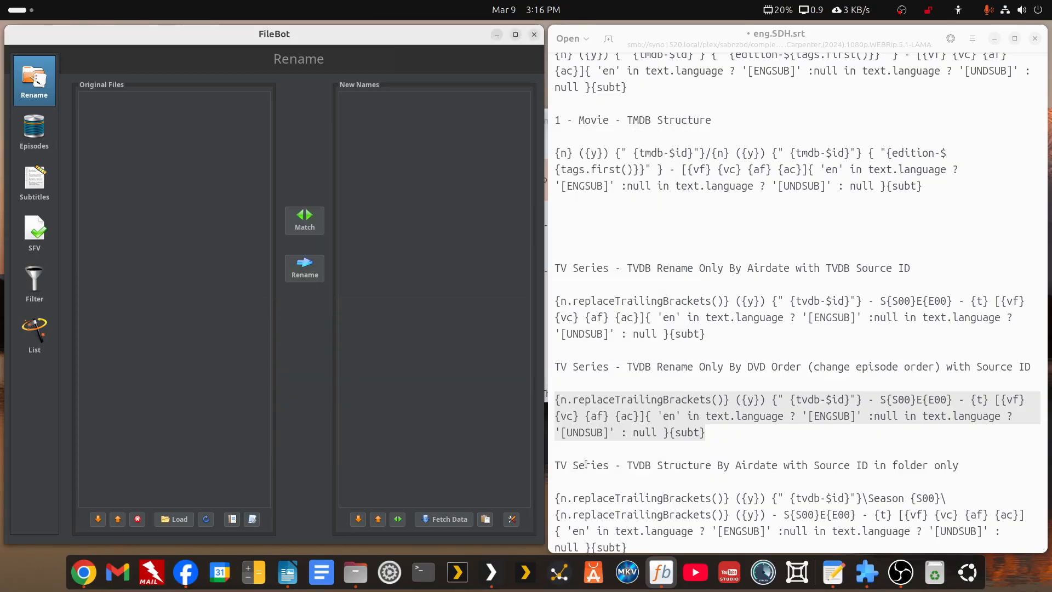
- Copy the heading TV Series - TVDB Structure By Airdate with Source ID in folder only from the text file
drag(962, 467, 558, 466)
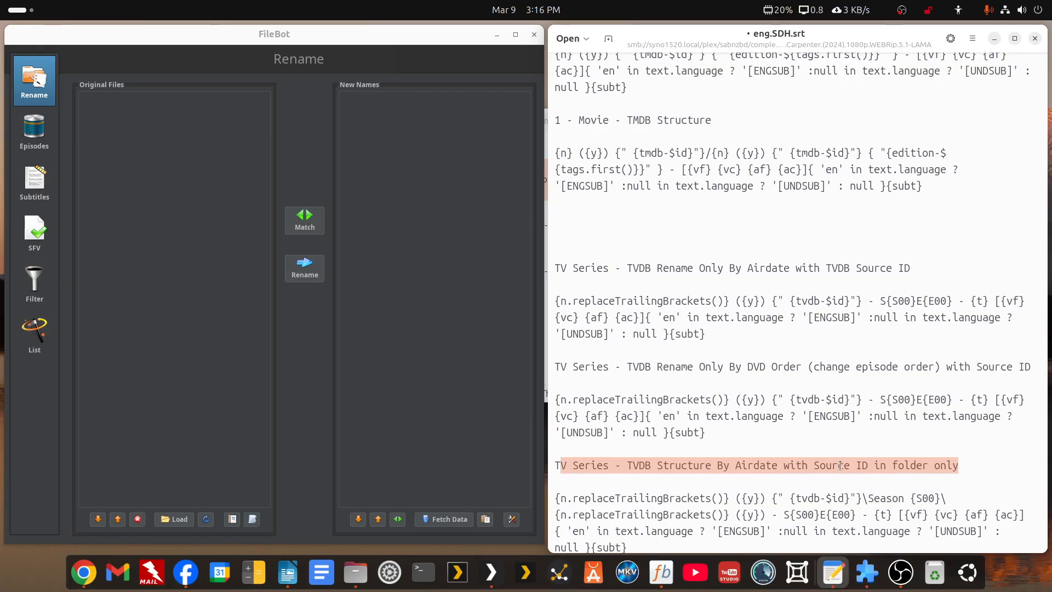
click(657, 465)
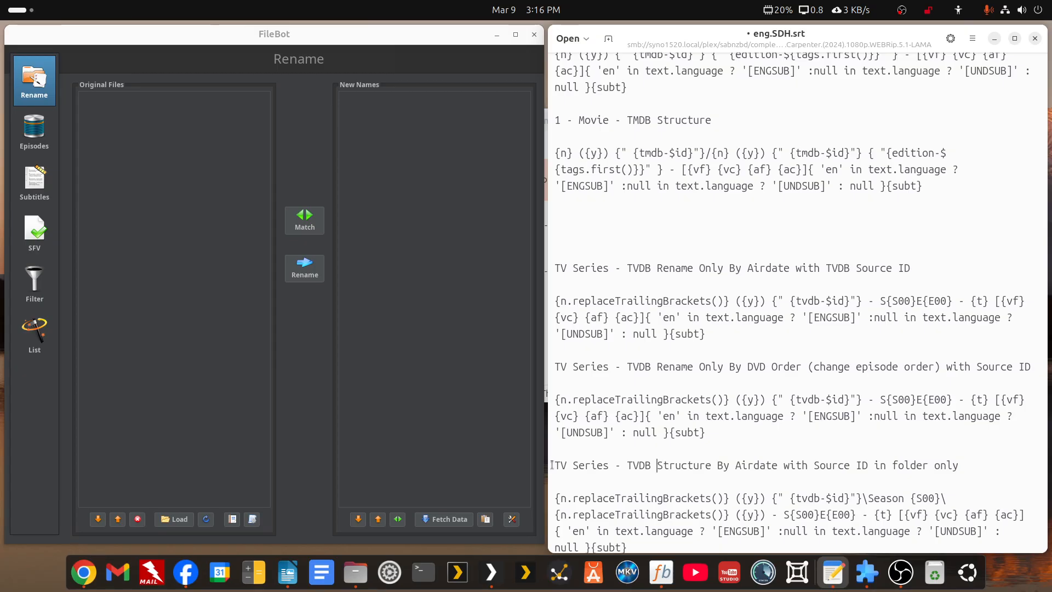
triple_click(956, 465)
key(ctrl+c)
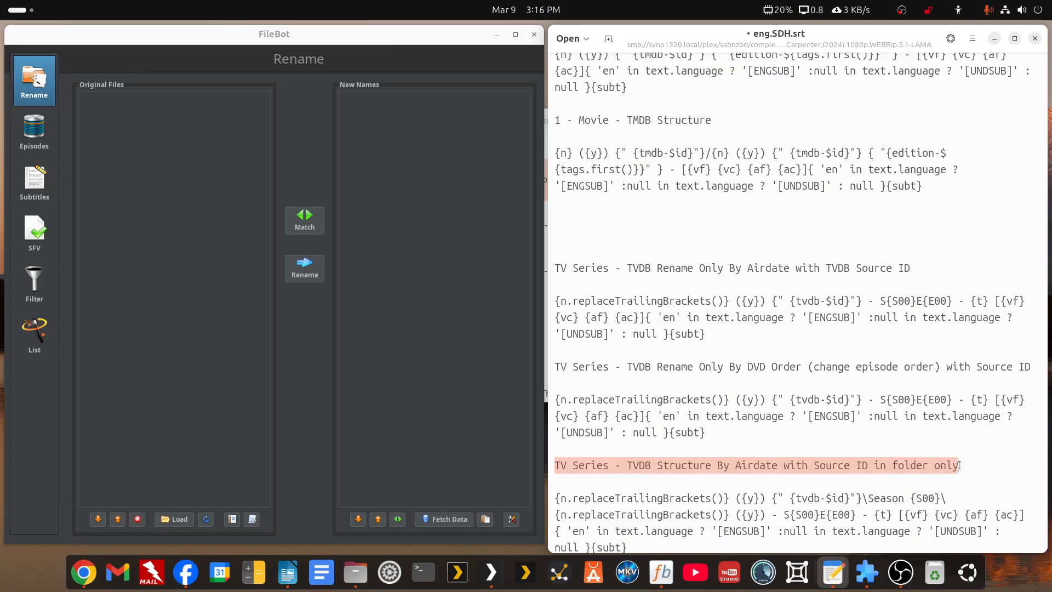
scroll(931, 460, down, 4)
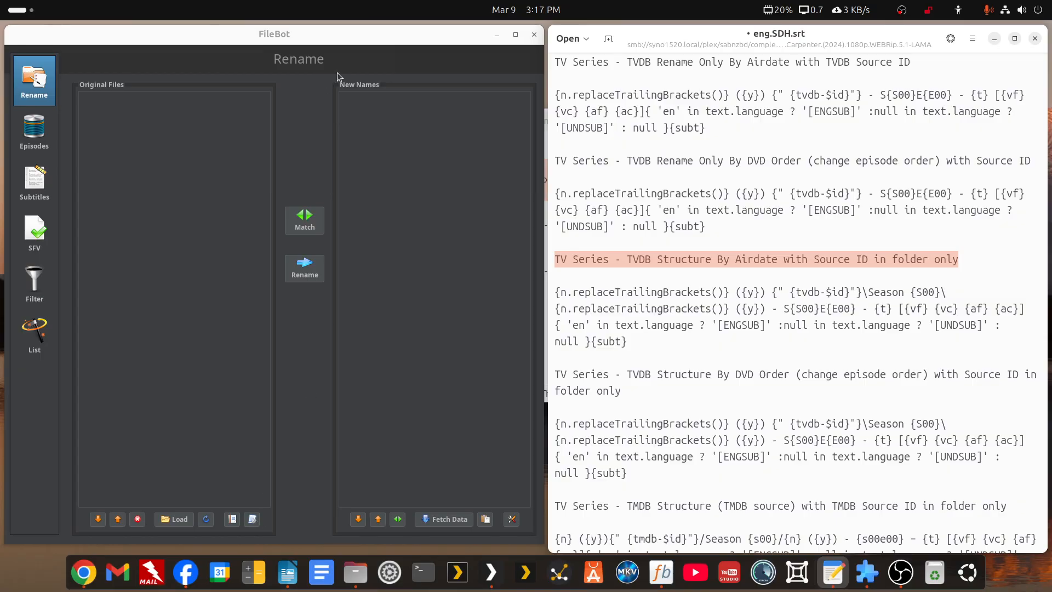
- Create a new FileBot preset named with the copied heading, TV Series - TVDB Structure By Airdate with Source ID in folder only
double_click(376, 31)
click(376, 567)
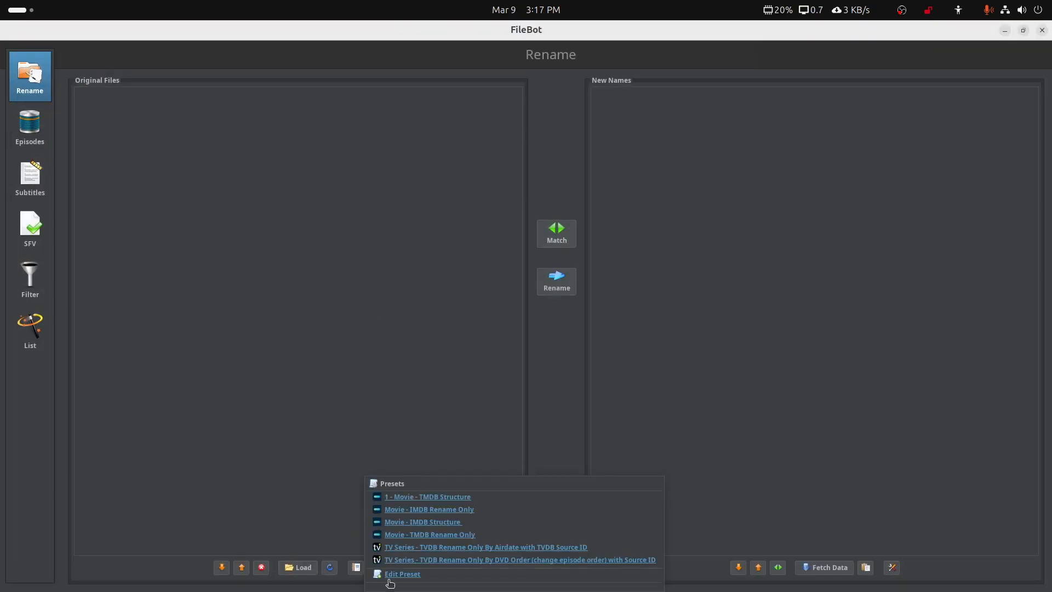
click(390, 575)
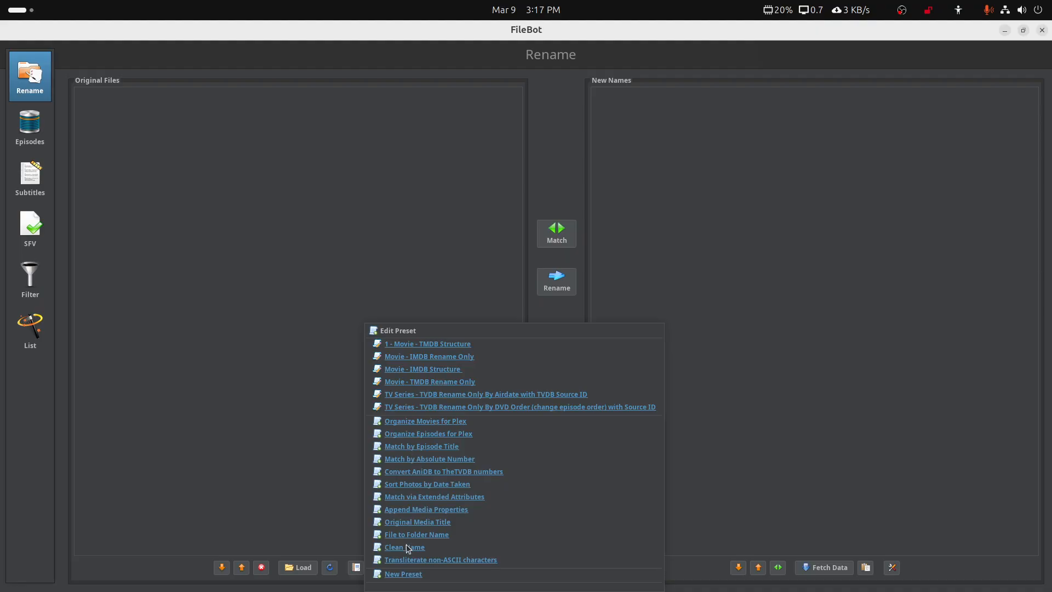
click(405, 574)
key(ctrl+v)
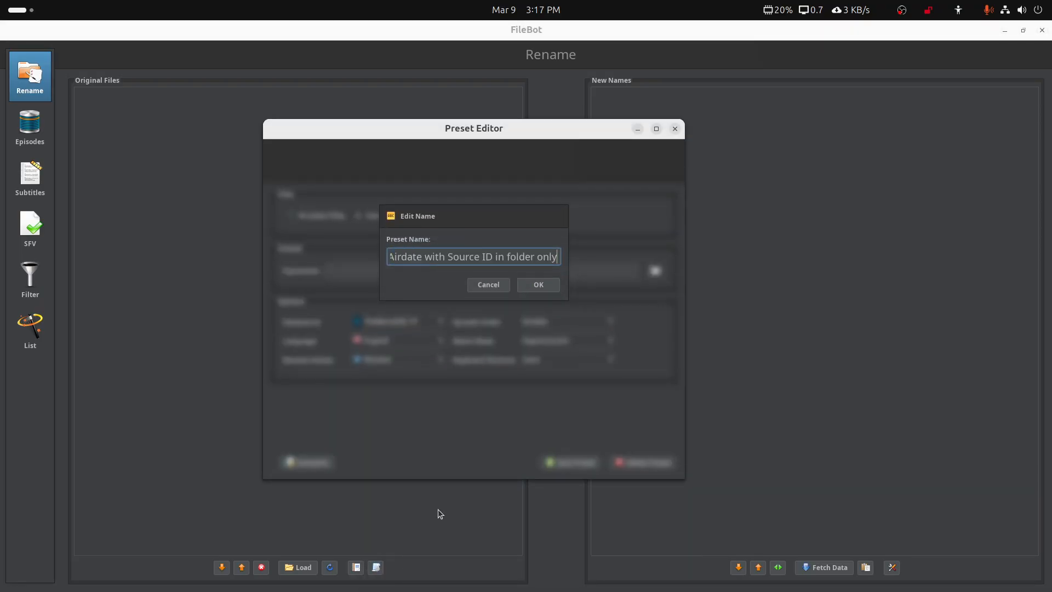
click(551, 286)
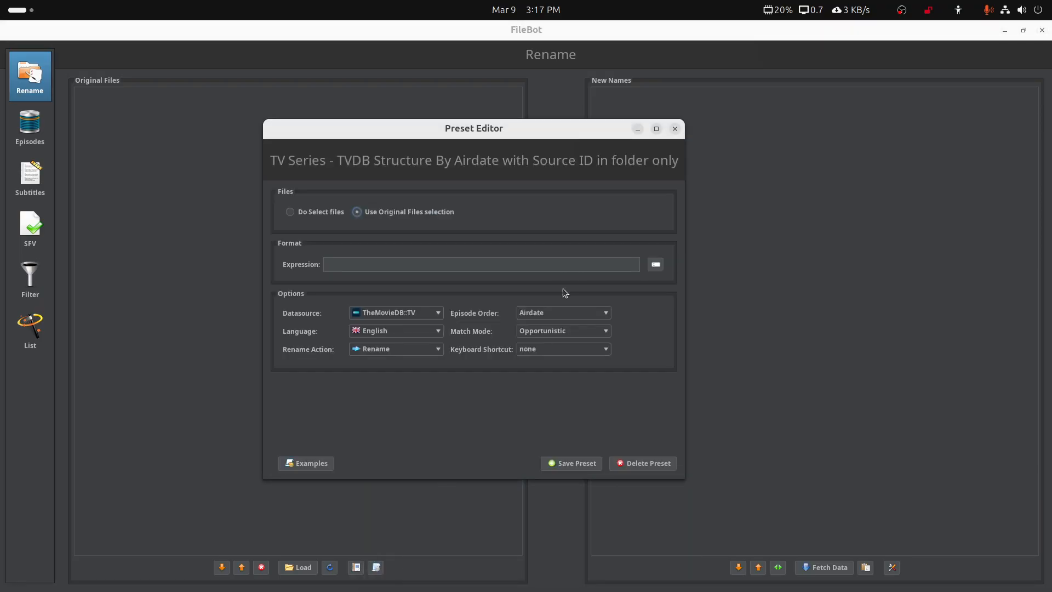
- Copy the TVDB Structure By Airdate expression, including its Season {S00} folder part, from the text file into the preset's format expression
double_click(699, 30)
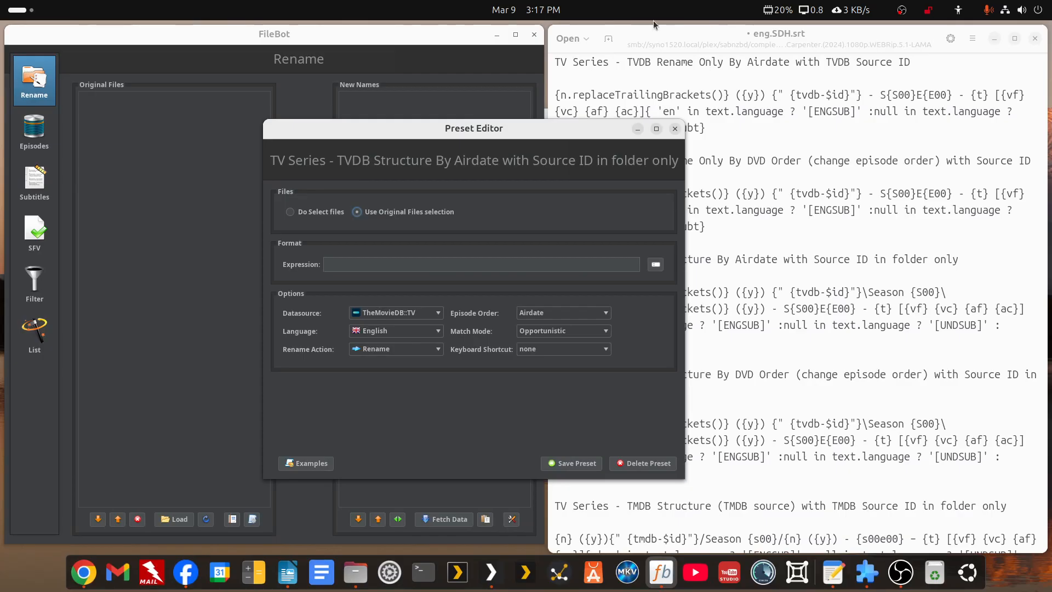
click(637, 31)
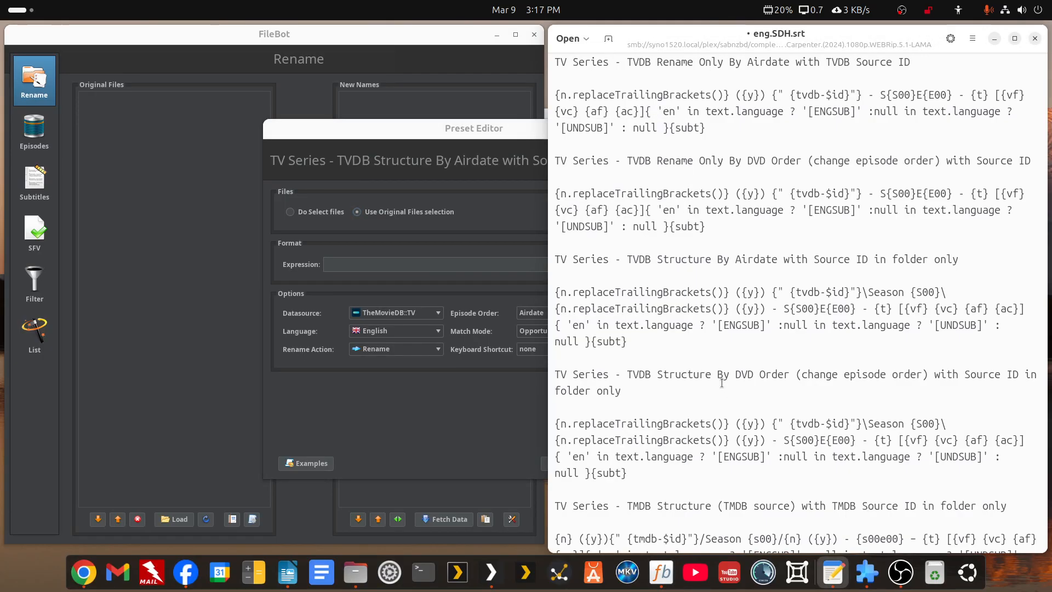
drag(517, 125, 349, 100)
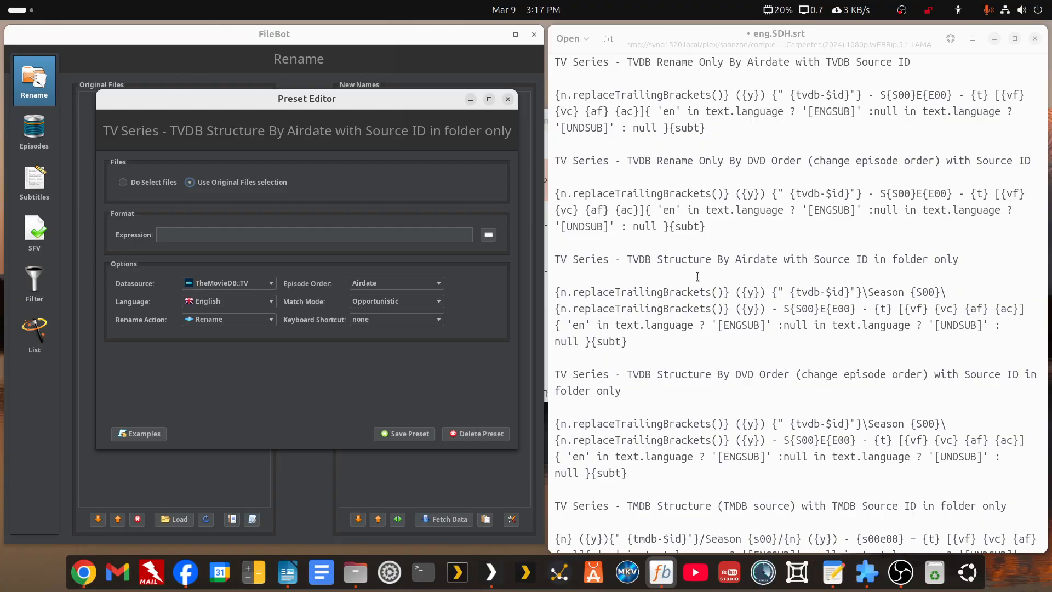
drag(649, 351, 542, 296)
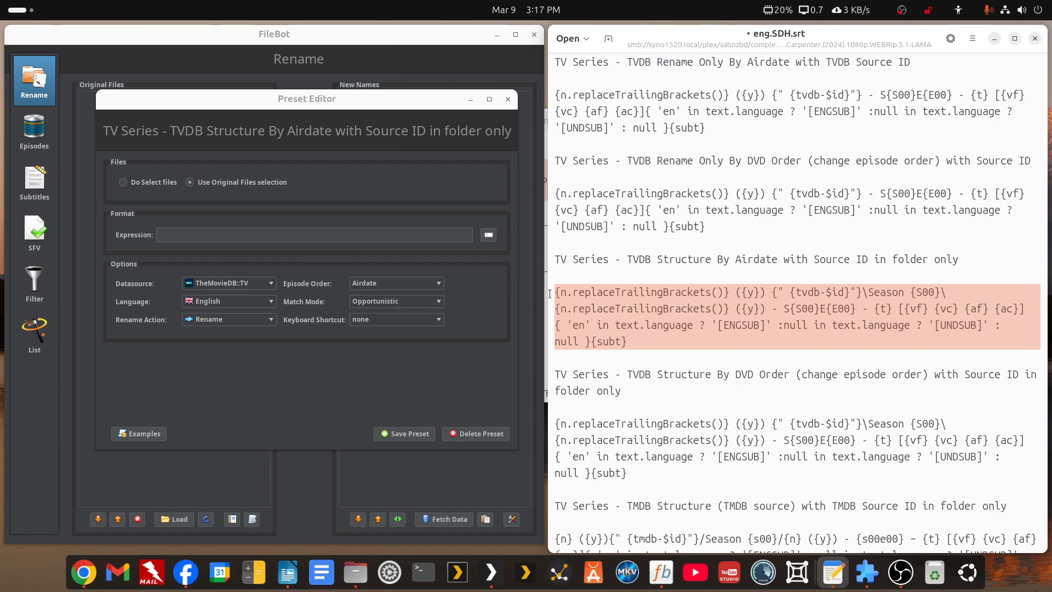
click(213, 234)
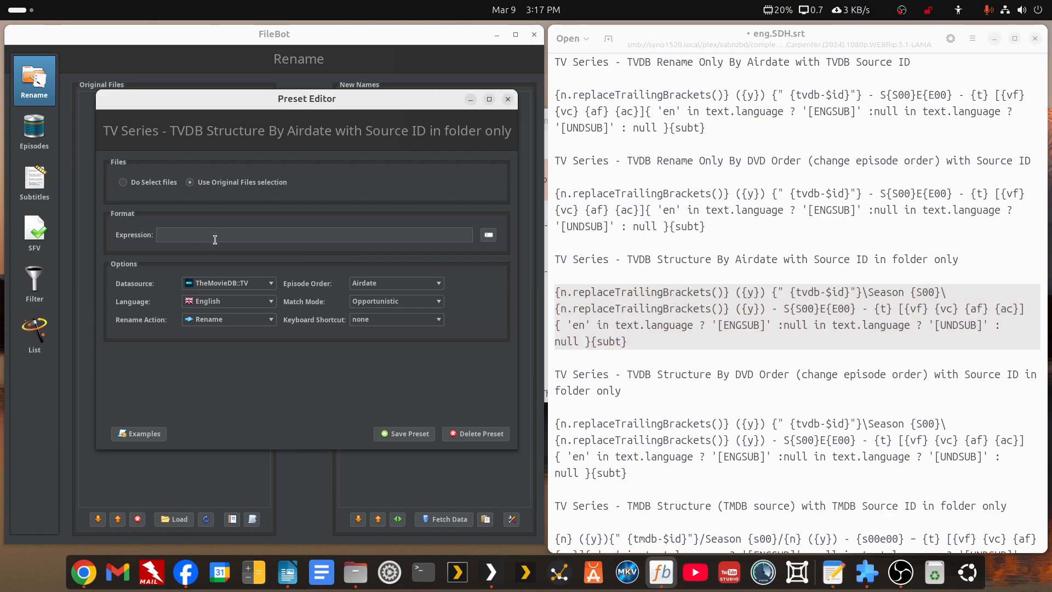
- Complete and save the Airdate structure preset with its copied {tvdb-$id} season-folder expression and TheTVDB as datasource
text({n.replaceTrailingBrackets()} ({y}) {" {tvdb-$id}"}\Season {S00}\{n.replaceTrailingBrackets()} ({y}) - S{S00}E{E00} - {t} [{vf} {vc} {af} {ac}]{ 'en' in text.language ? '[ENGSUB]' :null in text.language ? '[UNDSUB]' : null }{subt})
click(272, 293)
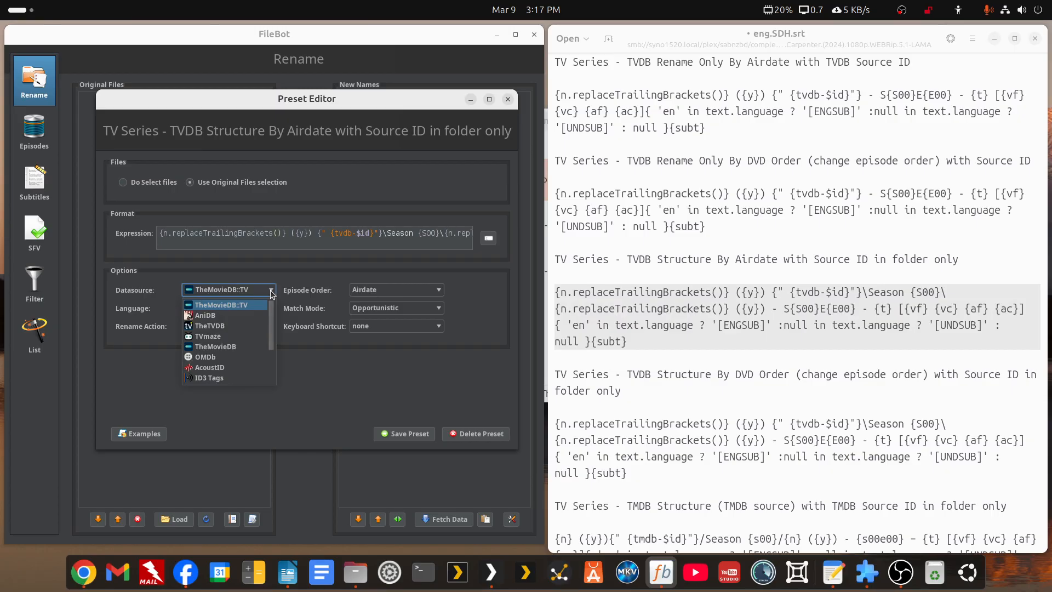
click(228, 326)
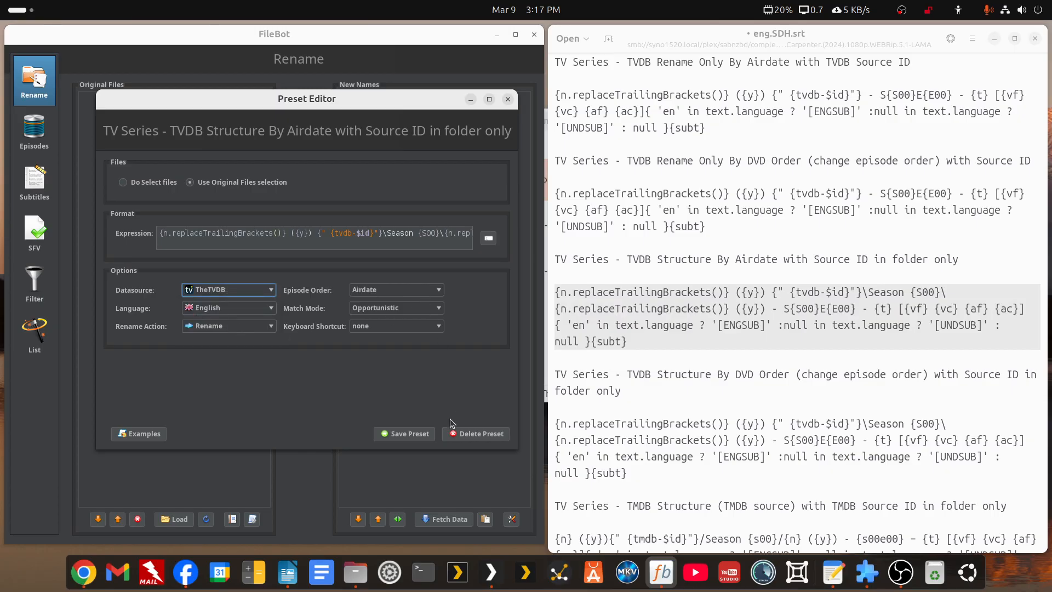
click(420, 434)
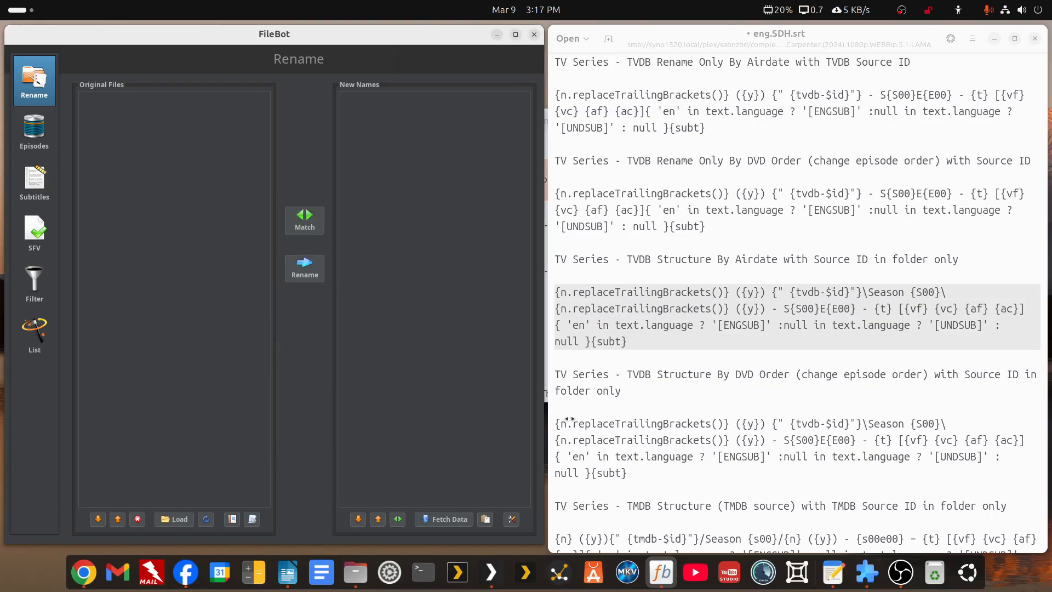
- Create a preset named "TV Series - TVDB Structure By DVD Order (change episode order) with Source ID in folder only", copying the title from the text file
click(645, 400)
drag(645, 400, 541, 373)
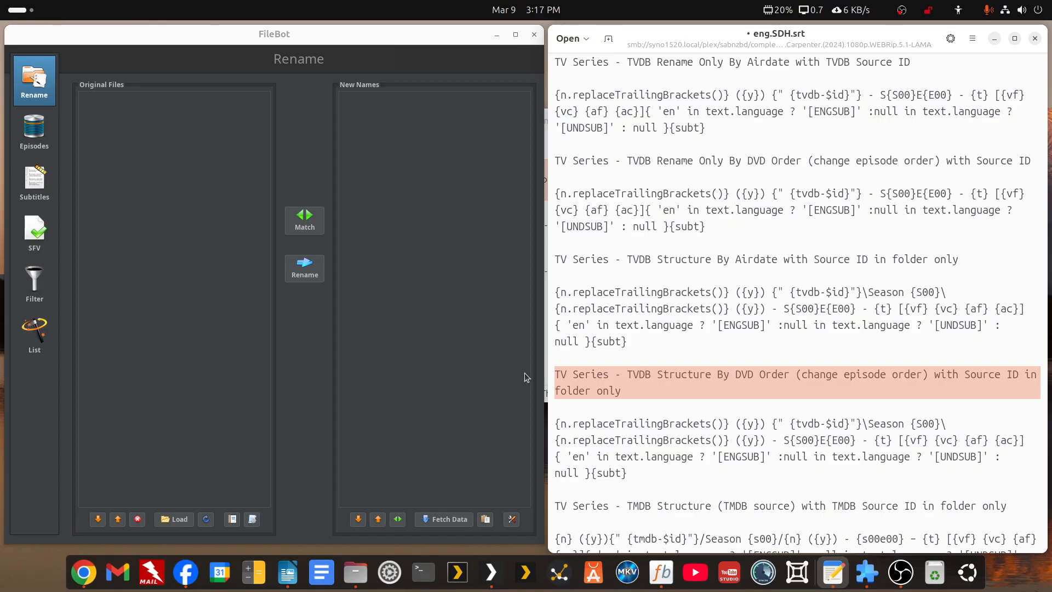
click(409, 29)
double_click(408, 34)
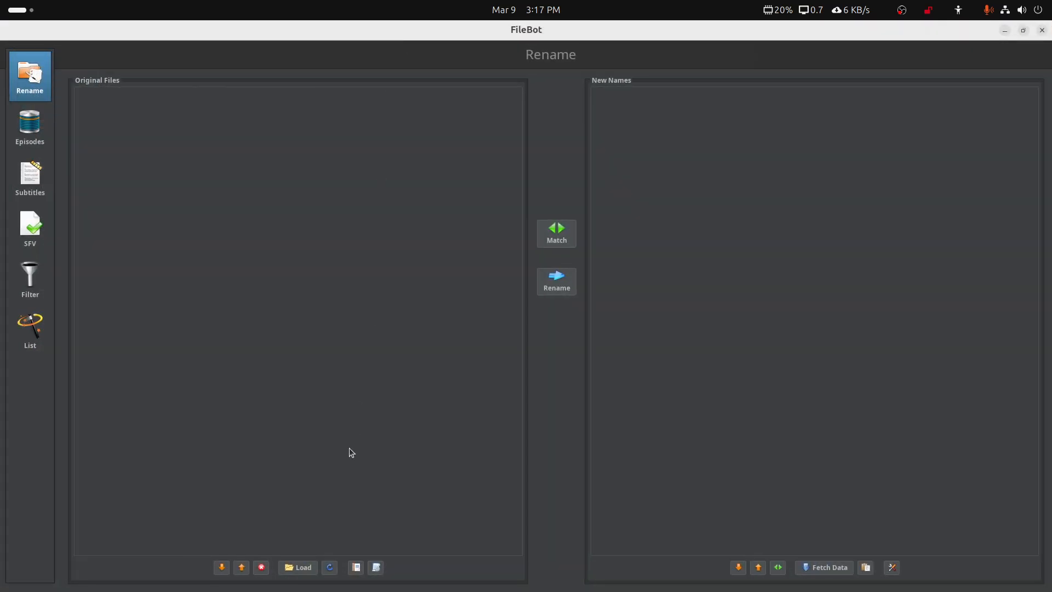
click(371, 566)
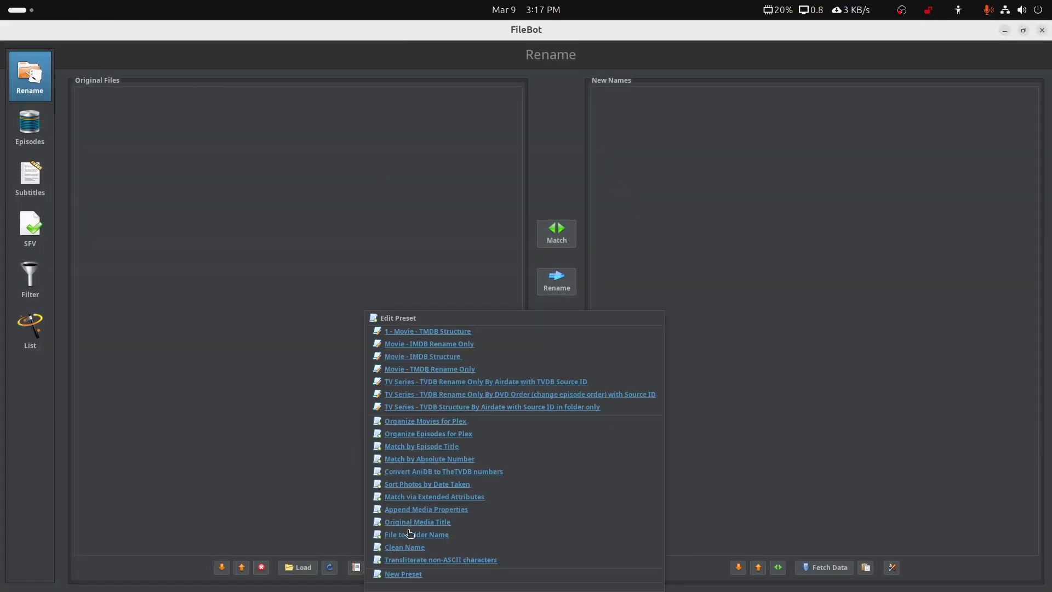
click(408, 579)
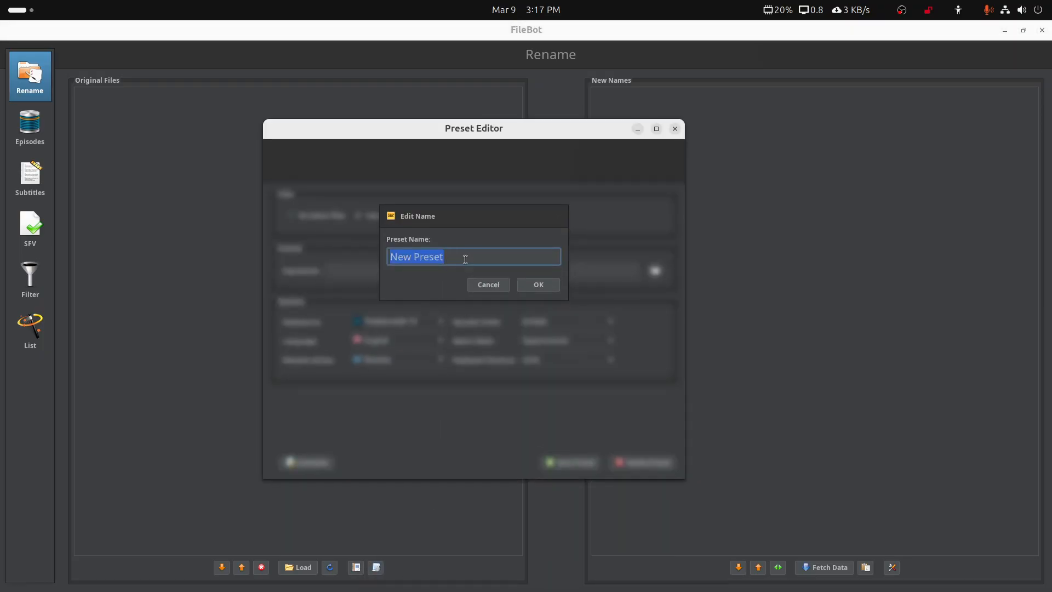
key(ctrl+v)
click(537, 285)
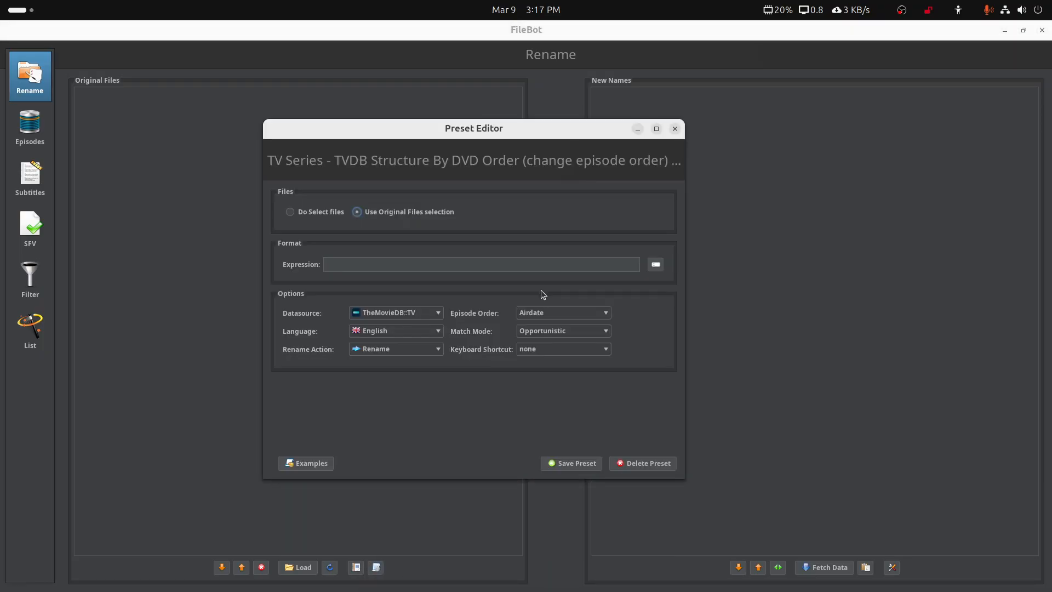
- Copy the expression under the TVDB Structure By DVD Order heading in the text file into the preset's format expression
double_click(691, 38)
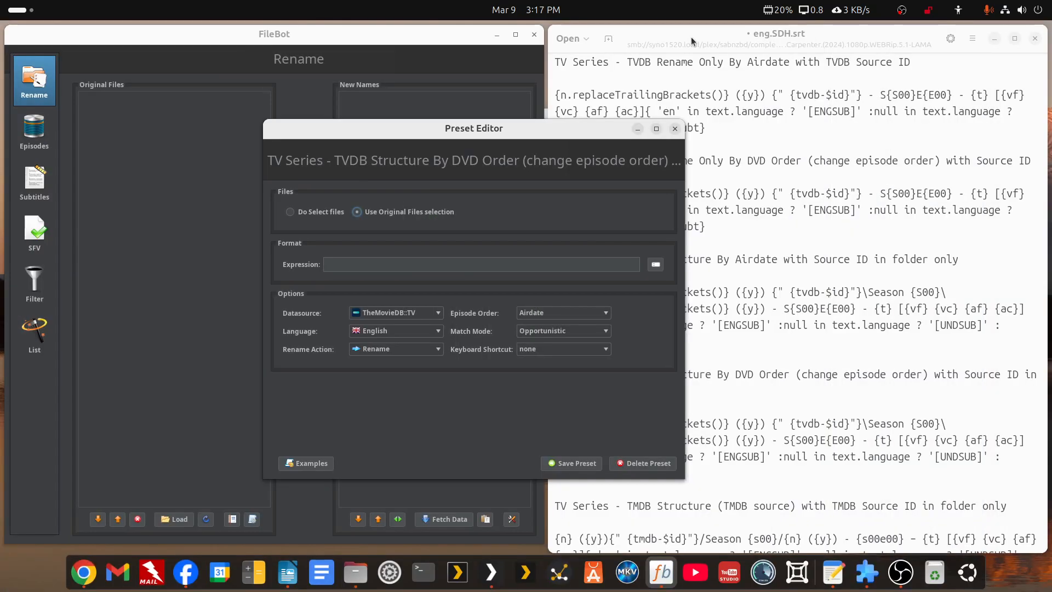
click(624, 27)
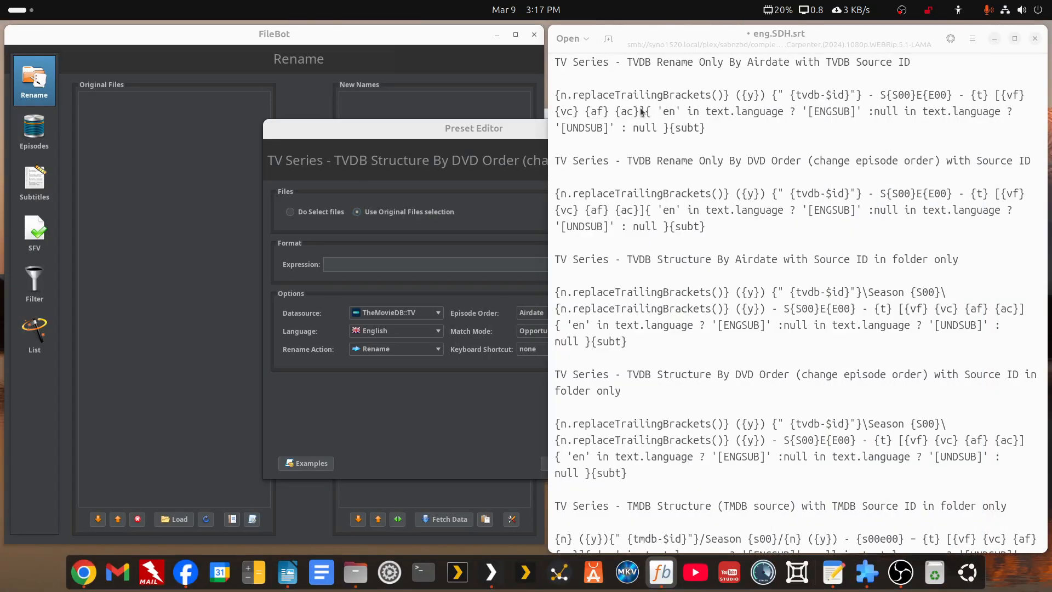
drag(637, 475, 553, 424)
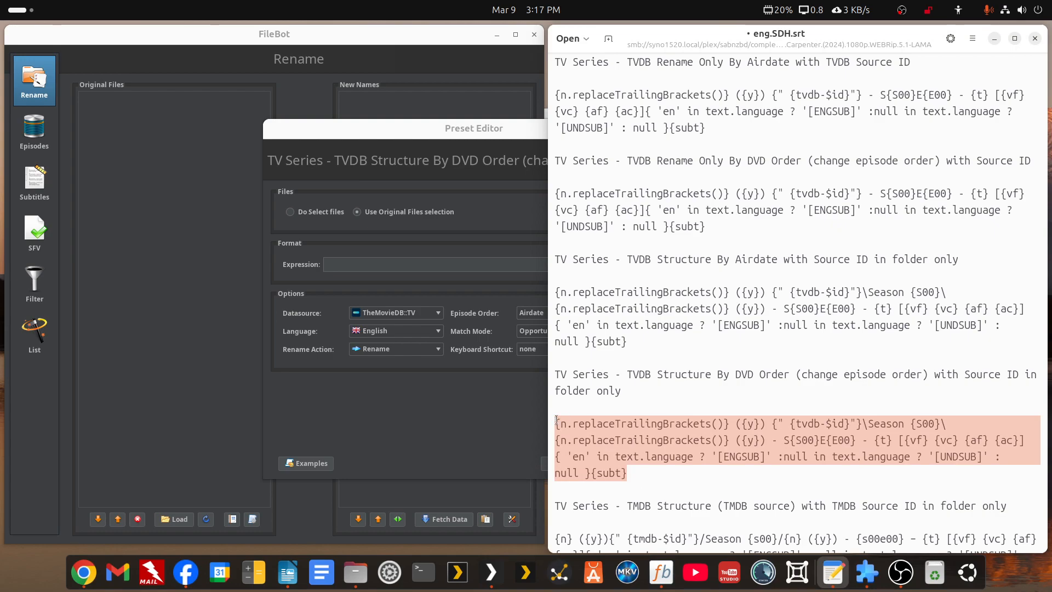
click(358, 266)
text({n.replaceTrailingBrackets()} ({y}) {" {tvdb-$id"}\Season {S00}\{n.replaceTrailingBrackets()} ({y}) - S{S00}E{E00} - {t} [{vf} {vc} {af} {ac}]{ 'en' in text.language ? '[ENGSUB]' :null in text.language ? '[UNDSUB]' : null }{subt})
- Set the preset's datasource to TheTVDB and episode order to DVD, and save it
click(438, 317)
click(404, 348)
click(577, 317)
click(541, 336)
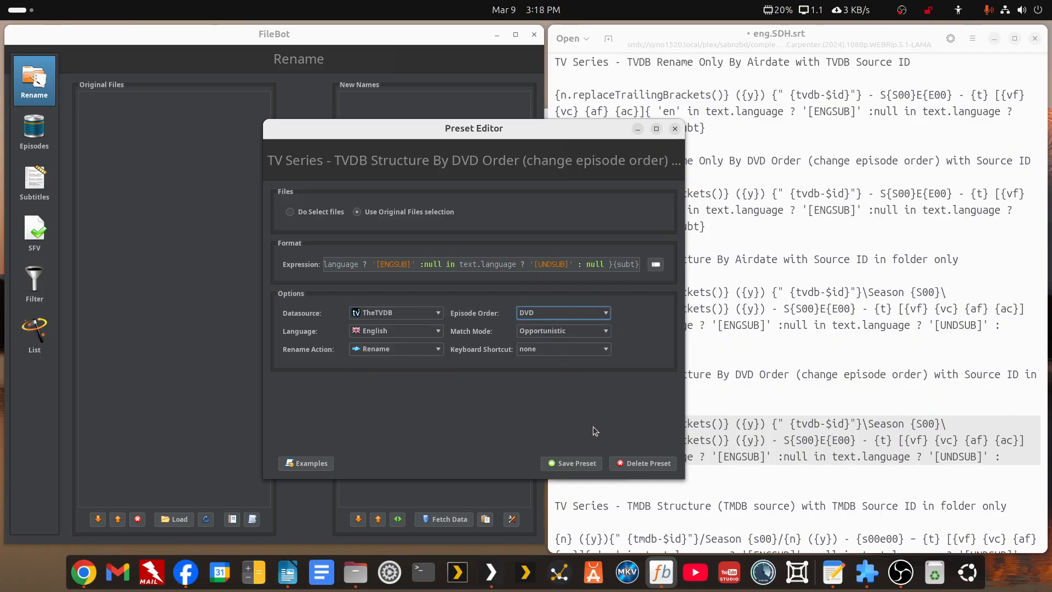
click(586, 464)
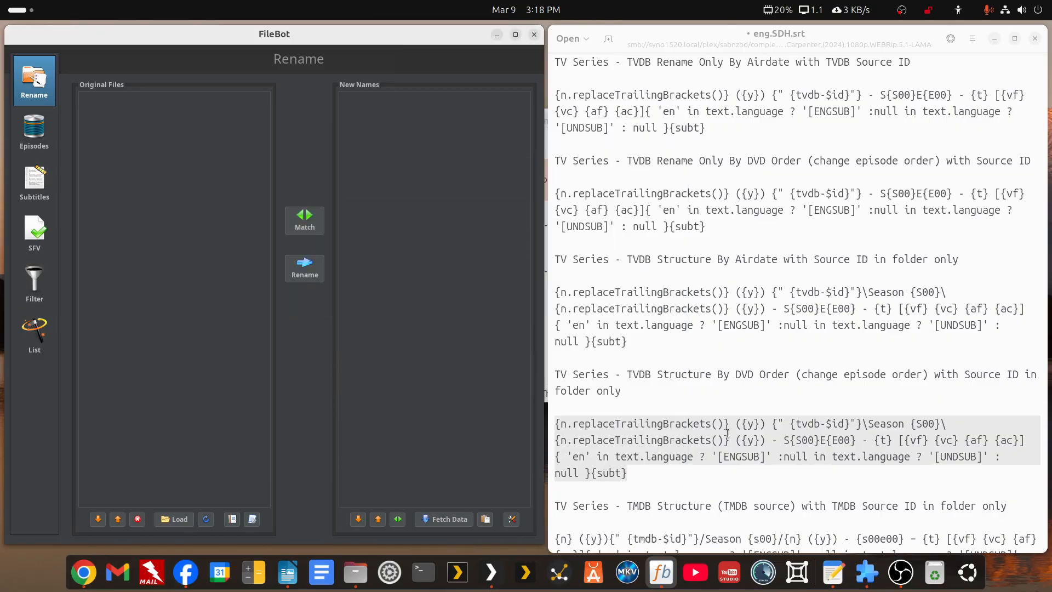
- Create a preset named "TV Series - TMDB Structure (TMDB source) with TMDB Source ID in folder only", copying the title from the text file
scroll(726, 433, down, 6)
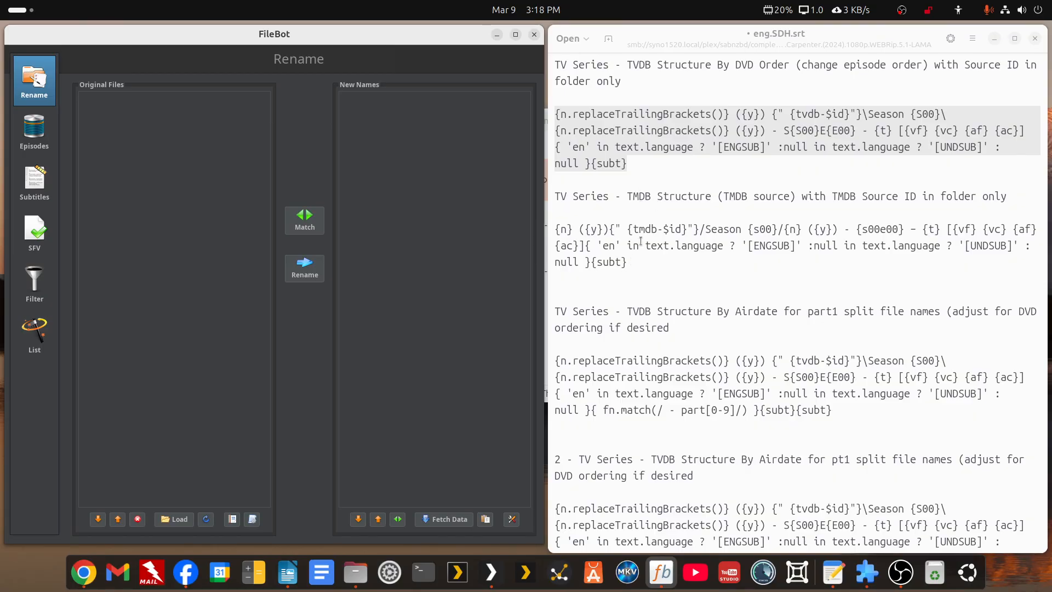
drag(1006, 197, 530, 195)
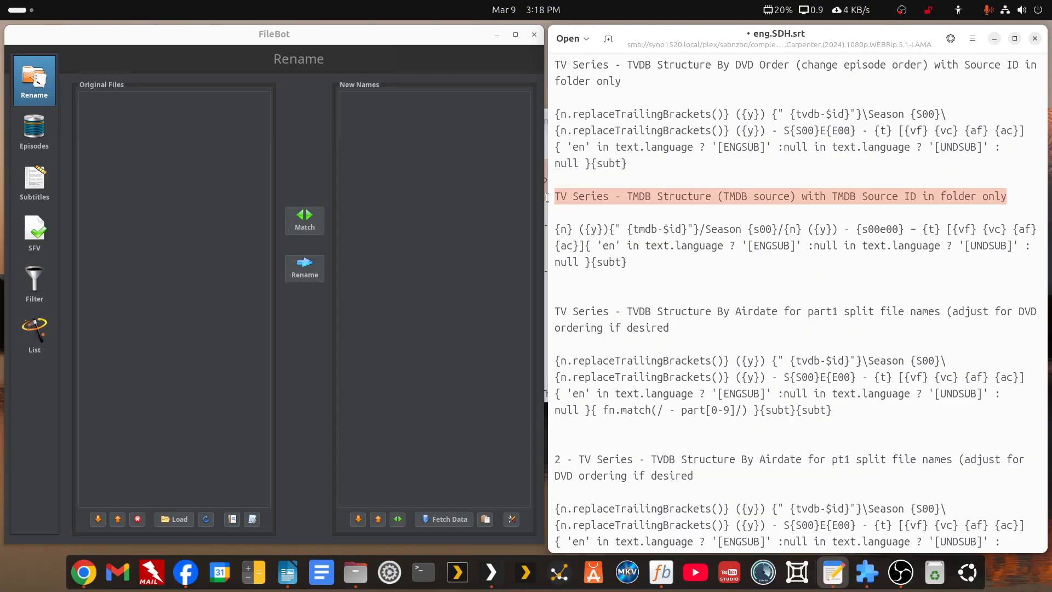
click(252, 522)
click(253, 521)
key(Escape)
double_click(382, 34)
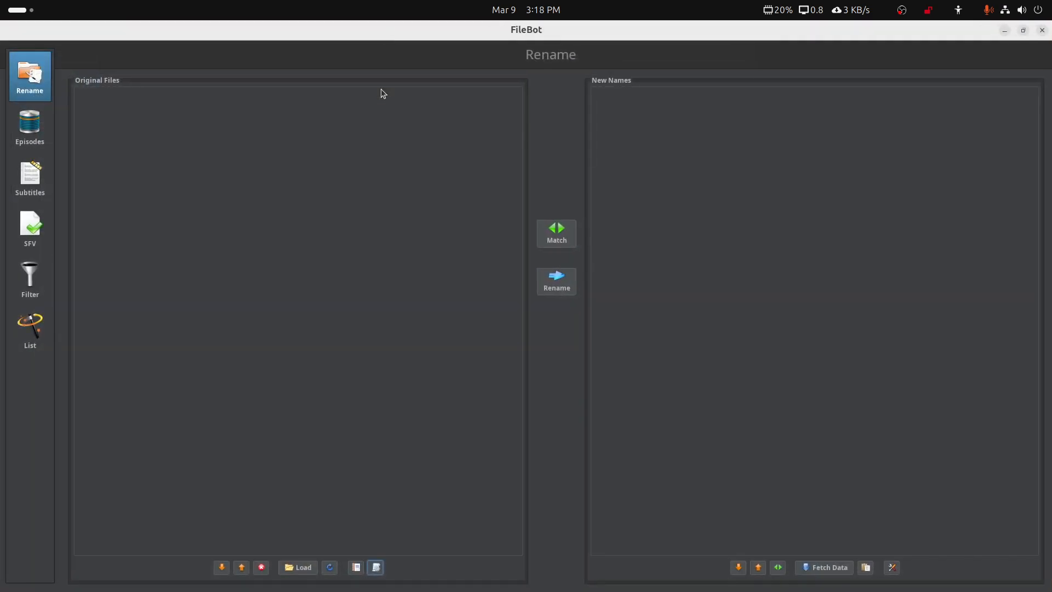
click(376, 569)
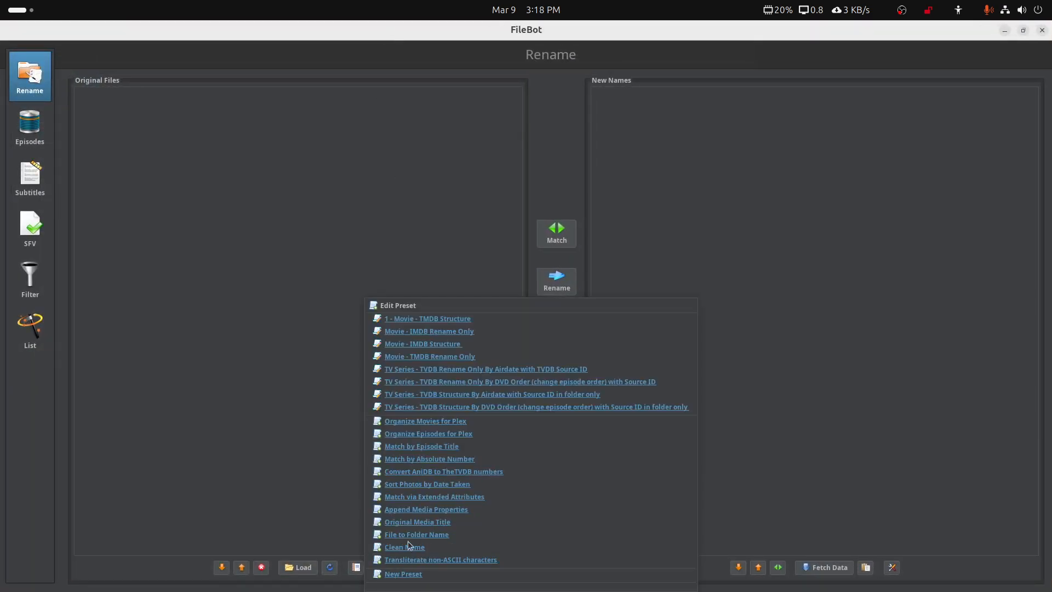
click(412, 578)
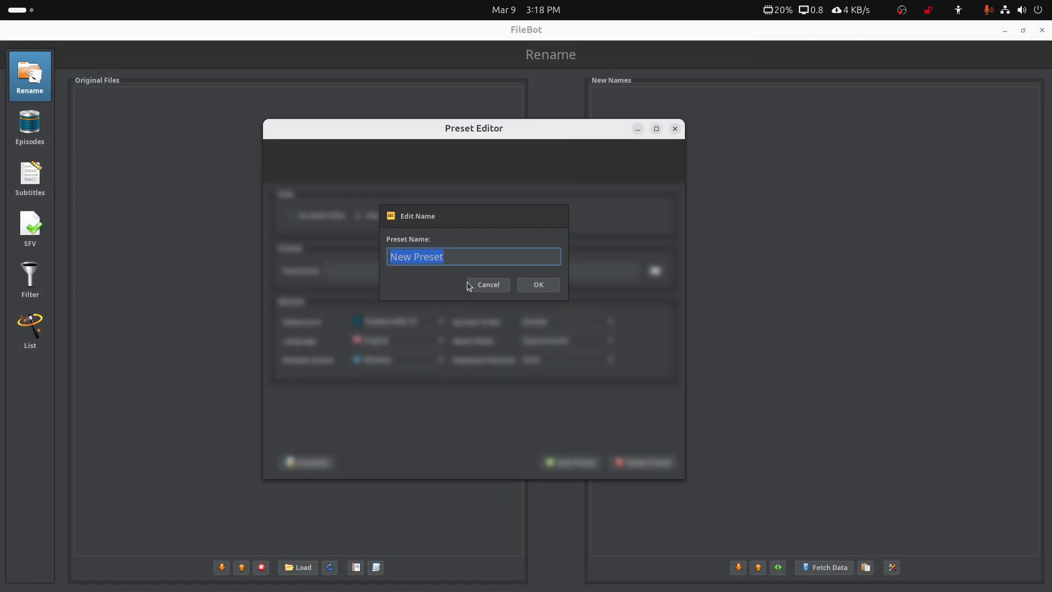
key(ctrl+v)
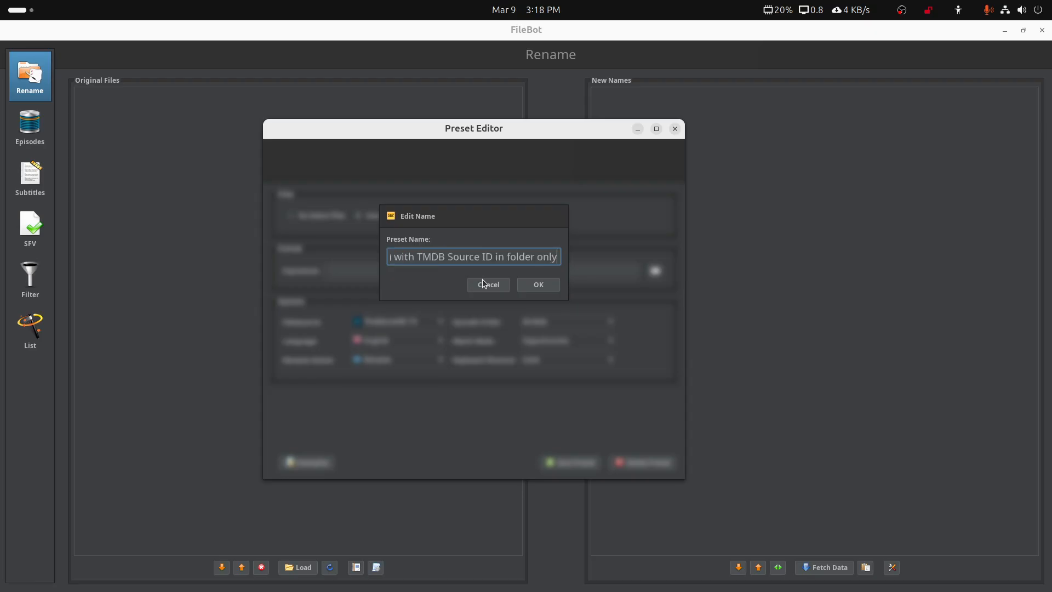
click(524, 283)
- Copy the {tmdb-$id} expression under the TMDB Structure heading in the text file into the preset's format expression
double_click(685, 37)
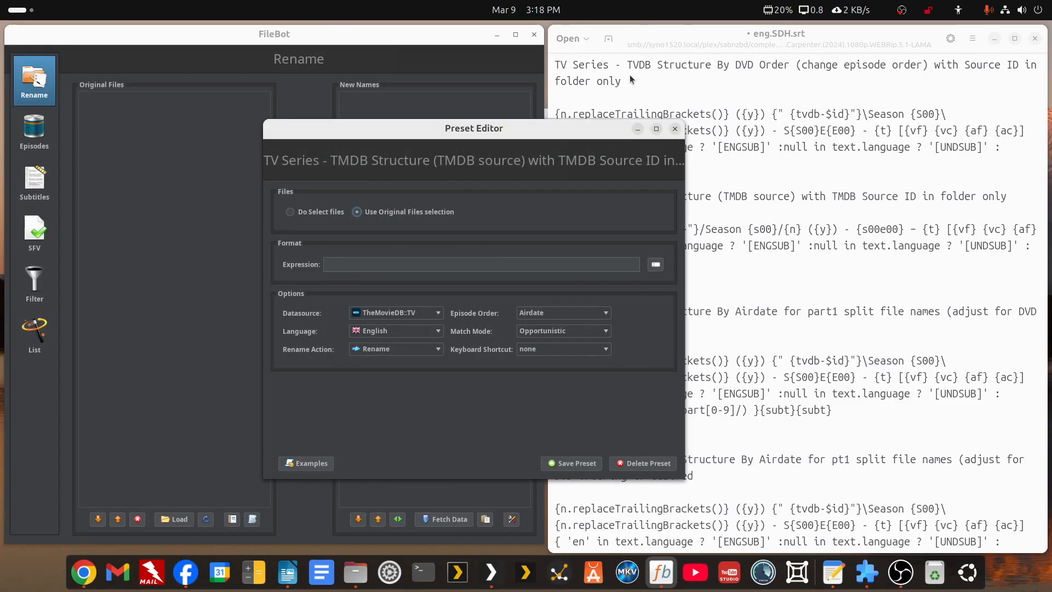
drag(560, 136, 357, 132)
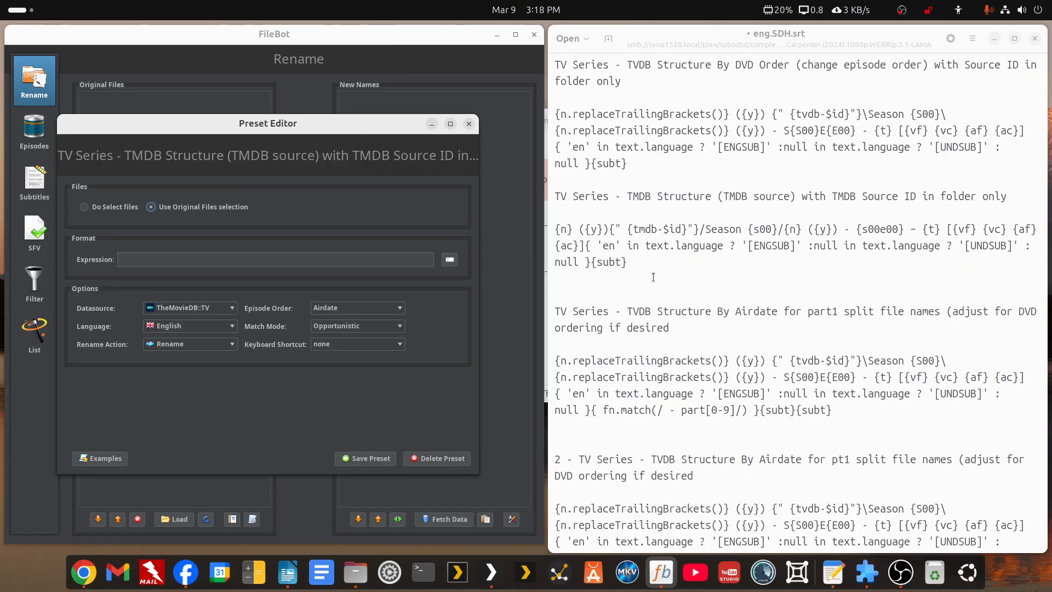
drag(627, 262, 549, 230)
key(ctrl+c)
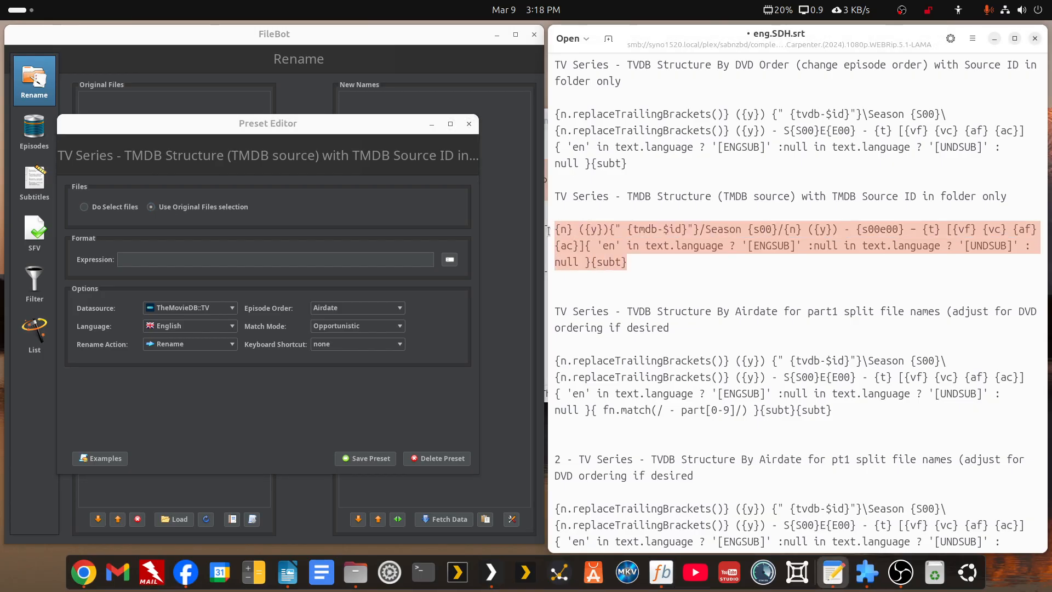
click(223, 264)
key(ctrl+v)
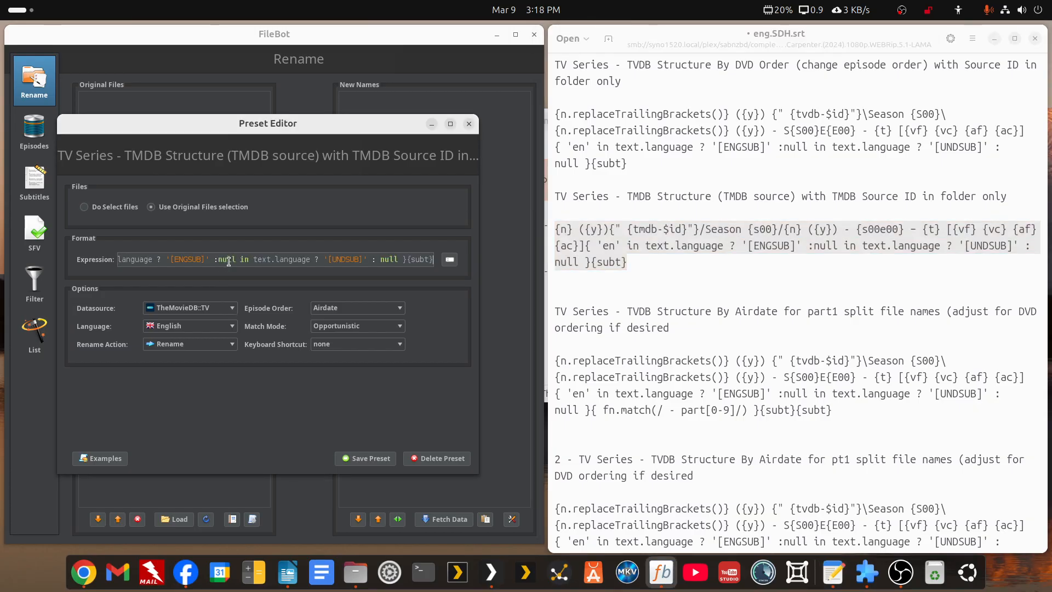
- Keep TheMovieDB::TV as the TMDB structure preset's datasource and save the preset
click(216, 309)
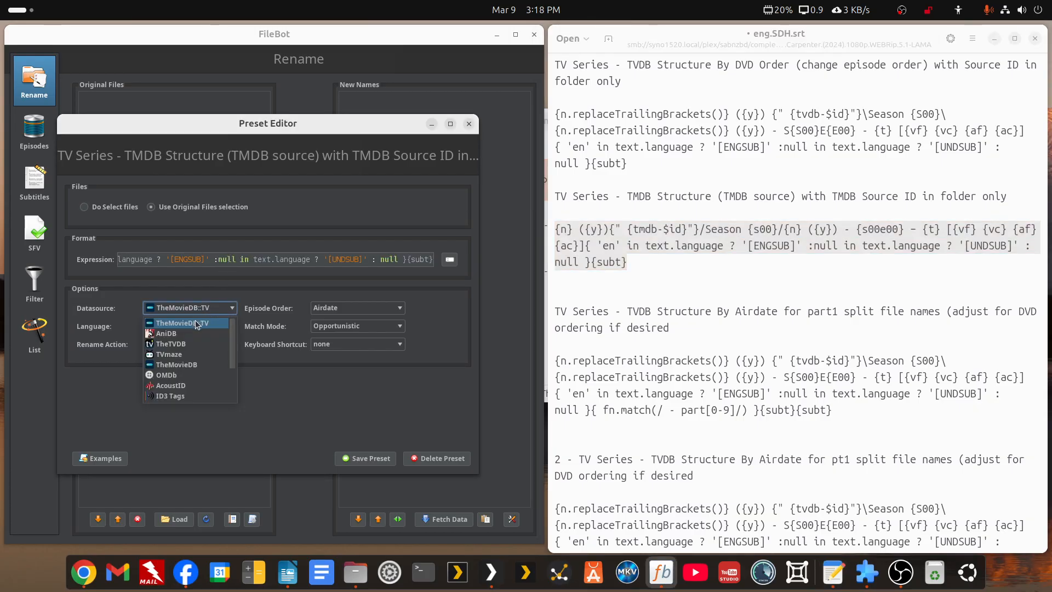
click(195, 322)
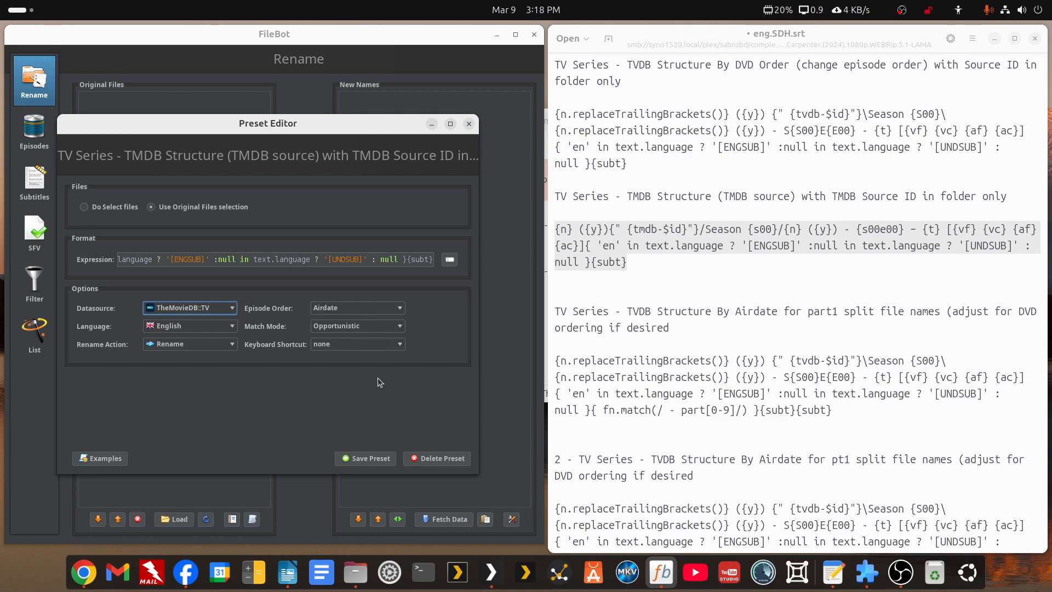
click(382, 459)
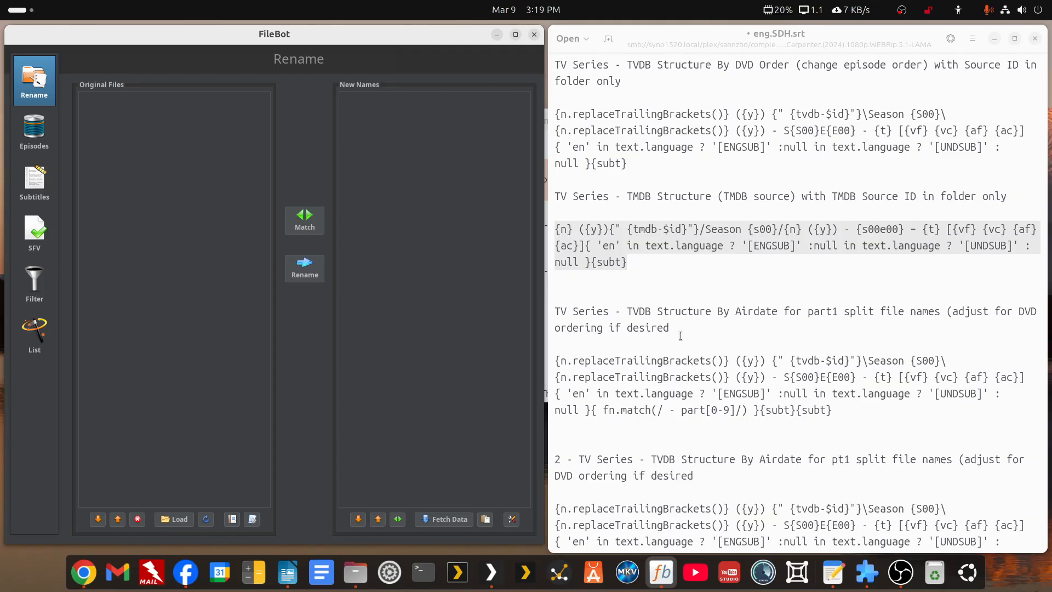
- Examine the fn.match portions of the two split-file expressions in the text file, comparing part[0-9] with pt[0-9]
double_click(864, 34)
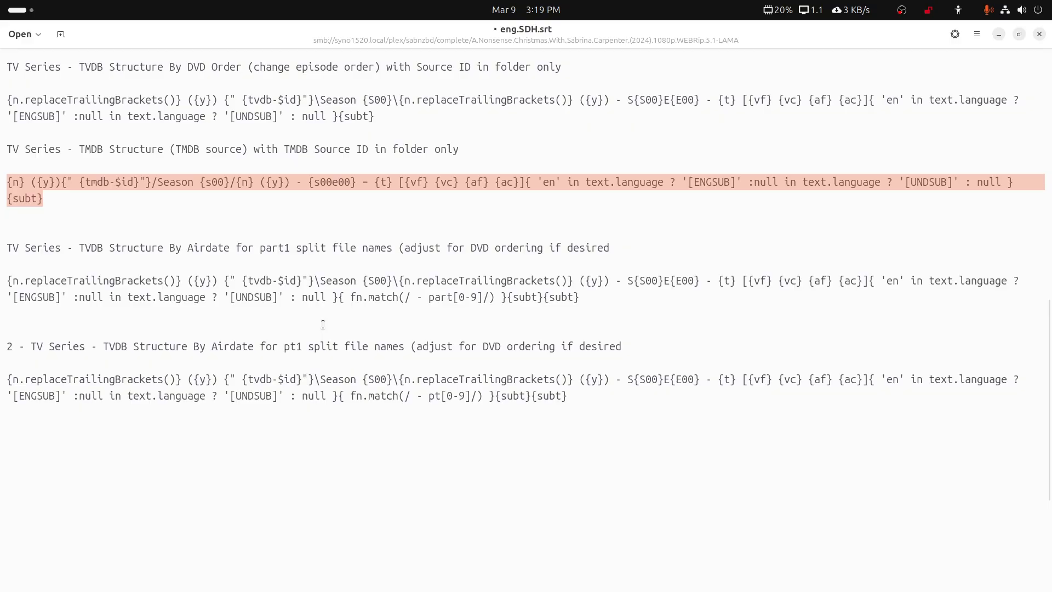
click(339, 298)
drag(339, 297, 506, 300)
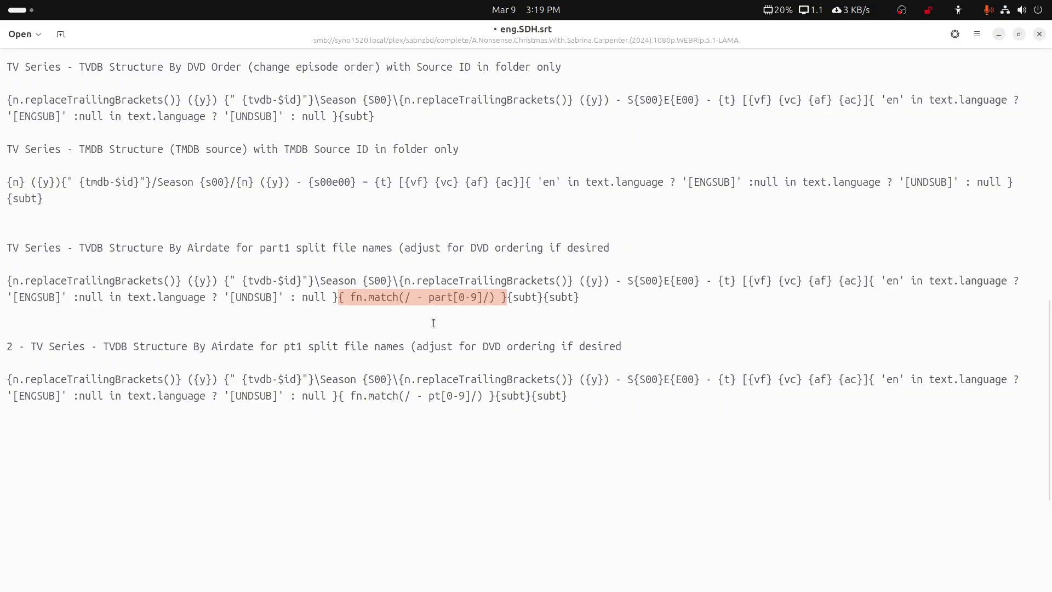
click(433, 324)
drag(429, 300, 450, 299)
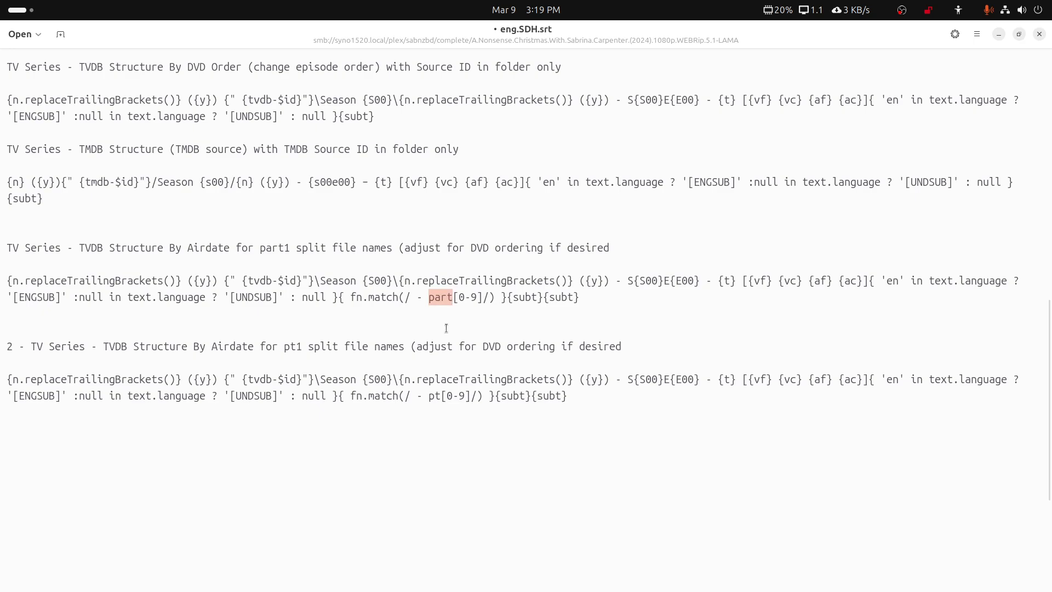
click(426, 396)
drag(427, 396, 441, 397)
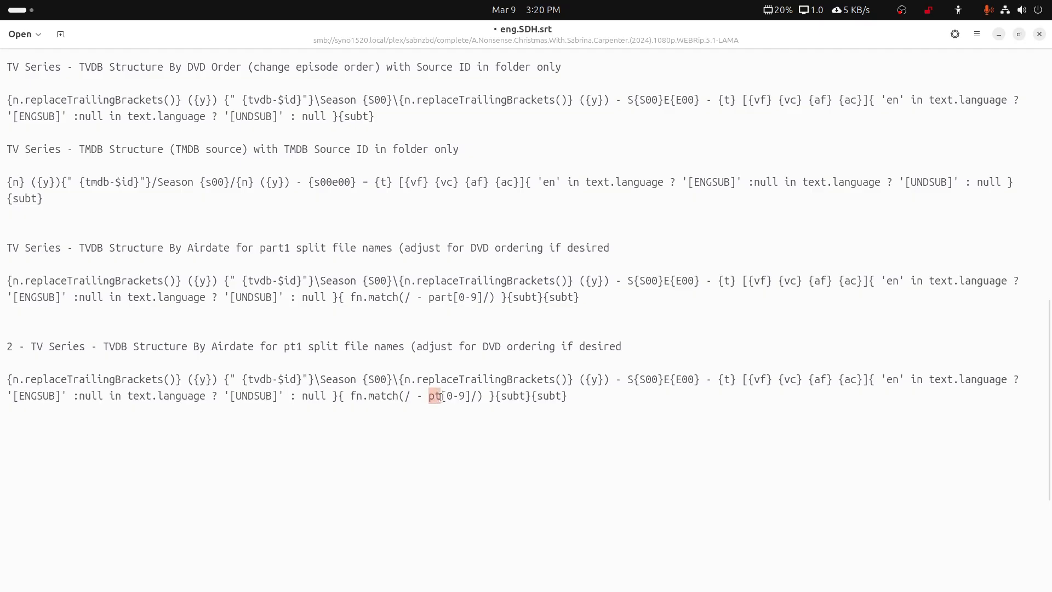
- Switch to Chrome and search the Plex TV show naming article for "spli"
mouse_move(288, 578)
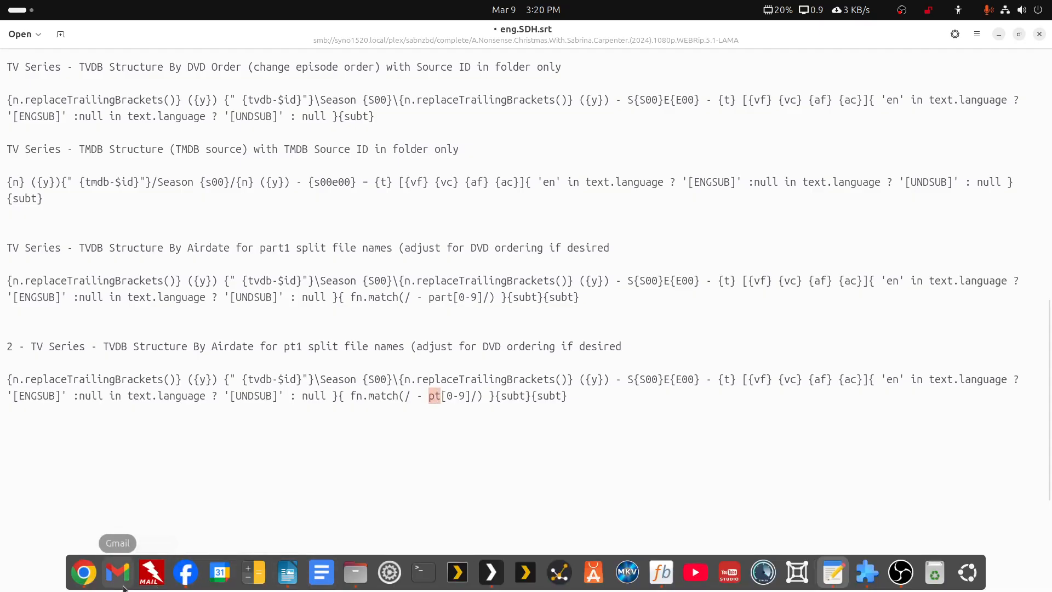
click(85, 572)
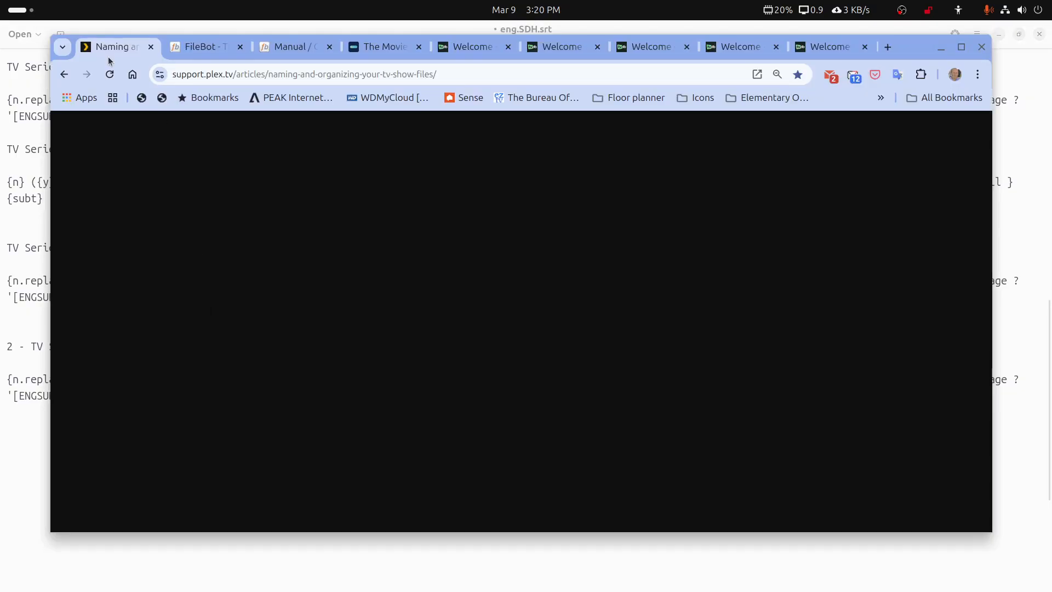
click(109, 78)
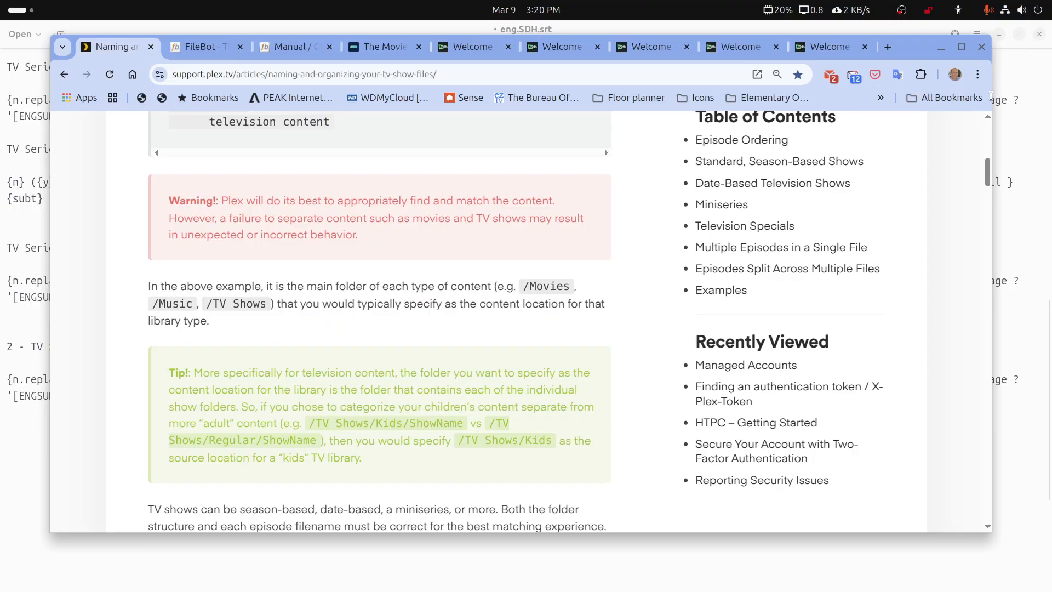
click(977, 74)
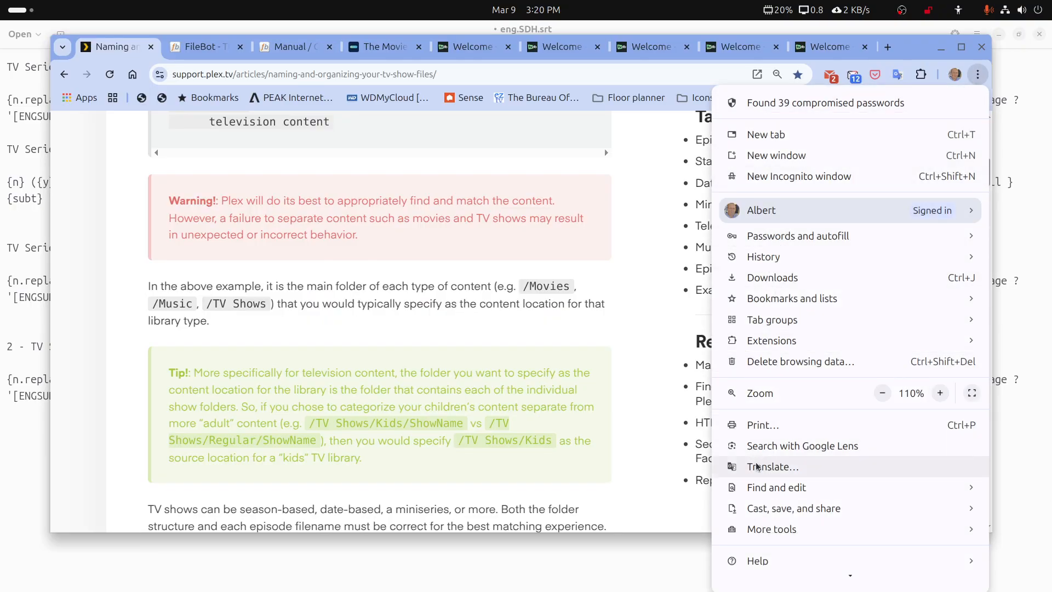
mouse_move(780, 495)
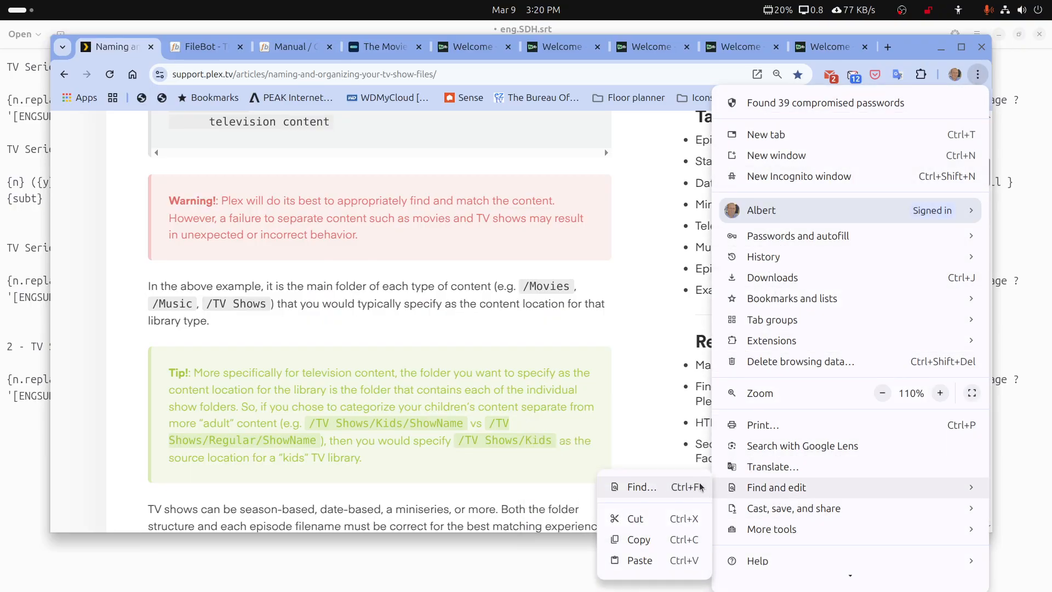
click(665, 488)
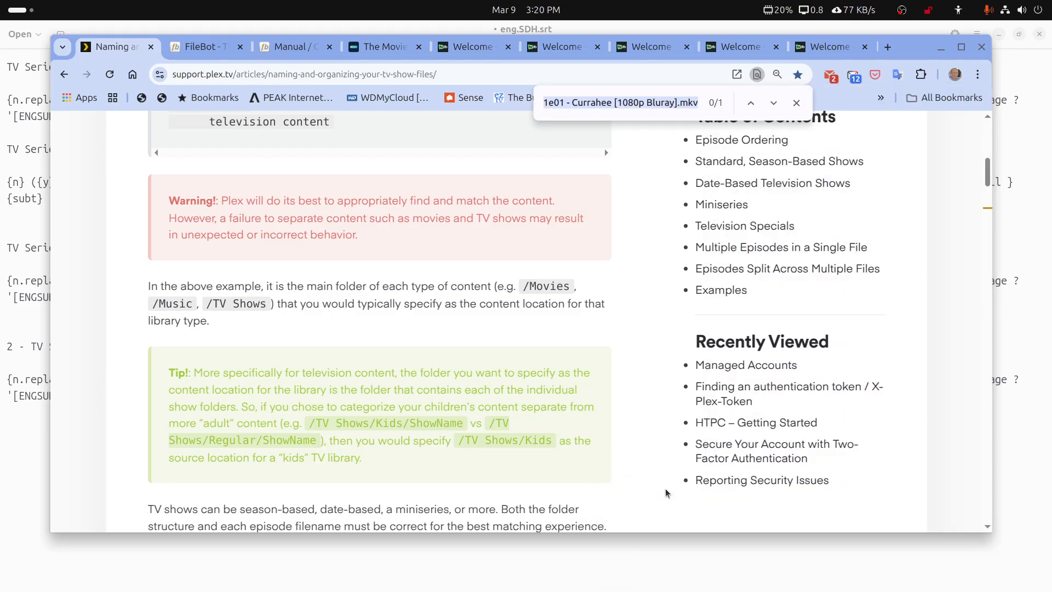
text(spli)
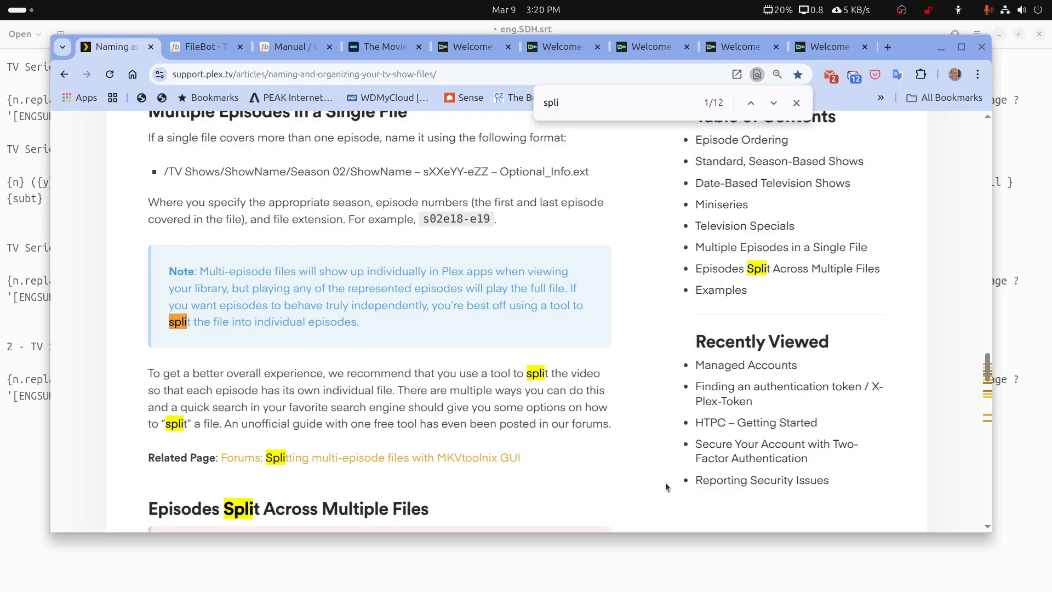
- Examine the allowed Split_Name suffixes under Episodes Split Across Multiple Files, then return to the text file
scroll(666, 482, down, 5)
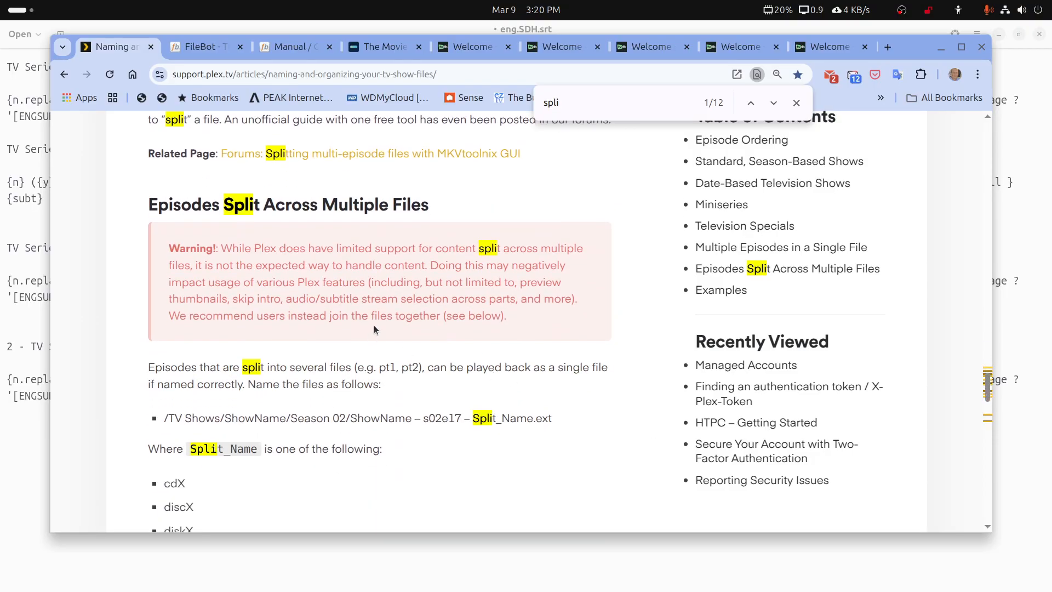
scroll(371, 311, down, 4)
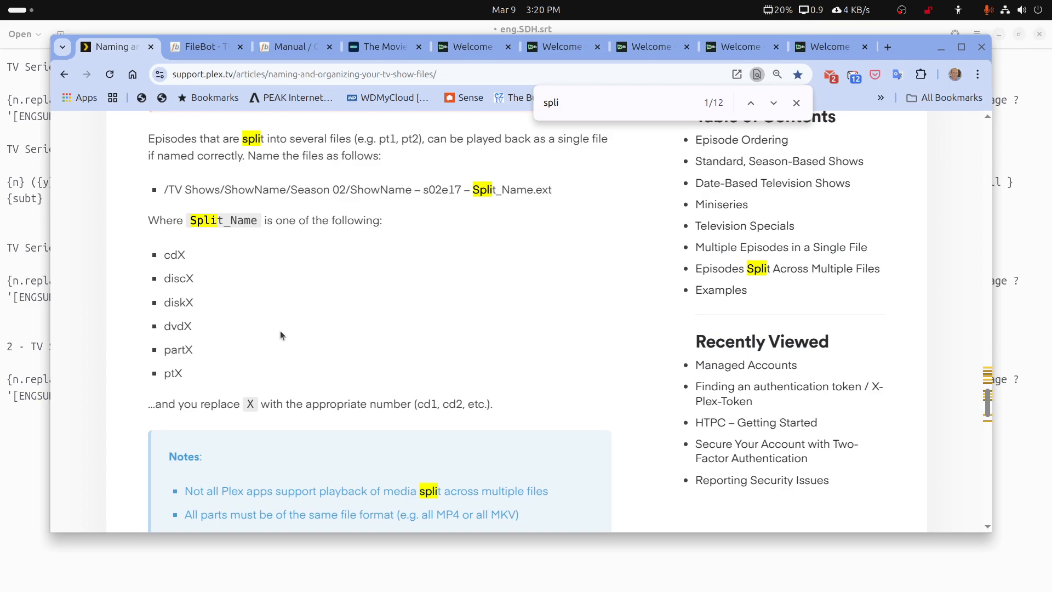
drag(163, 264, 192, 280)
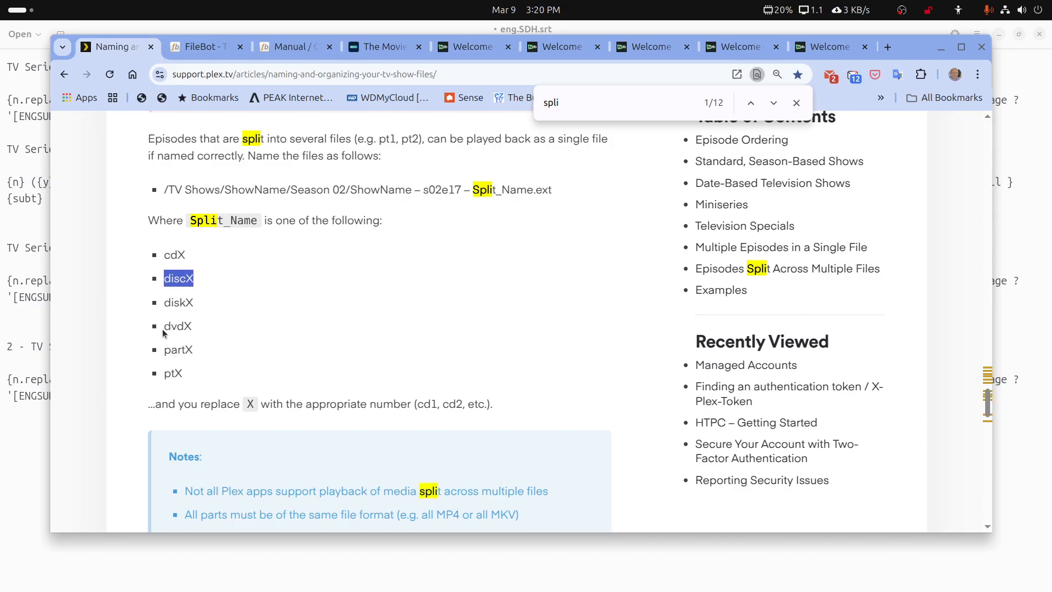
drag(163, 327, 180, 374)
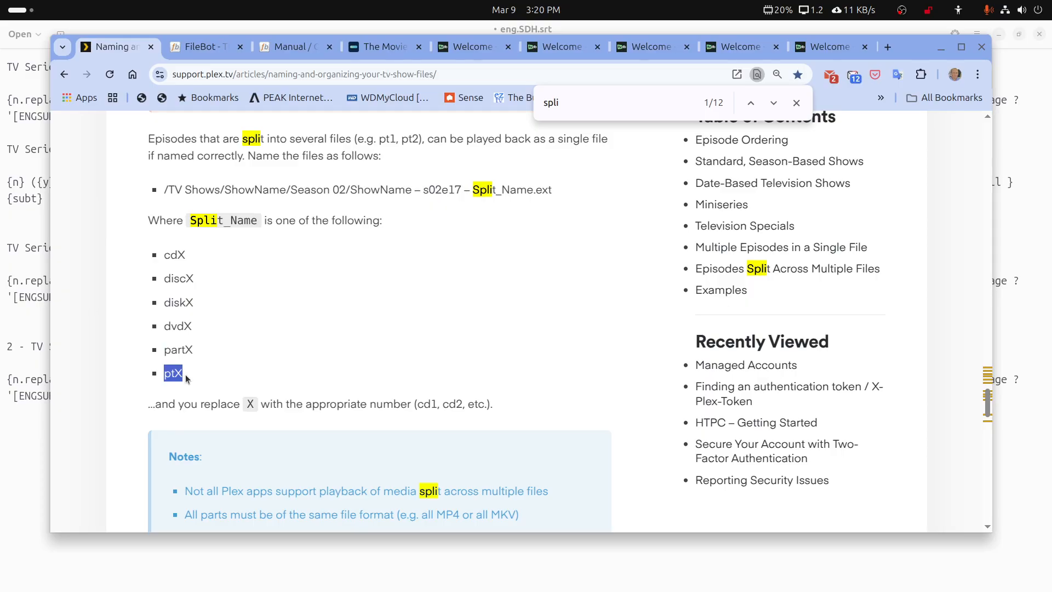
click(183, 374)
click(942, 49)
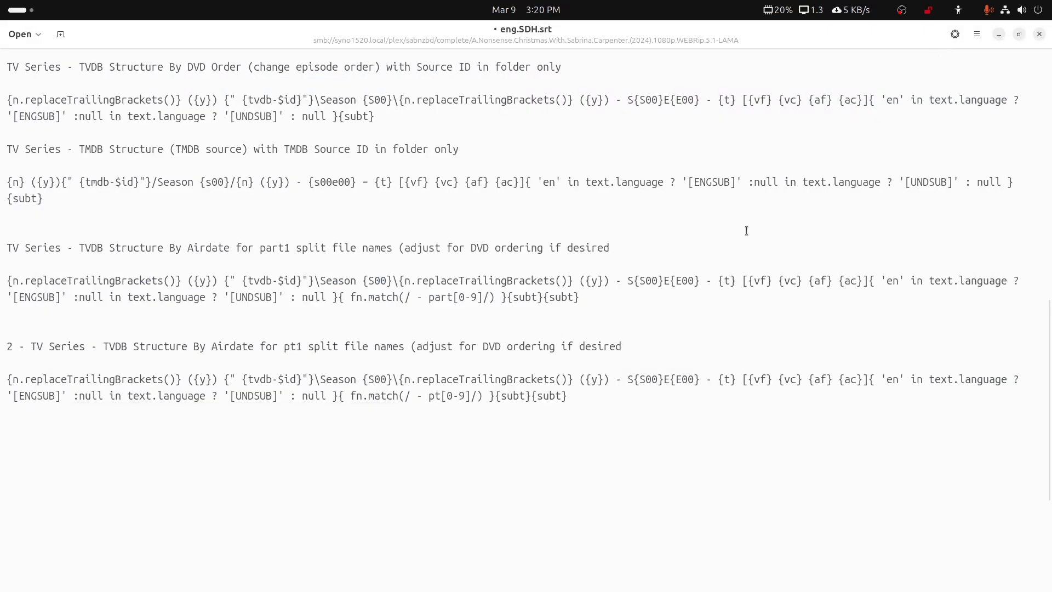
double_click(436, 396)
click(591, 299)
drag(106, 285, 7, 283)
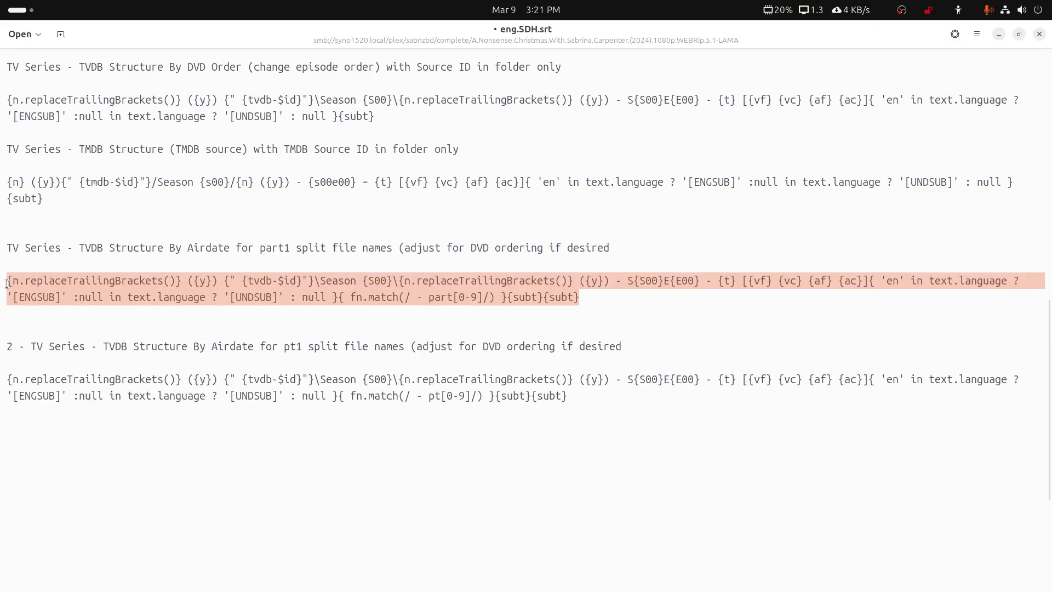
- Create a FileBot preset named "TV Series - TVDB Structure By Airdate for part1 split file names (adjust for DVD ordering if desired", copied from the text file
double_click(294, 27)
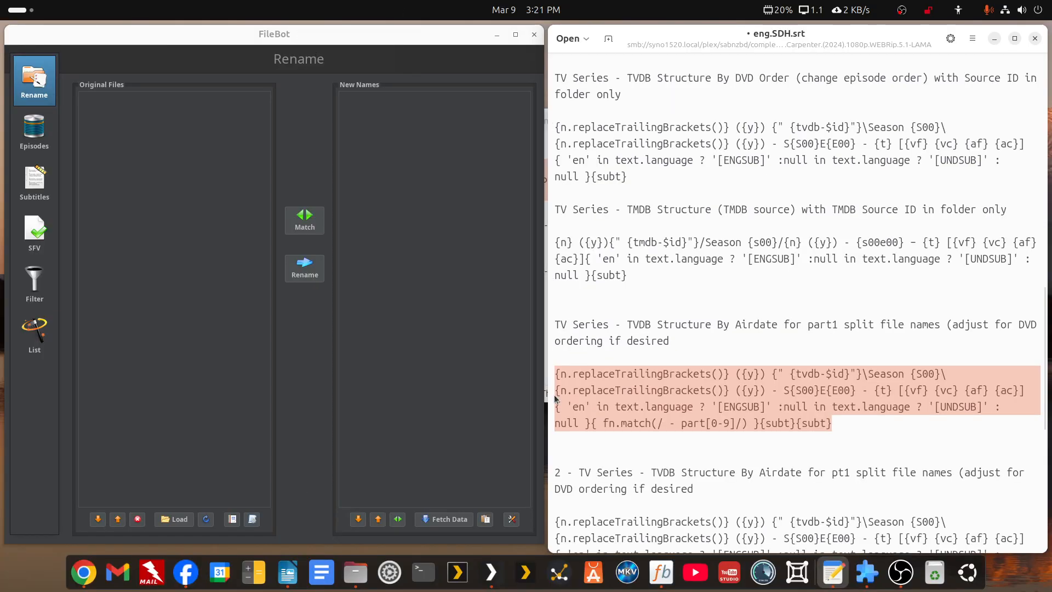
drag(671, 345, 539, 323)
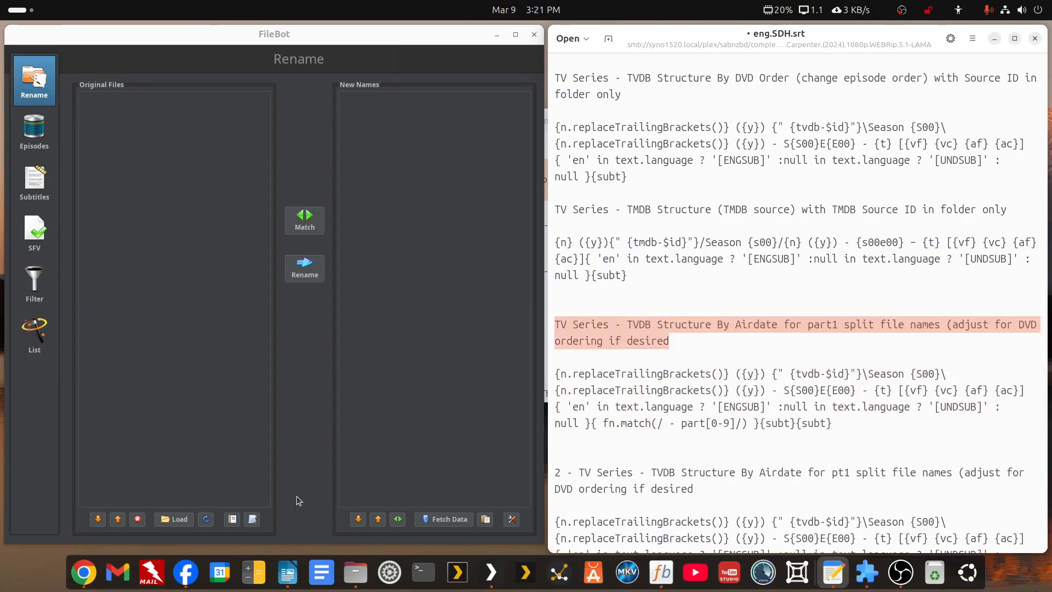
click(253, 515)
key(super+Up)
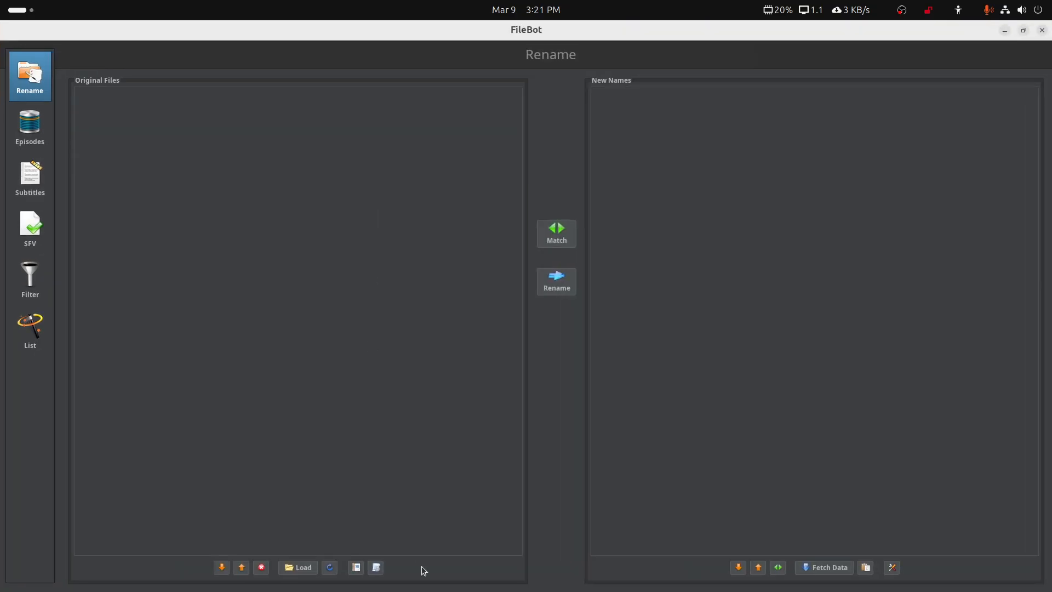
click(376, 567)
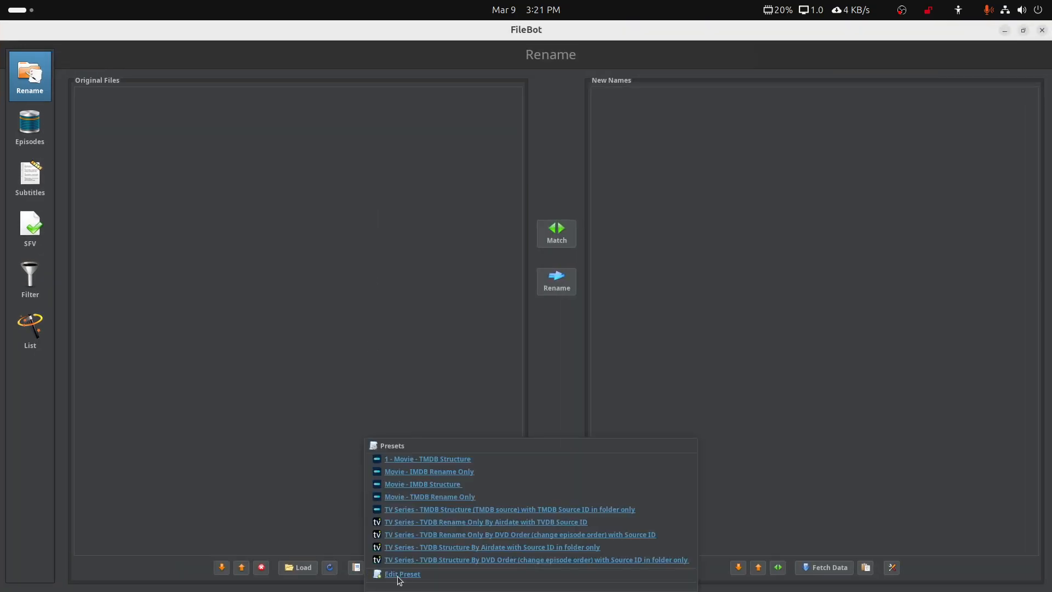
click(398, 578)
click(402, 574)
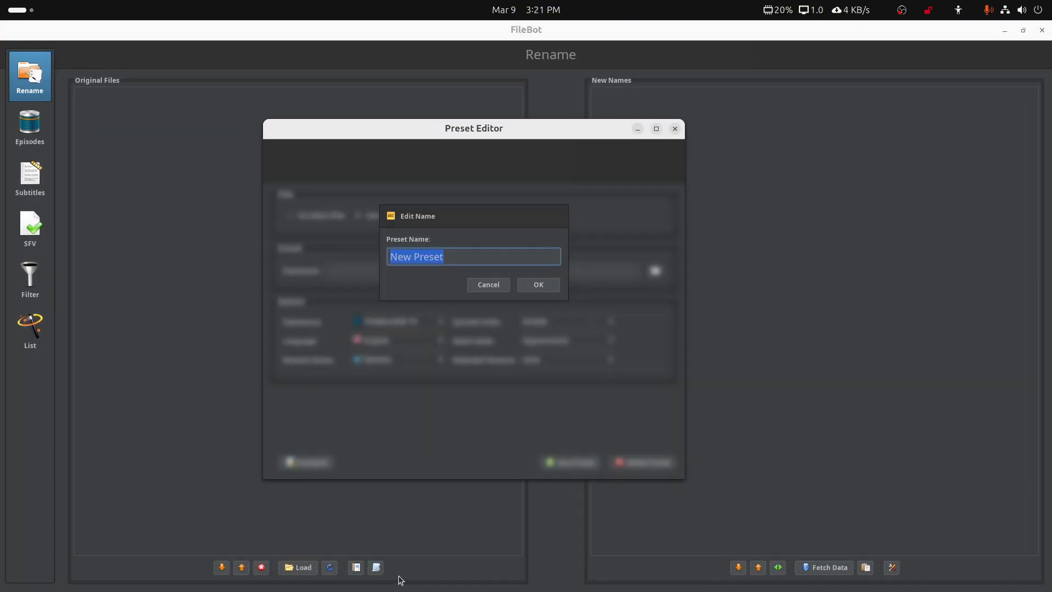
text(TV Shows (adjust for DVD ordering if desired)
click(545, 286)
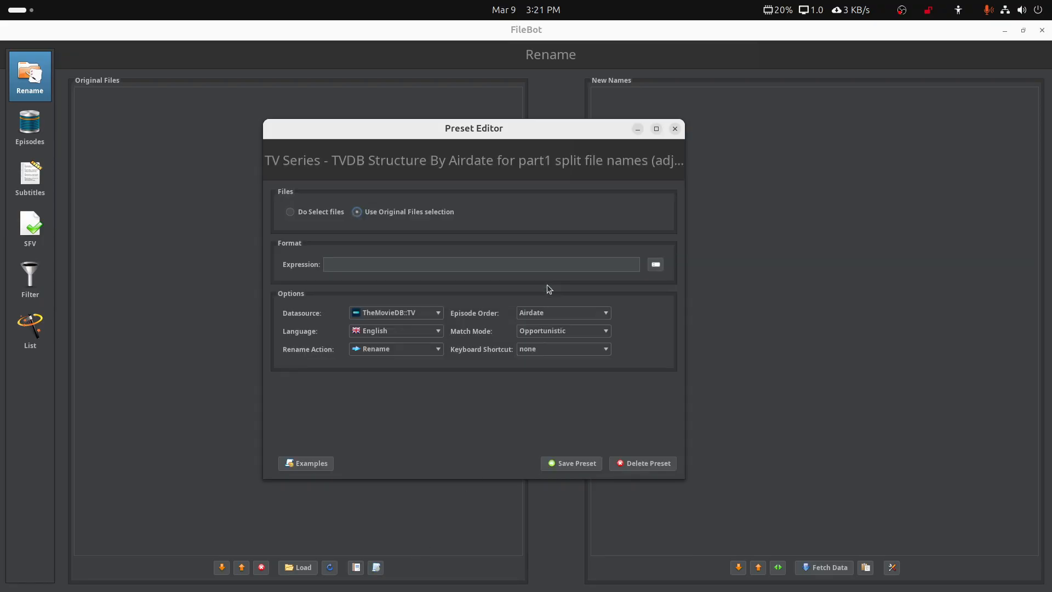
- Copy the part[0-9] split-file expression from the text file into the part1 preset's format expression
double_click(794, 29)
click(712, 261)
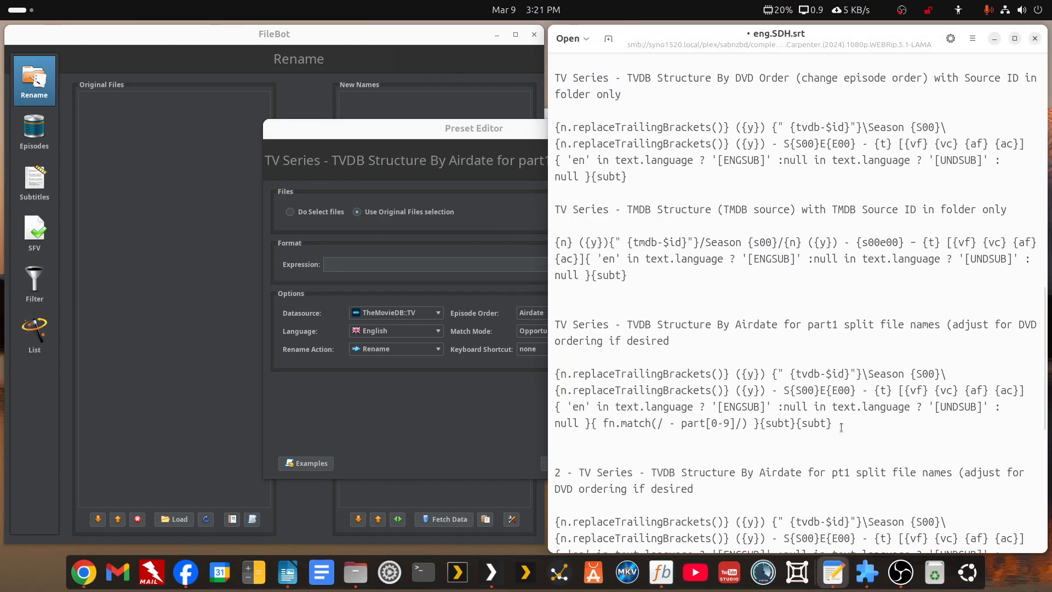
click(947, 332)
drag(832, 424, 552, 380)
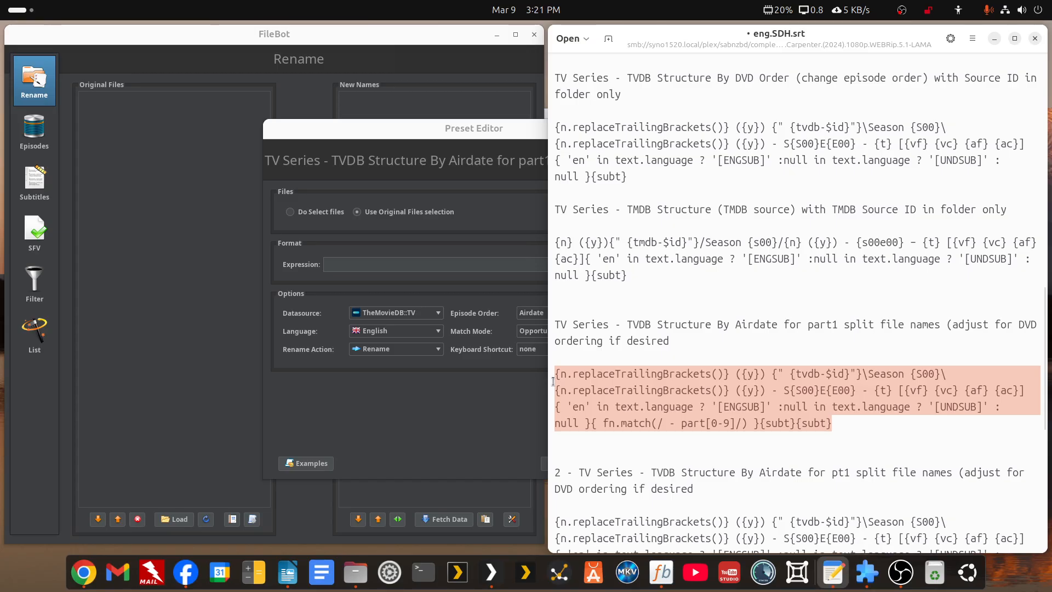
click(443, 122)
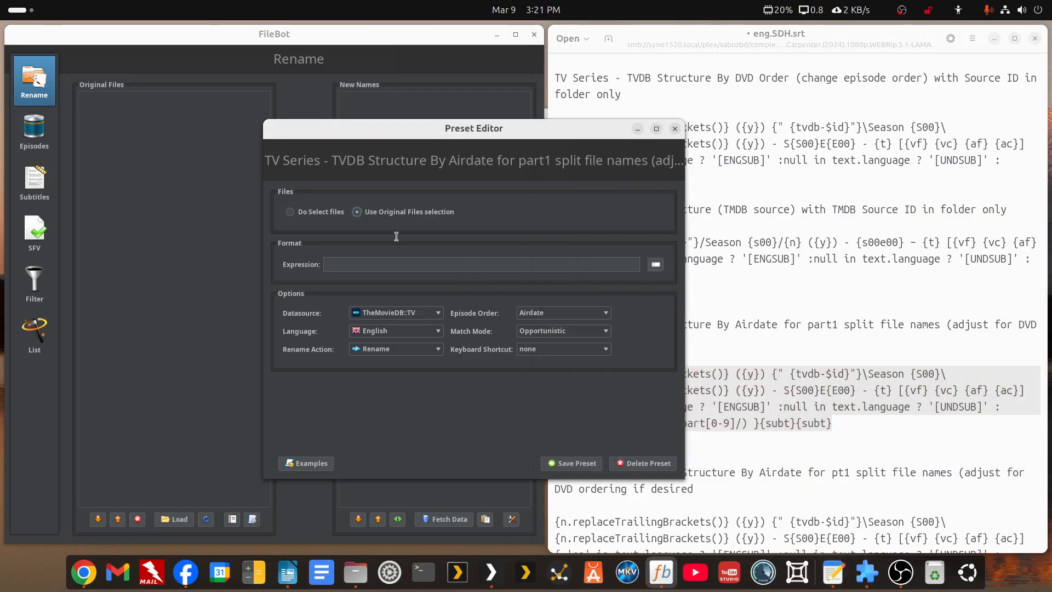
key(ctrl+v)
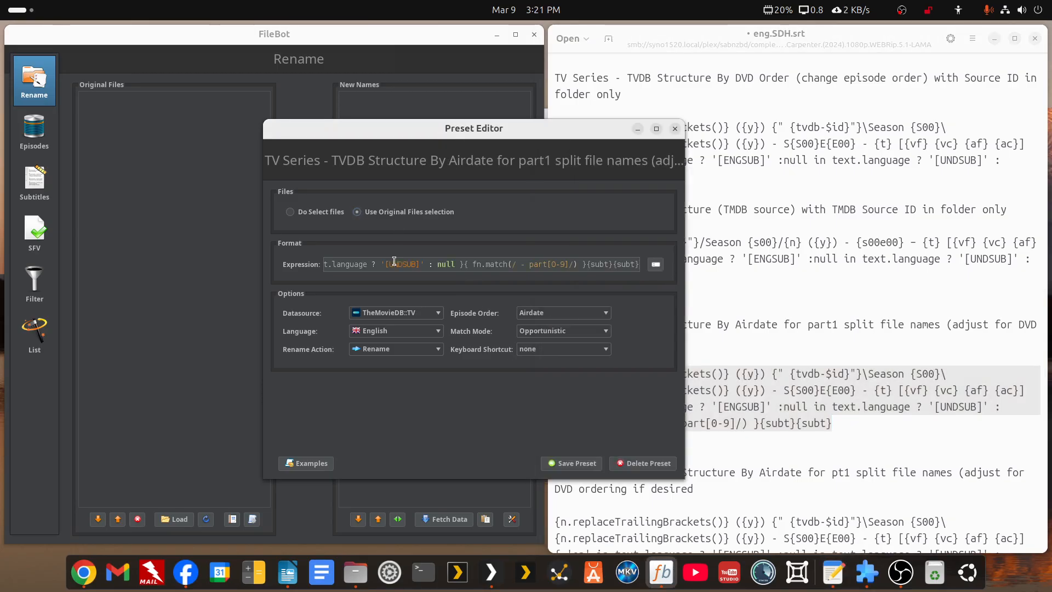
- Set the part1 preset's datasource to TheTVDB, keep Airdate as the episode order, and save the preset
drag(514, 139, 347, 107)
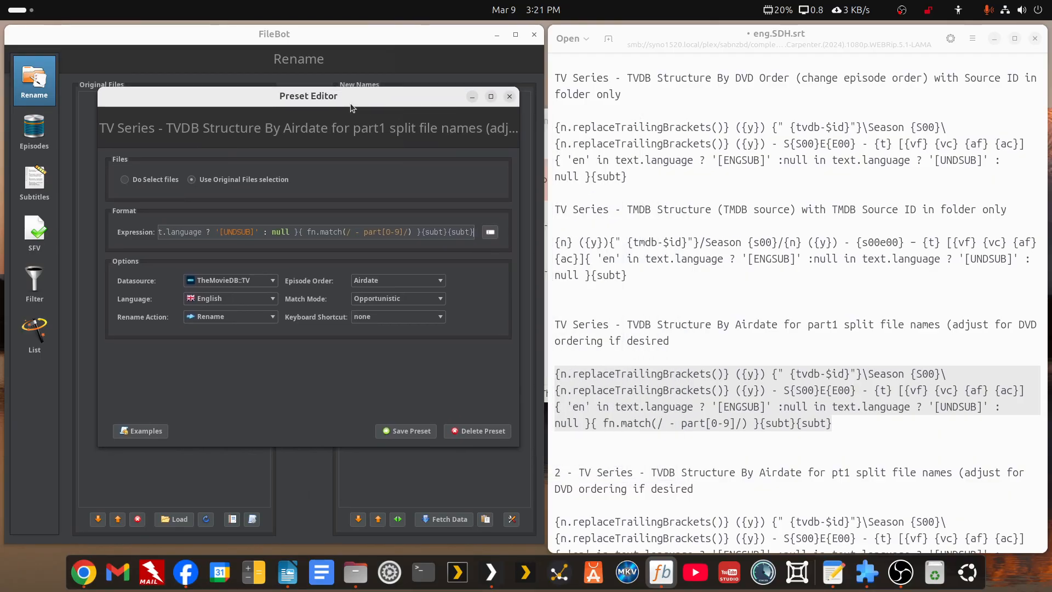
click(272, 280)
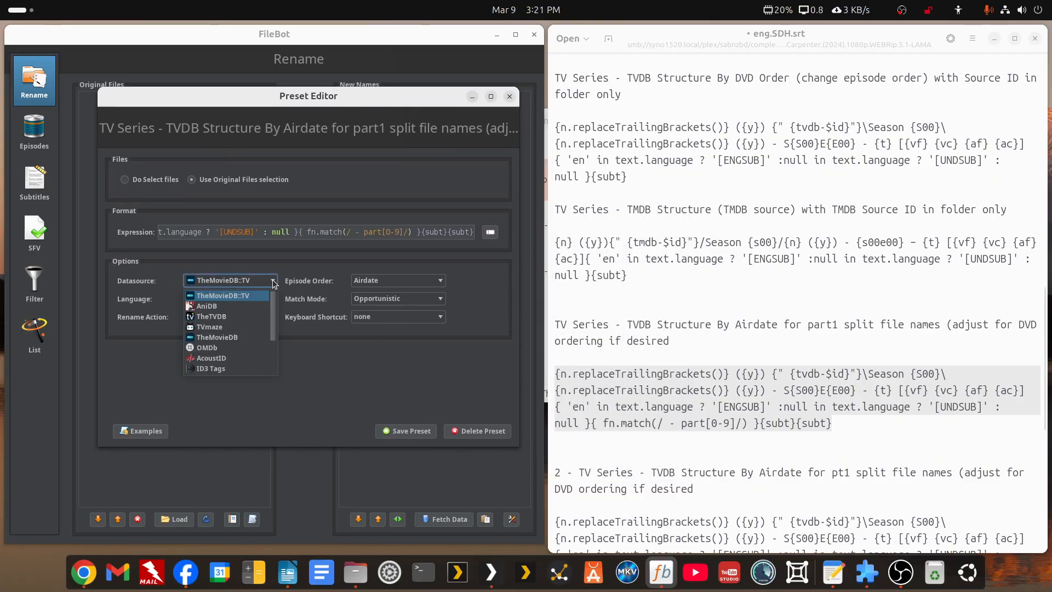
click(211, 316)
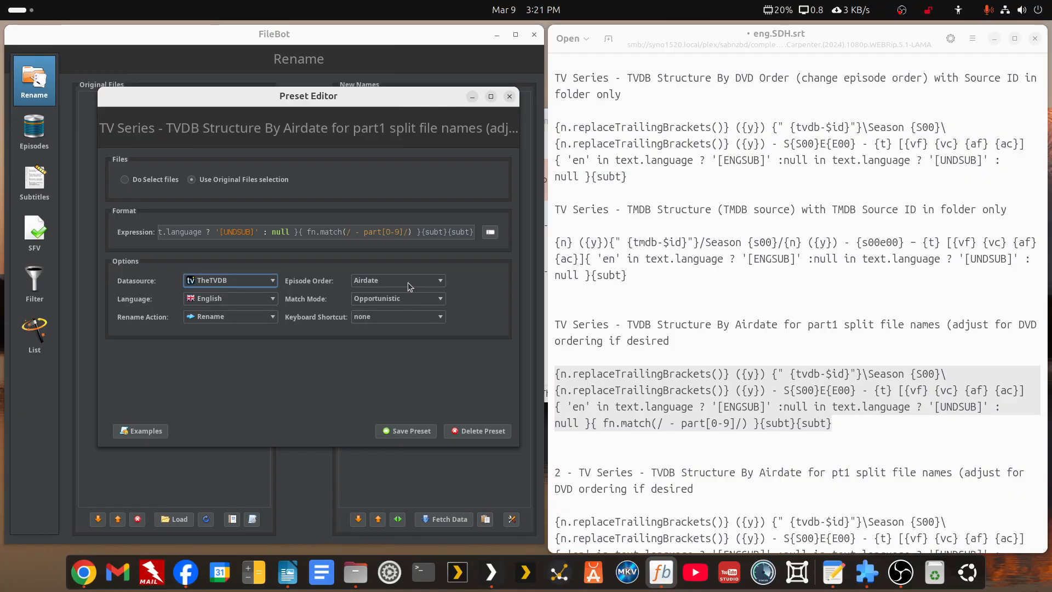
click(413, 430)
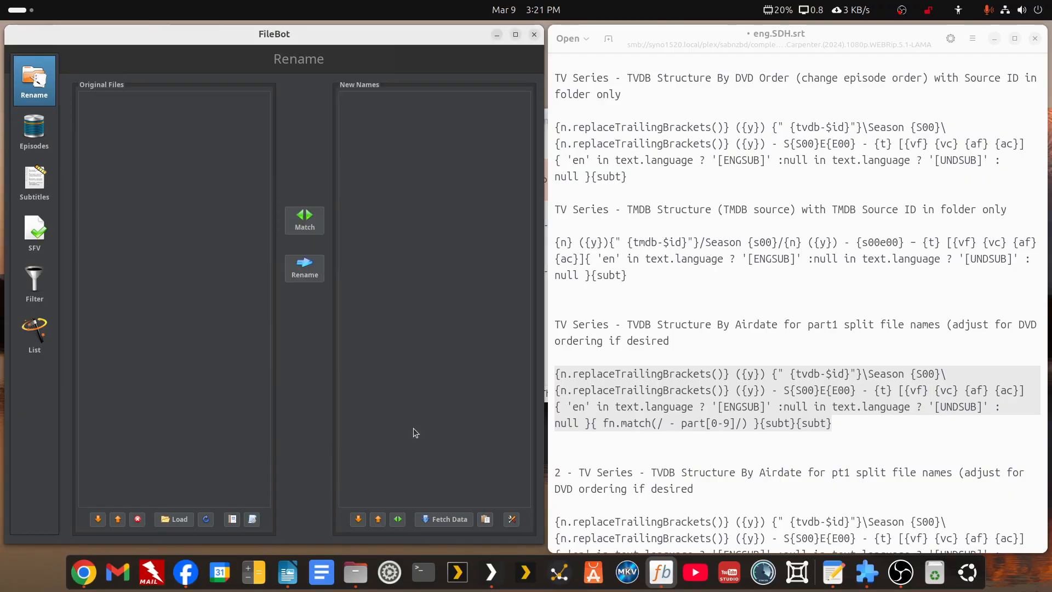
- Create a preset named "2 - TV Series - TVDB Structure By Airdate for pt1 split file names (adjust for DVD ordering if desired", copied from the text file
drag(703, 490, 551, 467)
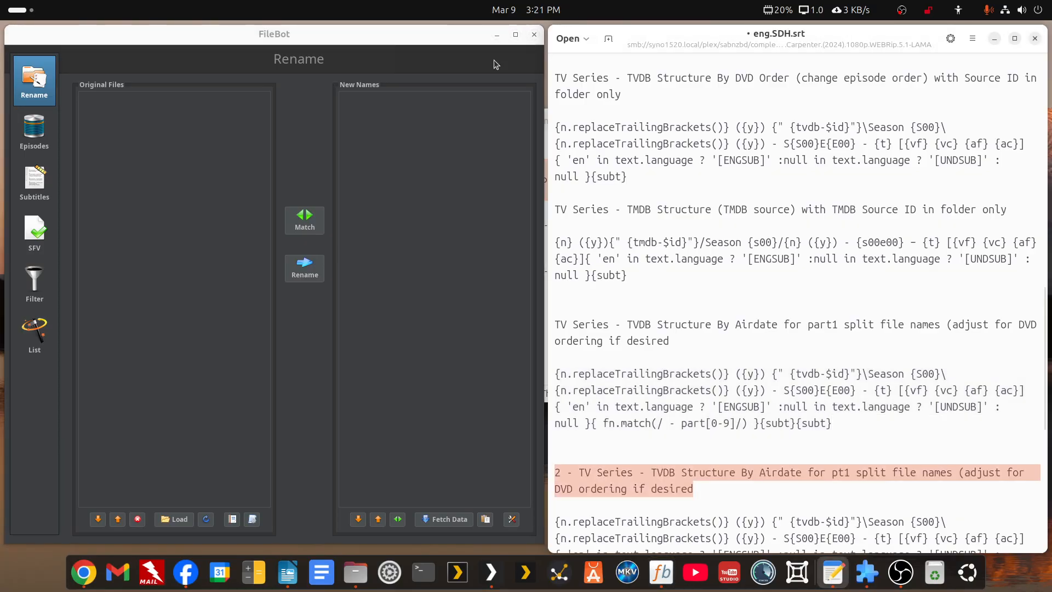
key(super+Up)
click(356, 567)
click(386, 573)
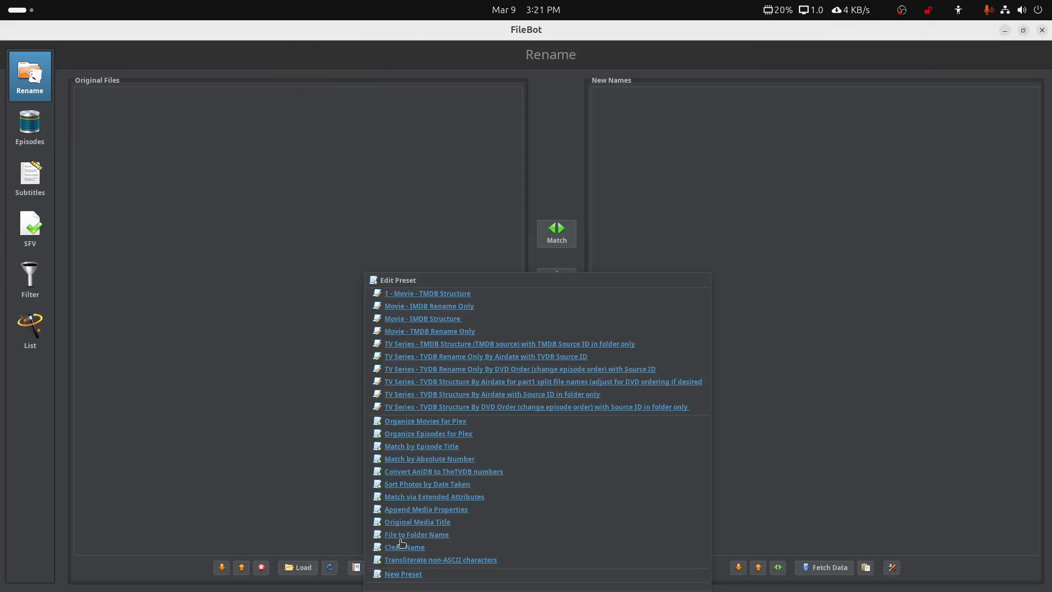
click(407, 574)
key(ctrl+v)
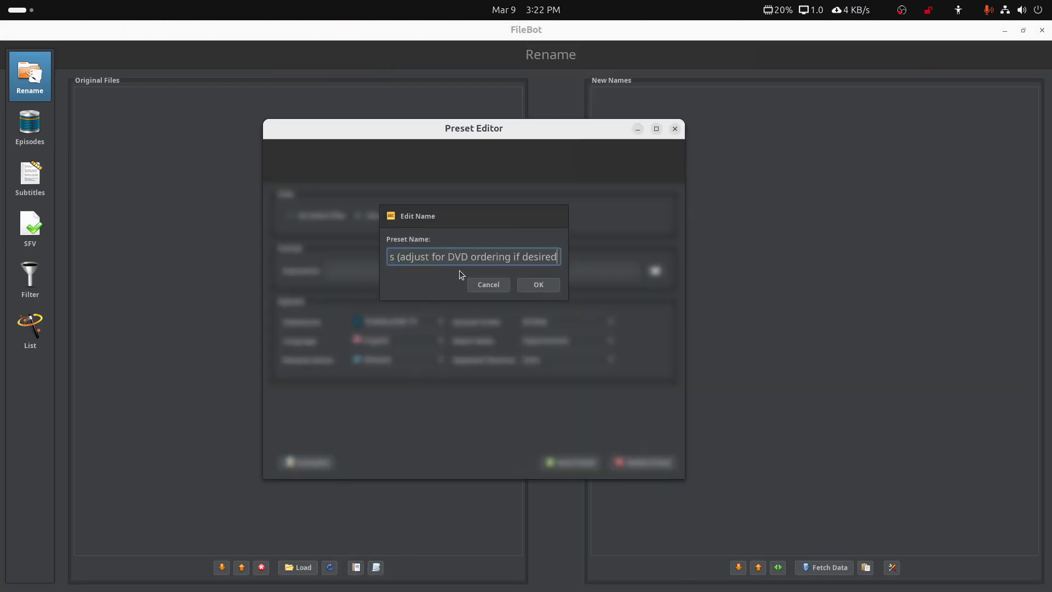
drag(483, 261, 388, 258)
click(538, 286)
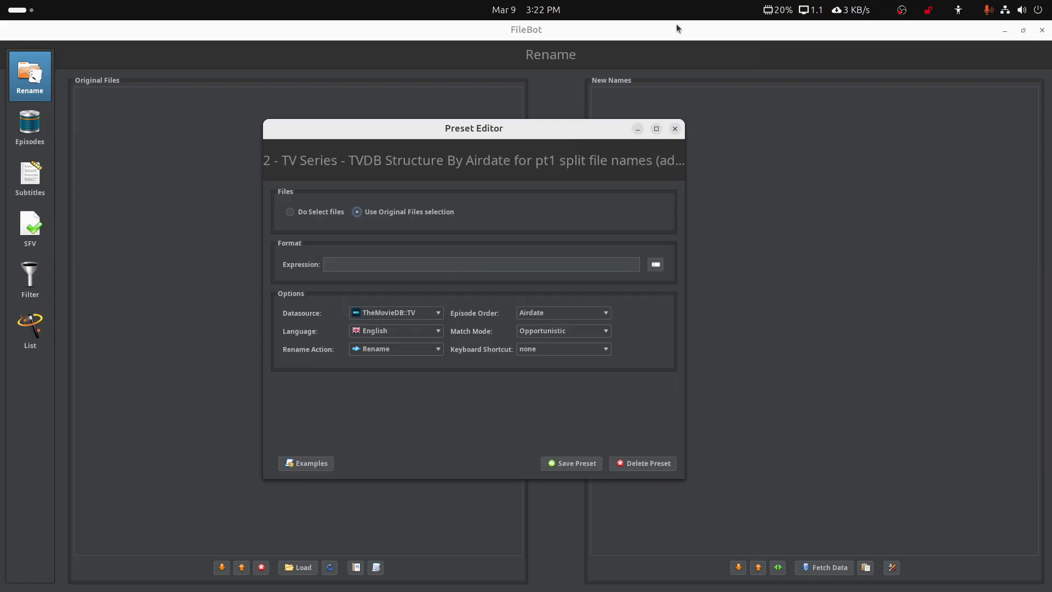
- Copy the pt[0-9] split-file expression from the text file into the pt1 preset's format expression and set its datasource to TheTVDB
double_click(691, 25)
click(733, 41)
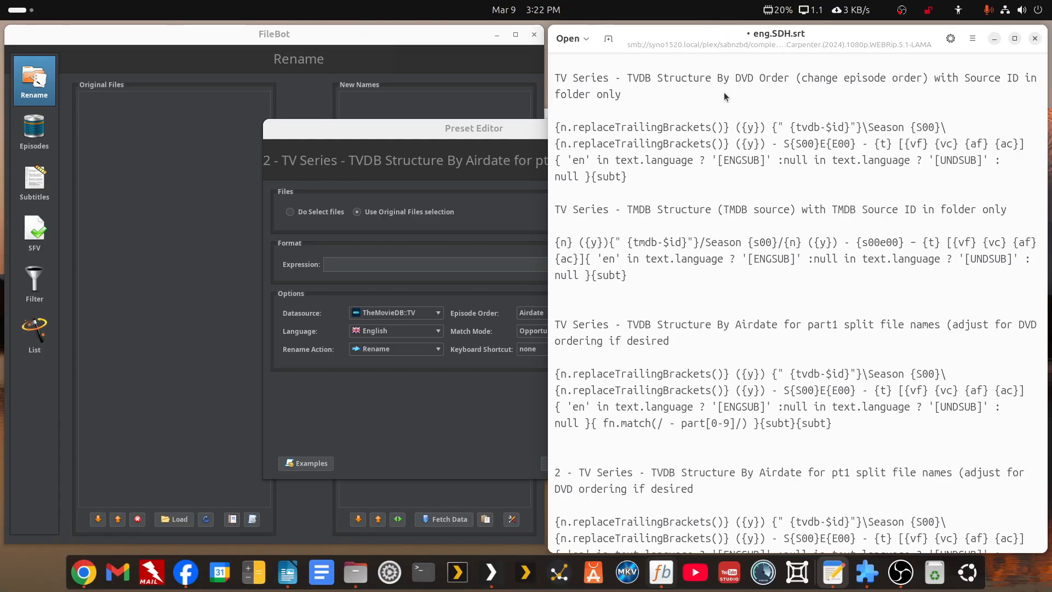
scroll(817, 416, down, 4)
drag(829, 427, 548, 372)
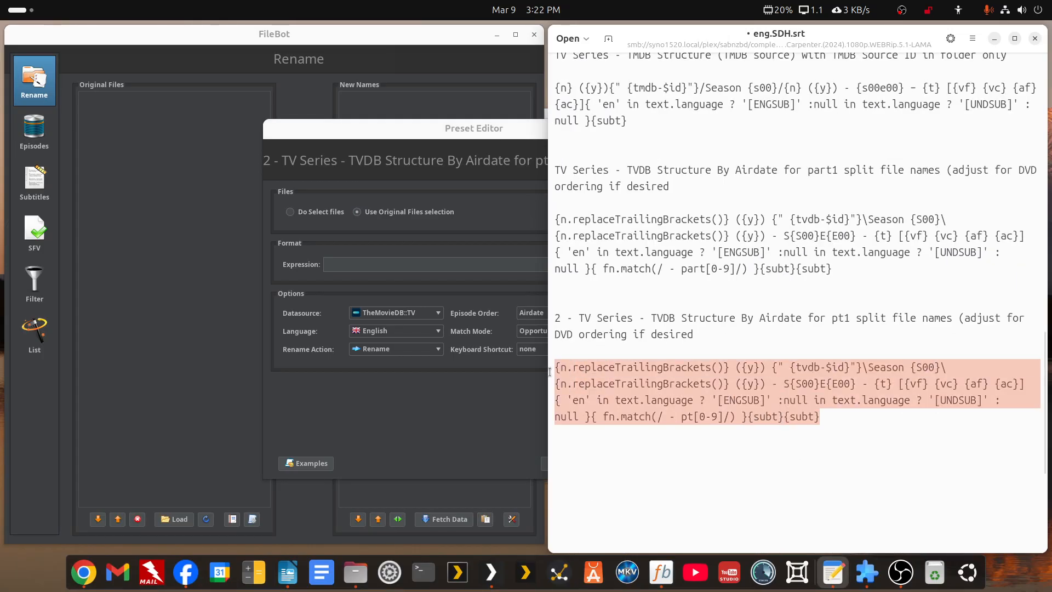
click(336, 263)
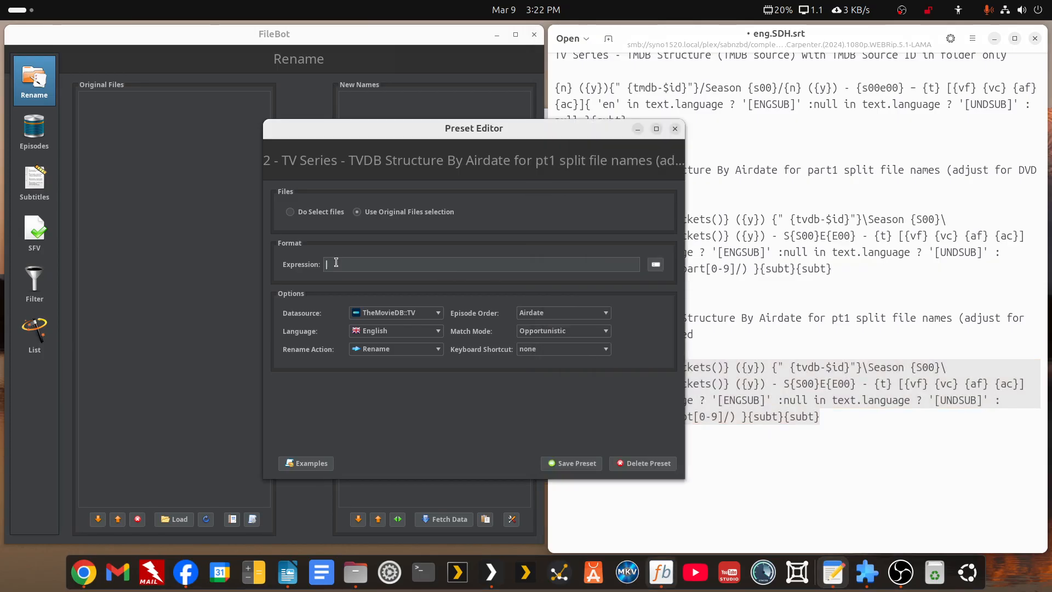
key(ctrl+v)
click(405, 314)
click(391, 349)
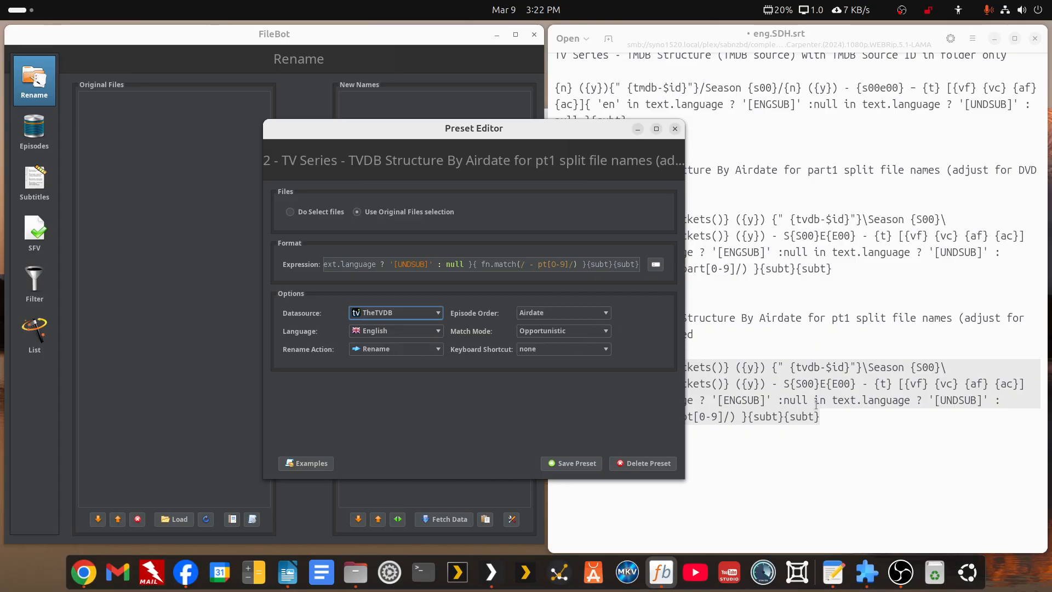
- Keep Airdate as the pt1 preset's episode order and save the preset
click(607, 314)
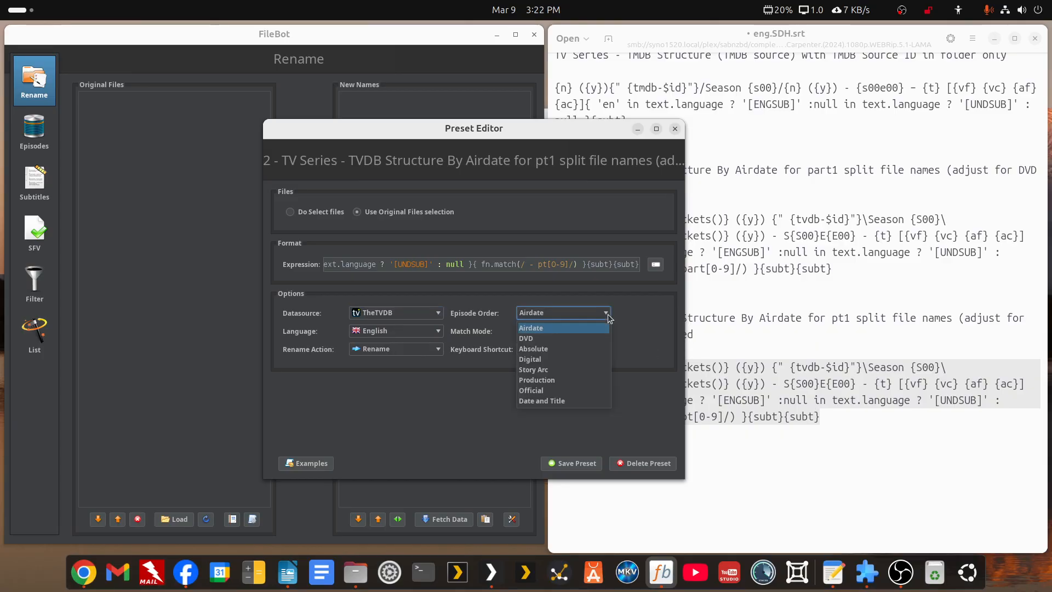
click(608, 317)
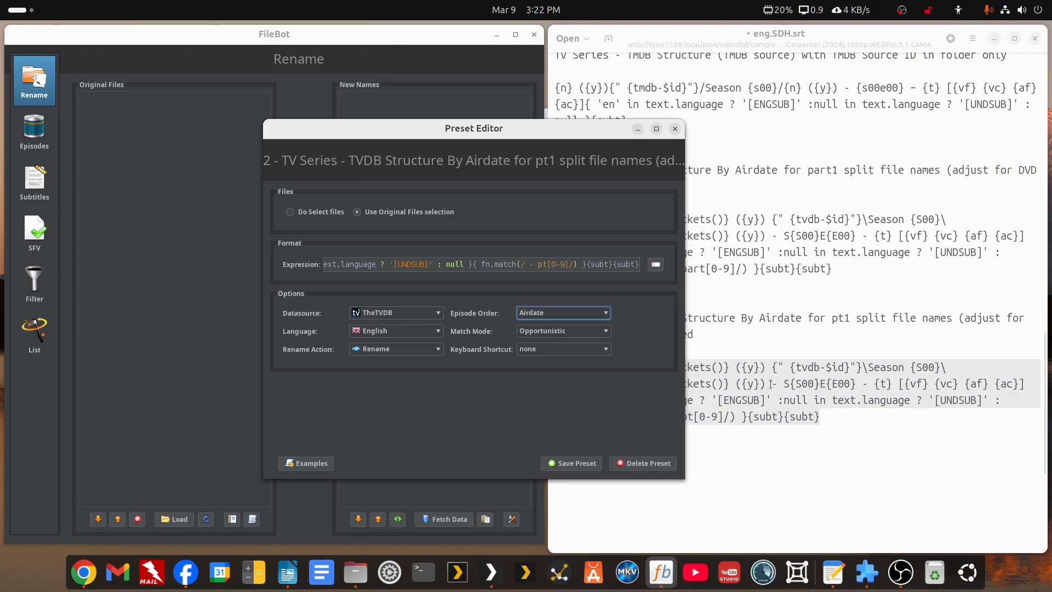
click(583, 464)
- Highlight {n.replaceTrailingBrackets()} at the start of the pt1 expression in the enlarged text file, then restore and minimize the text editor
click(756, 443)
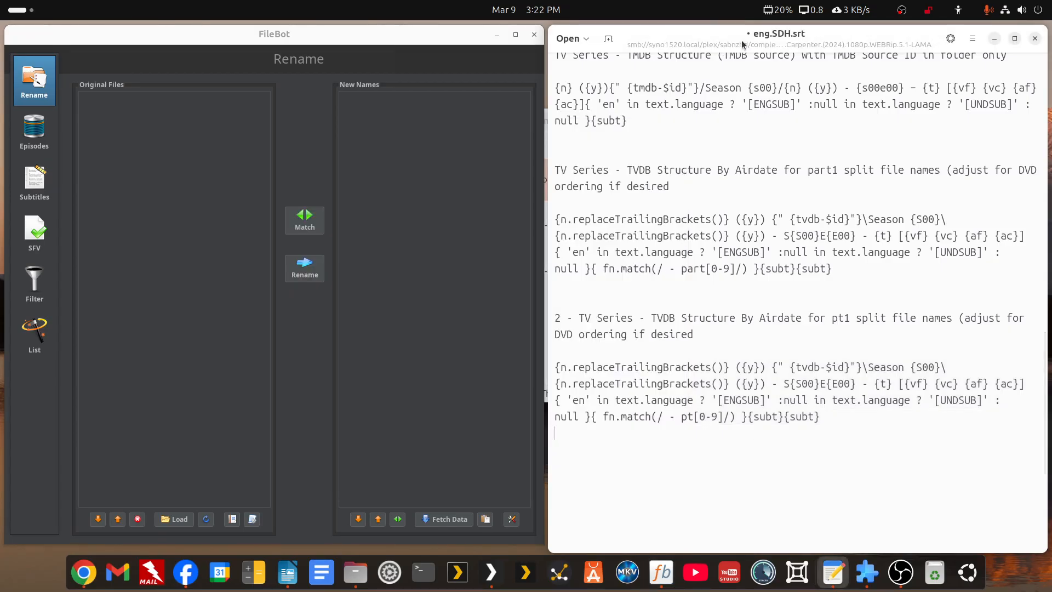
double_click(719, 35)
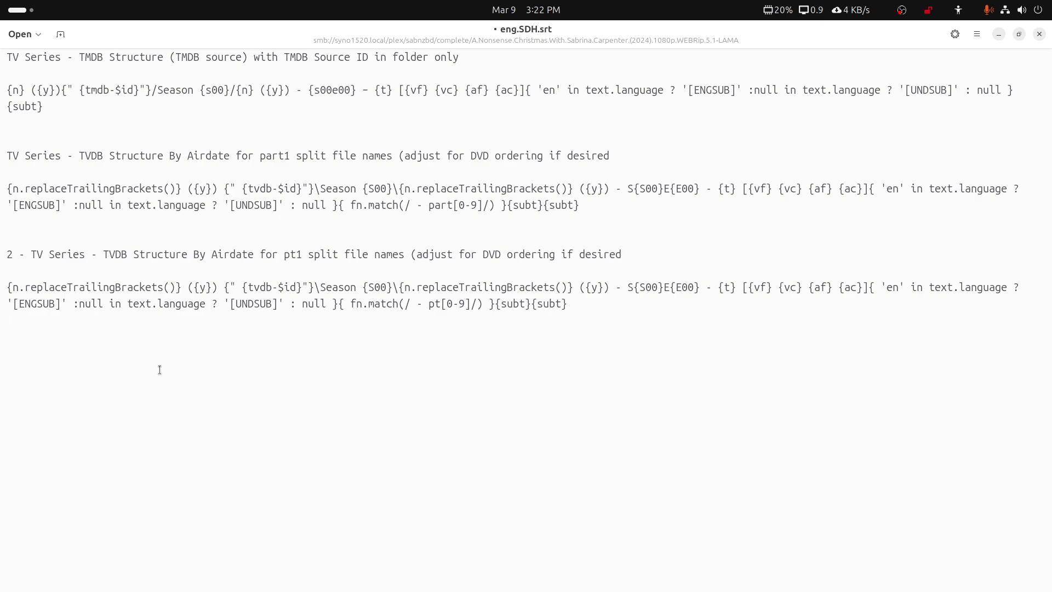
drag(8, 286, 179, 288)
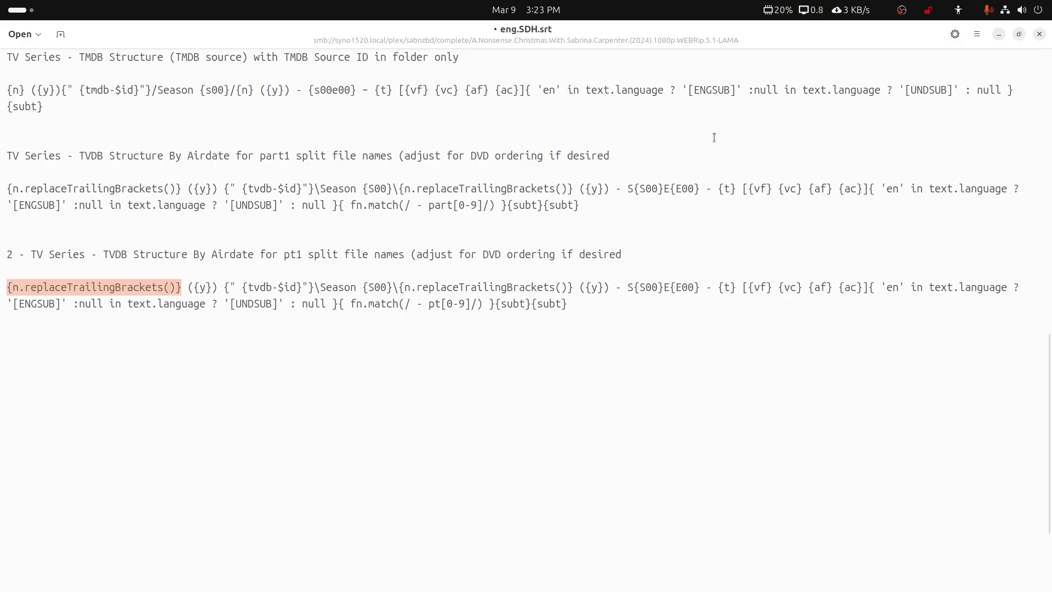
double_click(918, 41)
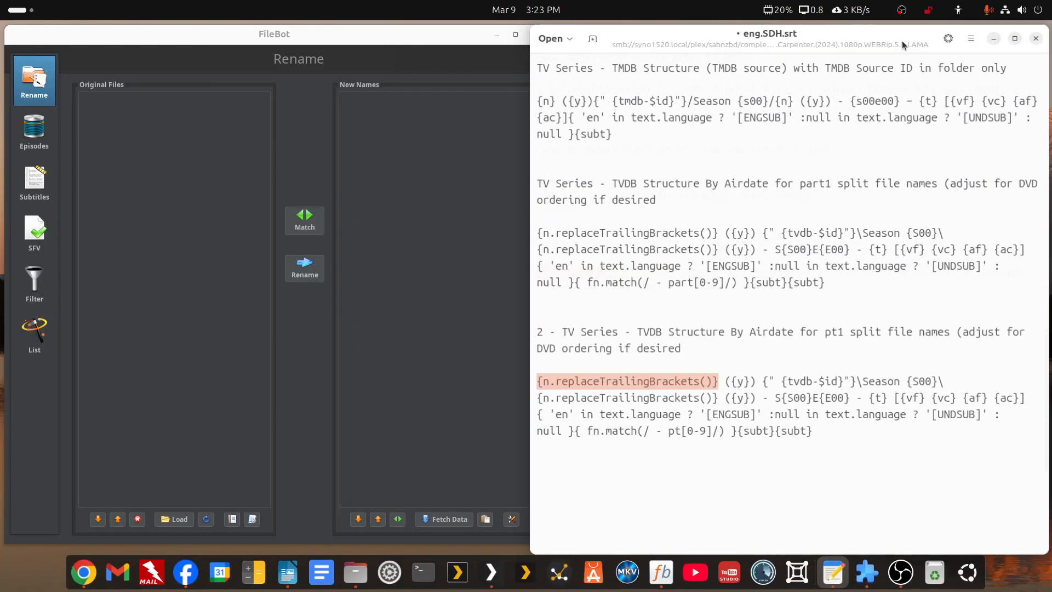
click(994, 39)
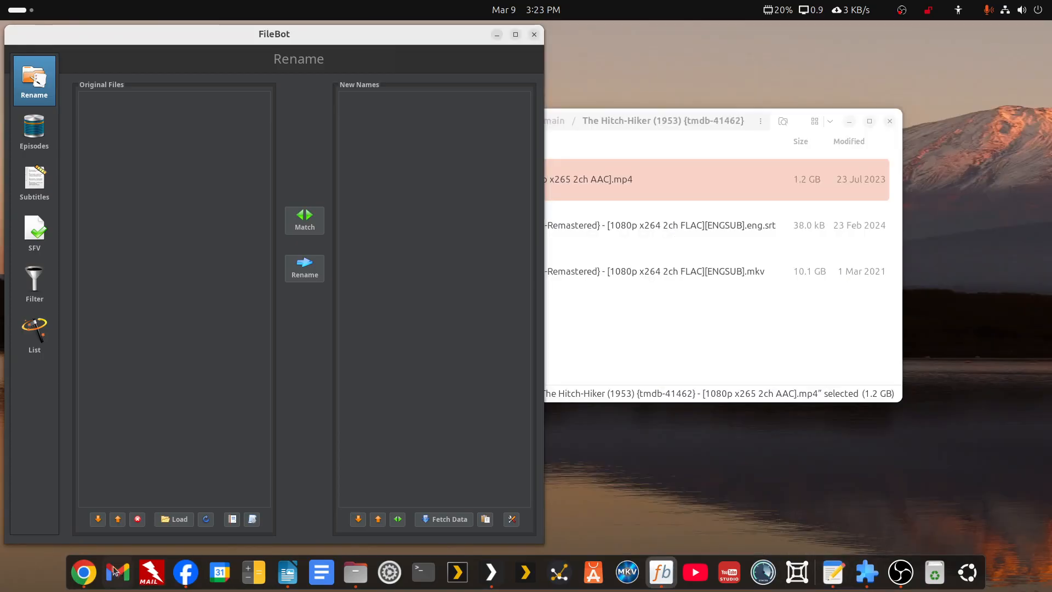
- Switch to Chrome and search TMDB for "fantasy island"
click(88, 572)
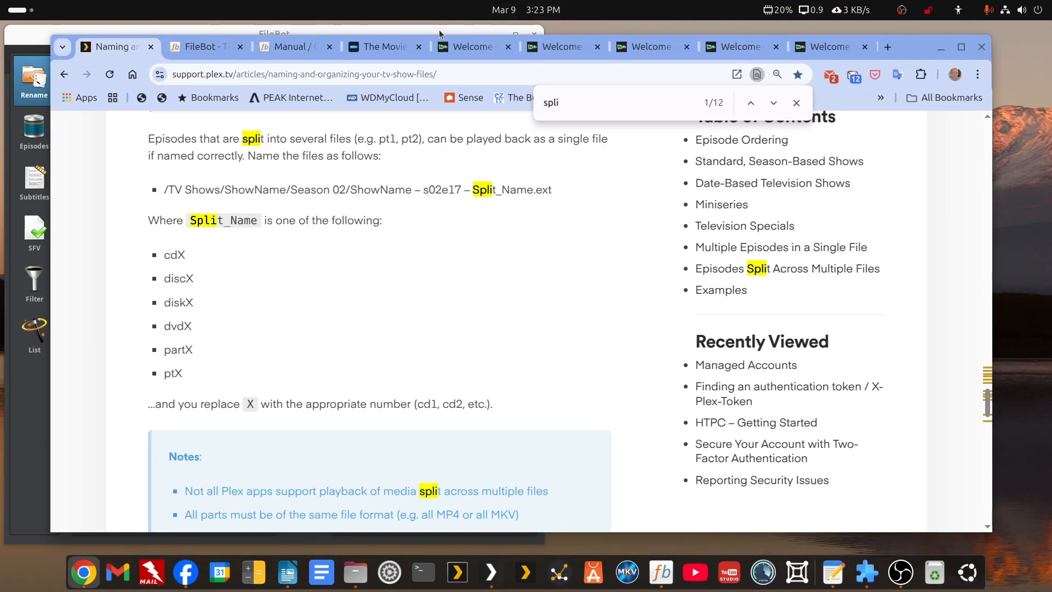
click(383, 46)
mouse_move(311, 137)
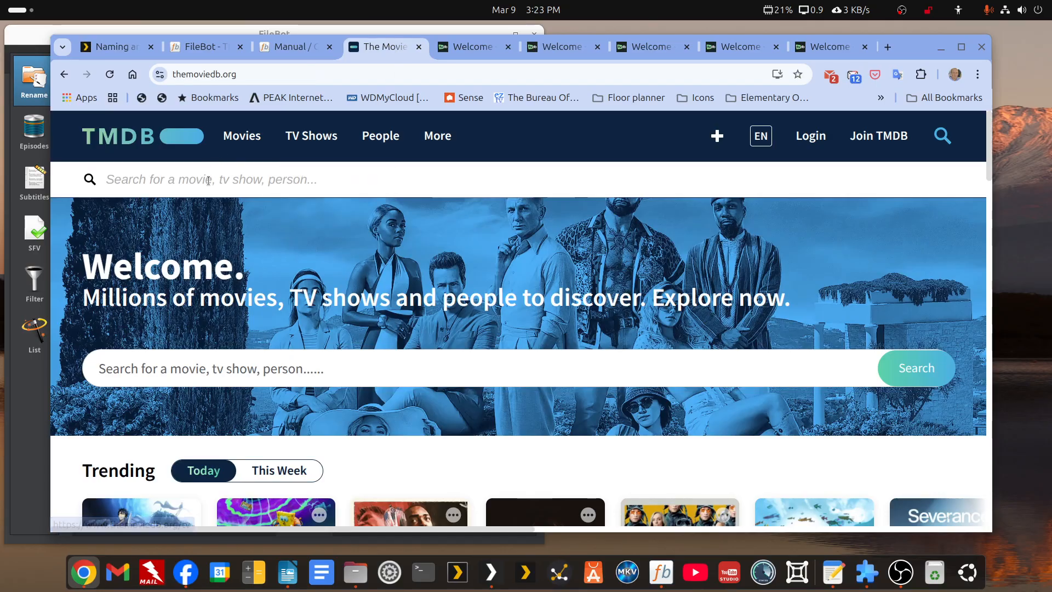
click(253, 171)
text(fan)
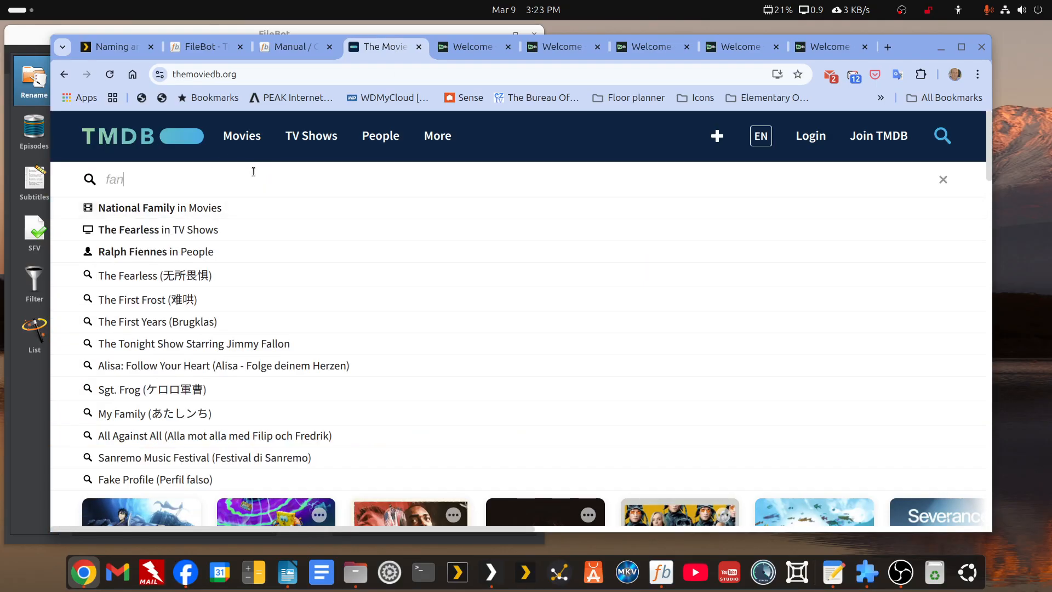
text(tasy is)
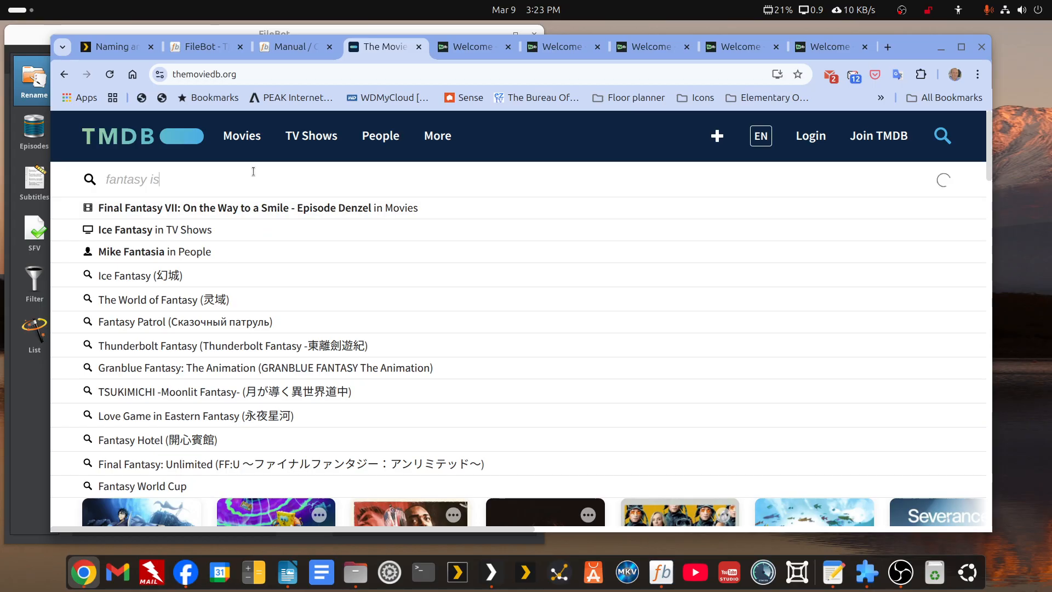
text(land)
key(Return)
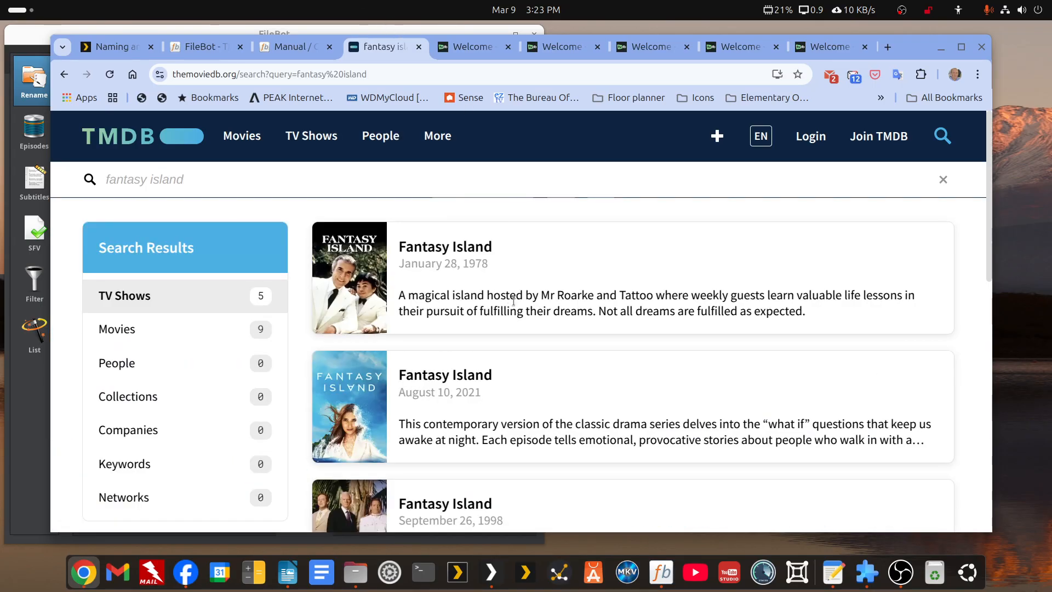
- Open the 1978, 2021 and 1998 Fantasy Island series pages on TMDB in turn and compare how their titles are written
click(445, 248)
drag(612, 281, 353, 270)
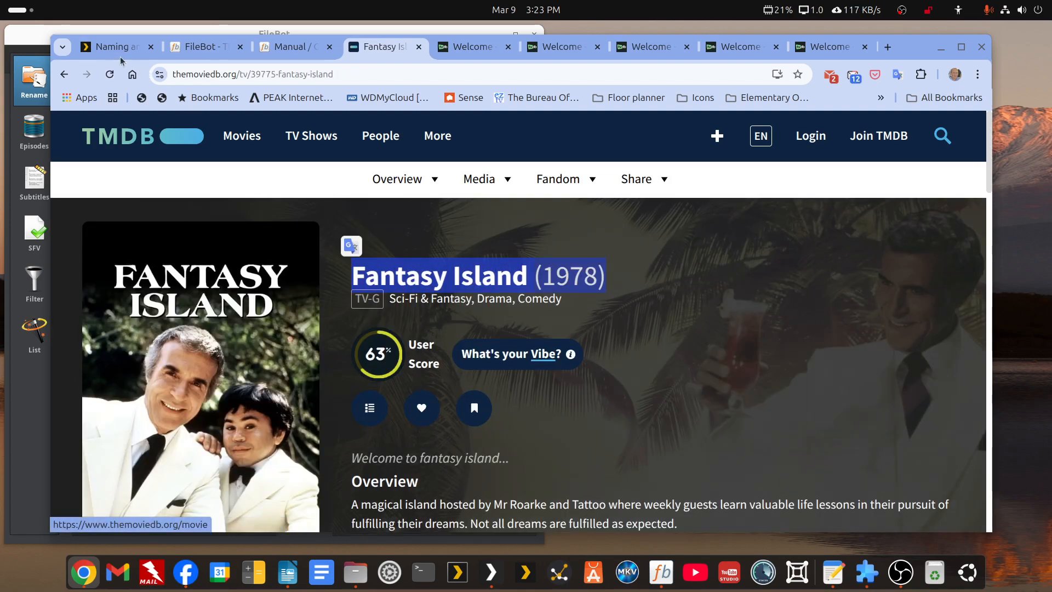
click(70, 80)
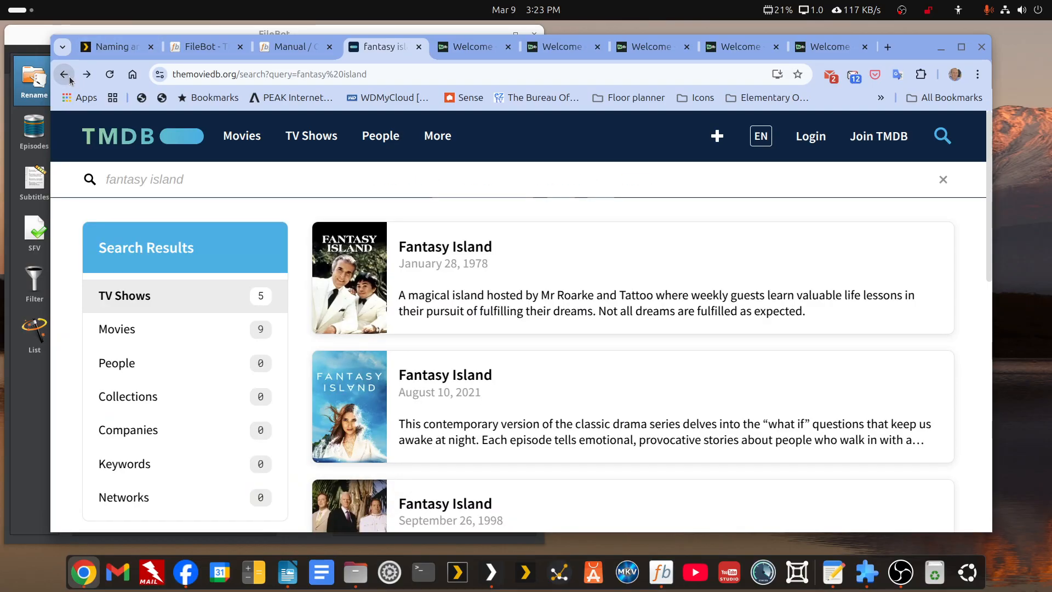
click(452, 378)
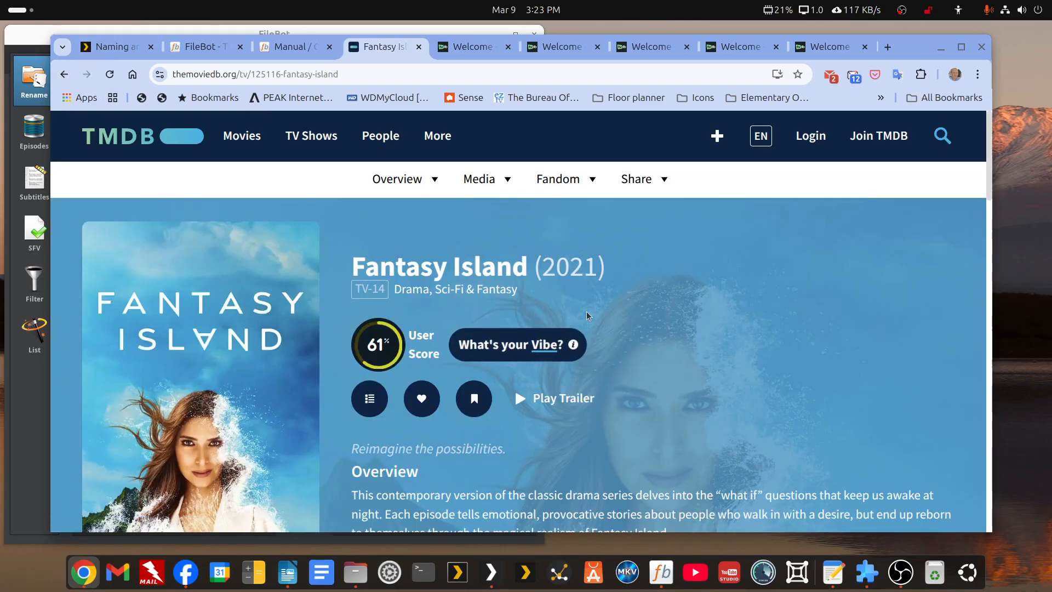
drag(619, 277, 374, 256)
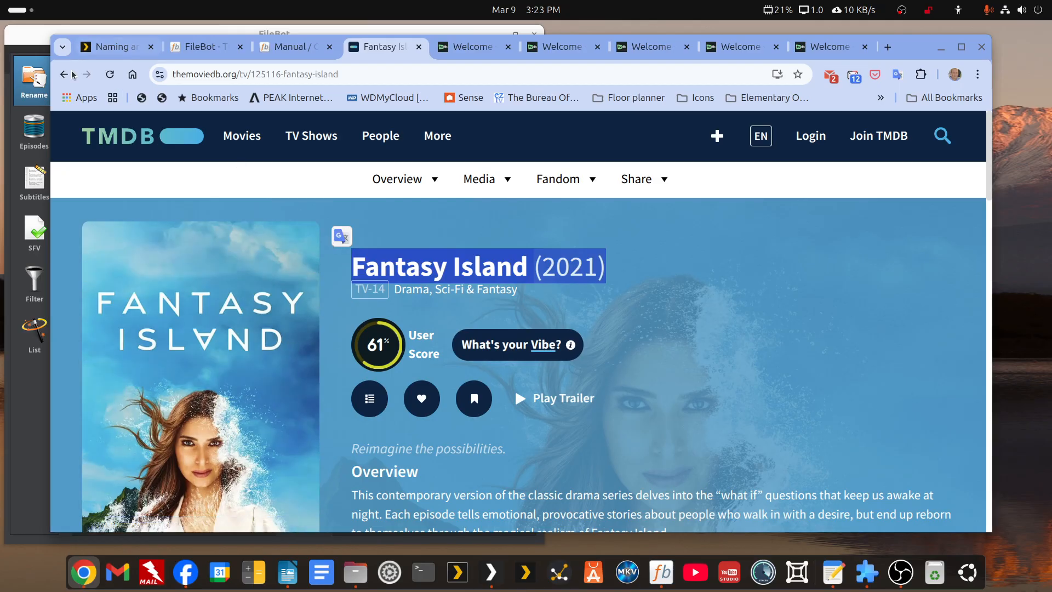
click(64, 74)
click(455, 501)
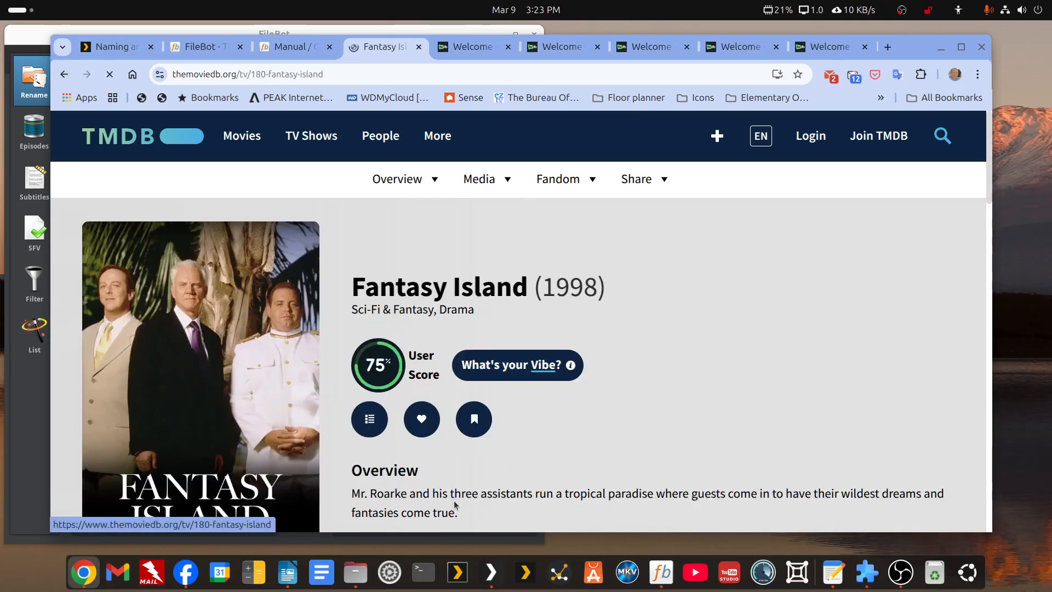
drag(618, 281, 422, 278)
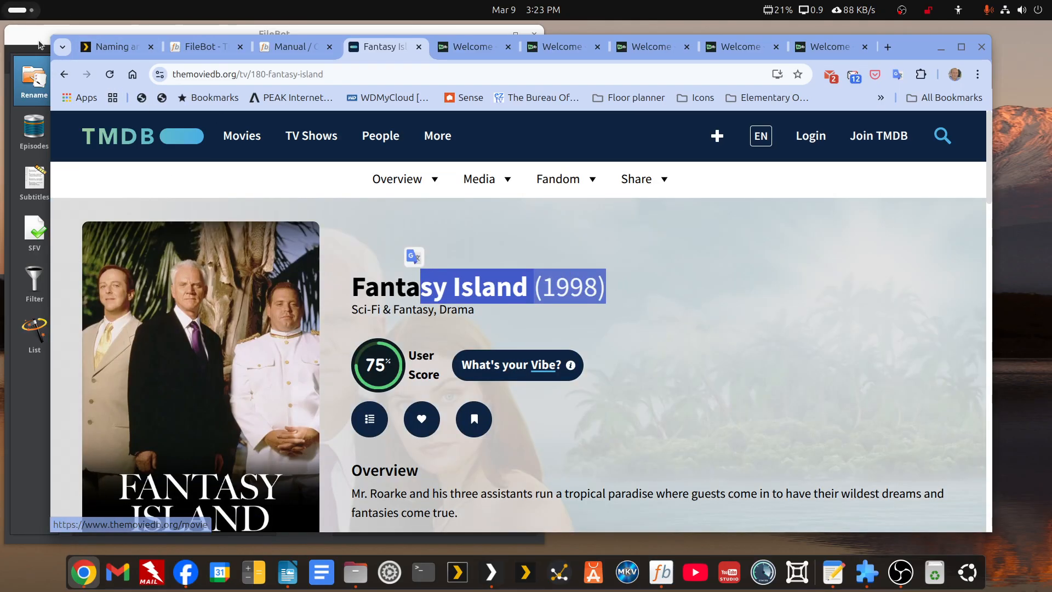
click(64, 74)
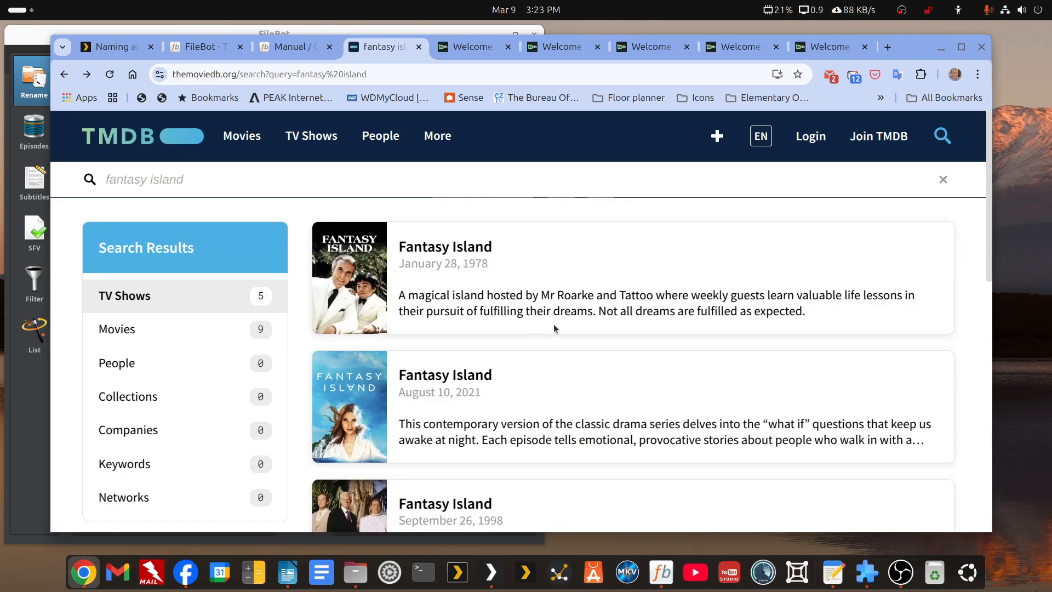
- Search TheTVDB for "fantasy island"
click(486, 53)
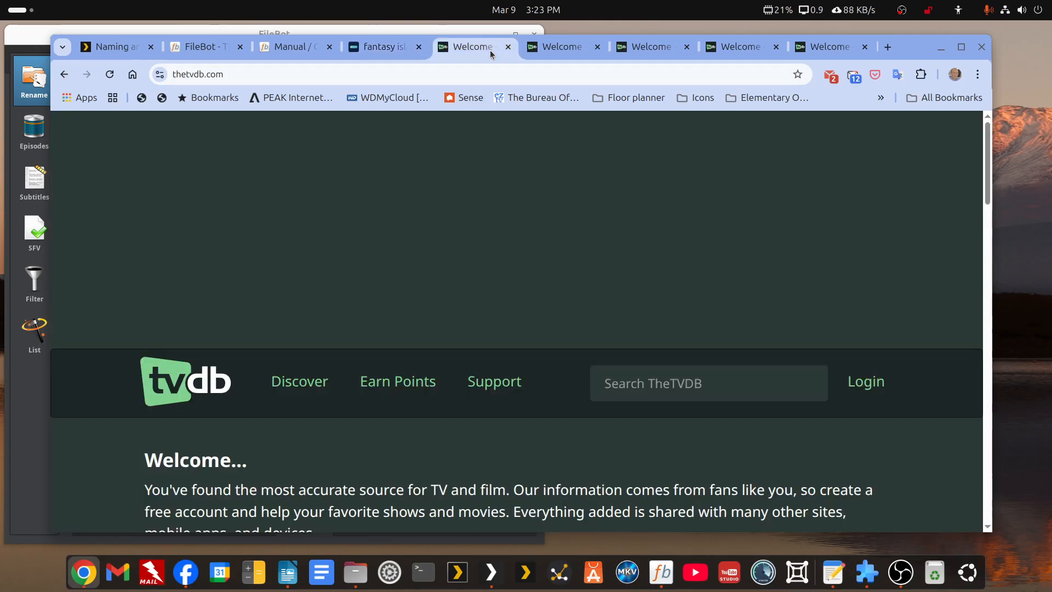
click(653, 379)
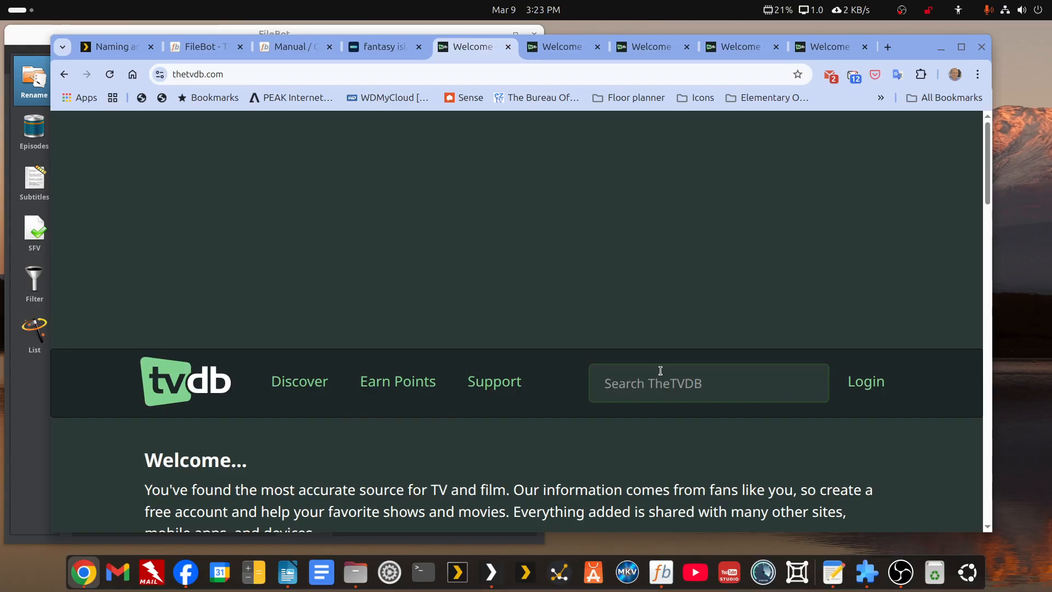
text(fantas)
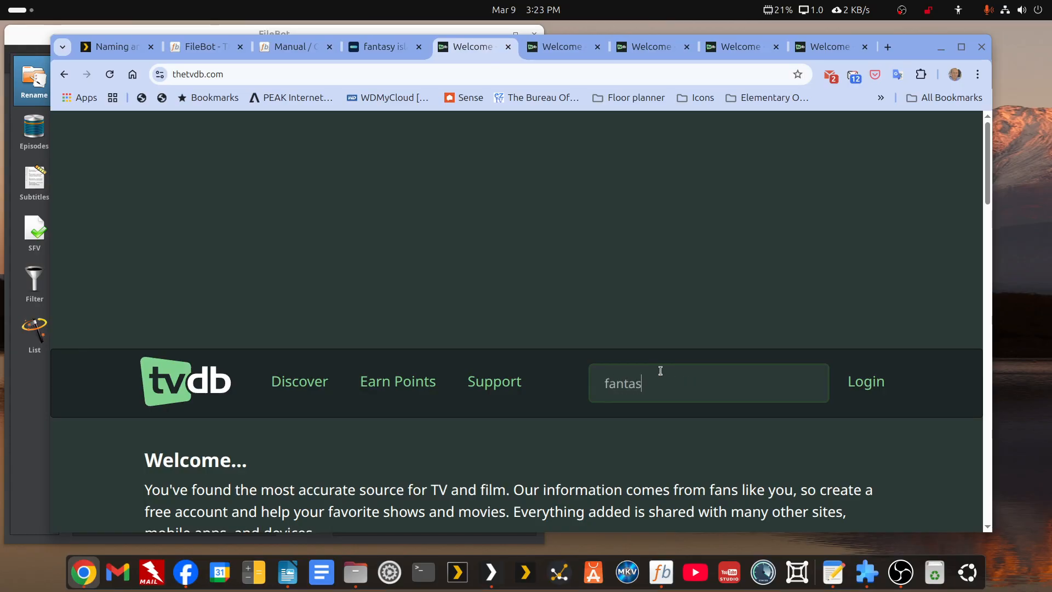
text(y island)
key(Return)
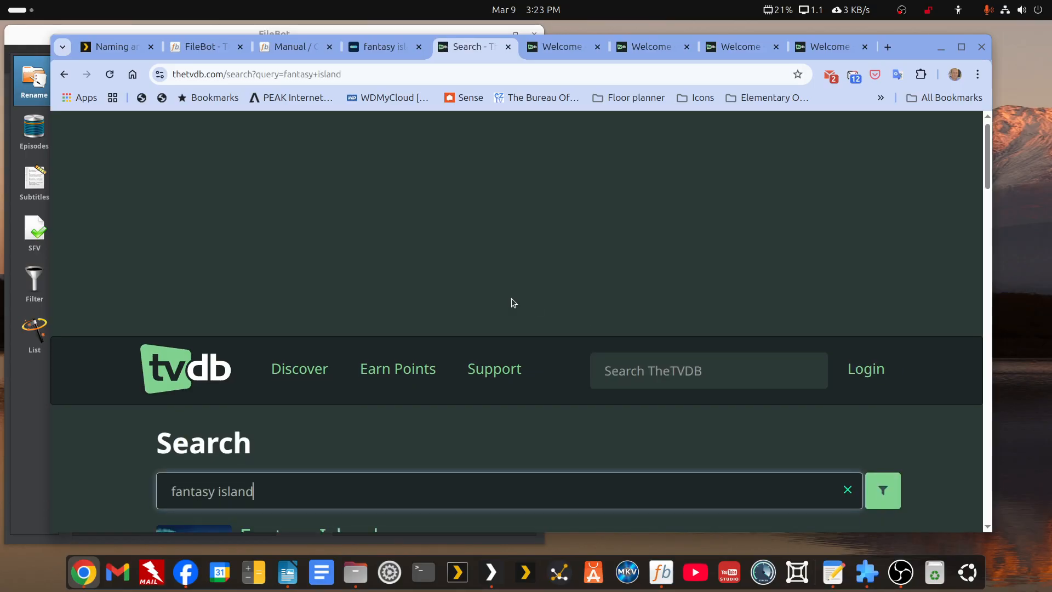
- Examine the Fantasy Island series titles in the TheTVDB results and highlight the 1978 series' ID number
scroll(512, 300, down, 5)
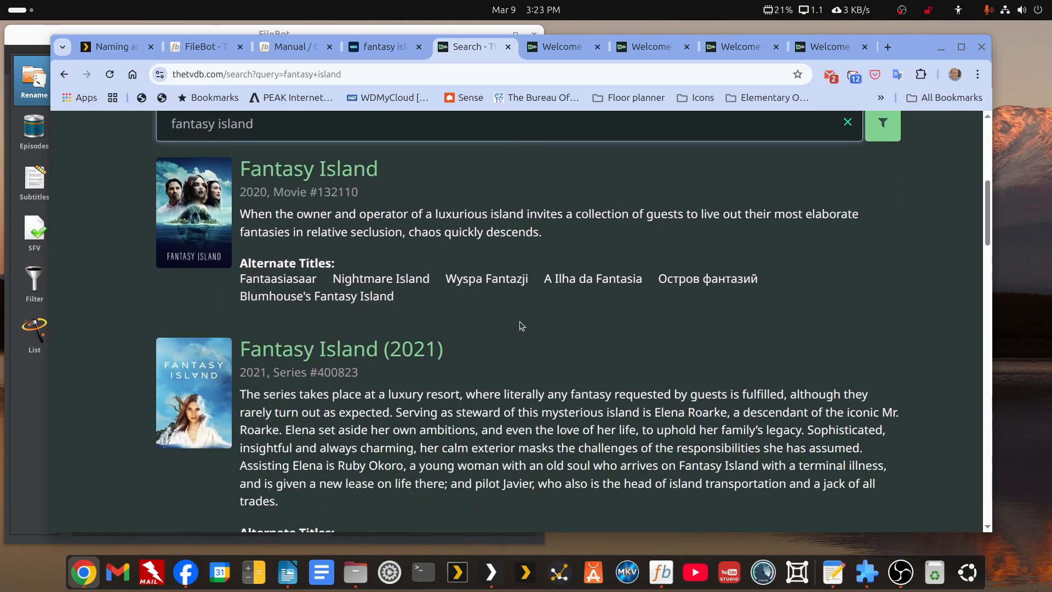
scroll(356, 353, down, 3)
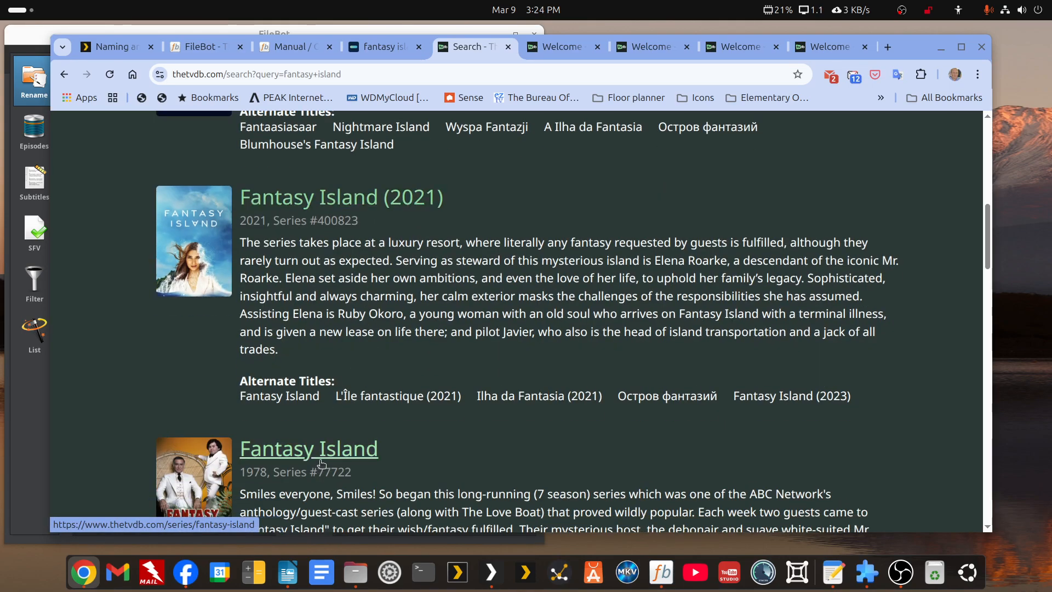
scroll(400, 298, down, 3)
scroll(378, 307, up, 3)
scroll(378, 307, down, 3)
scroll(378, 311, up, 1)
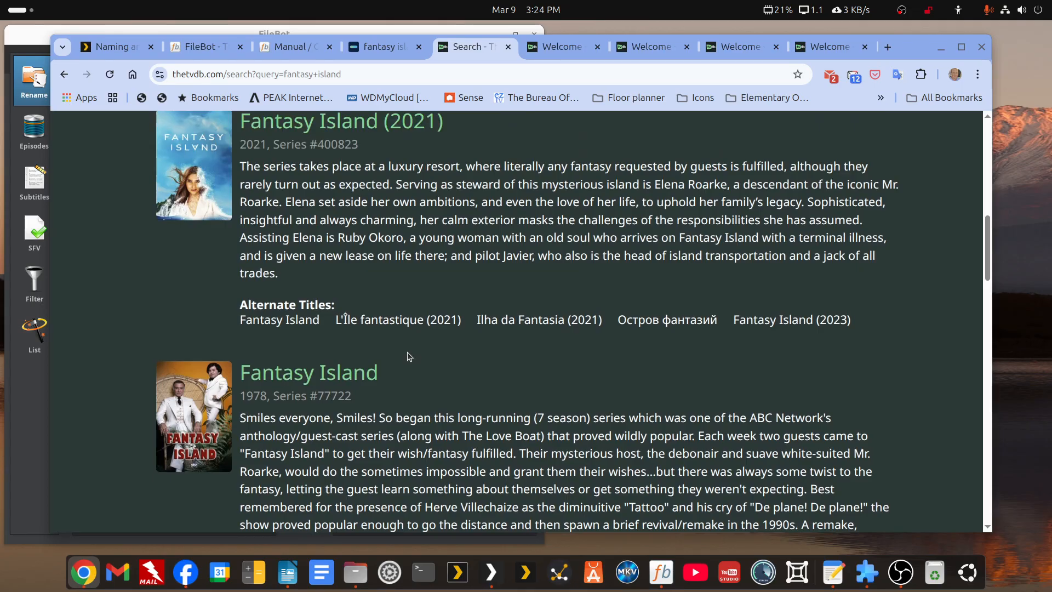
scroll(406, 367, up, 1)
scroll(405, 367, down, 1)
scroll(402, 373, up, 1)
scroll(402, 373, down, 1)
drag(360, 400, 318, 400)
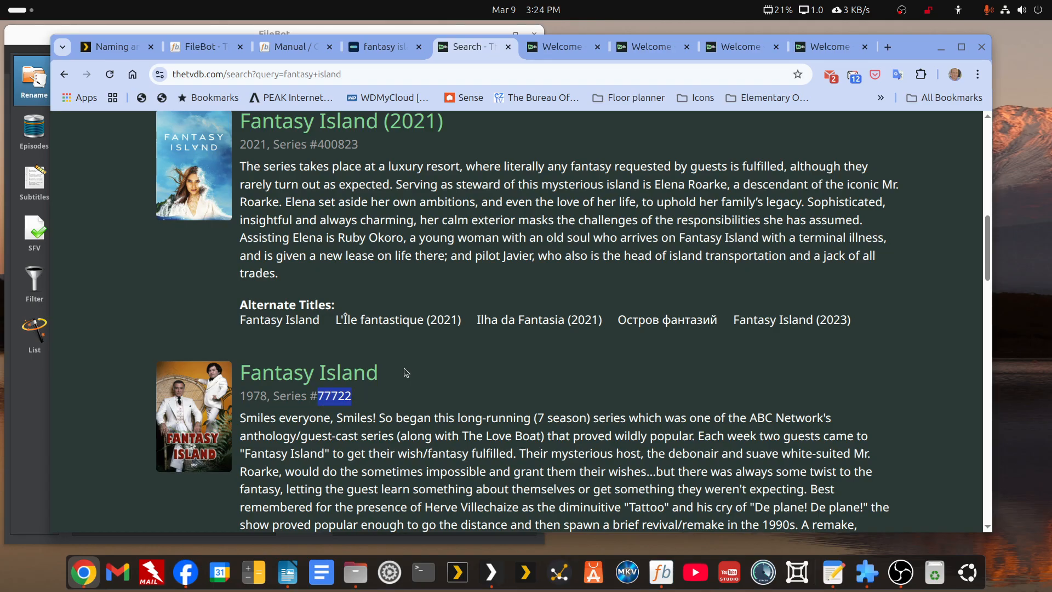
- Highlight the 2021 Fantasy Island series' ID number and compare its title with the other TheTVDB entries
scroll(403, 374, up, 3)
drag(360, 299, 320, 298)
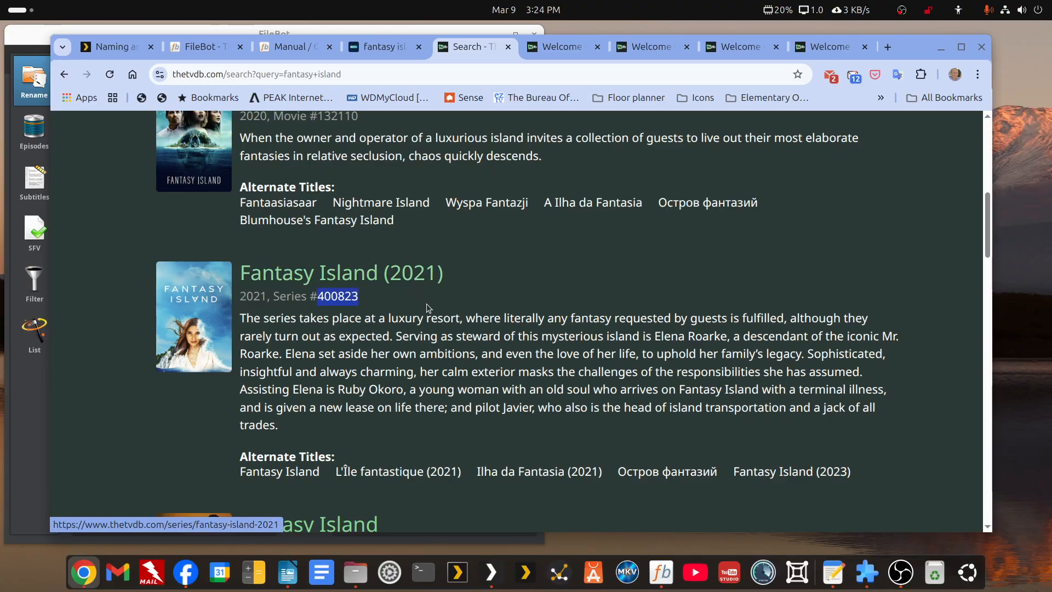
scroll(432, 312, up, 4)
scroll(436, 322, down, 4)
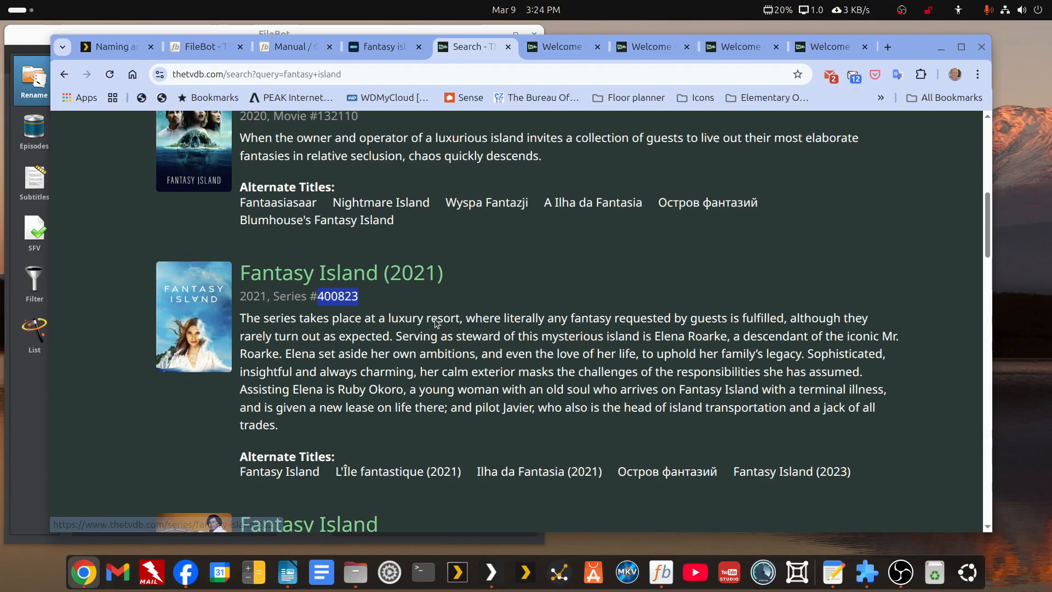
scroll(372, 334, up, 3)
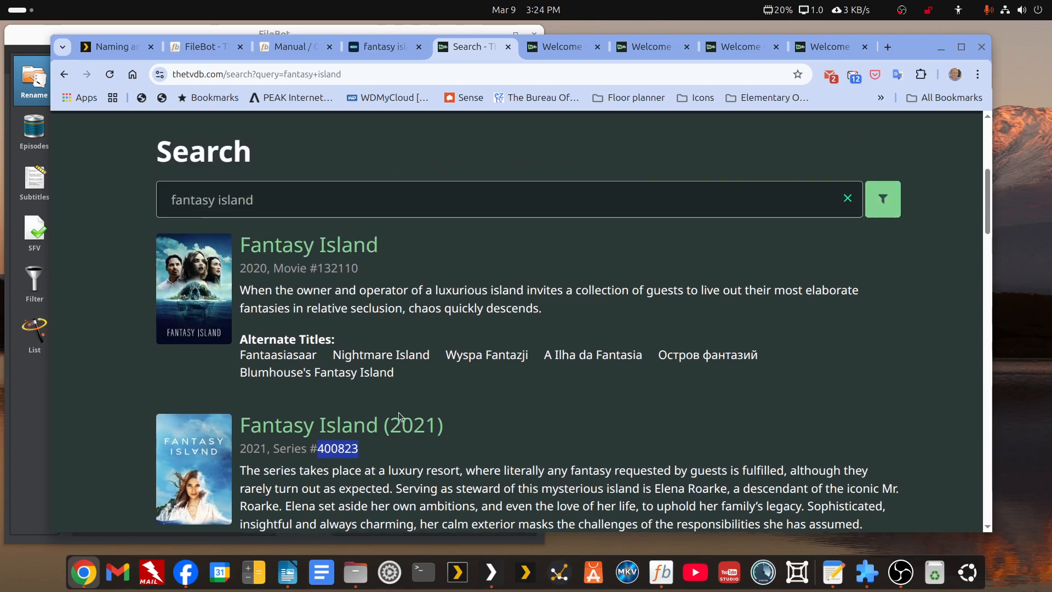
scroll(399, 416, down, 1)
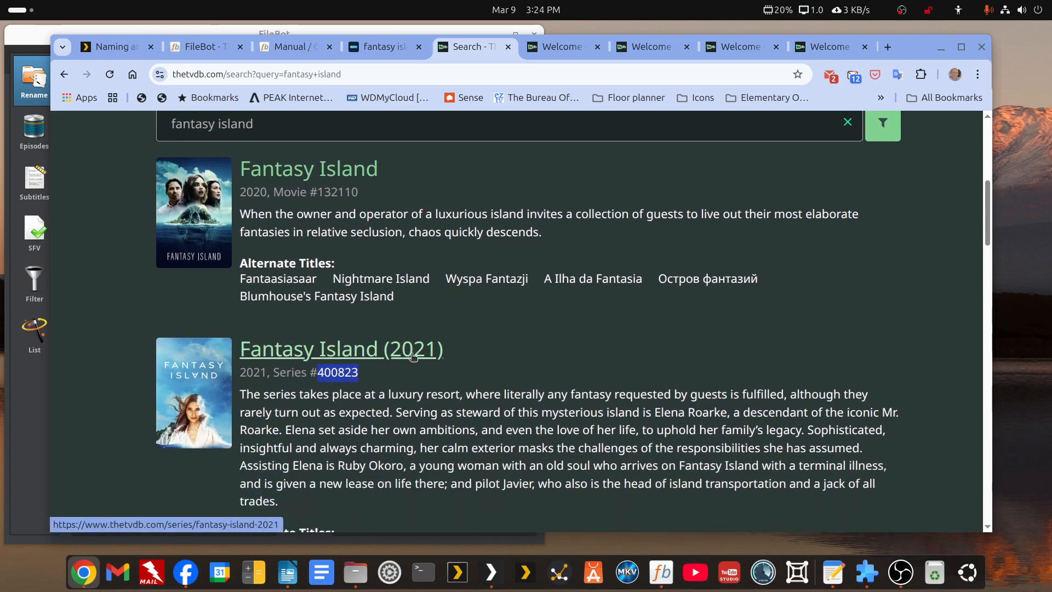
scroll(414, 356, down, 2)
scroll(347, 349, up, 6)
- Search TheTVDB for "The Office" instead and compare the titles of the US and 2001 series
click(293, 346)
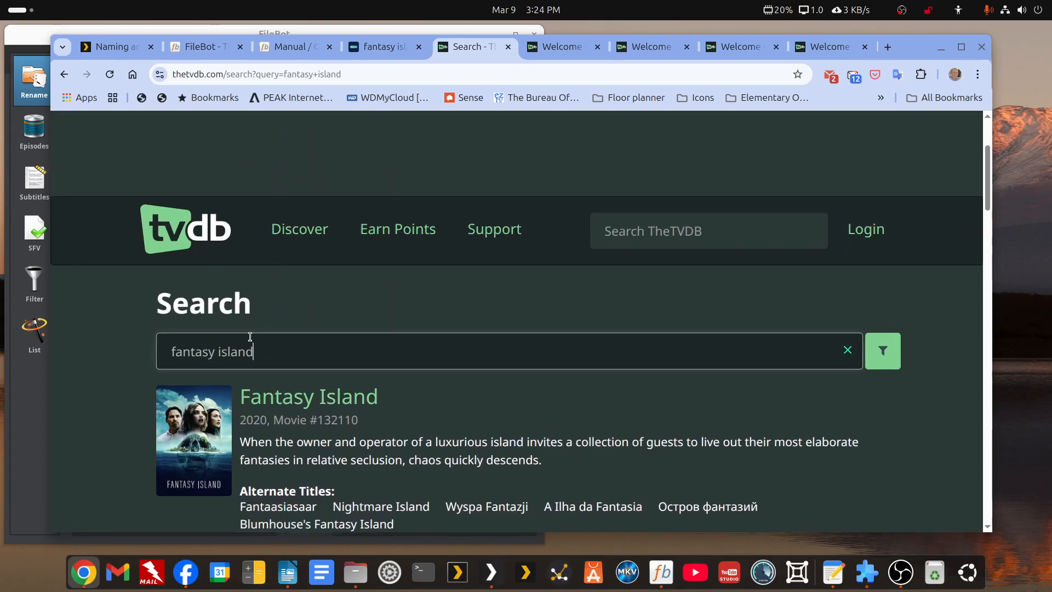
drag(293, 347, 129, 299)
text(Th)
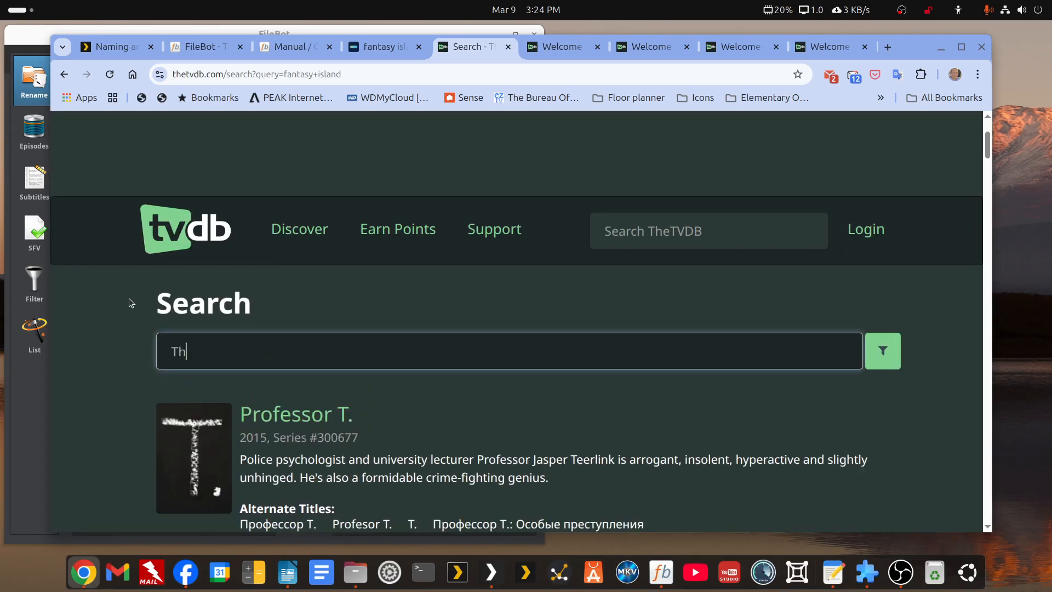
text(e Office)
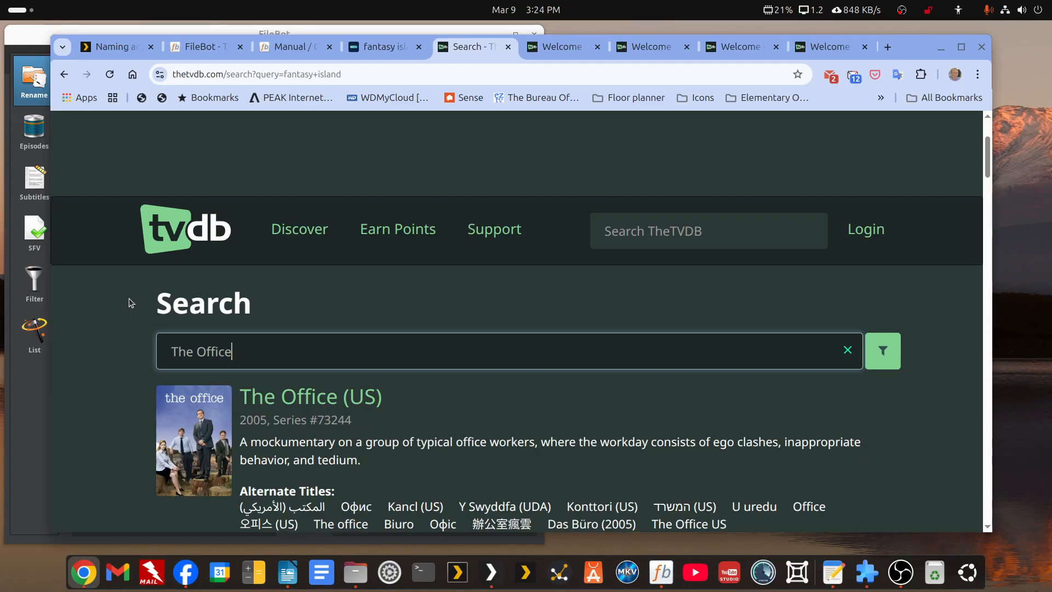
scroll(203, 361, down, 6)
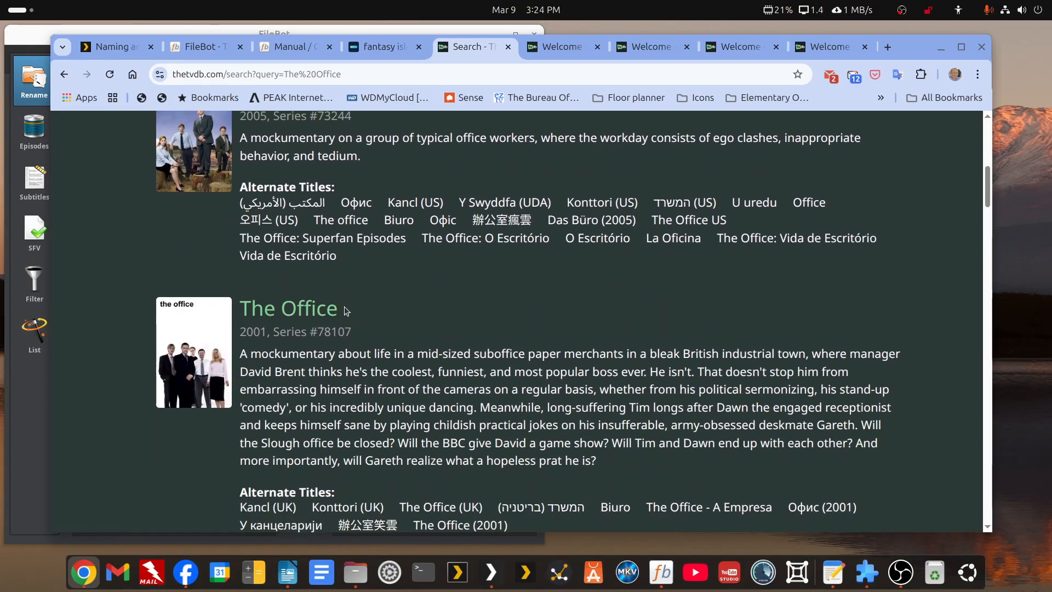
- Highlight the 2001 and US series titles in The Office results and check the title on the US series' page
drag(345, 311, 243, 313)
scroll(387, 320, up, 3)
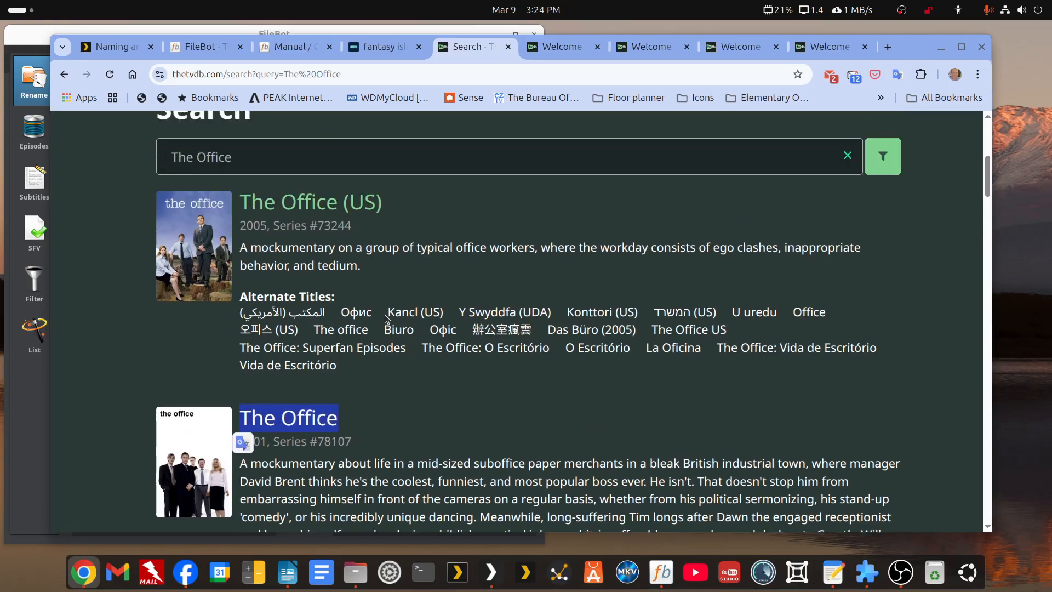
drag(390, 253, 240, 247)
click(344, 247)
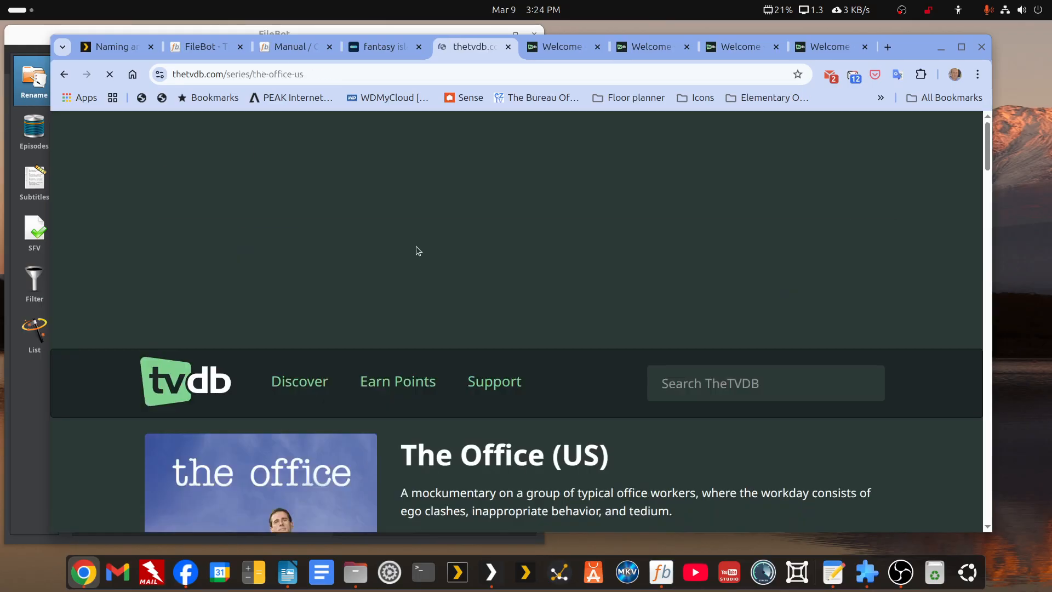
scroll(436, 275, down, 4)
scroll(592, 214, up, 2)
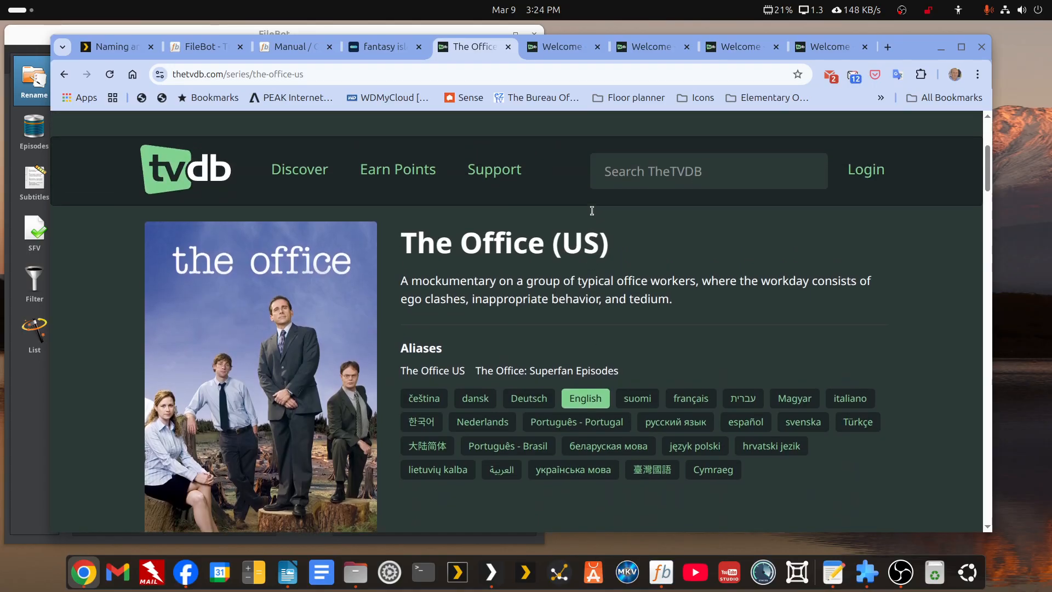
click(64, 74)
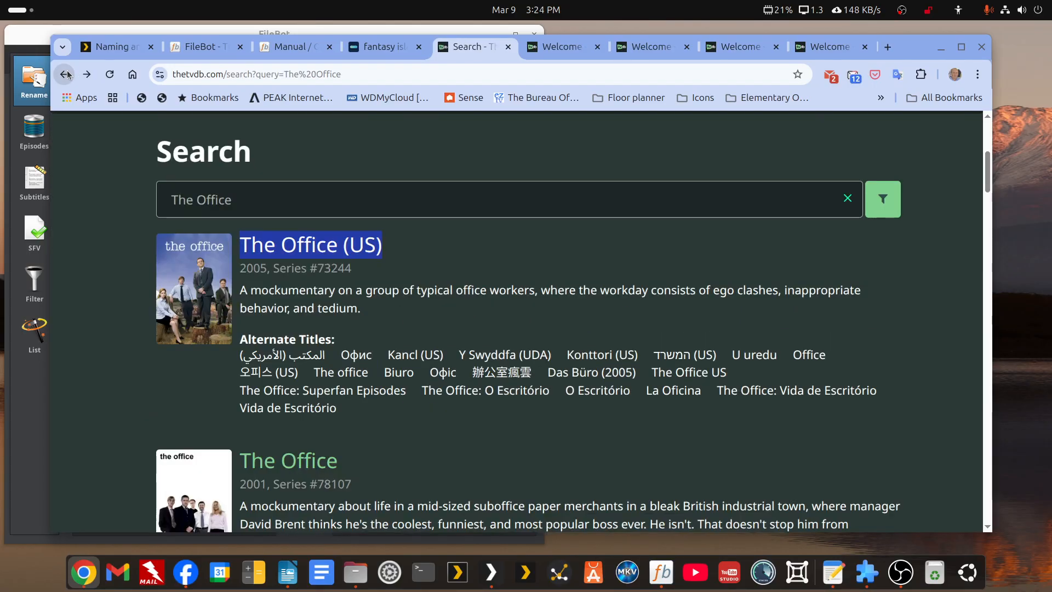
- Examine the remaining The Office results for bracketed country codes and years, and check the page of The Office (CA) (2012)
scroll(441, 306, down, 7)
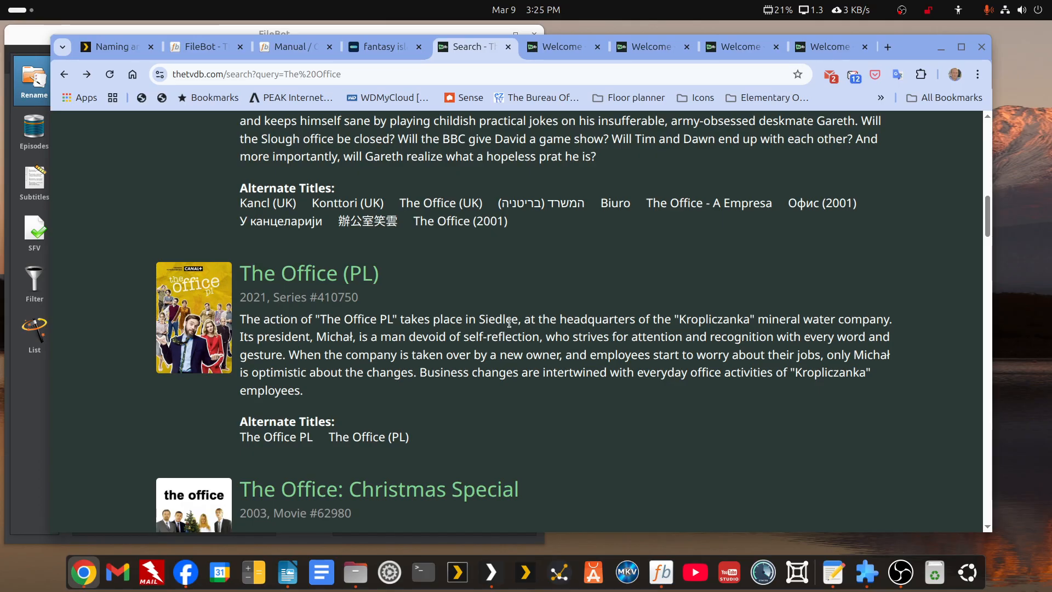
scroll(508, 323, down, 7)
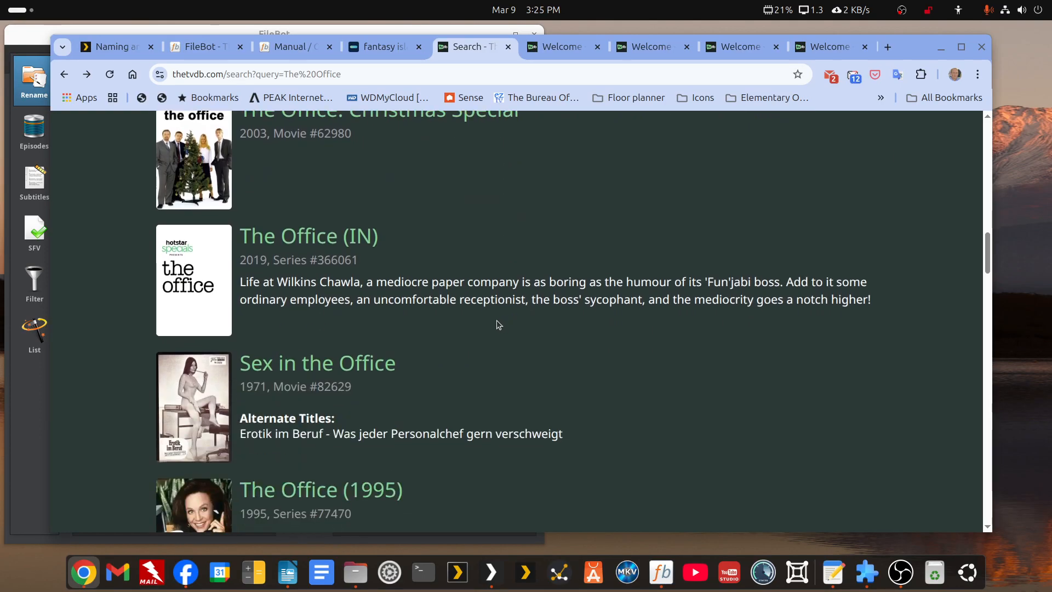
scroll(471, 315, down, 4)
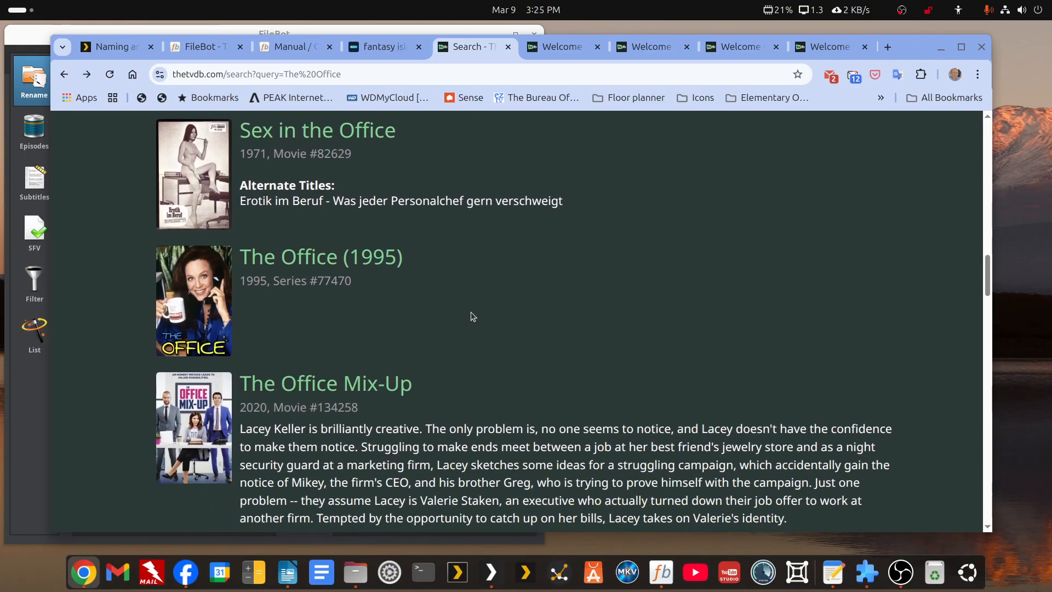
scroll(473, 316, down, 7)
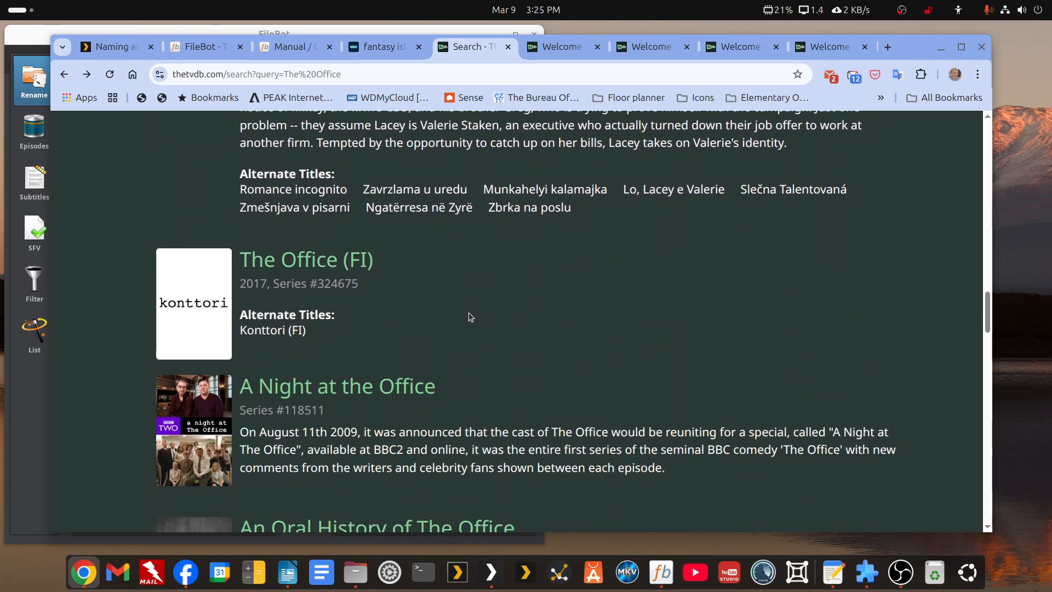
scroll(369, 323, down, 6)
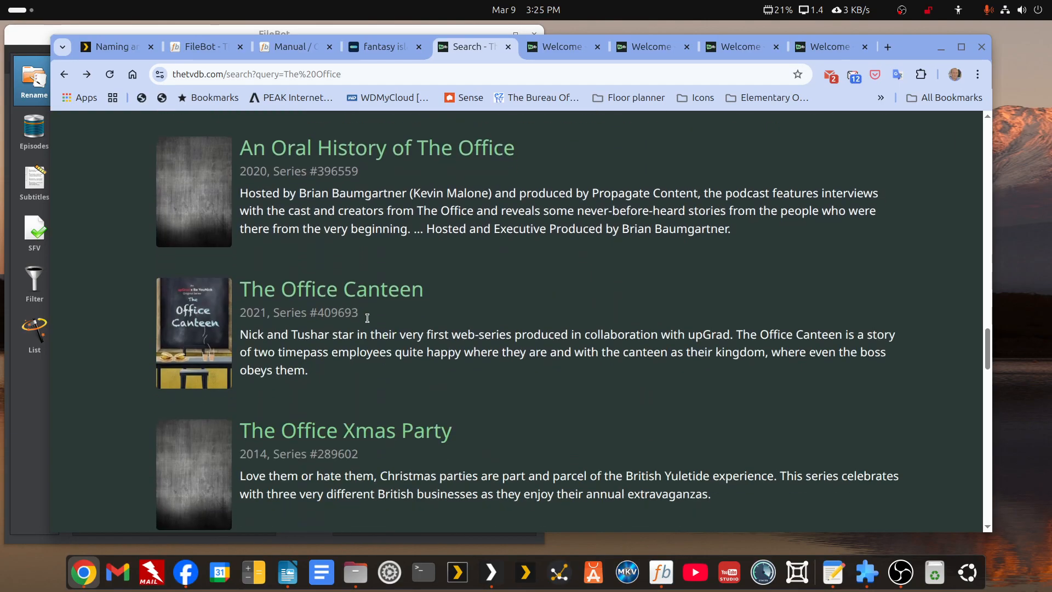
scroll(368, 321, down, 6)
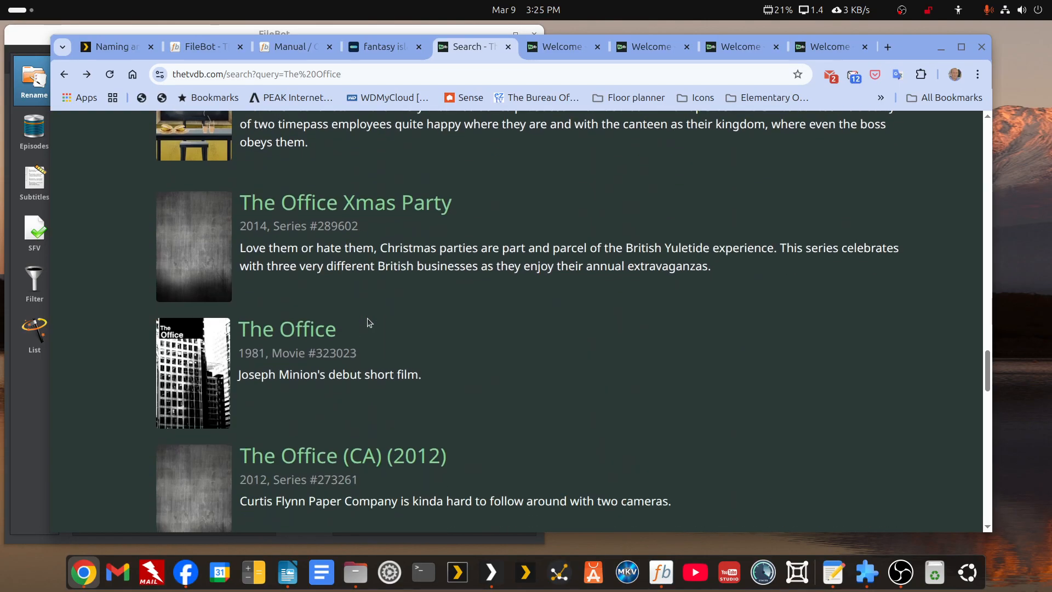
scroll(368, 320, down, 3)
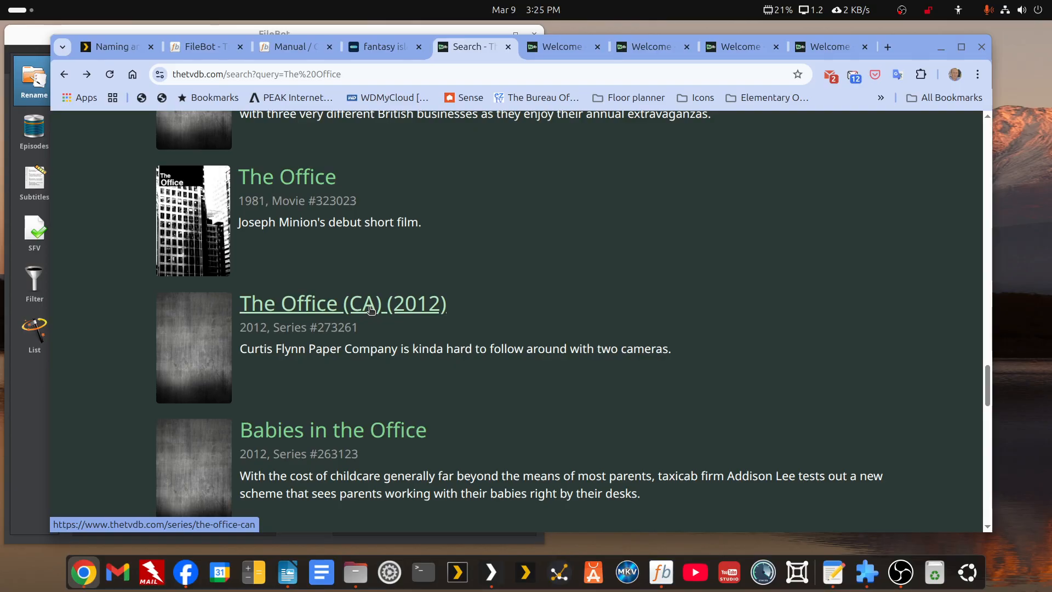
click(370, 309)
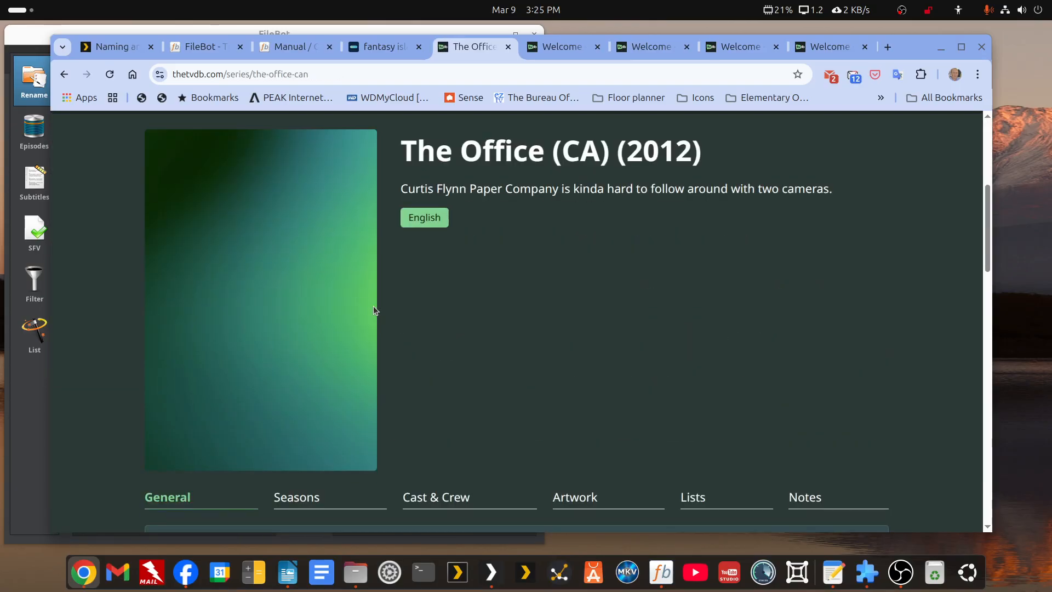
scroll(373, 305, down, 5)
scroll(371, 307, up, 7)
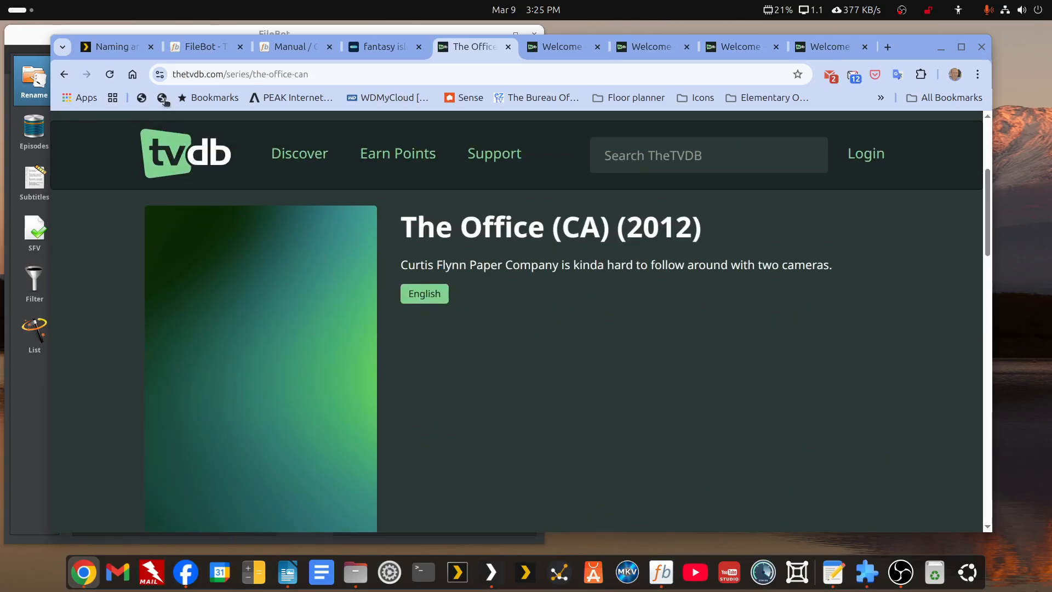
click(74, 78)
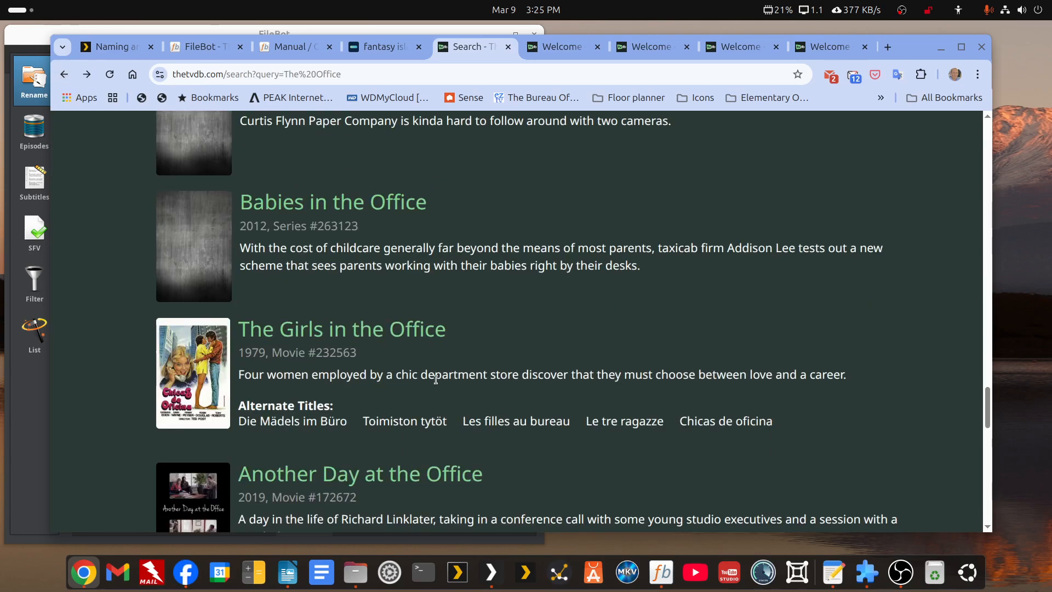
- Search TheTVDB for "shameless" instead of The Office
scroll(438, 378, down, 12)
scroll(438, 372, up, 7)
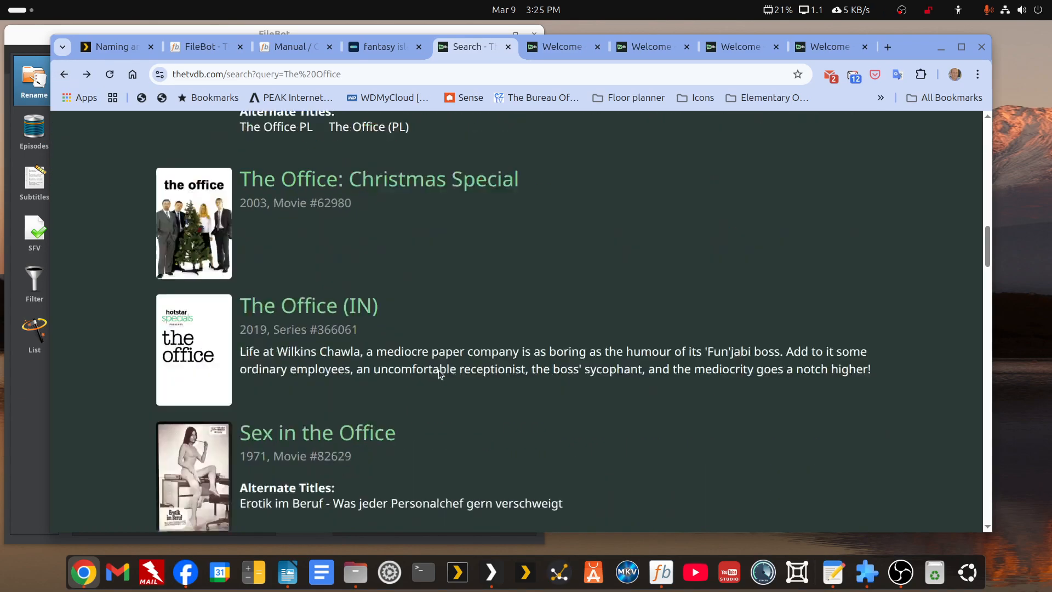
scroll(438, 373, up, 8)
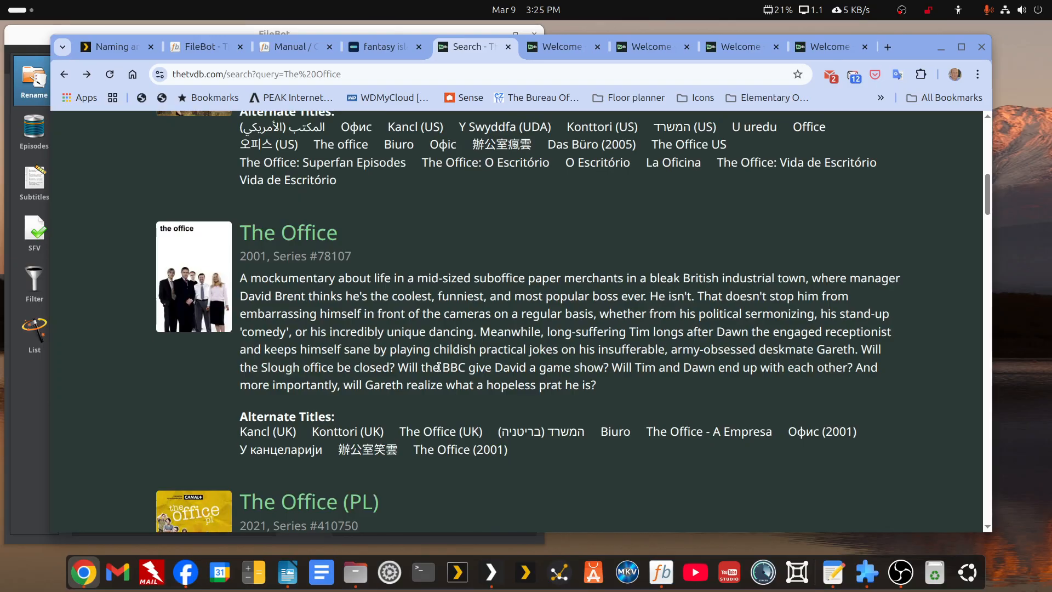
scroll(439, 366, up, 7)
scroll(438, 366, down, 2)
triple_click(158, 199)
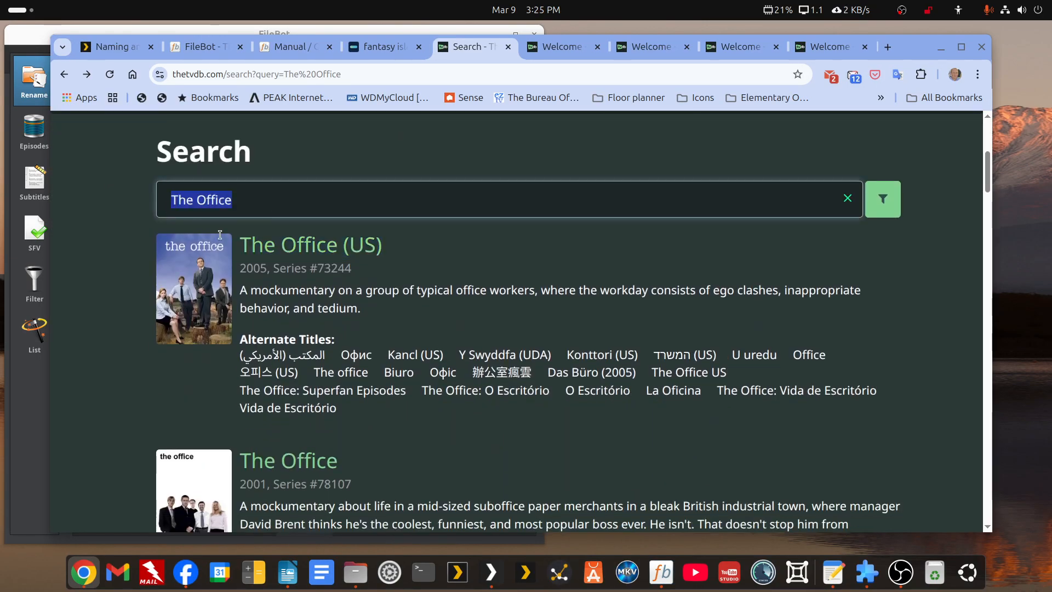
text(shame)
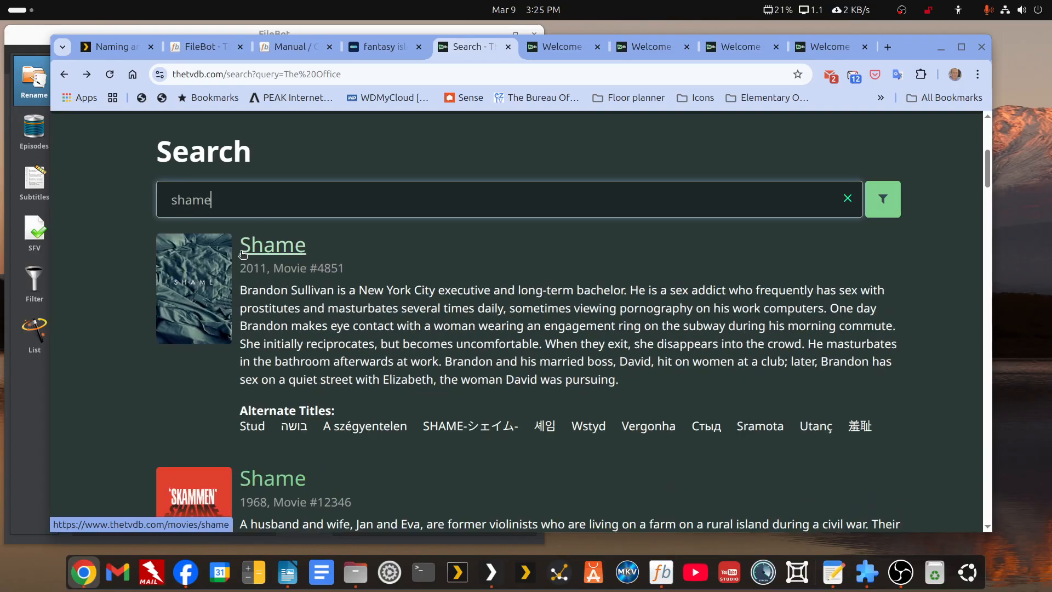
text(less)
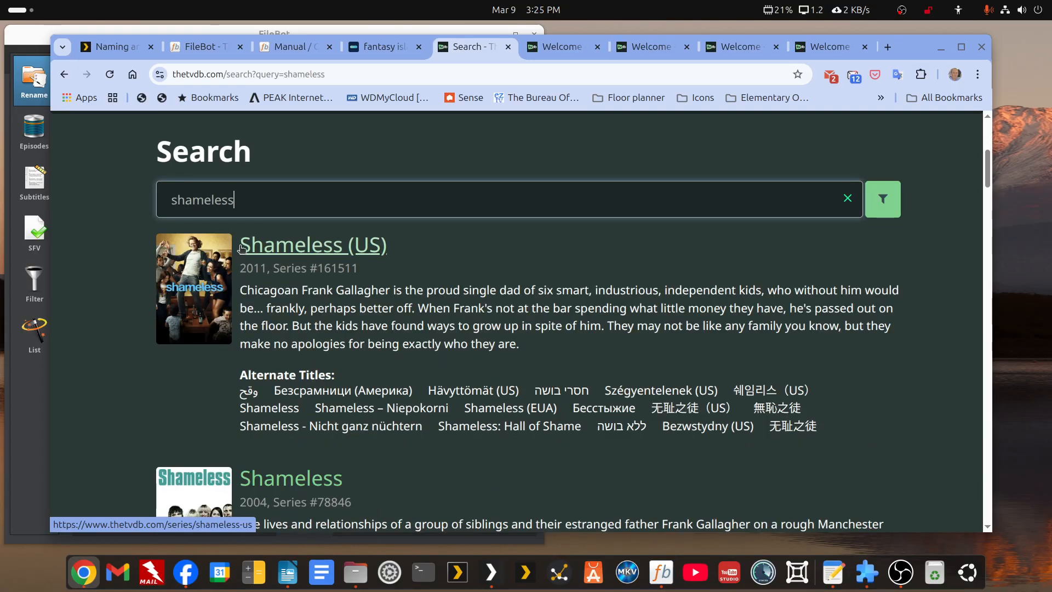
- Compare the titles of the 2011 US series and the 2004 series in the Shameless results
scroll(241, 249, down, 4)
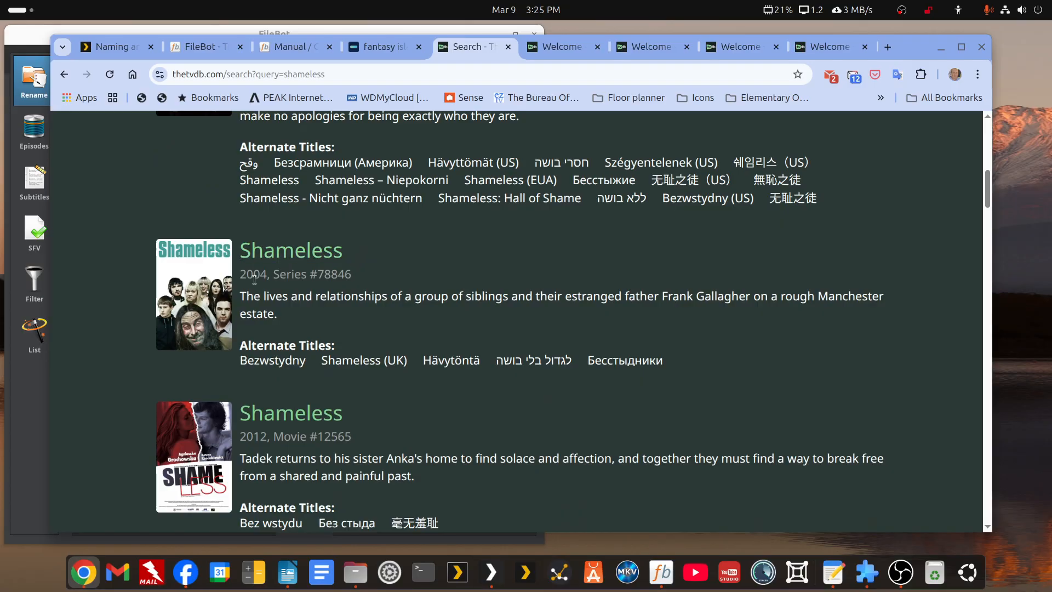
scroll(255, 291, up, 4)
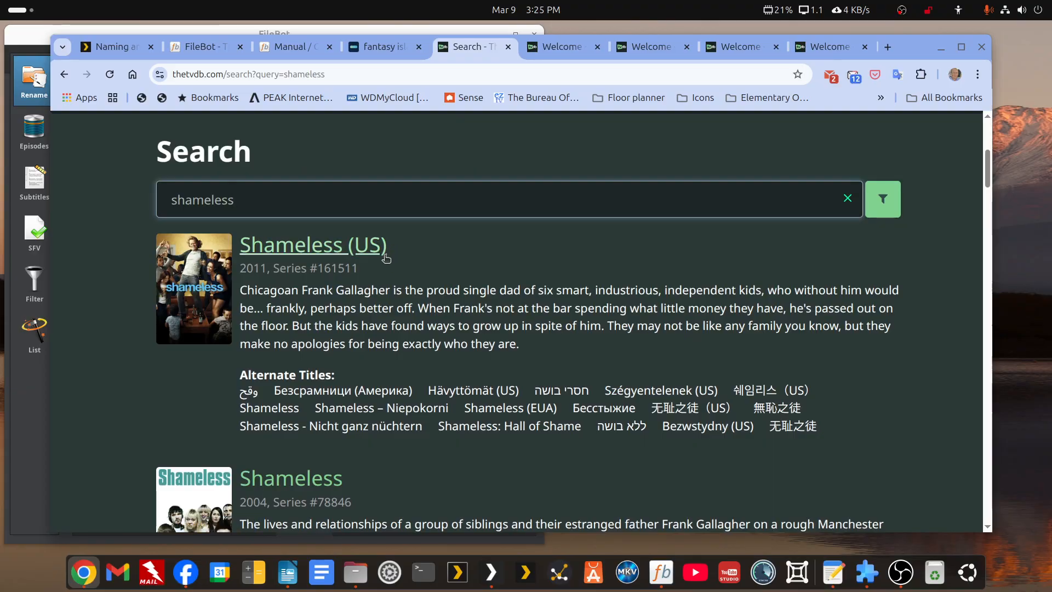
scroll(376, 270, up, 2)
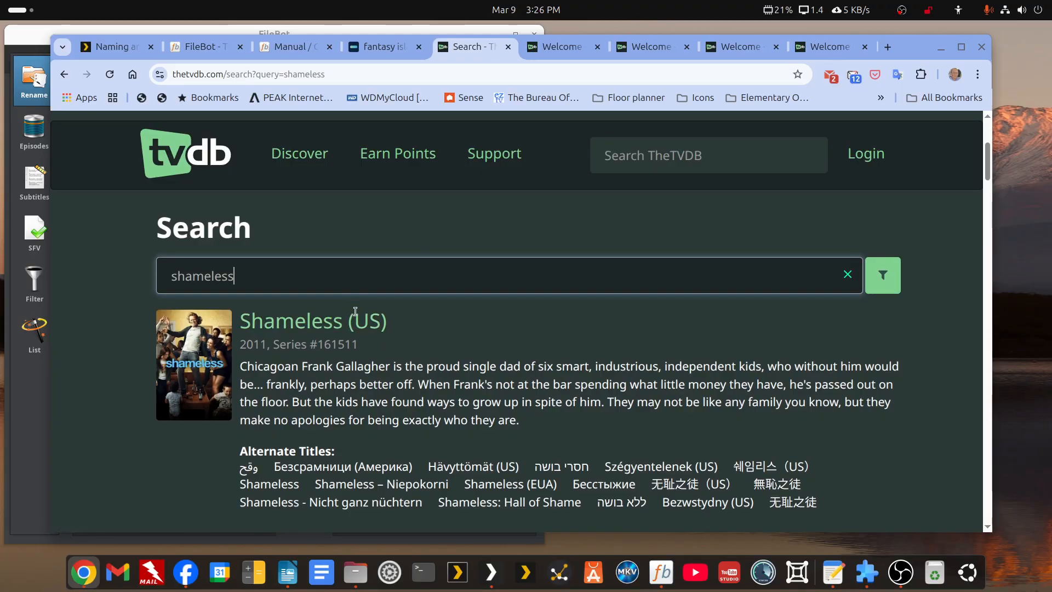
scroll(351, 325, down, 4)
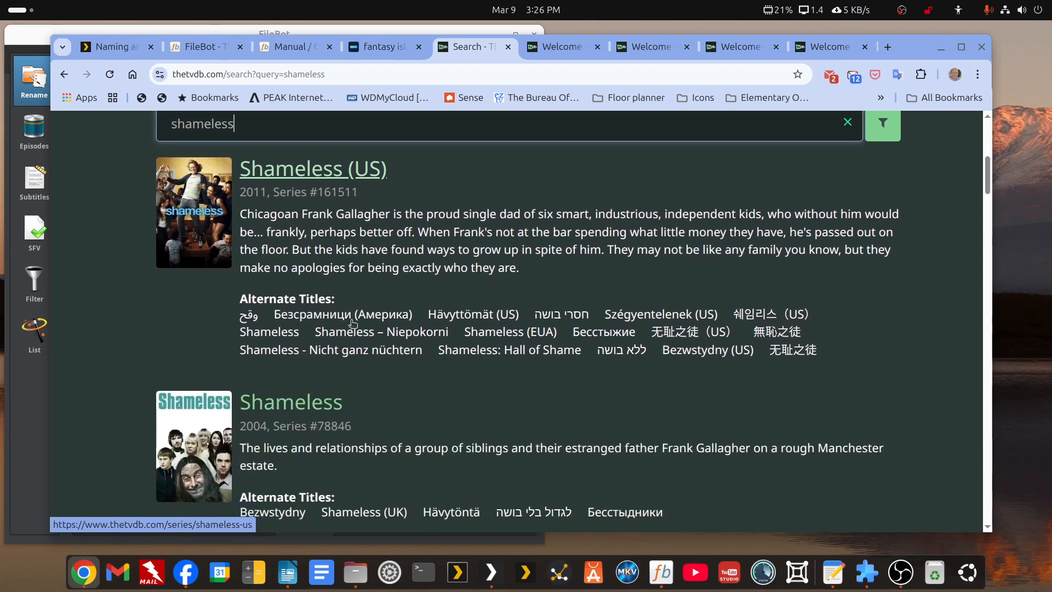
scroll(329, 317, up, 5)
scroll(279, 477, down, 4)
- Replace the TheTVDB search term with "fantasy Island"
key(ctrl+a)
text(fan)
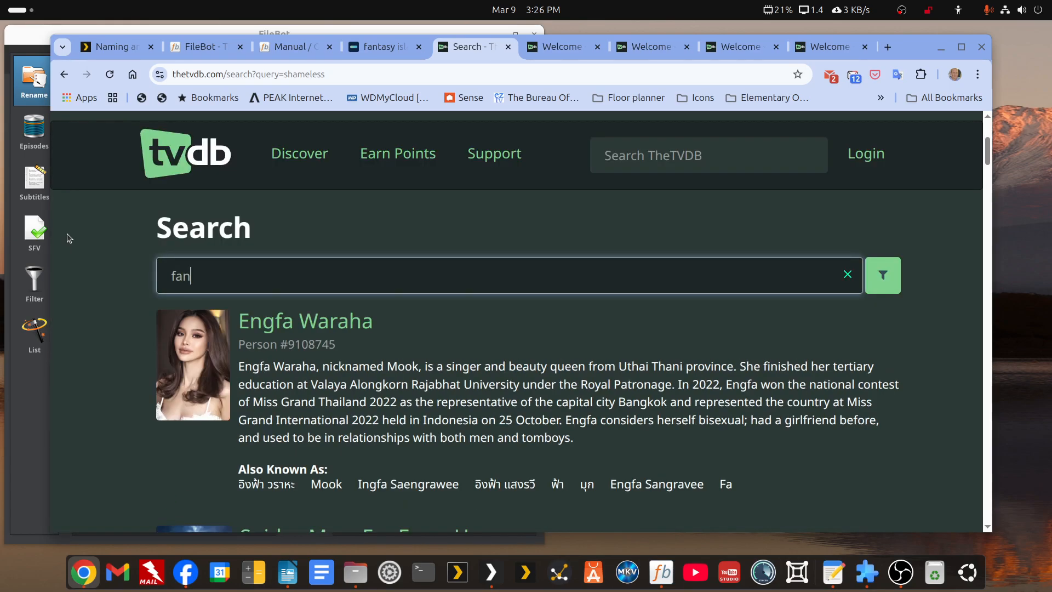
text(tasy )
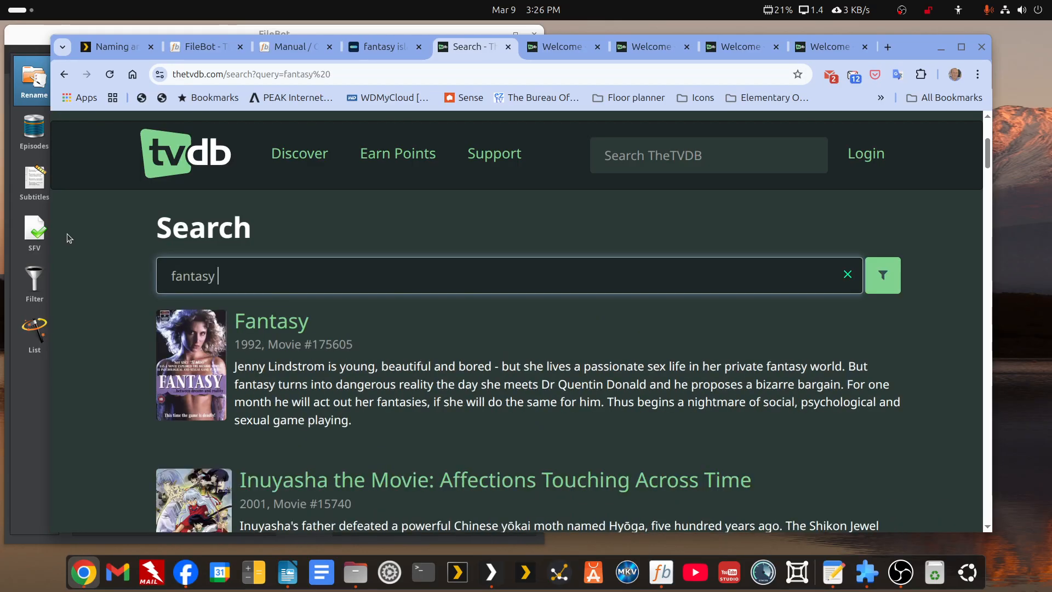
text(Island)
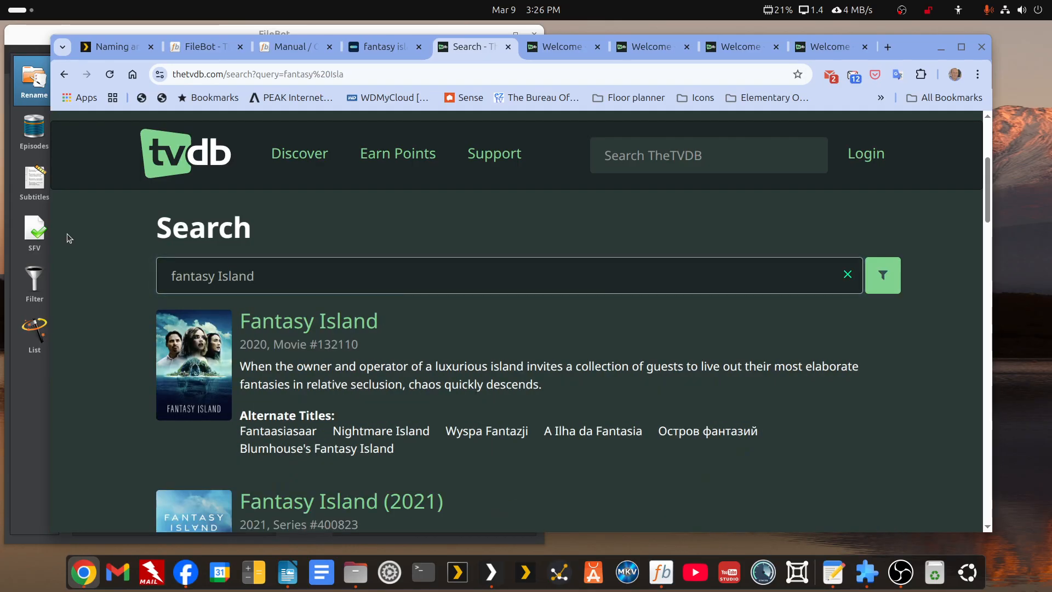
click(260, 327)
click(64, 73)
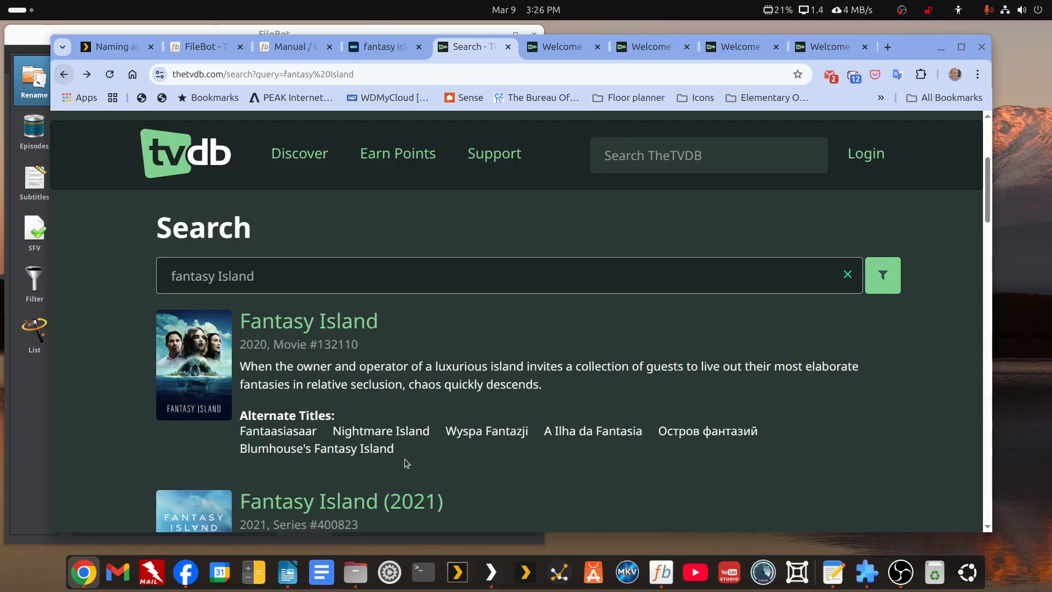
- Open the 2021 Fantasy Island series' page and highlight the bracketed year in its title
scroll(403, 462, down, 3)
click(364, 351)
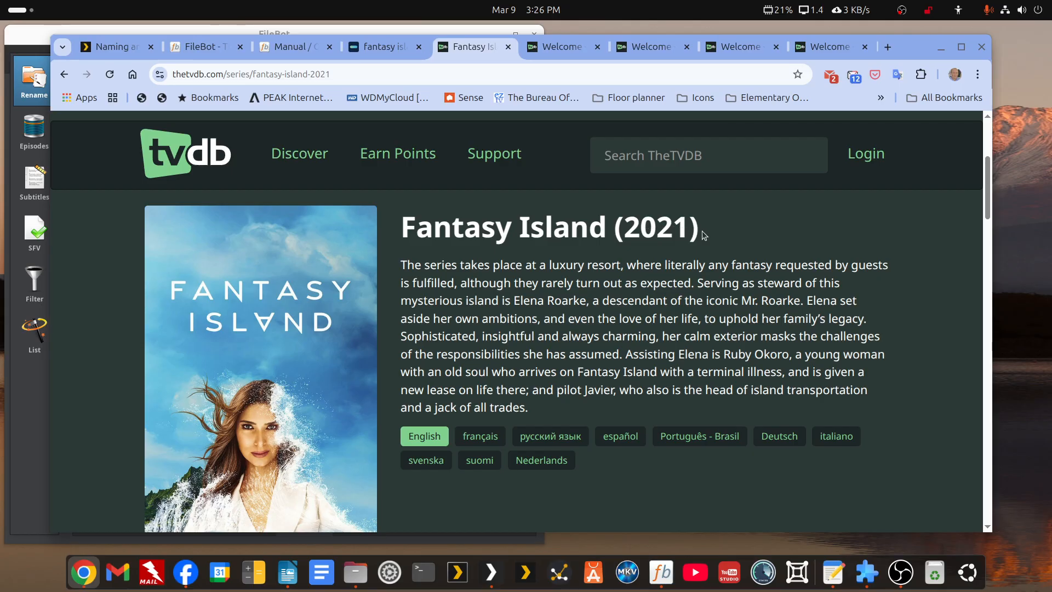
drag(699, 234, 613, 224)
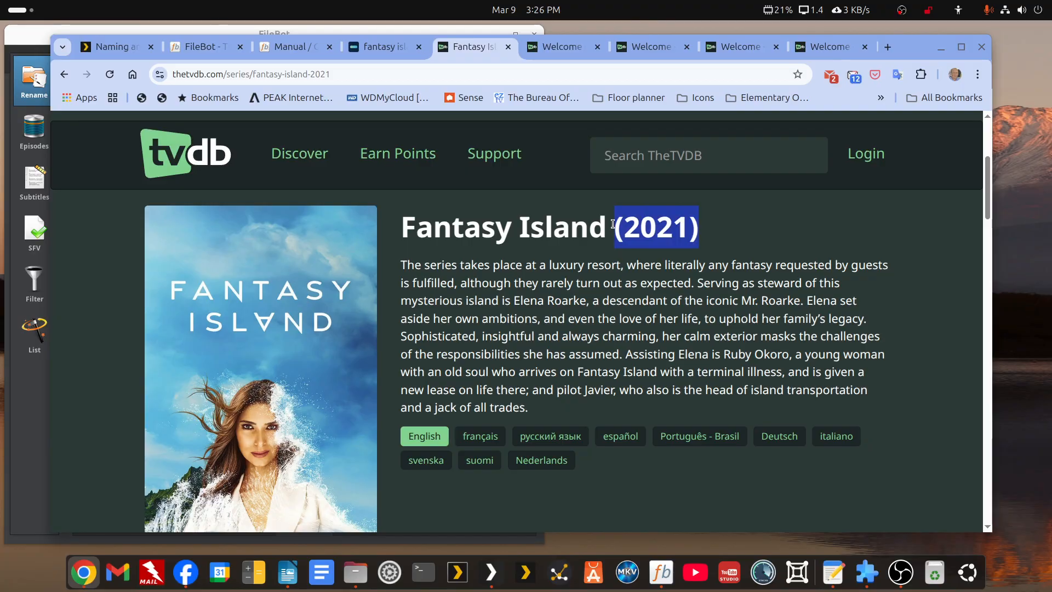
- Return to FileBot, review its list of rename presets and close the program
click(940, 47)
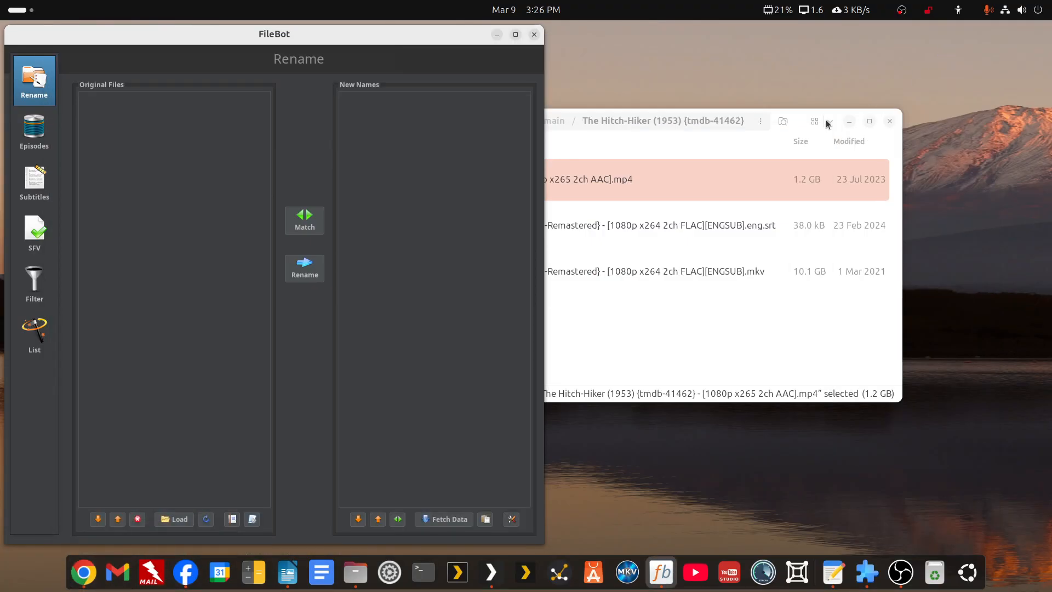
click(254, 519)
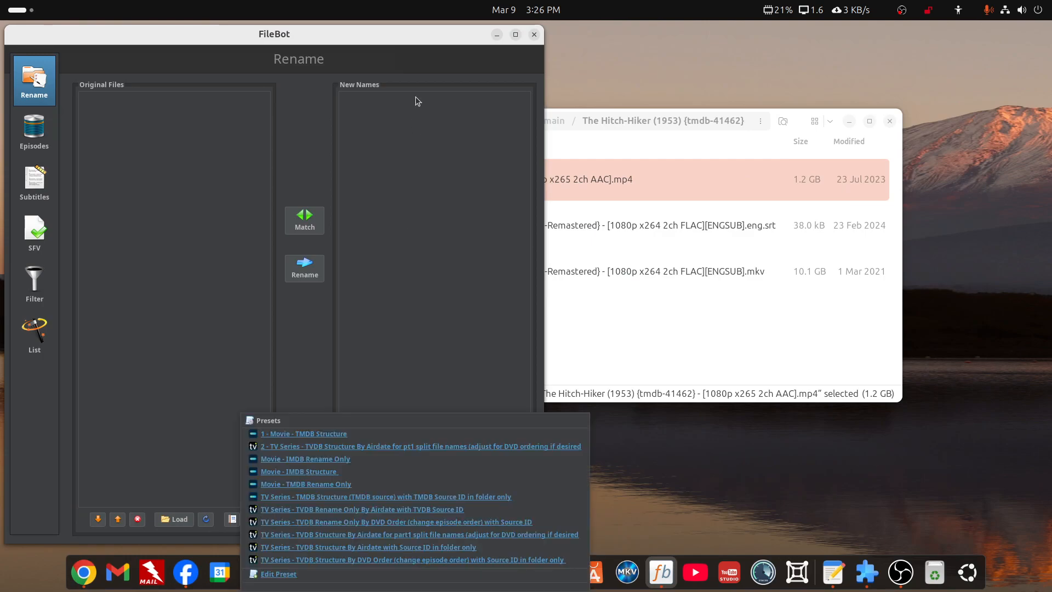
click(420, 387)
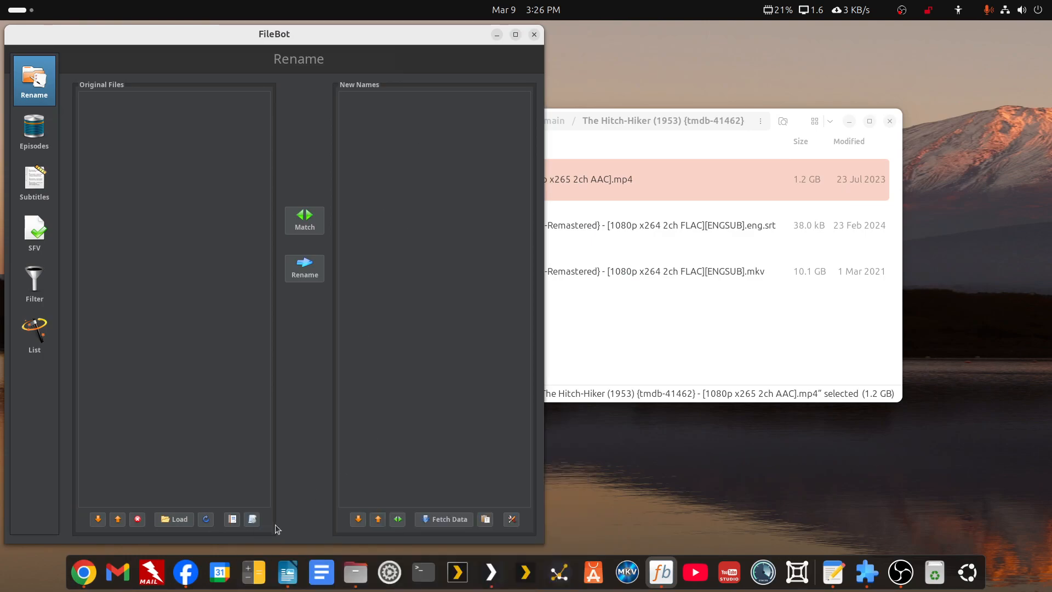
click(253, 519)
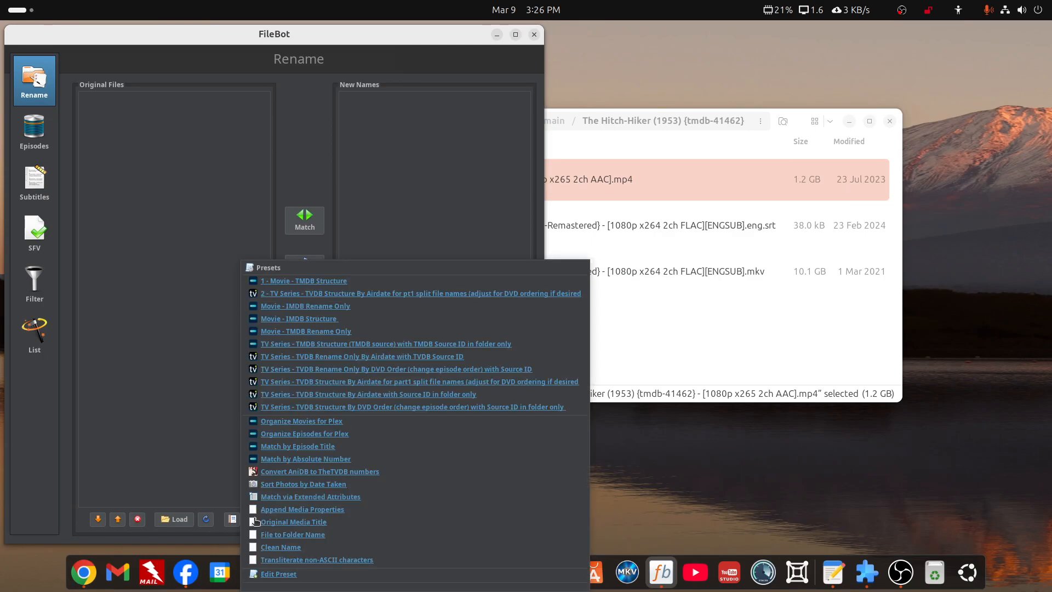
click(188, 406)
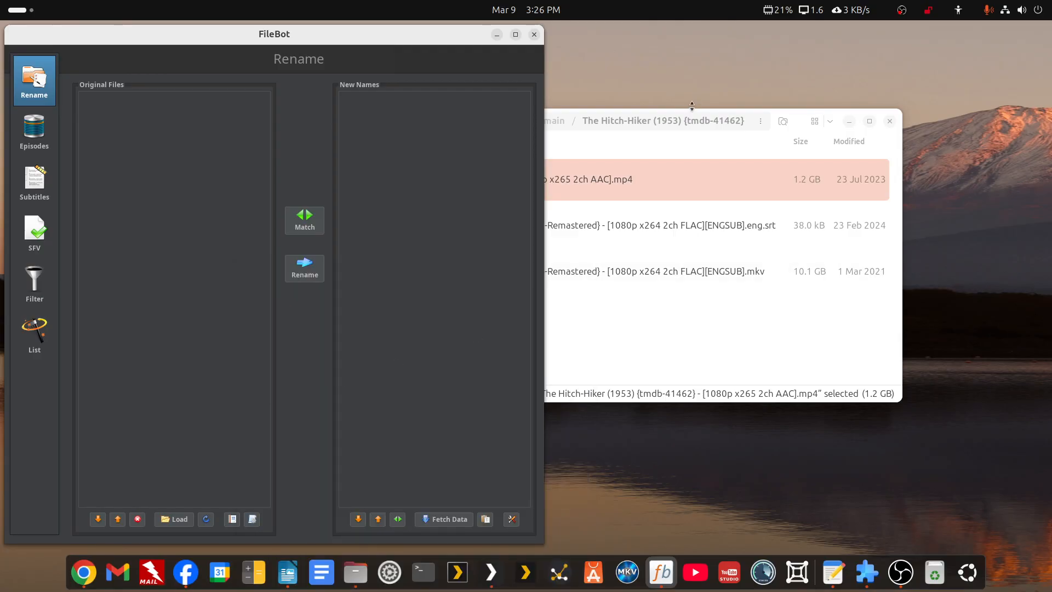
click(534, 35)
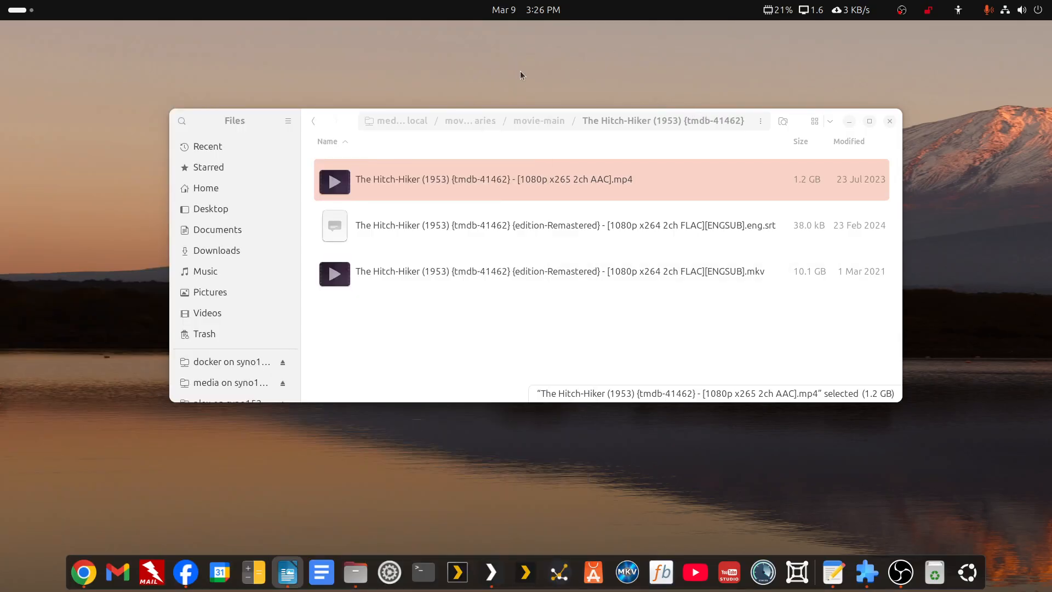
- Go back up from the Hitch-Hiker movie folder to the root of the media share
click(316, 123)
click(316, 124)
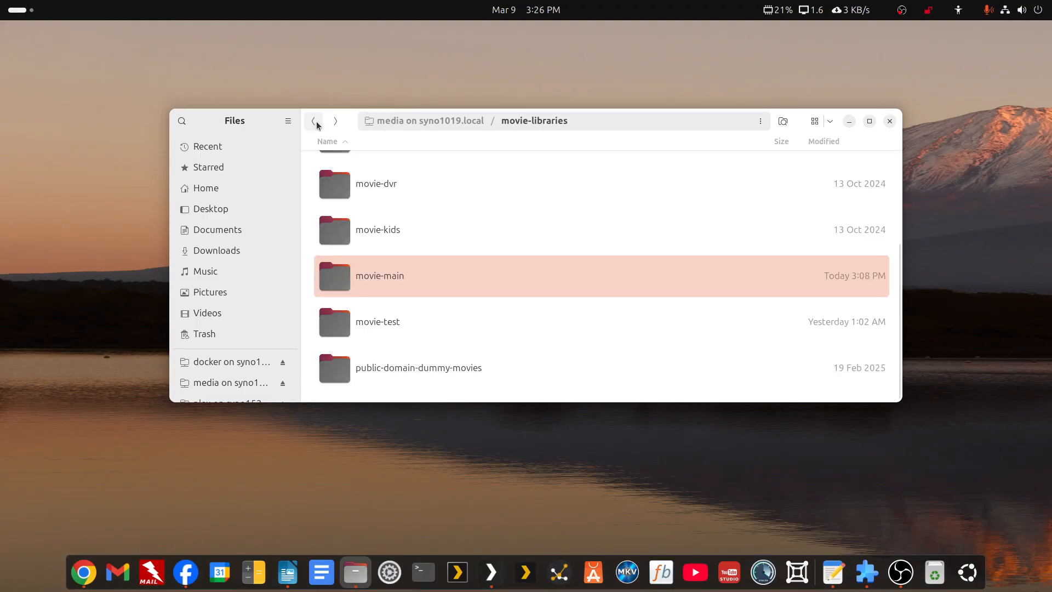
click(317, 124)
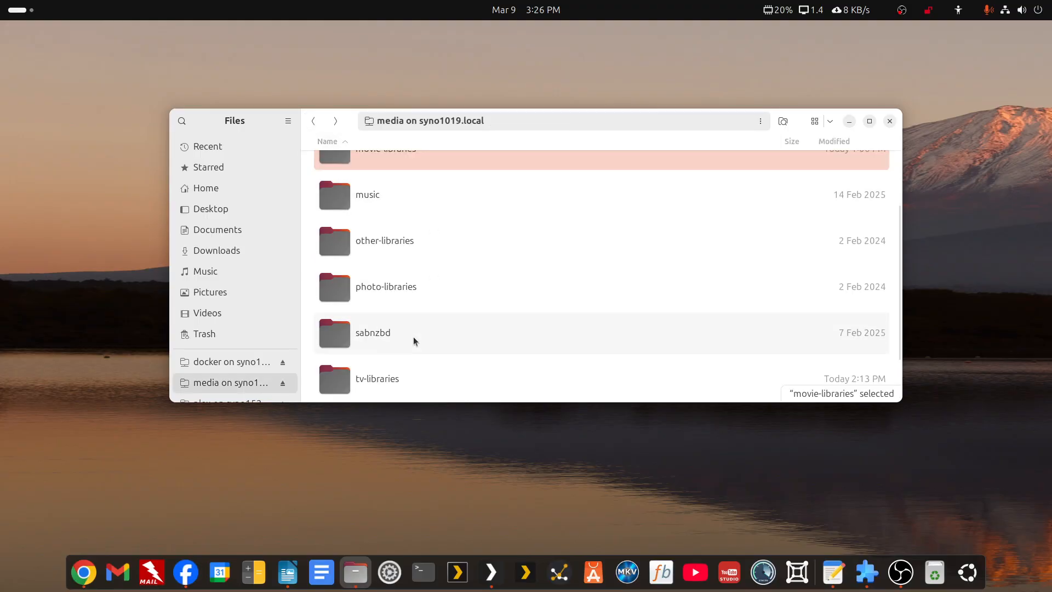
- Switch to Plex, look over the server's list of libraries in the settings, and minimize the window
click(492, 571)
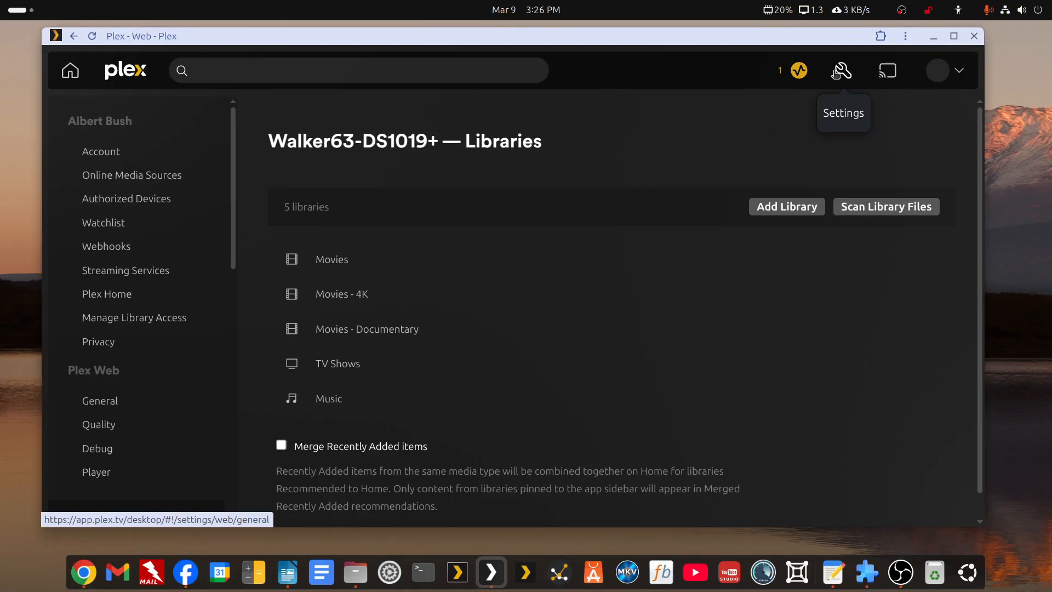
click(836, 73)
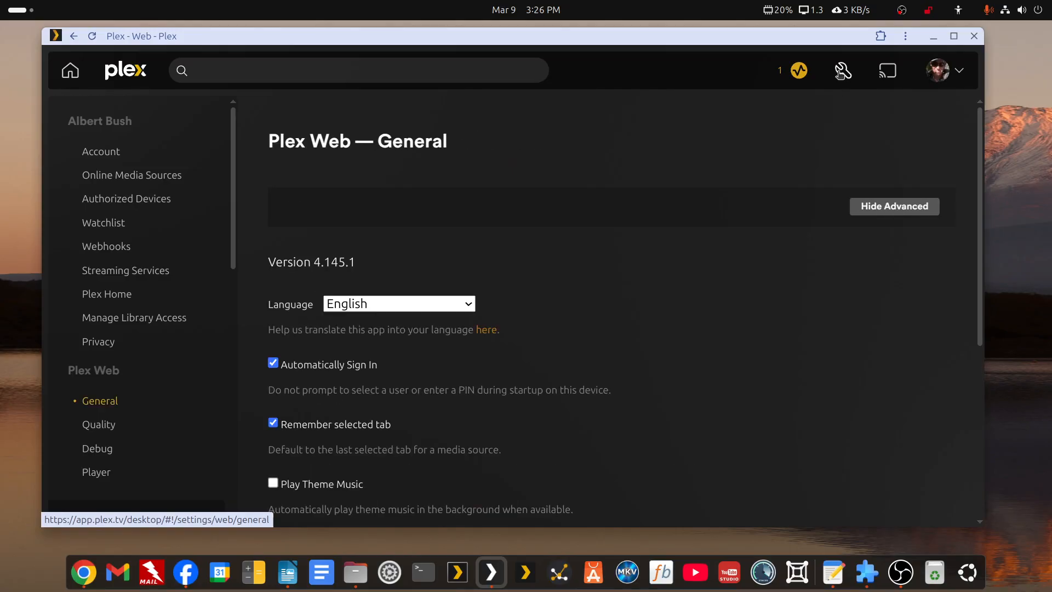
right_click(414, 39)
click(436, 56)
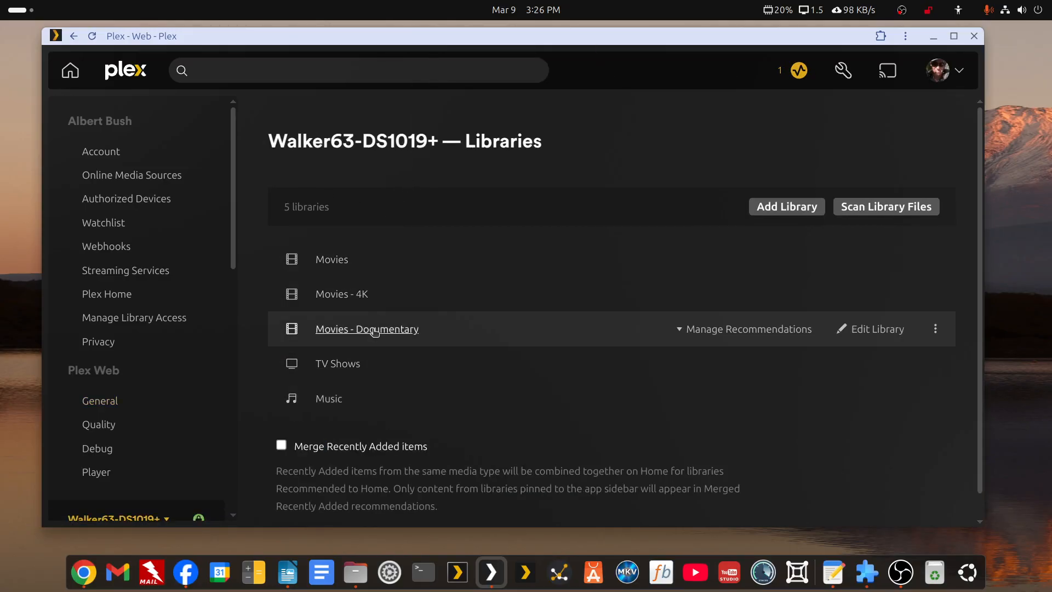
click(934, 37)
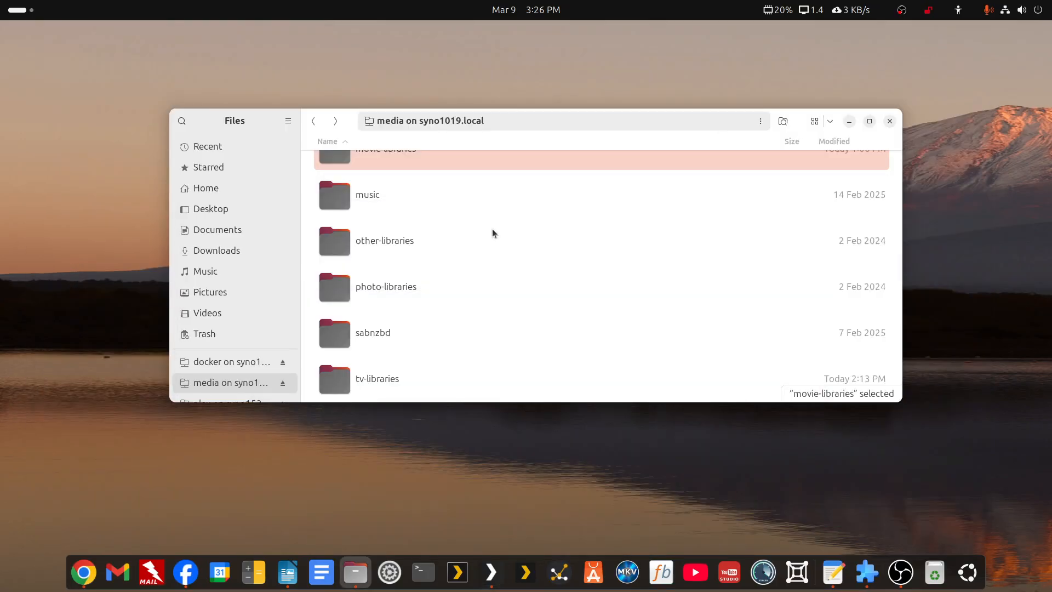
- Open the tv-filebot-demo folder inside tv-libraries on the media share
scroll(379, 326, down, 2)
double_click(380, 325)
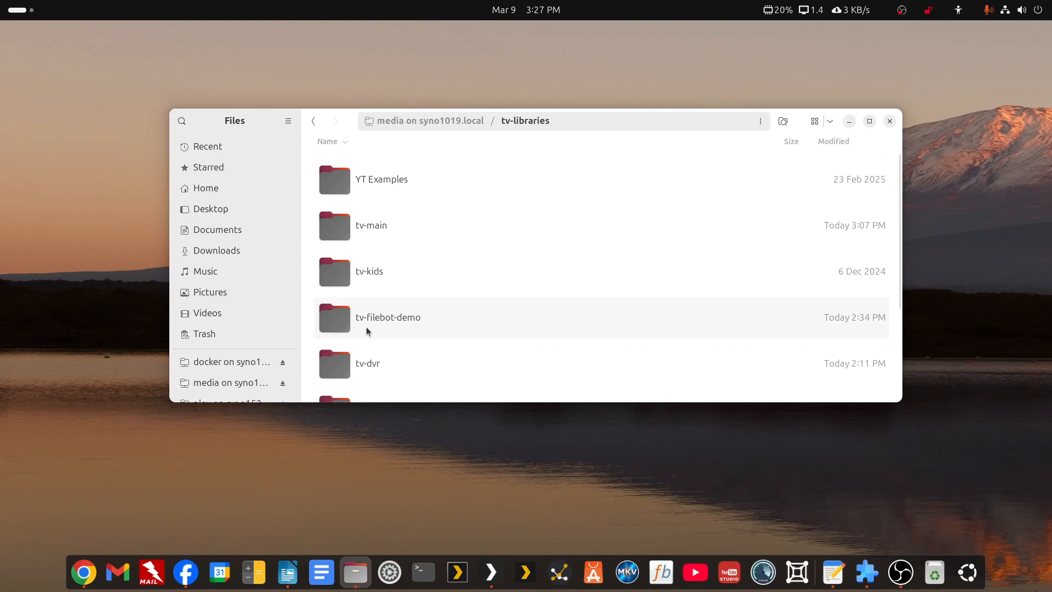
double_click(370, 318)
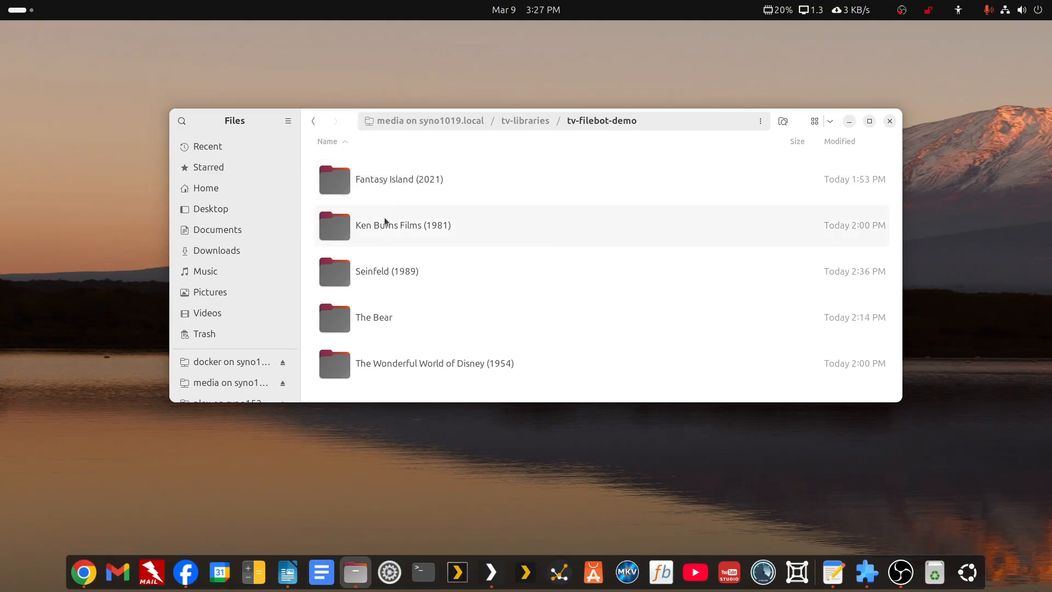
- Examine the episode file names inside the Seinfeld (1989) folder and return to tv-filebot-demo
double_click(385, 281)
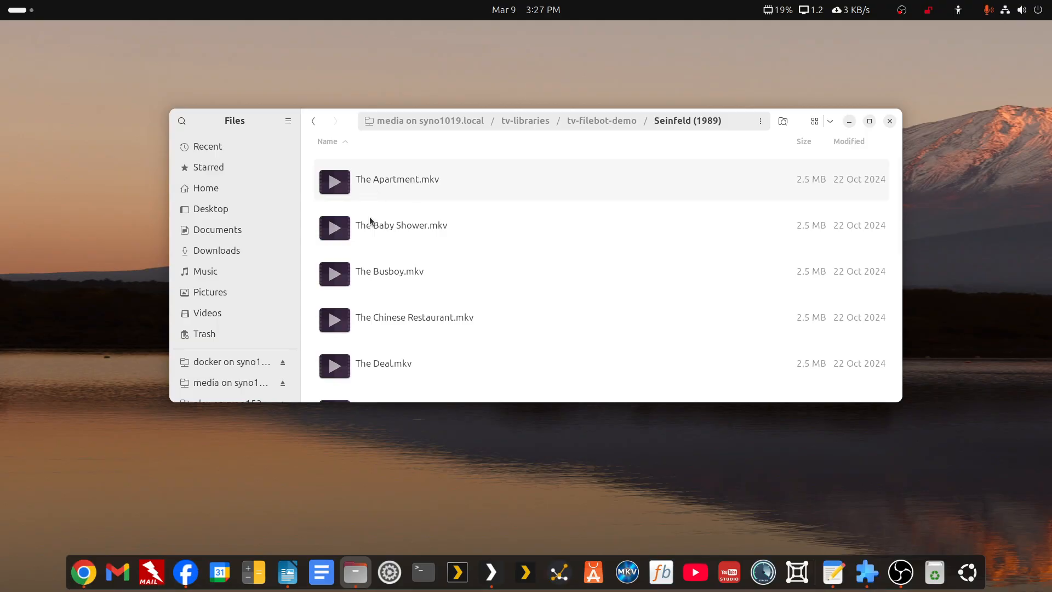
click(314, 122)
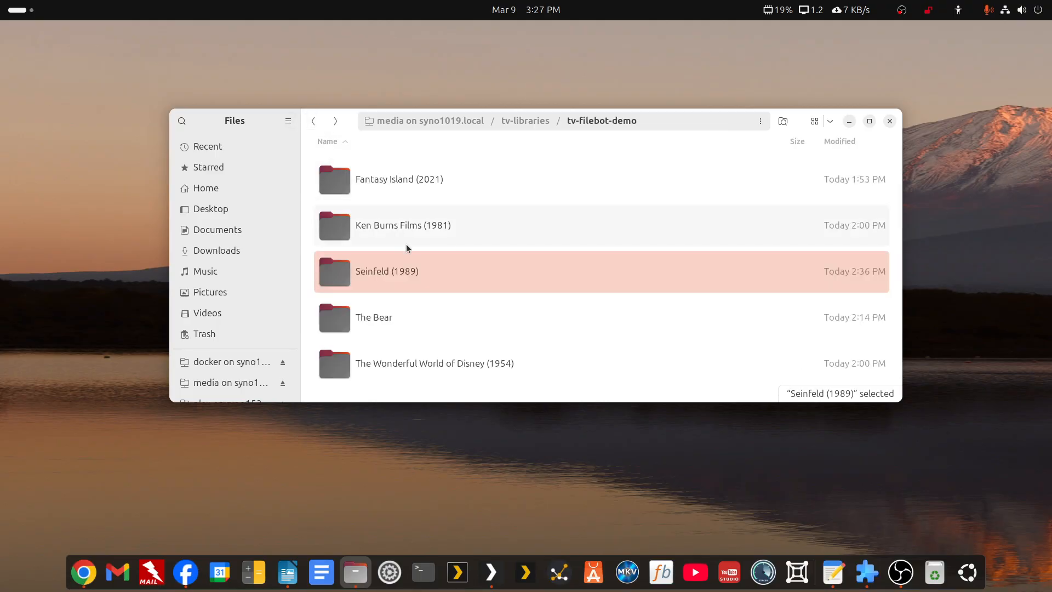
double_click(398, 271)
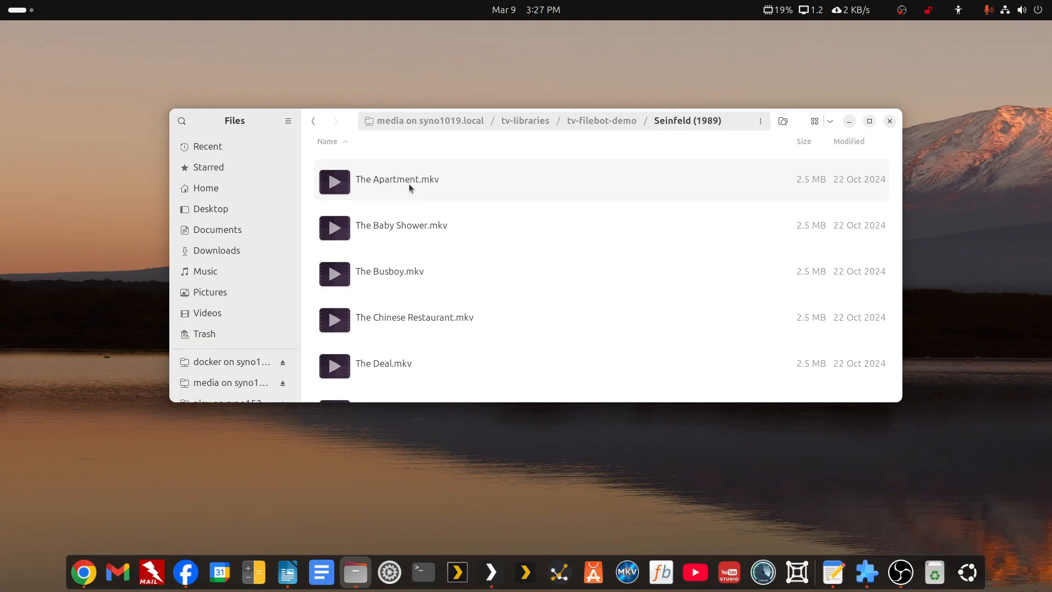
click(313, 127)
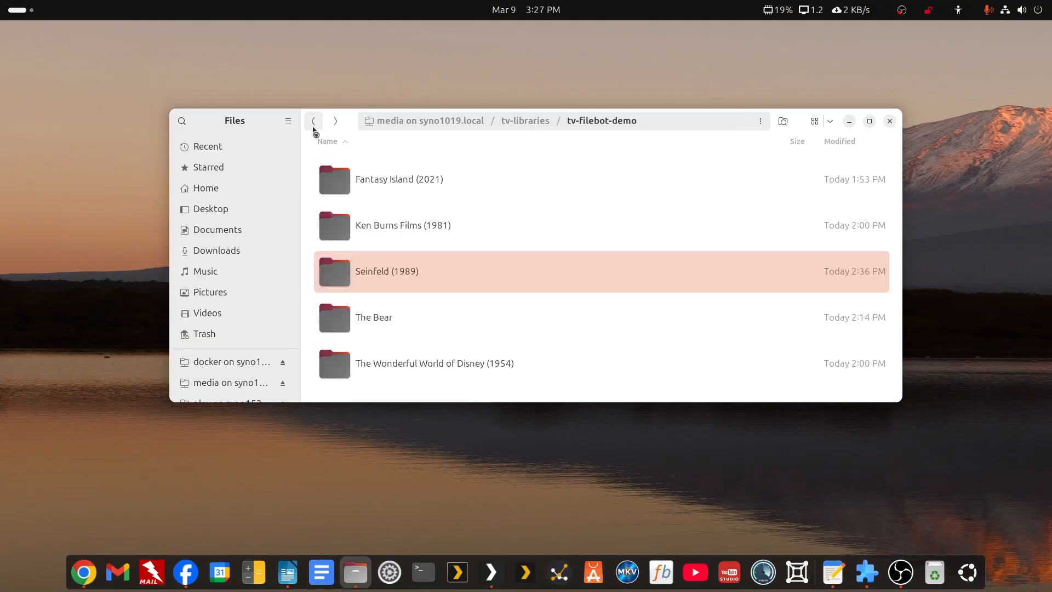
- Open the Seinfeld (1989) folder with FileBot and maximize the FileBot window
right_click(377, 275)
click(398, 291)
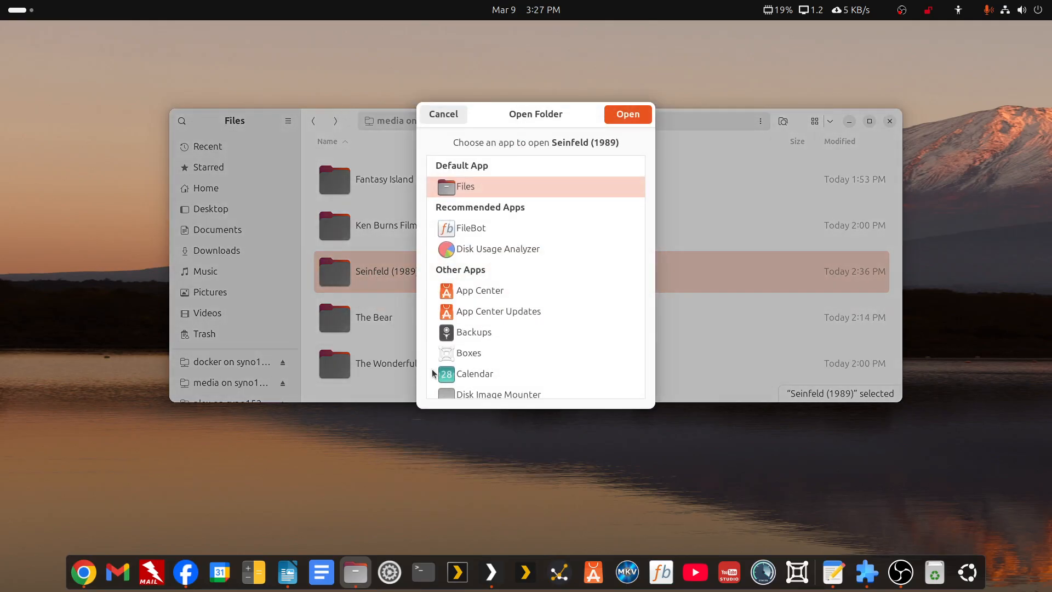
click(471, 228)
click(626, 114)
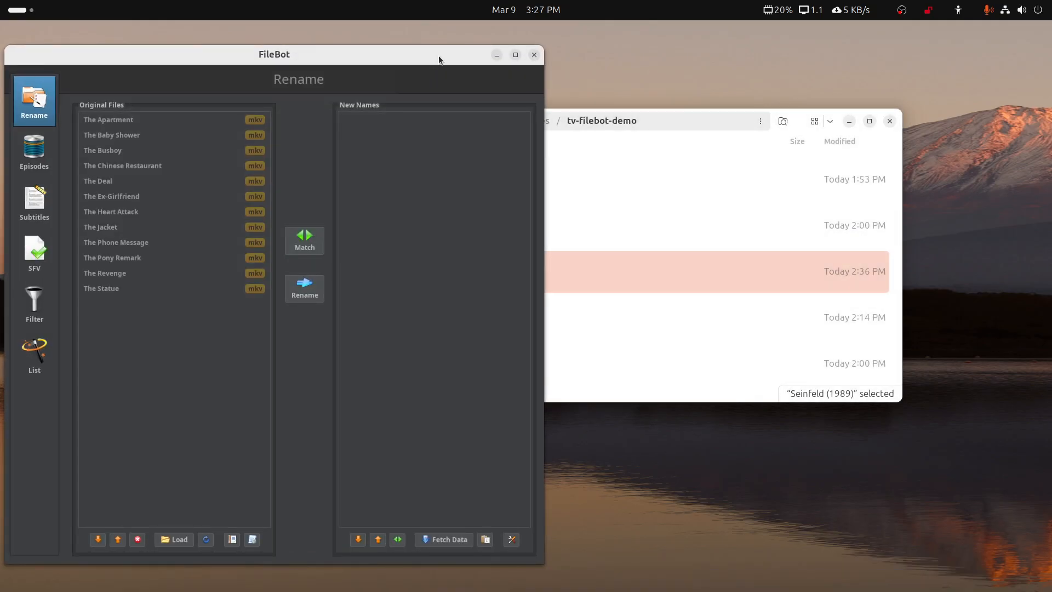
double_click(438, 55)
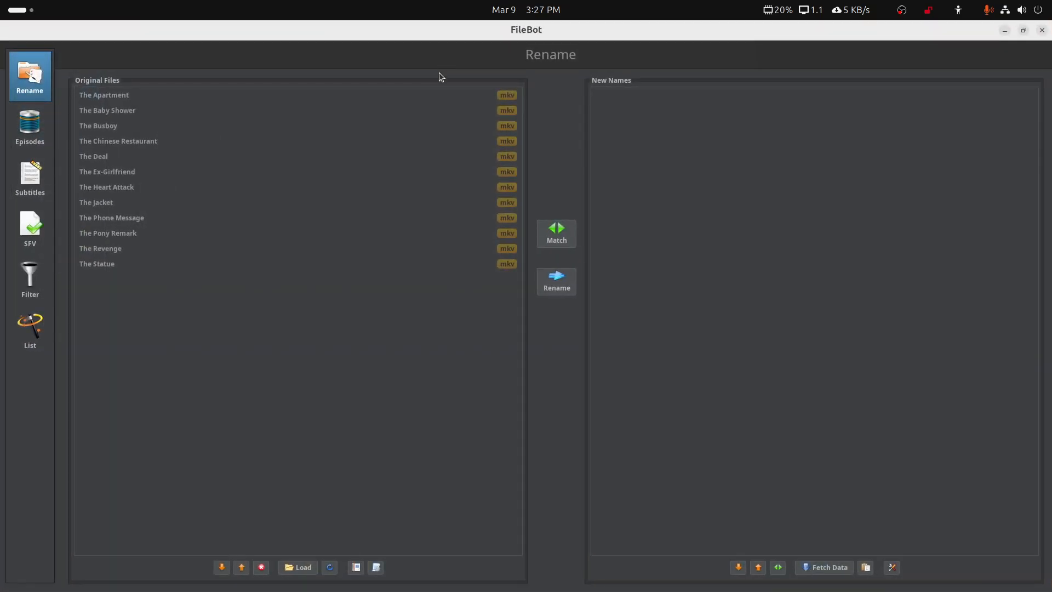
- Apply the "2 - TV Series - TVDB Structure By Airdate" preset to the Seinfeld files and inspect the proposed folder and episode names
click(376, 568)
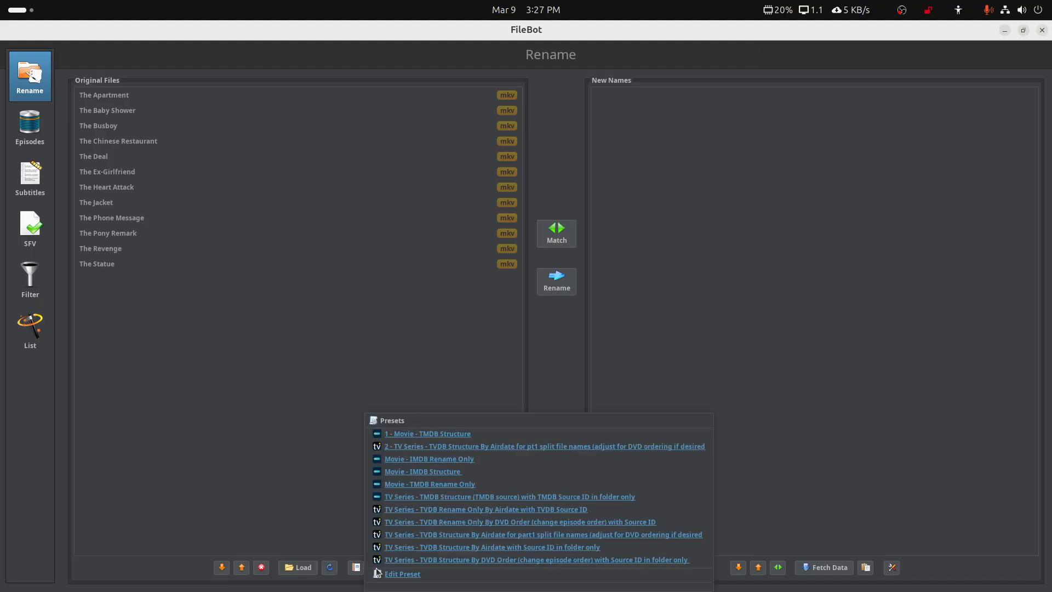
click(410, 447)
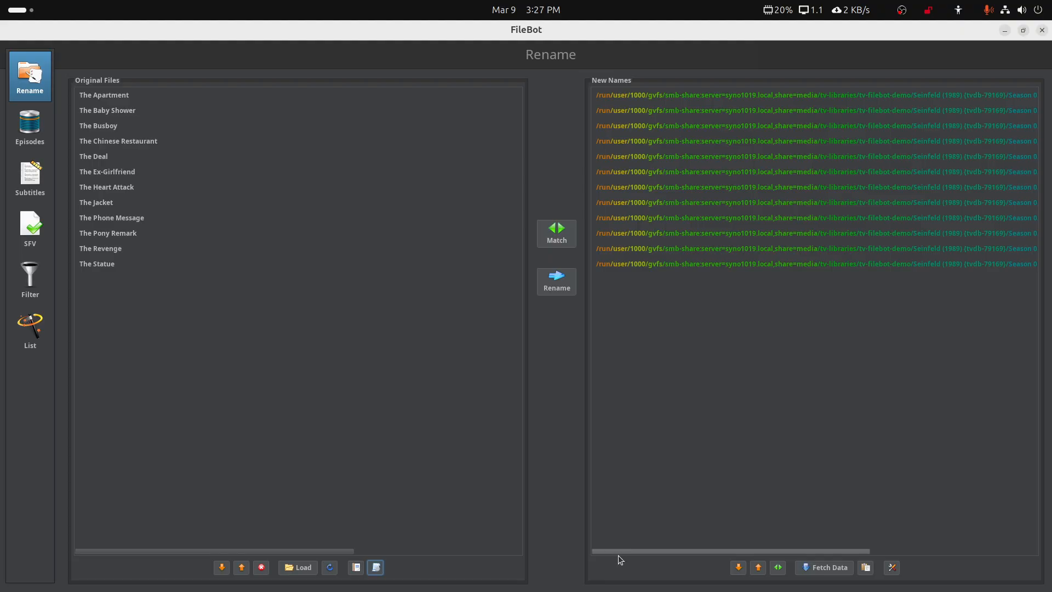
click(99, 126)
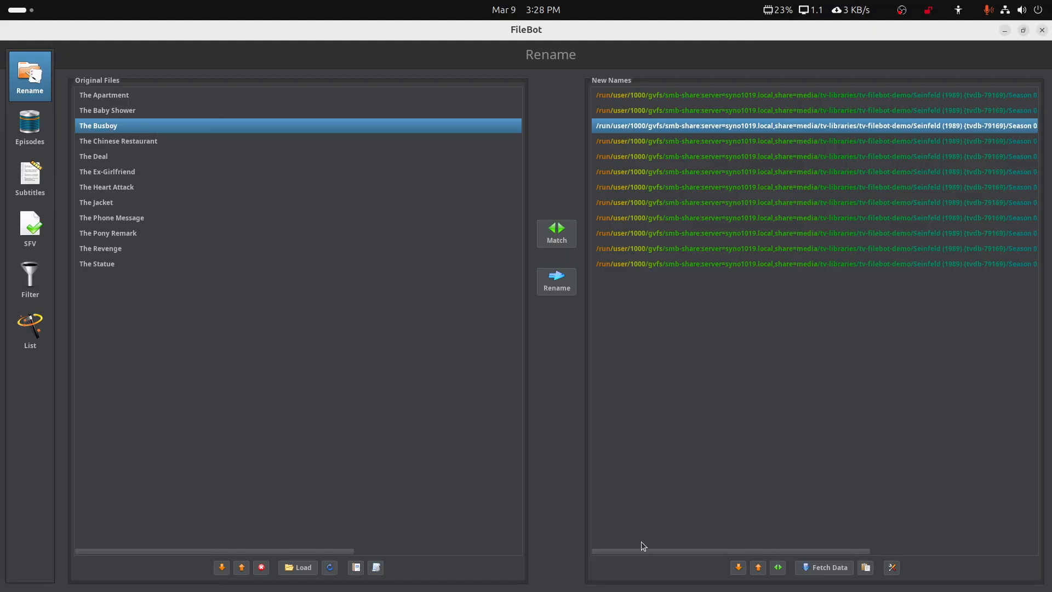
drag(640, 548, 855, 556)
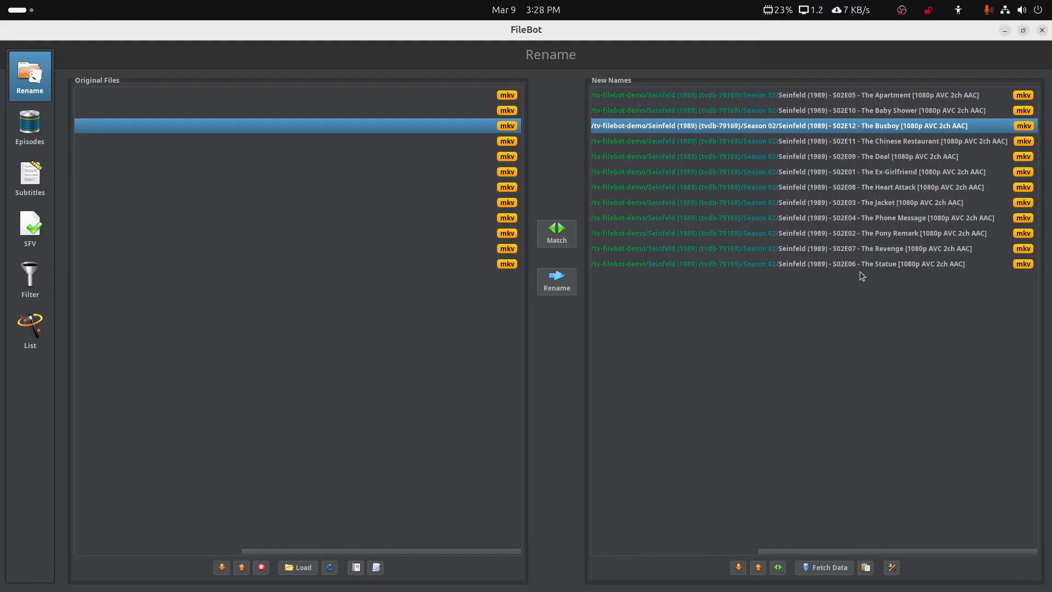
drag(855, 551, 765, 549)
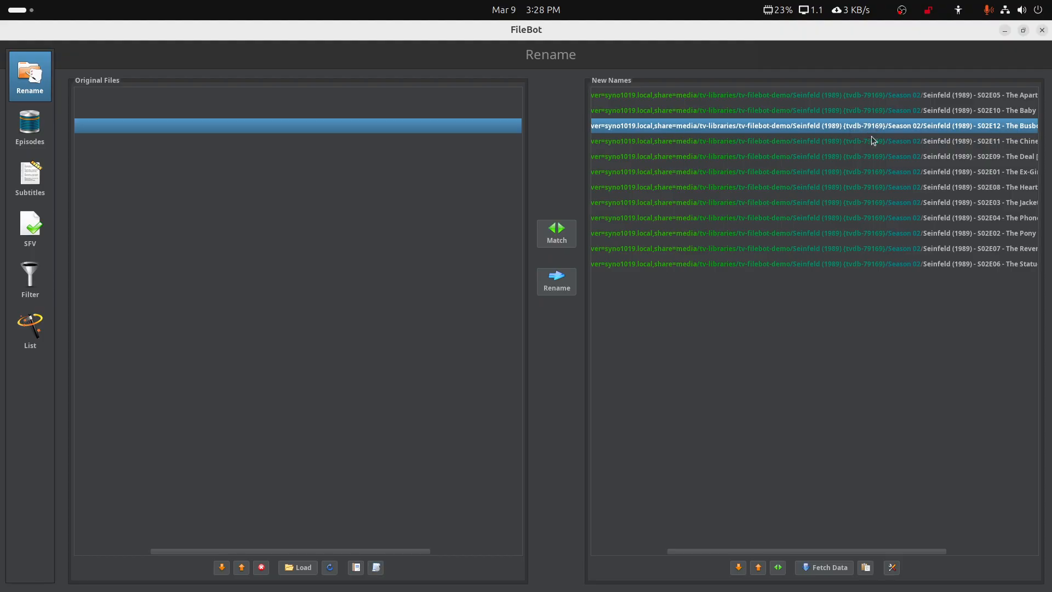
drag(855, 550, 932, 541)
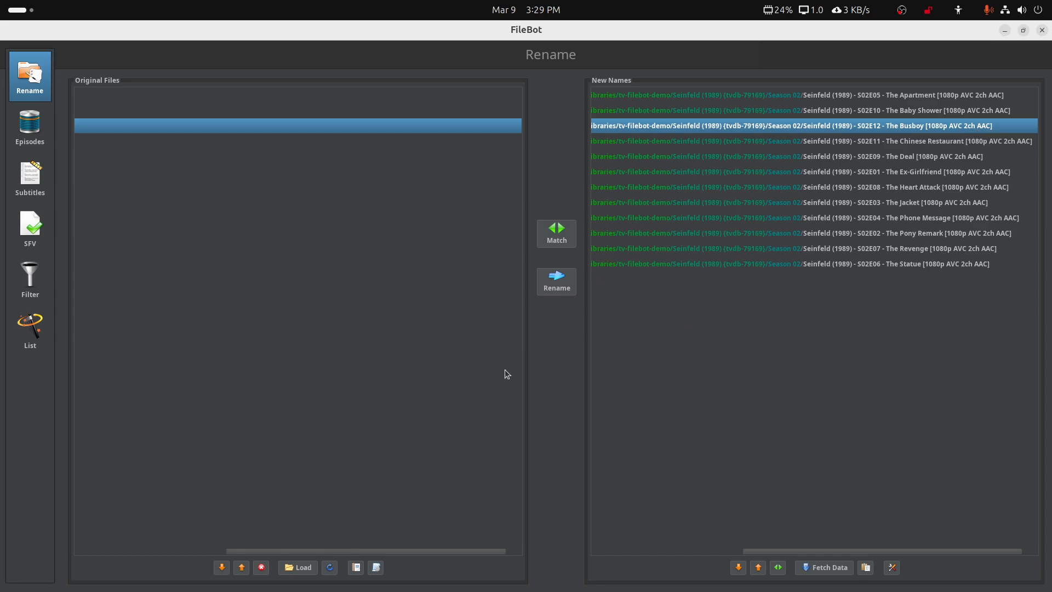
- Apply the "TV Series - TVDB Structure By DVD Order" preset to the Seinfeld files, check The Busboy's new name, and rename all files
click(376, 570)
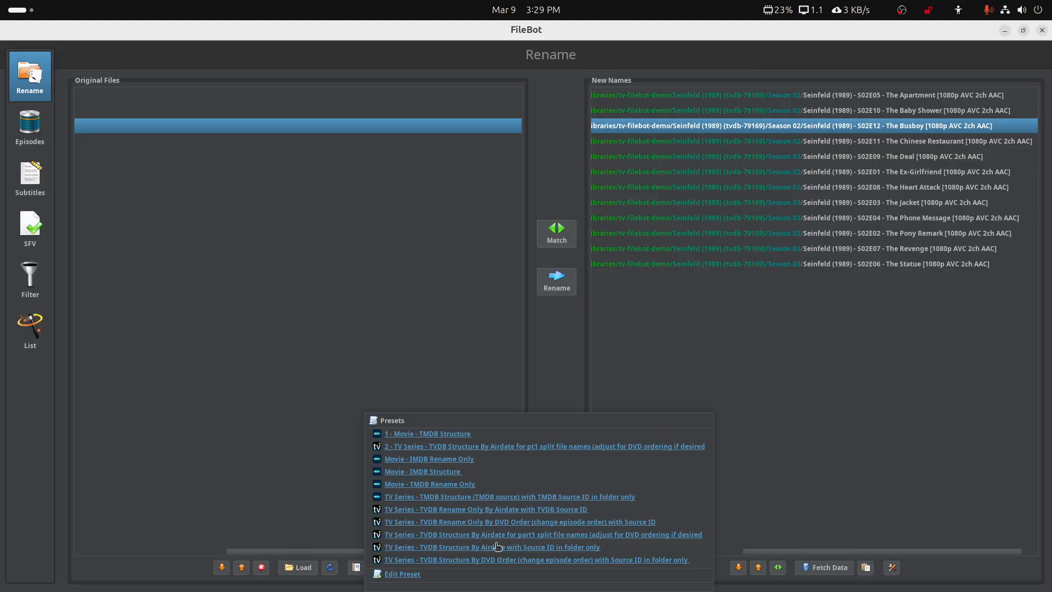
click(469, 560)
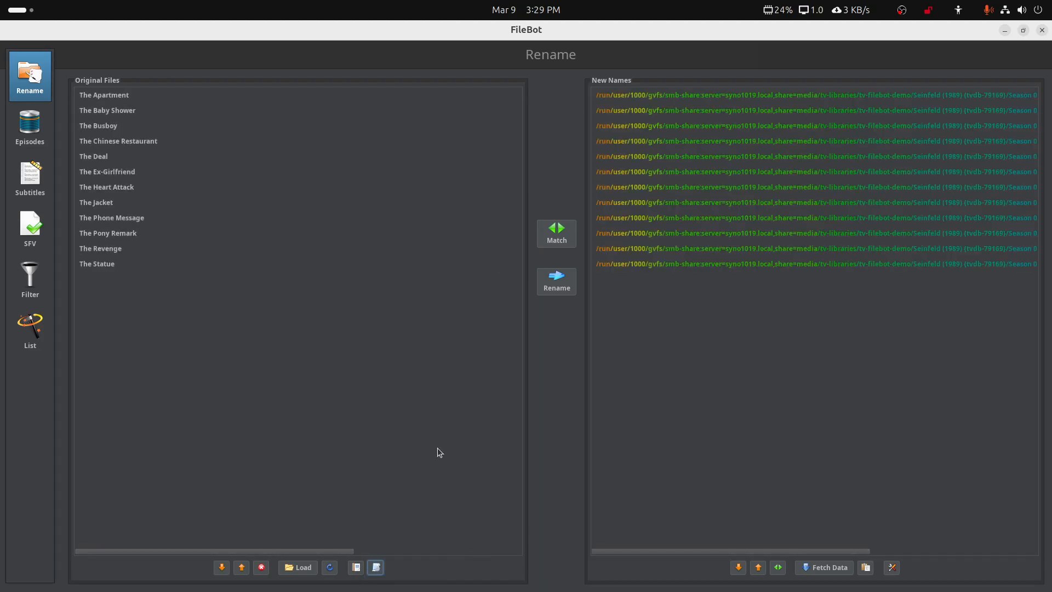
click(108, 127)
drag(626, 551, 783, 551)
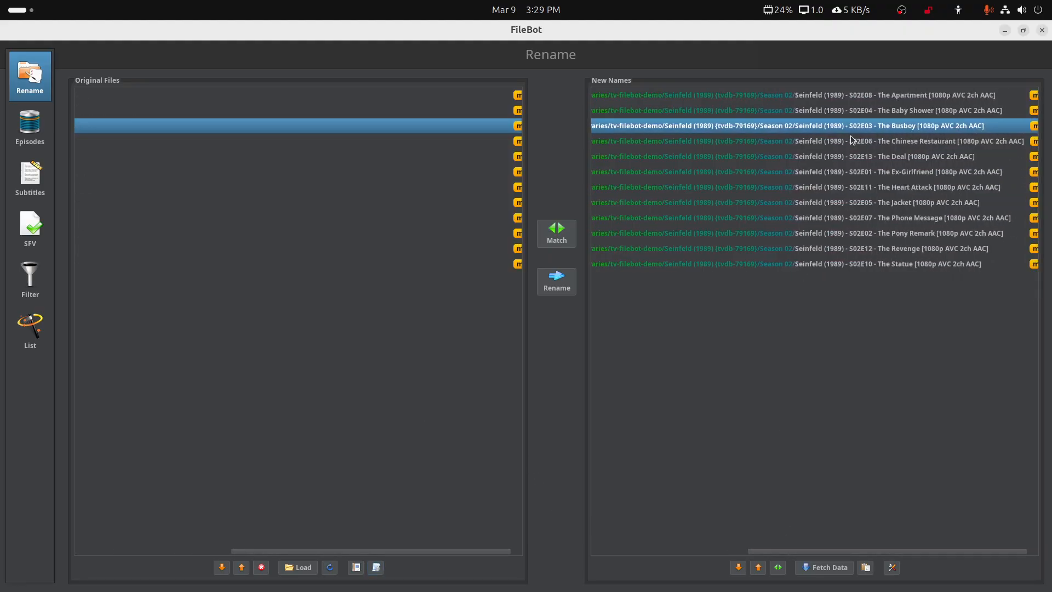
click(555, 283)
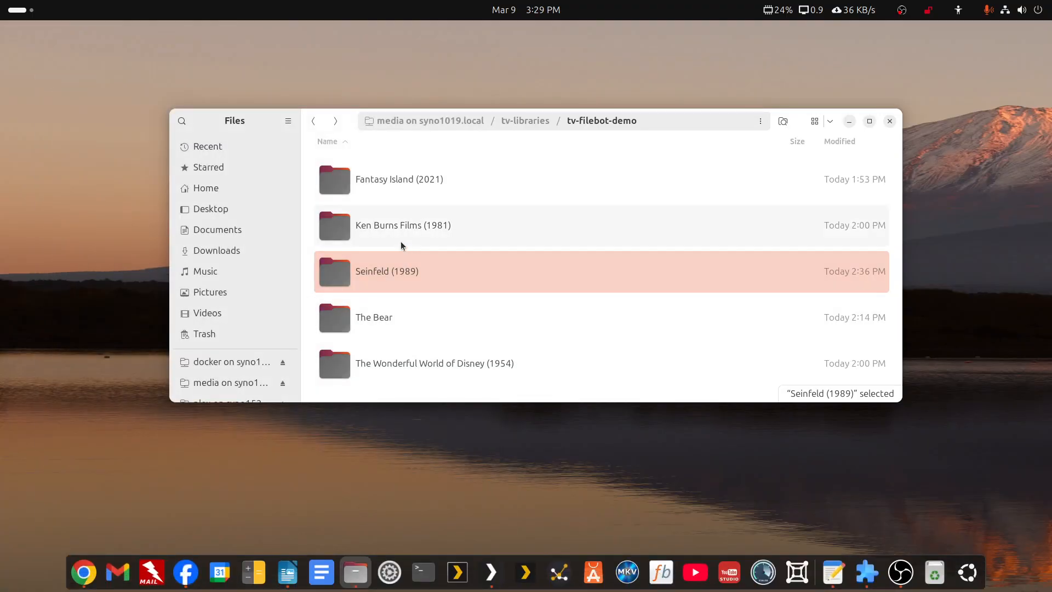
- Open the Ken Burns Films (1981) folder with FileBot
right_click(390, 230)
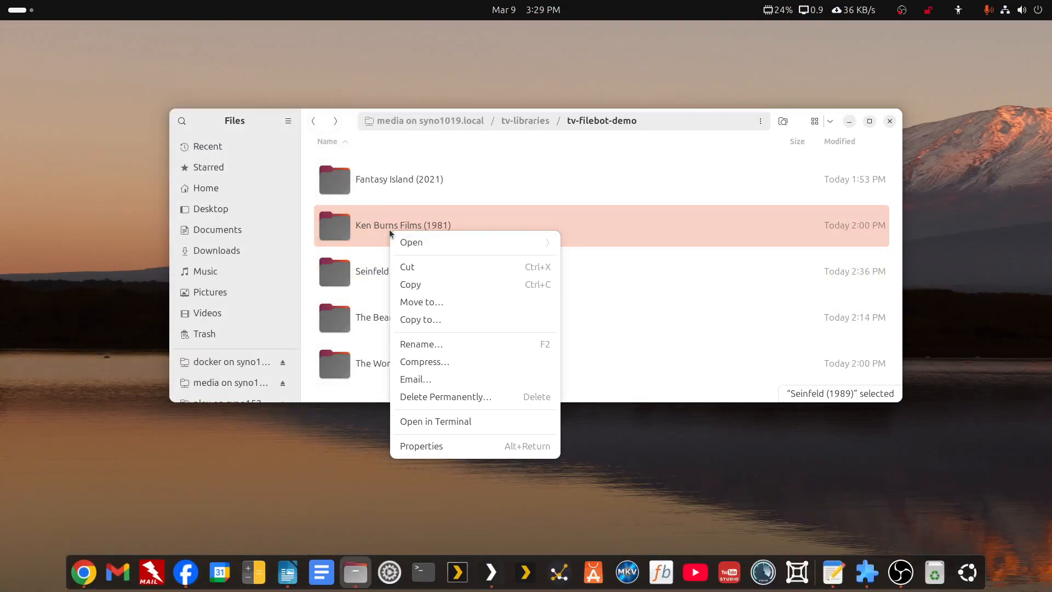
click(409, 244)
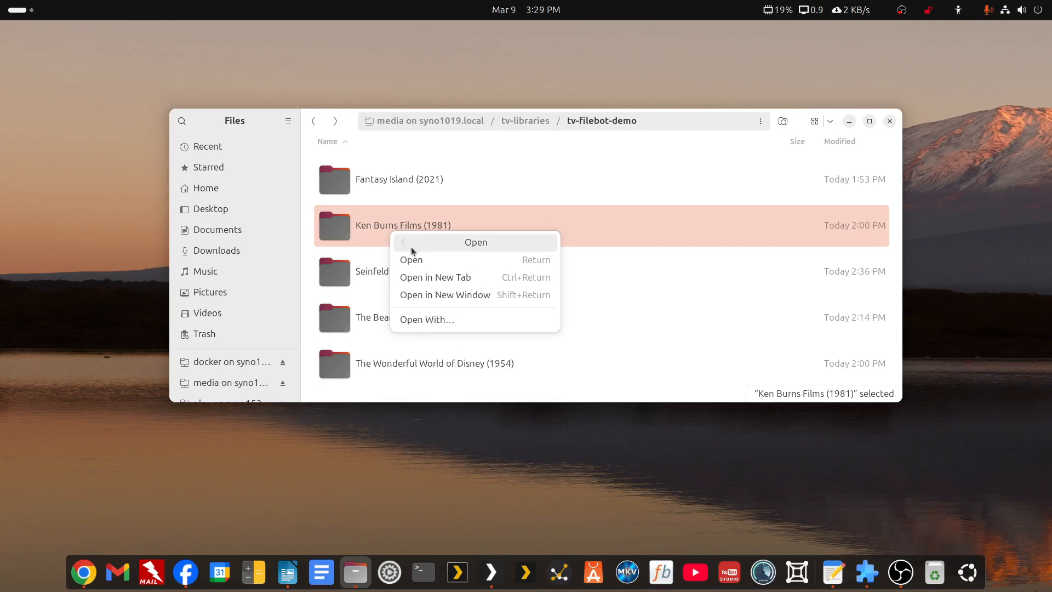
click(418, 324)
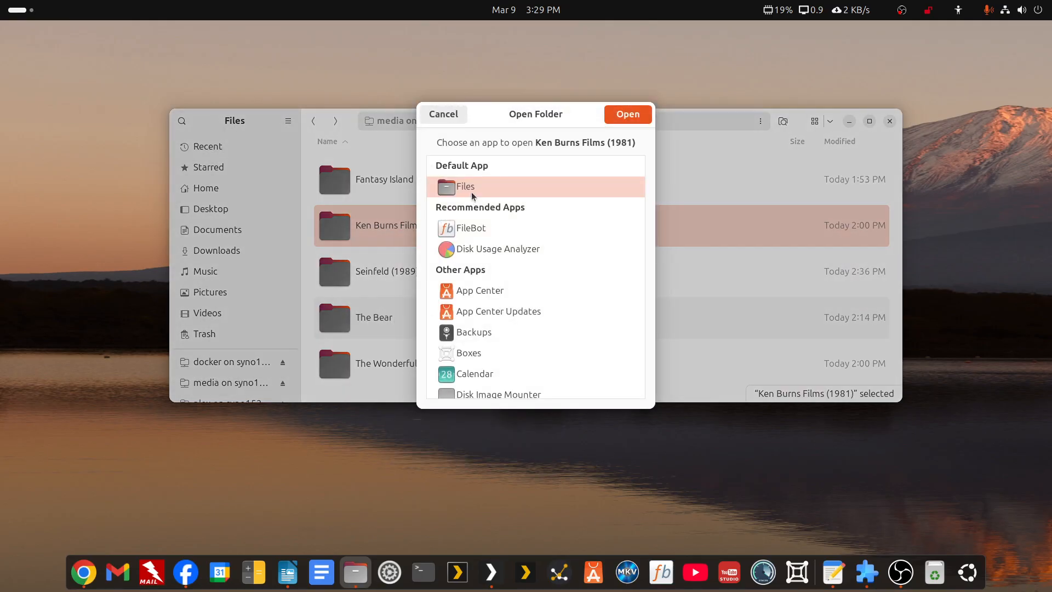
click(468, 228)
click(620, 114)
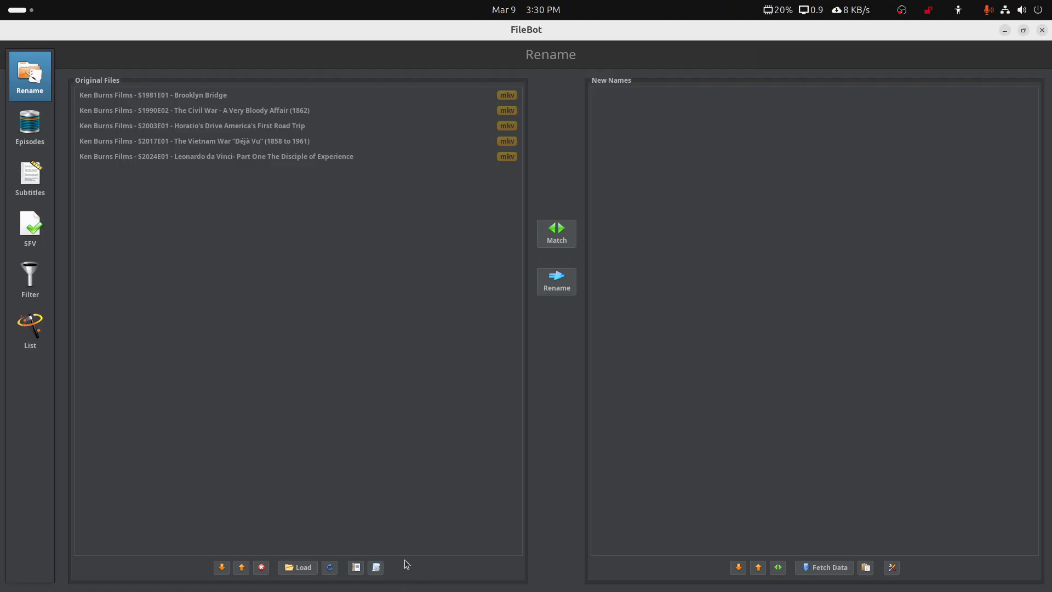
click(377, 567)
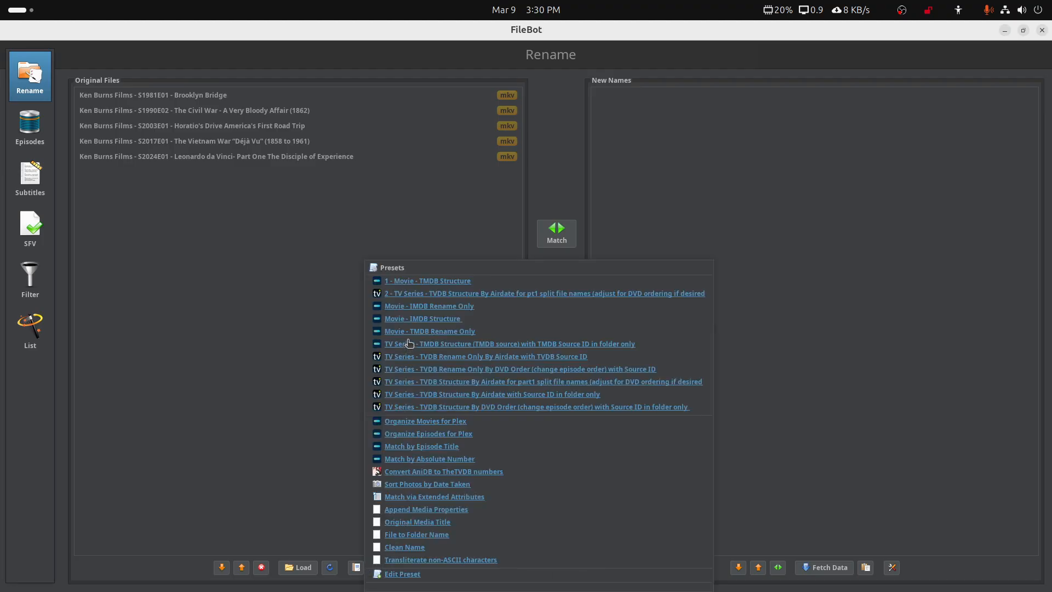
click(419, 433)
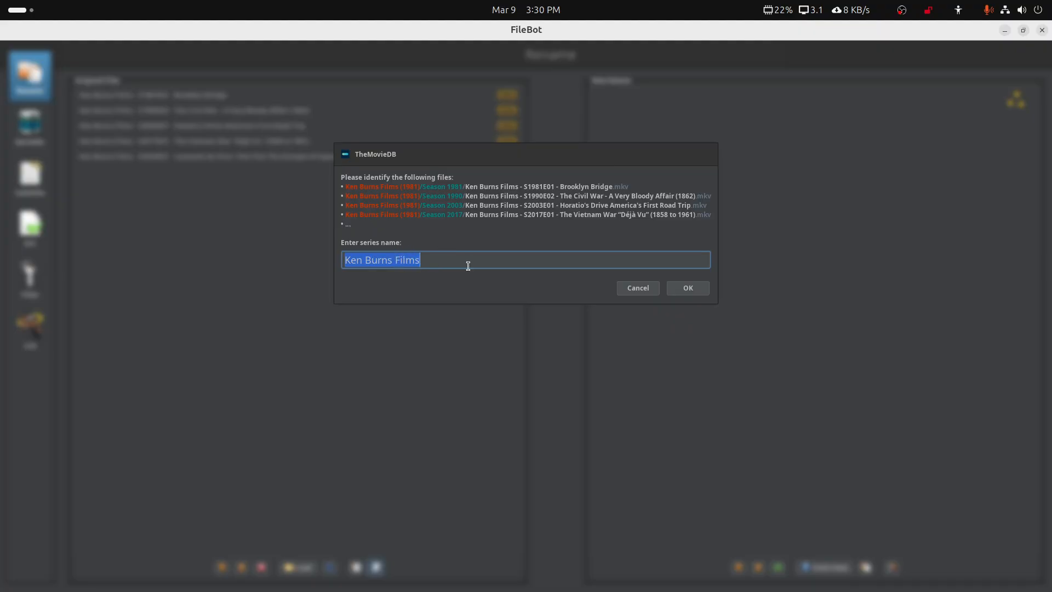
click(633, 290)
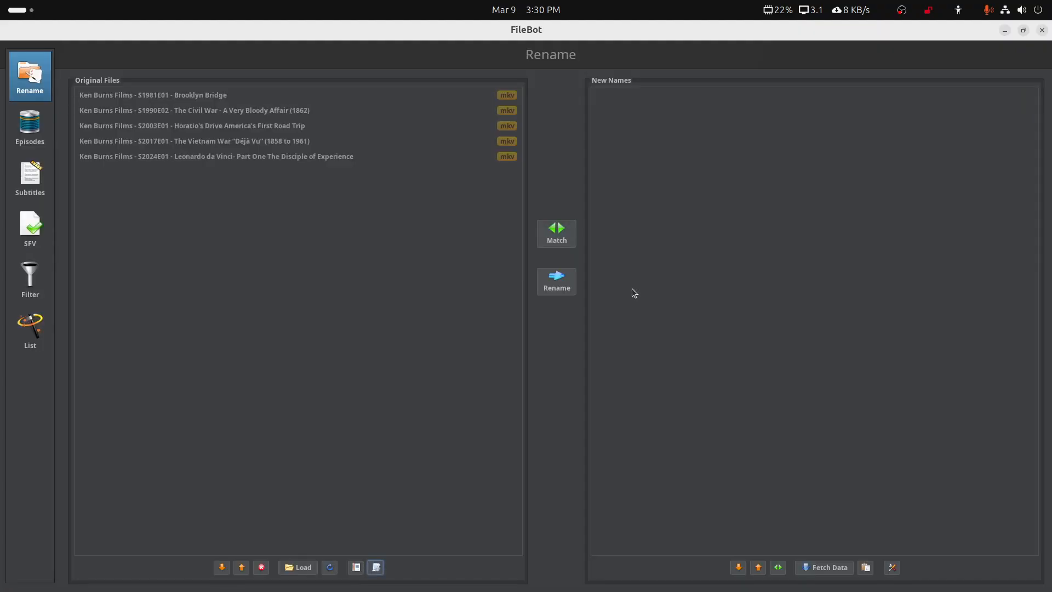
- Apply the "2 - TV Series - TVDB Structure By Airdate" preset to the Ken Burns Films files and review their new names
click(376, 567)
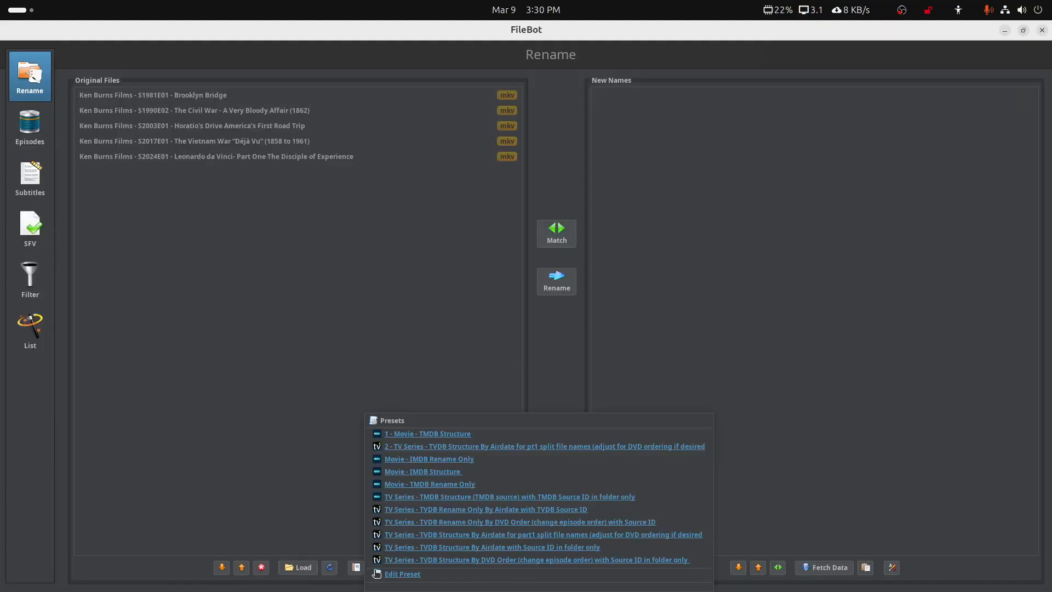
click(425, 447)
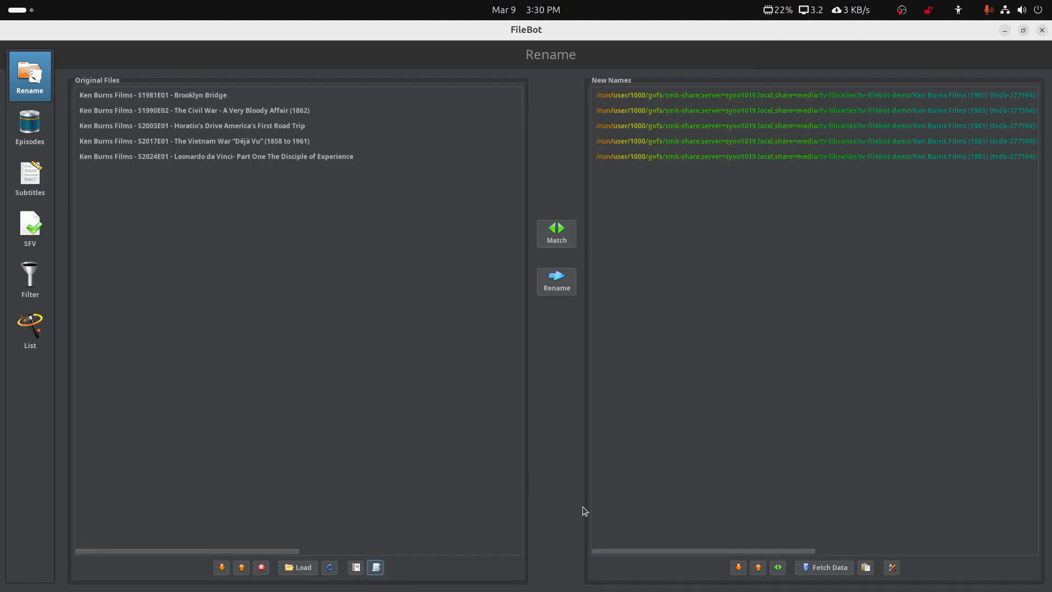
drag(602, 551, 732, 556)
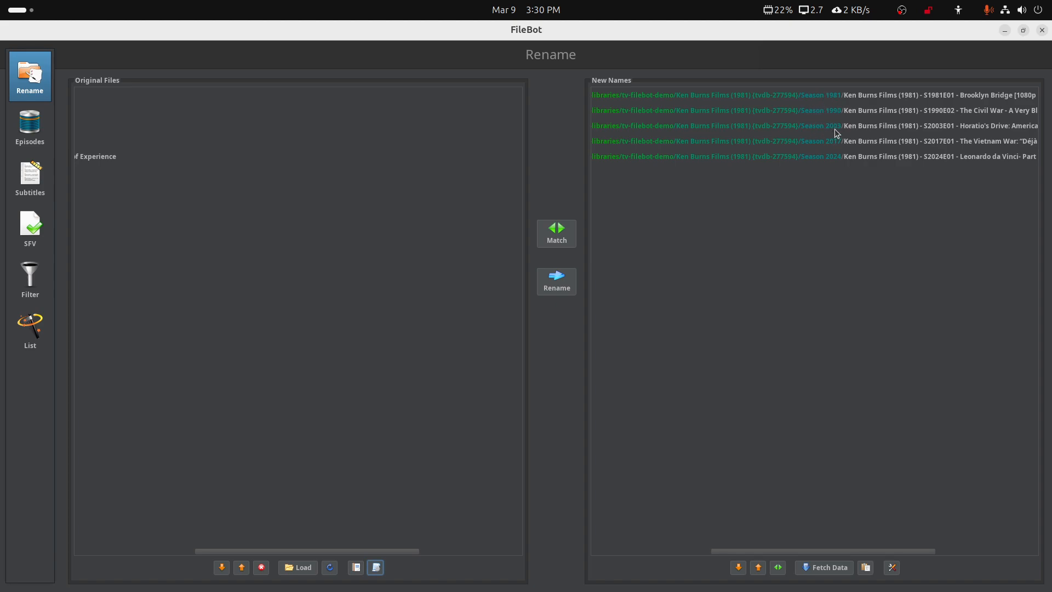
- Preview the Ken Burns Films names with the "TV Series - TVDB Rename Only By Airdate with TVDB Source ID" preset
drag(879, 550, 984, 548)
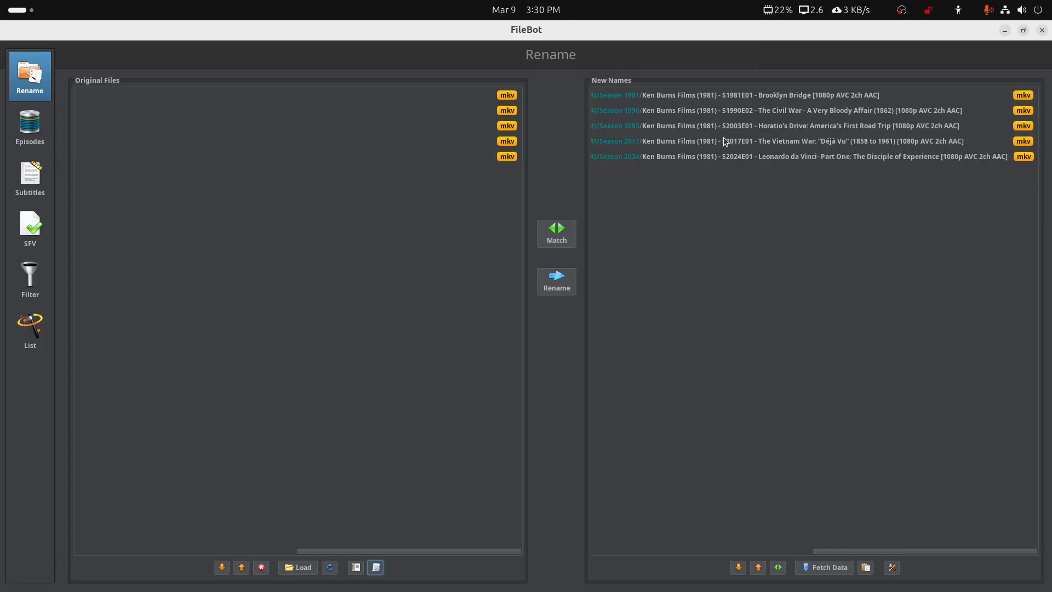
click(375, 567)
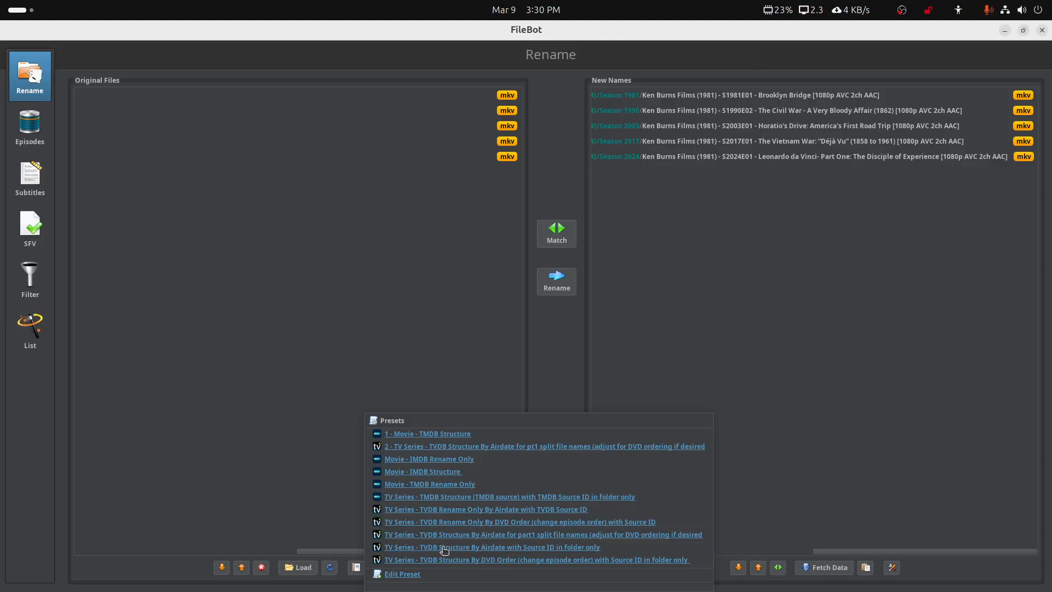
click(458, 510)
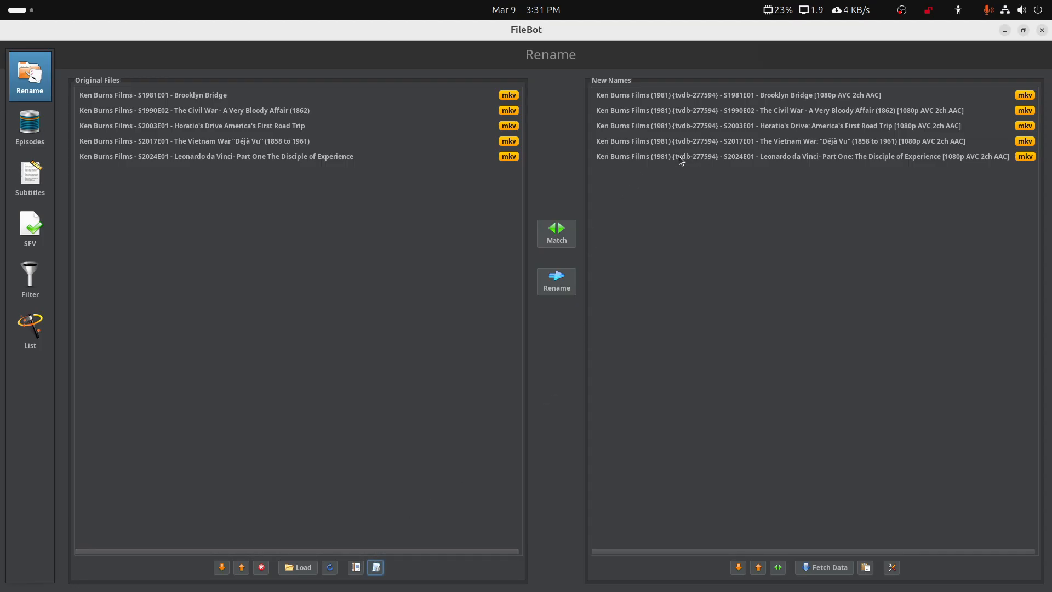
- Reapply the "2 - TV Series - TVDB Structure By Airdate for pt1 split file names" preset to the Ken Burns Films files and check the names
click(376, 567)
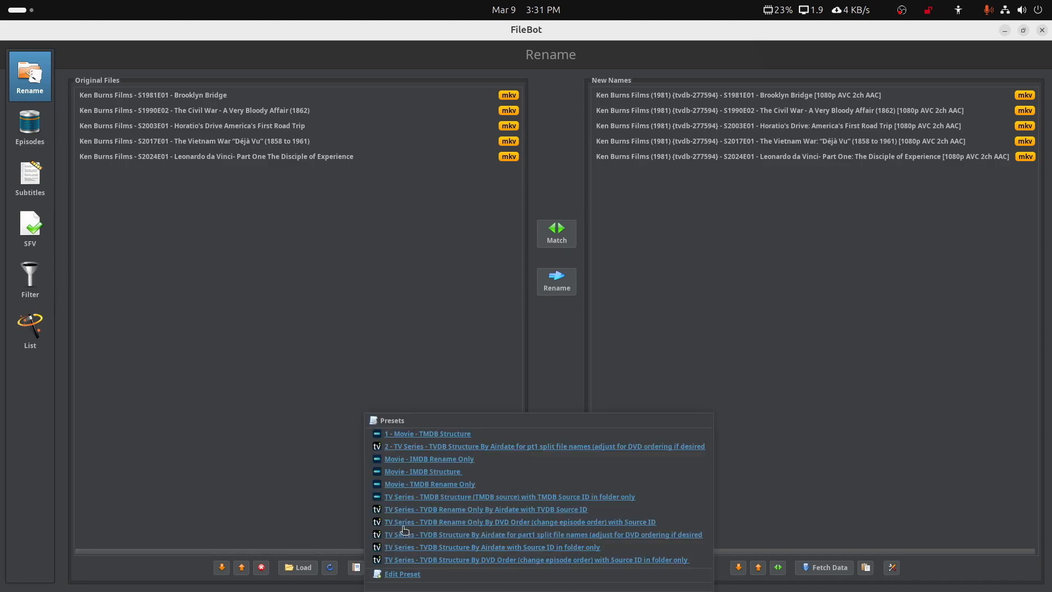
click(412, 449)
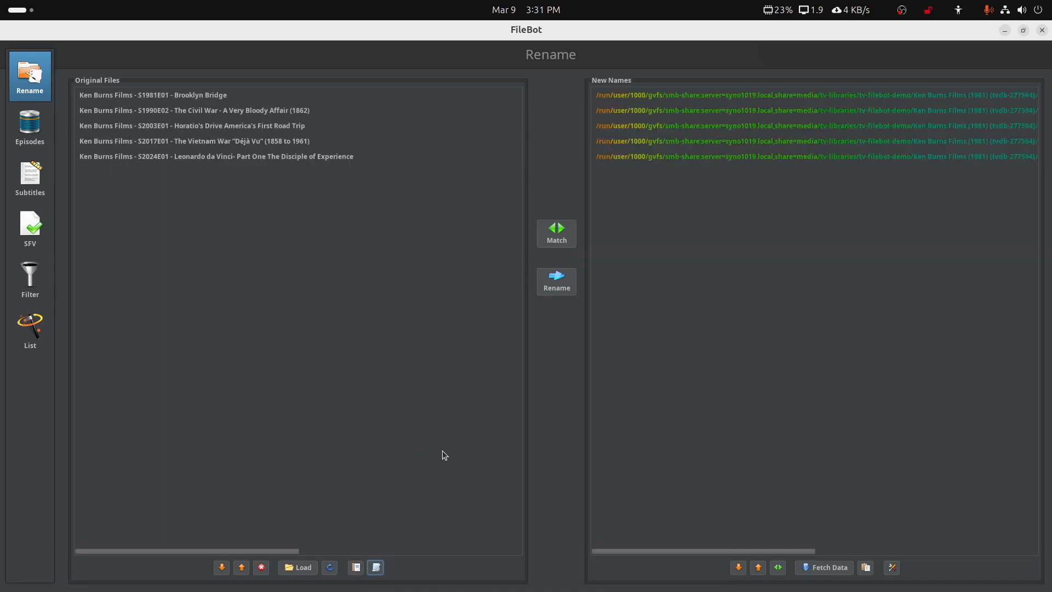
drag(656, 548, 872, 550)
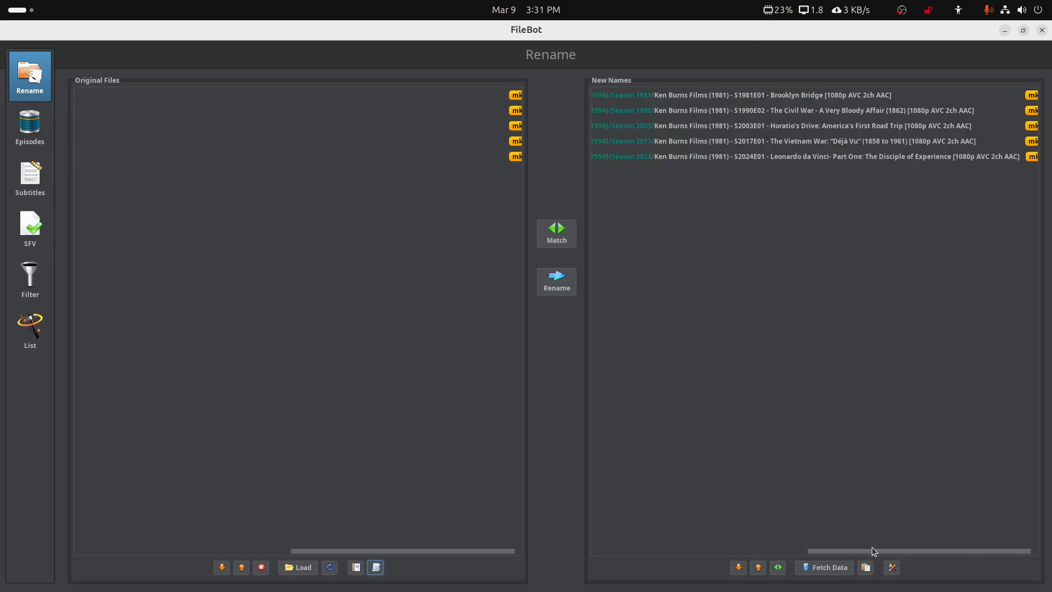
- Rename the Ken Burns Films files, validating the new names to strip invalid characters, and close FileBot
click(566, 284)
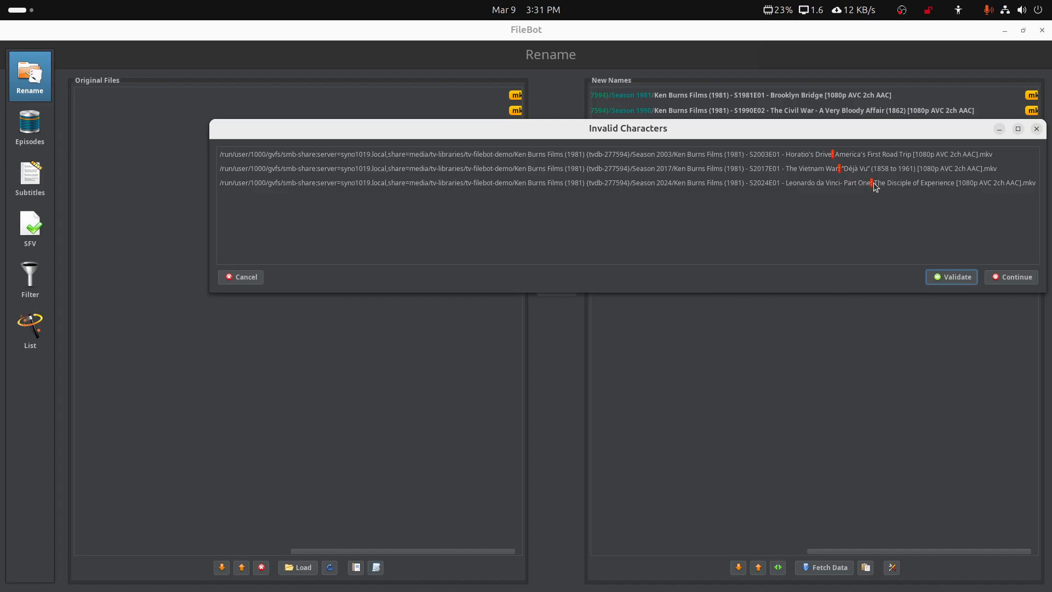
click(964, 278)
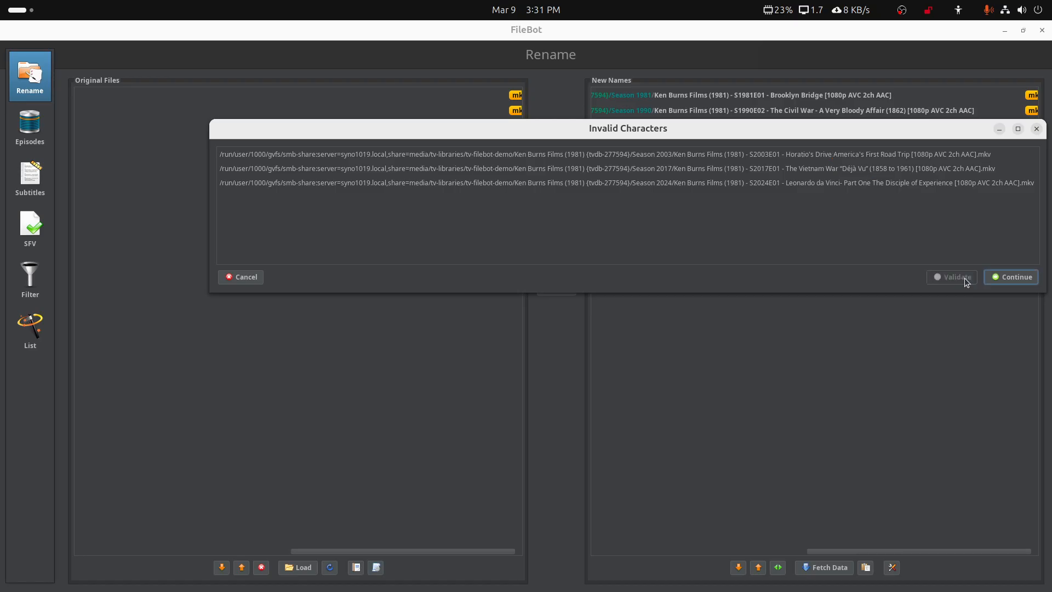
click(1010, 276)
click(1041, 31)
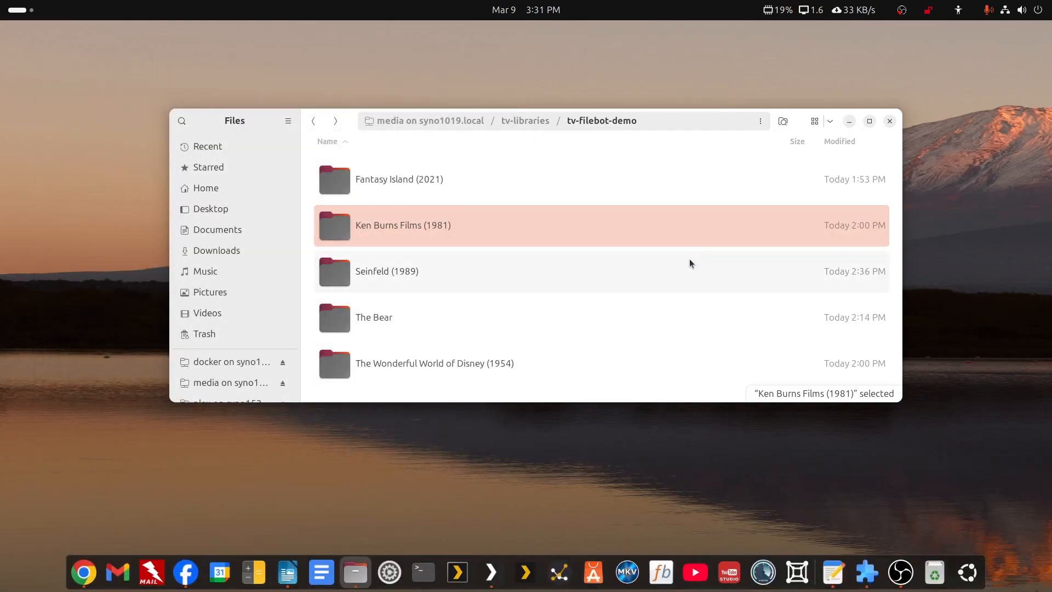
- Refresh the tv-filebot-demo folder, inspect the renamed file in Ken Burns Films' Season 1981 folder, and return to tv-filebot-demo
key(F5)
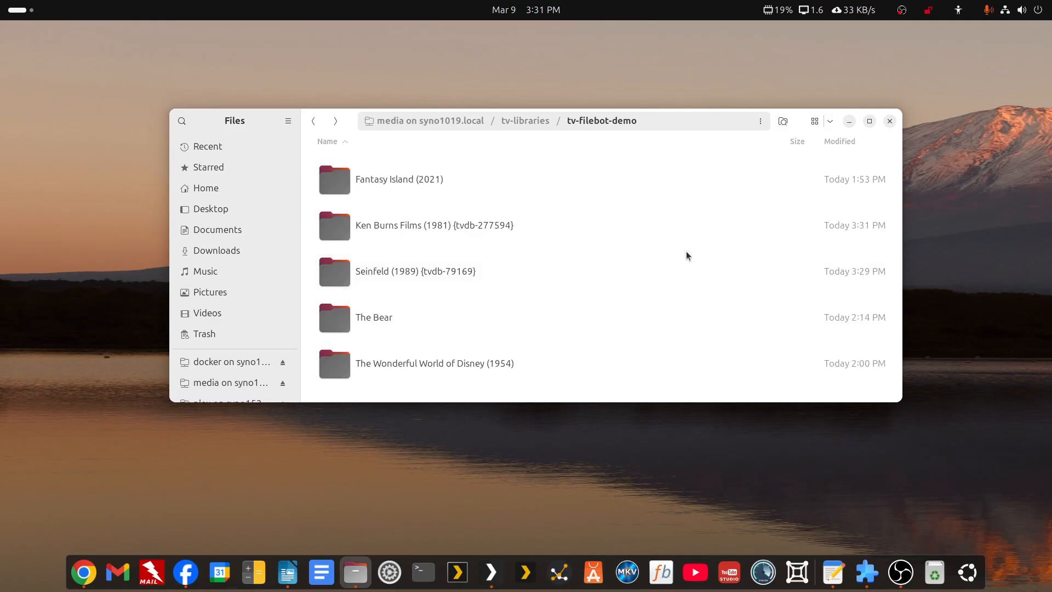
click(425, 230)
double_click(425, 229)
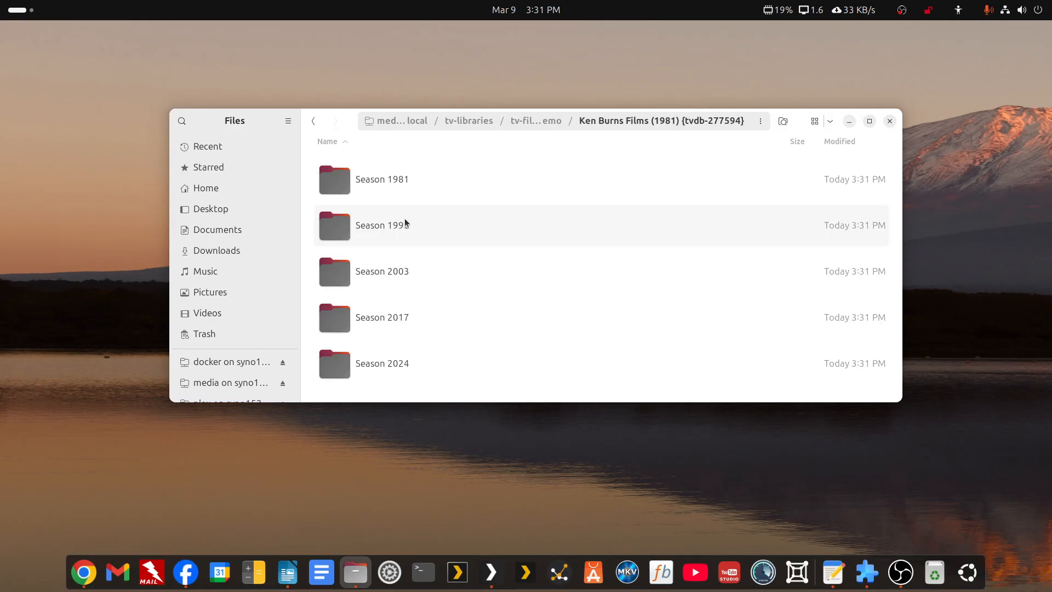
double_click(392, 188)
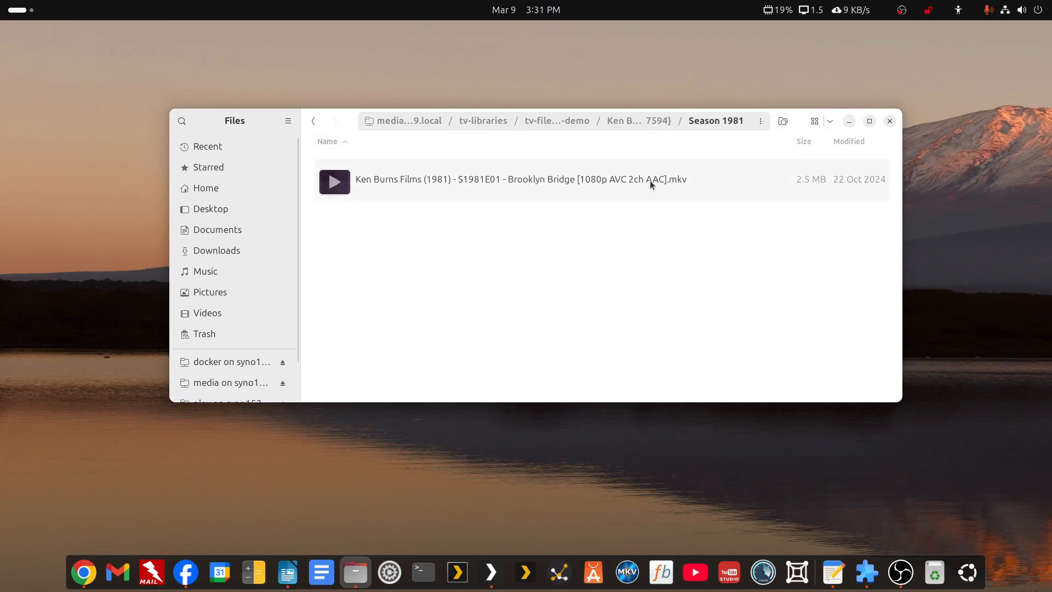
click(311, 122)
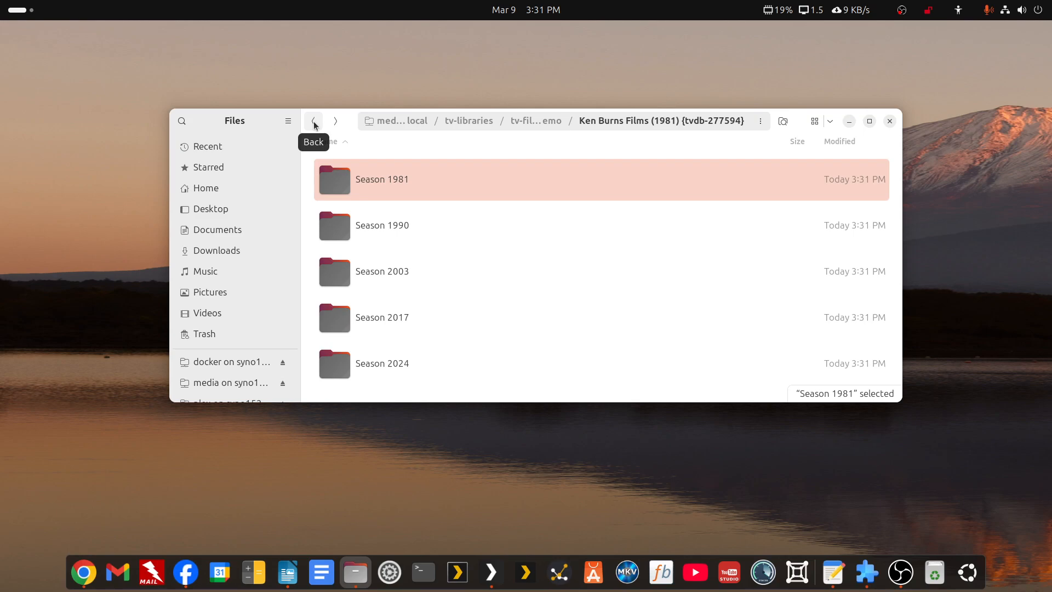
click(314, 121)
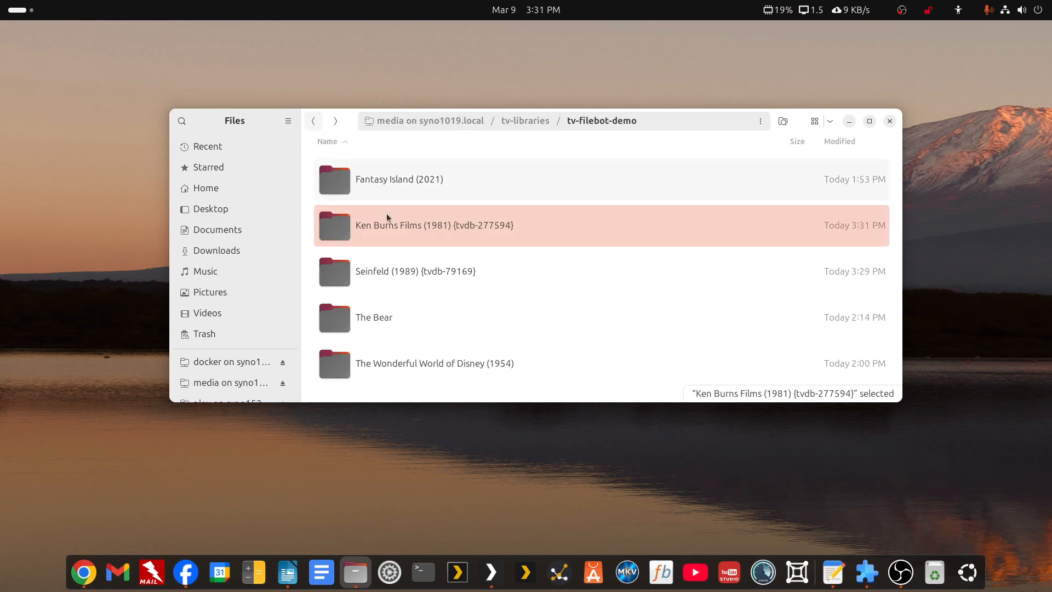
- Open the Fantasy Island (2021) folder with FileBot
right_click(404, 183)
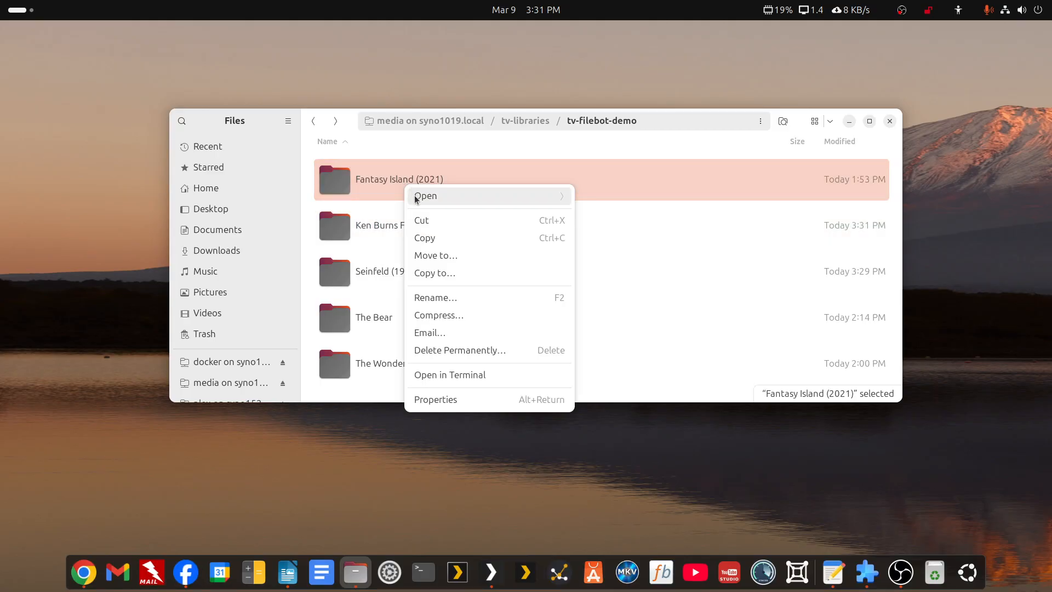
click(424, 203)
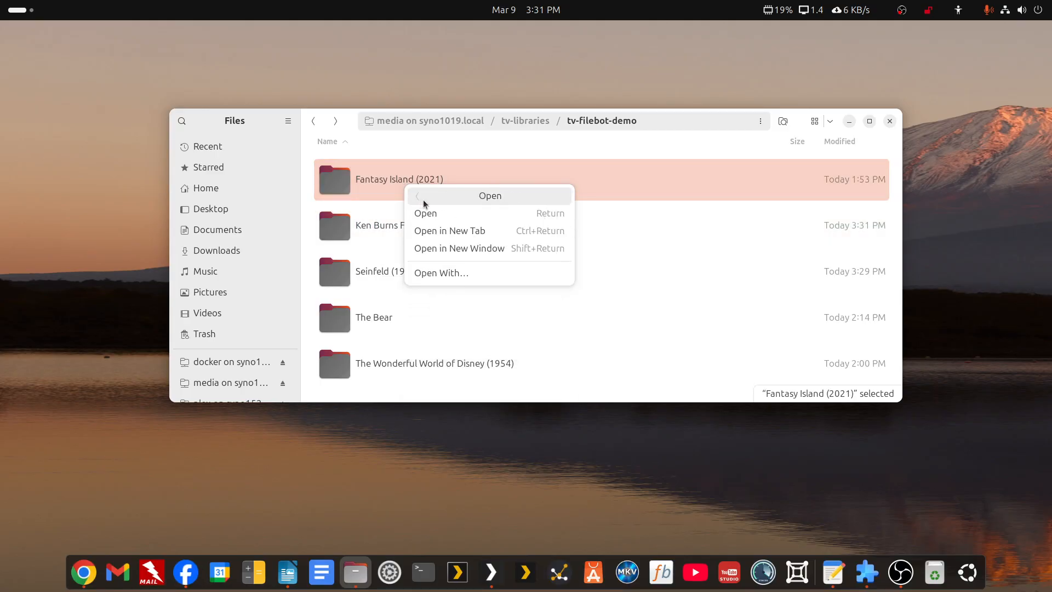
click(480, 272)
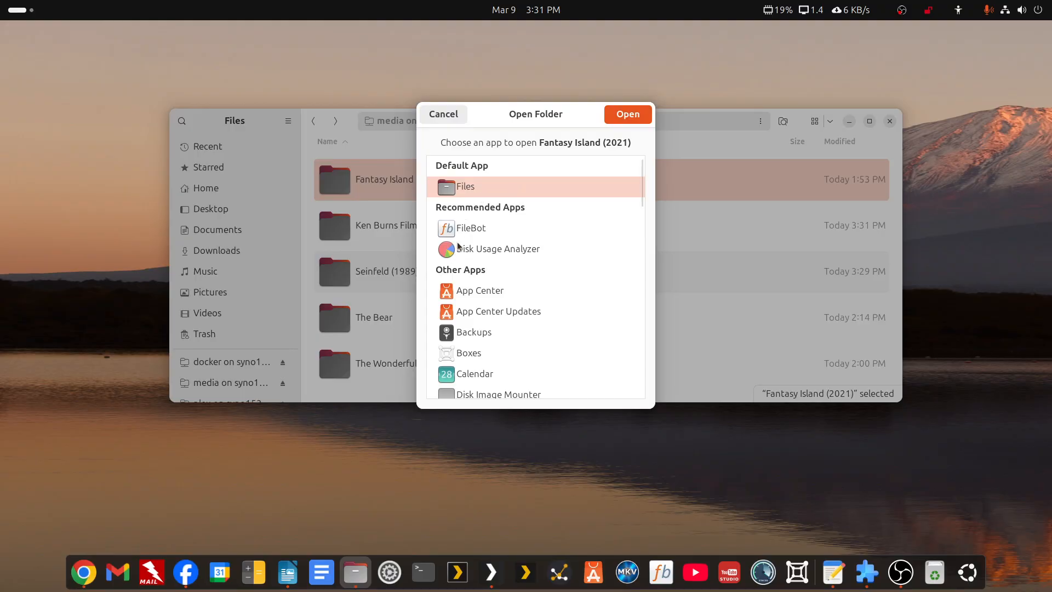
click(468, 230)
click(637, 118)
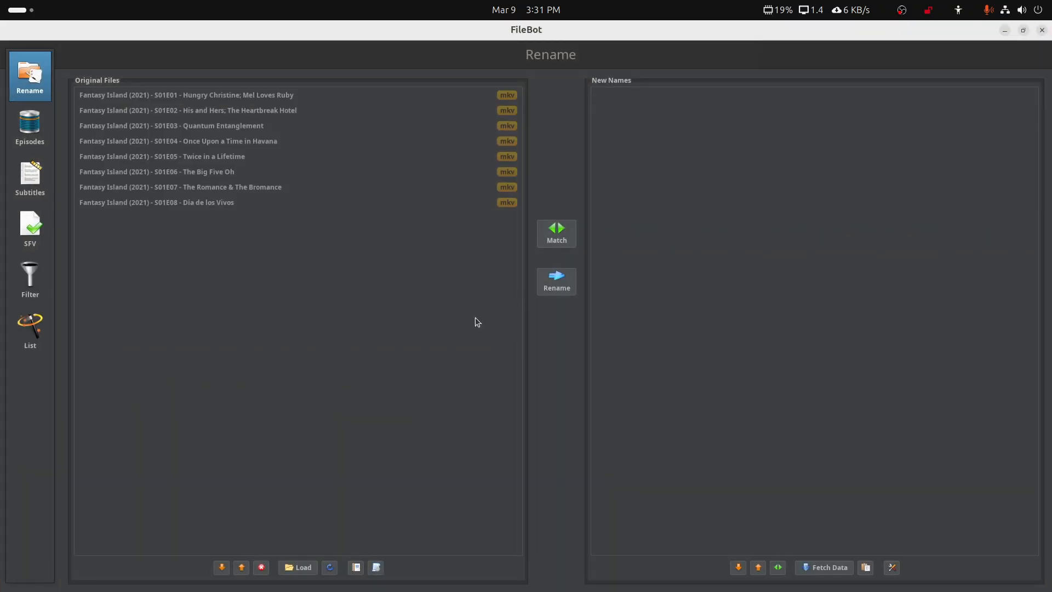
- Apply the "TV Series - TVDB Structure By DVD Order" preset to the files, selecting Fantasy Island (2021) as the TheTVDB match
click(376, 568)
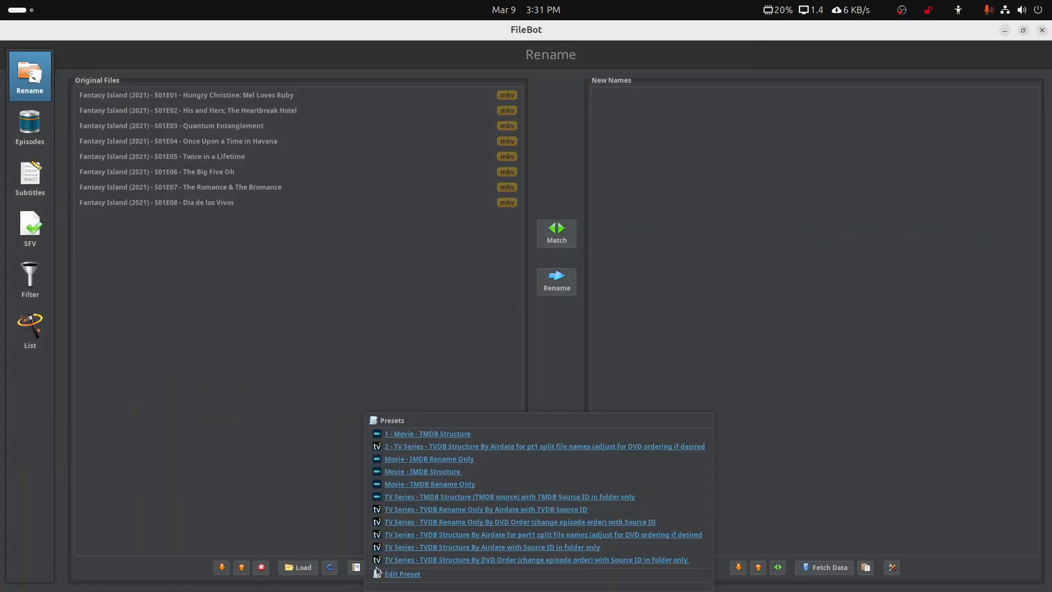
click(460, 560)
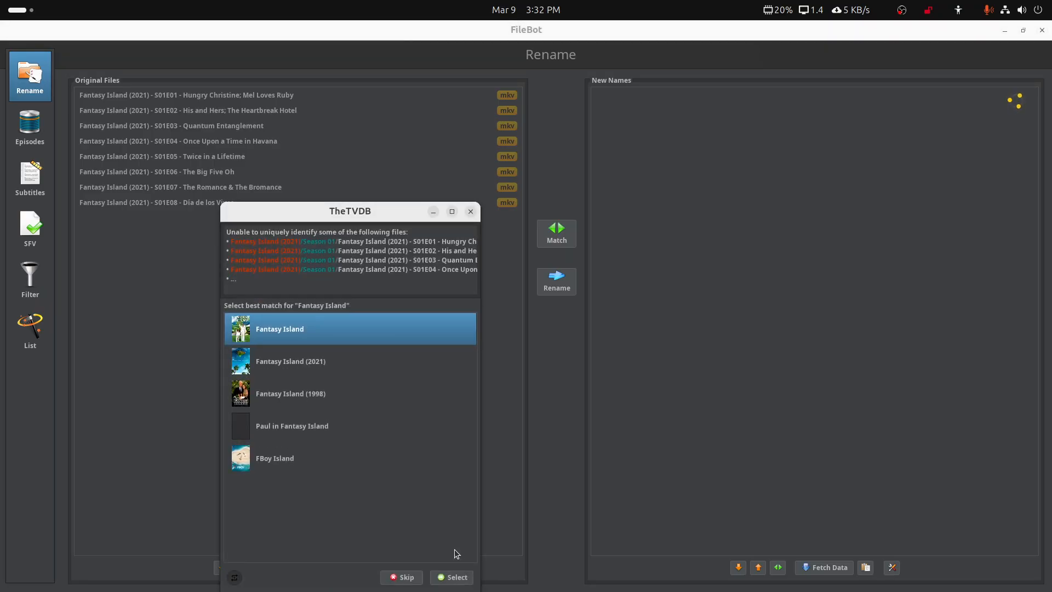
click(291, 362)
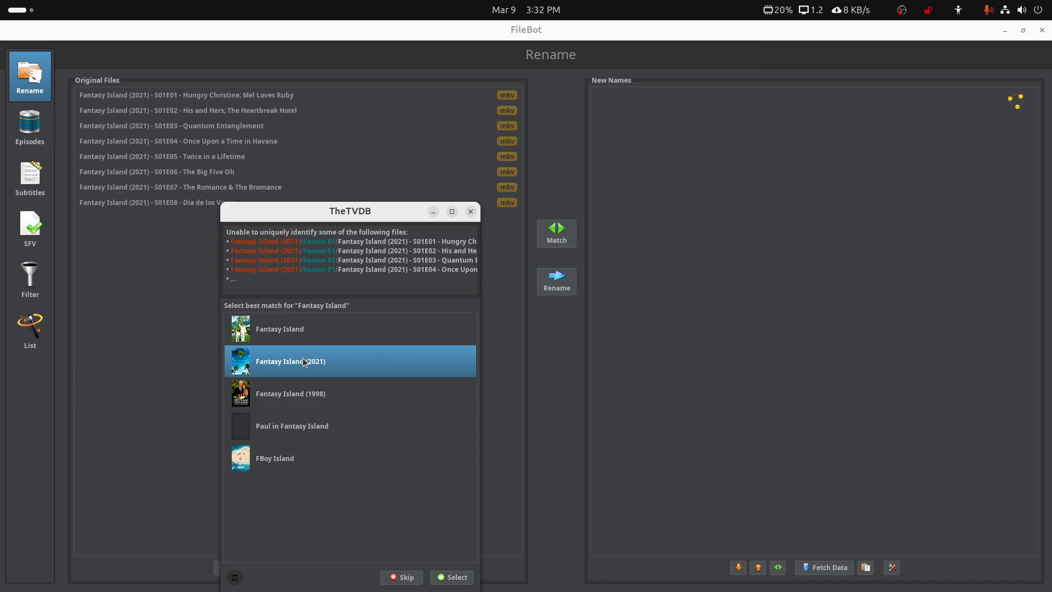
mouse_move(304, 362)
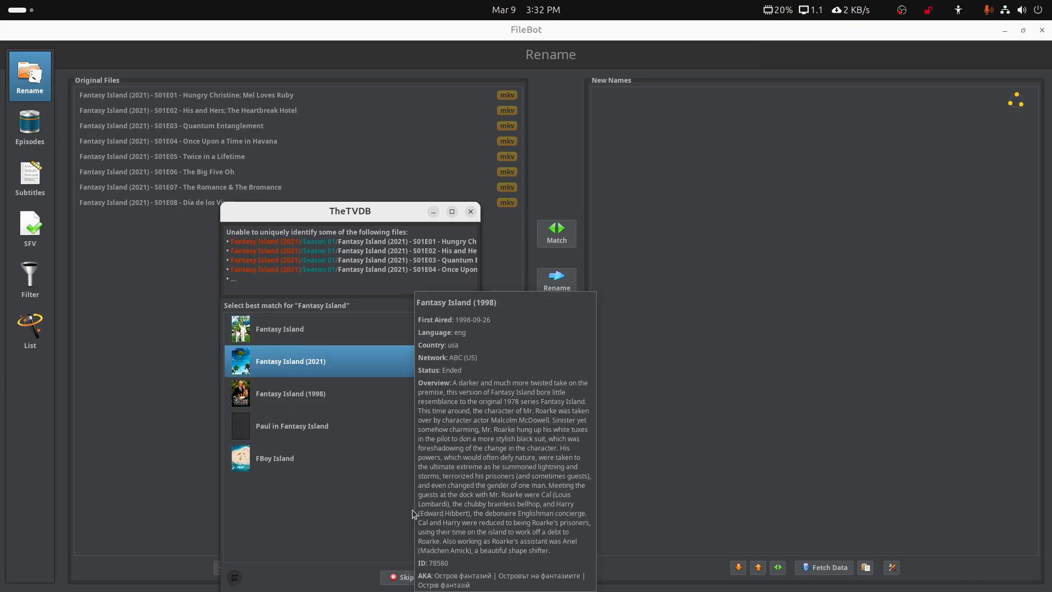
click(450, 575)
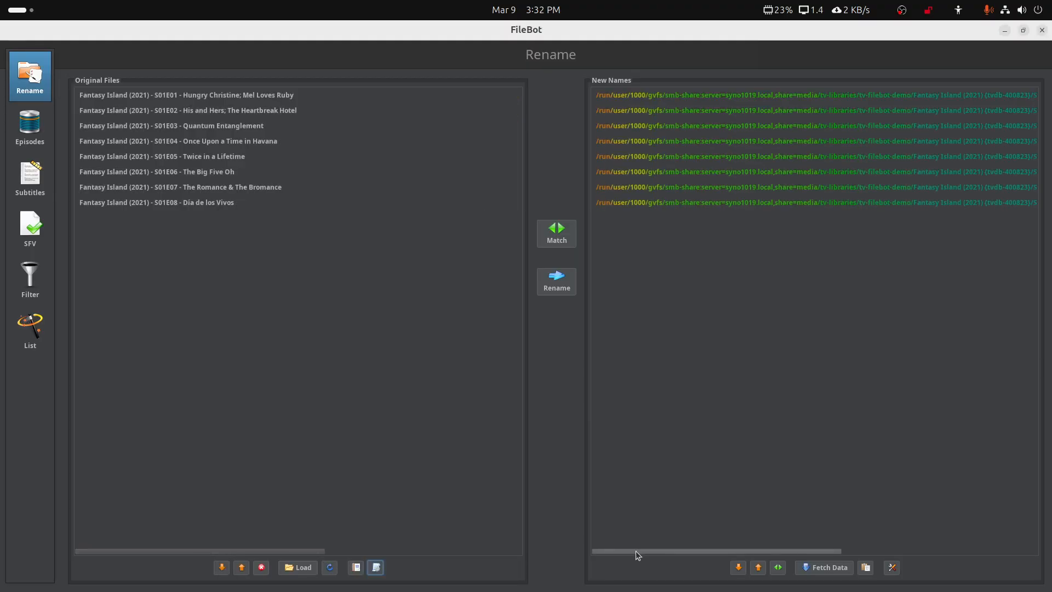
mouse_move(635, 550)
mouse_down()
mouse_move(767, 554)
mouse_move(579, 558)
mouse_move(682, 554)
mouse_move(813, 524)
mouse_move(629, 545)
mouse_move(803, 537)
mouse_move(629, 542)
mouse_up()
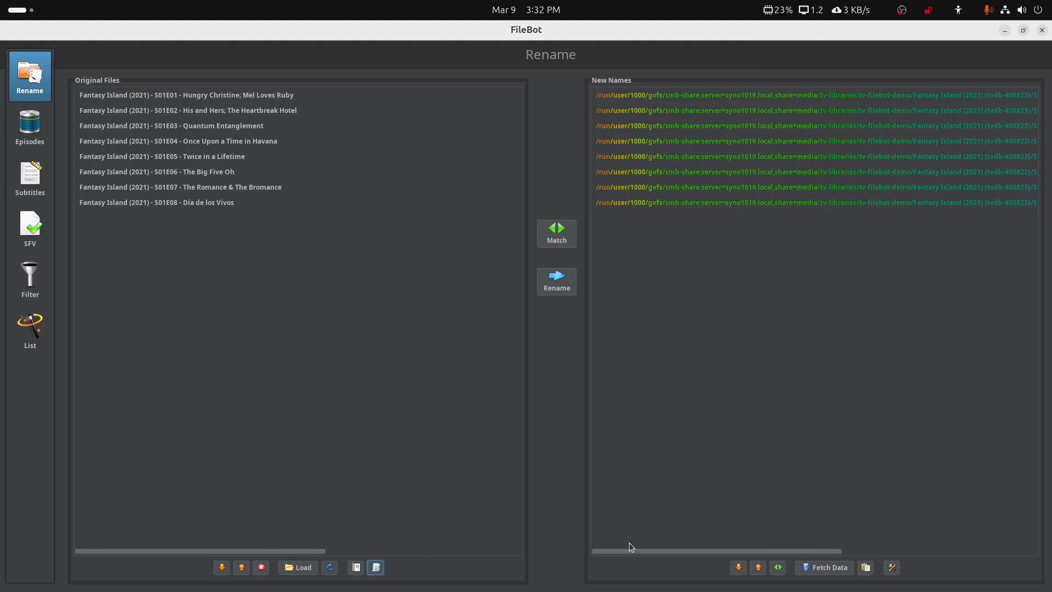
- Apply the "2 - TV Series - TVDB Structure By Airdate for pt1 split file names" preset with the Fantasy Island (2021) match and rename all files
click(375, 568)
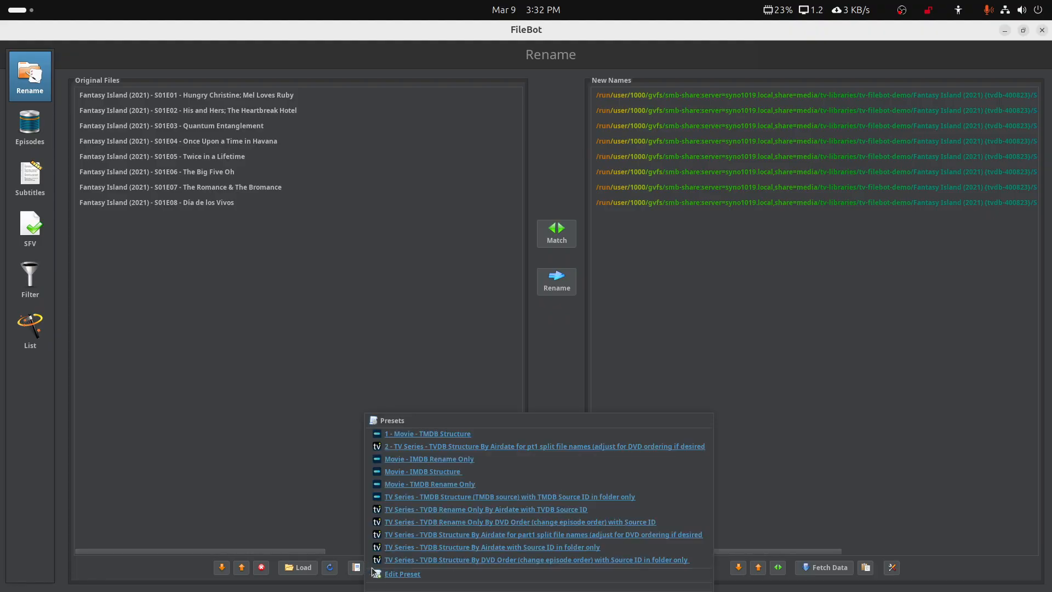
click(449, 447)
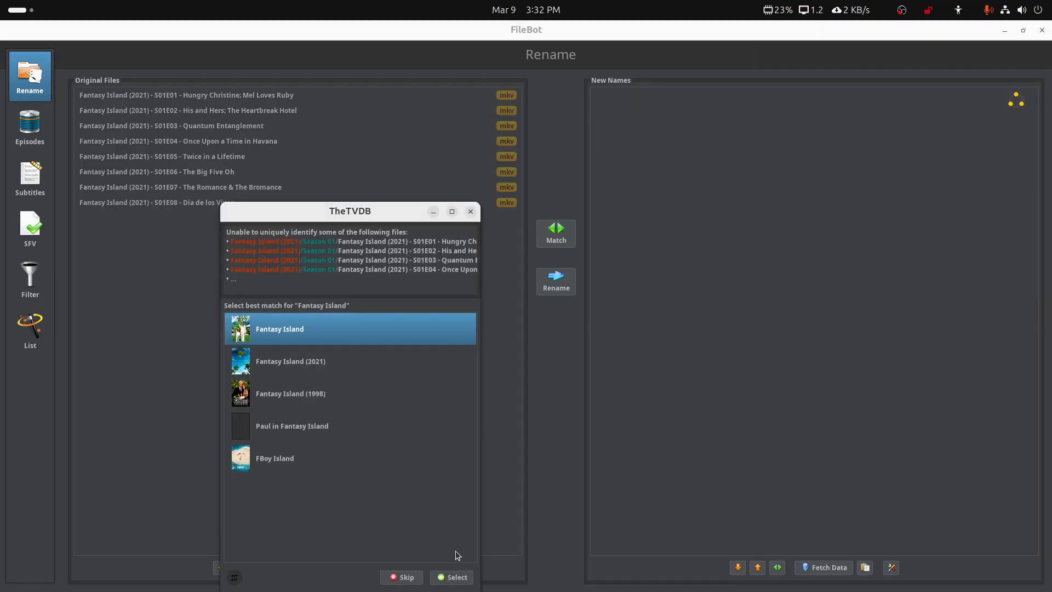
click(315, 359)
click(452, 577)
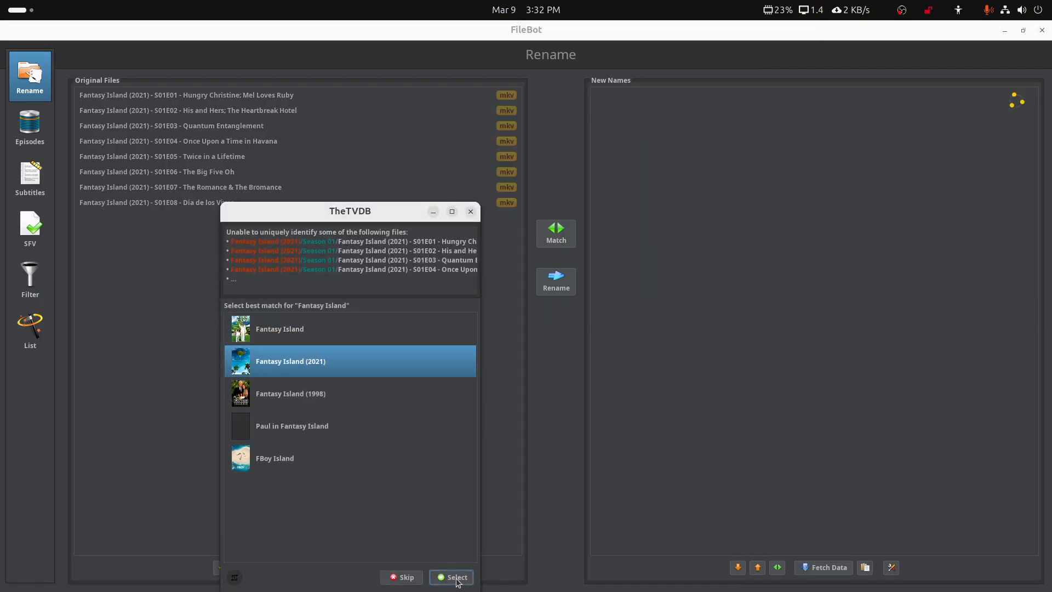
scroll(653, 551, right, 10)
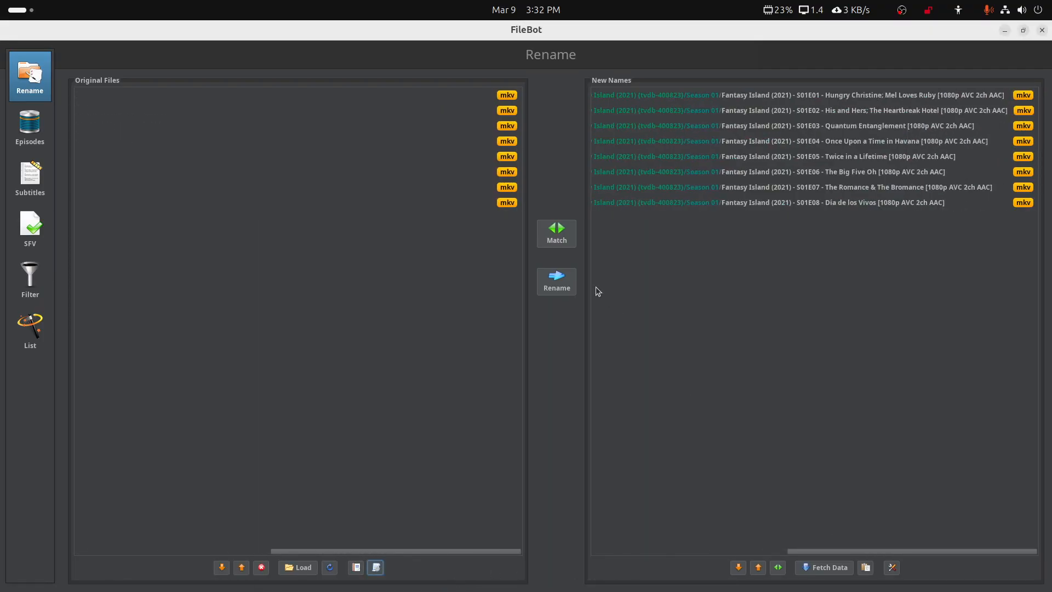
click(556, 281)
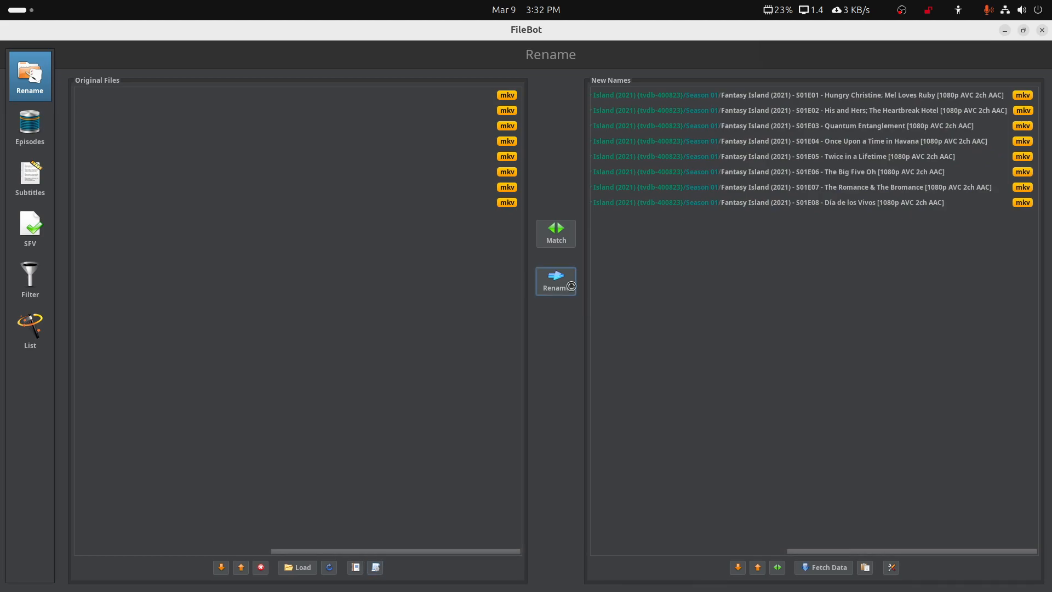
click(1042, 31)
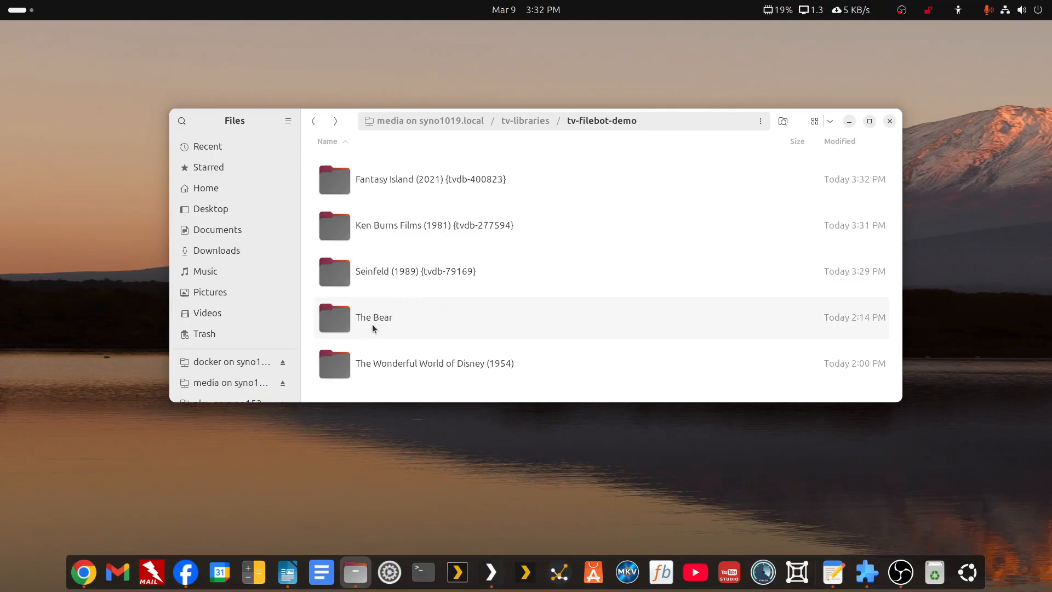
- Check the season folders inside The Wonderful World of Disney (1954), return to tv-filebot-demo and open that show's folder with FileBot
click(382, 365)
double_click(382, 366)
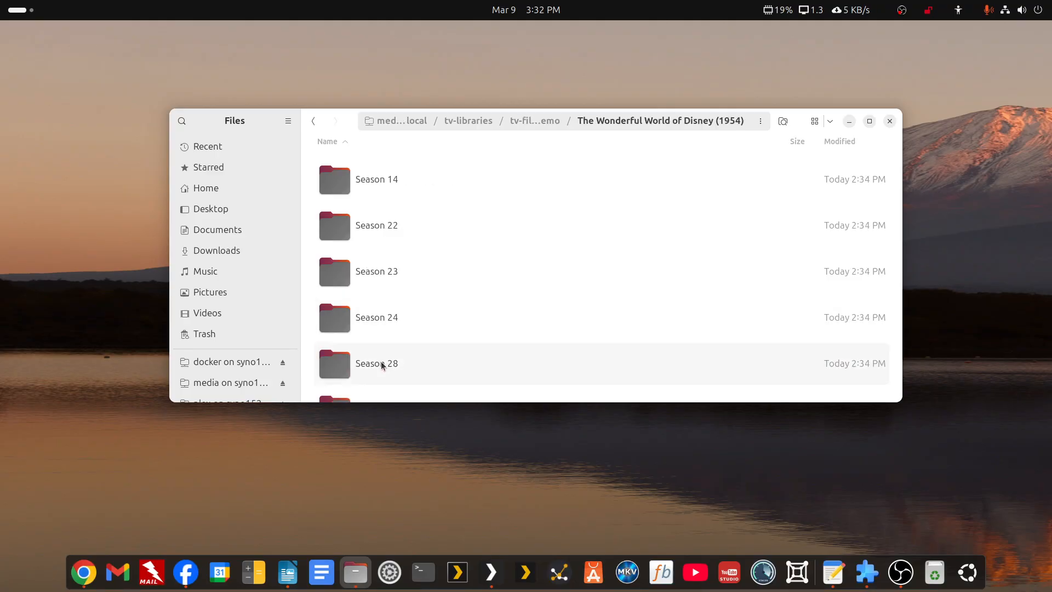
click(313, 121)
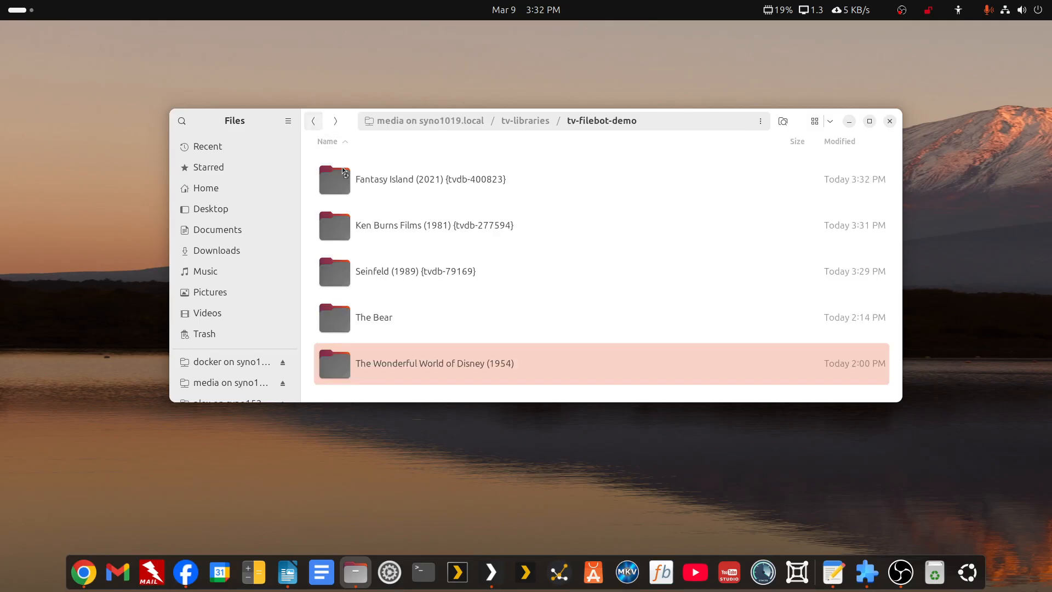
right_click(394, 365)
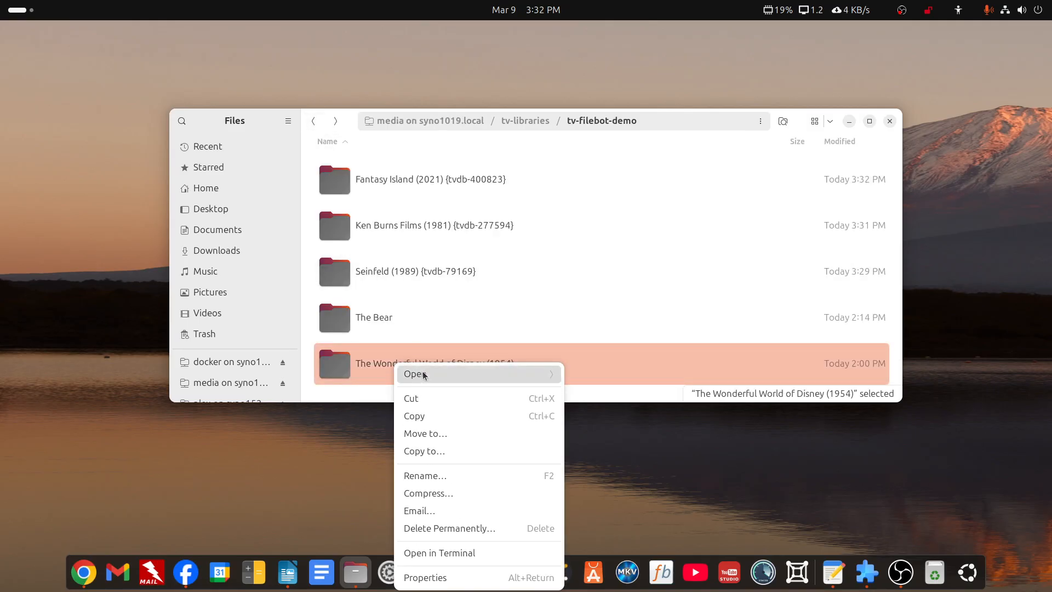
click(412, 374)
click(431, 451)
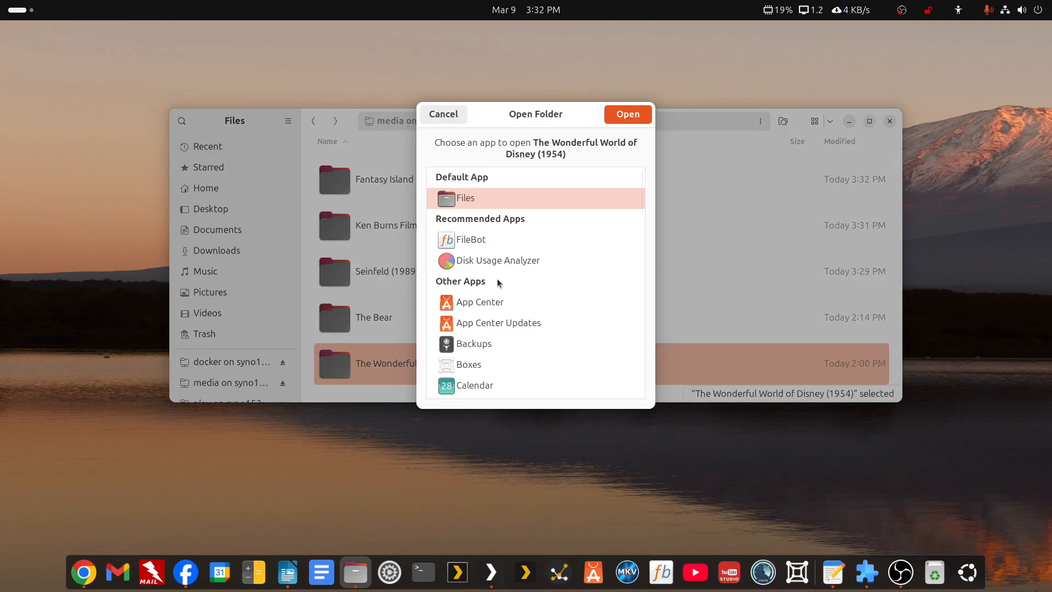
click(467, 239)
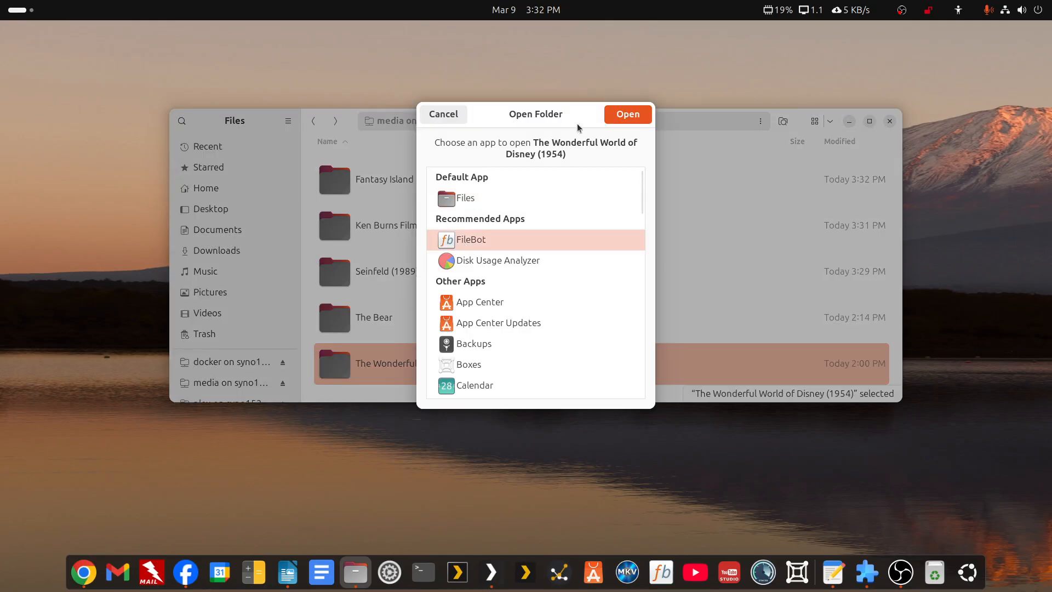
click(628, 114)
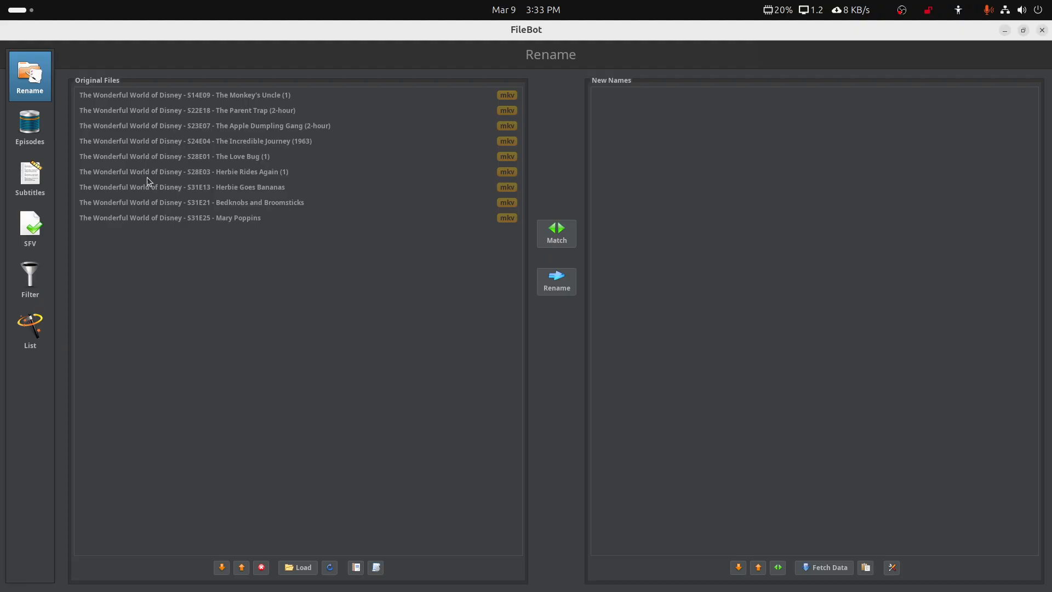
- Apply the "Organize Episodes for Plex" preset using the TheMovieDB match for The Wonderful World of Disney first aired 1954-10-27, and review the proposed paths
click(377, 568)
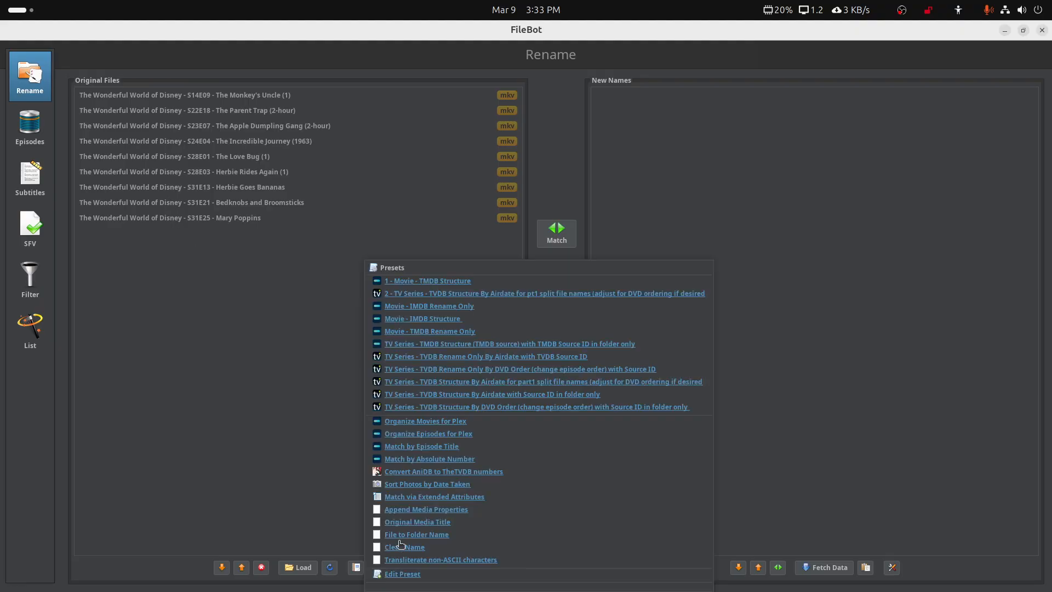
click(420, 433)
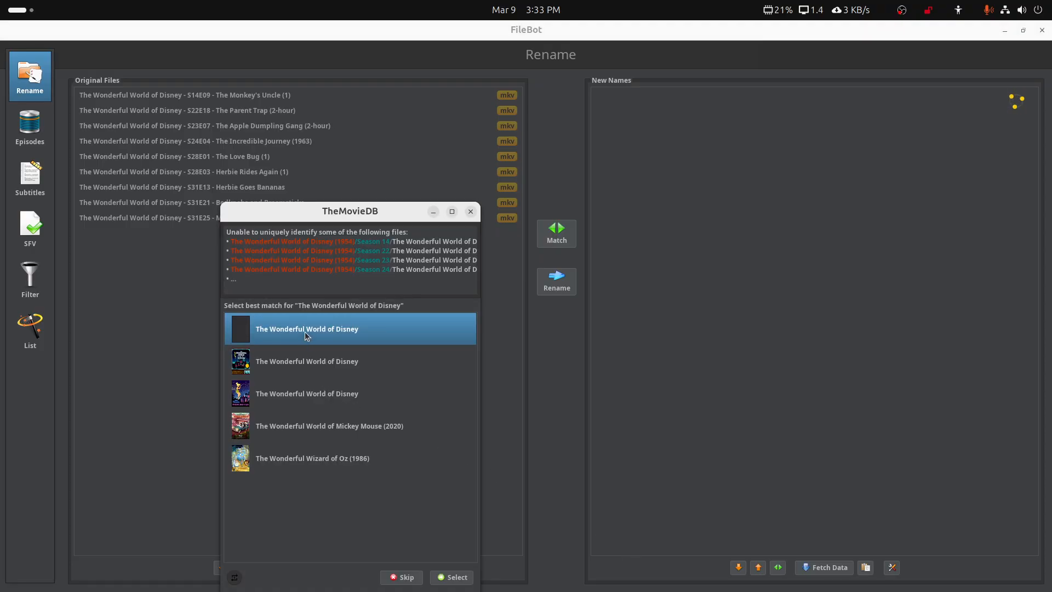
mouse_move(304, 332)
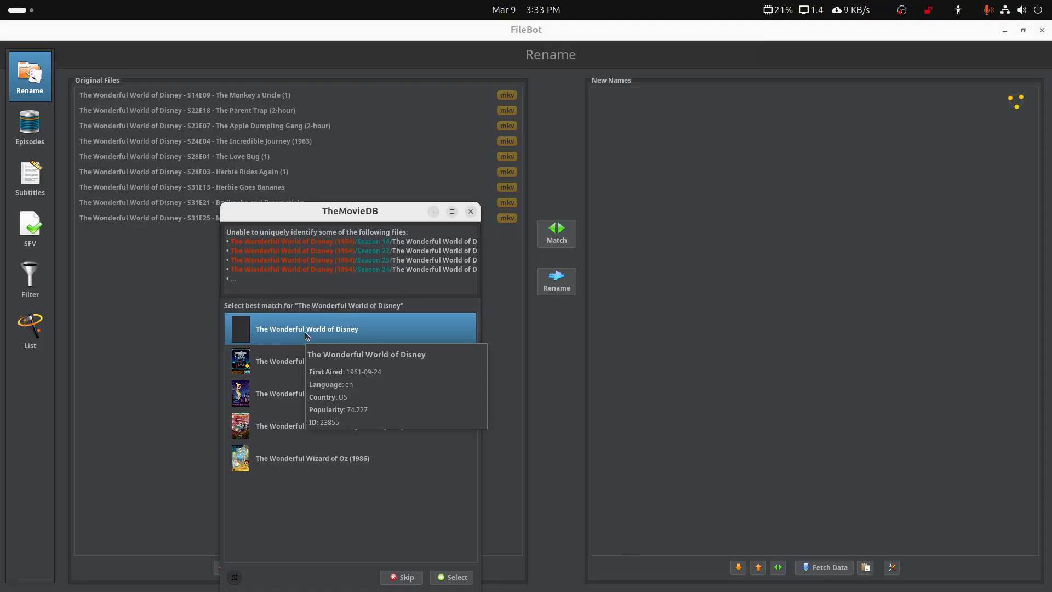
mouse_move(288, 365)
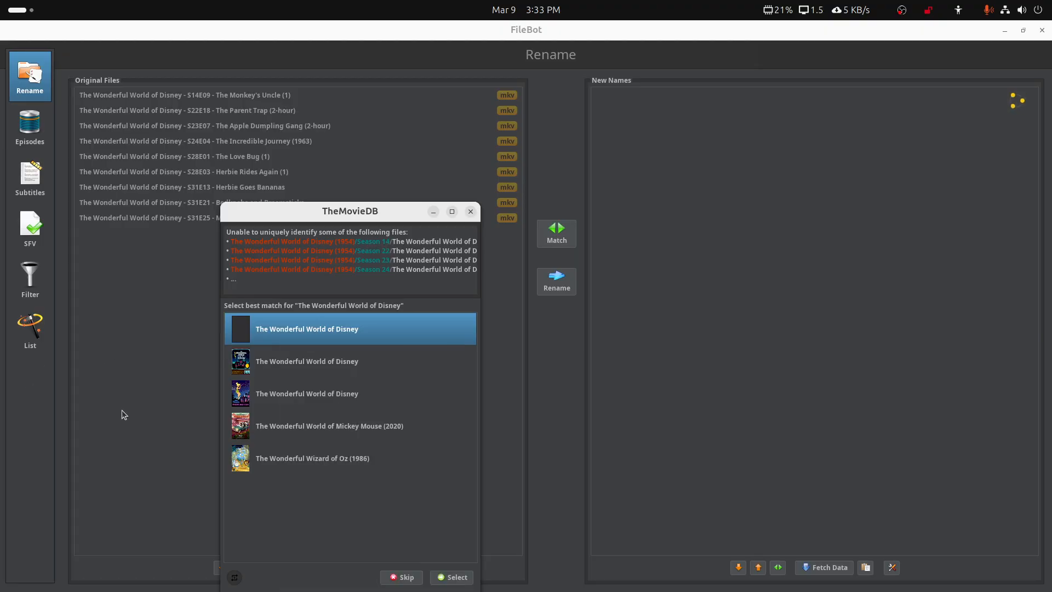
mouse_move(267, 392)
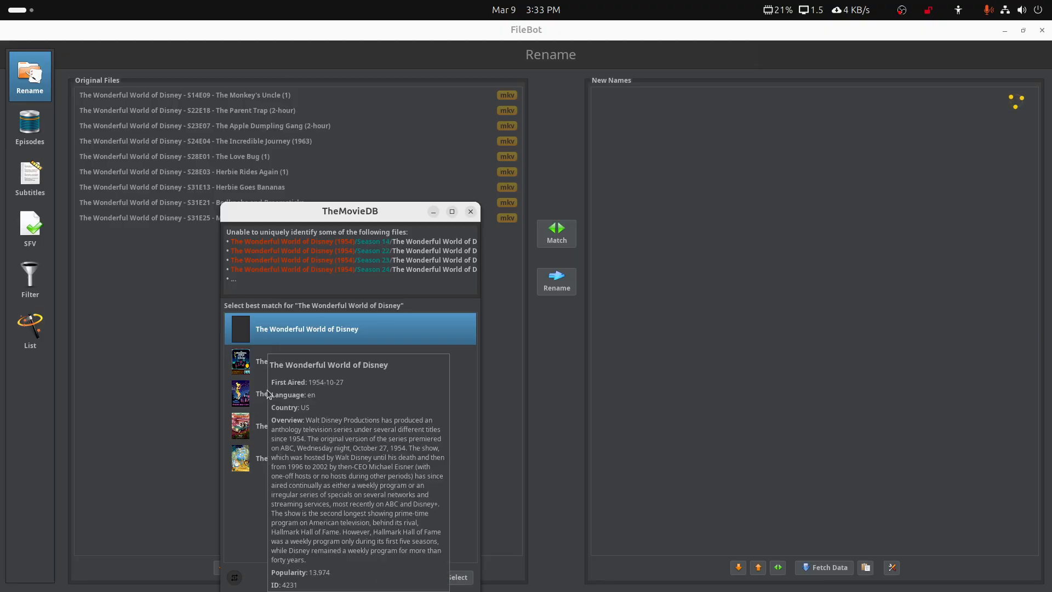
click(258, 392)
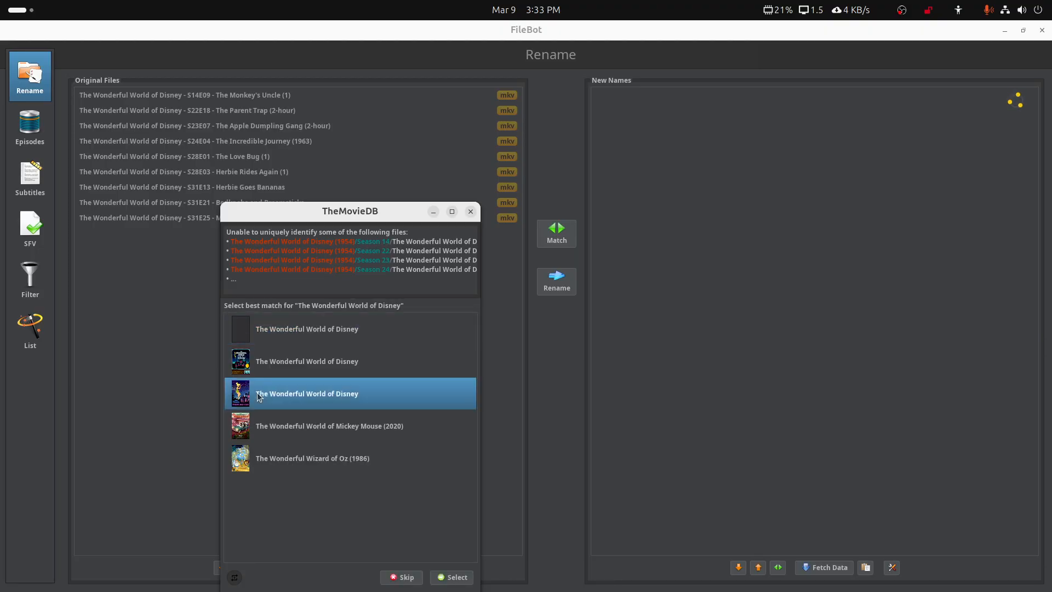
click(459, 577)
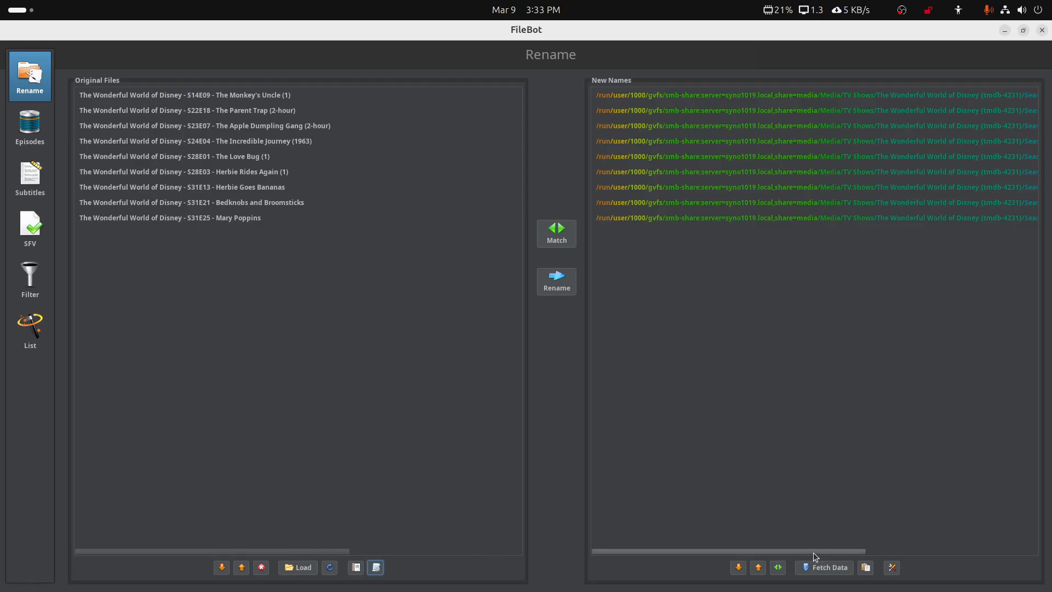
drag(814, 553, 609, 541)
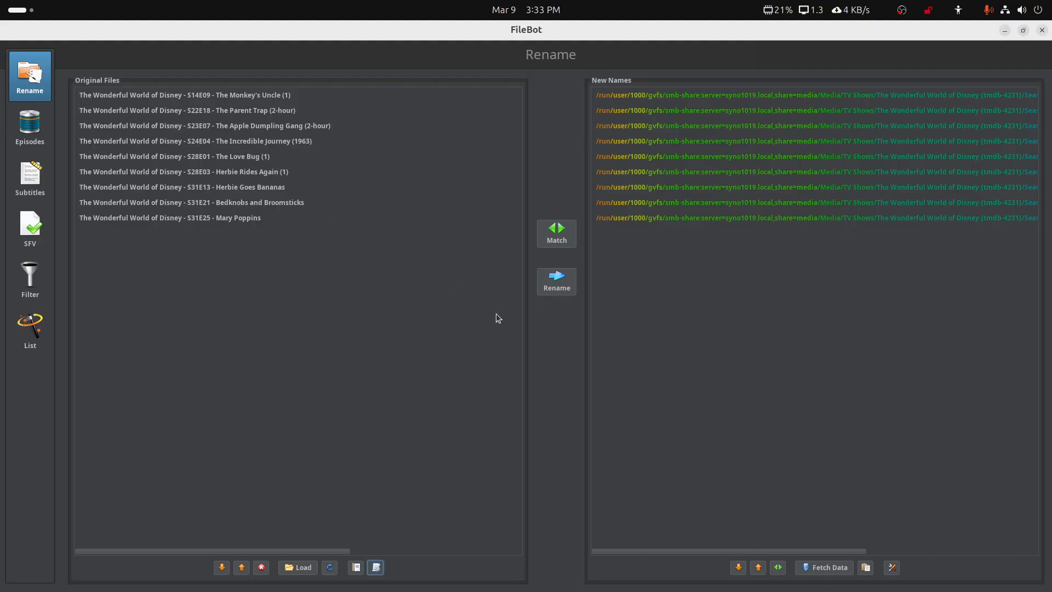
drag(663, 552, 869, 544)
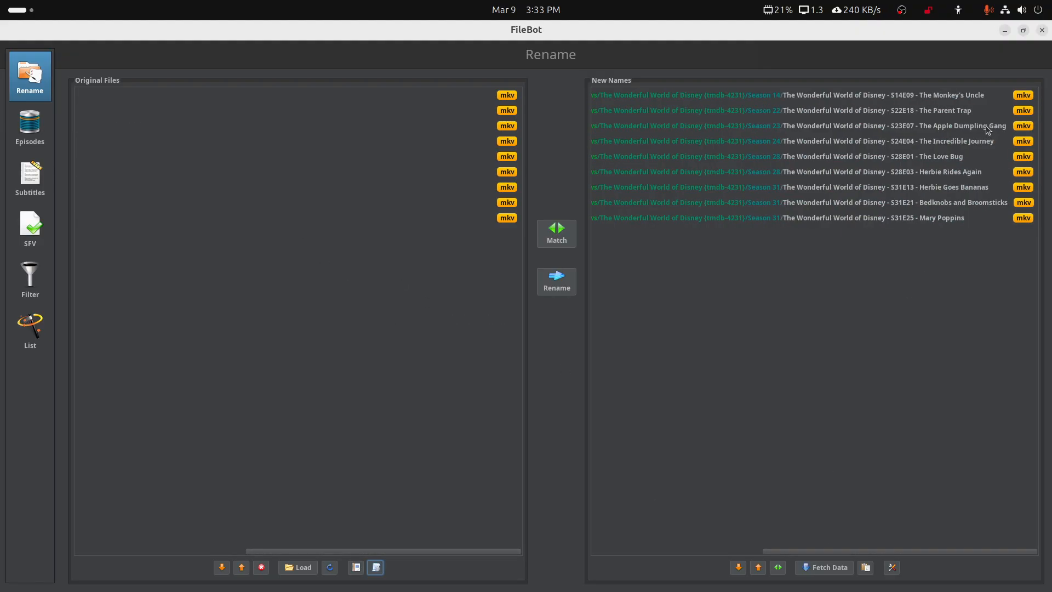
- Apply the "2 - TV Series - TVDB Structure By Airdate for pt1 split file names" preset with the first Wonderful World of Disney match and rename all files
click(376, 566)
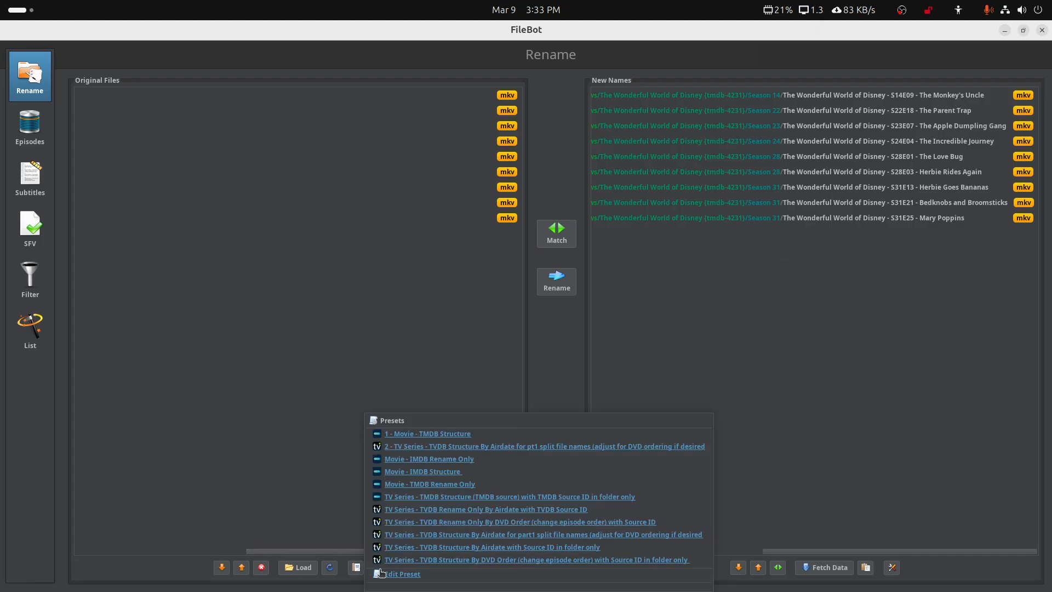
click(432, 447)
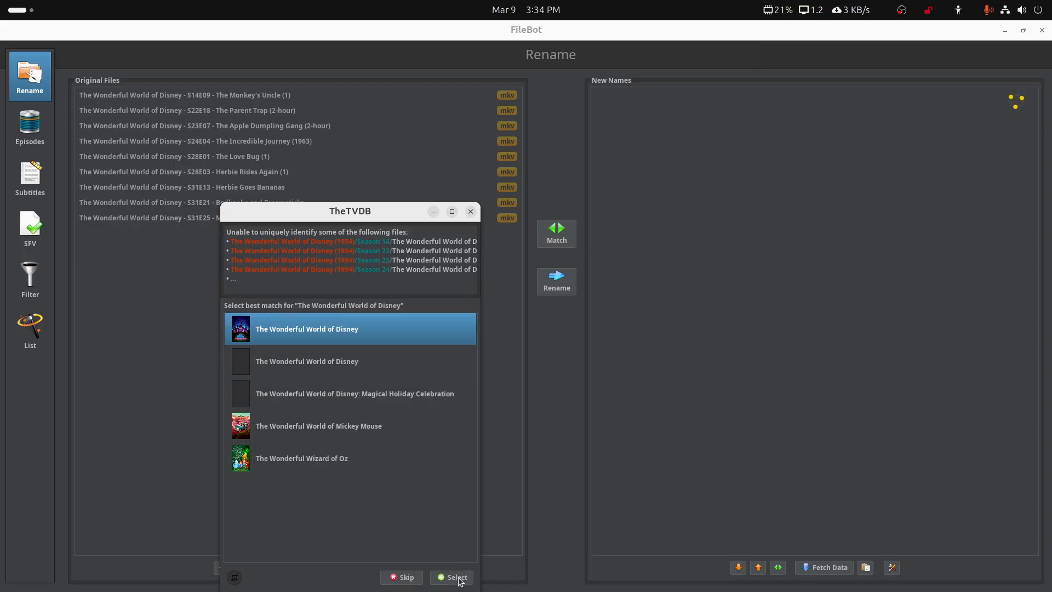
click(458, 578)
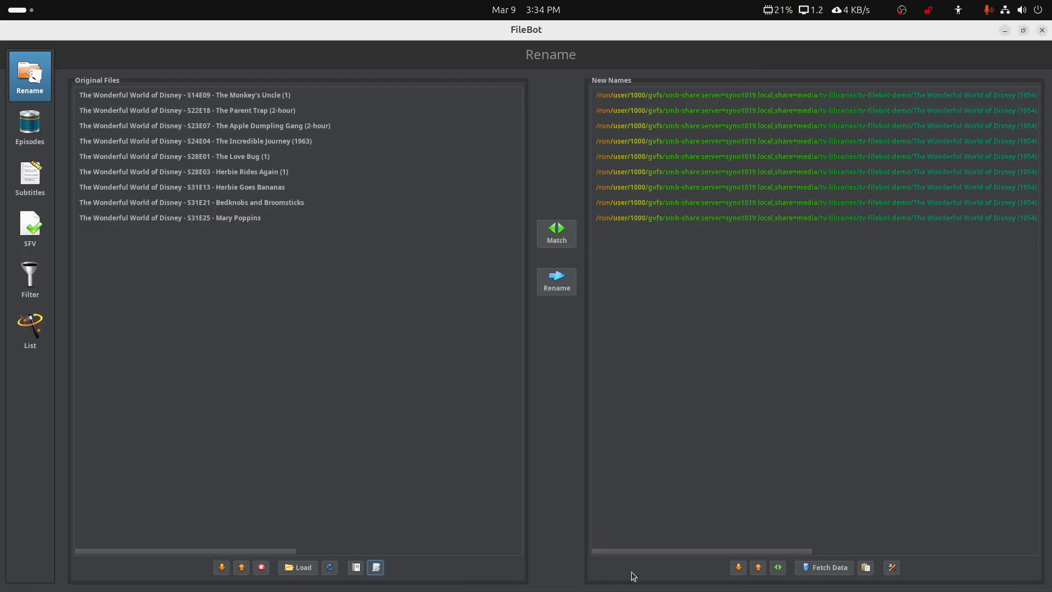
drag(641, 551, 854, 541)
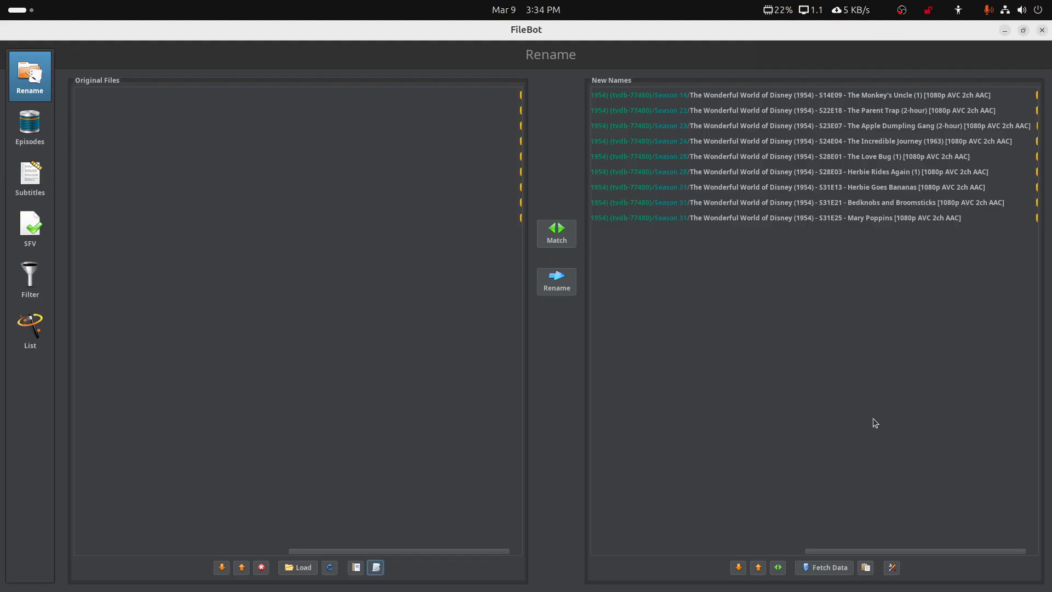
drag(909, 548, 929, 522)
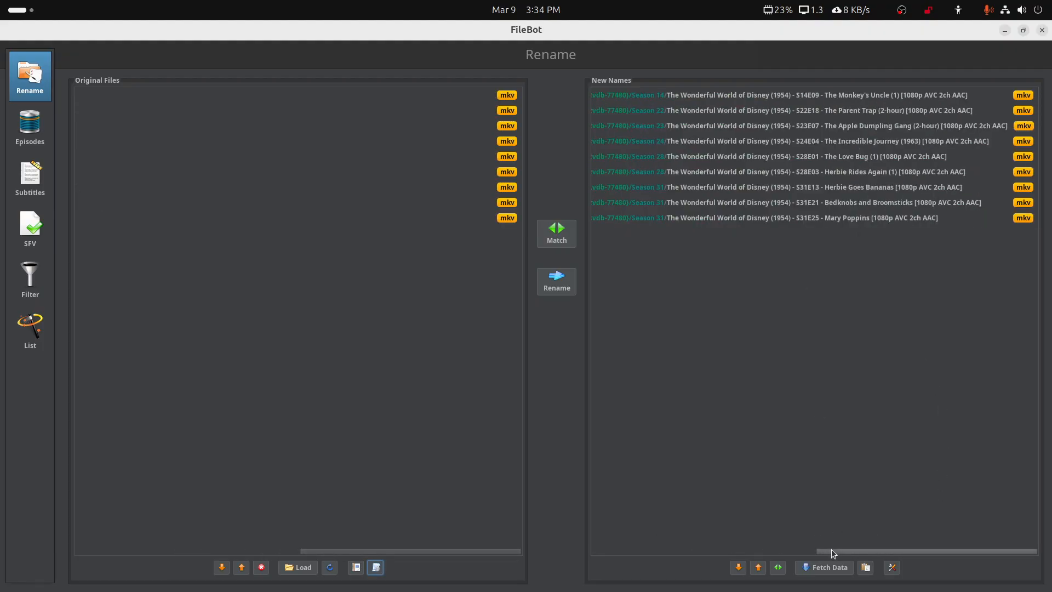
drag(830, 548, 500, 528)
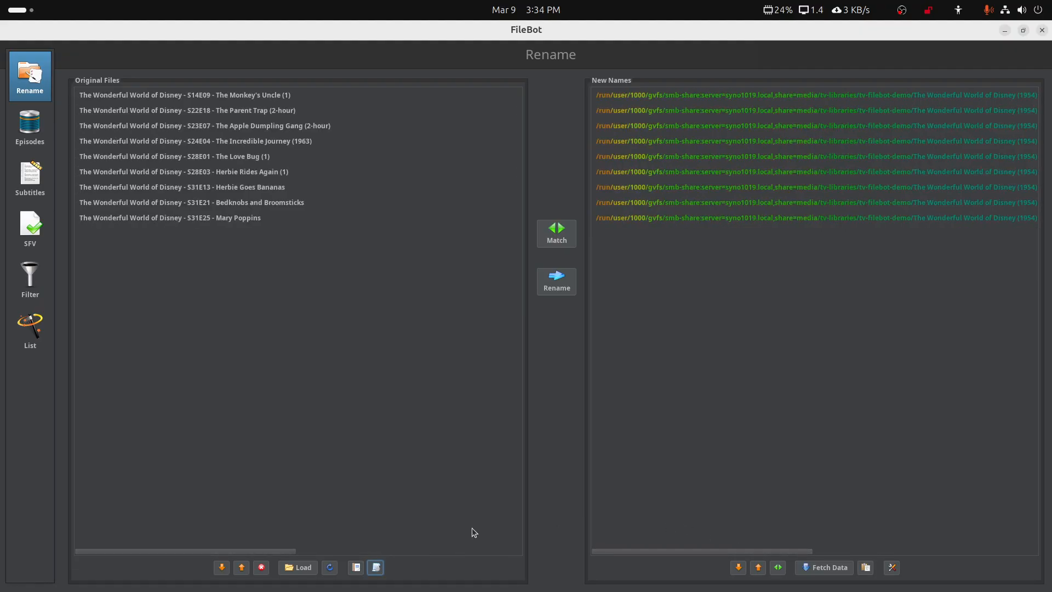
click(560, 283)
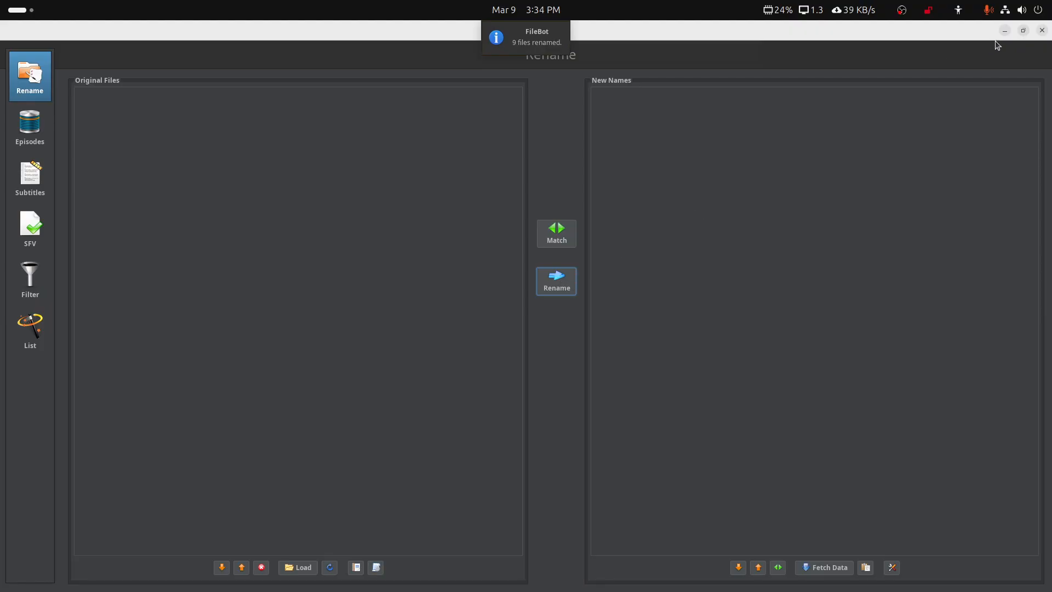
click(1041, 32)
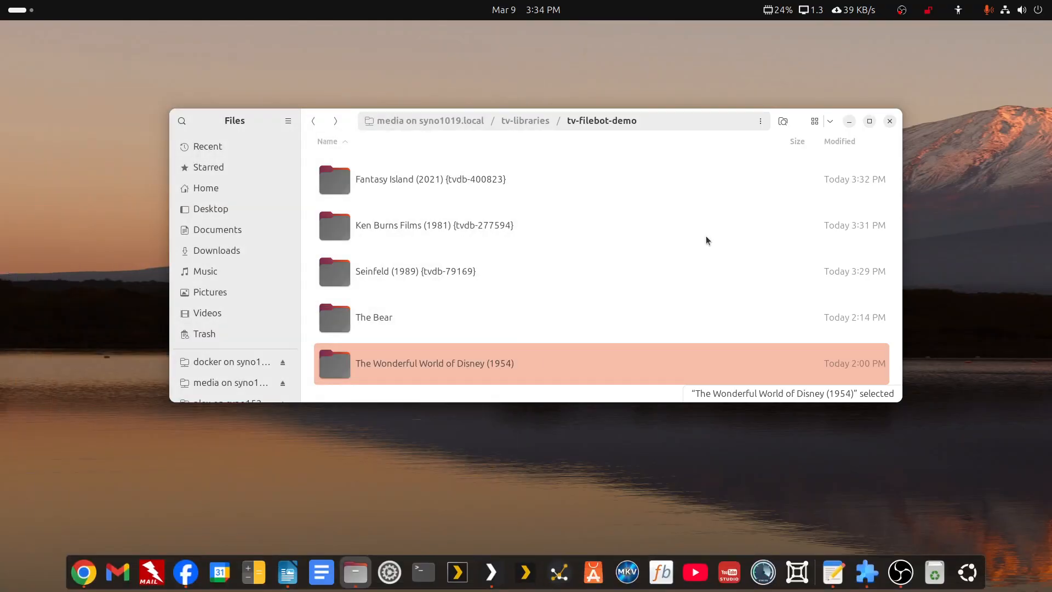
- Check the split episode files in The Bear folder, return to tv-filebot-demo and open The Bear with FileBot
double_click(378, 322)
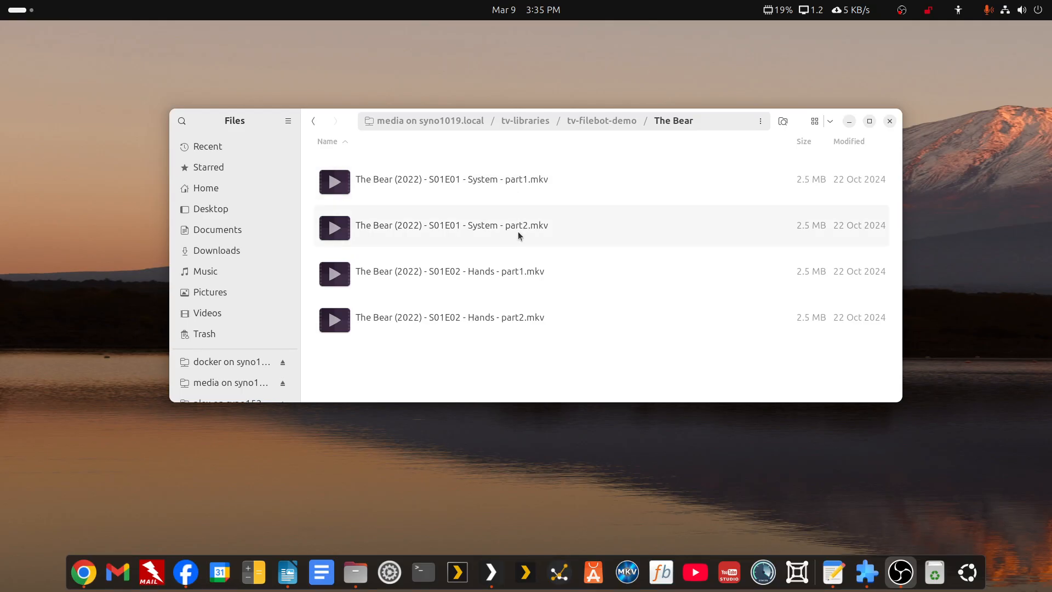
click(314, 121)
right_click(377, 318)
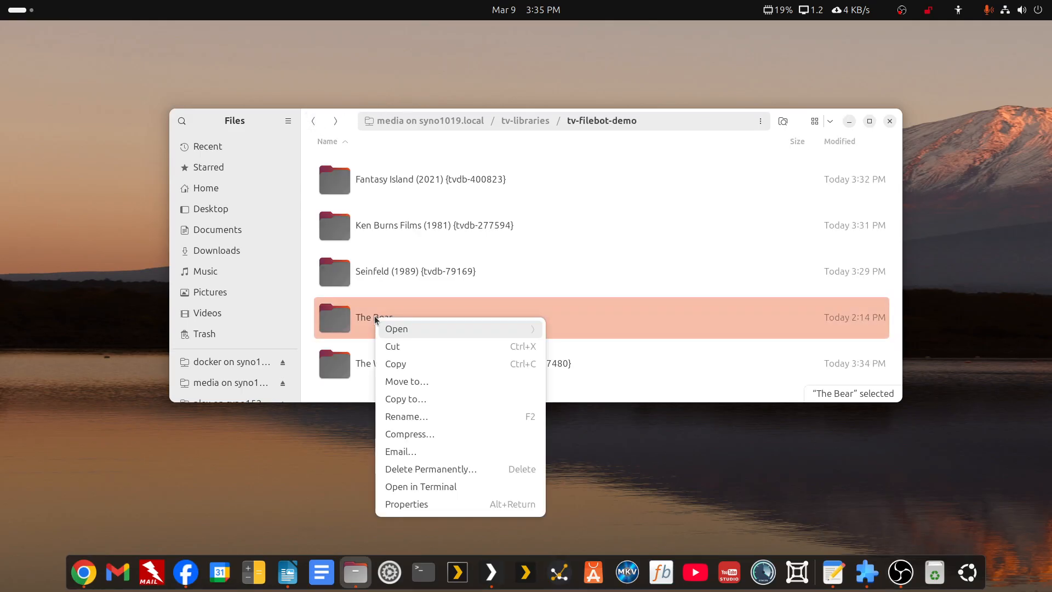
click(394, 330)
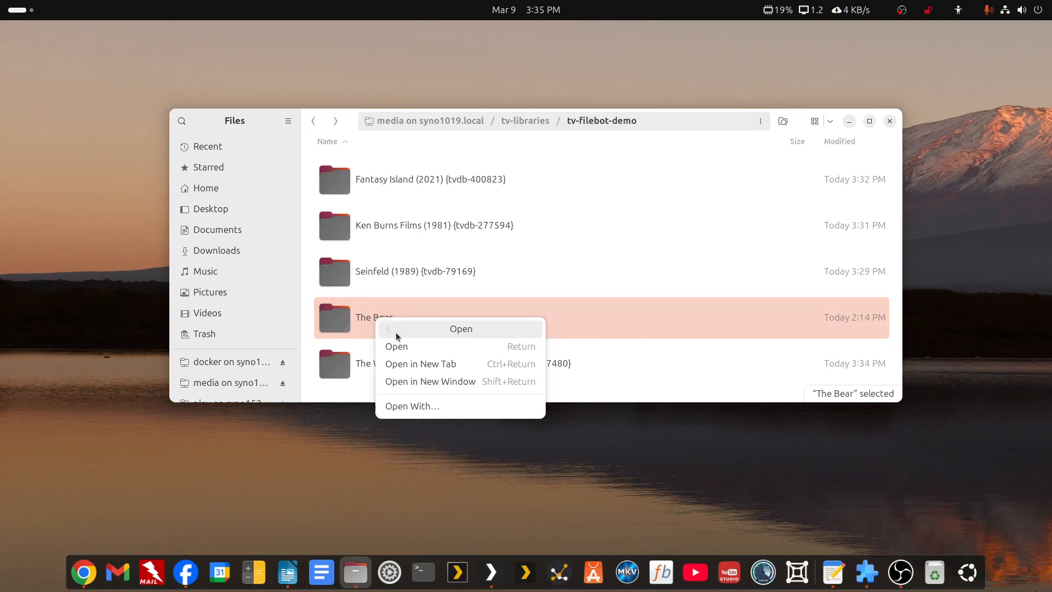
click(411, 399)
click(472, 228)
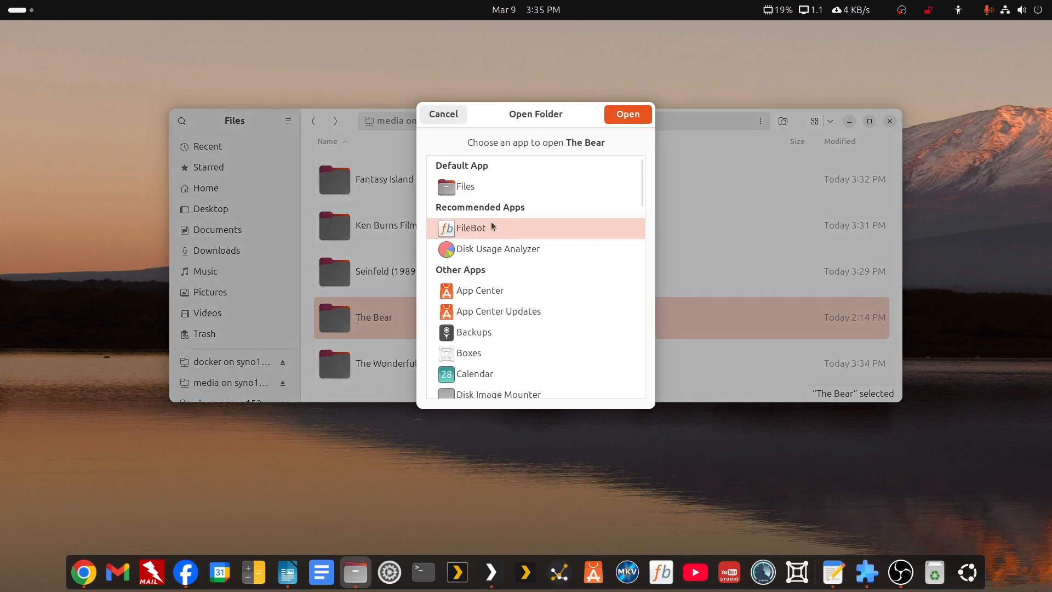
click(629, 113)
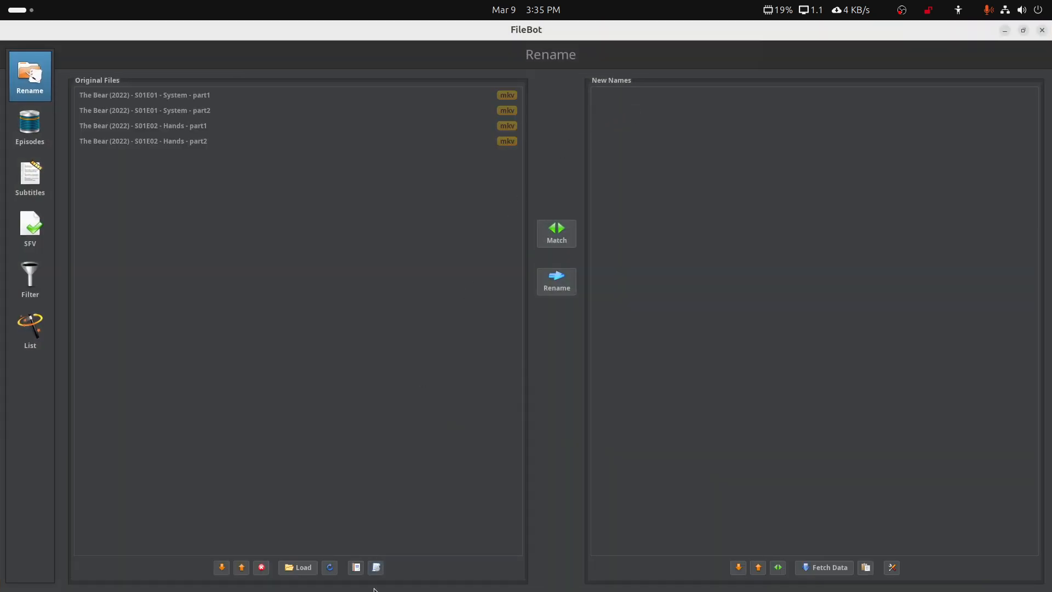
- Apply the "2 - TV Series - TVDB Structure By Airdate for pt1 split file names" preset with The Bear match and review the proposed names
click(375, 567)
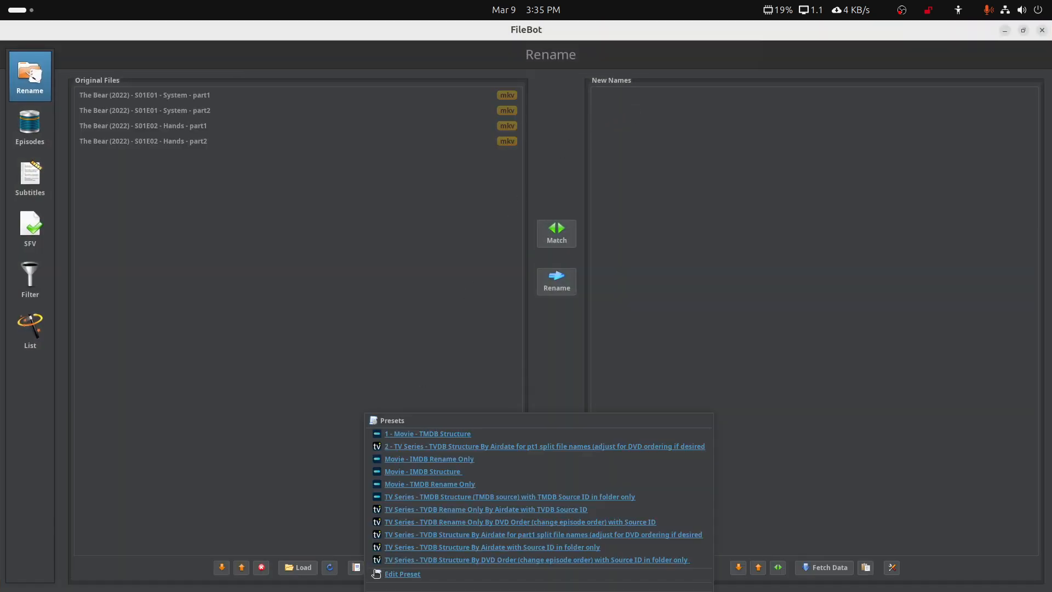
click(439, 446)
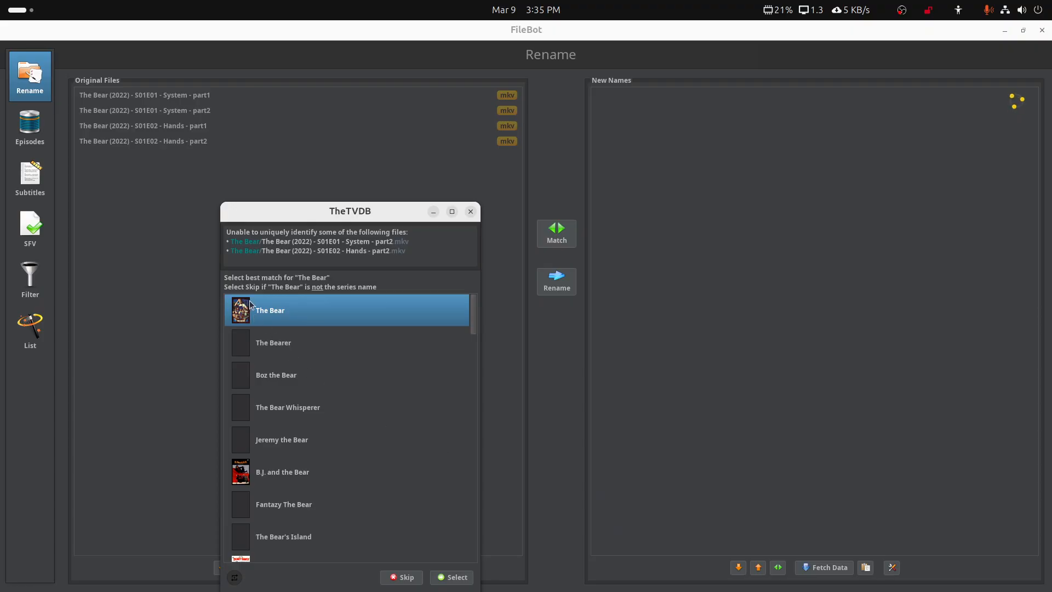
mouse_move(252, 310)
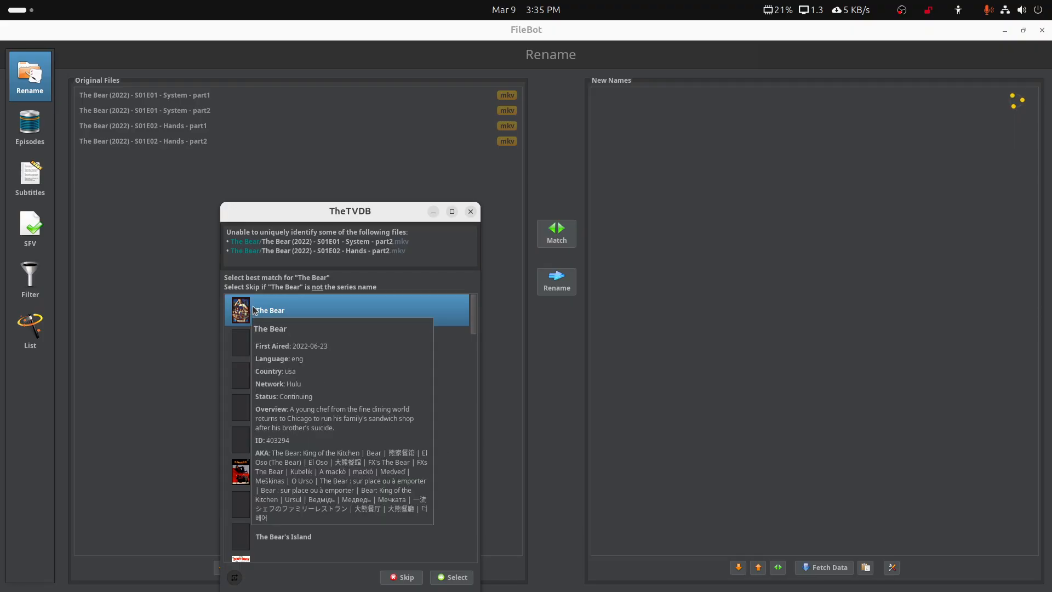
click(454, 579)
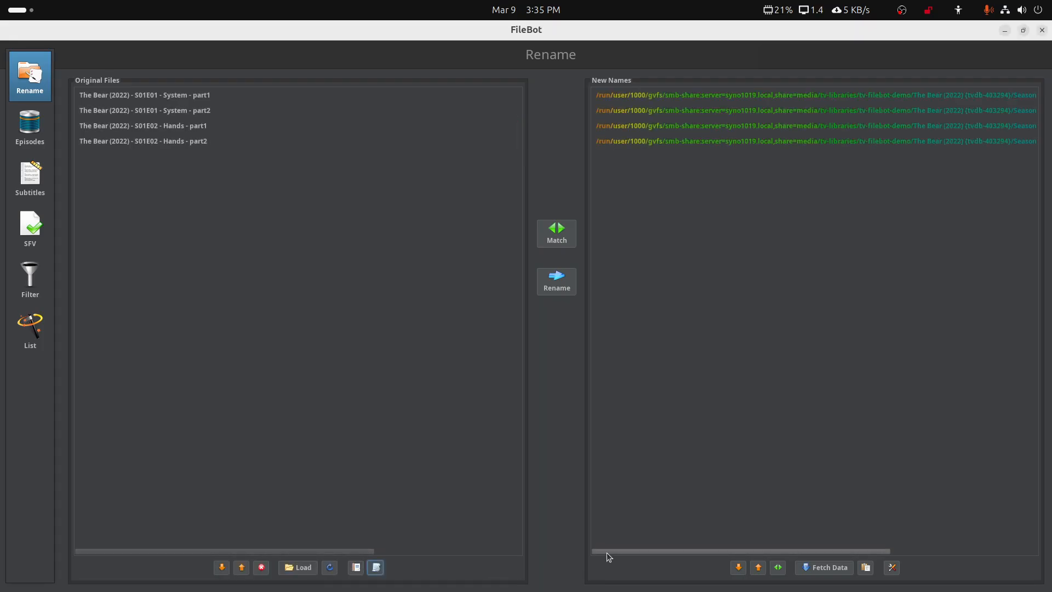
drag(607, 552, 768, 511)
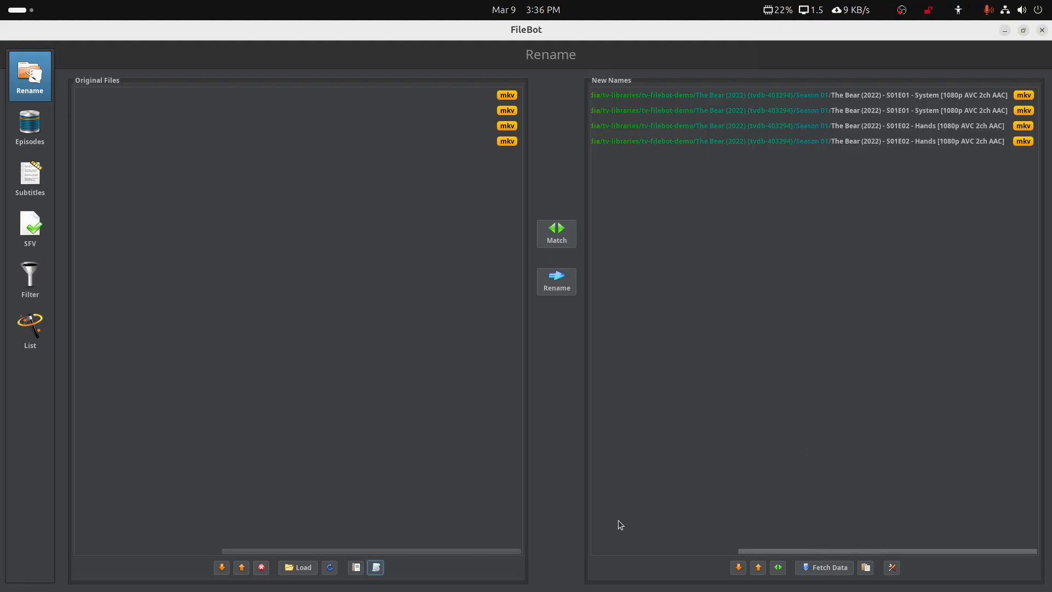
- Compare the pt1 split preset's expression with the file names in The Bear folder, then close the preset editor and FileBot
click(377, 568)
click(397, 574)
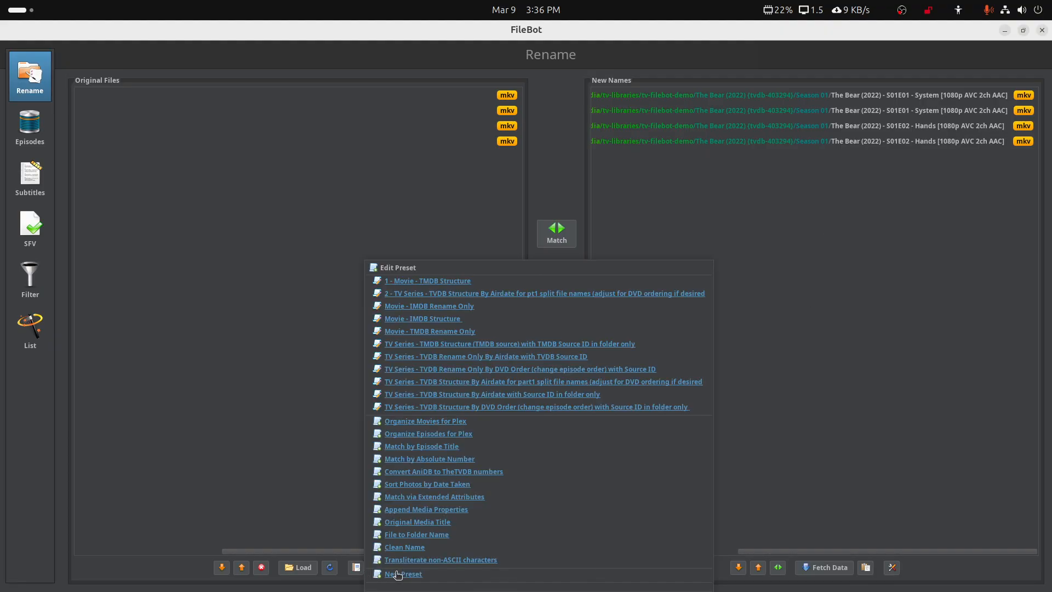
click(443, 294)
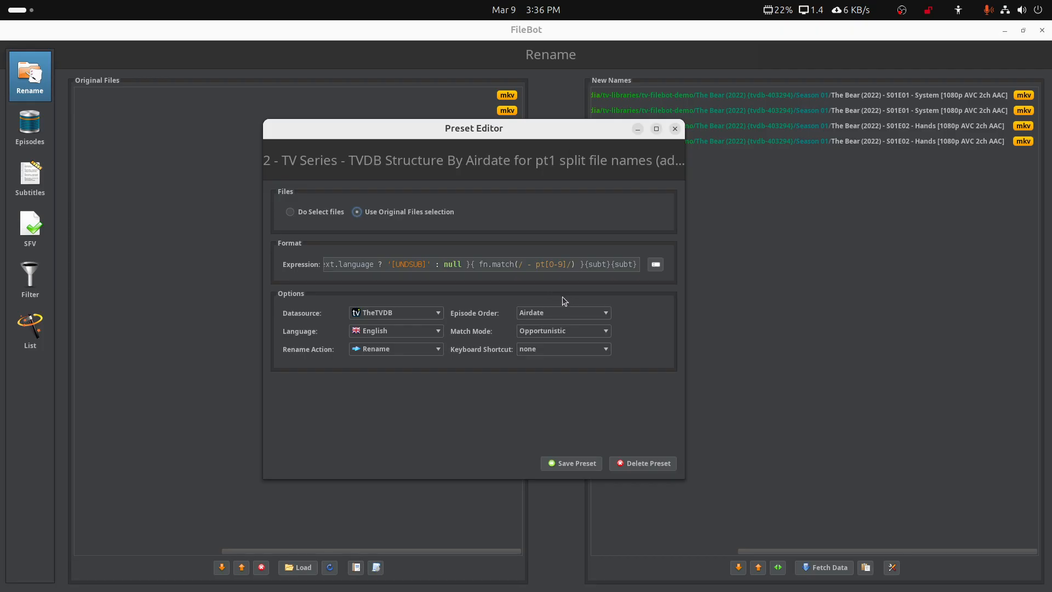
mouse_move(496, 591)
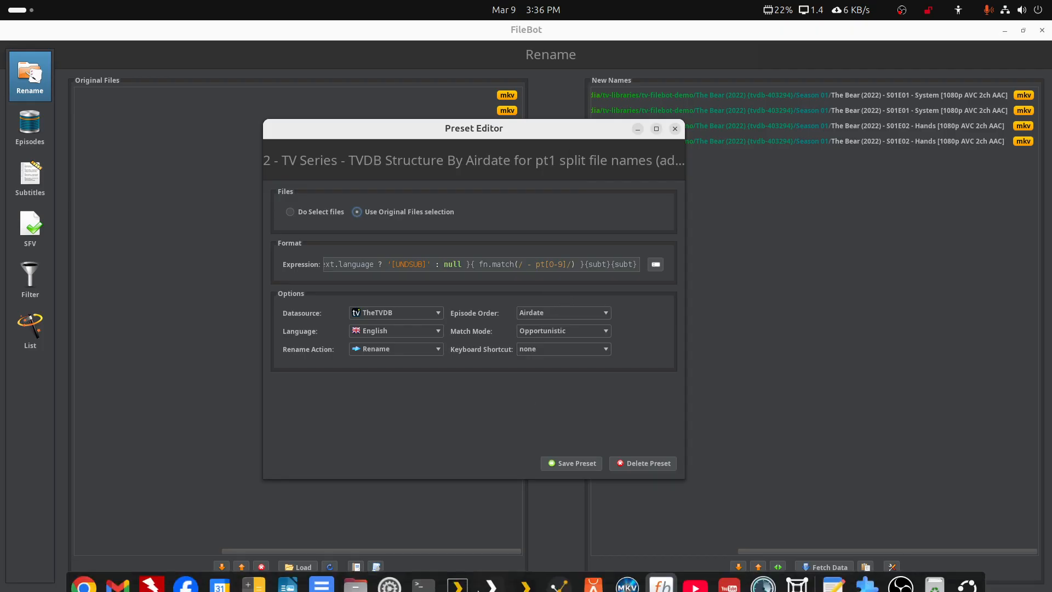
click(360, 579)
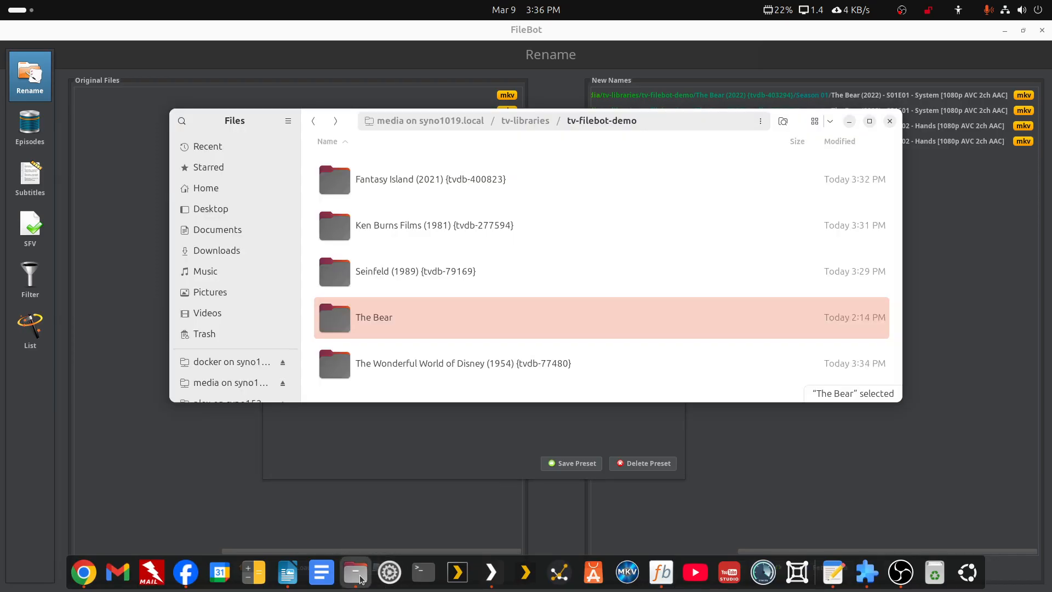
double_click(379, 317)
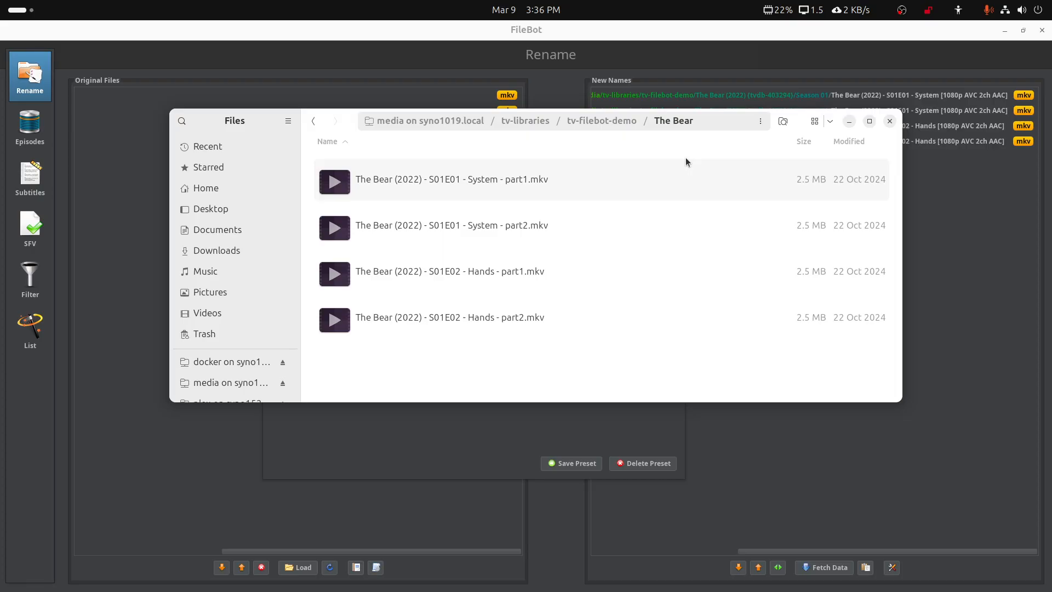
click(1041, 30)
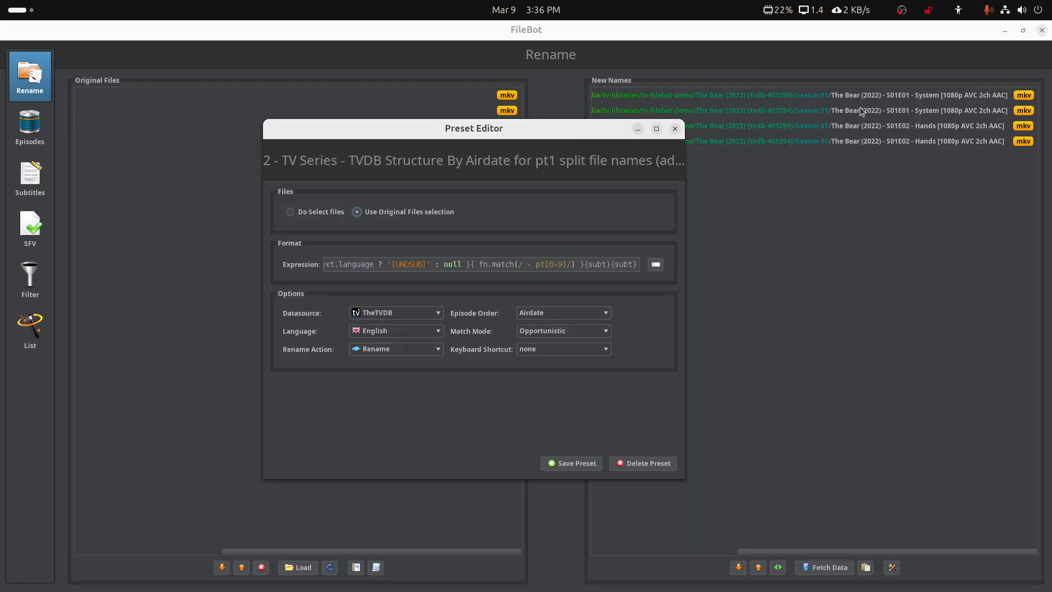
click(674, 128)
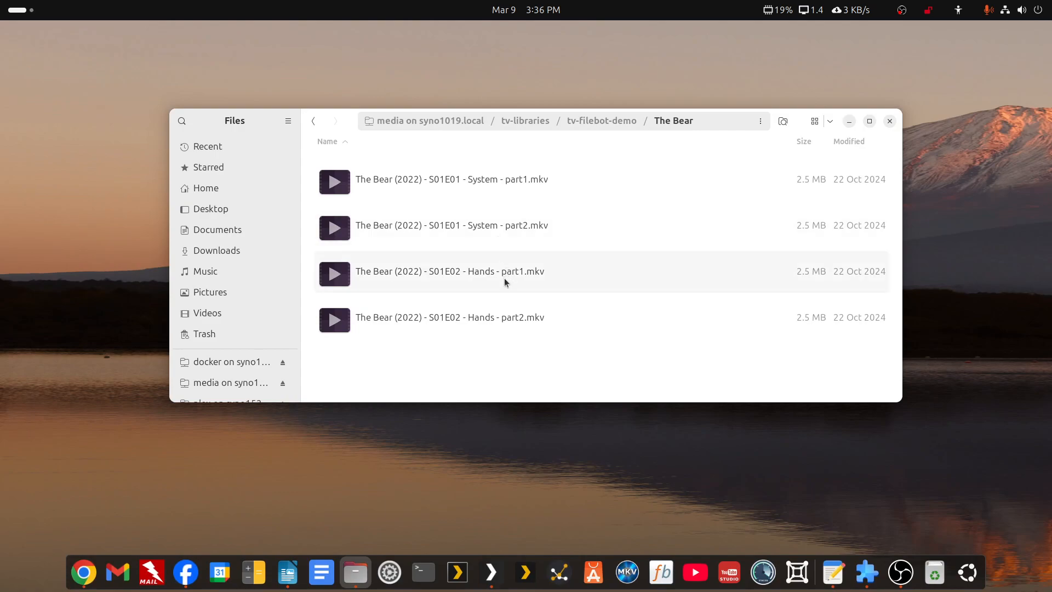
- Batch rename the four episode files in The Bear folder, replacing "part" with "pt"
key(Down)
key(Up)
key(Down)
key(shift+Down)
key(shift+Down)
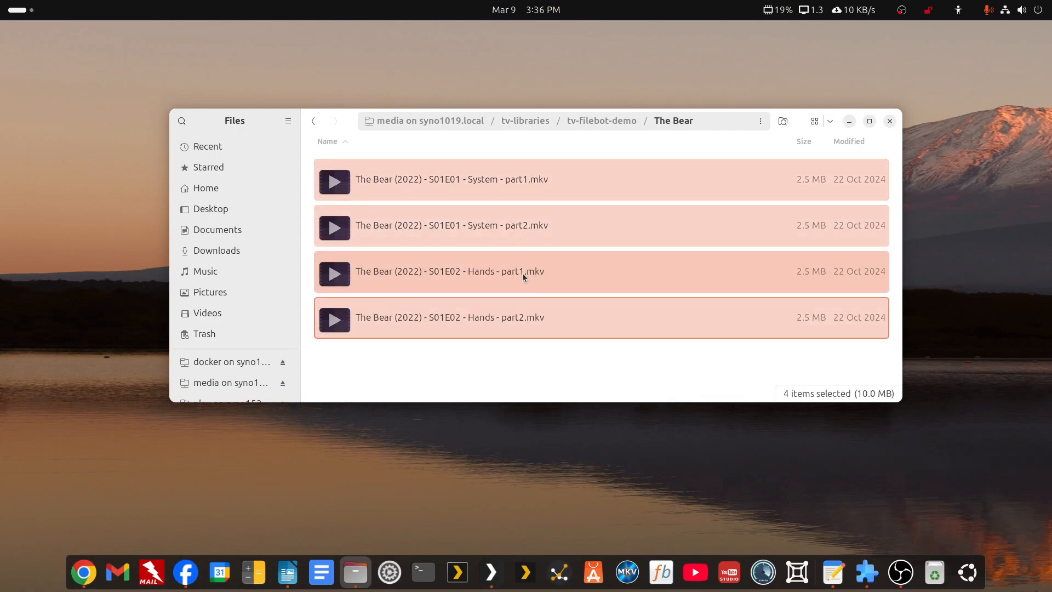
right_click(522, 274)
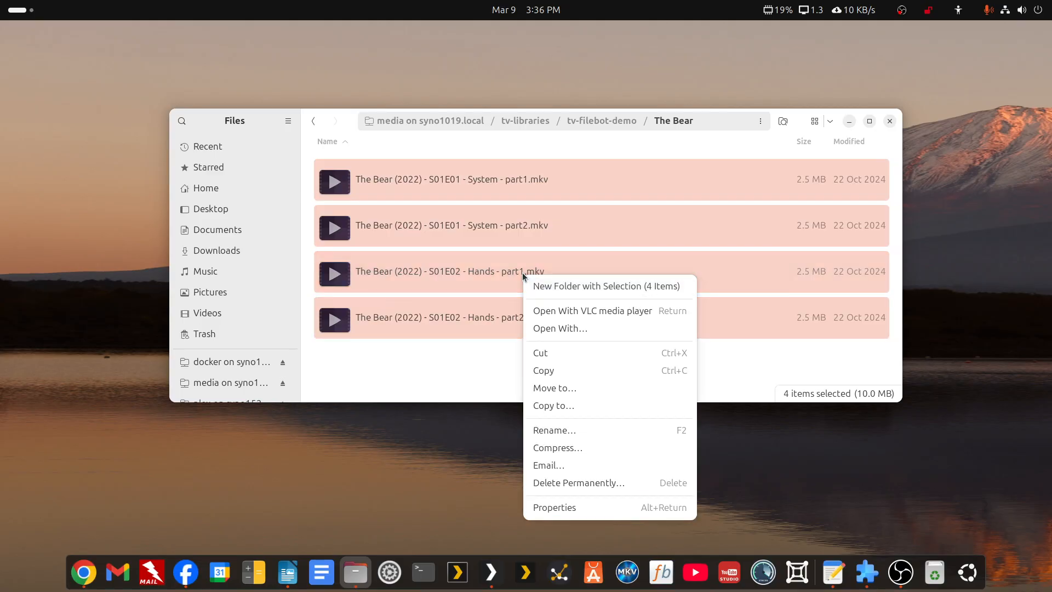
click(554, 433)
click(555, 145)
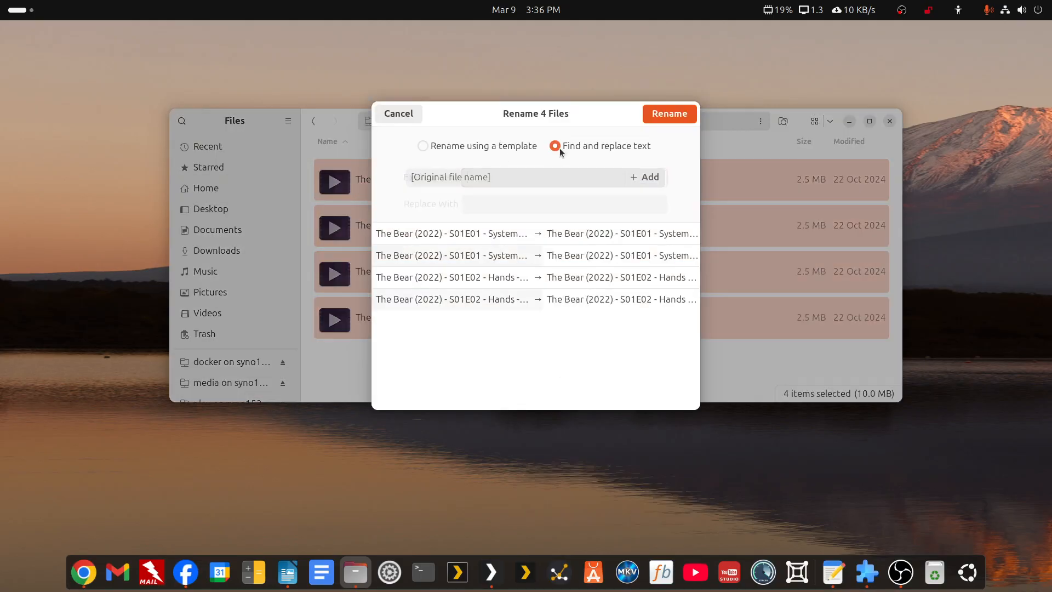
drag(704, 266, 969, 282)
text(part)
click(634, 197)
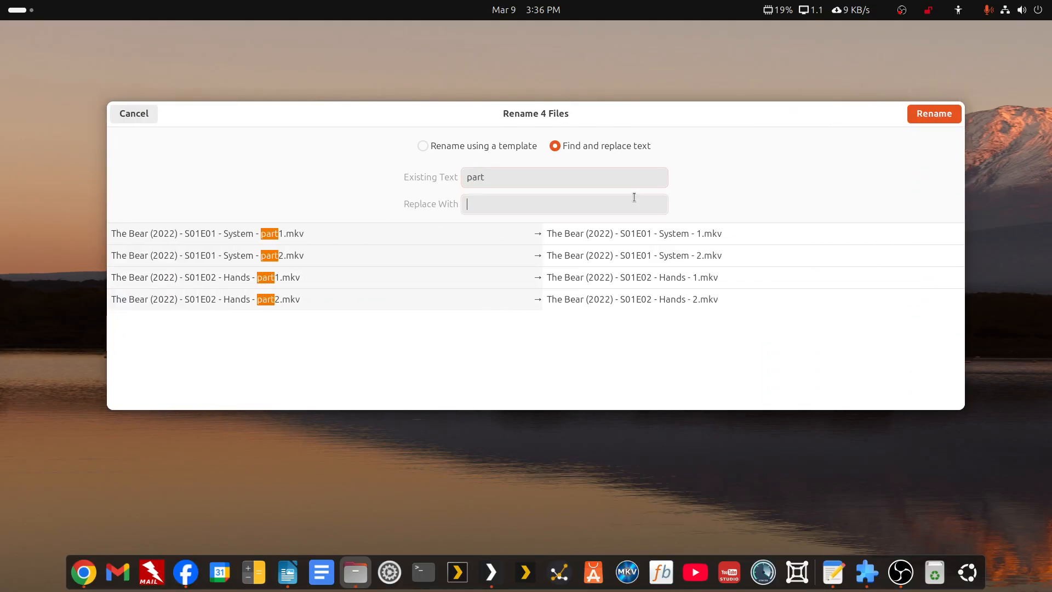
text(pt)
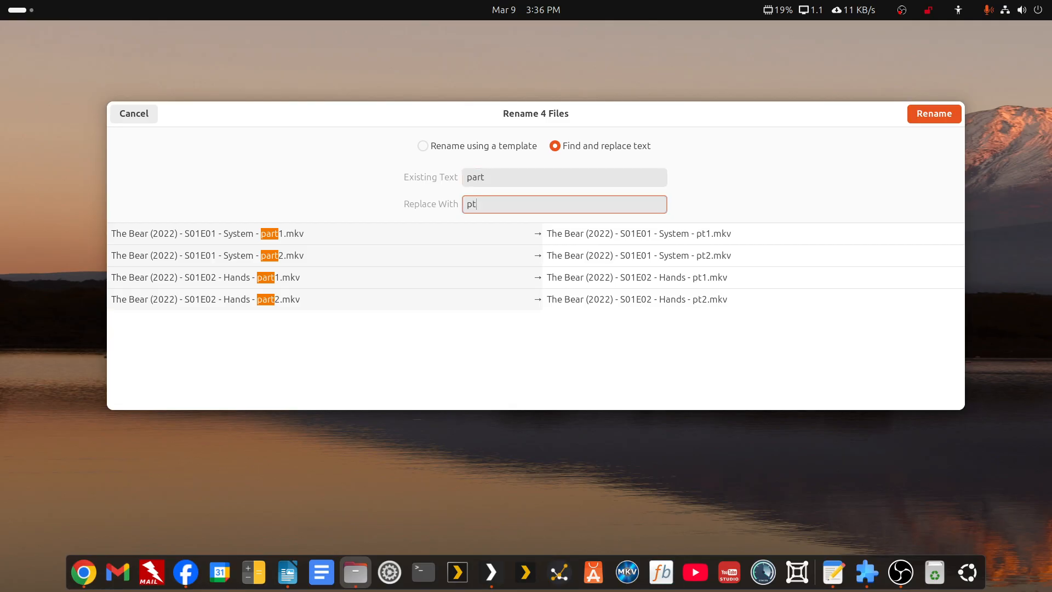
click(923, 115)
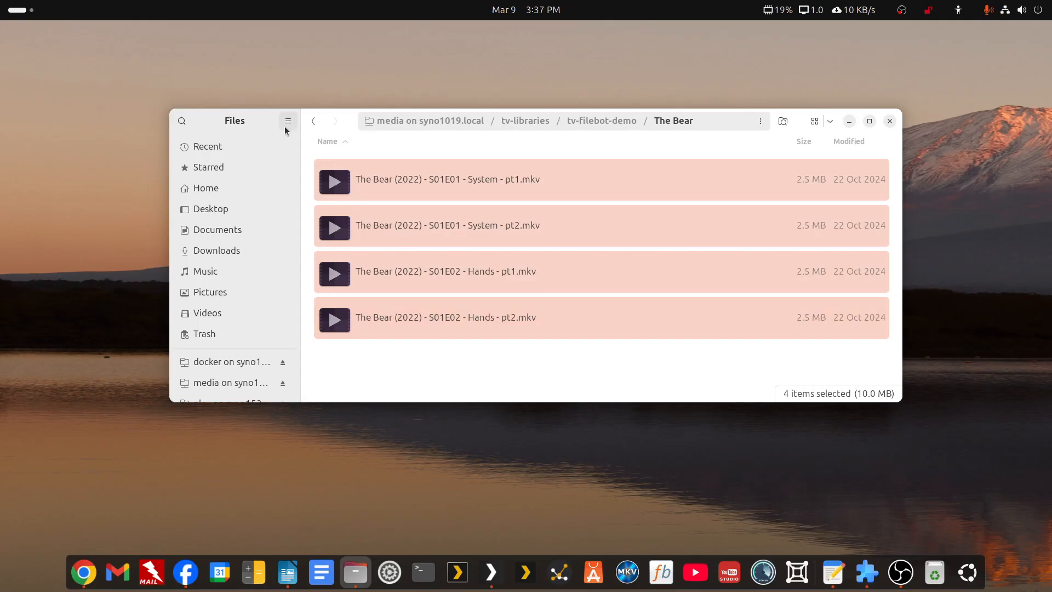
- Return to the tv-filebot-demo folder and open The Bear folder with FileBot
click(313, 121)
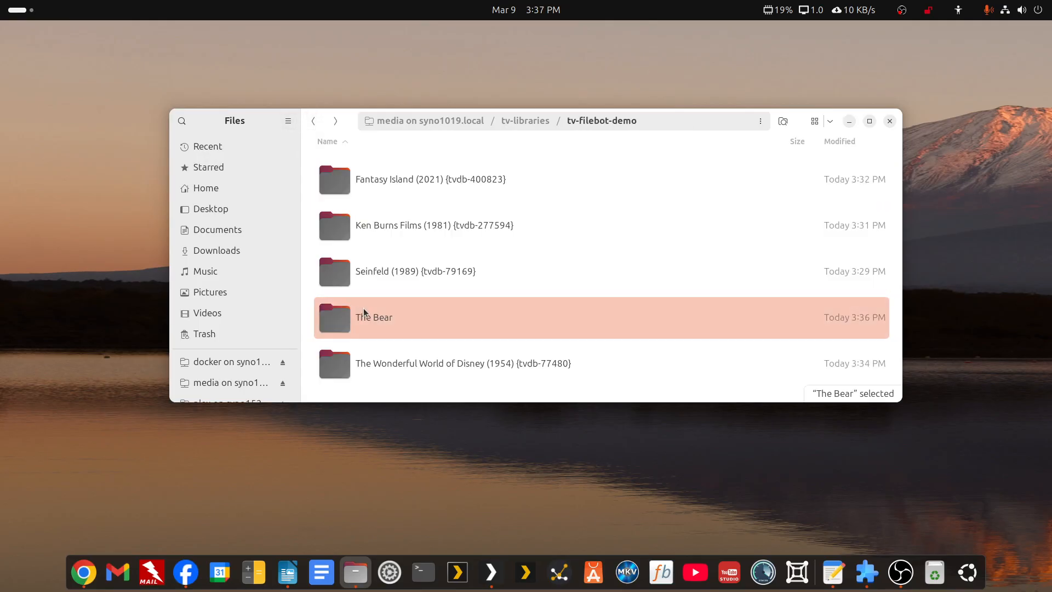
right_click(366, 310)
click(397, 323)
click(406, 399)
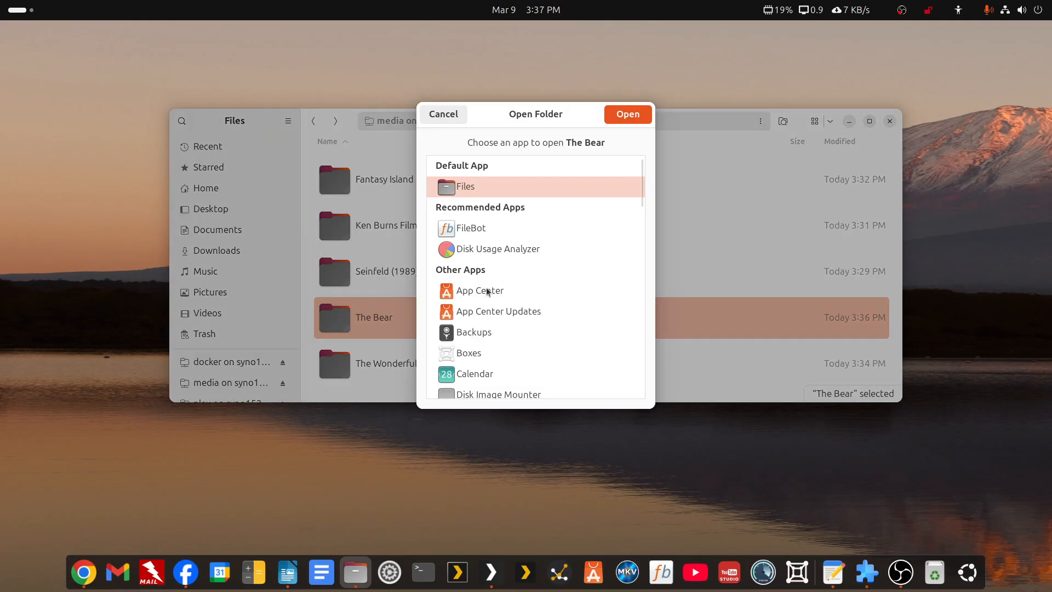
click(471, 229)
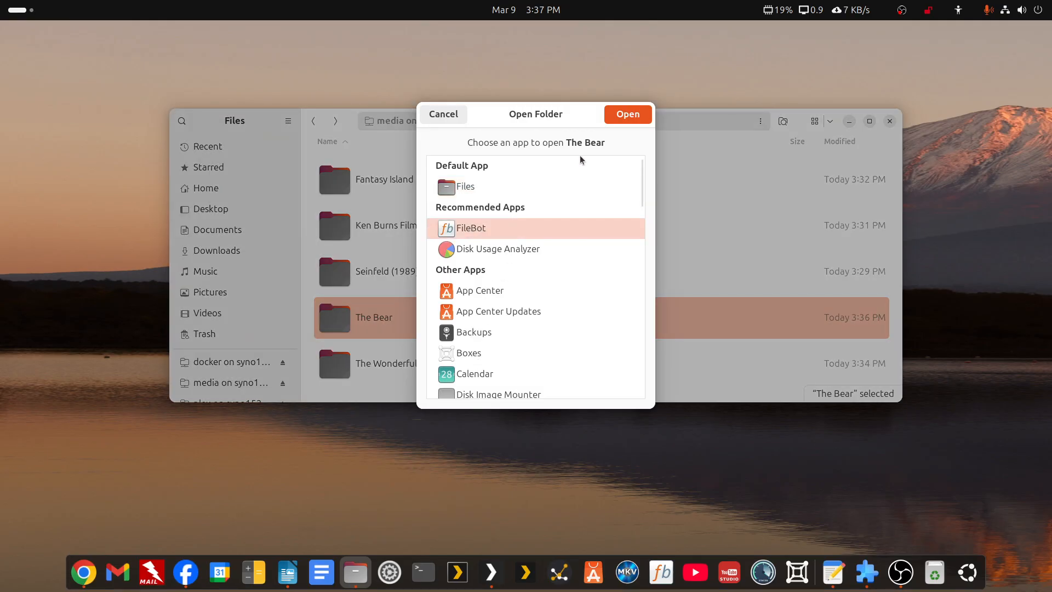
click(623, 120)
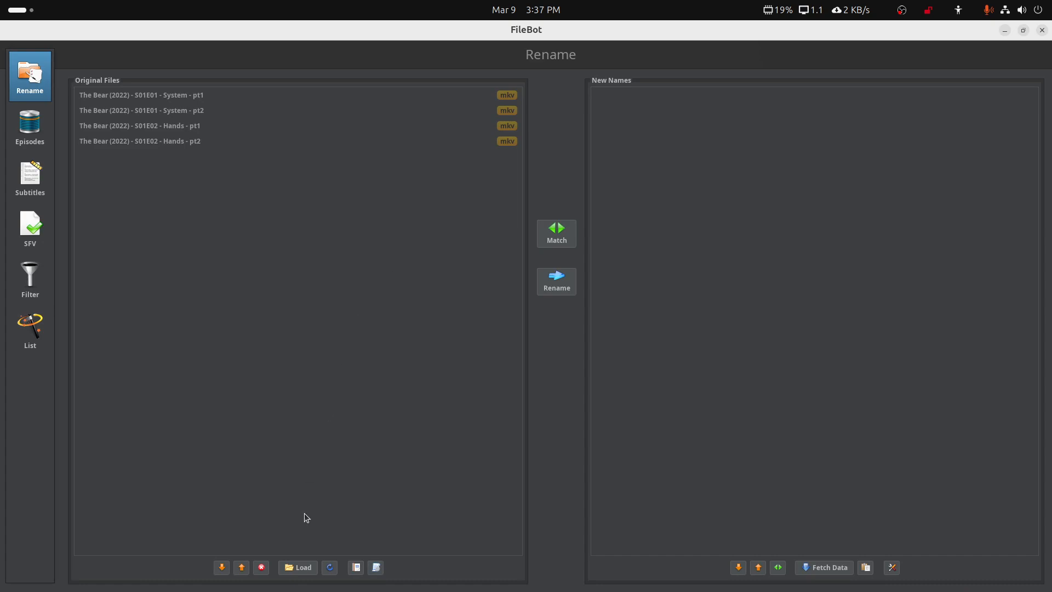
- Apply the "2 - TV Series - TVDB Structure By Airdate for pt1 split file names" preset with The Bear match, rename all files and close FileBot
click(376, 567)
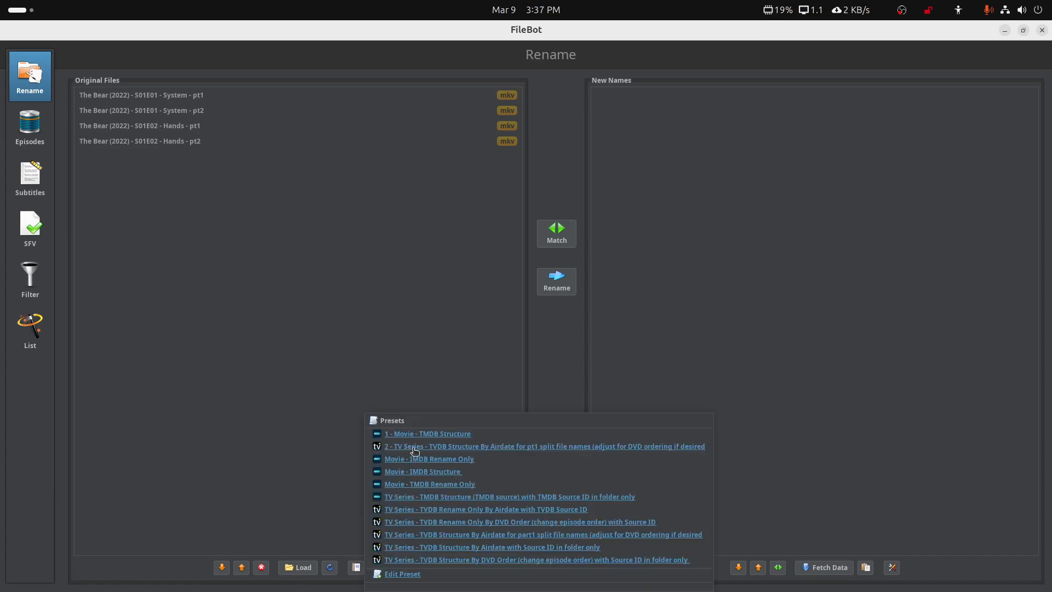
click(415, 451)
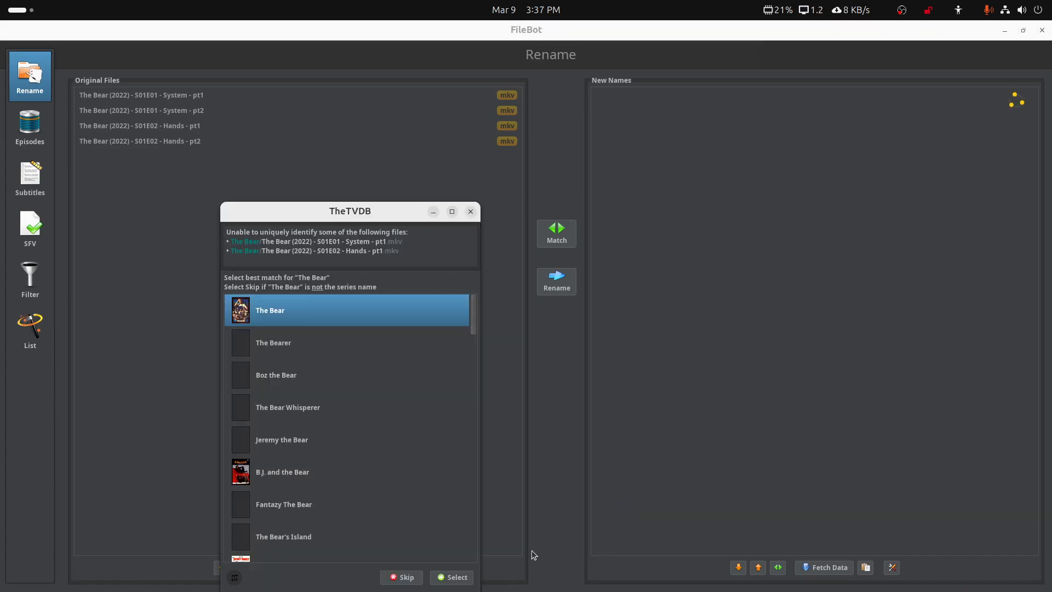
click(446, 576)
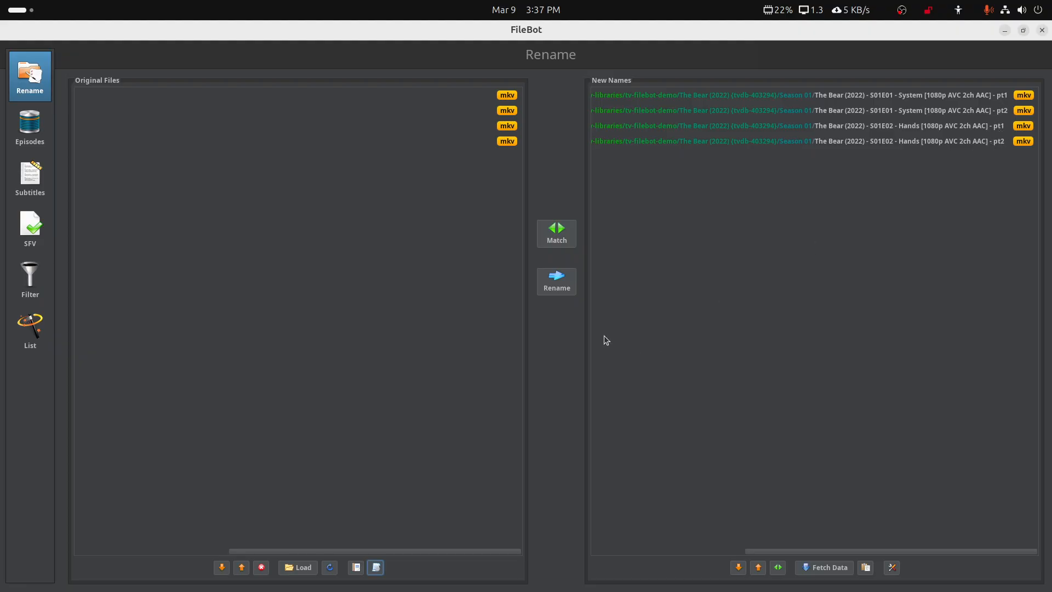
click(556, 281)
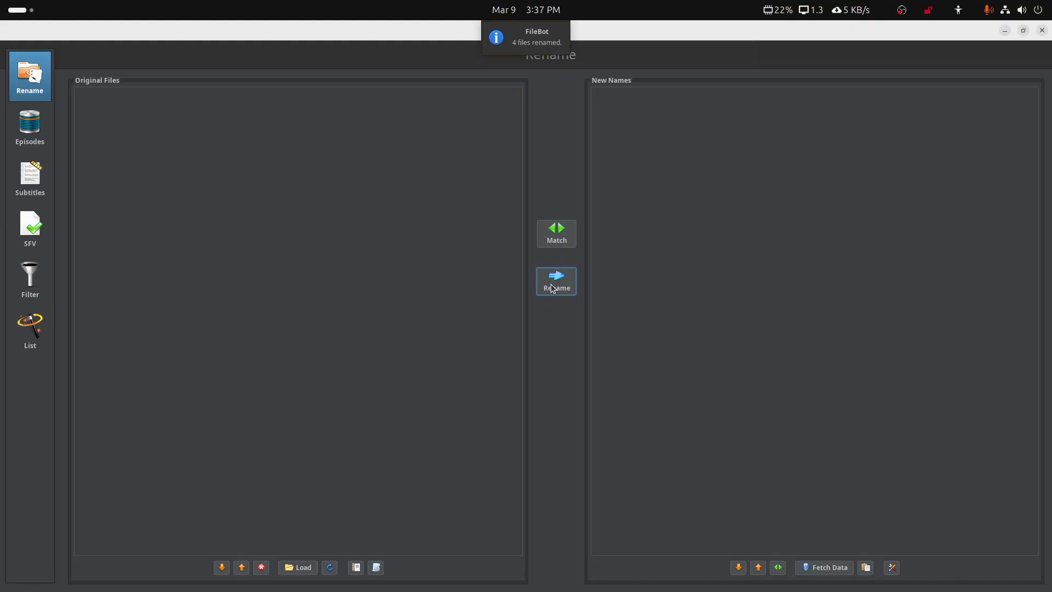
click(1040, 32)
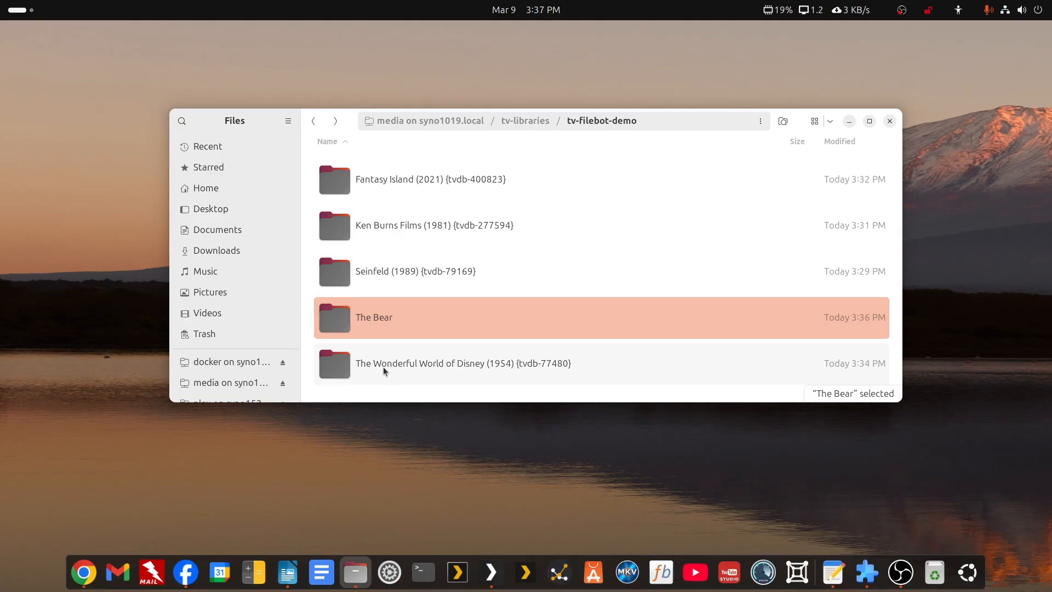
click(379, 273)
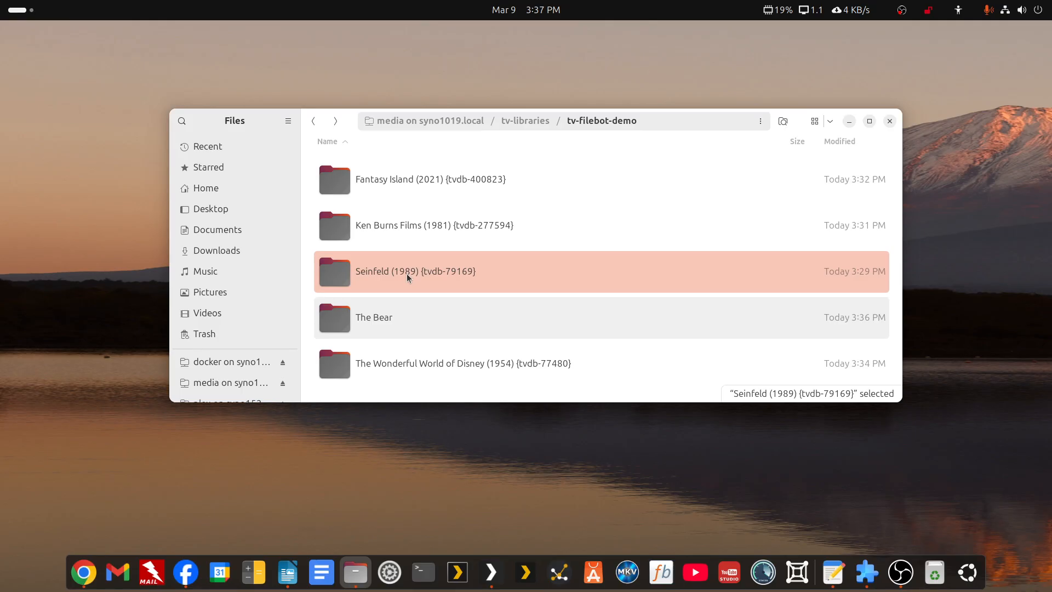
- Switch to Plex and start a new TV Shows library named "TV Shows - Filebot Demo"
click(491, 572)
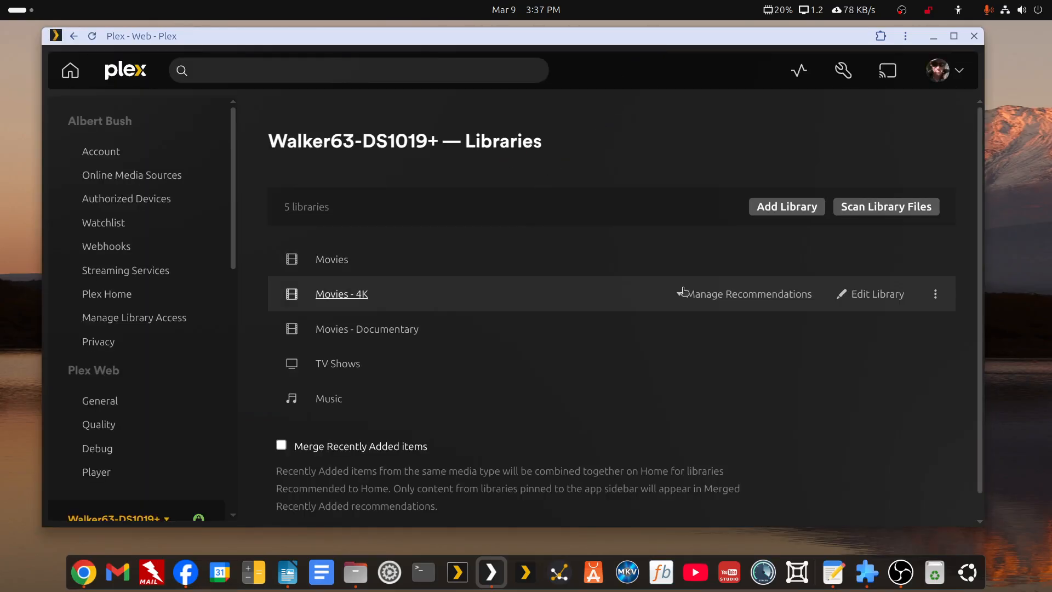
click(799, 213)
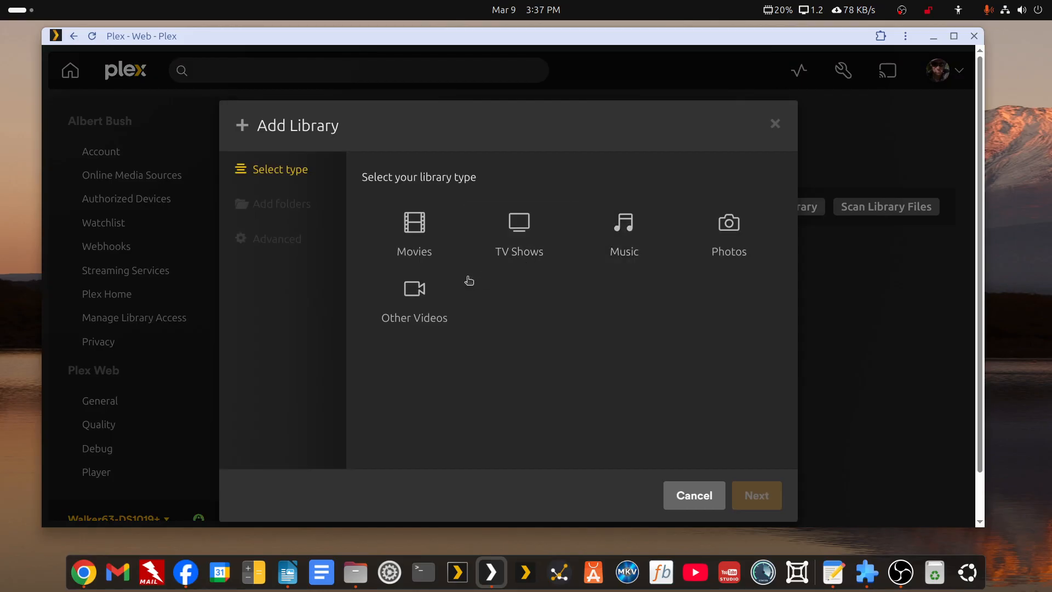
click(481, 228)
click(465, 383)
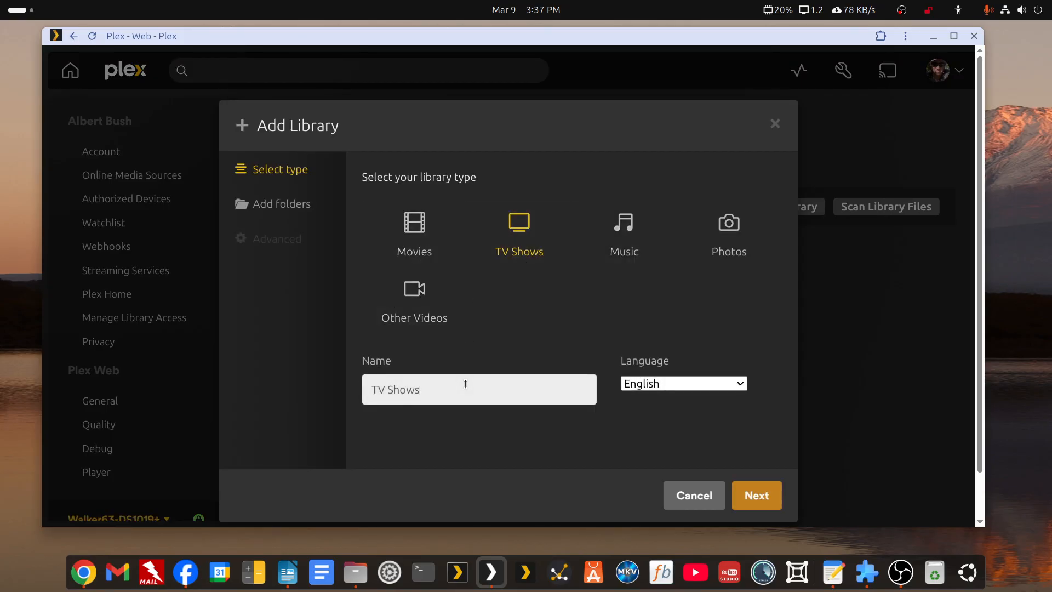
text(- Filebot Demo)
click(735, 484)
- Add the media folder /myplexmedia/tv-libraries/tv-filebot-demo to the new library
click(609, 219)
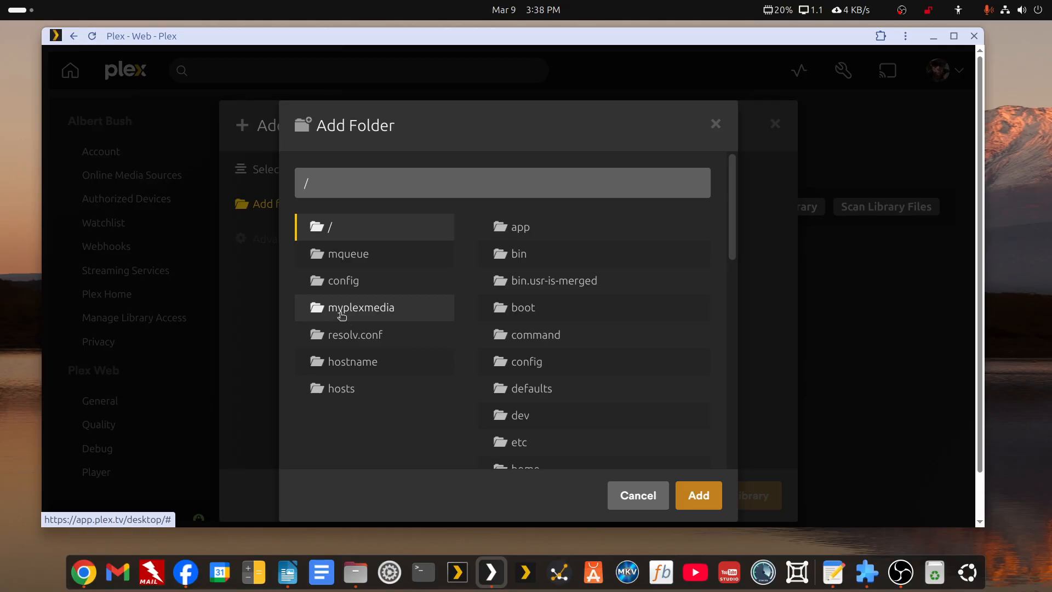
click(373, 310)
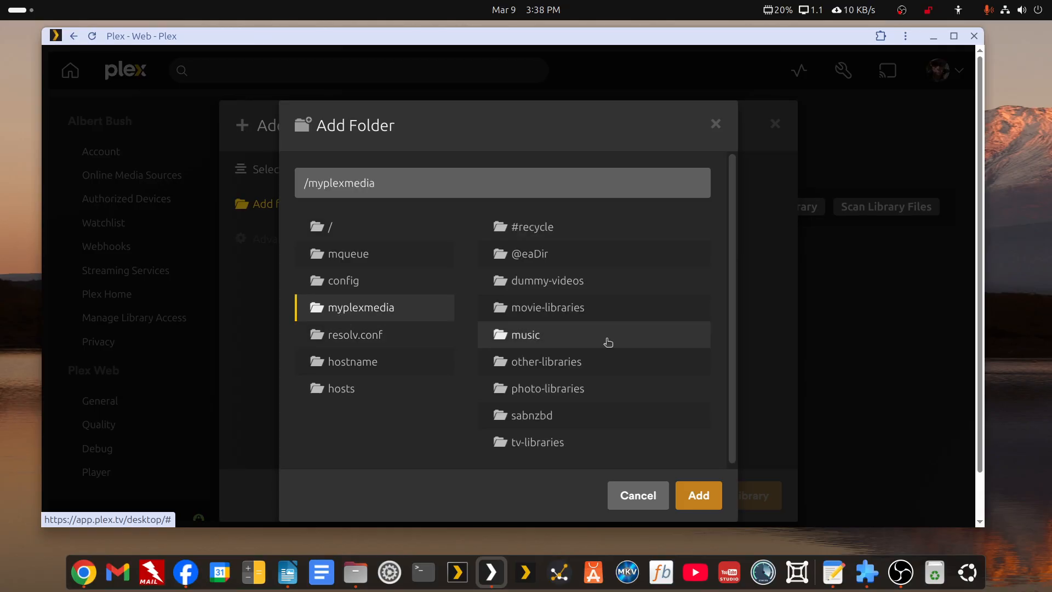
click(544, 440)
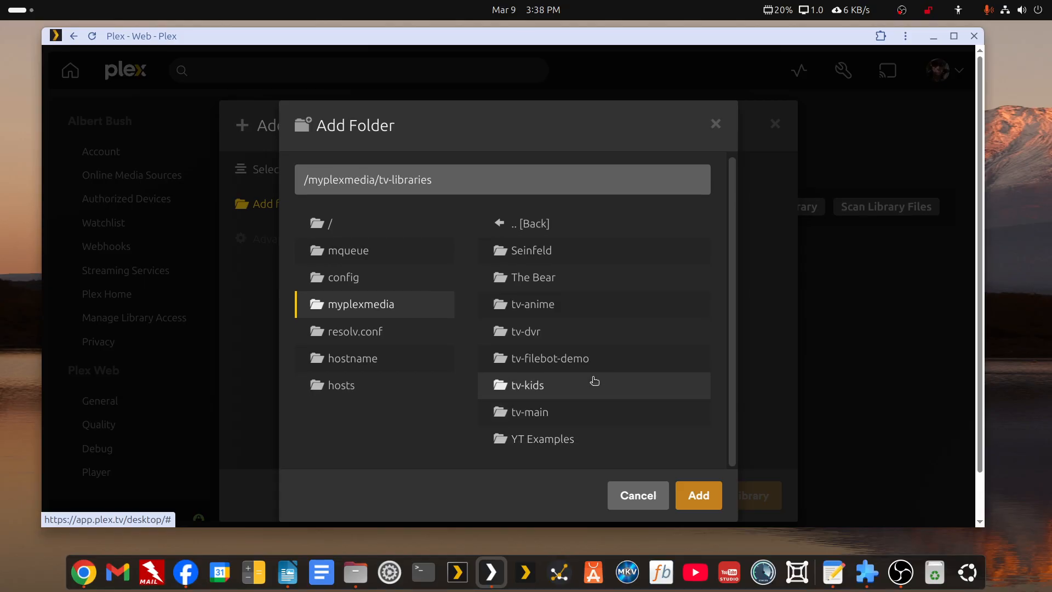
click(564, 359)
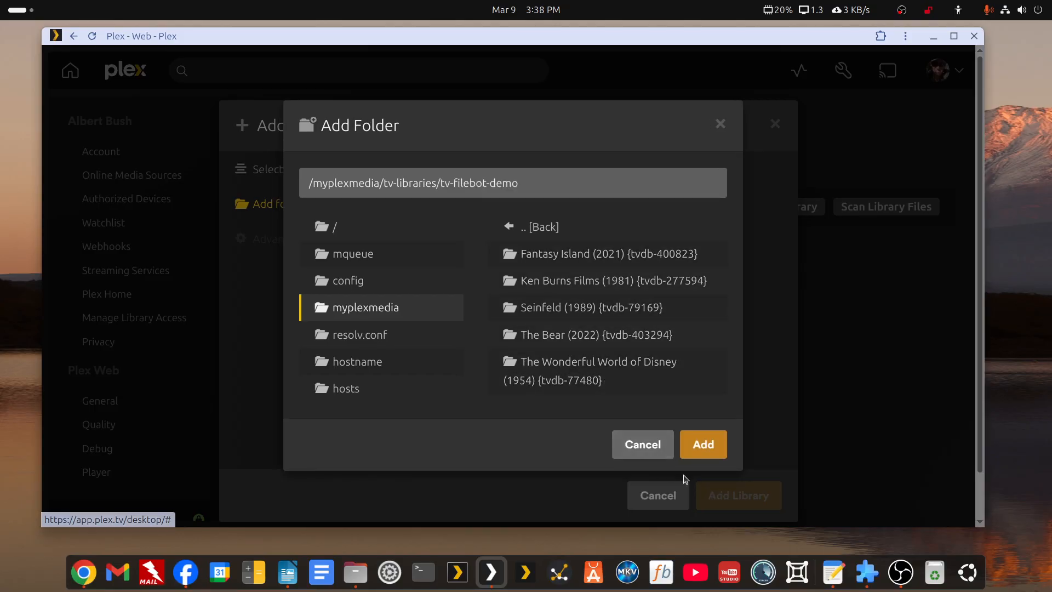
click(699, 450)
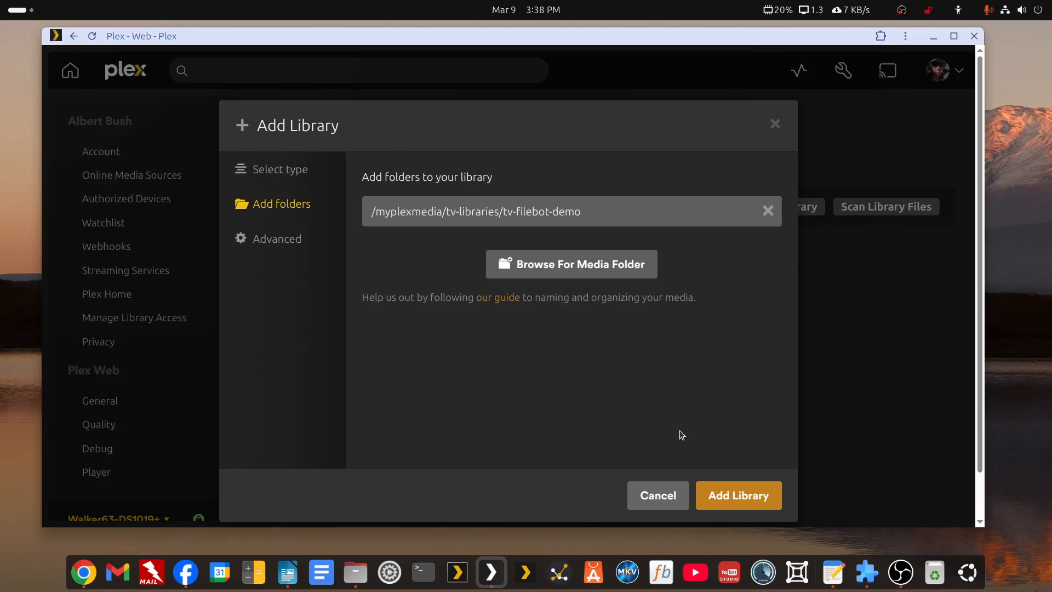
- Set the library's advanced episode ordering to TheTVDB and create the library
click(287, 244)
scroll(590, 366, down, 5)
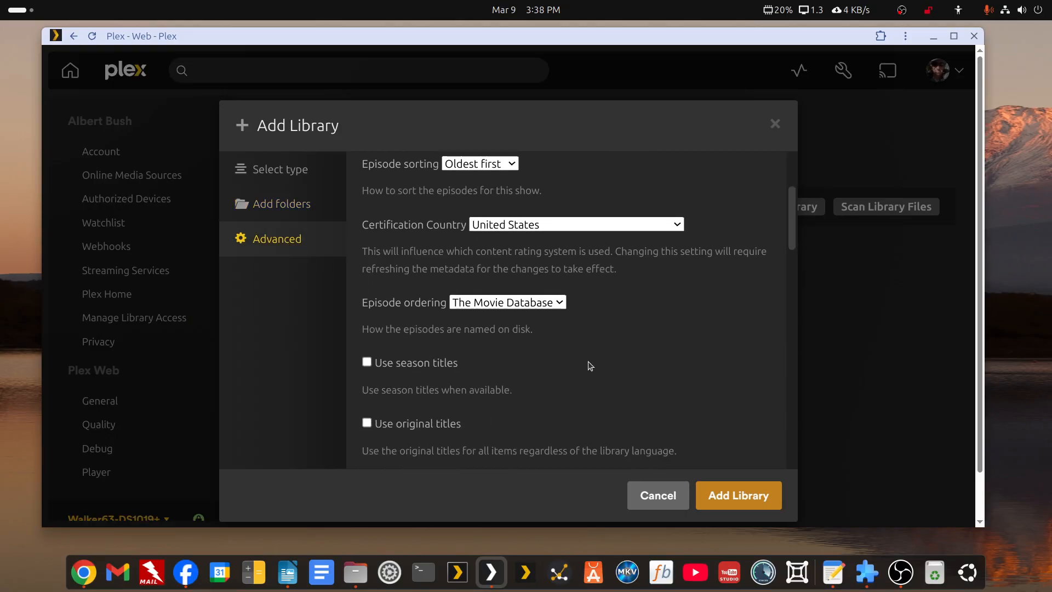
click(559, 304)
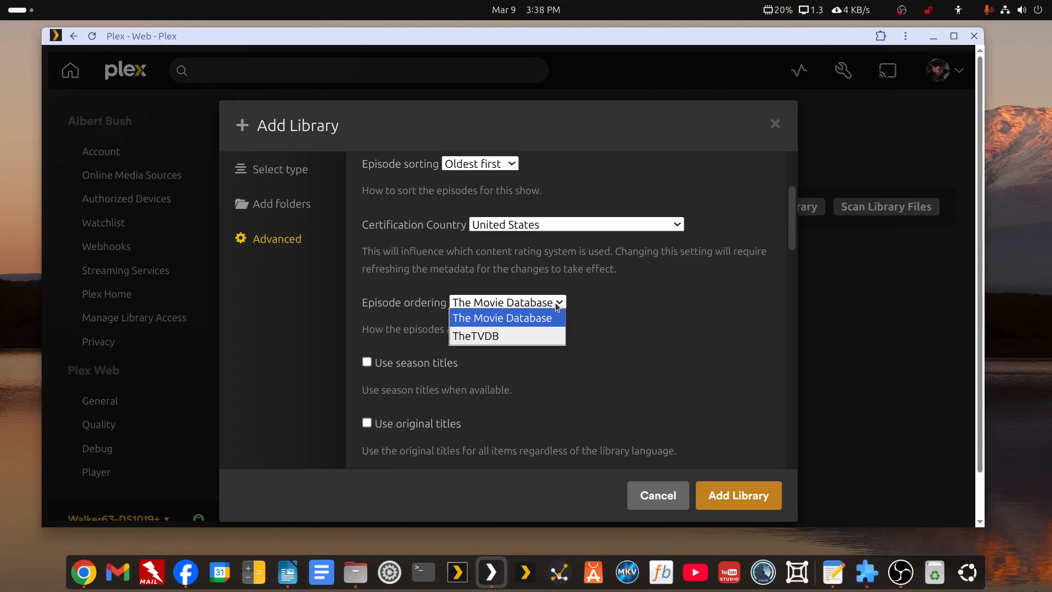
click(514, 336)
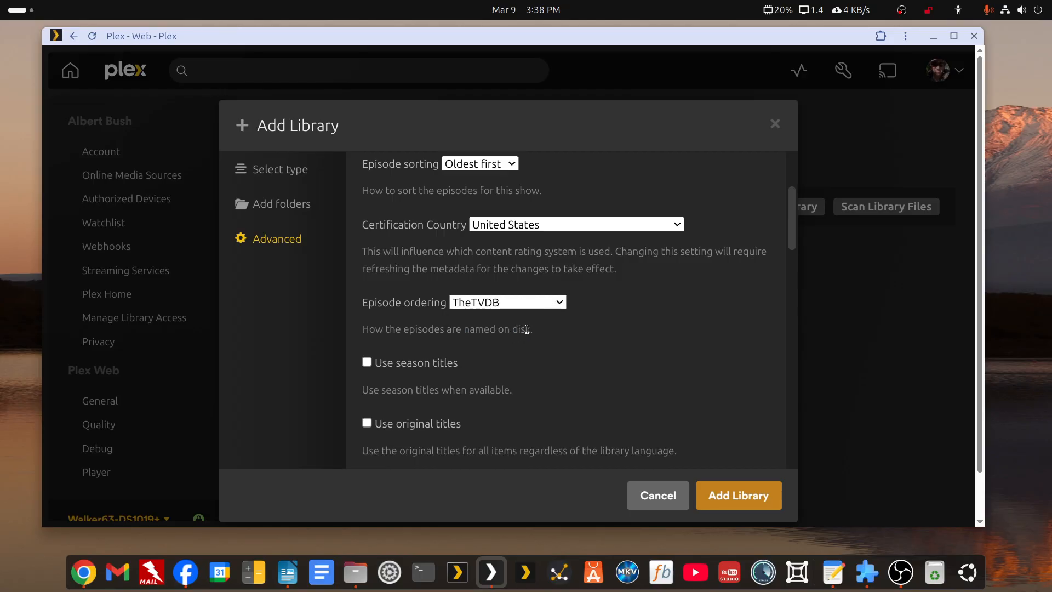
click(727, 496)
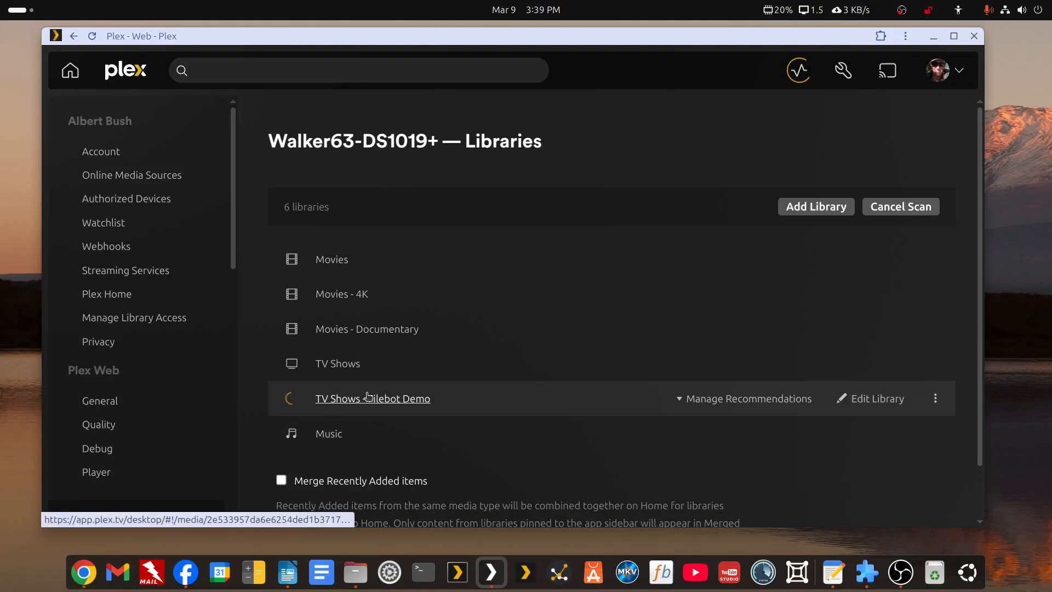
- Open the "TV Shows - Filebot Demo" library in a maximized window and show its full list of shows
click(368, 398)
key(super+Up)
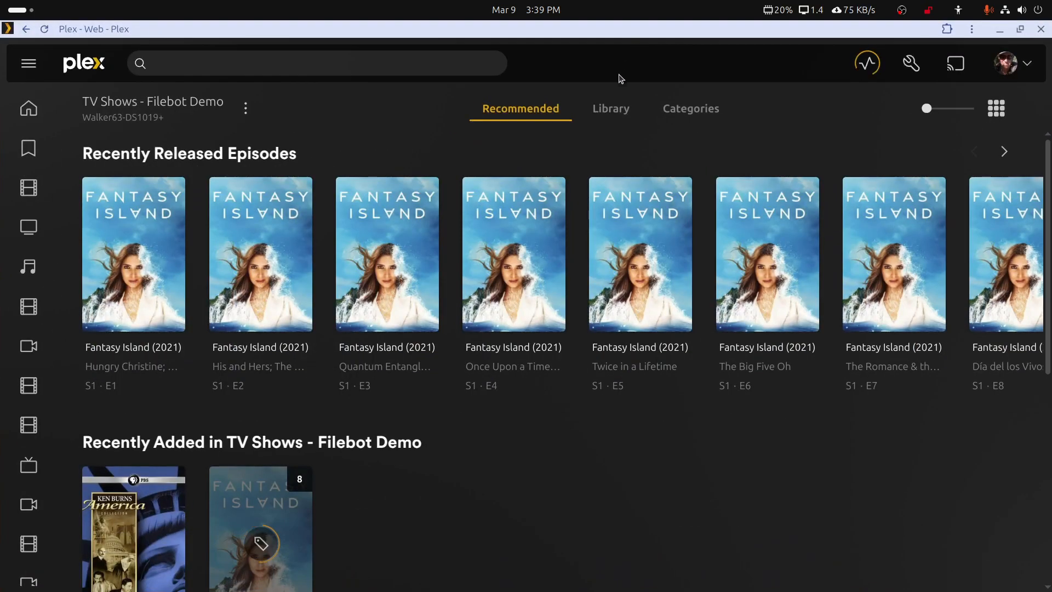
click(612, 108)
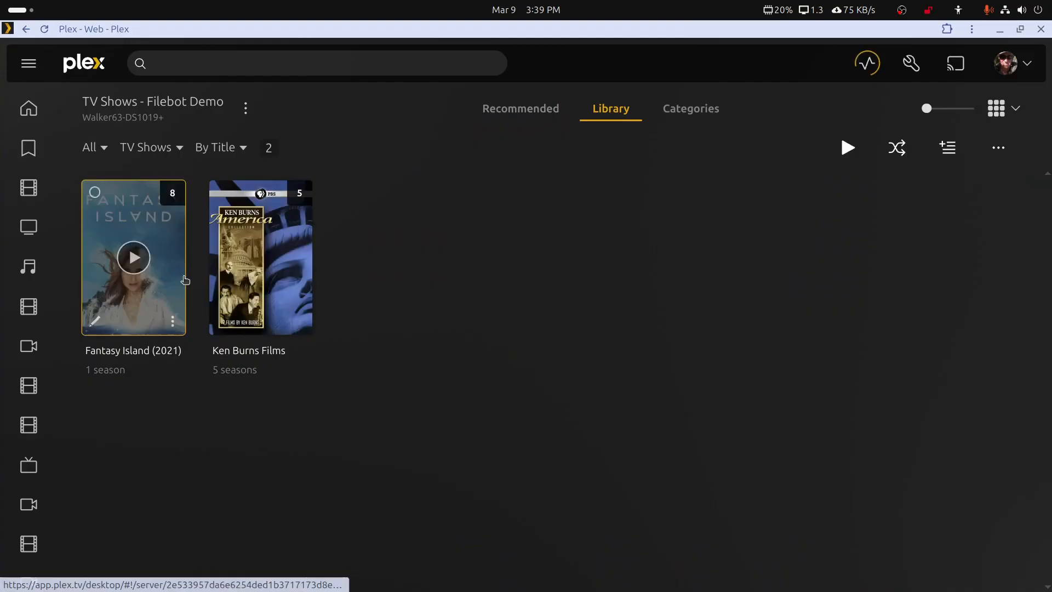
- Open Season 1 of Fantasy Island (2021) and bring its episode list into view
click(185, 280)
scroll(501, 475, down, 4)
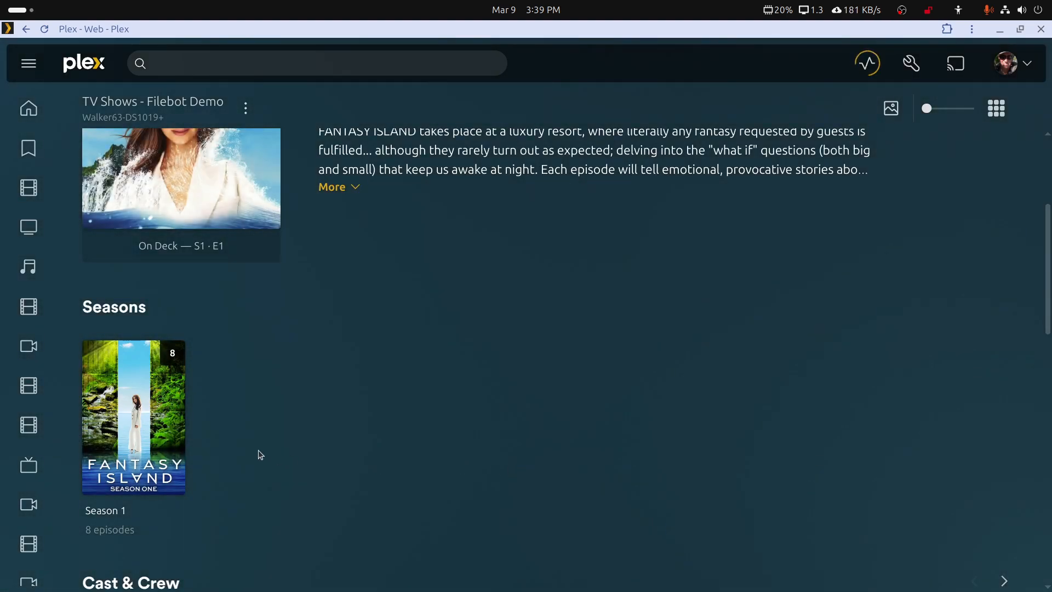
click(178, 424)
scroll(449, 434, down, 3)
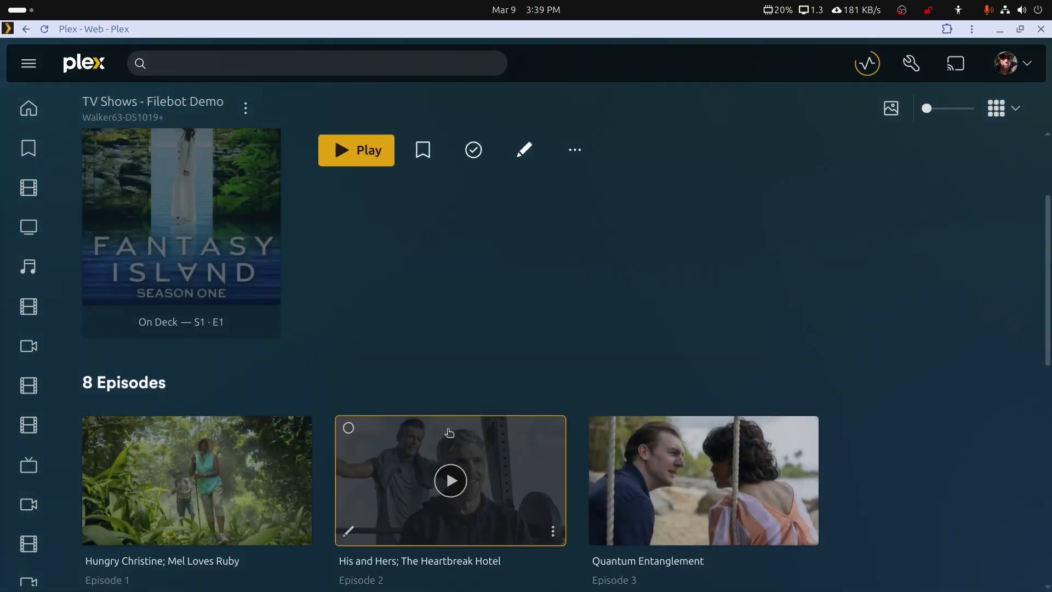
- Play the episode "His and Hers; The Heartbreak Hotel" briefly, stop it, and return to the library's show list
click(448, 481)
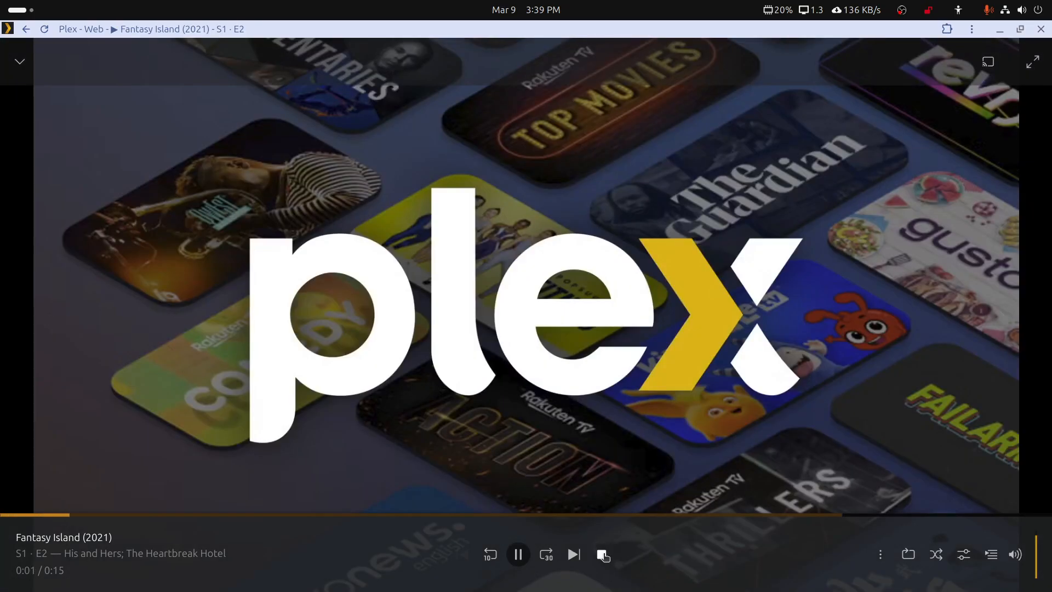
click(603, 555)
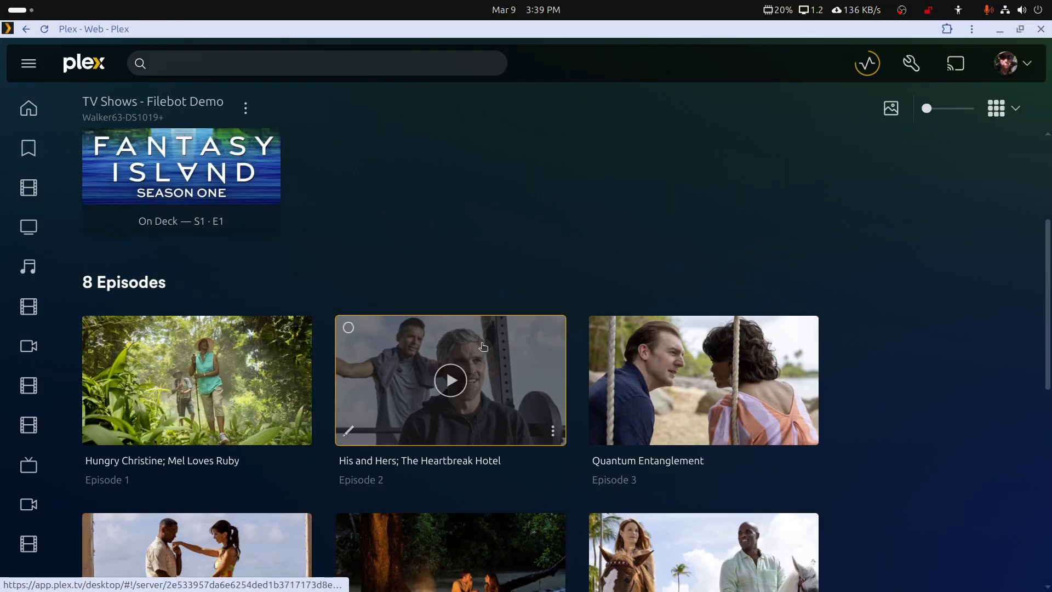
click(26, 30)
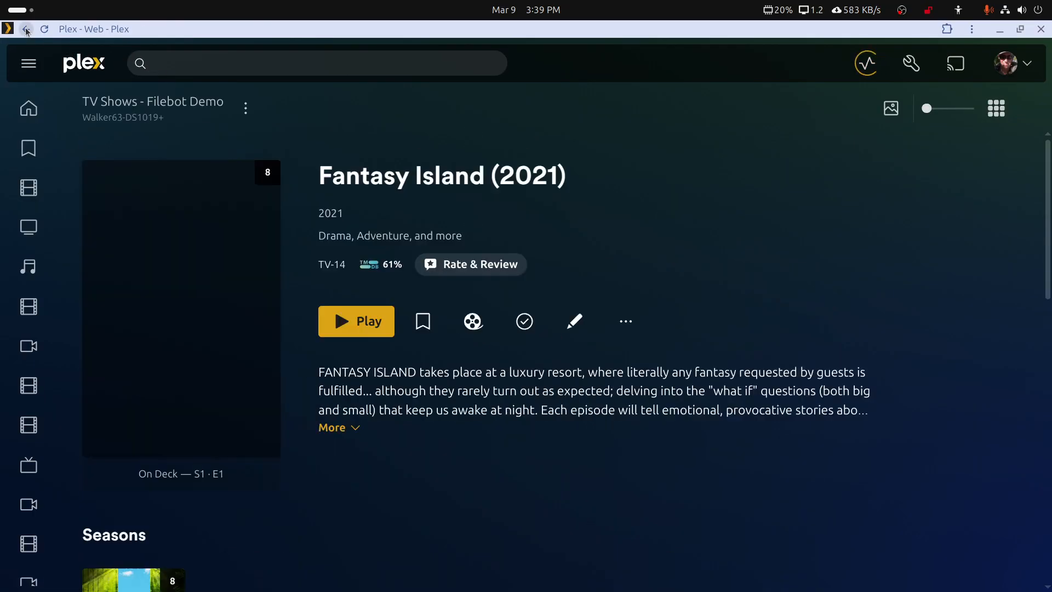
click(26, 30)
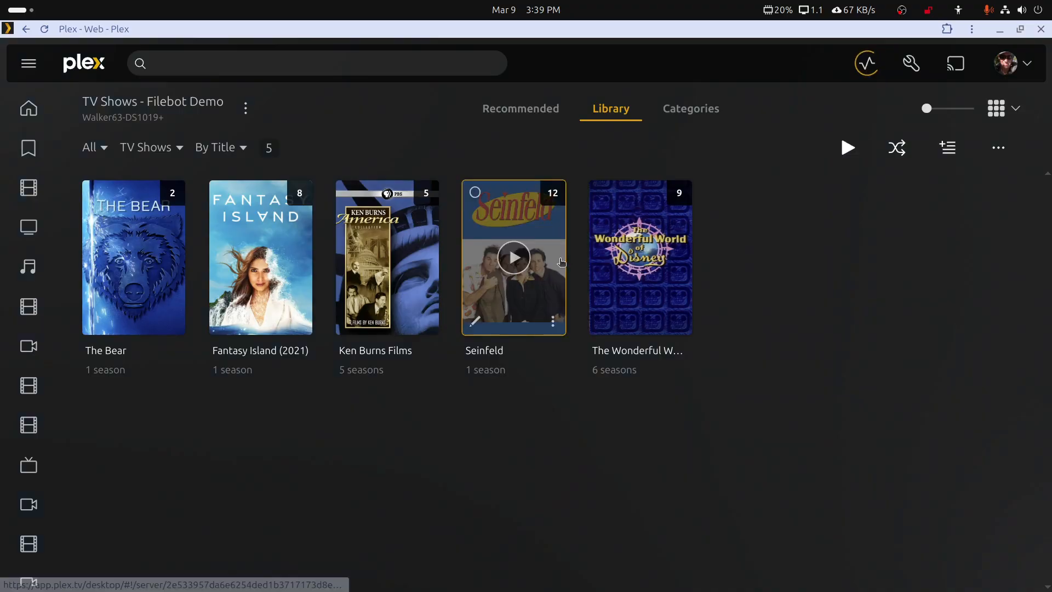
- Open Season 2 of Seinfeld and look through its episodes down to the last one
click(557, 262)
scroll(556, 466, down, 2)
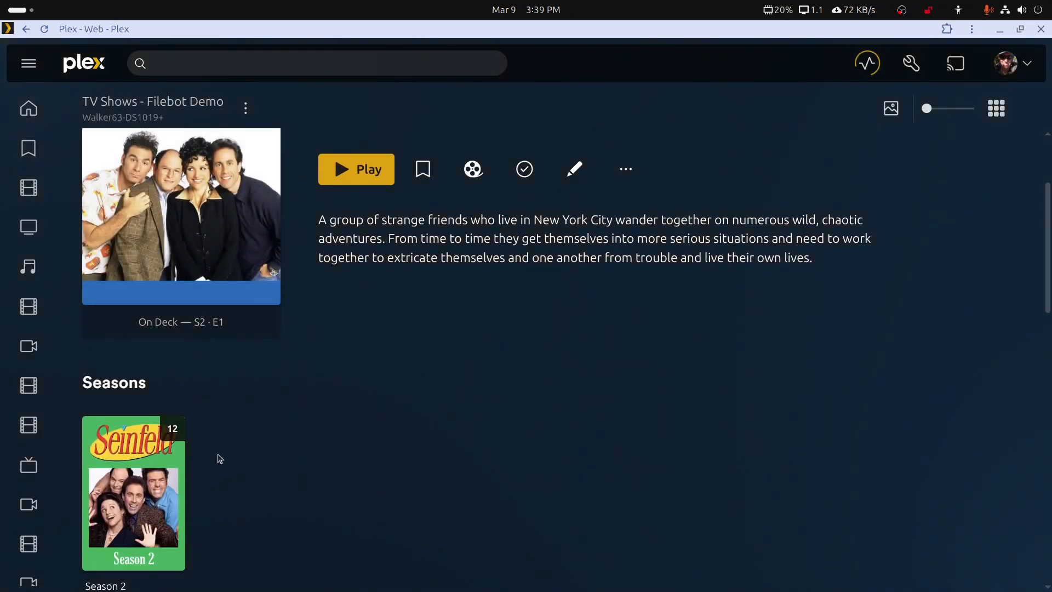
click(175, 475)
scroll(508, 435, down, 10)
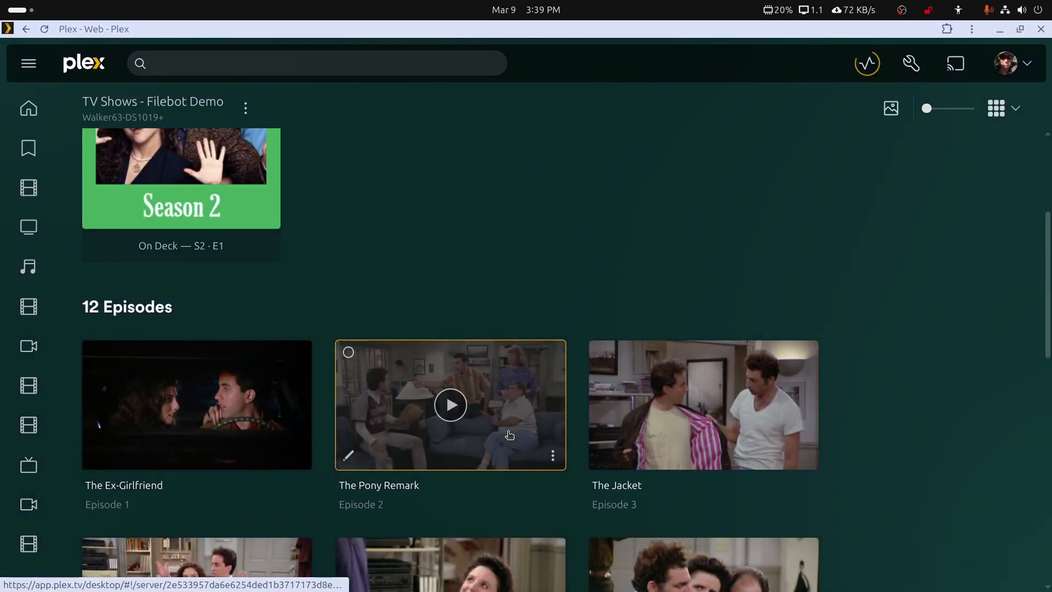
scroll(509, 436, down, 2)
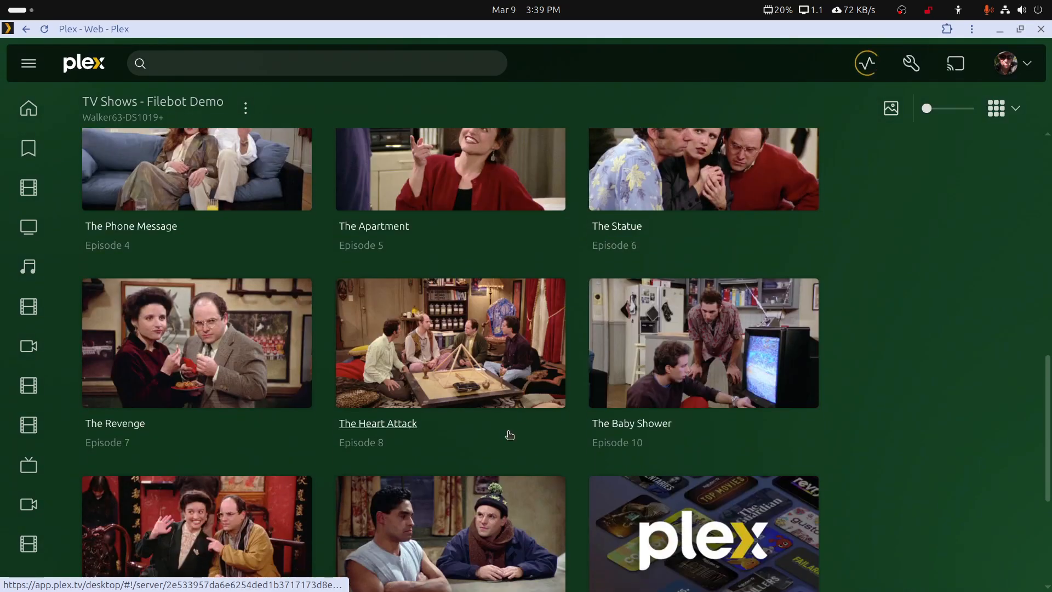
scroll(510, 434, down, 4)
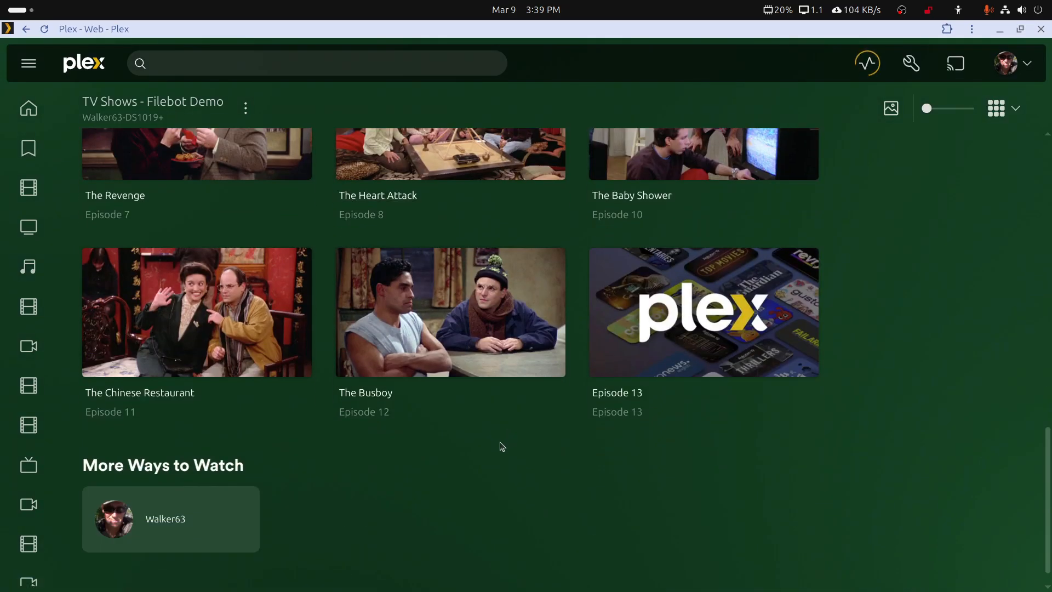
scroll(499, 441, up, 1)
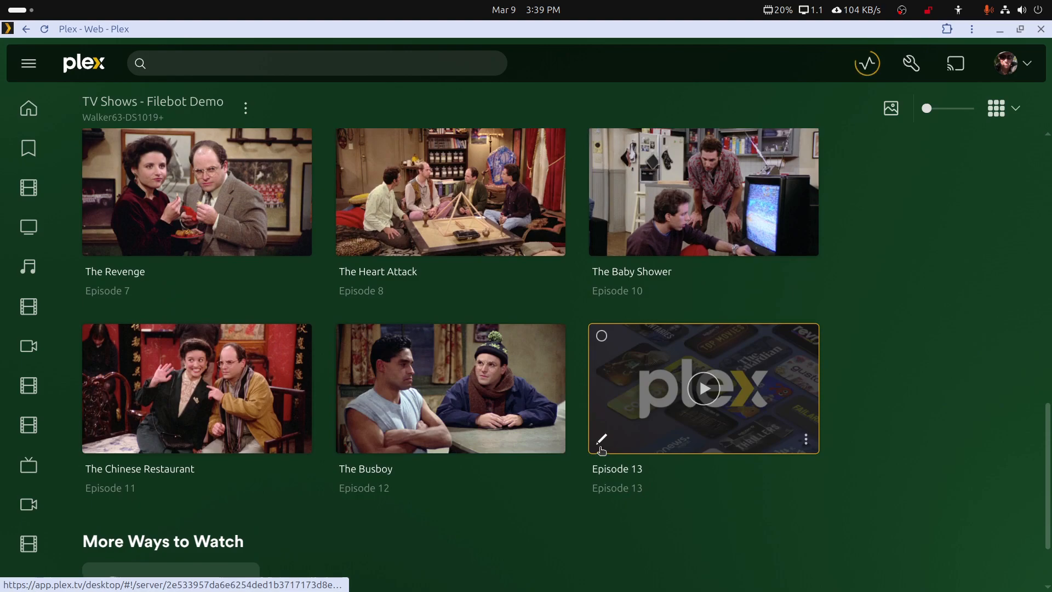
- Check the file paths behind Seinfeld Season 2 episode 13 and episode 12 ("The Busboy") without saving changes
click(600, 448)
click(281, 301)
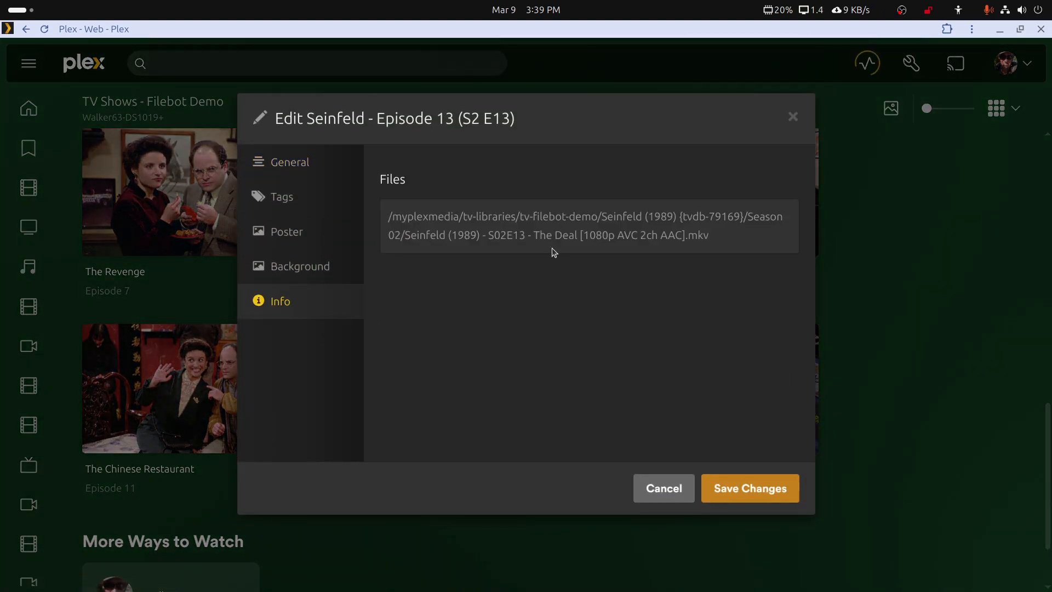
click(660, 489)
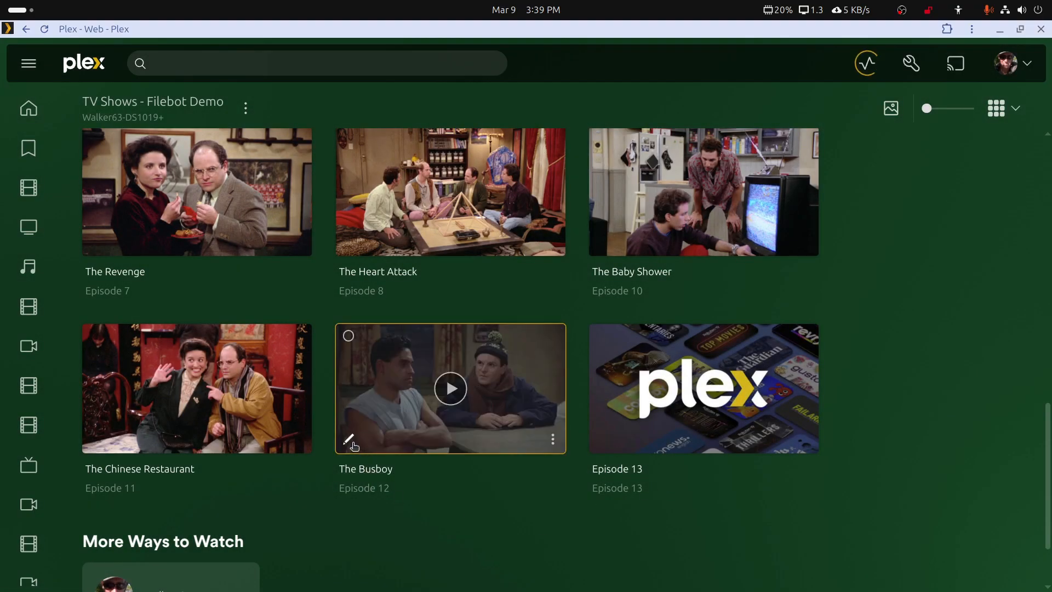
click(350, 439)
click(288, 305)
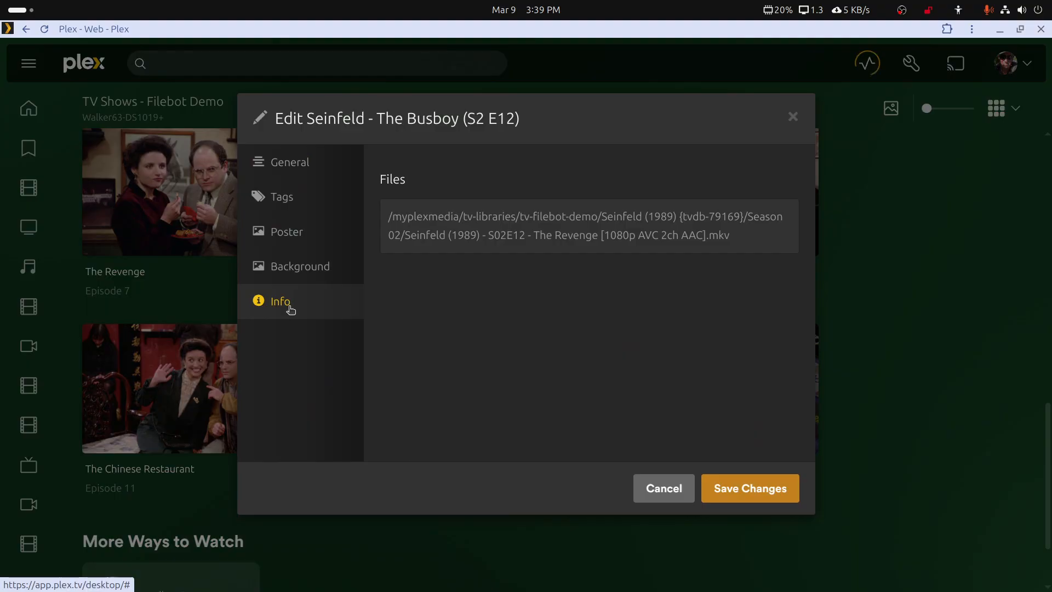
click(650, 488)
- Check the Plex servers' background activity from the Seinfeld season page
scroll(745, 498, up, 10)
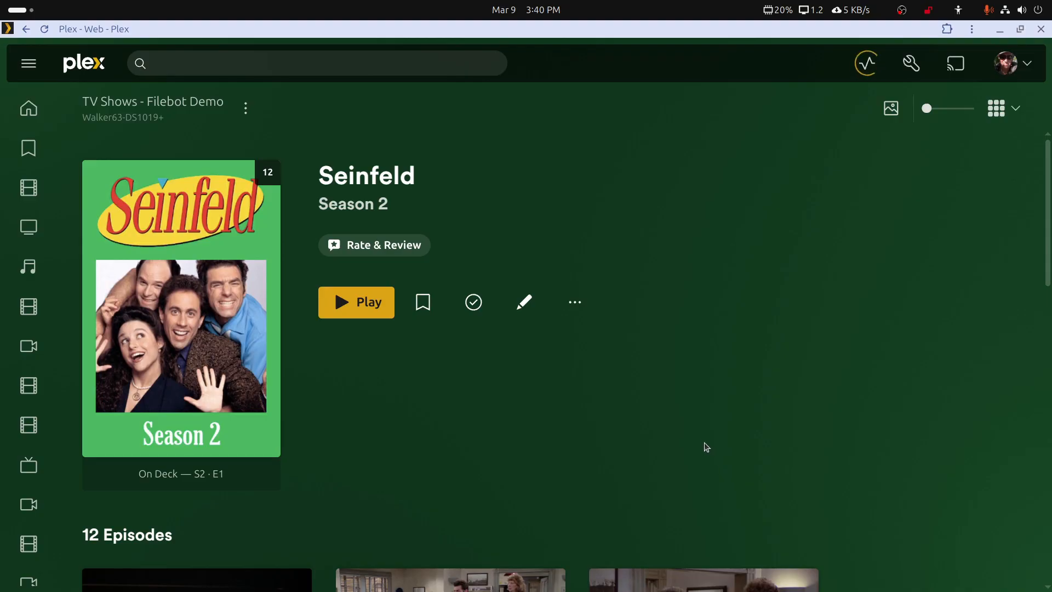
click(862, 64)
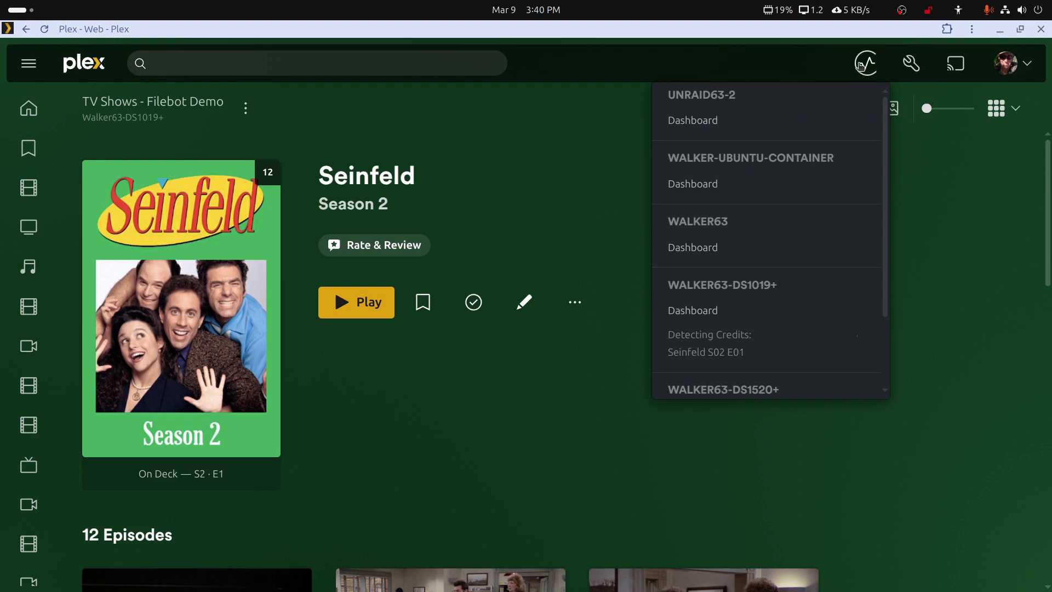
click(860, 65)
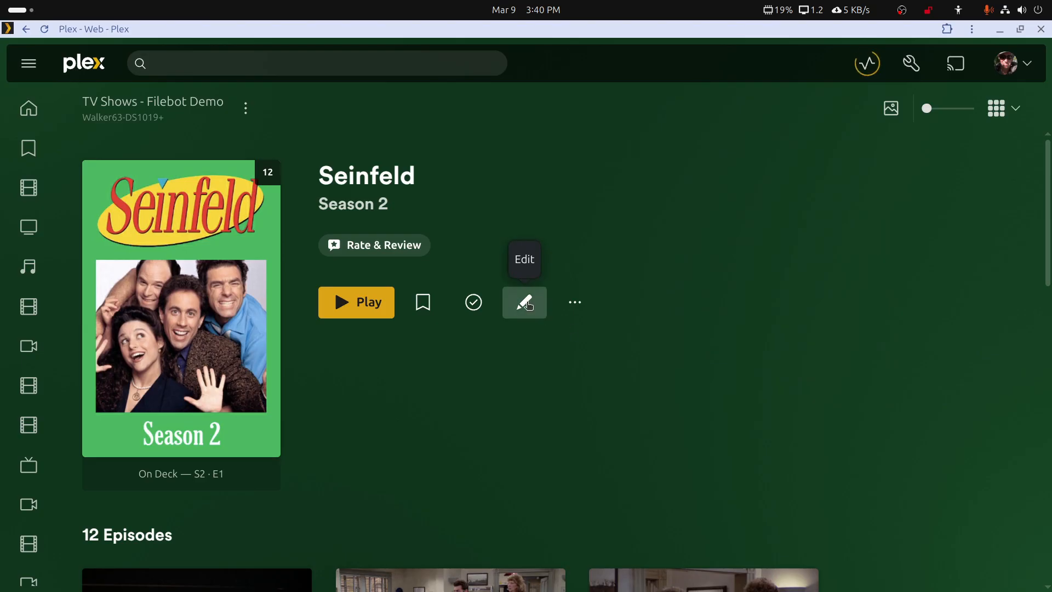
- Set the Seinfeld show's episode ordering to "Library default" in its advanced settings and save the changes
click(403, 179)
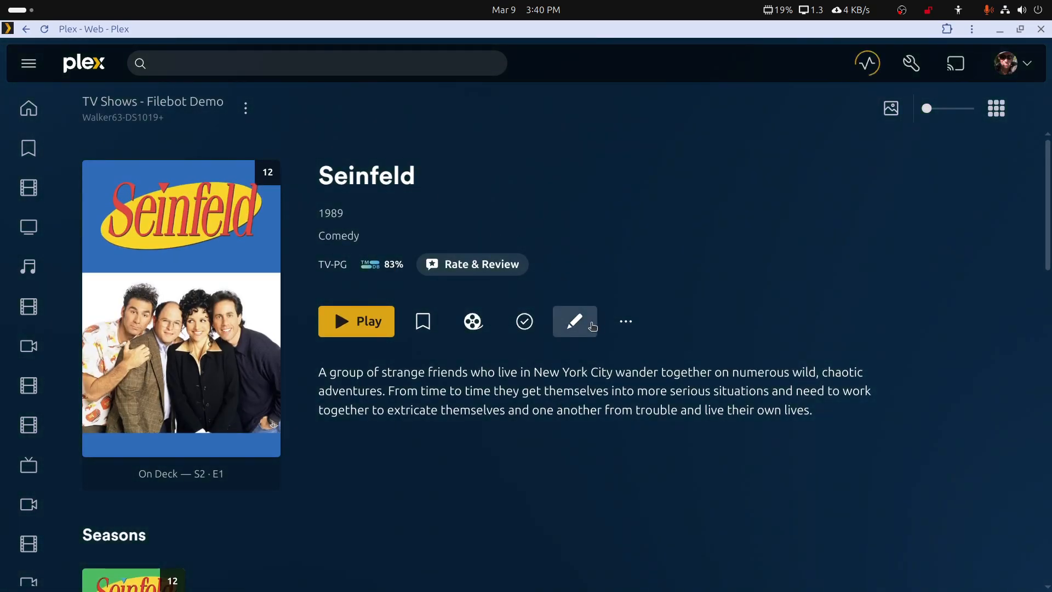
click(573, 321)
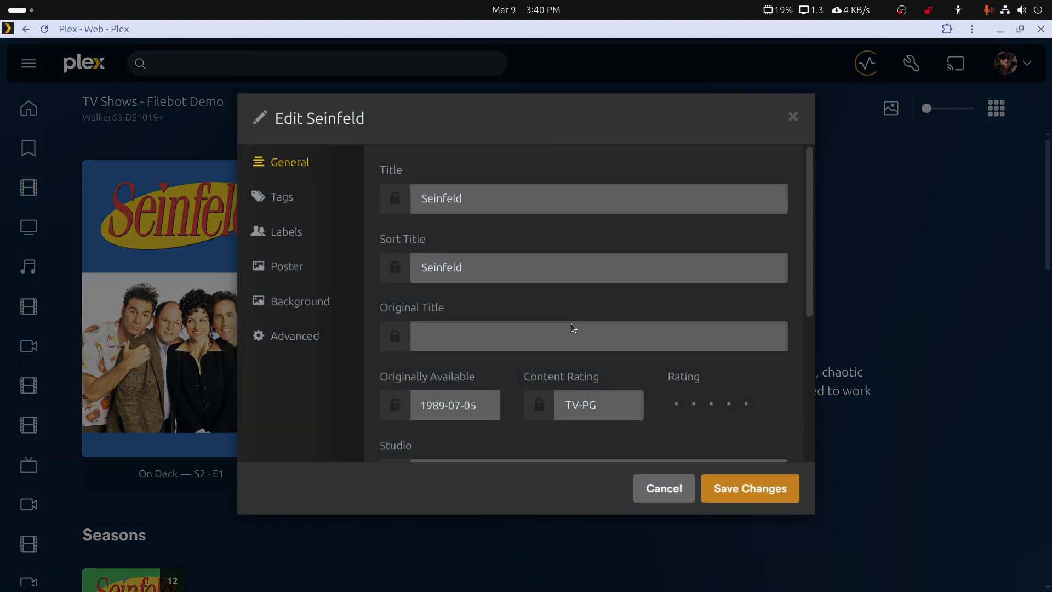
click(280, 335)
scroll(629, 359, down, 1)
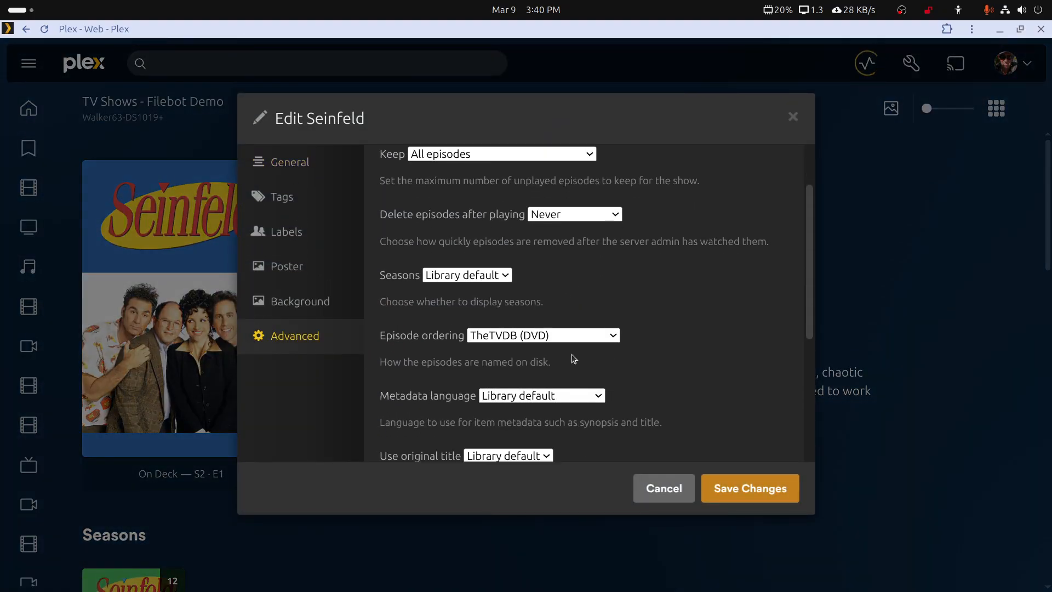
click(614, 336)
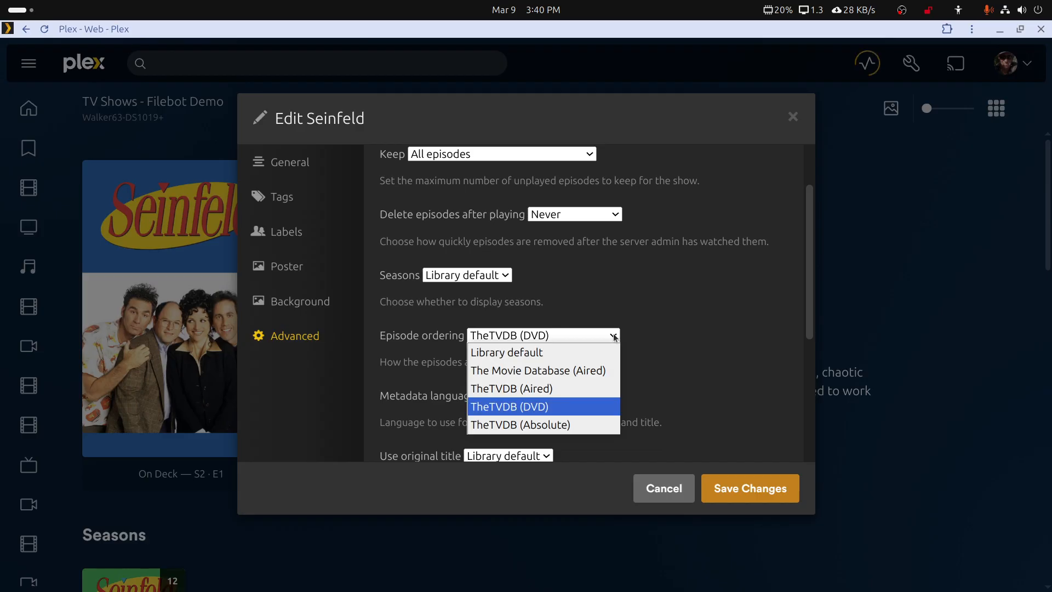
click(550, 408)
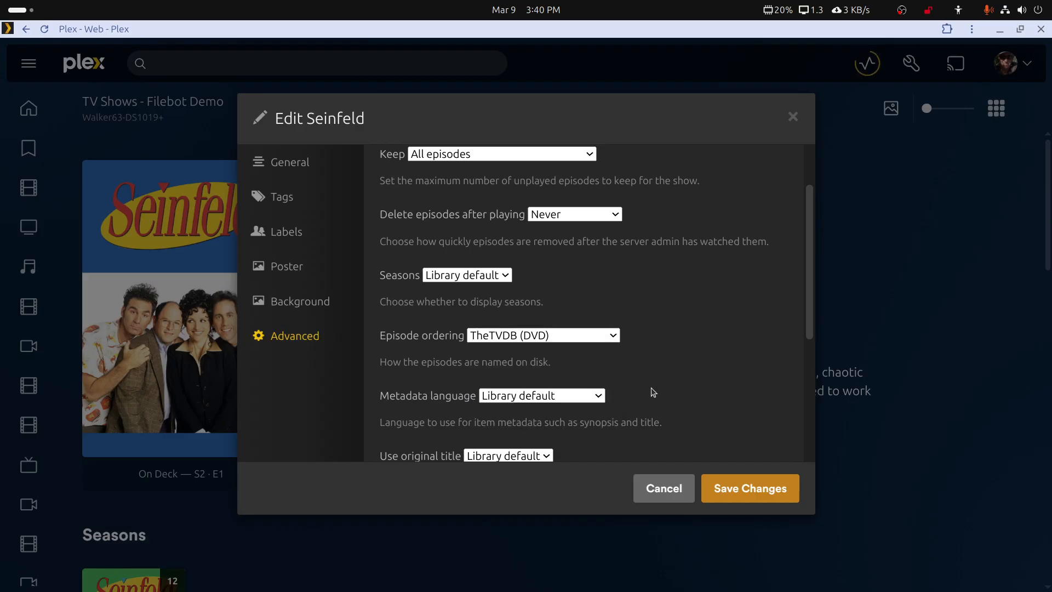
click(616, 336)
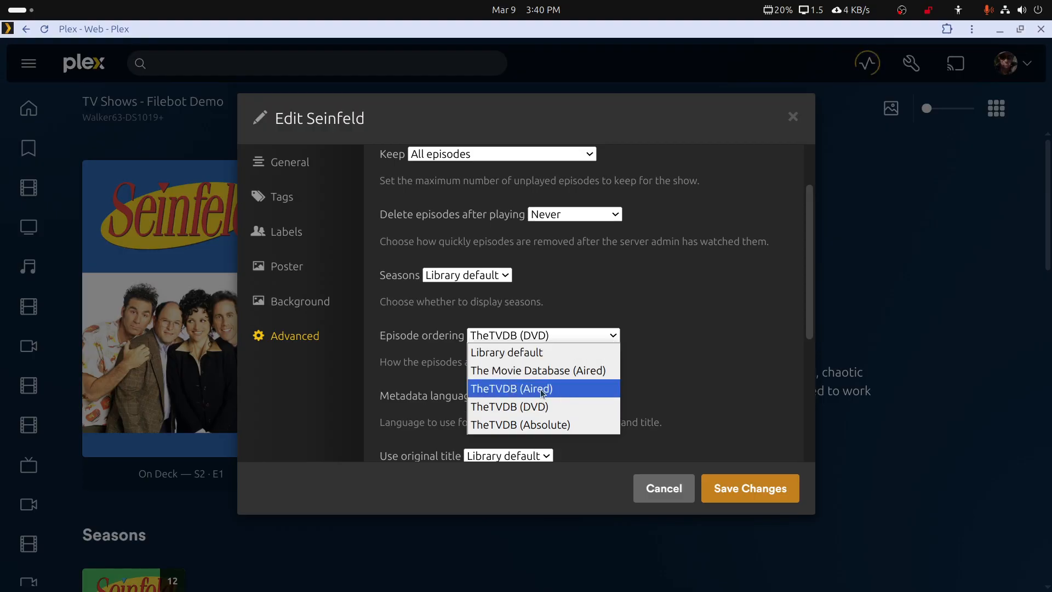
click(534, 355)
click(751, 488)
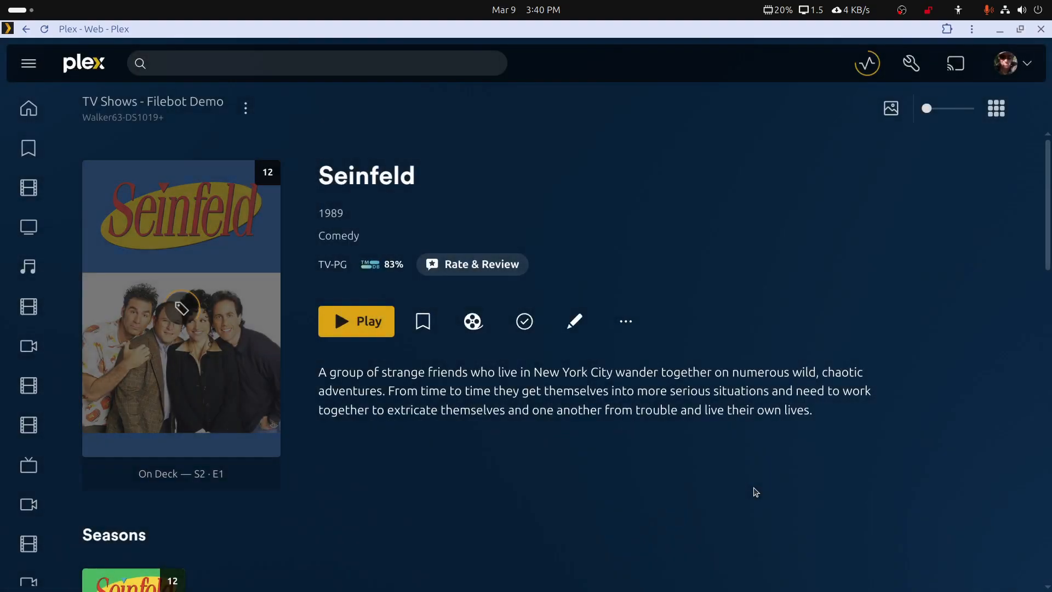
- Refresh the Seinfeld show's metadata and review the Season 2 episode list again
click(632, 330)
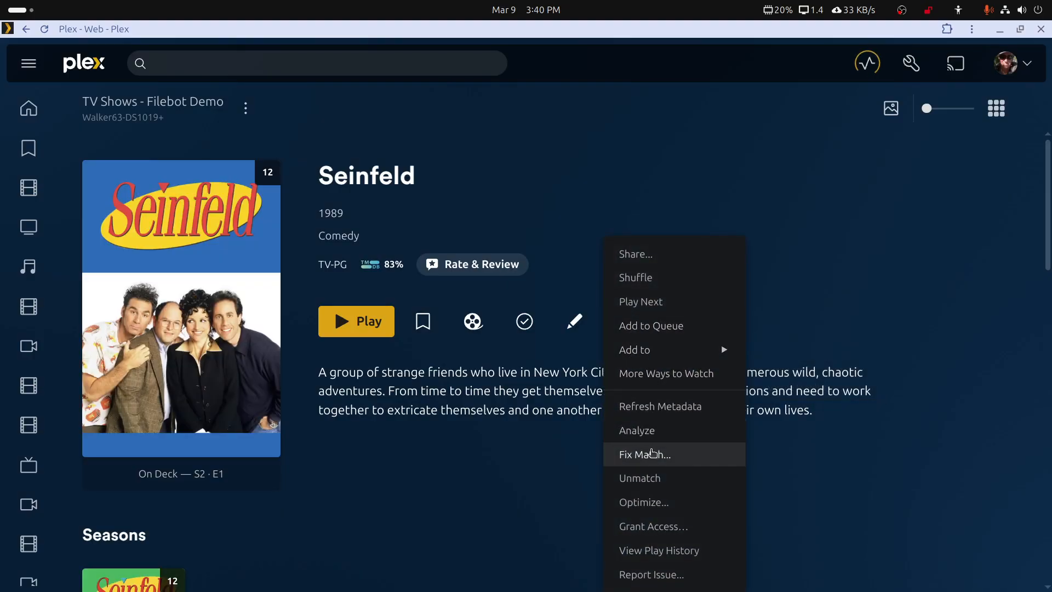
click(659, 406)
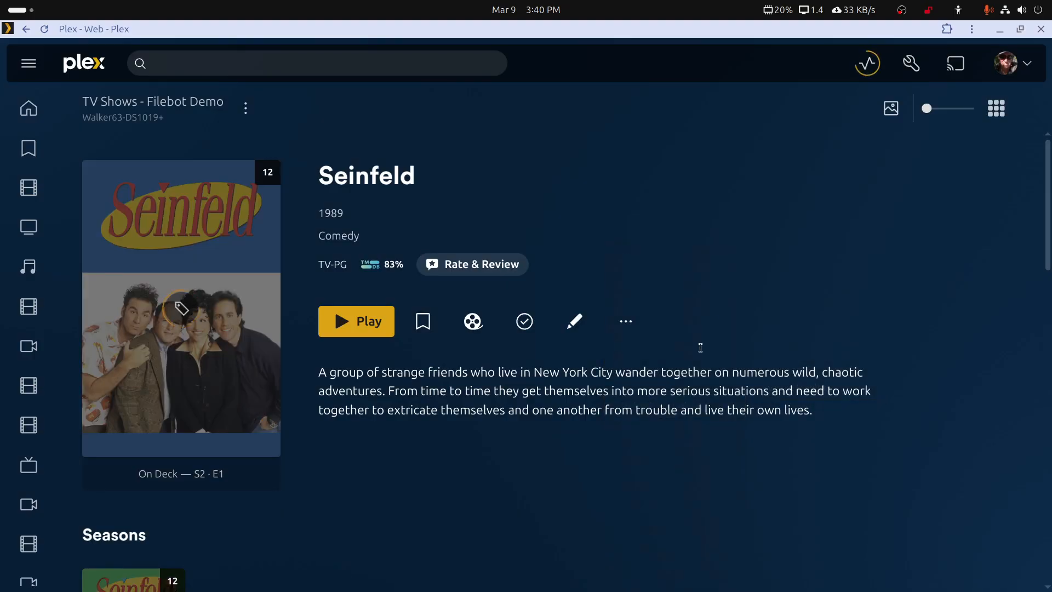
scroll(695, 402, down, 5)
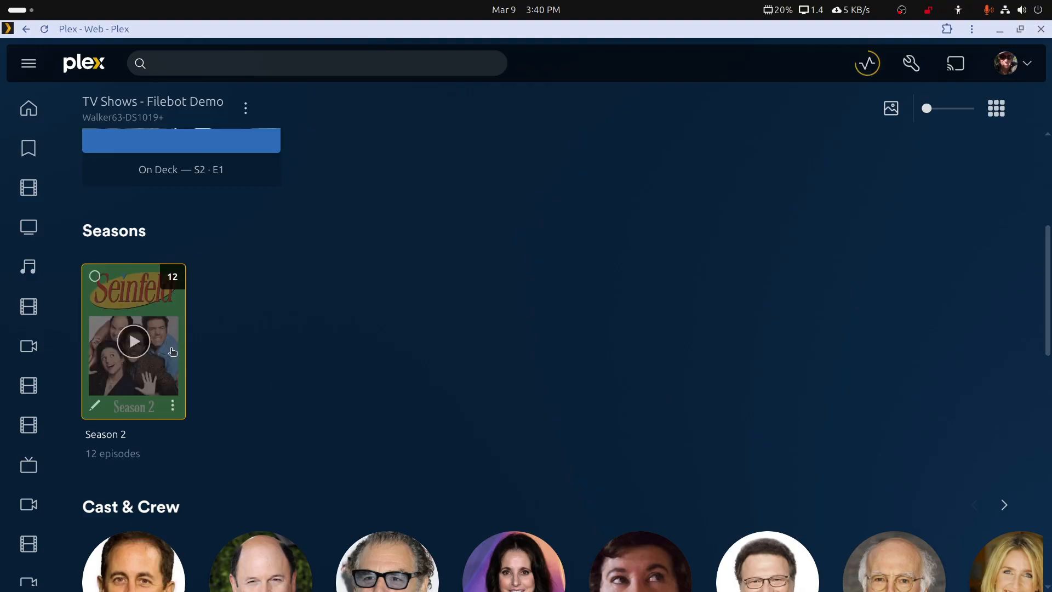
click(178, 351)
scroll(474, 451, down, 10)
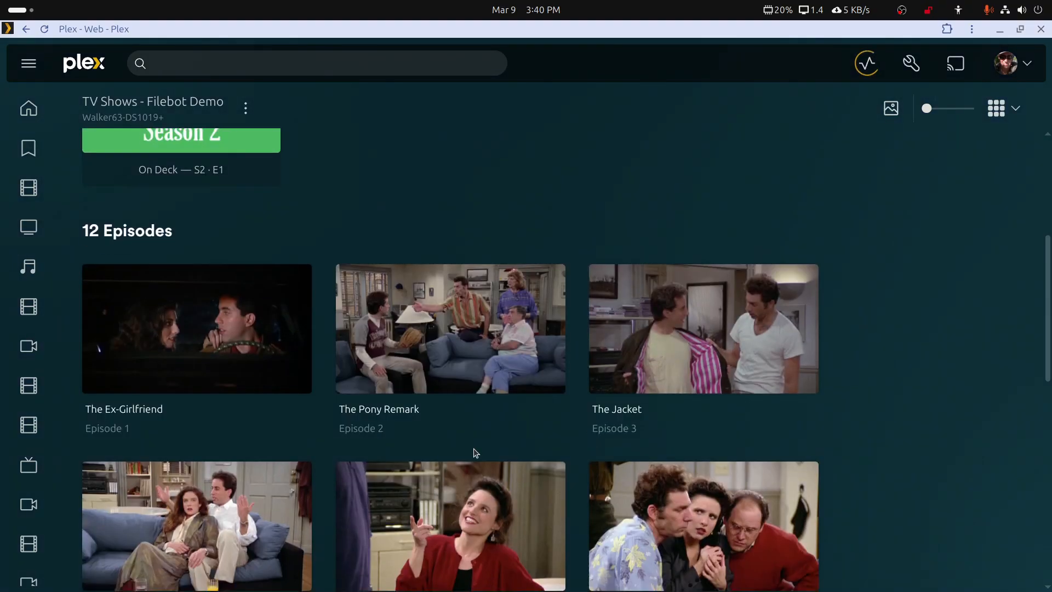
scroll(474, 451, down, 7)
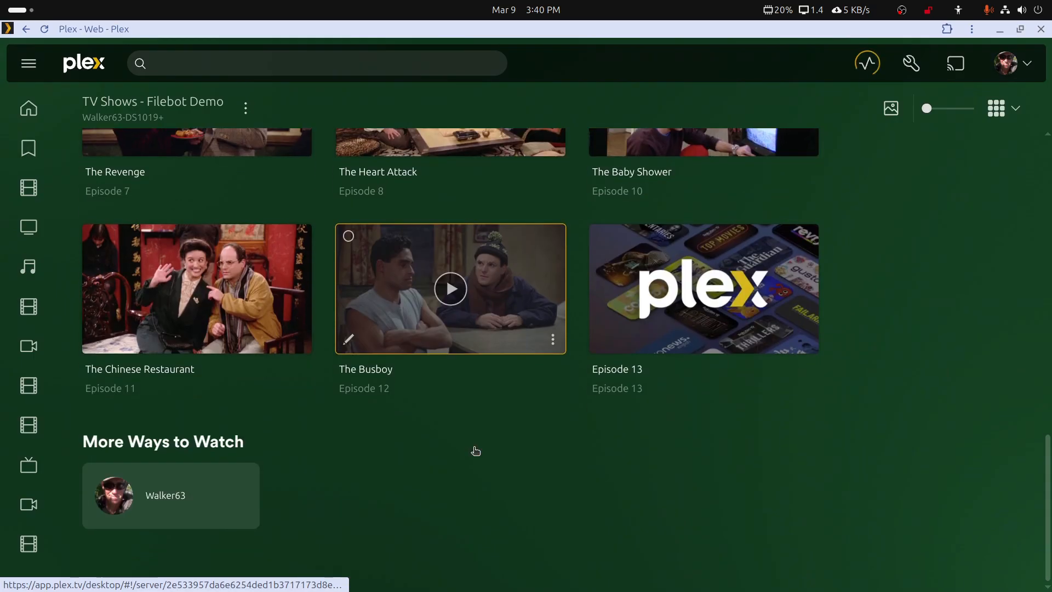
- Recheck the file path of "The Busboy" and return to the start of the Season 2 page
click(352, 341)
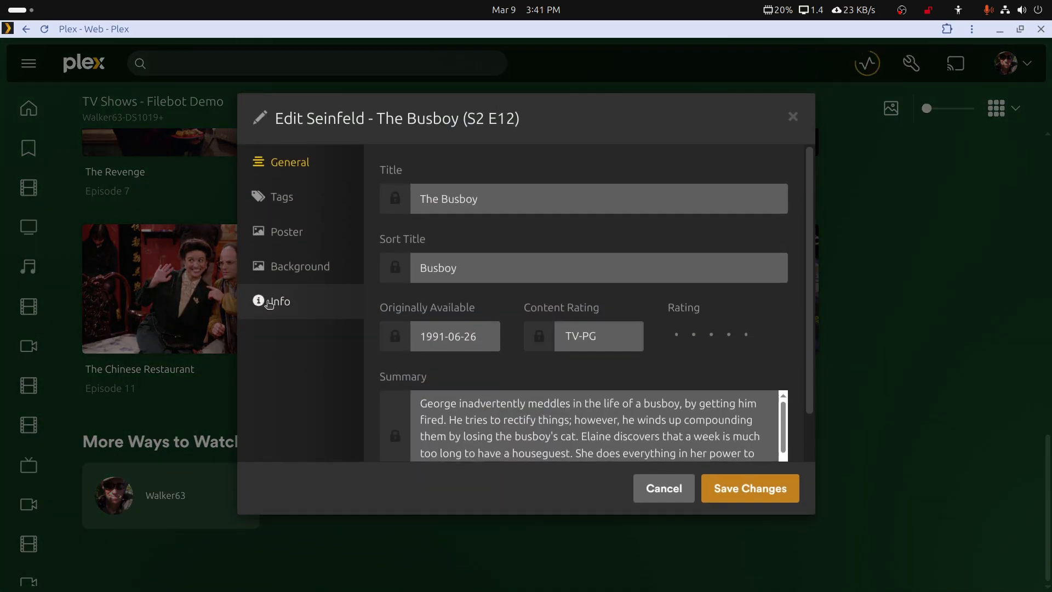
click(274, 302)
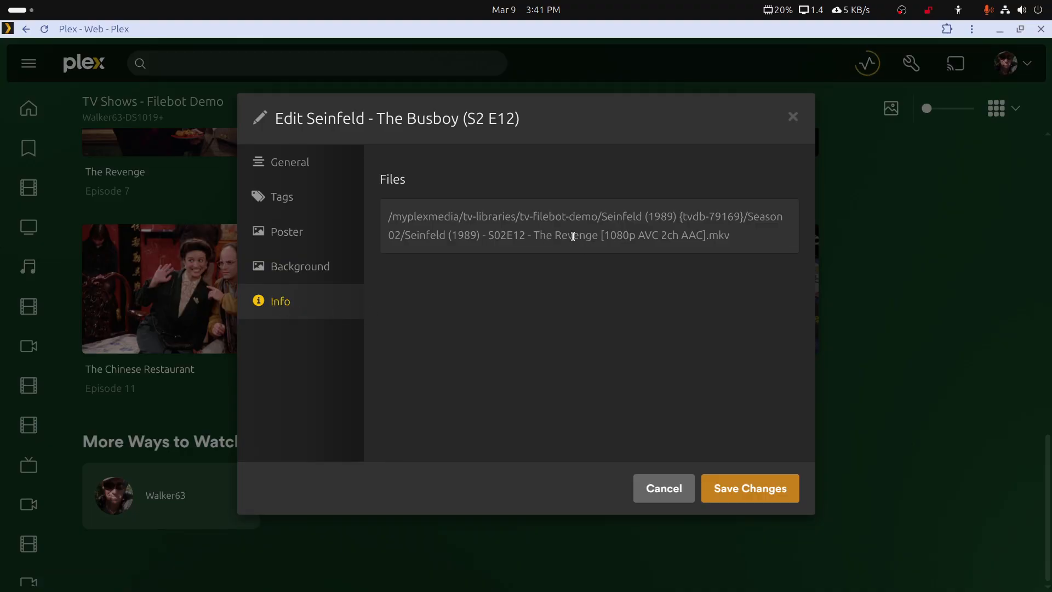
click(655, 486)
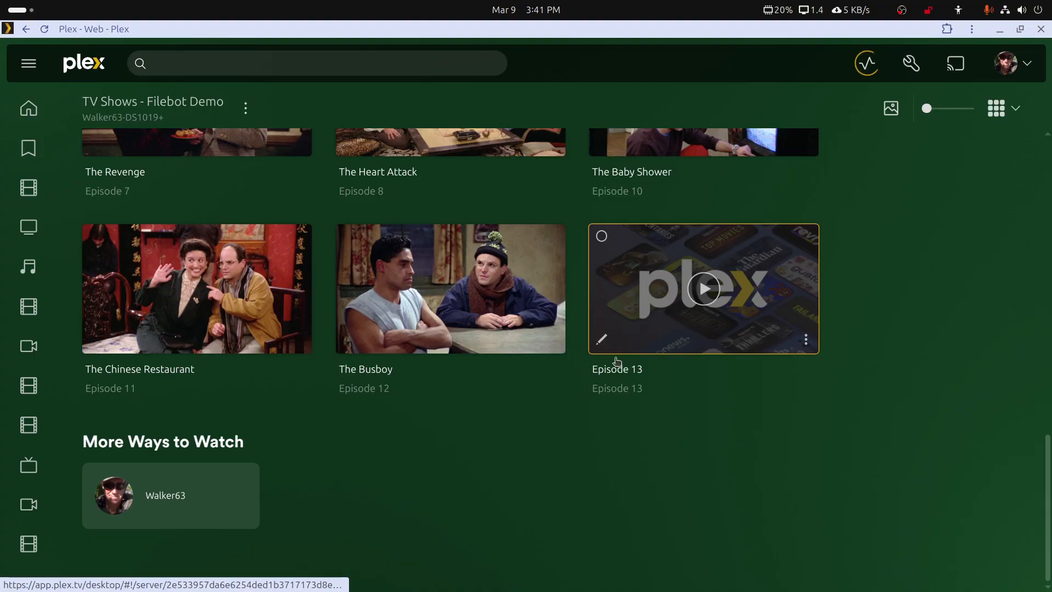
scroll(606, 369, up, 15)
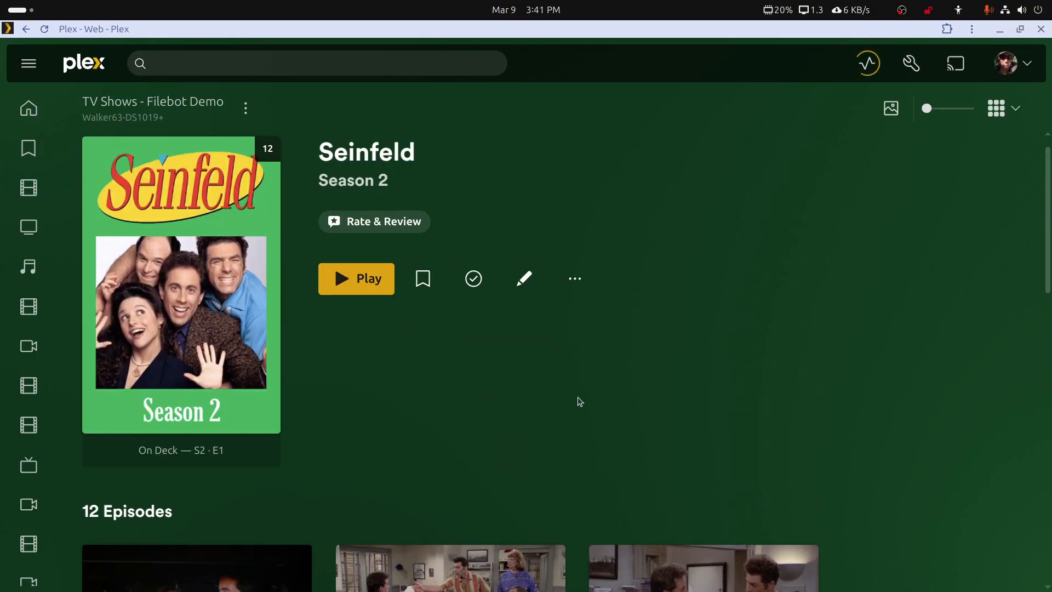
click(524, 278)
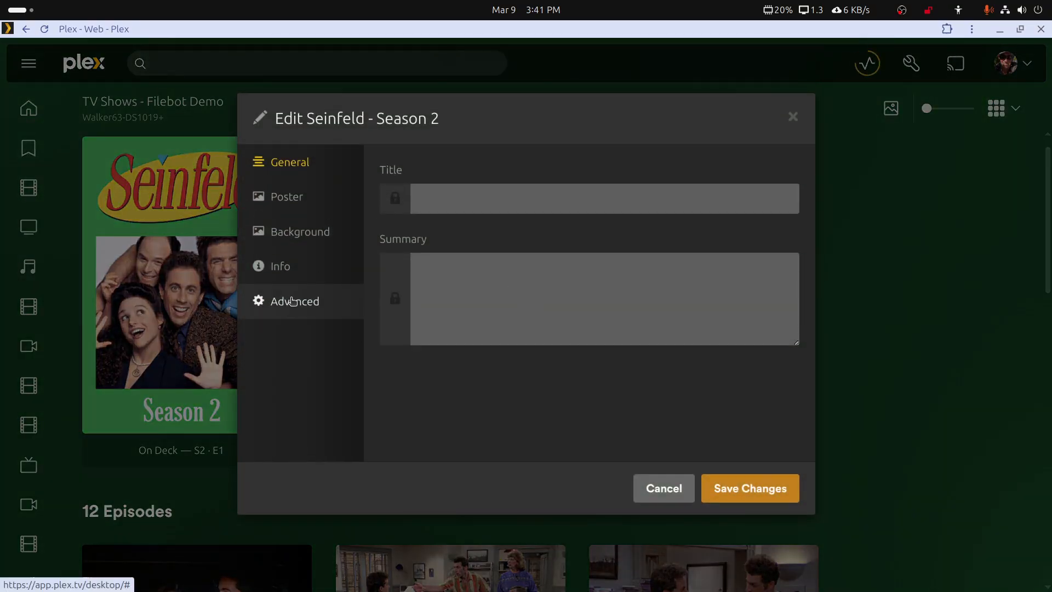
click(290, 301)
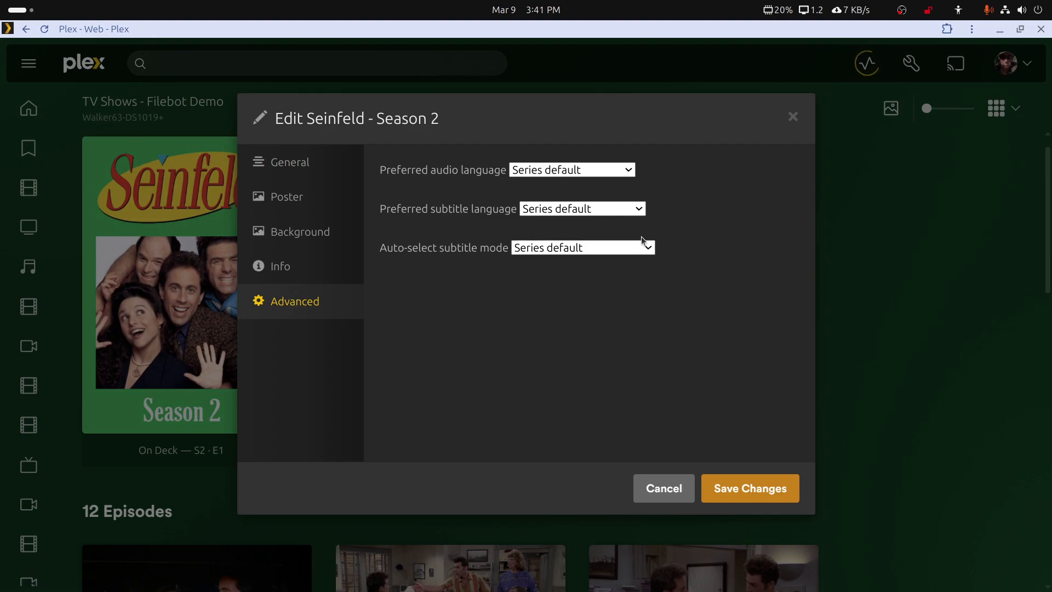
click(637, 488)
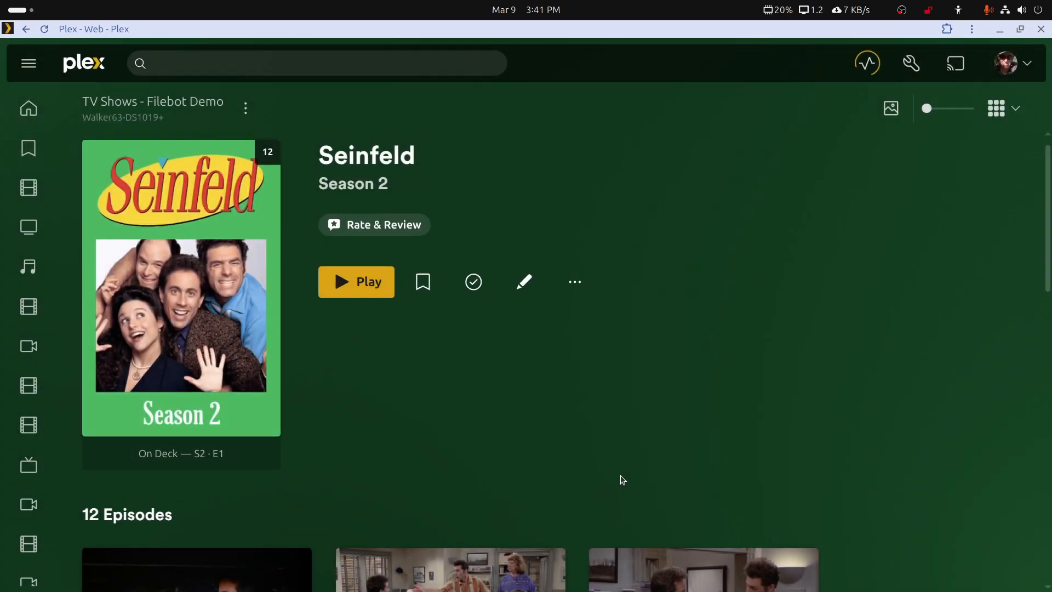
- Set the Seinfeld show's episode ordering to "TheTVDB (DVD)" in its advanced settings and save the changes
click(402, 180)
scroll(490, 290, down, 5)
scroll(540, 378, up, 5)
click(574, 321)
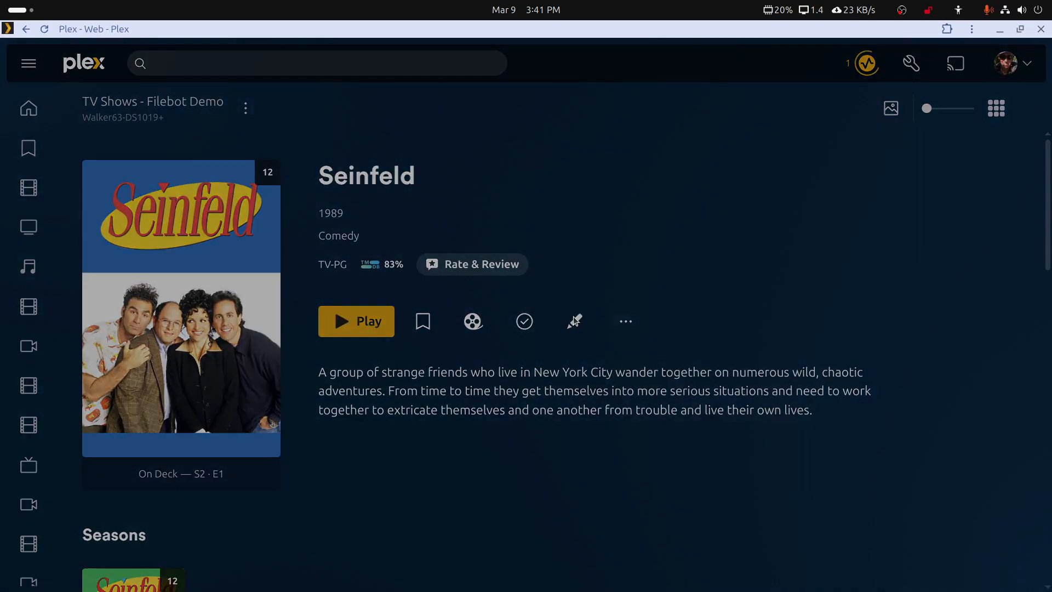
click(279, 343)
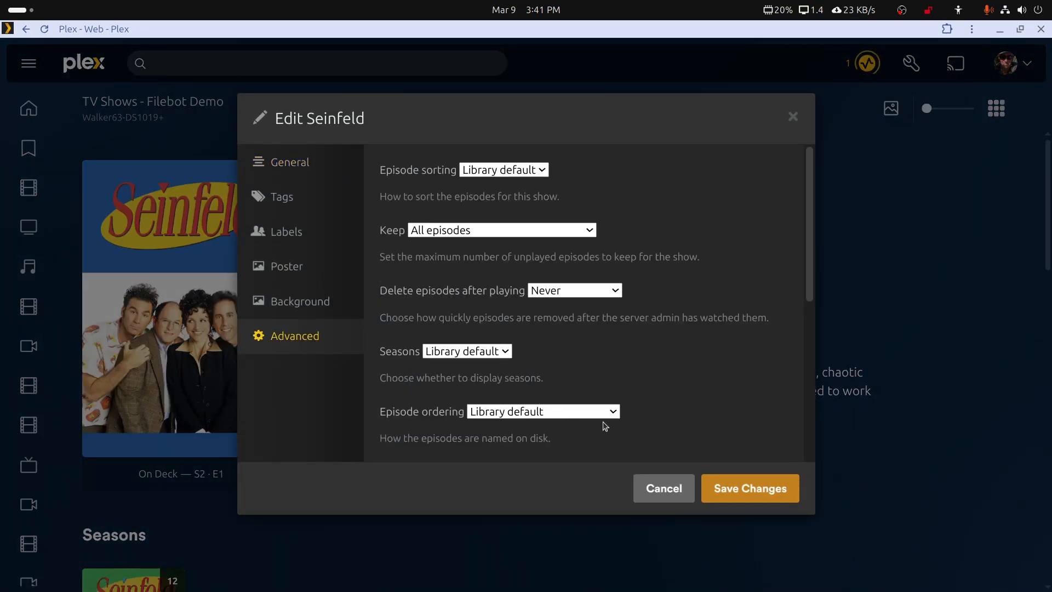
scroll(522, 420, down, 3)
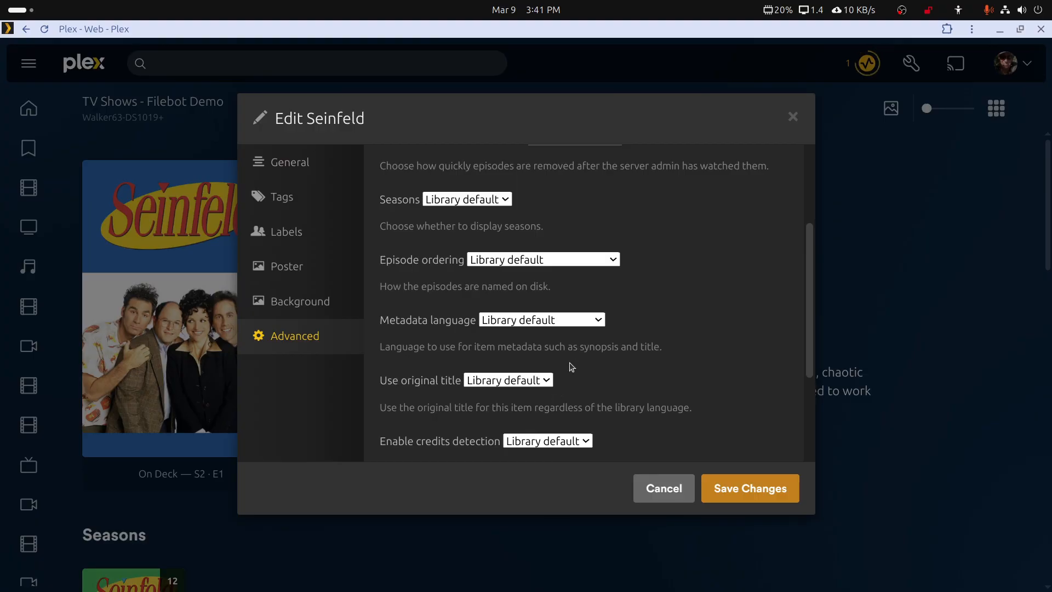
click(586, 259)
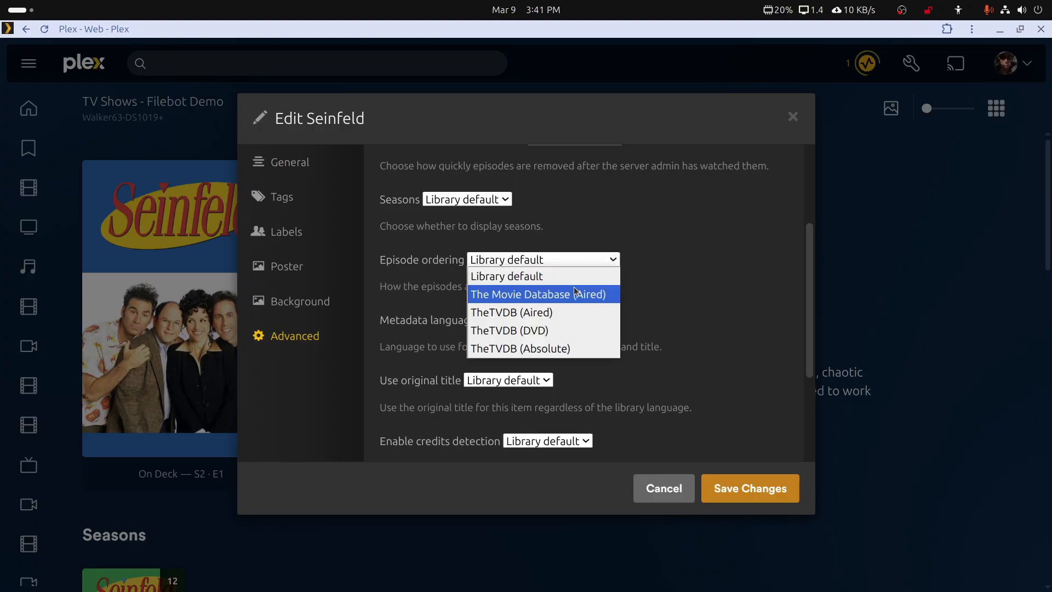
click(517, 331)
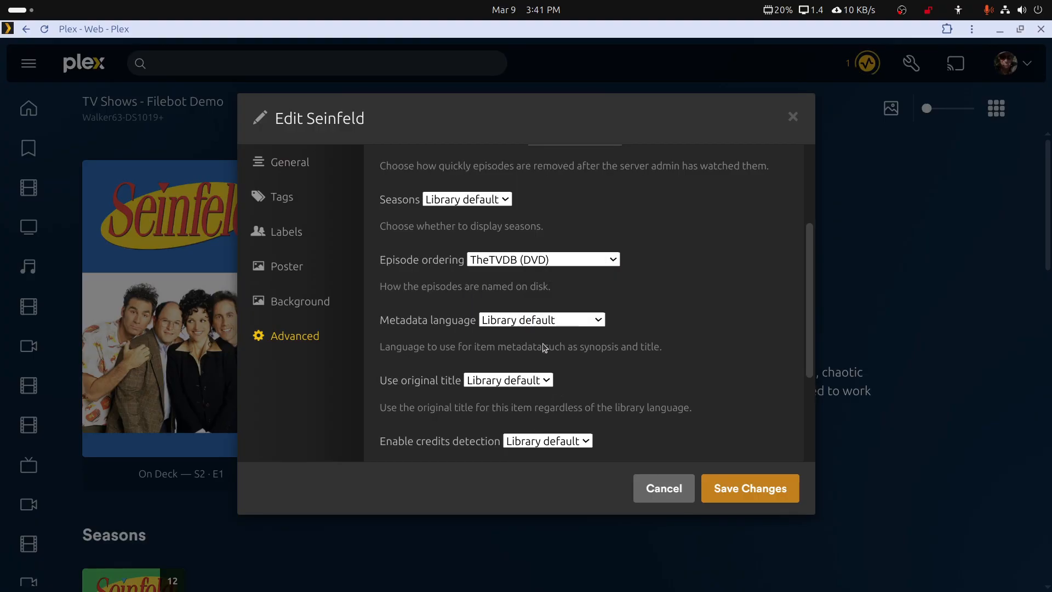
click(759, 492)
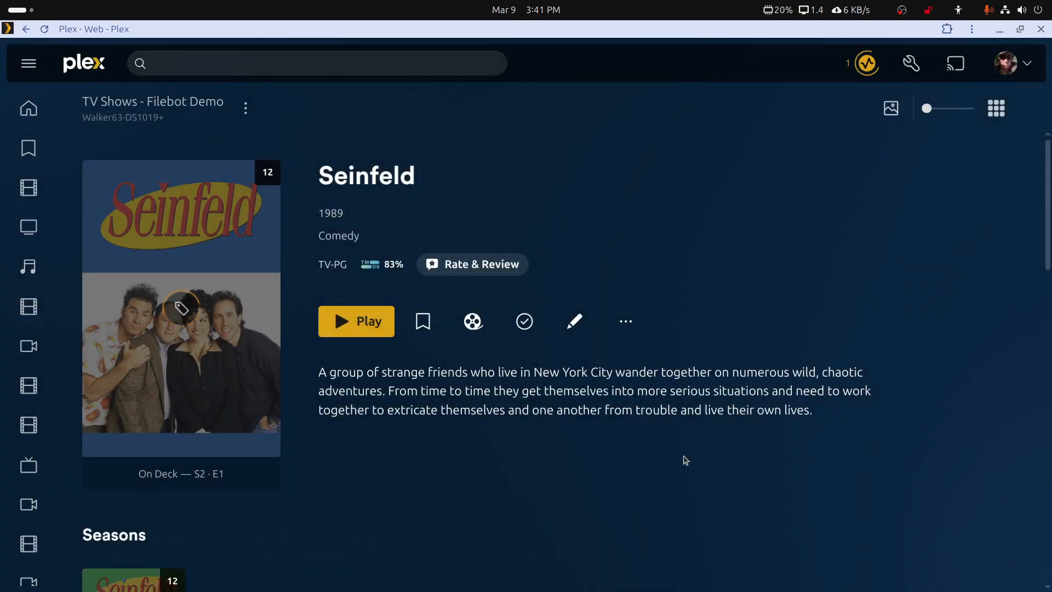
- Refresh the metadata of the Seinfeld show and check the Plex servers' background activity
click(631, 326)
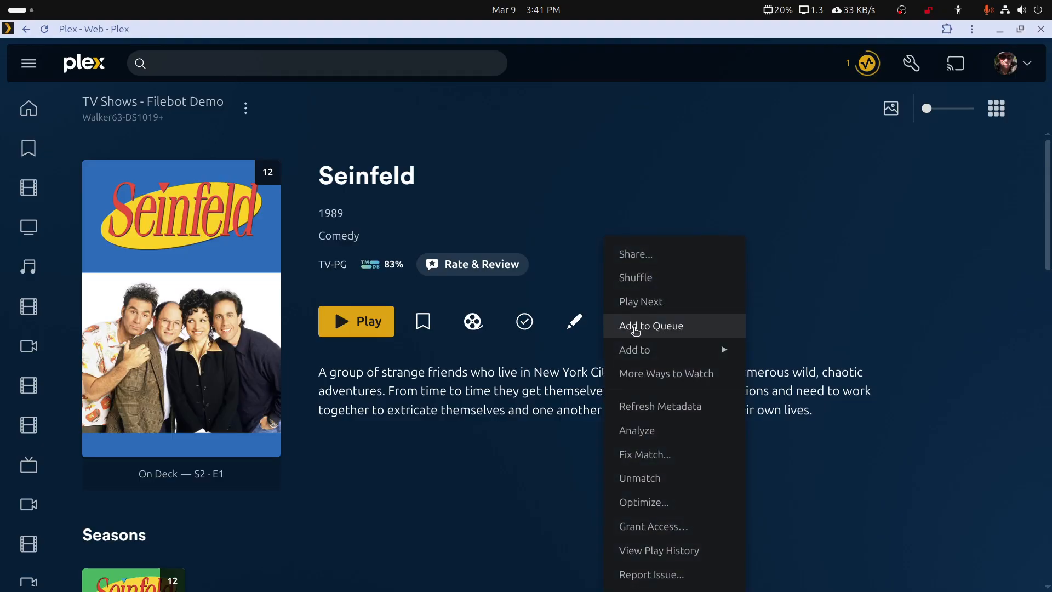
click(647, 405)
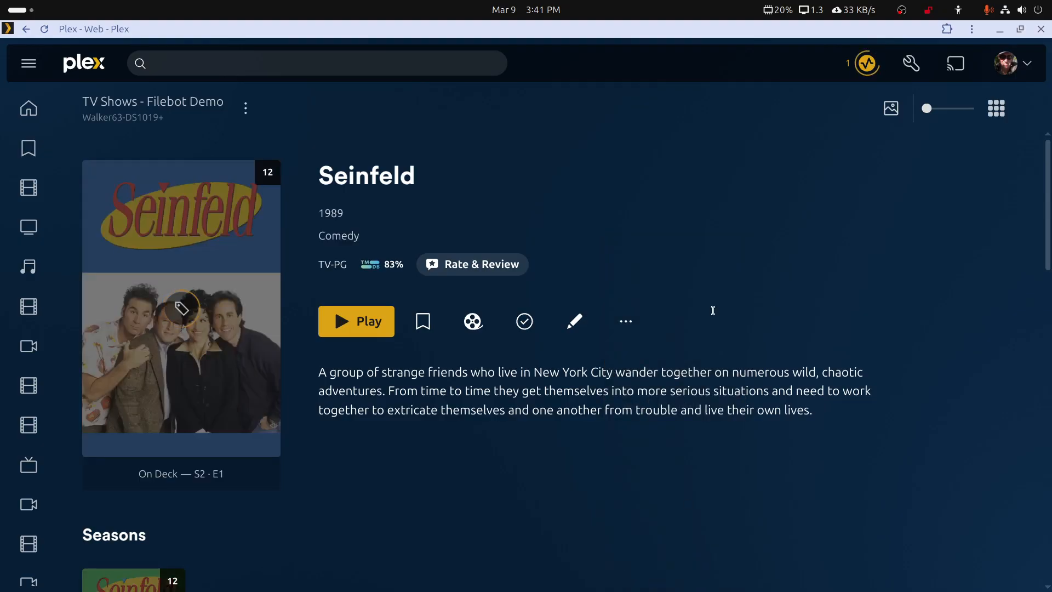
click(860, 64)
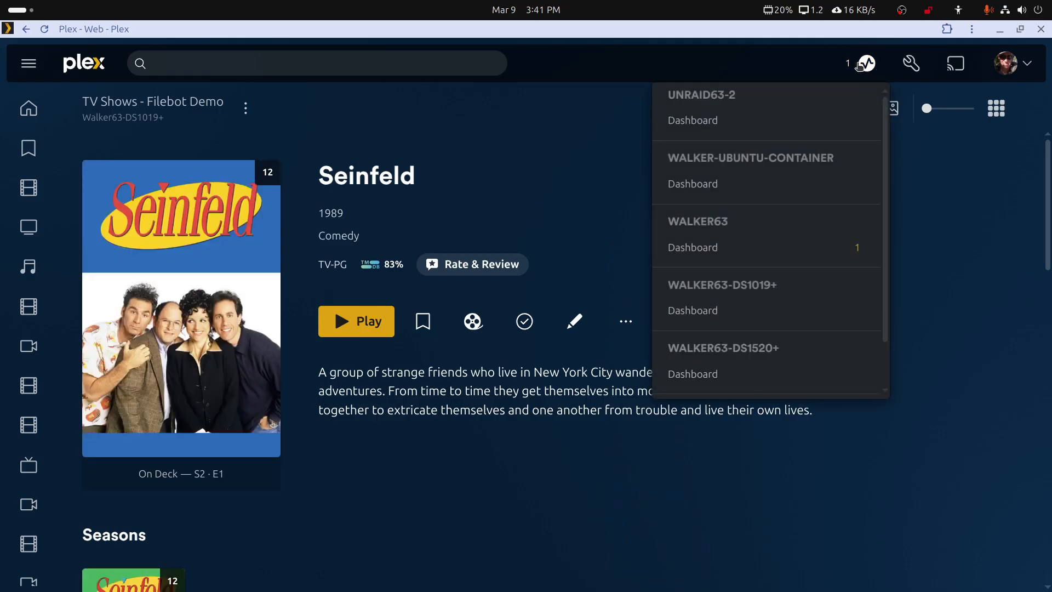
click(859, 65)
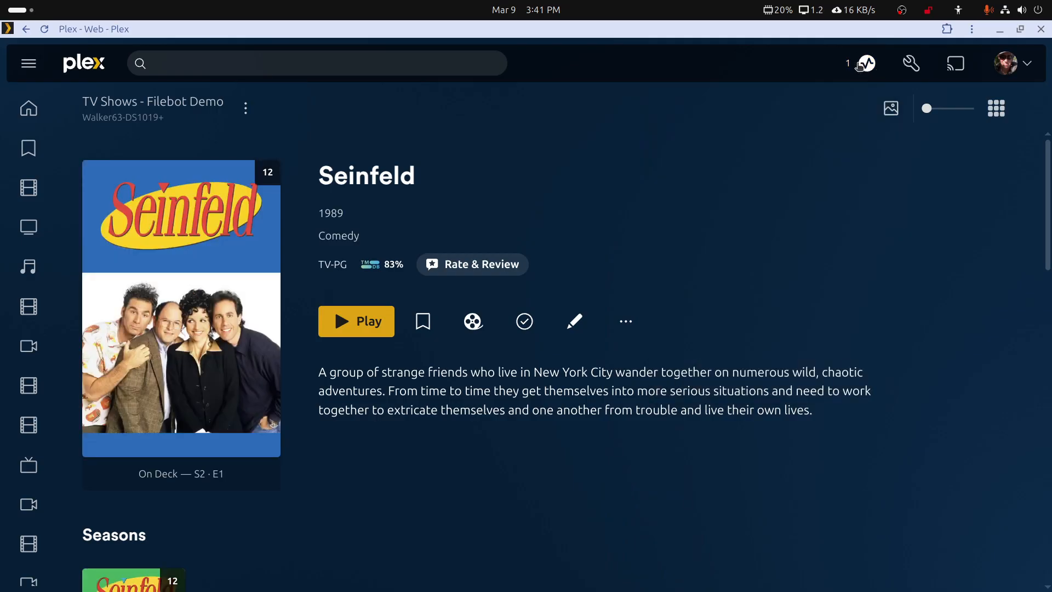
- Review Seinfeld's Season 2 episode list and check the file path of "The Busboy" against its episode number
scroll(329, 387, down, 5)
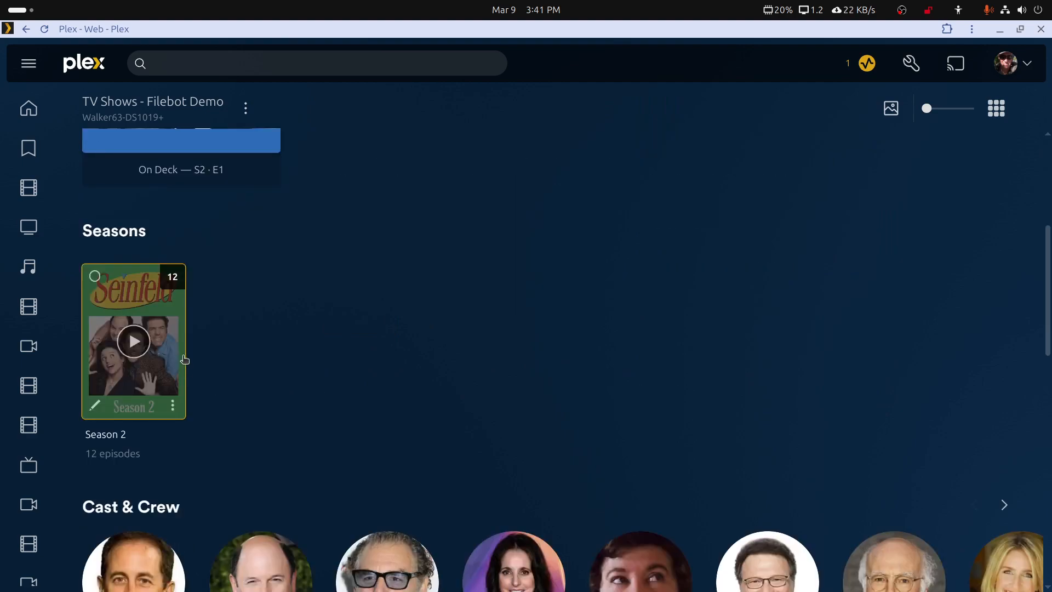
click(184, 358)
scroll(526, 387, down, 5)
scroll(525, 387, down, 5)
scroll(525, 387, up, 5)
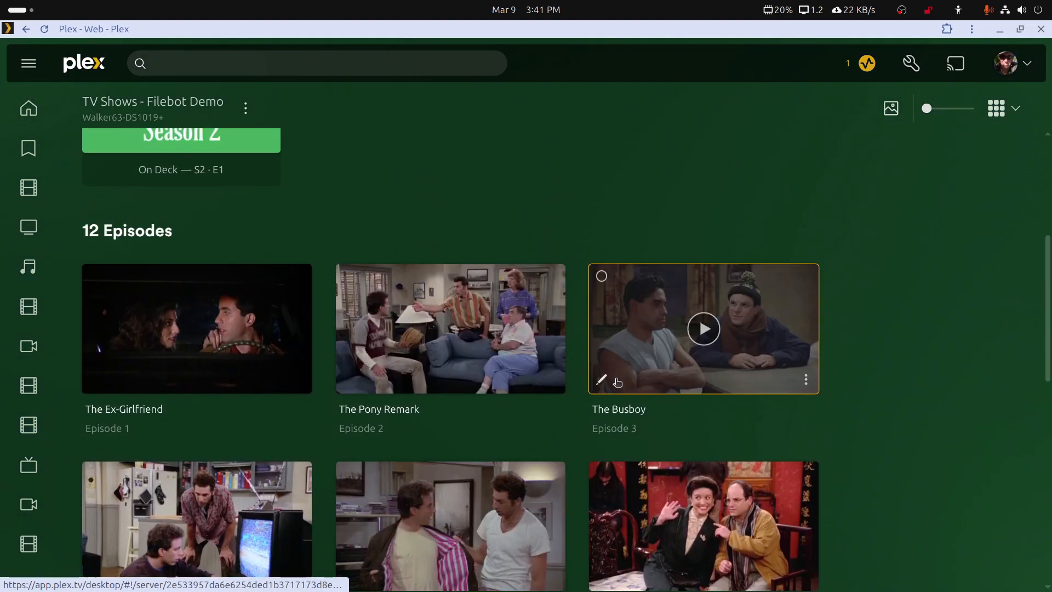
click(603, 381)
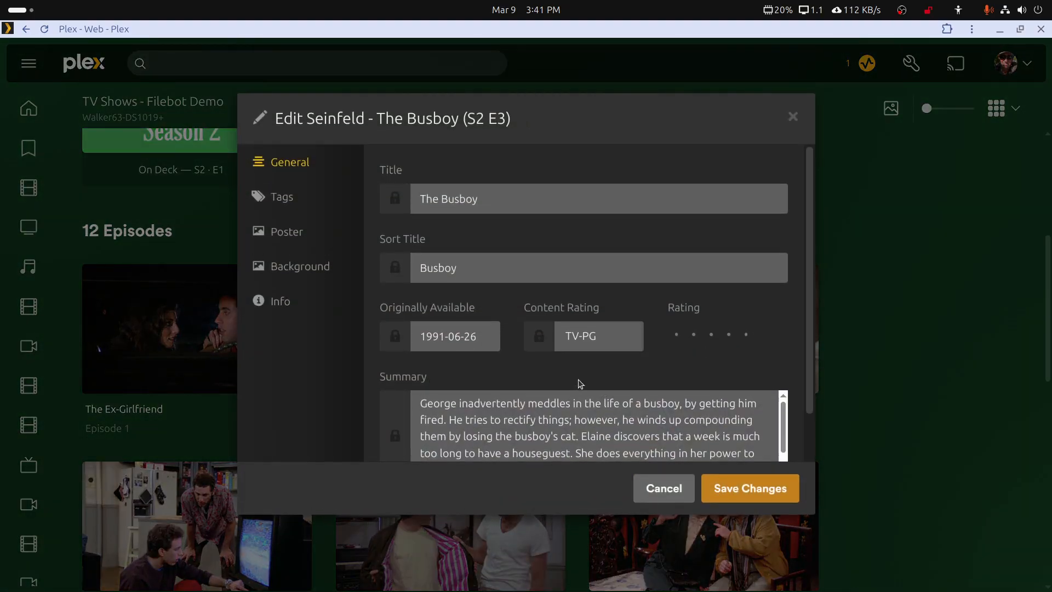
click(284, 308)
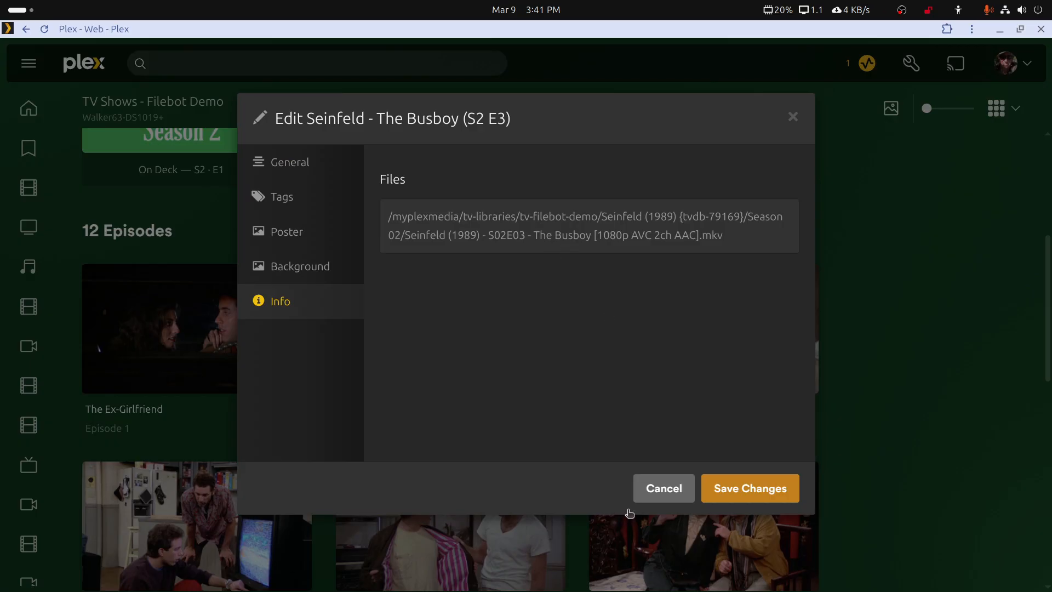
click(660, 489)
- Check the rest of the Season 2 episodes and inspect the file path of "The Deal", highlighting the title in its file name
scroll(655, 483, down, 8)
scroll(654, 483, down, 3)
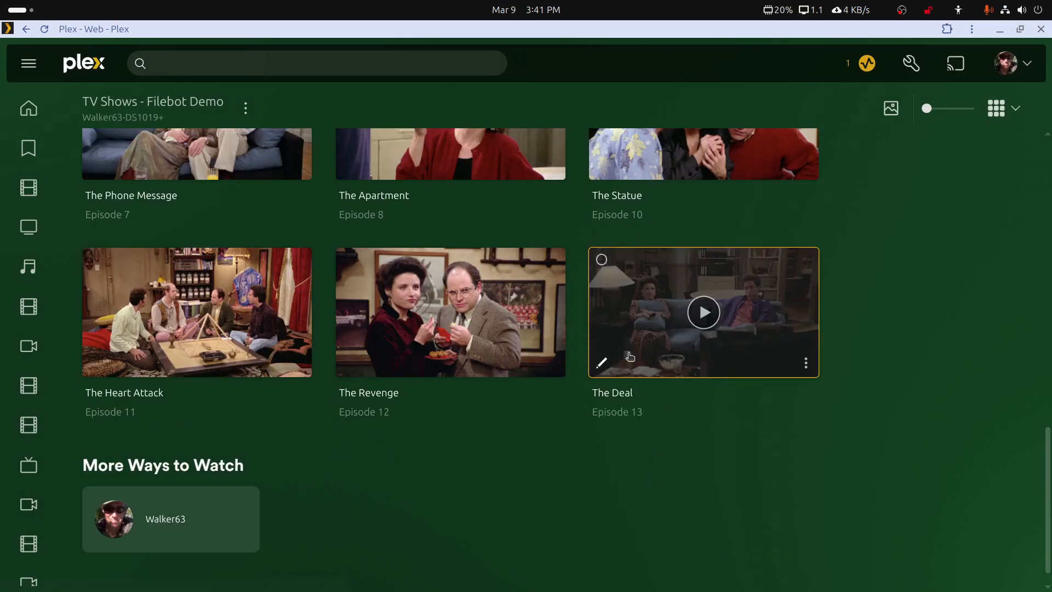
click(787, 312)
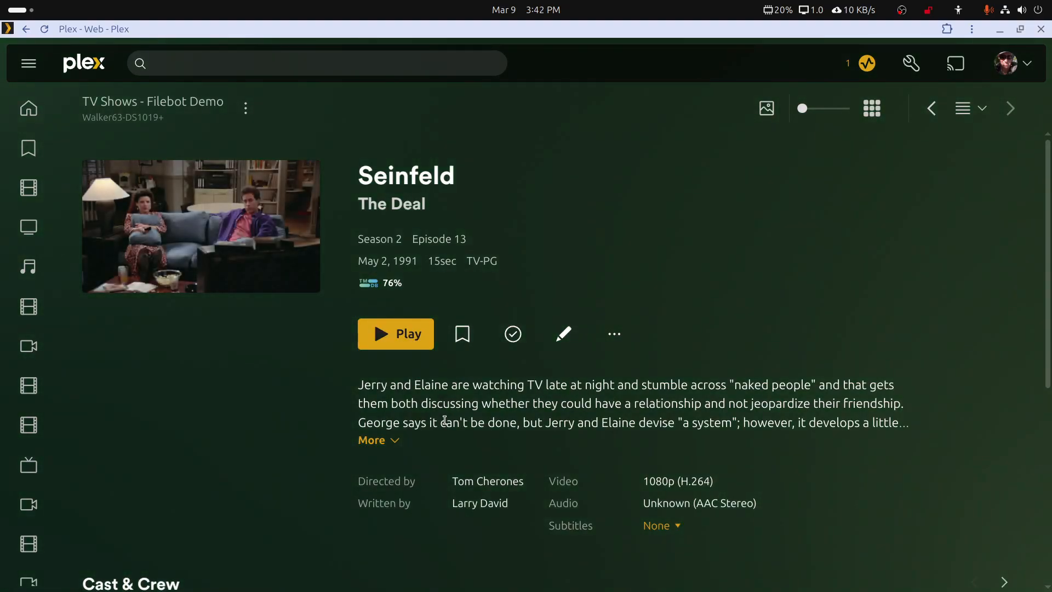
click(564, 333)
click(282, 301)
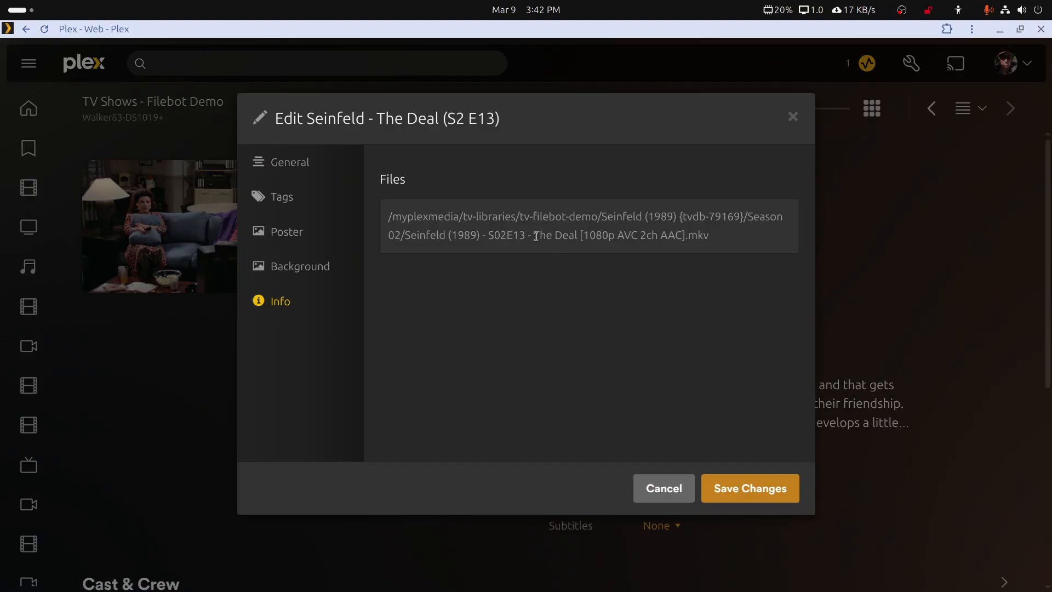
drag(535, 236, 578, 236)
click(663, 487)
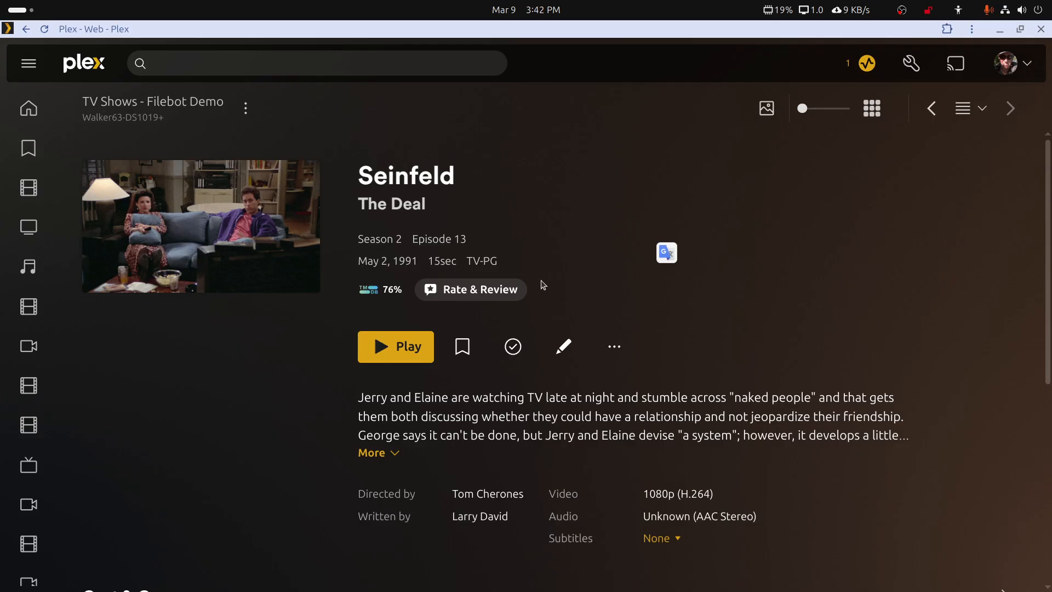
- Return to the "TV Shows - Filebot Demo" library and examine the episode ordering in its advanced settings without changing anything
click(432, 187)
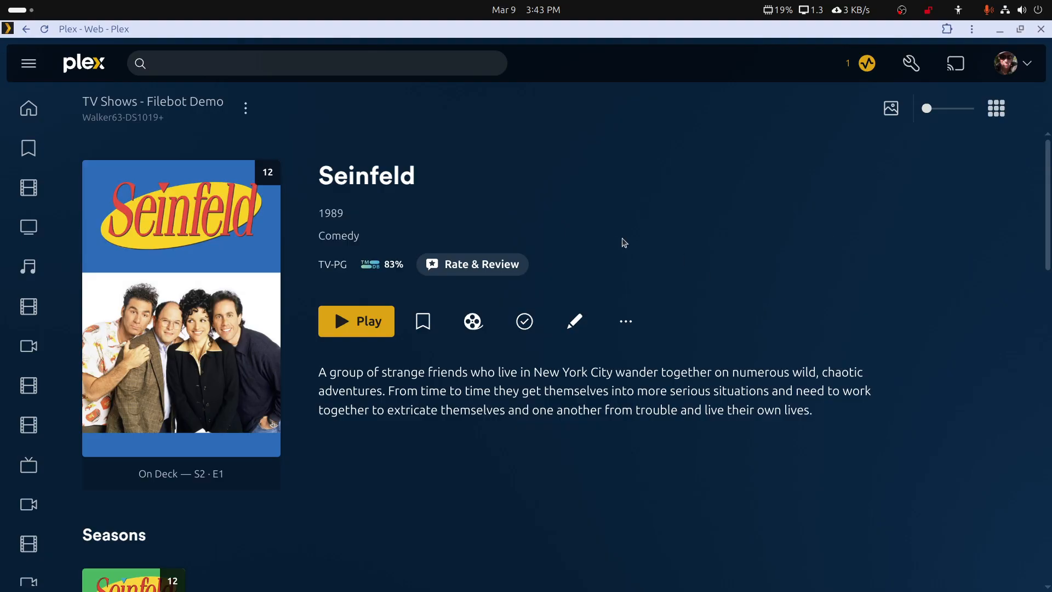
click(183, 108)
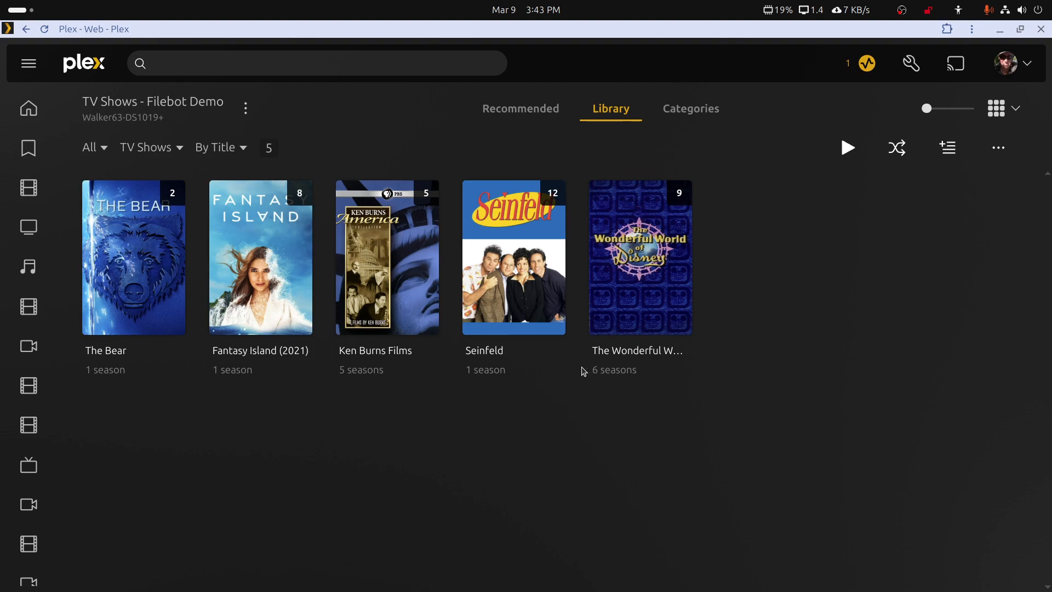
mouse_move(560, 323)
mouse_move(559, 281)
click(245, 107)
mouse_move(255, 220)
click(418, 222)
click(294, 229)
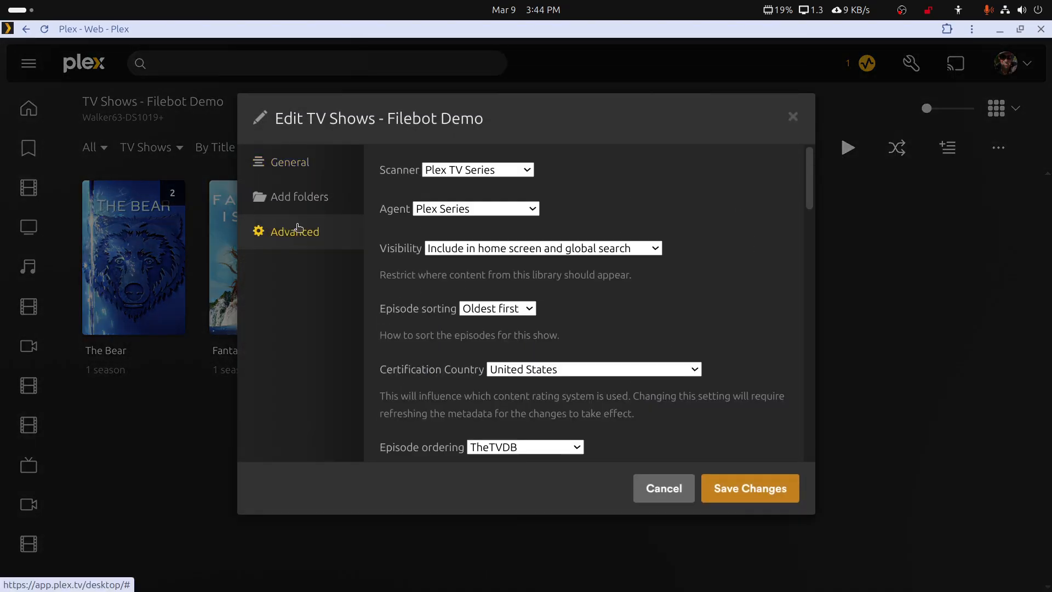
scroll(573, 385, down, 3)
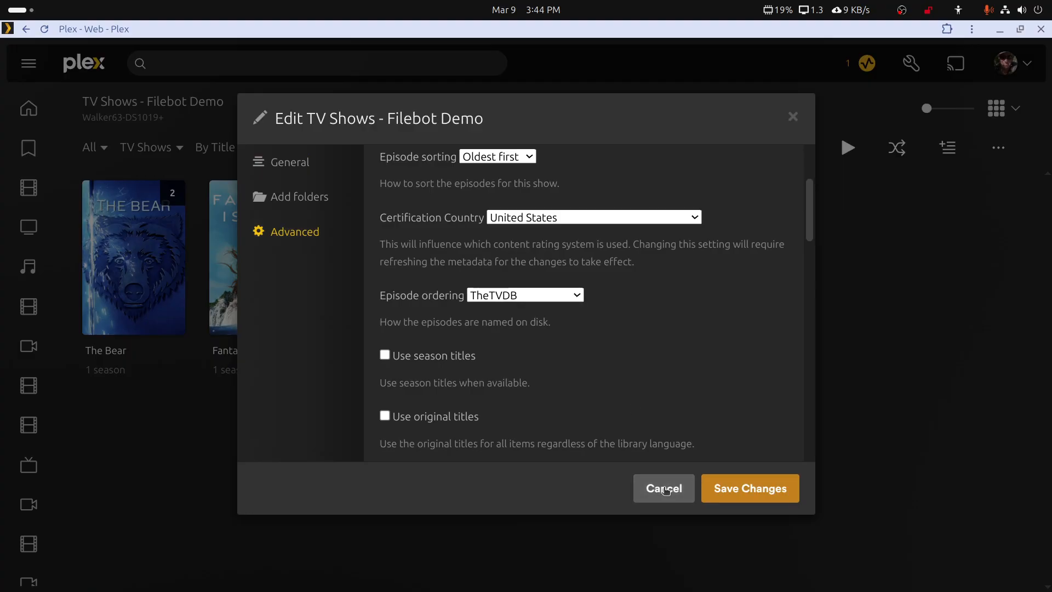
click(662, 487)
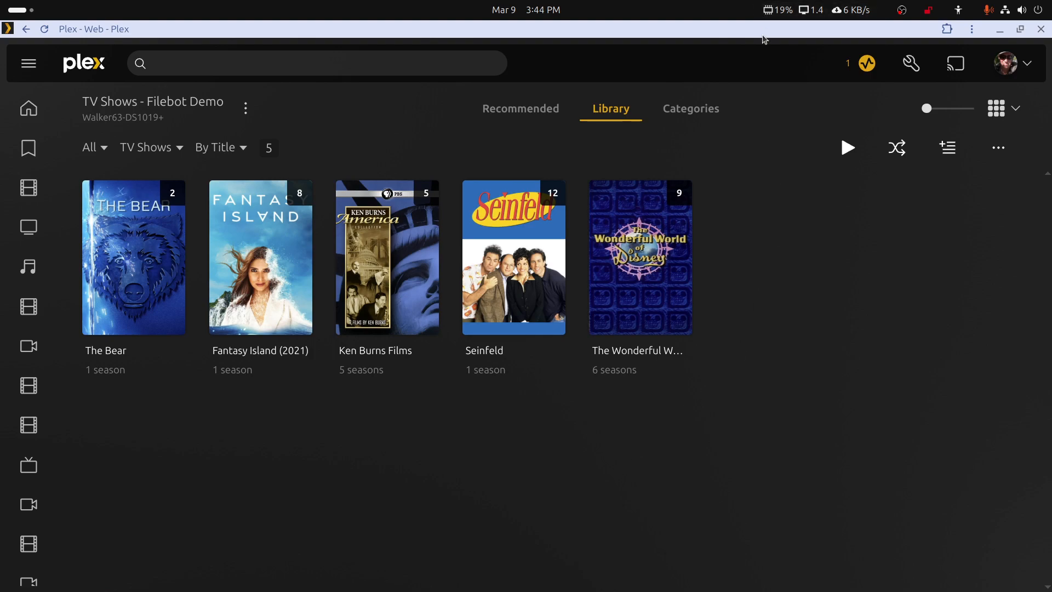
- Restore the Plex window to its smaller size and examine the episode ordering options of the Ken Burns Films show without changing them
double_click(763, 32)
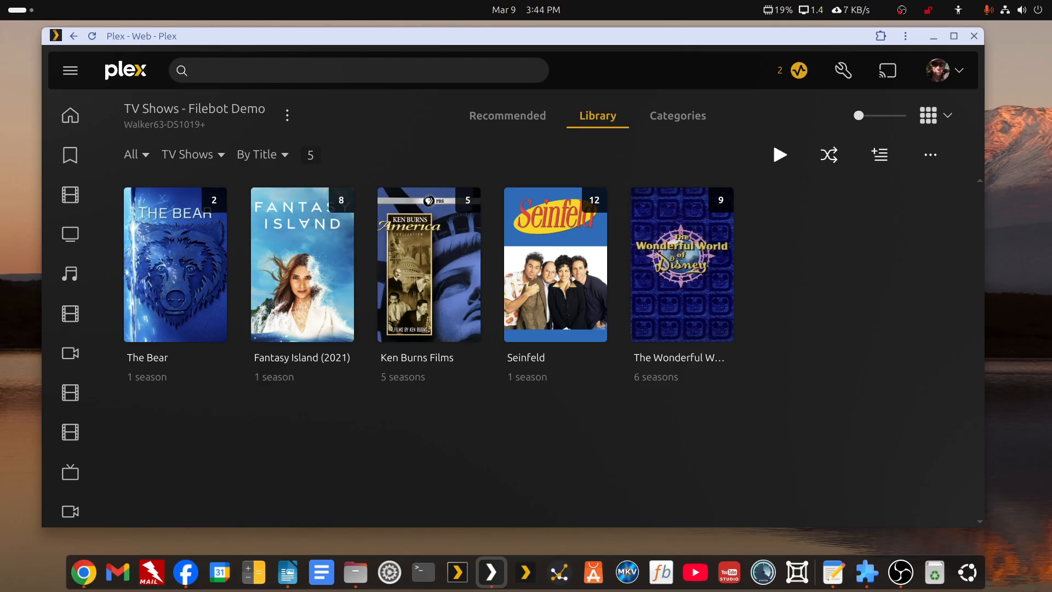
key(alt+Tab)
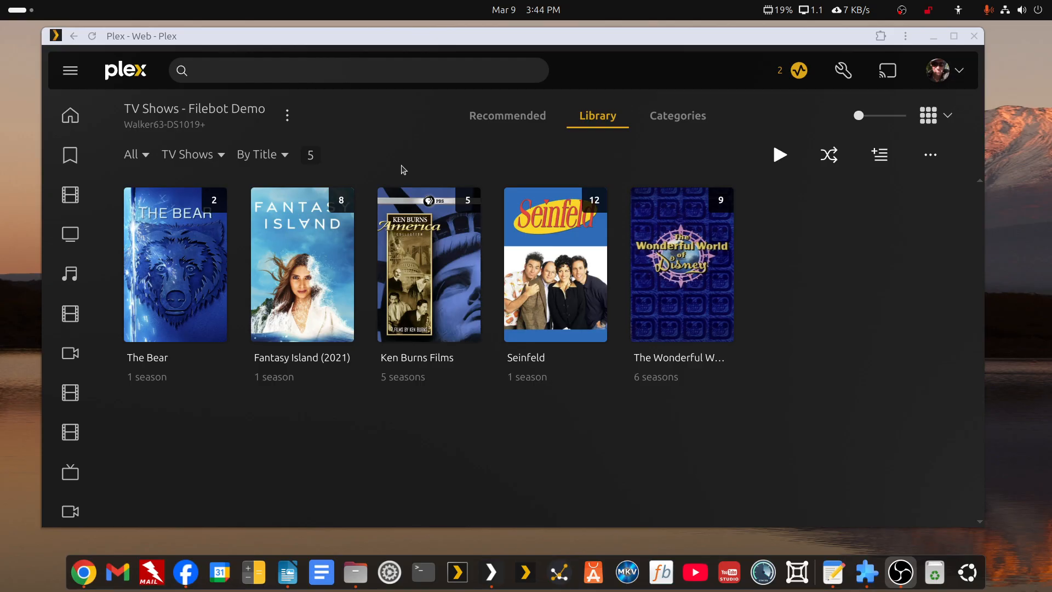
click(444, 225)
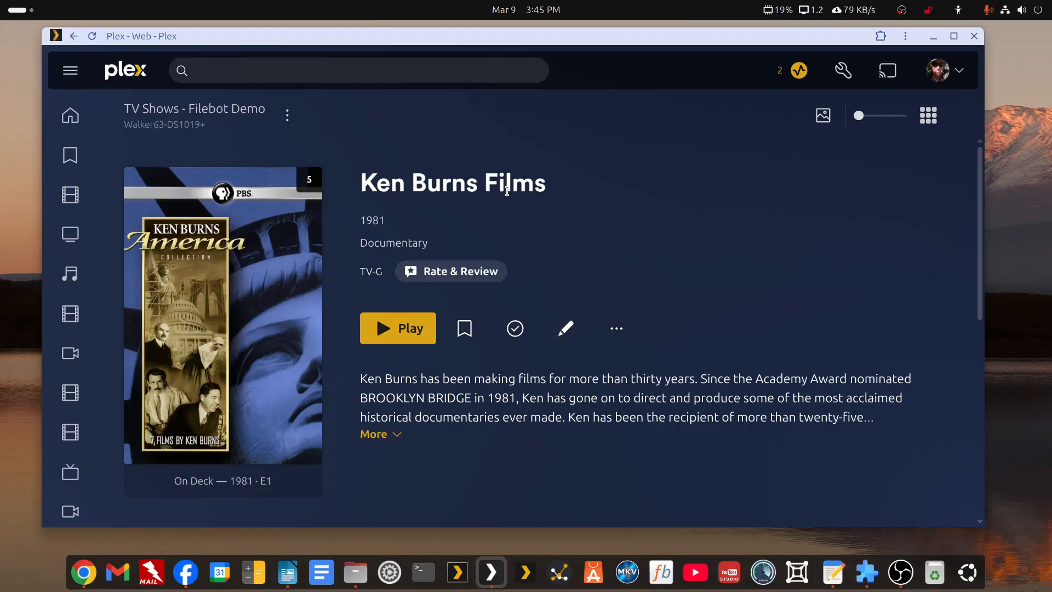
click(564, 330)
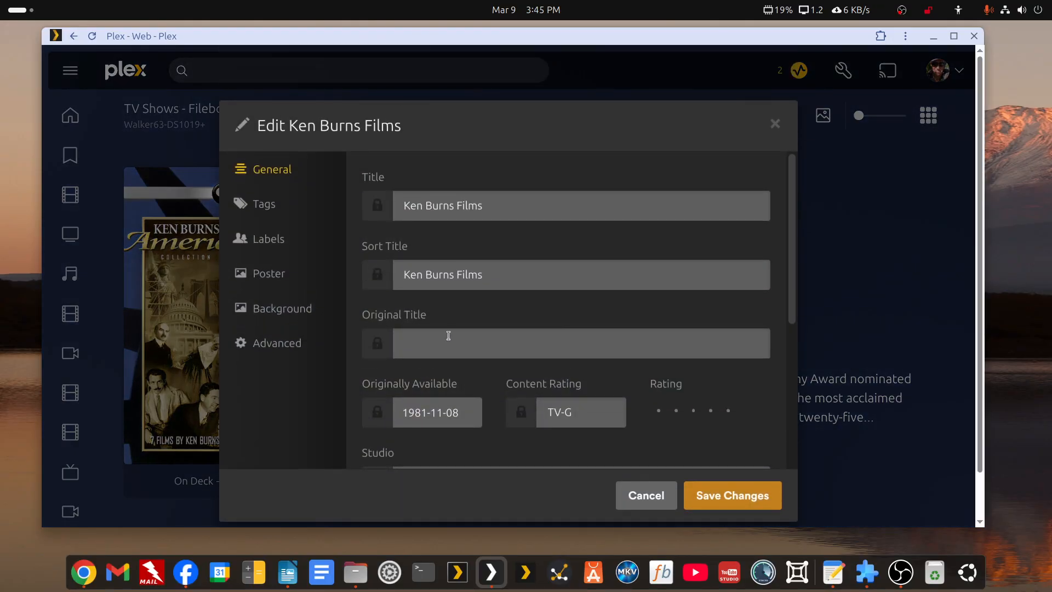
click(288, 343)
scroll(562, 388, down, 3)
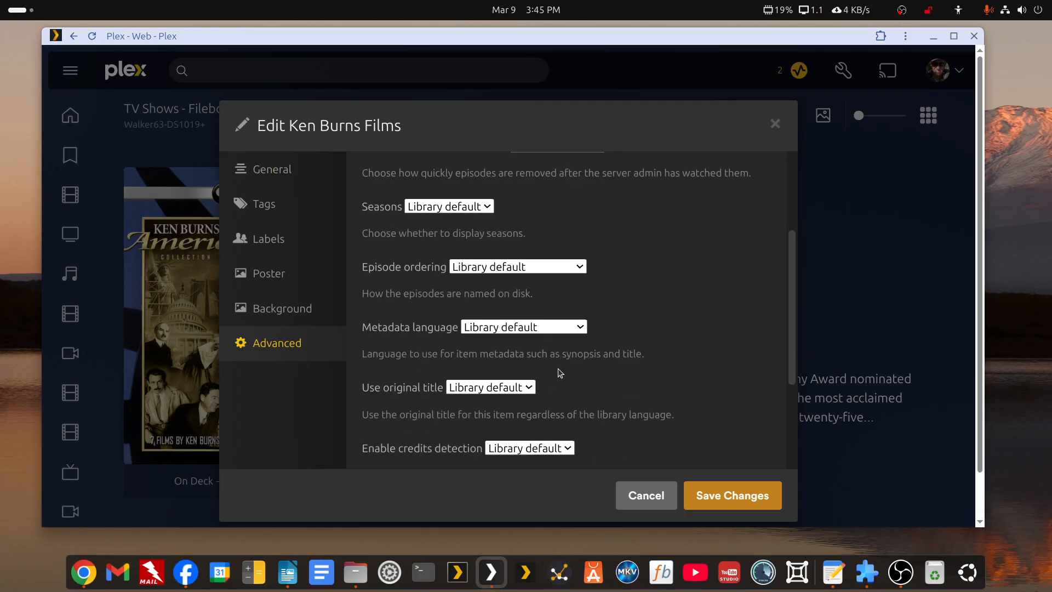
click(582, 269)
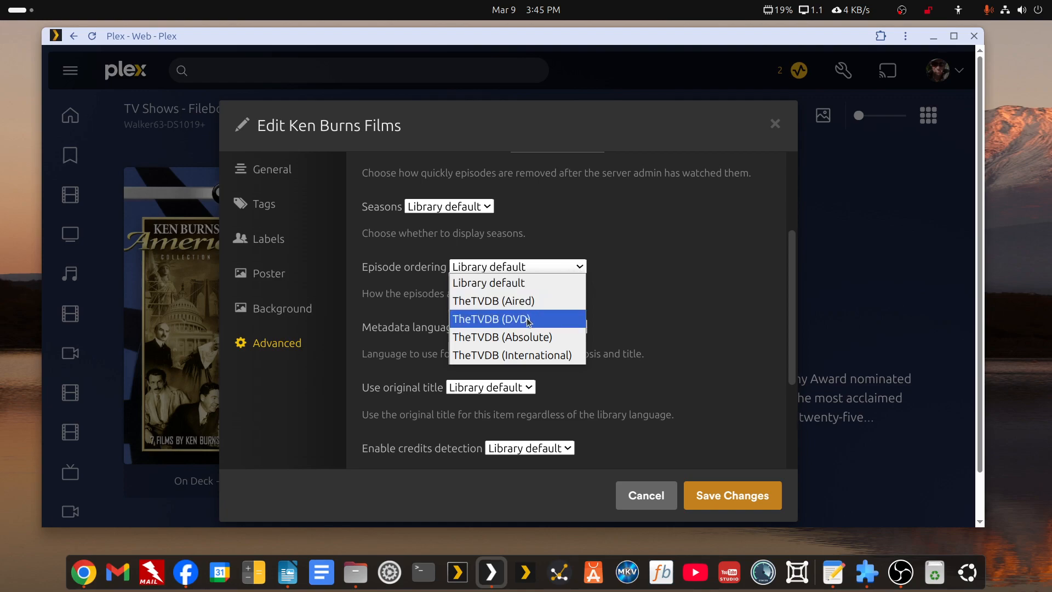
click(642, 498)
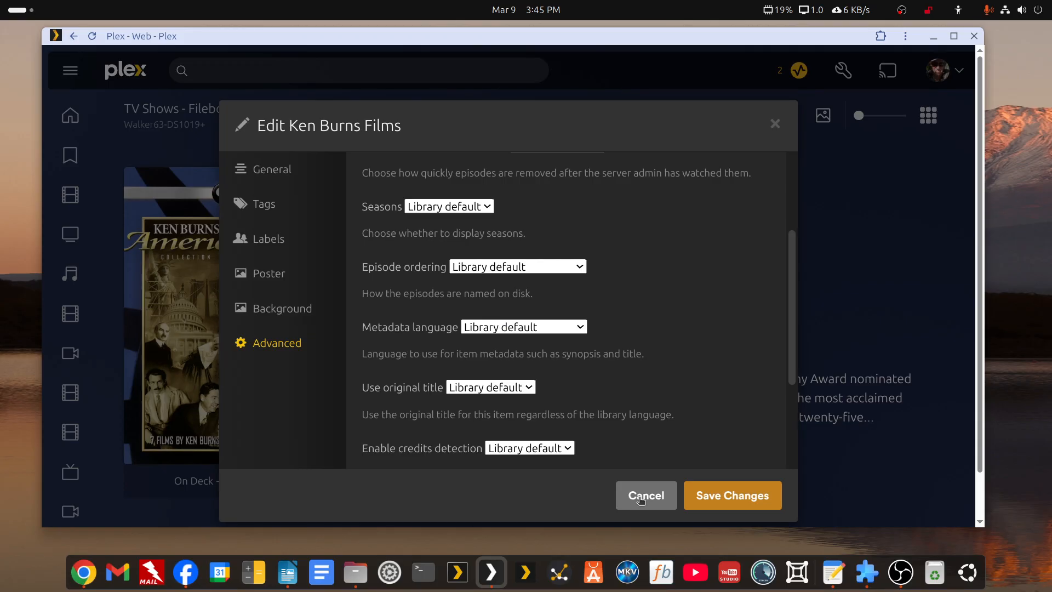
click(641, 498)
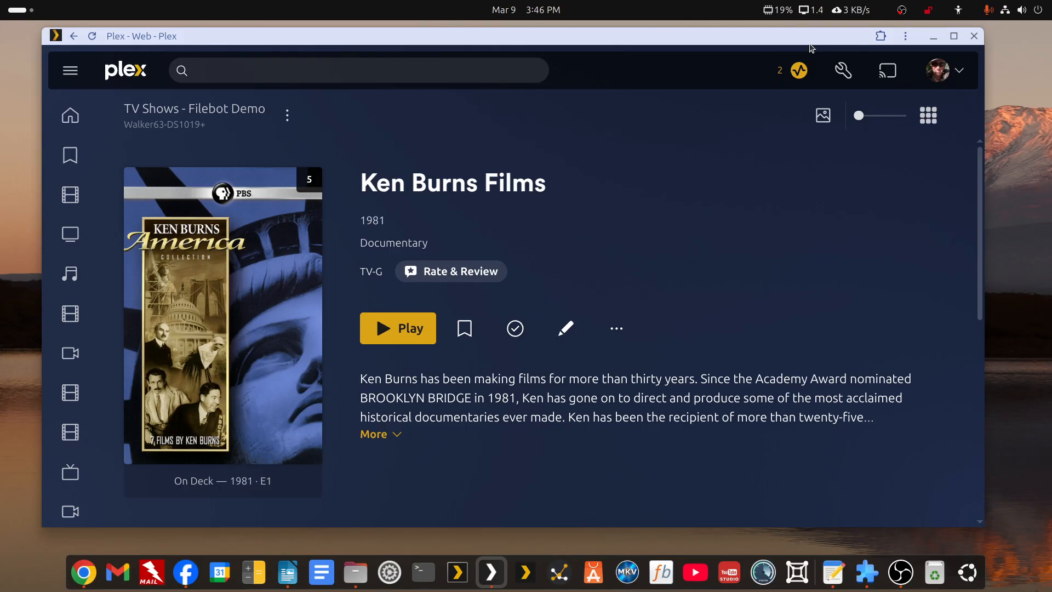
- Switch to Chrome and search TheTVDB for "battlestar"
click(83, 574)
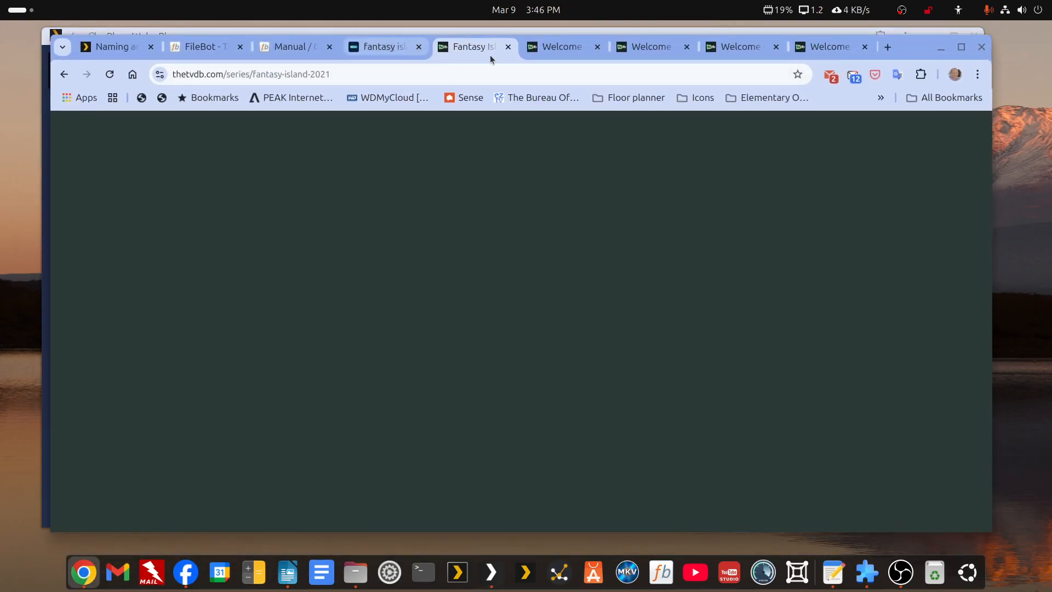
click(575, 49)
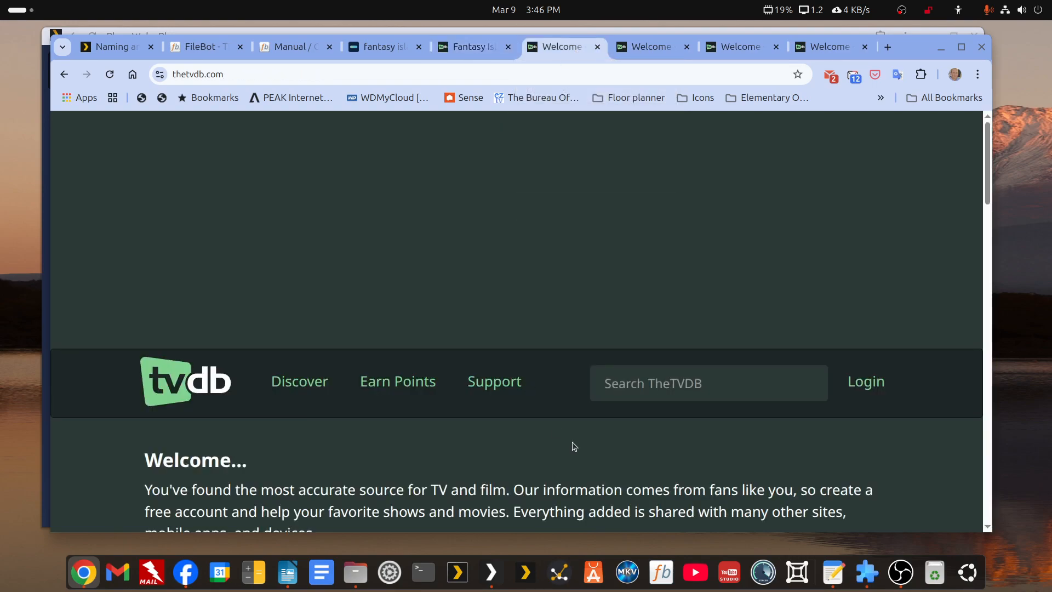
click(649, 389)
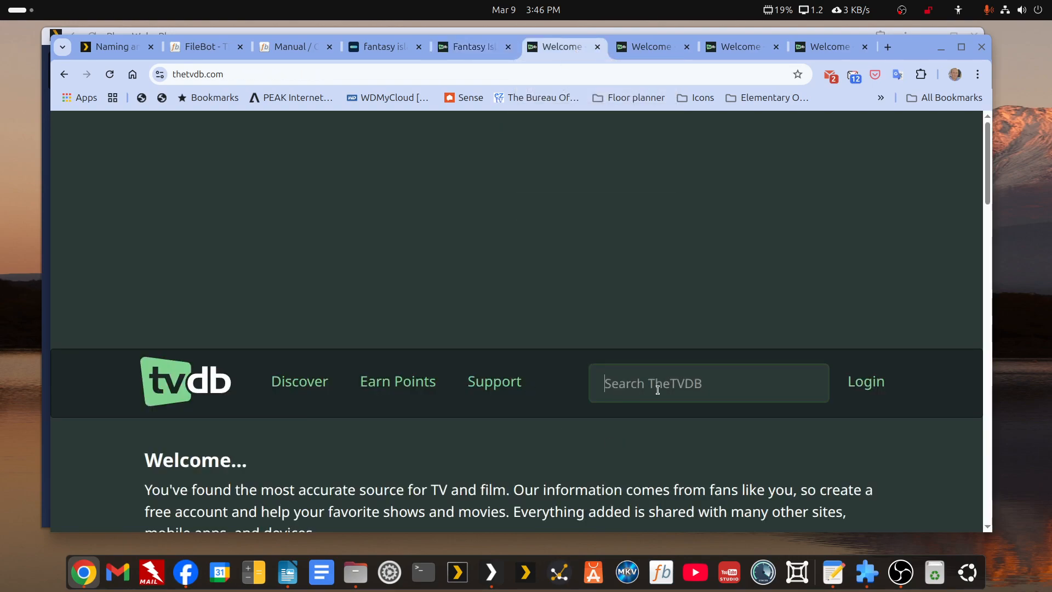
text(batt)
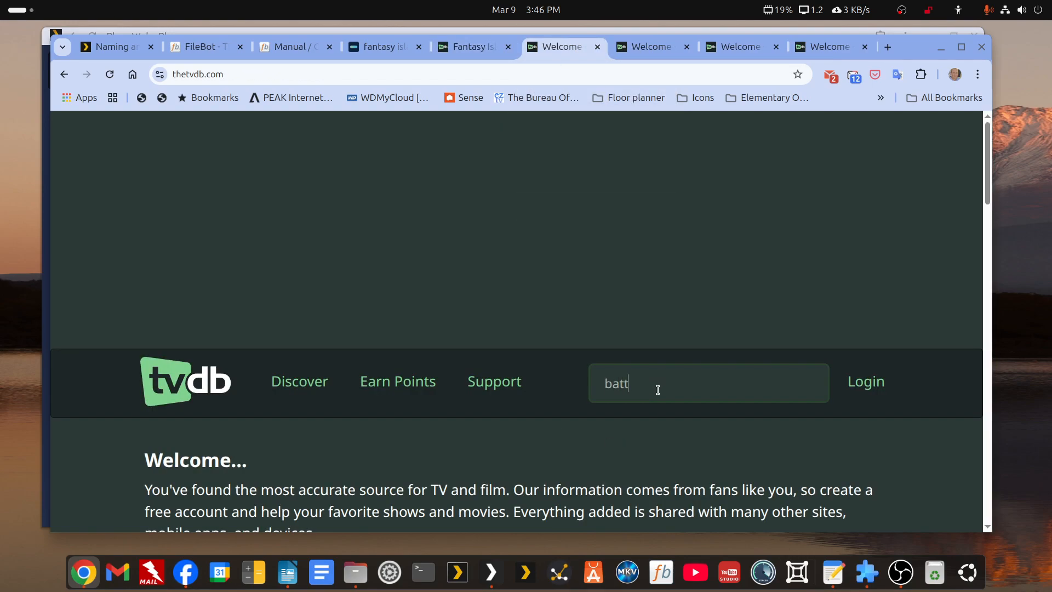
text(le star)
key(Return)
- Open Battlestar Galactica (2003) from the search results and show its Specials season in the aired order
scroll(603, 364, down, 4)
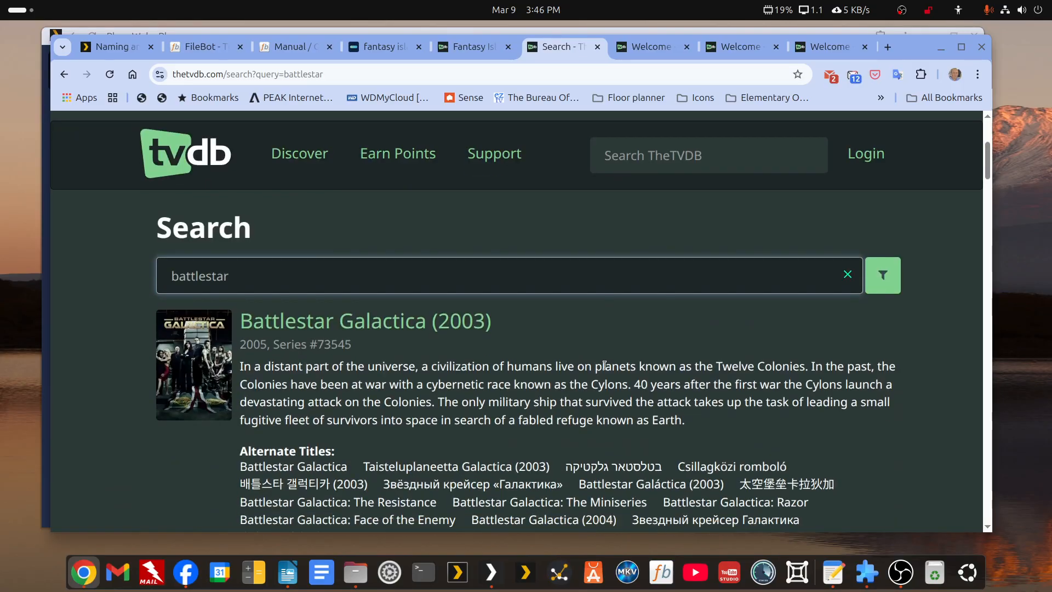
click(445, 327)
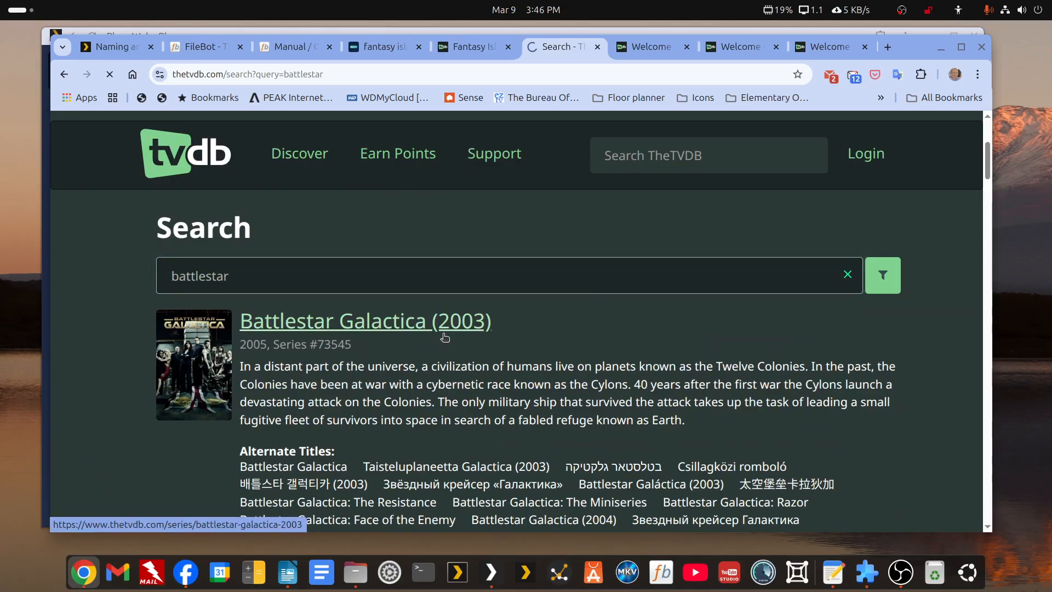
scroll(443, 337, down, 10)
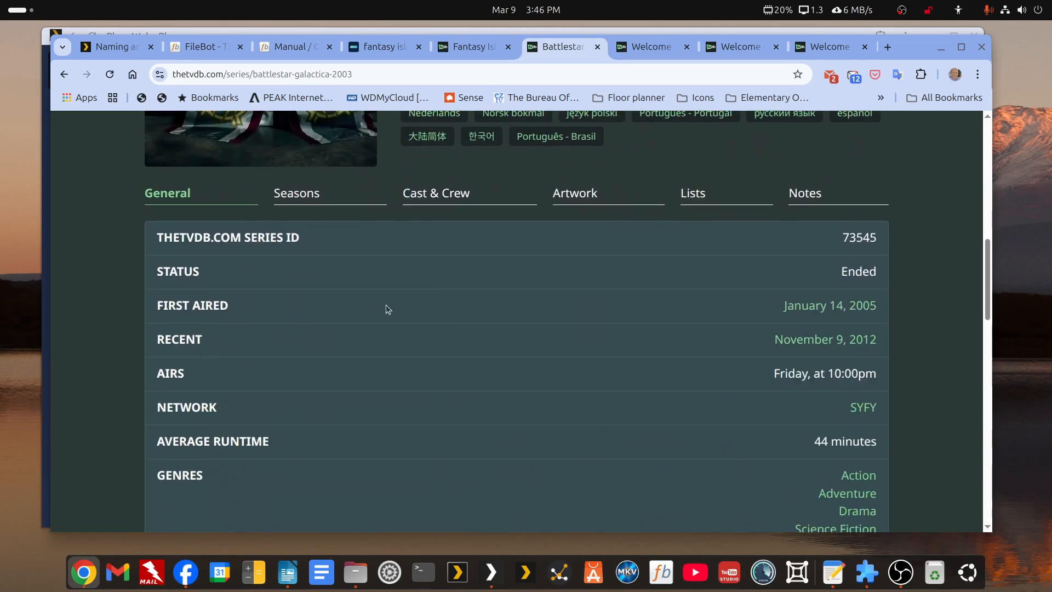
click(290, 197)
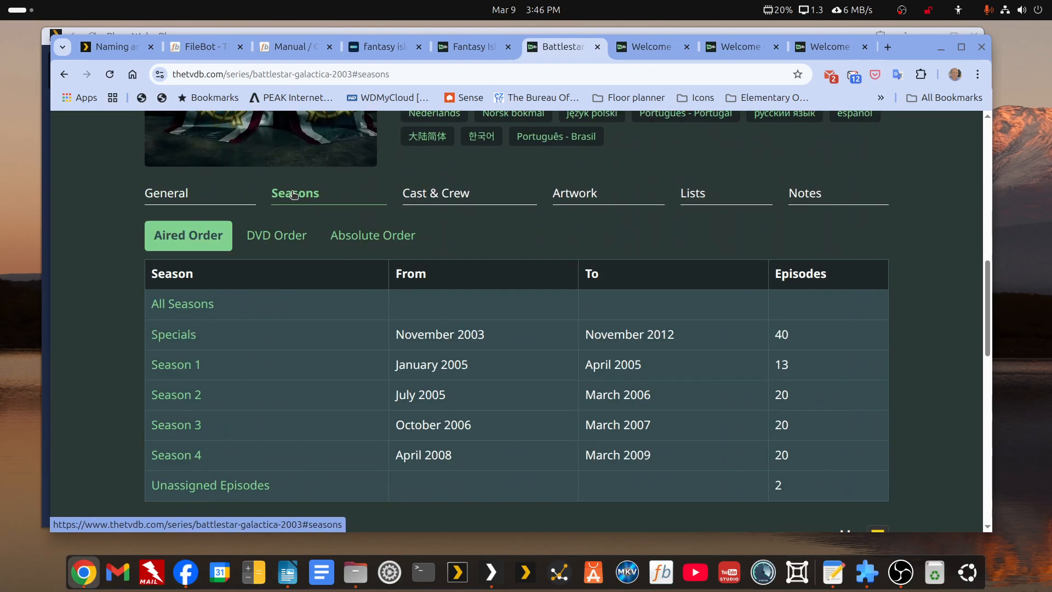
click(193, 340)
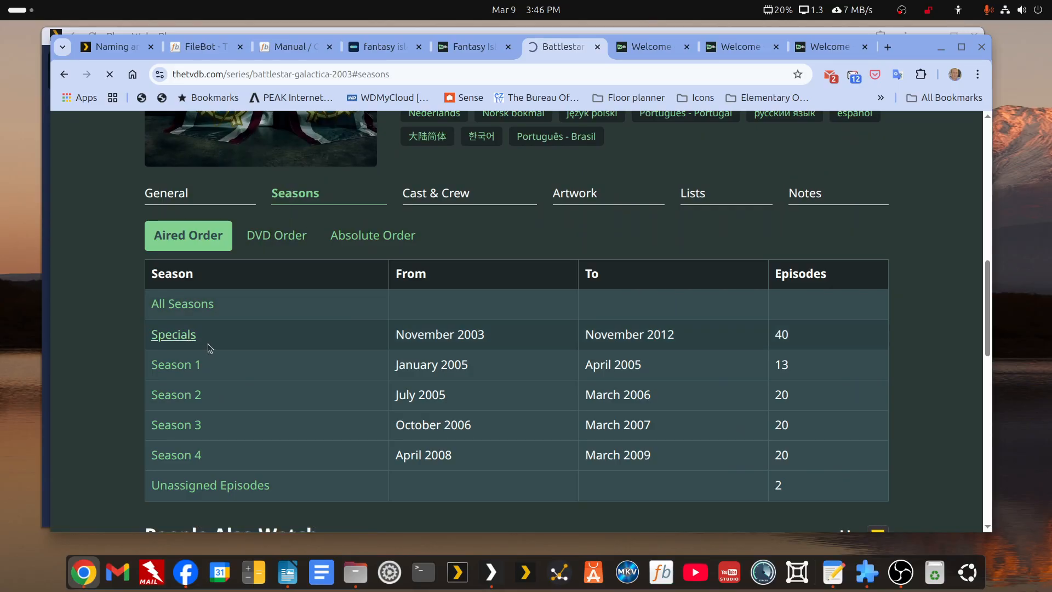
- Examine the numbering of the Cast Interviews, Episodic Special and Movies entries, and lower the browser window to reveal Plex behind it
scroll(443, 422, down, 5)
scroll(443, 422, down, 15)
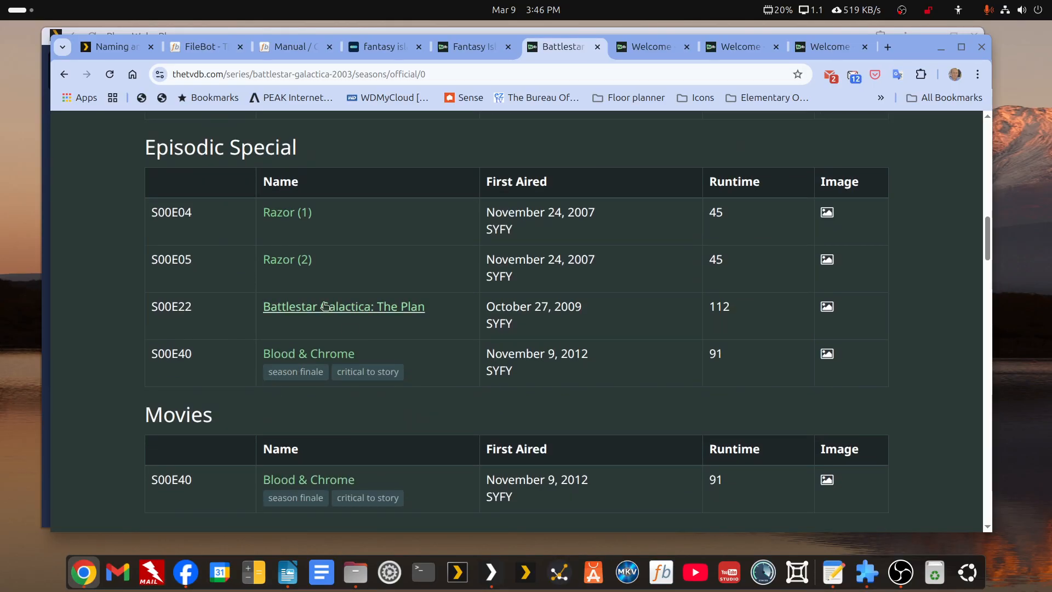
scroll(402, 341, up, 4)
scroll(401, 338, down, 2)
scroll(402, 341, down, 2)
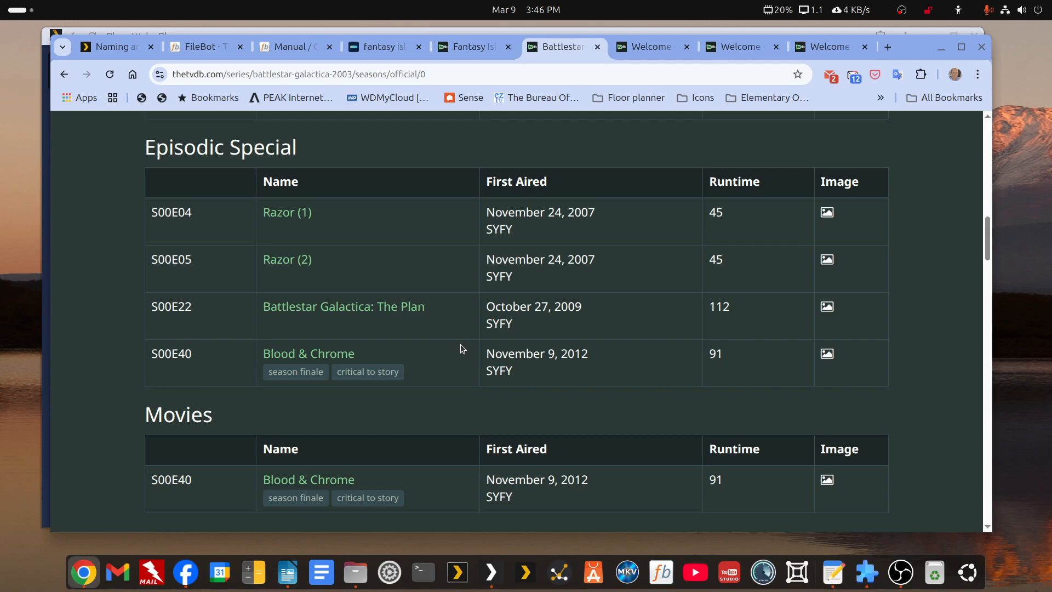
scroll(452, 351, up, 4)
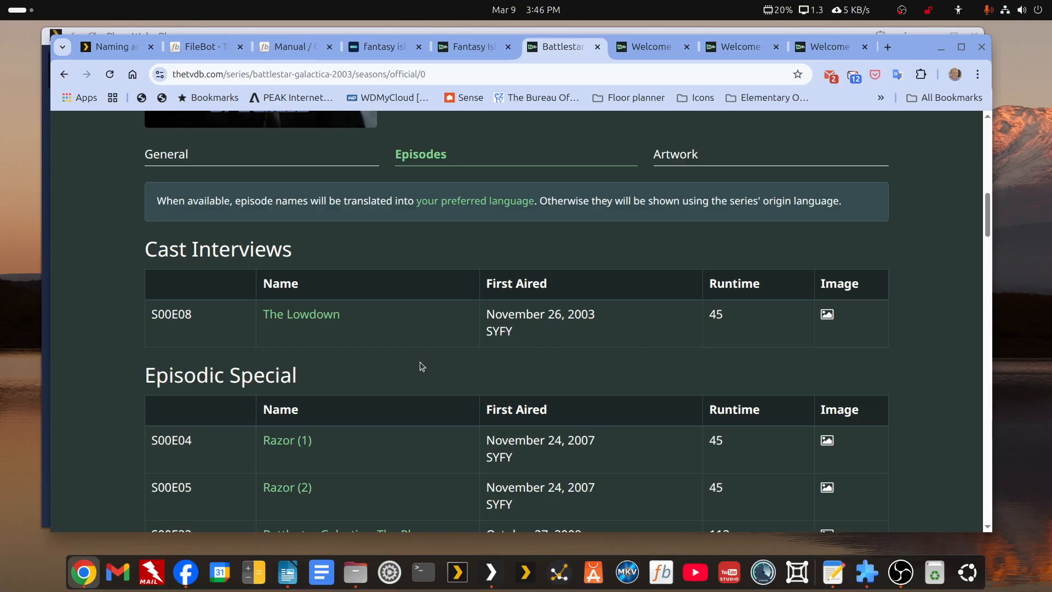
scroll(419, 366, down, 4)
scroll(420, 366, up, 3)
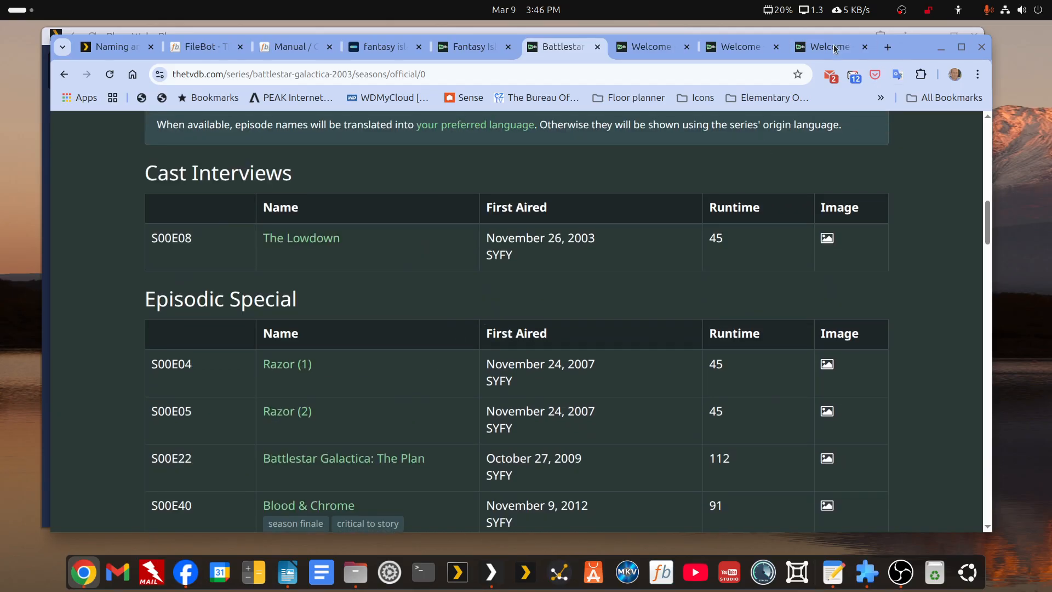
drag(909, 44, 891, 96)
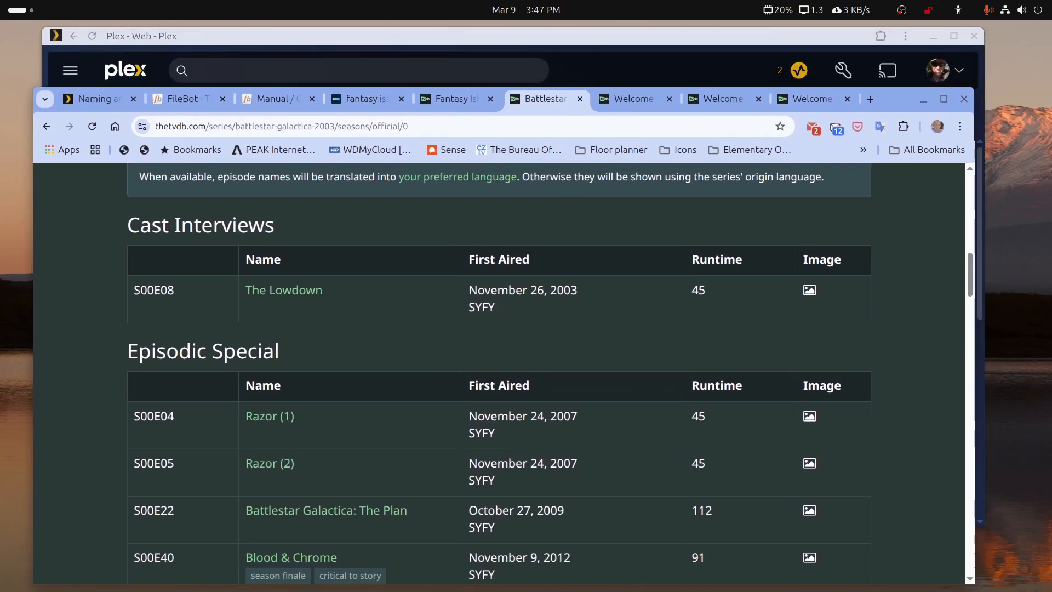